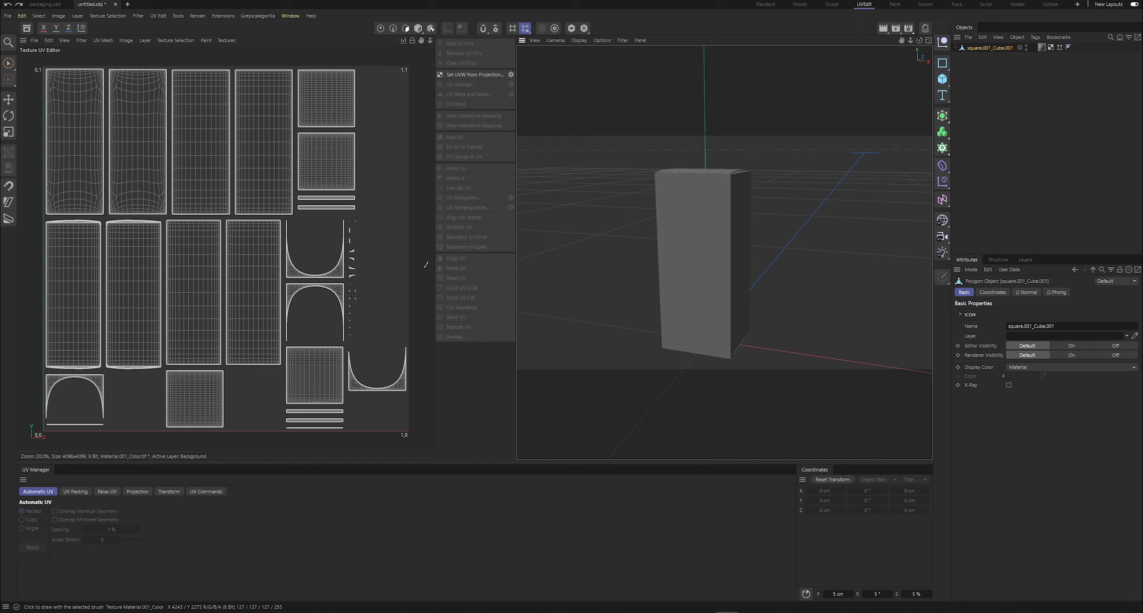
# - Select all polygons of the box object in polygon mode with its material tag active
pyautogui.click(1040, 47)
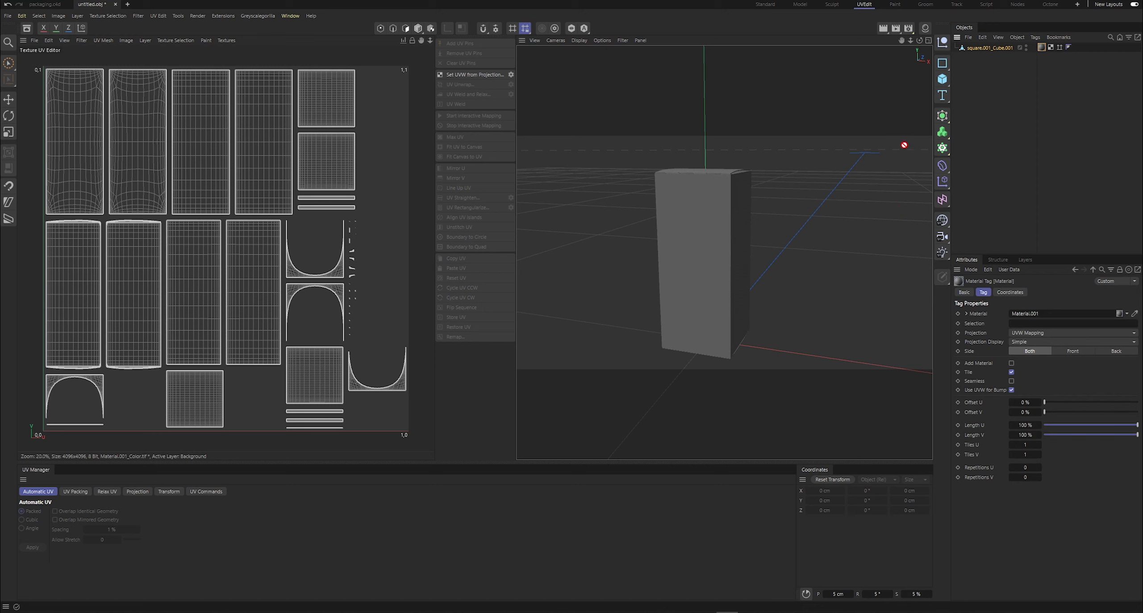
pyautogui.click(419, 28)
pyautogui.click(405, 28)
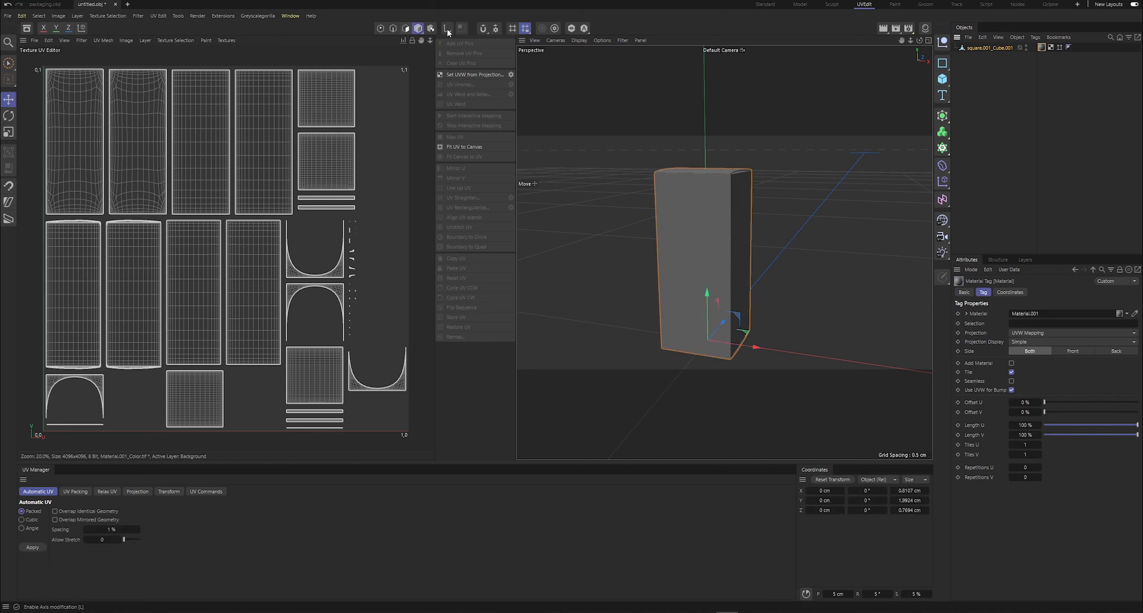
pyautogui.hotkey('ctrl', 'a')
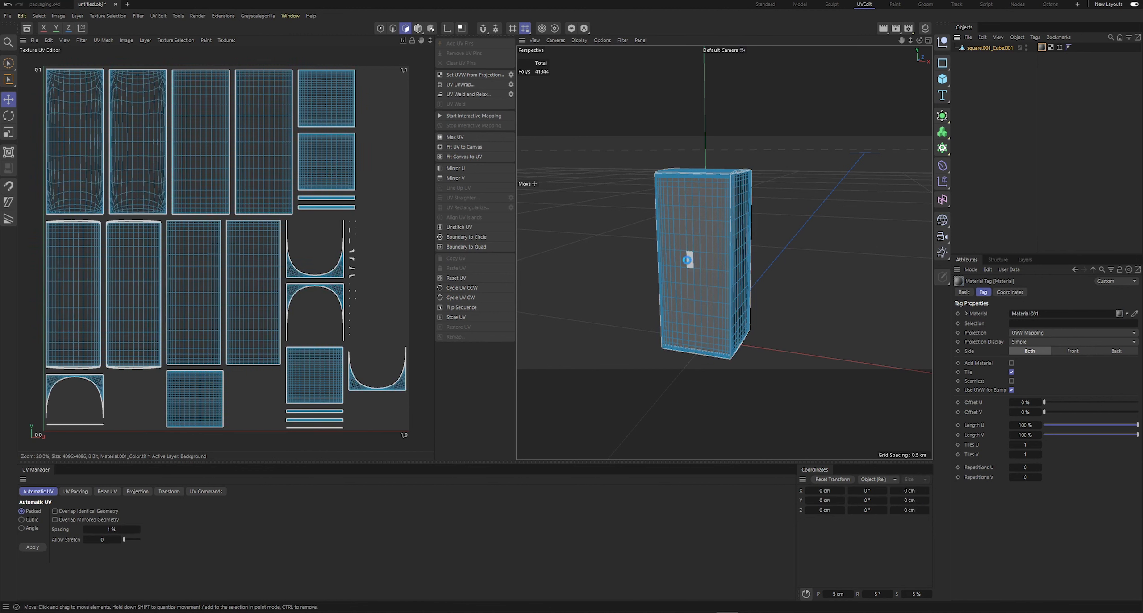
pyautogui.doubleClick(671, 250)
# - Outline the selected polygons onto the material's color texture with Outline Polygons
pyautogui.click(127, 41)
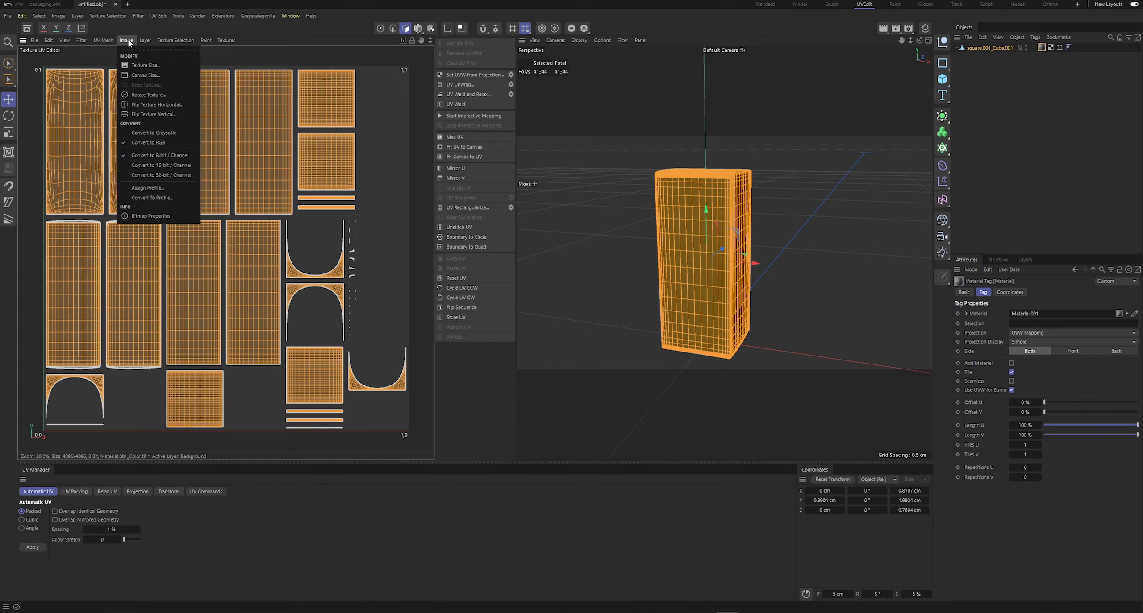
pyautogui.moveTo(146, 43)
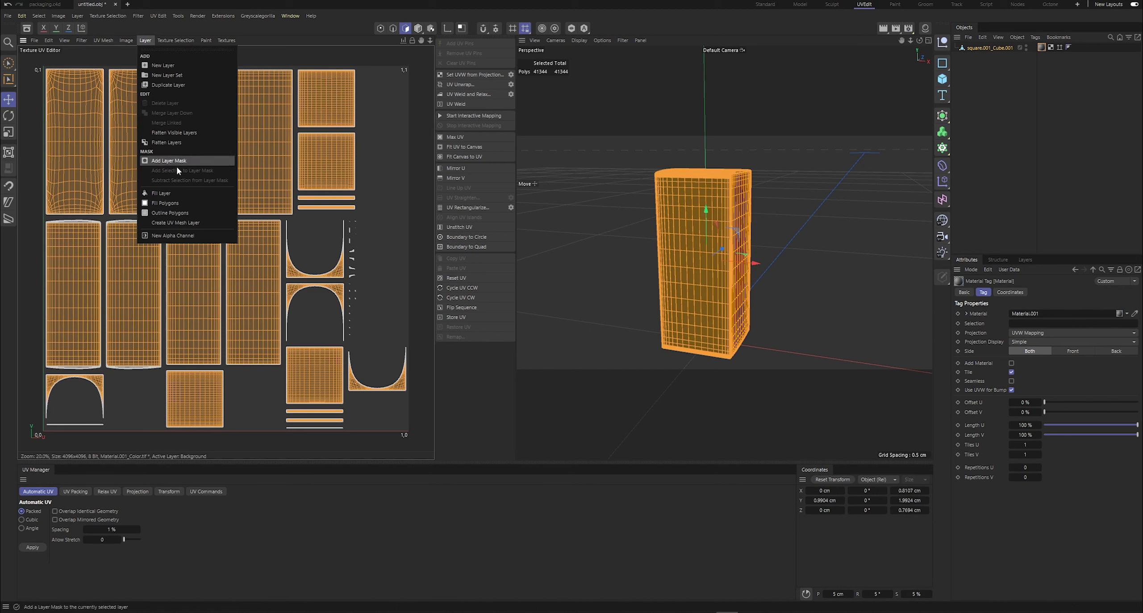
pyautogui.click(178, 211)
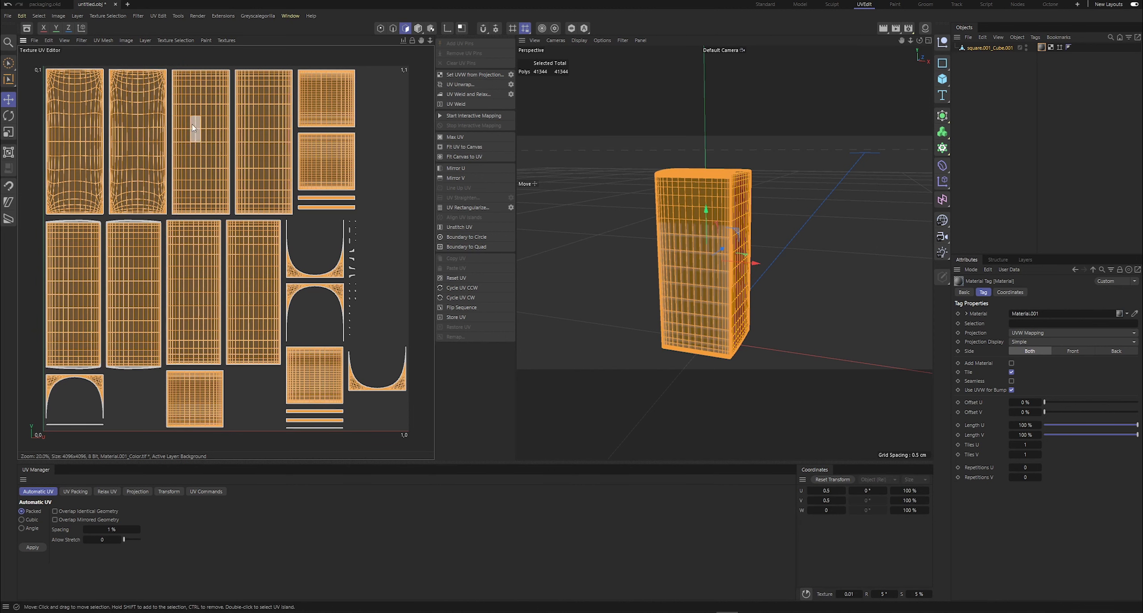
# - Deselect all polygons, reselect the box in model mode, and inspect the outlined texture on it from another angle
pyautogui.click(77, 16)
pyautogui.moveTo(59, 18)
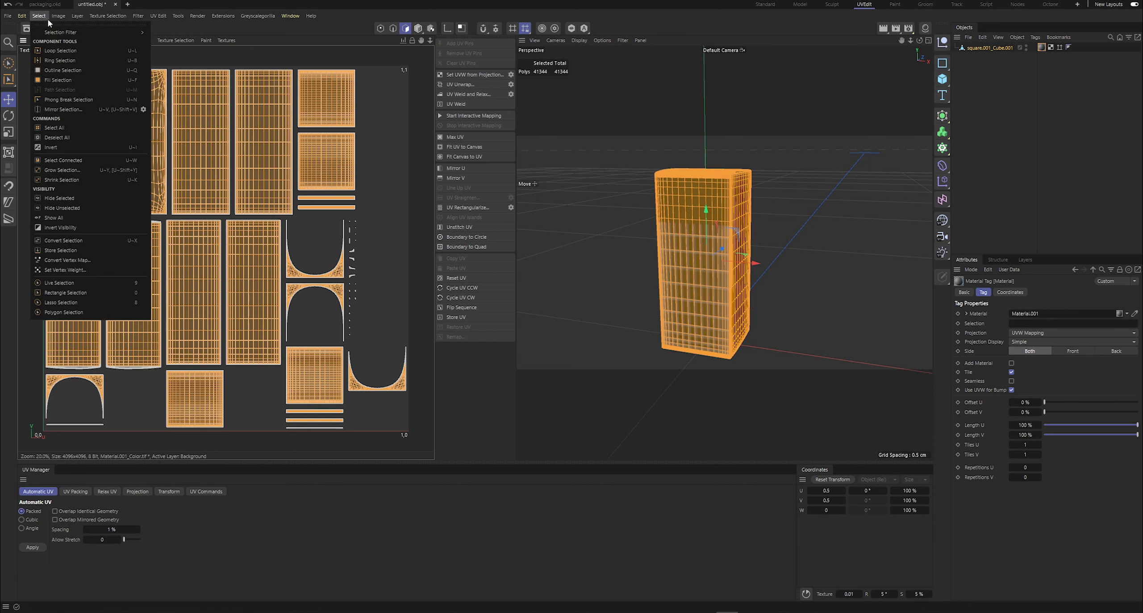
pyautogui.click(57, 137)
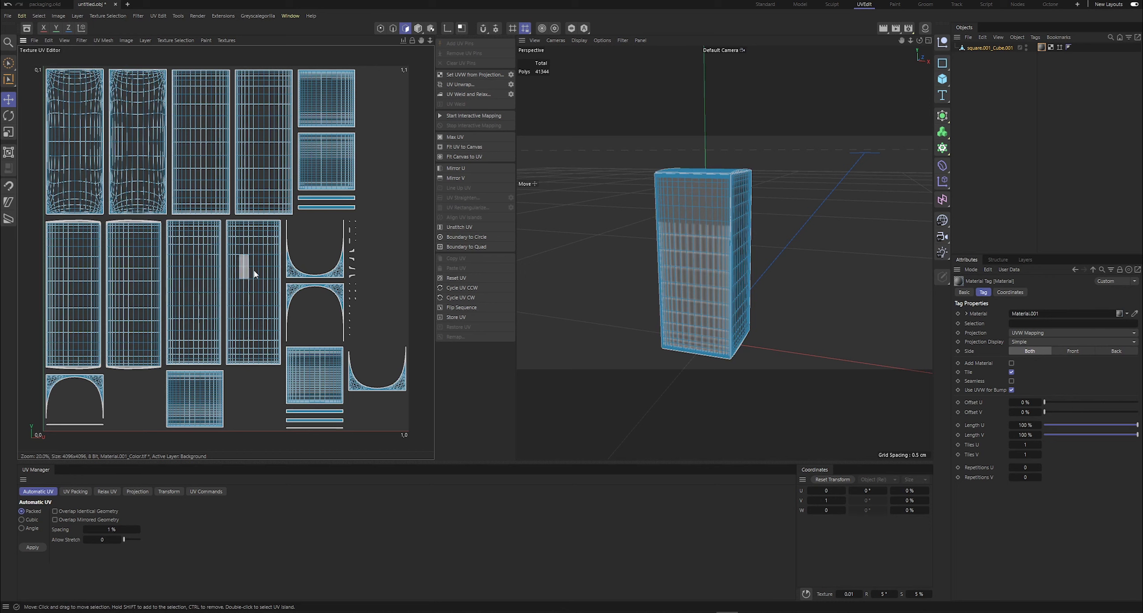
pyautogui.click(982, 136)
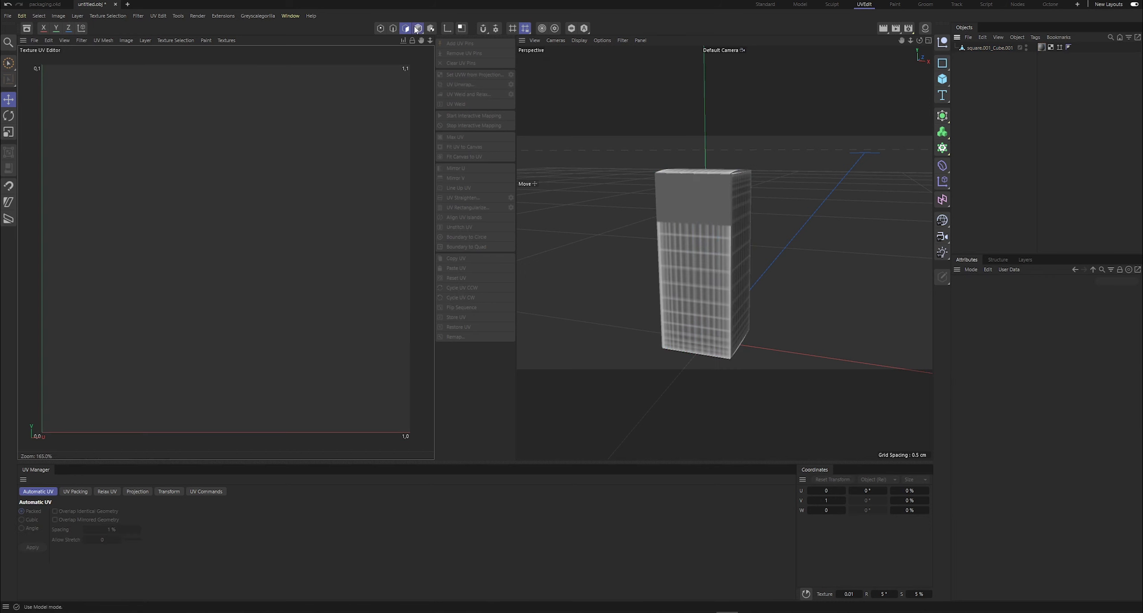
pyautogui.click(989, 49)
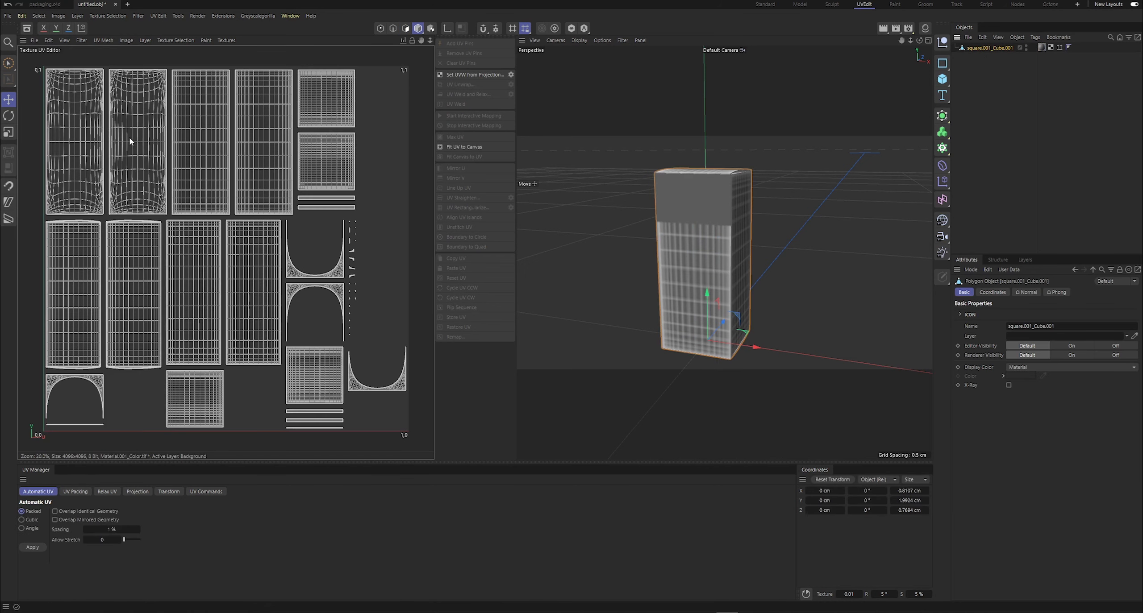
pyautogui.moveTo(919, 40); pyautogui.dragTo(984, 60)
pyautogui.moveTo(910, 40)
pyautogui.mouseDown()
pyautogui.moveTo(893, 40)
pyautogui.moveTo(931, 41)
pyautogui.moveTo(848, 25)
pyautogui.moveTo(750, 33)
pyautogui.moveTo(844, 13)
pyautogui.moveTo(919, 27)
pyautogui.mouseUp()
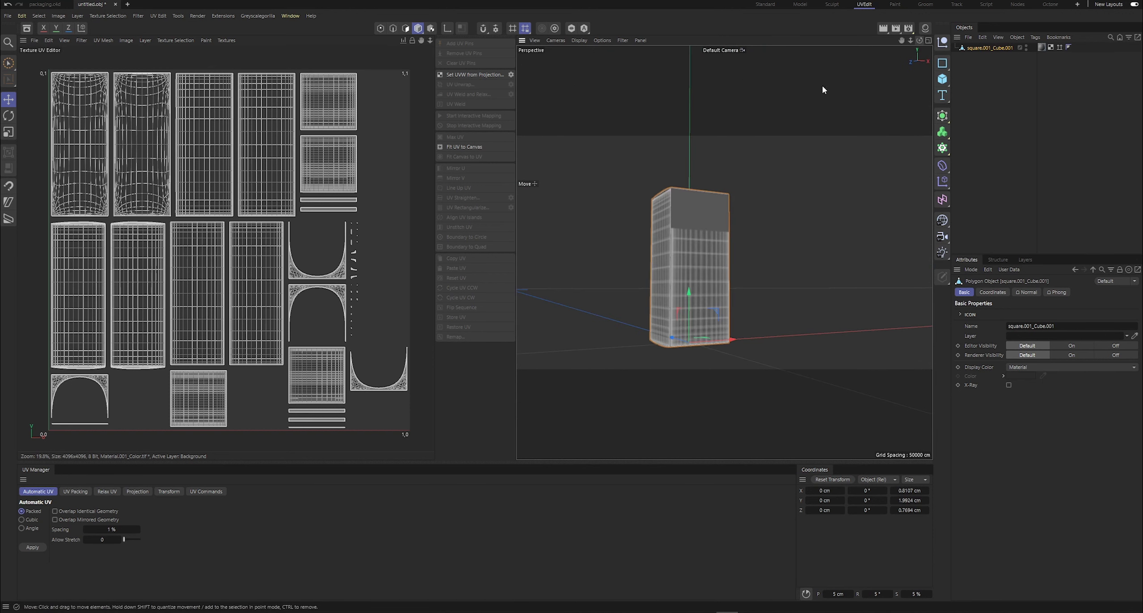
# - Save the outlined texture as a PSD file named boxpsd in the box folder
pyautogui.click(34, 40)
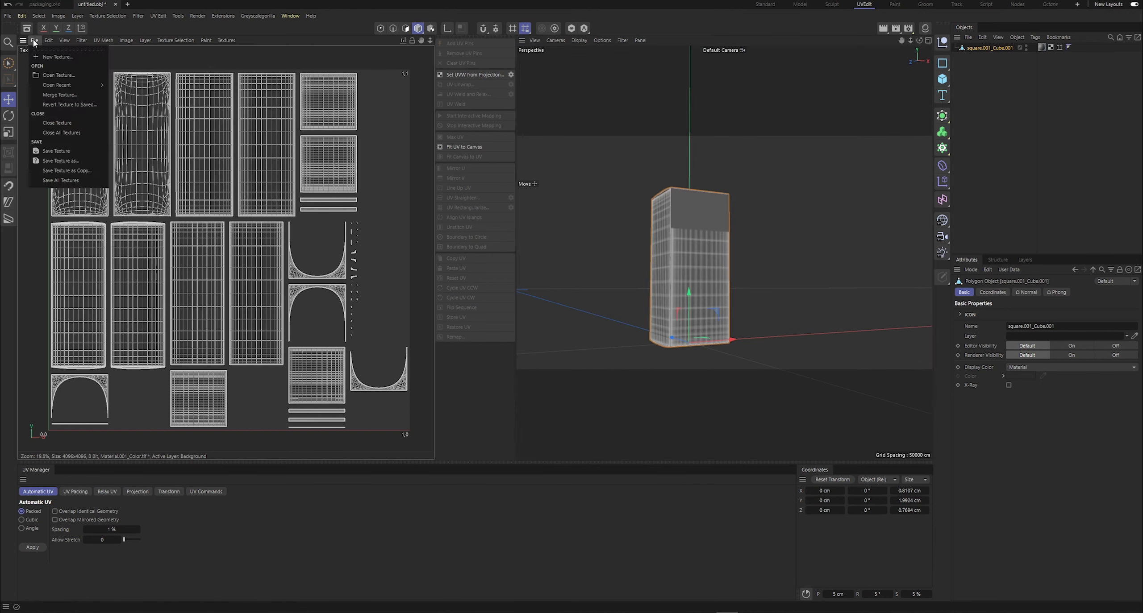
pyautogui.click(60, 161)
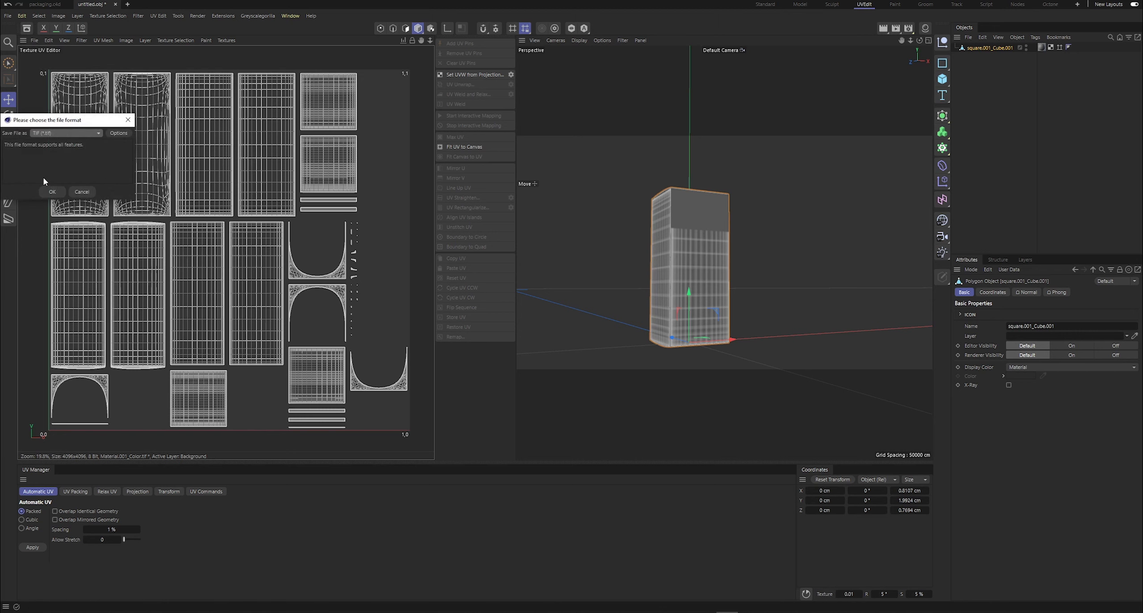
pyautogui.click(49, 132)
pyautogui.click(54, 165)
pyautogui.click(52, 192)
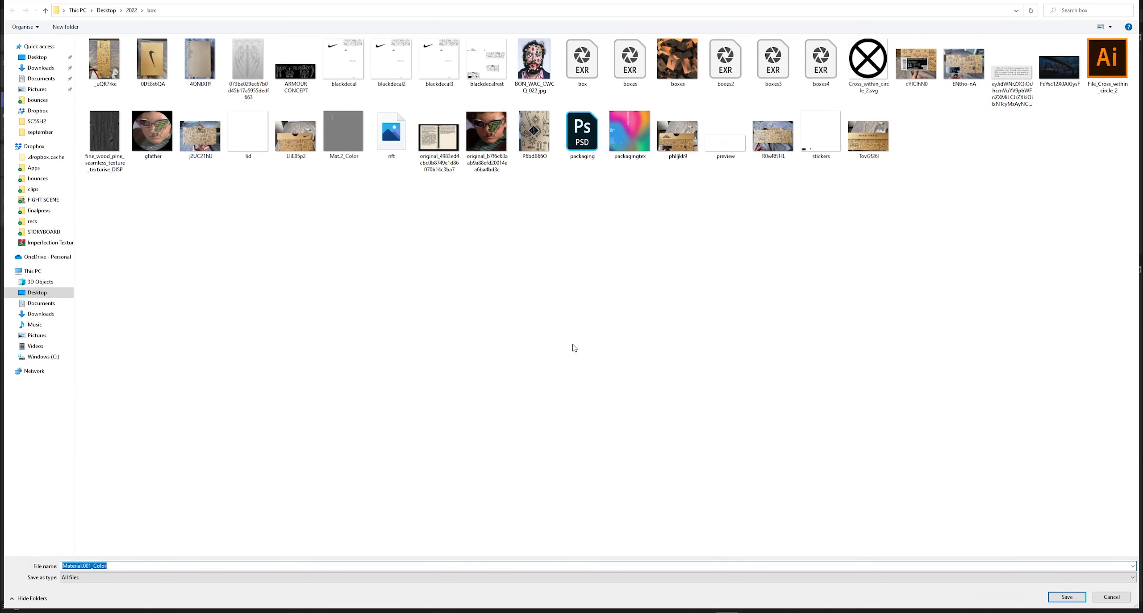
pyautogui.write('box')
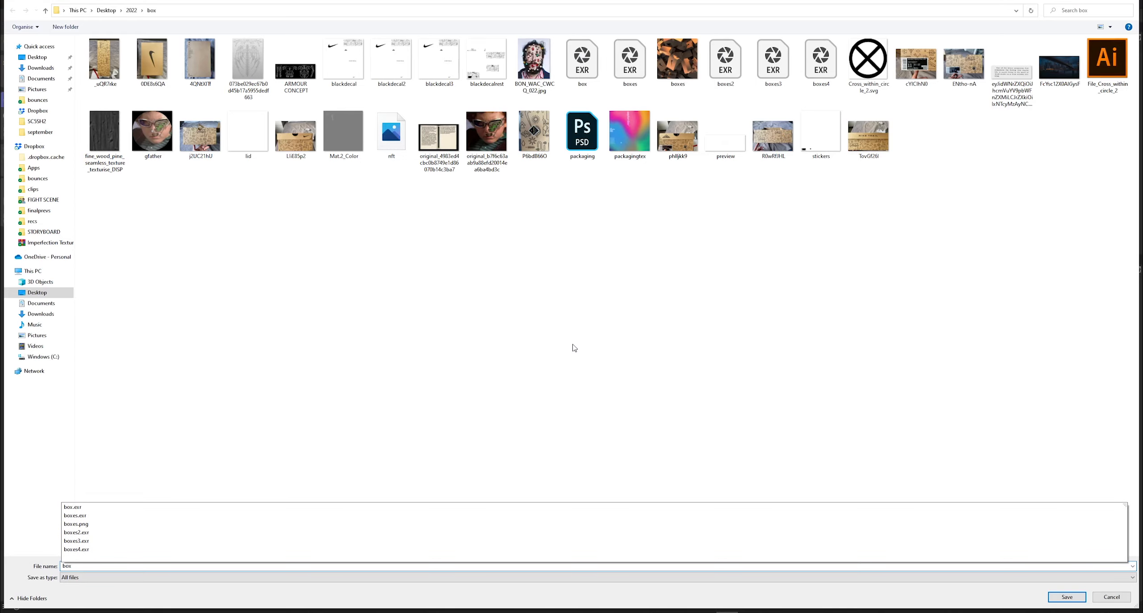
pyautogui.write('psd')
pyautogui.press('Return')
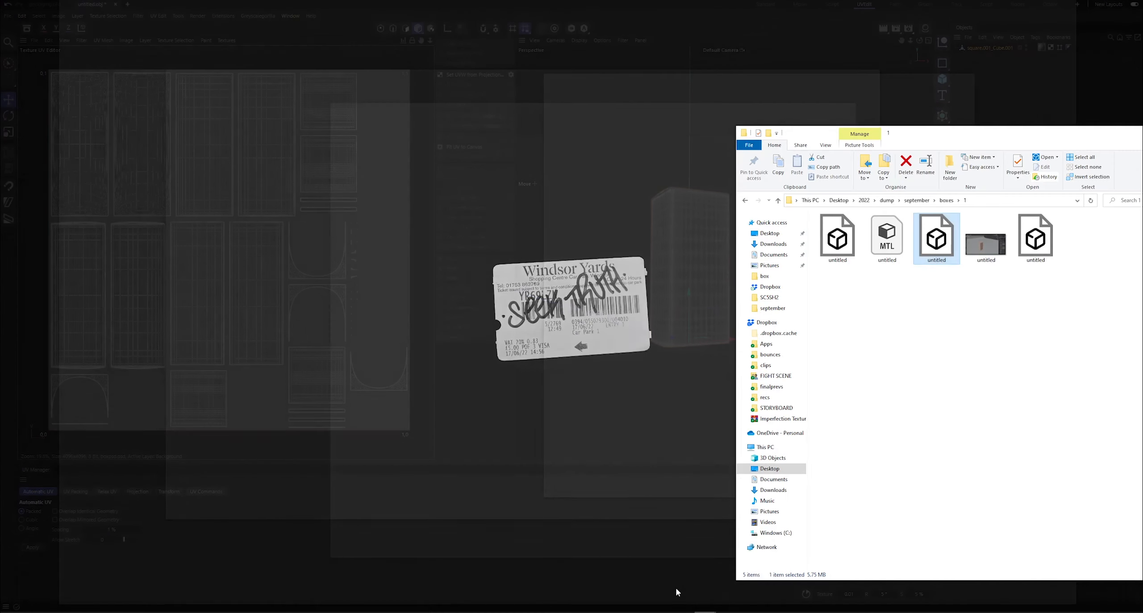
# - Open the boxpsd file from the box folder in Photoshop
pyautogui.click(676, 590)
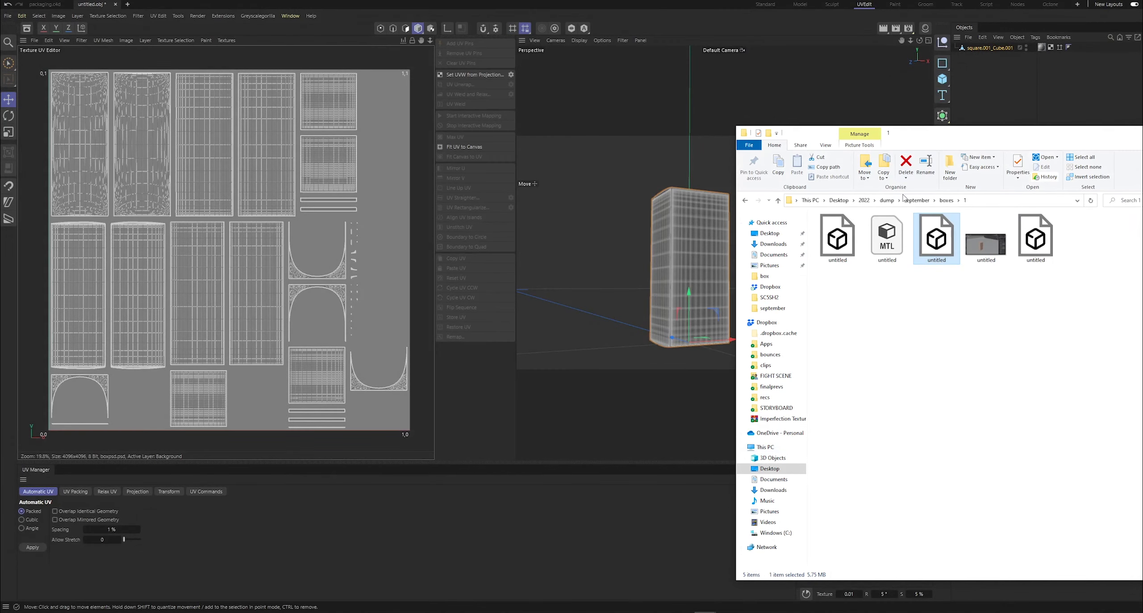
pyautogui.click(764, 276)
pyautogui.moveTo(892, 137); pyautogui.dragTo(565, 77)
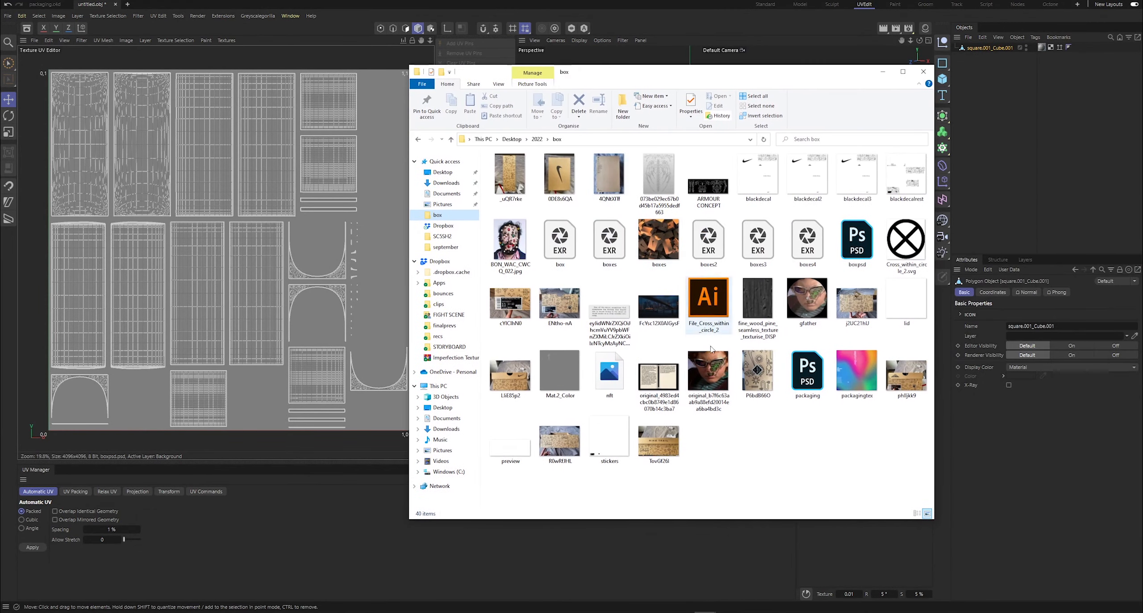
pyautogui.click(849, 252)
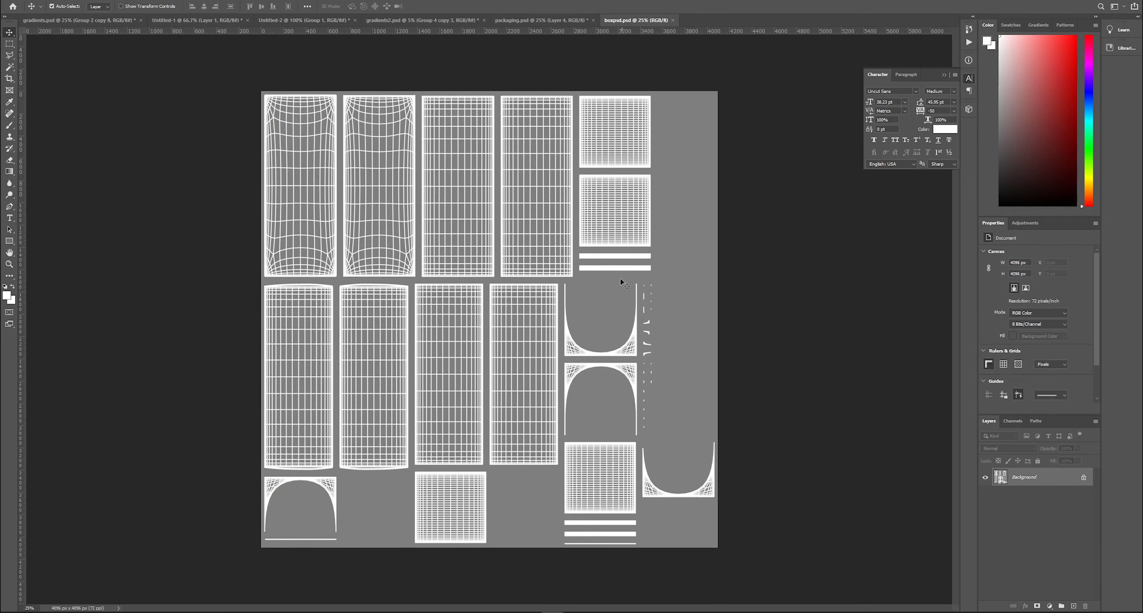
# - Look over the layers of packaging.psd, and convert the locked Background of boxpsd.psd into a regular layer
pyautogui.click(542, 20)
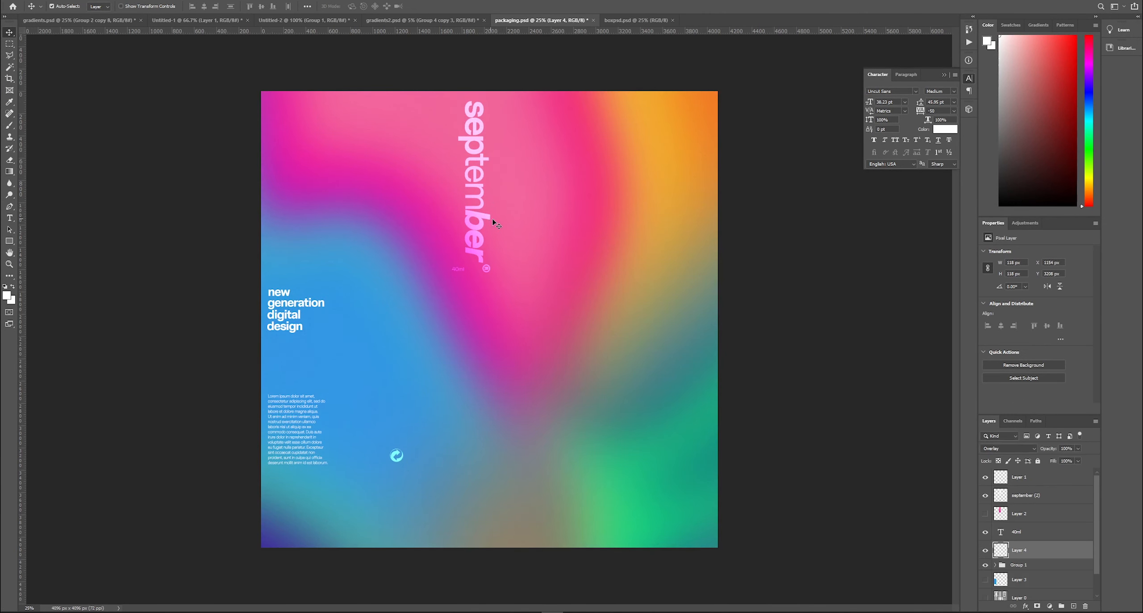
pyautogui.scroll(-1, 1023, 576)
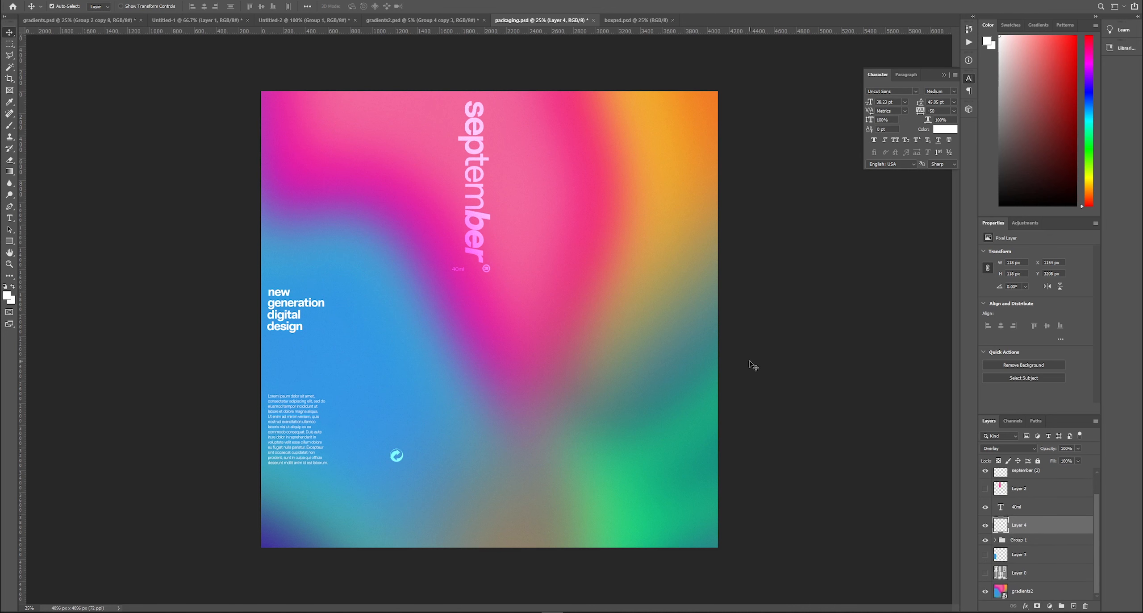
pyautogui.click(636, 20)
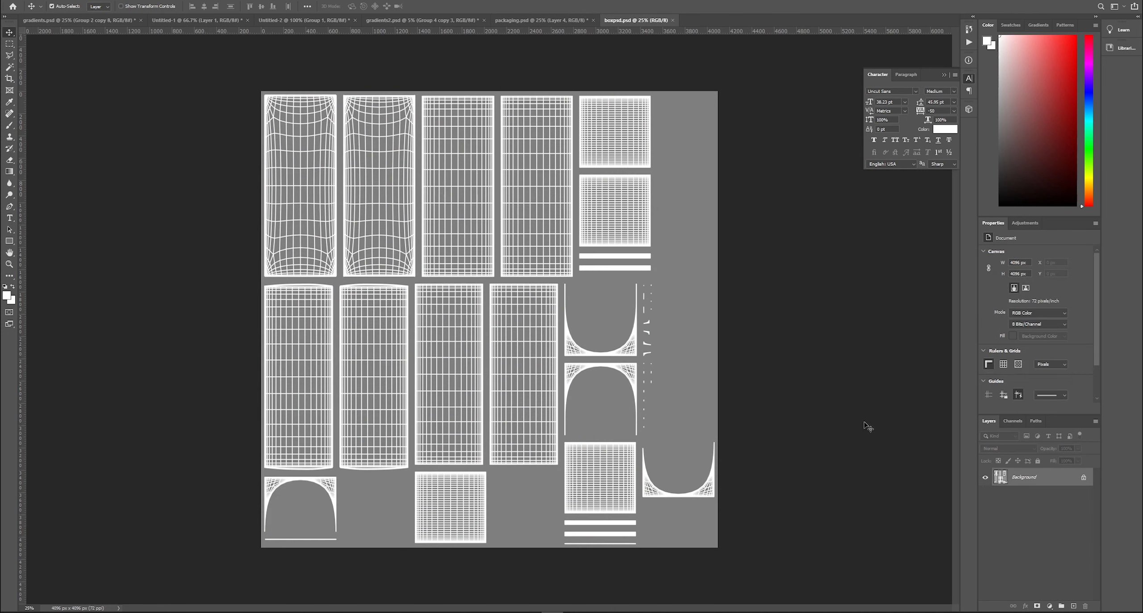
pyautogui.click(1084, 478)
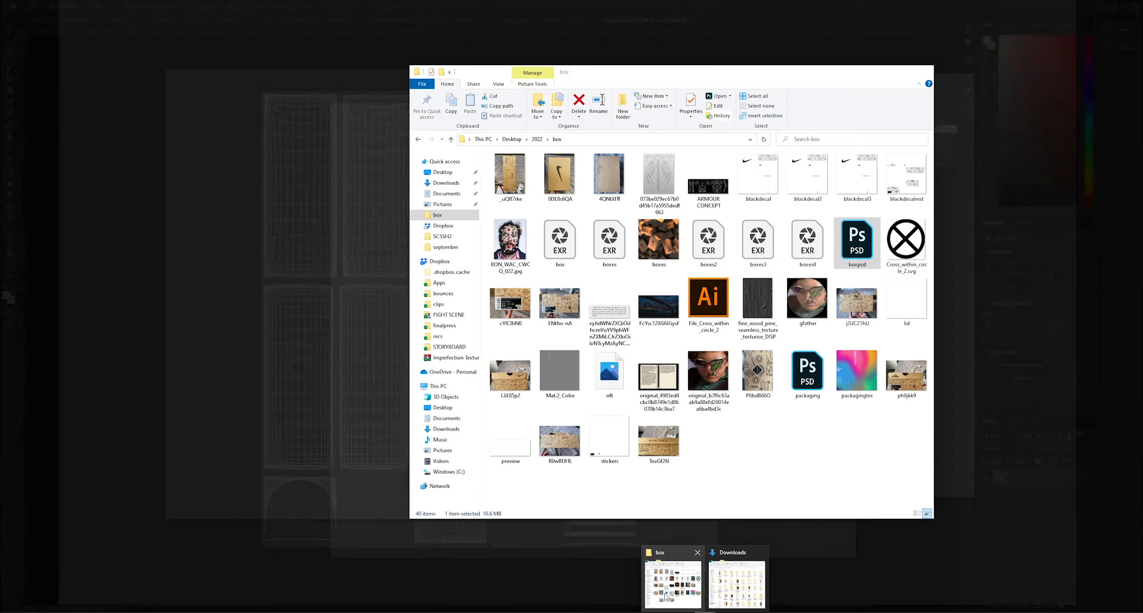
# - Place the gradients2 image from the Dropbox folder into boxpsd.psd
pyautogui.click(657, 602)
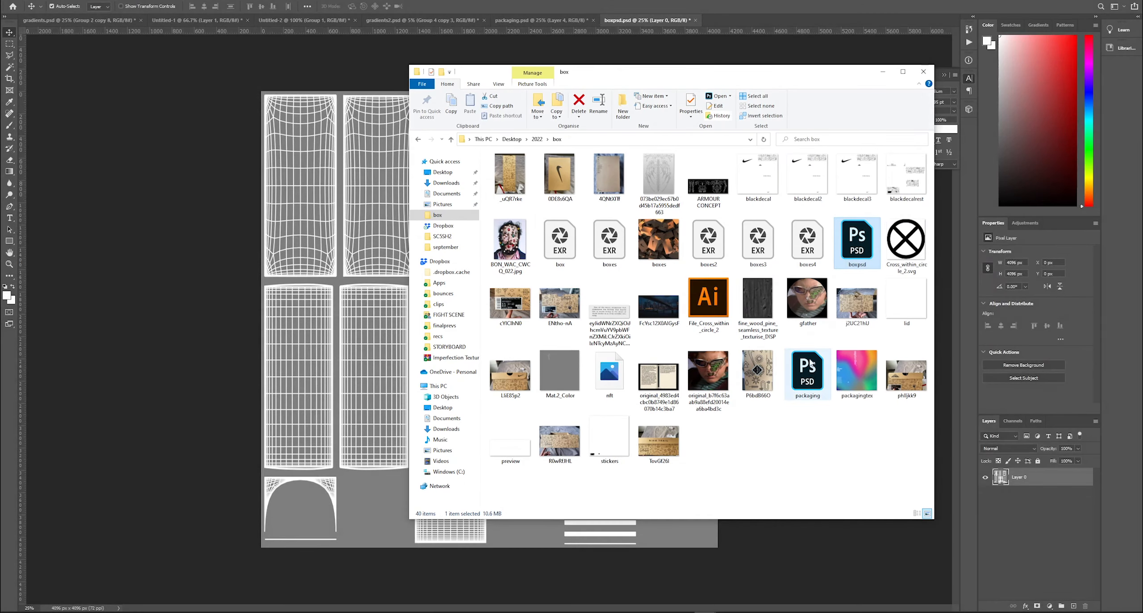
pyautogui.click(445, 247)
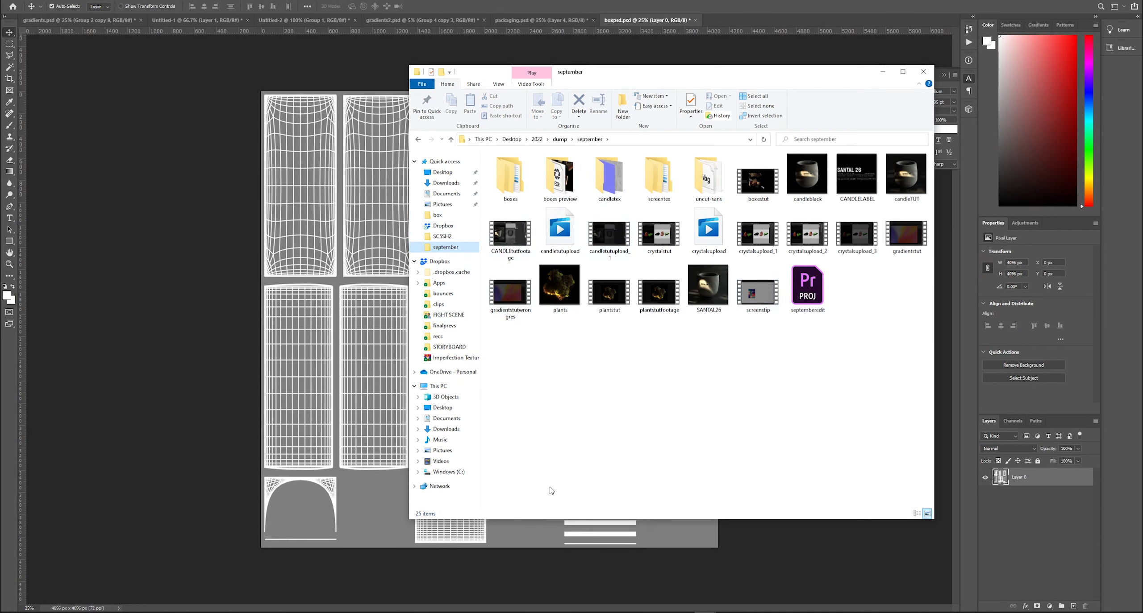
pyautogui.click(439, 261)
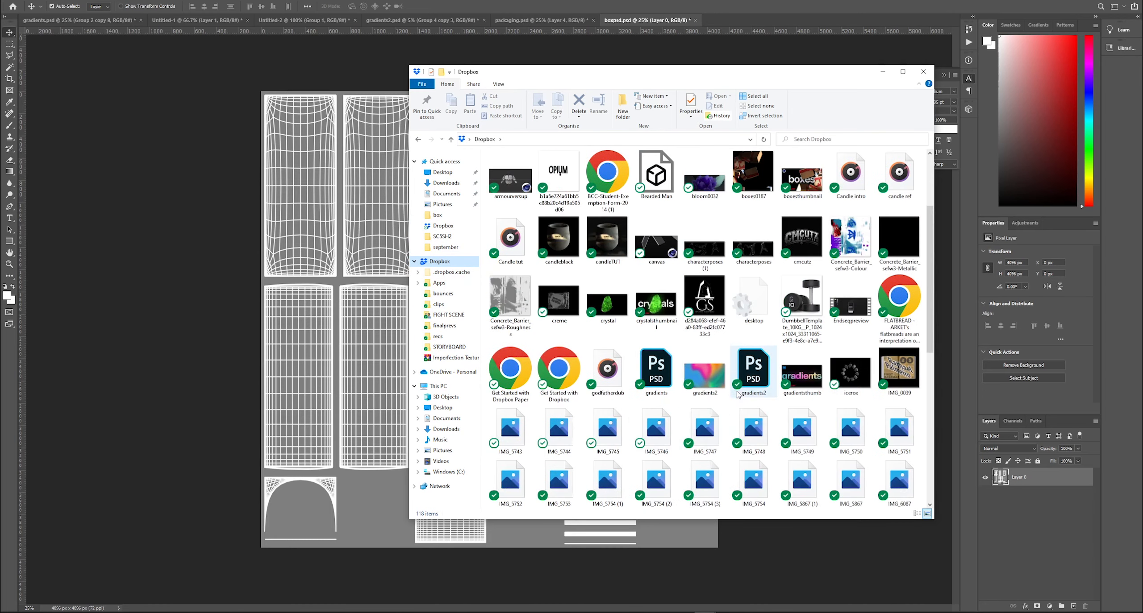
pyautogui.click(308, 352)
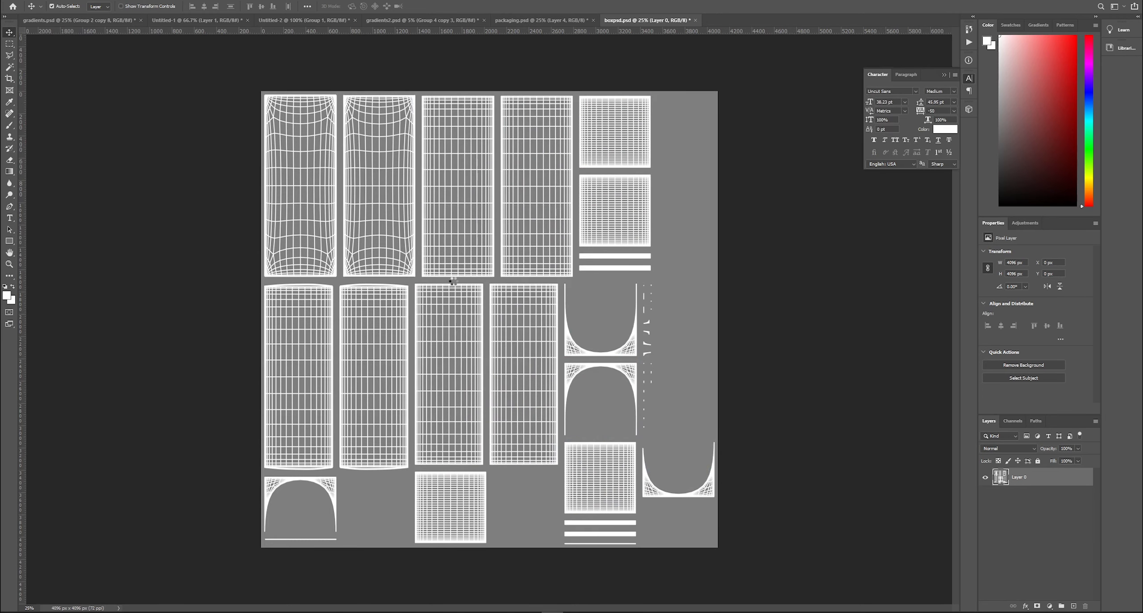
pyautogui.moveTo(459, 286); pyautogui.dragTo(453, 305)
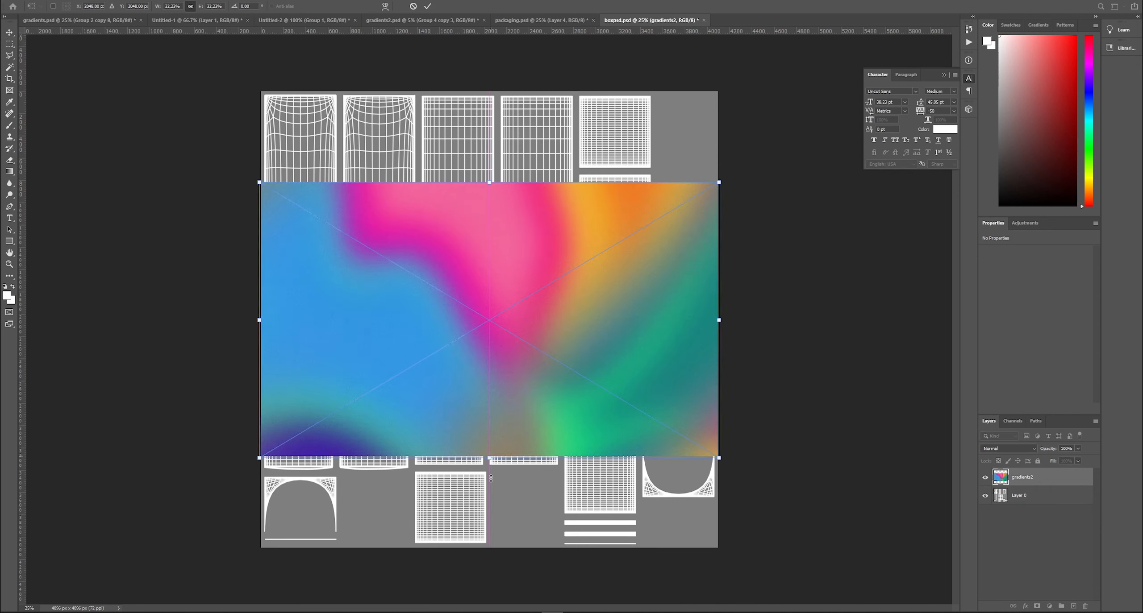
# - Scale the gradients2 layer up proportionally to cover the full canvas and hide it to expose the UV outlines
pyautogui.moveTo(489, 456); pyautogui.dragTo(488, 548)
pyautogui.moveTo(492, 184); pyautogui.dragTo(491, 91)
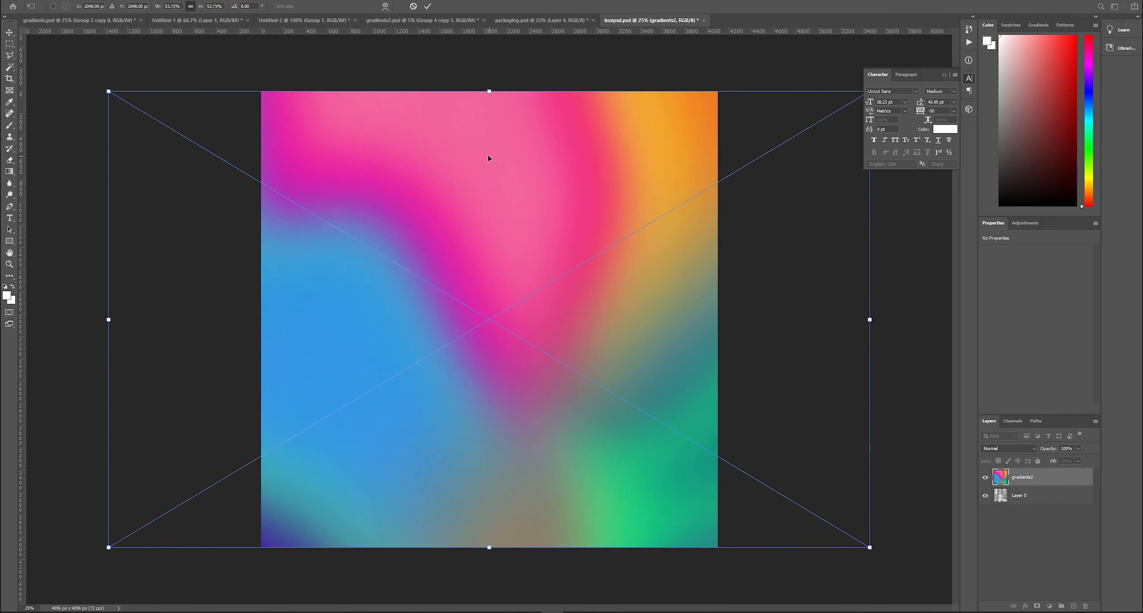
pyautogui.press('Return')
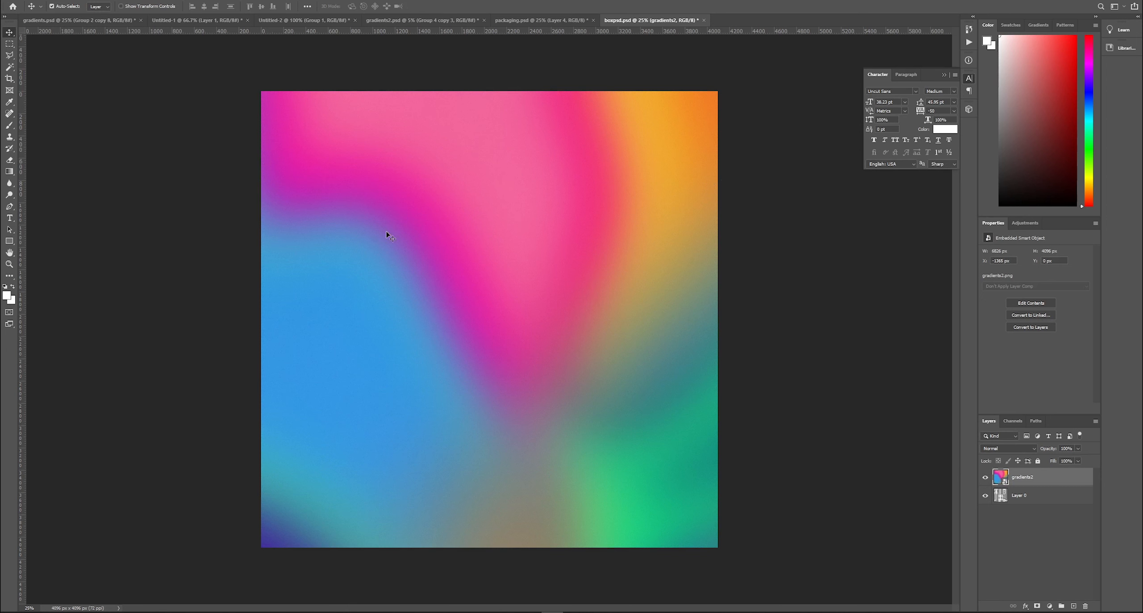
pyautogui.click(985, 477)
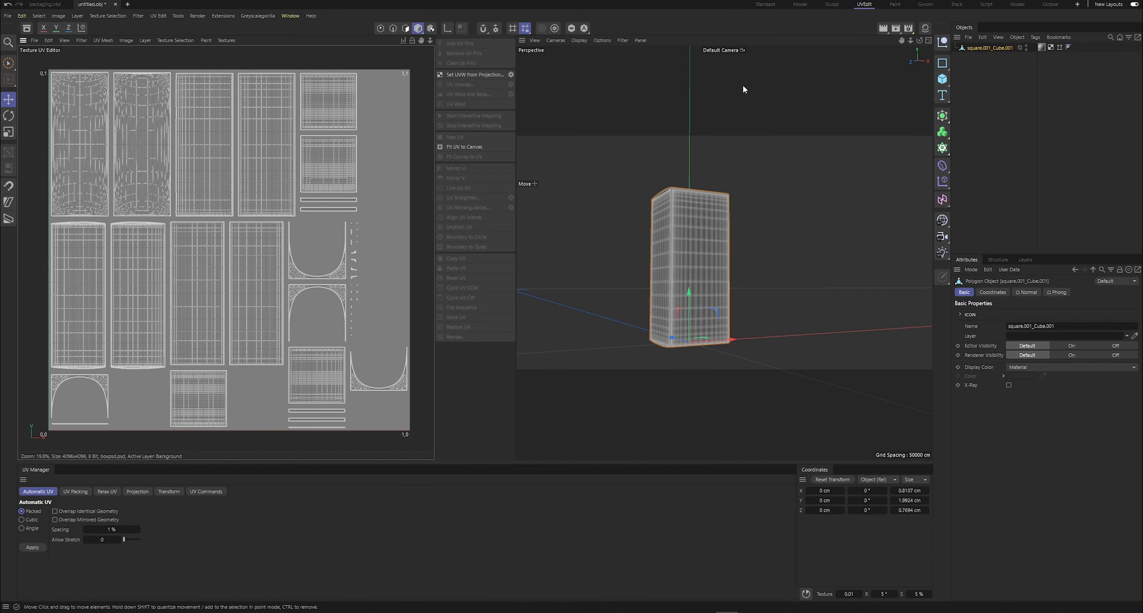
# - Switch to Cinema 4D and paint test strokes with the Brush on two sides of the box to identify their UV islands
pyautogui.click(206, 40)
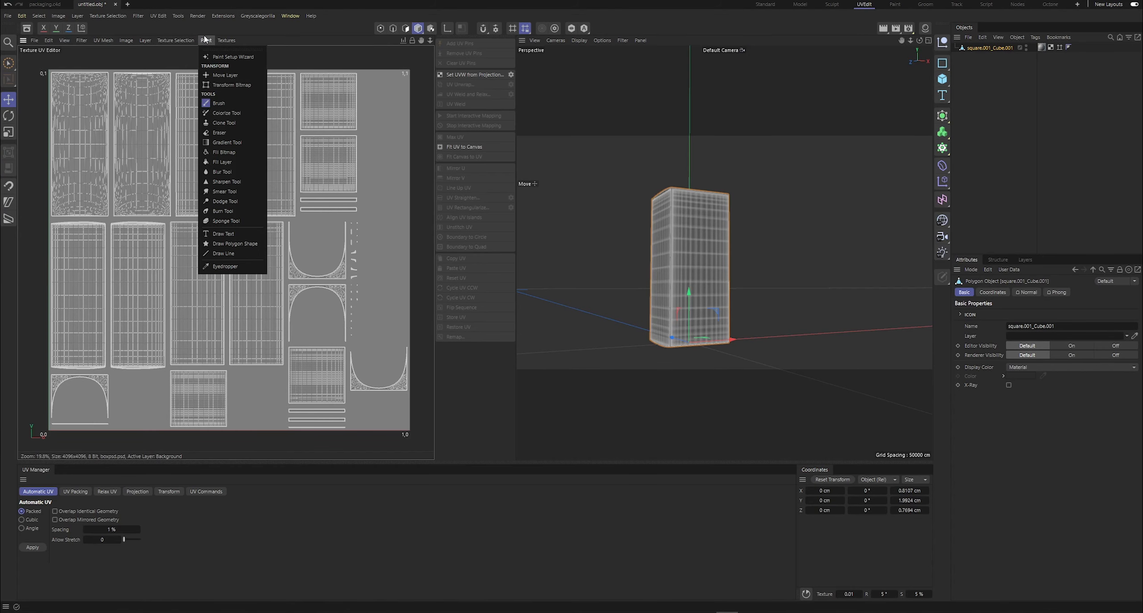
pyautogui.click(227, 113)
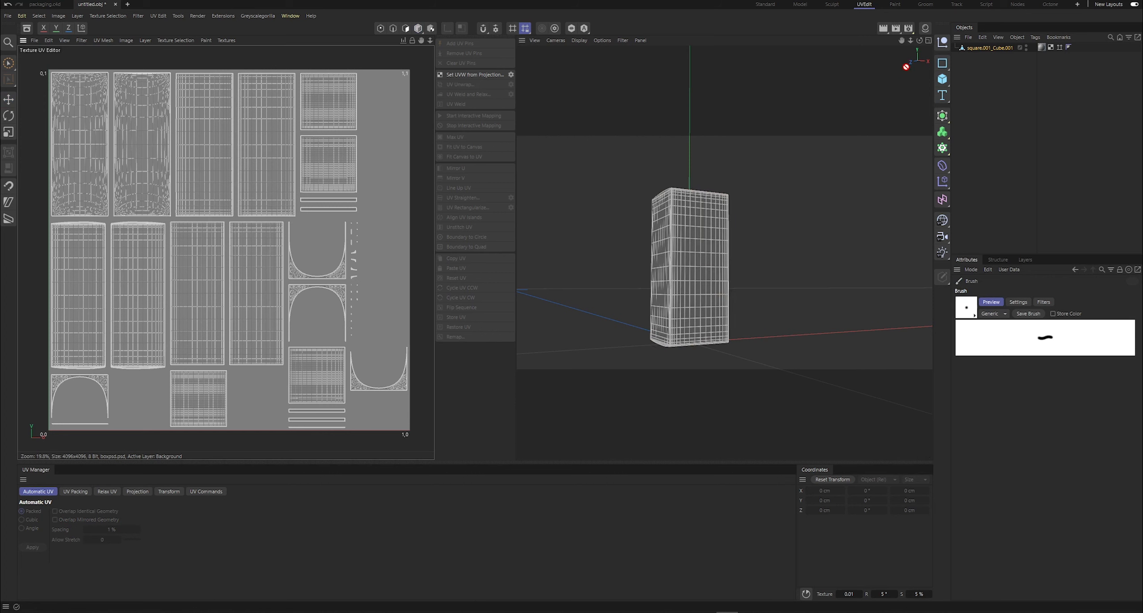
pyautogui.moveTo(919, 41); pyautogui.dragTo(882, 92)
pyautogui.moveTo(685, 258); pyautogui.dragTo(680, 238)
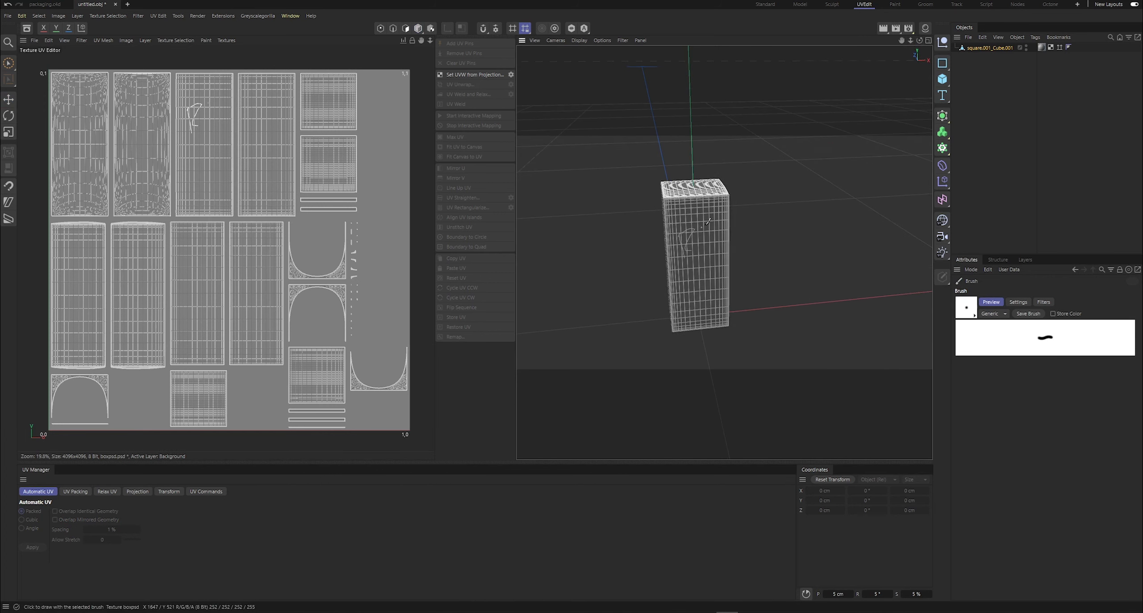
pyautogui.moveTo(919, 41)
pyautogui.mouseDown()
pyautogui.moveTo(889, 35)
pyautogui.moveTo(887, 20)
pyautogui.moveTo(906, 39)
pyautogui.moveTo(886, 34)
pyautogui.mouseUp()
pyautogui.moveTo(753, 233); pyautogui.dragTo(742, 250)
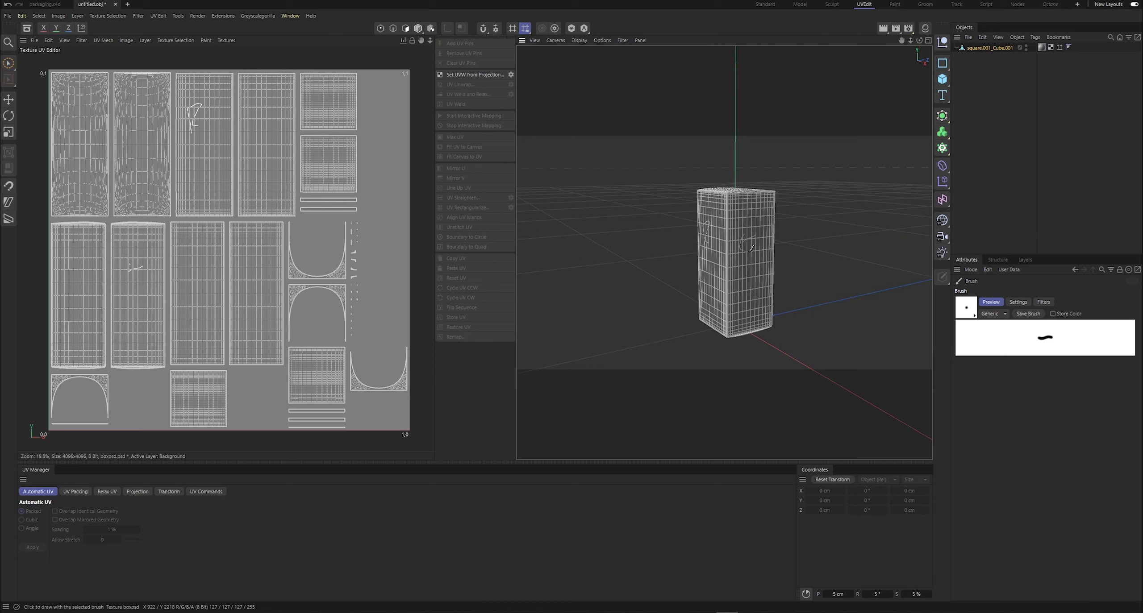
# - Paint a test stroke on another side of the box in the 3D view and show the gradients2 layer again in Photoshop
pyautogui.moveTo(936, 43); pyautogui.dragTo(893, 40)
pyautogui.moveTo(648, 252)
pyautogui.mouseDown()
pyautogui.moveTo(679, 246)
pyautogui.moveTo(681, 258)
pyautogui.mouseUp()
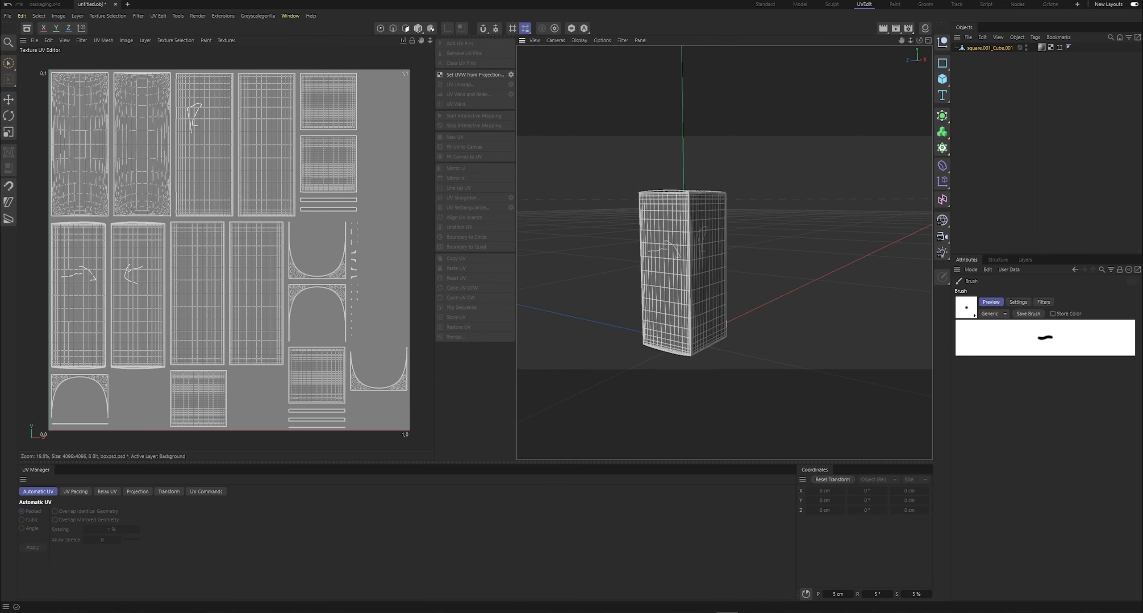
pyautogui.click(552, 612)
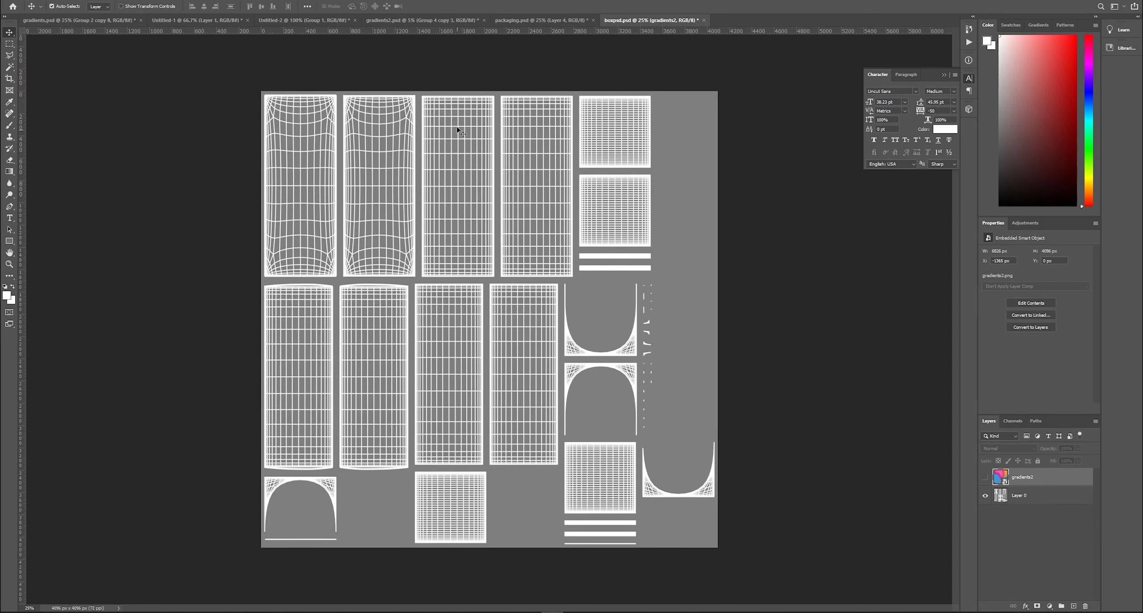
pyautogui.click(985, 478)
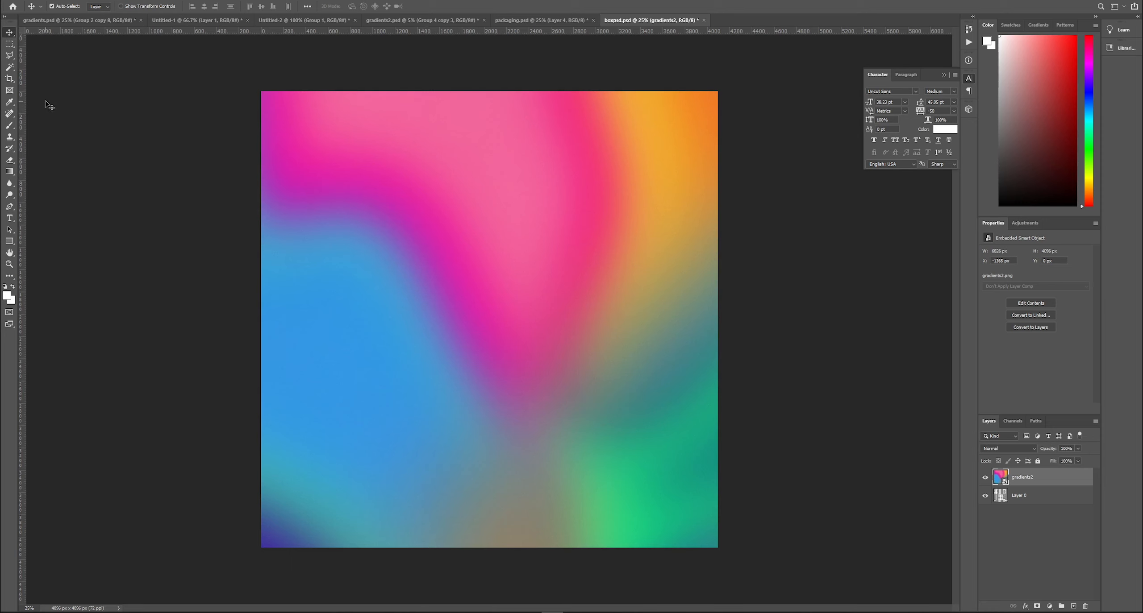
# - Try rectangular marquee selections over the pink and blue area of the gradient, clear them and check the UV layout underneath
pyautogui.click(11, 47)
pyautogui.moveTo(430, 105); pyautogui.dragTo(493, 312)
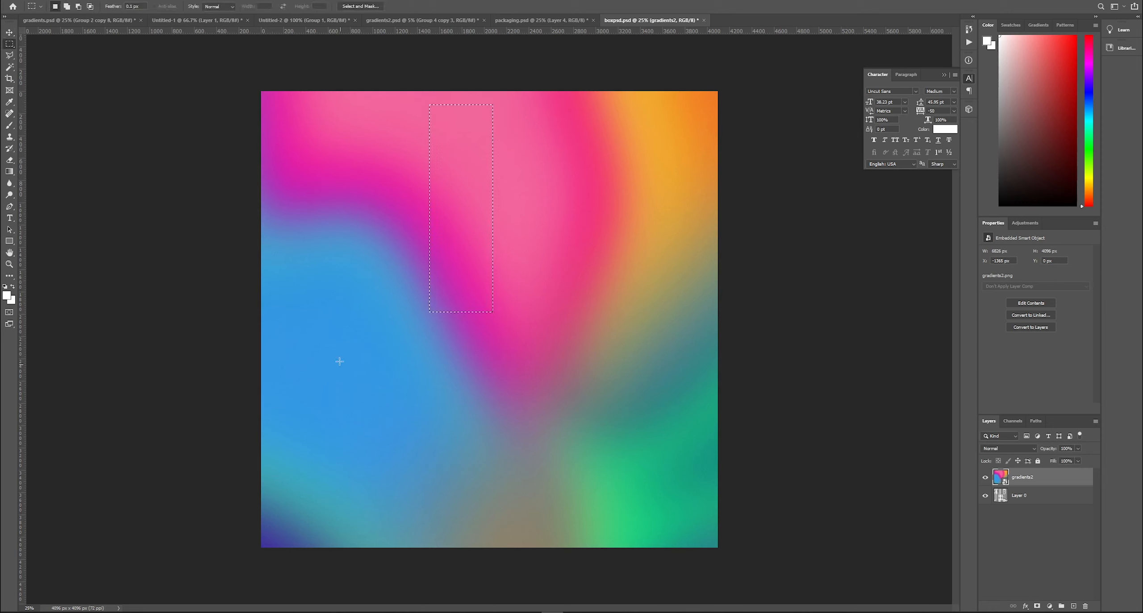
pyautogui.moveTo(563, 311); pyautogui.dragTo(350, 110)
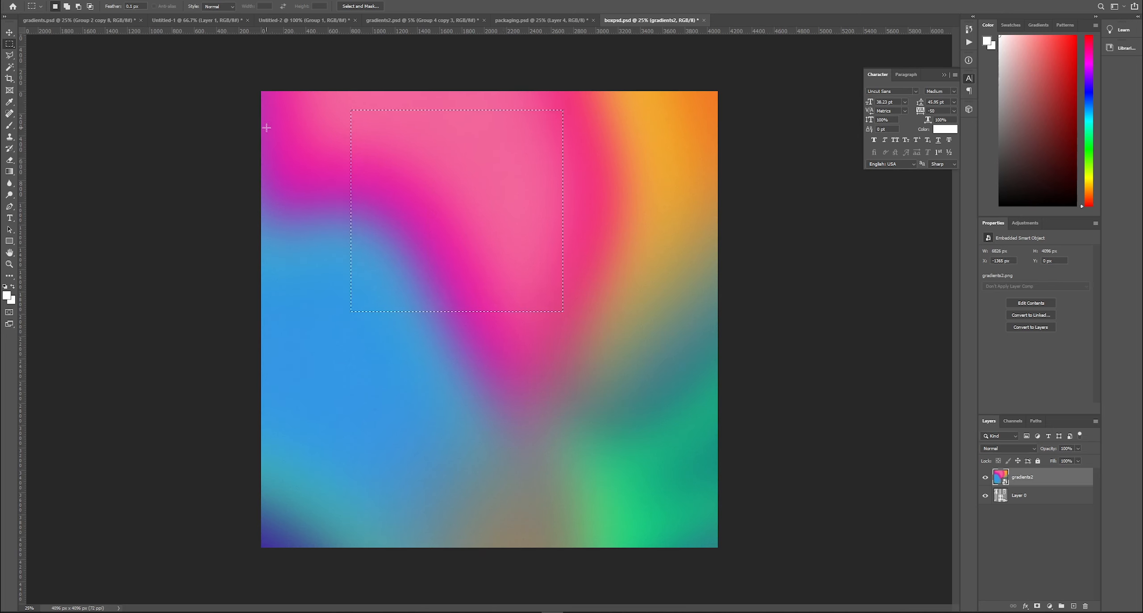
pyautogui.click(267, 128)
pyautogui.click(986, 479)
pyautogui.click(986, 480)
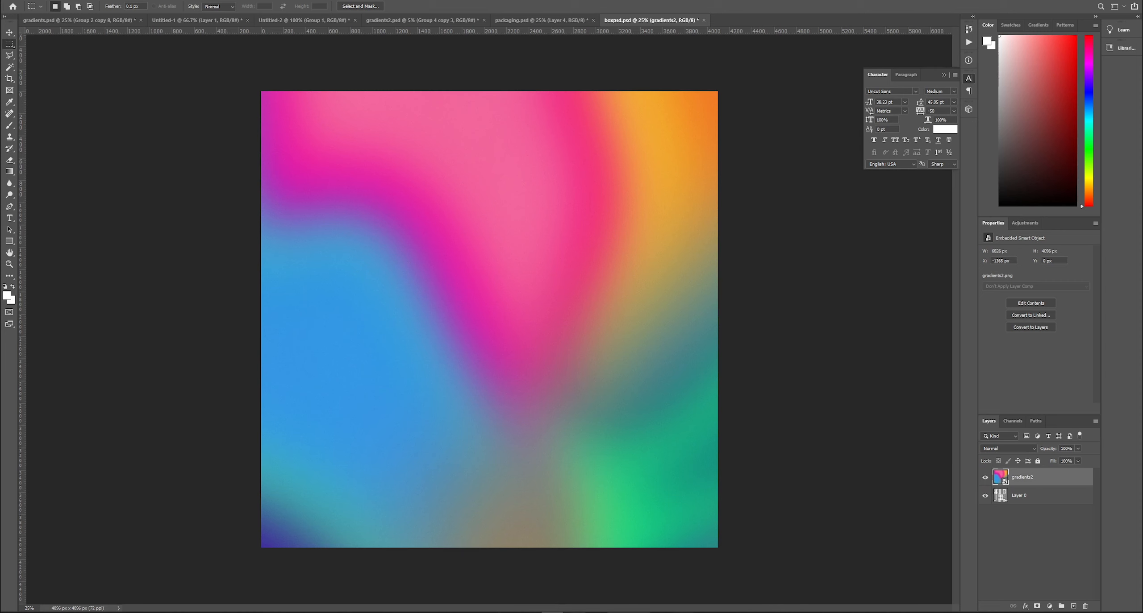
# - Switch to Cinema 4D and examine the finished boxes of packaging.c4d in the Octane layout's live render
pyautogui.click(726, 612)
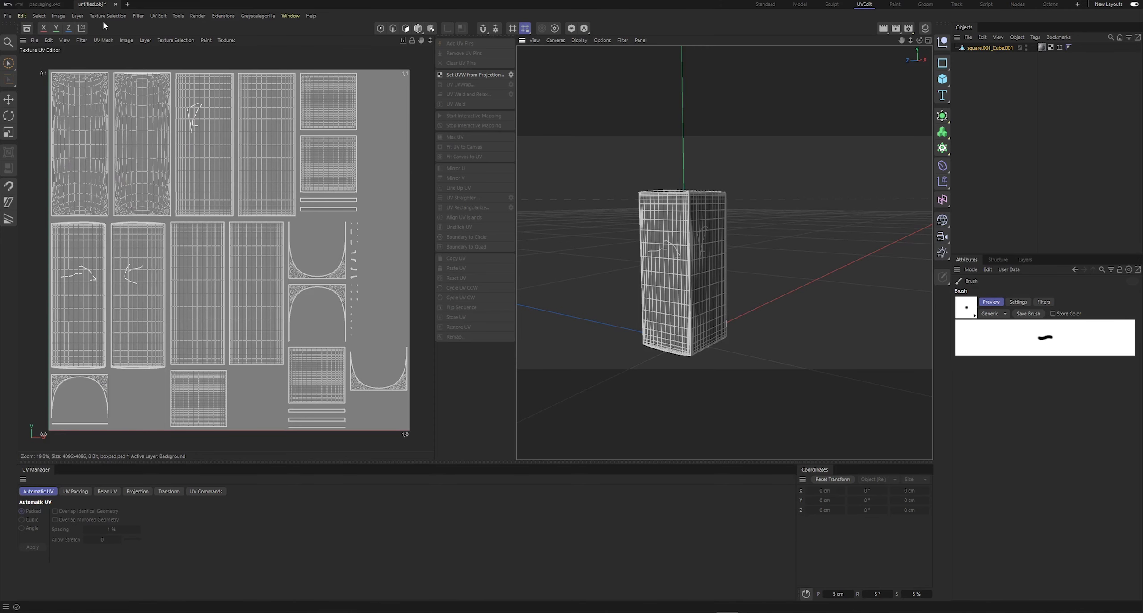
pyautogui.click(44, 5)
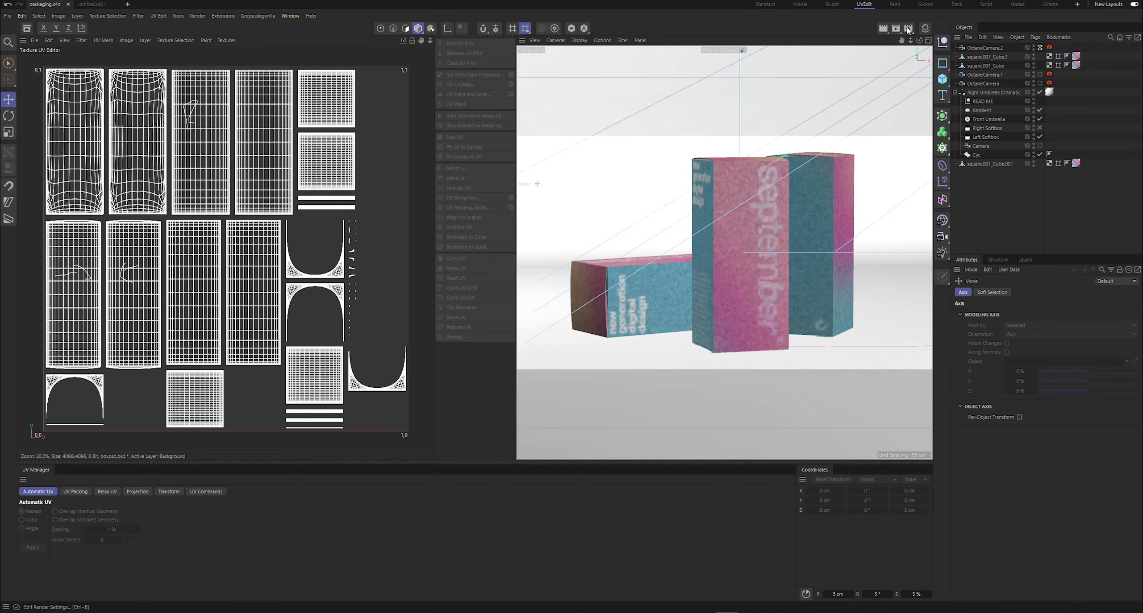
pyautogui.click(1044, 6)
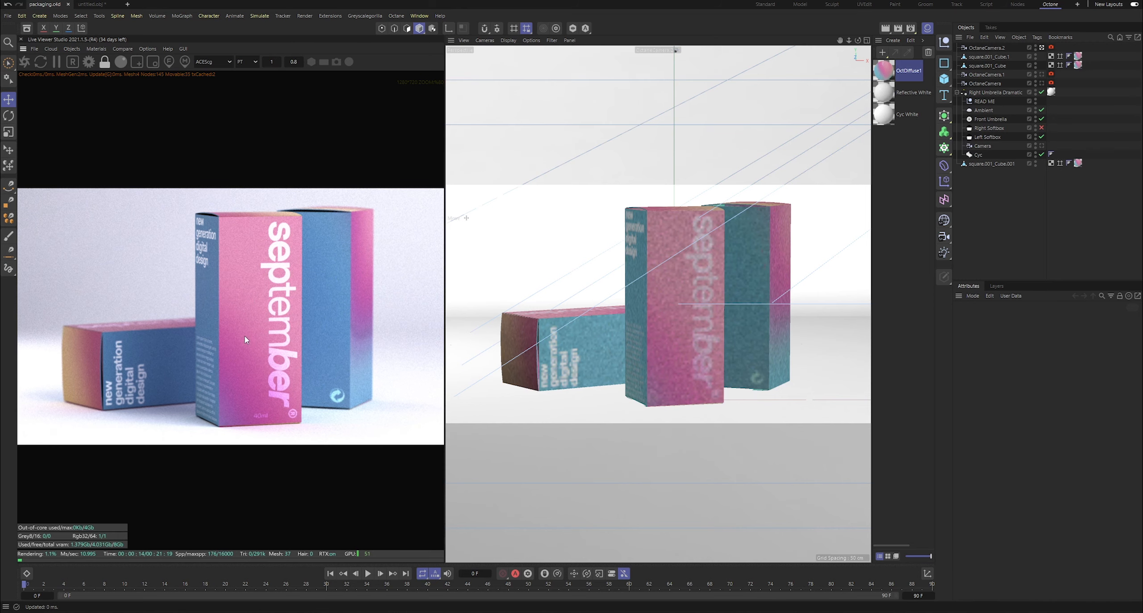
# - Switch to Photoshop, flip the gradients2 layer horizontally and shift it right until its left edge sits at X 0 px
pyautogui.hotkey('alt', 'Tab')
pyautogui.click(985, 478)
pyautogui.click(984, 478)
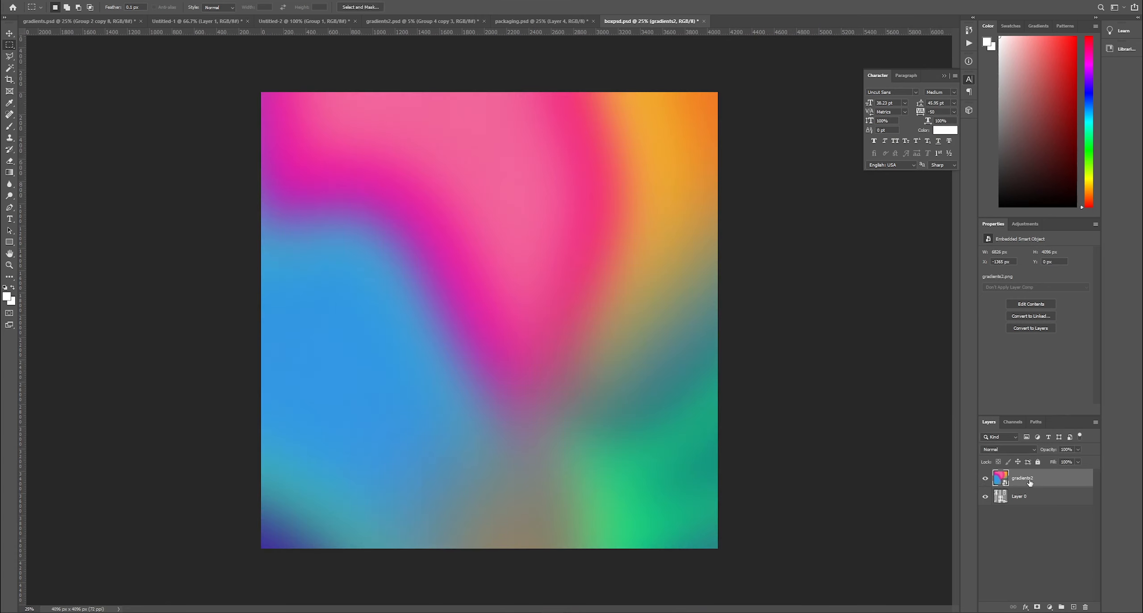
pyautogui.hotkey('ctrl', 't')
pyautogui.rightClick(582, 339)
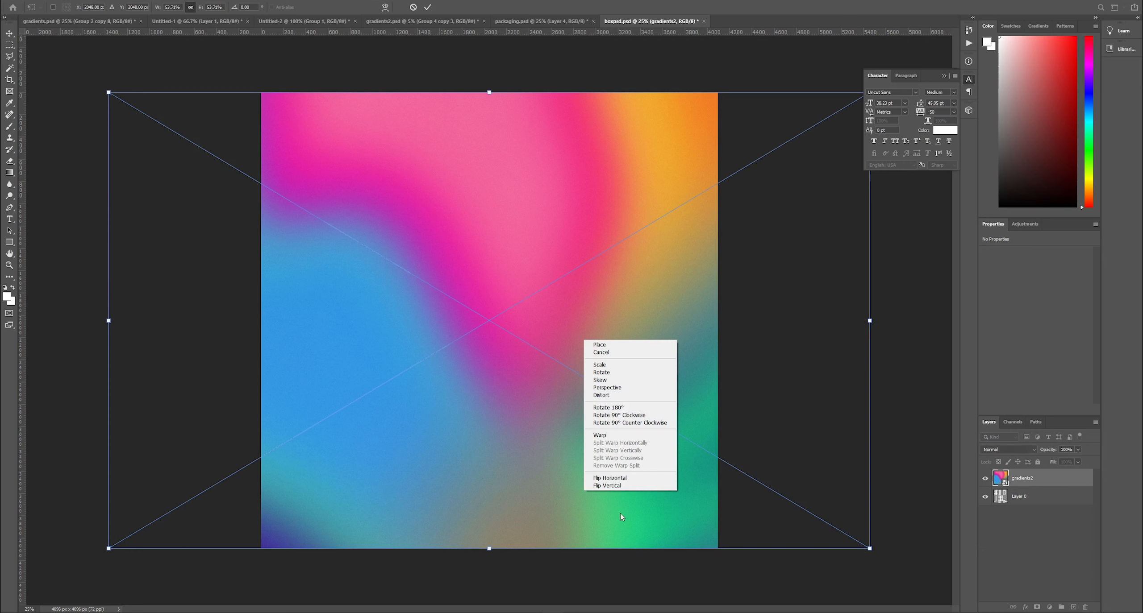
pyautogui.click(610, 478)
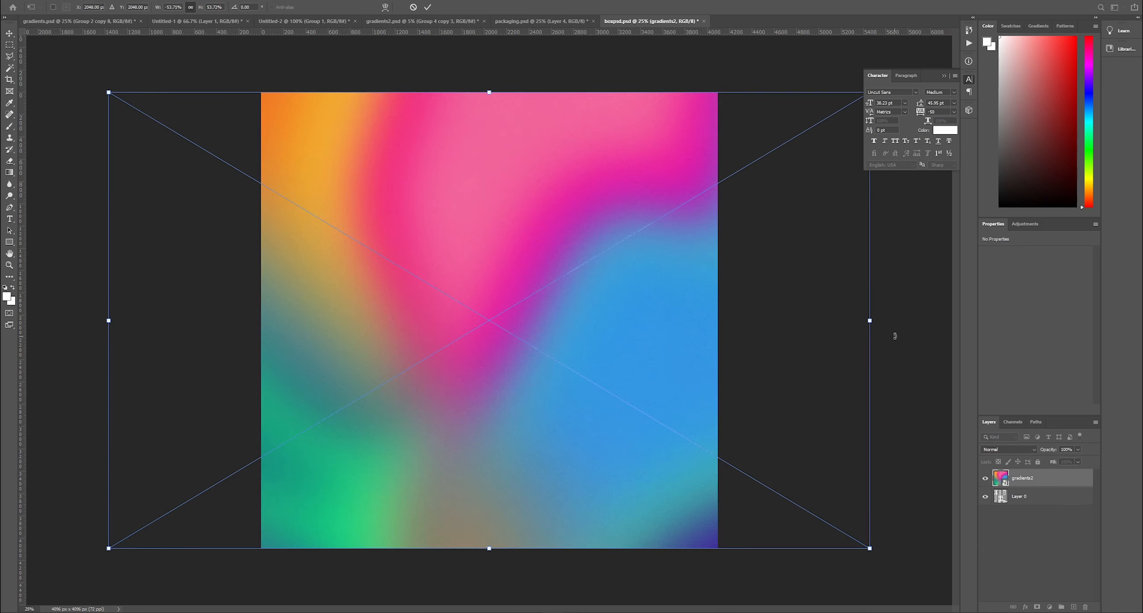
pyautogui.moveTo(501, 343); pyautogui.dragTo(654, 343)
pyautogui.press('Return')
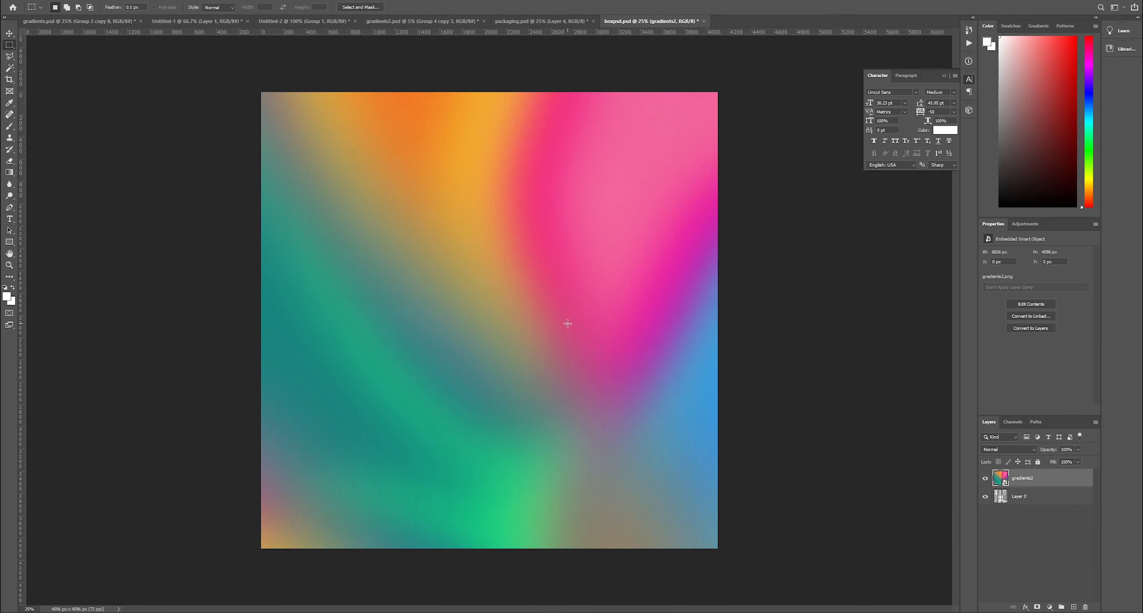
# - Compare the flipped gradient's color areas with the UV islands underneath
pyautogui.click(986, 479)
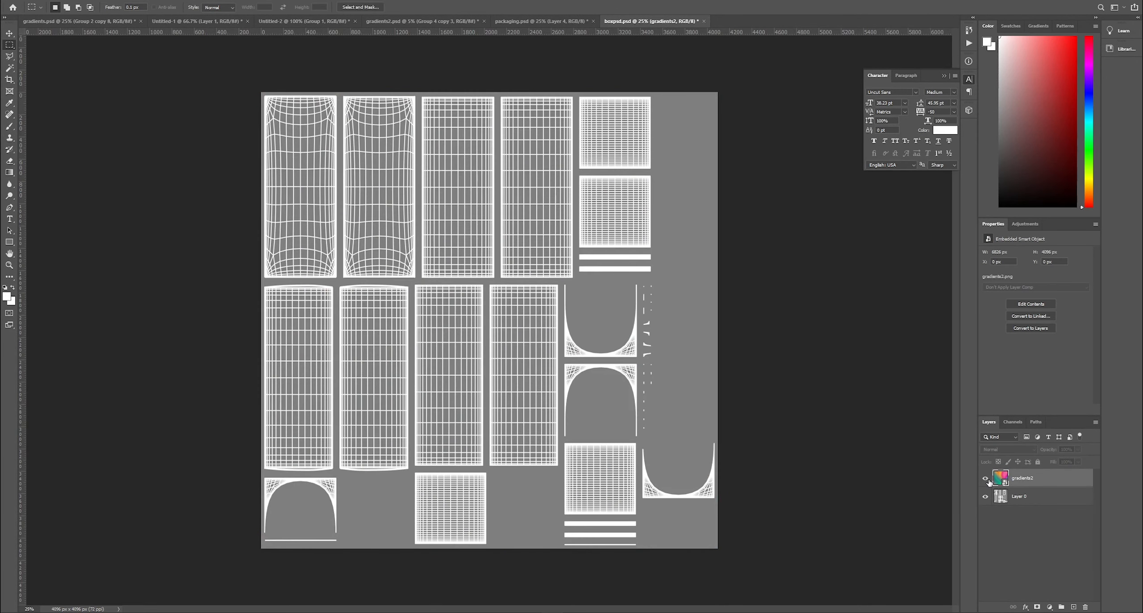
pyautogui.click(987, 480)
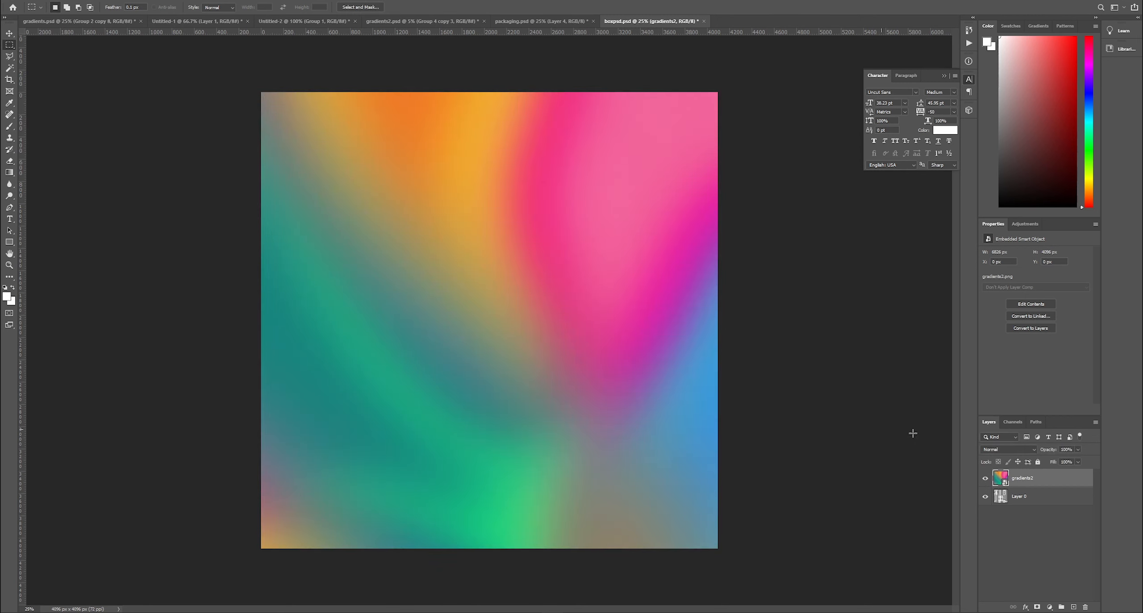
pyautogui.click(985, 480)
pyautogui.click(985, 479)
pyautogui.click(538, 21)
# - Hide the gradients2 layer and add an empty layer at the top of the layer stack
pyautogui.click(997, 491)
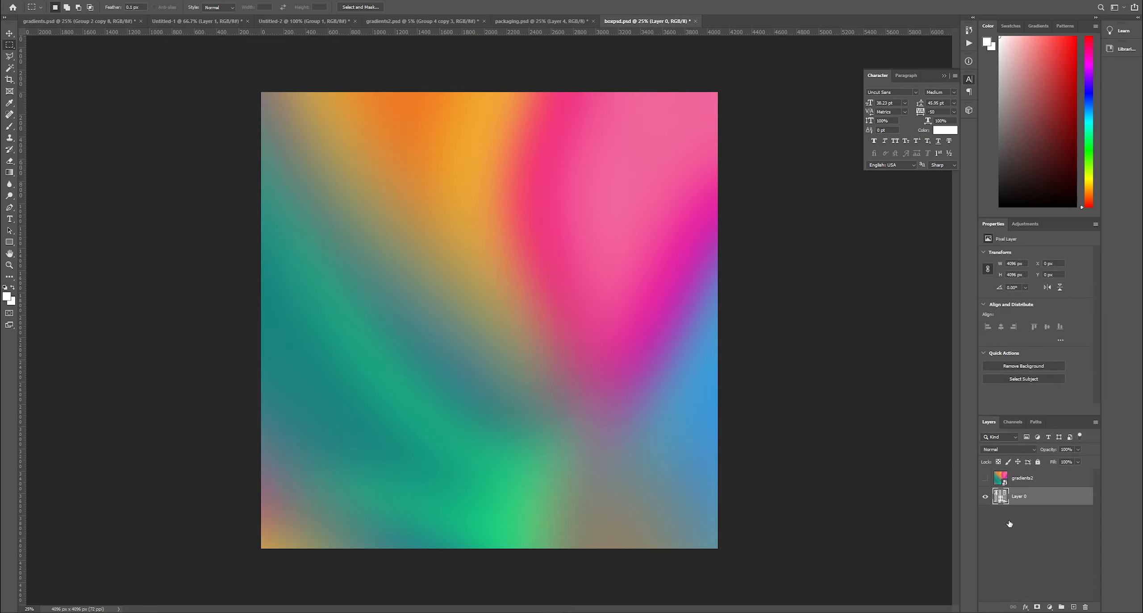
pyautogui.hotkey('ctrl', 'shift', 'alt', 'n')
pyautogui.moveTo(1030, 503); pyautogui.dragTo(1024, 478)
# - Select the third UV island of the upper row on Layer 0 with a rectangular marquee of about 650 × 1630 px
pyautogui.hotkey('ctrl', '+')
pyautogui.scroll(8, 420, 271)
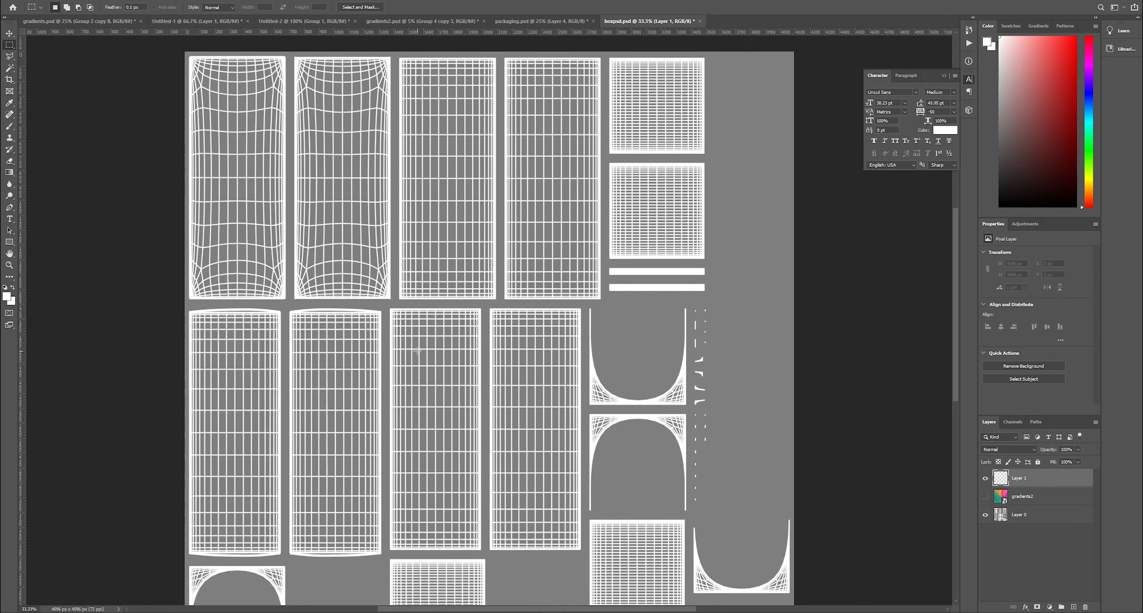
pyautogui.hotkey('ctrl', '+')
pyautogui.scroll(2, 828, 462)
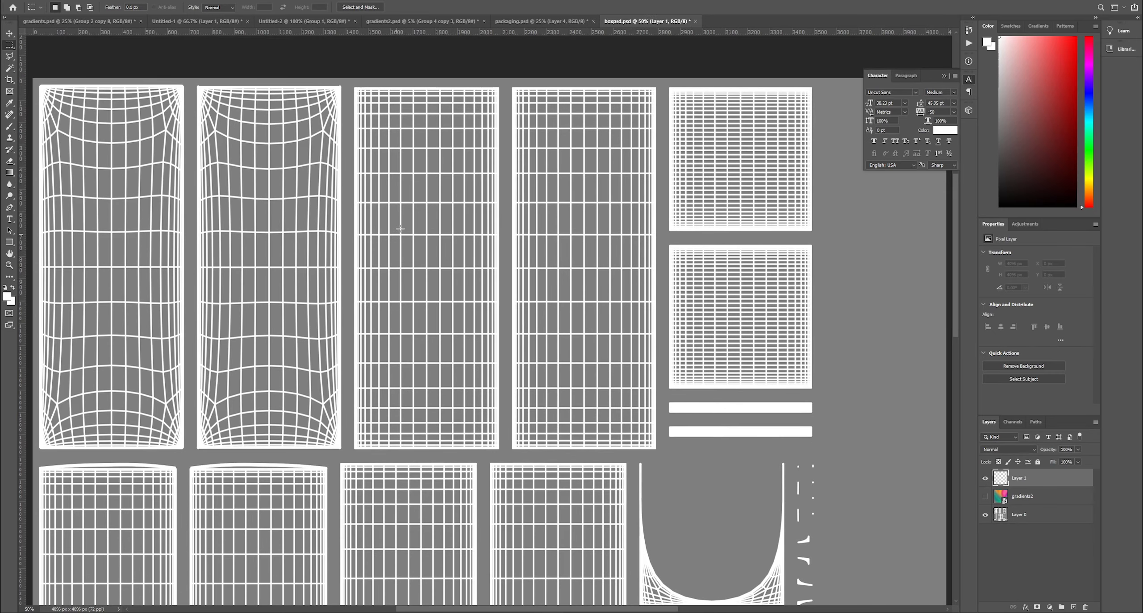
pyautogui.click(9, 219)
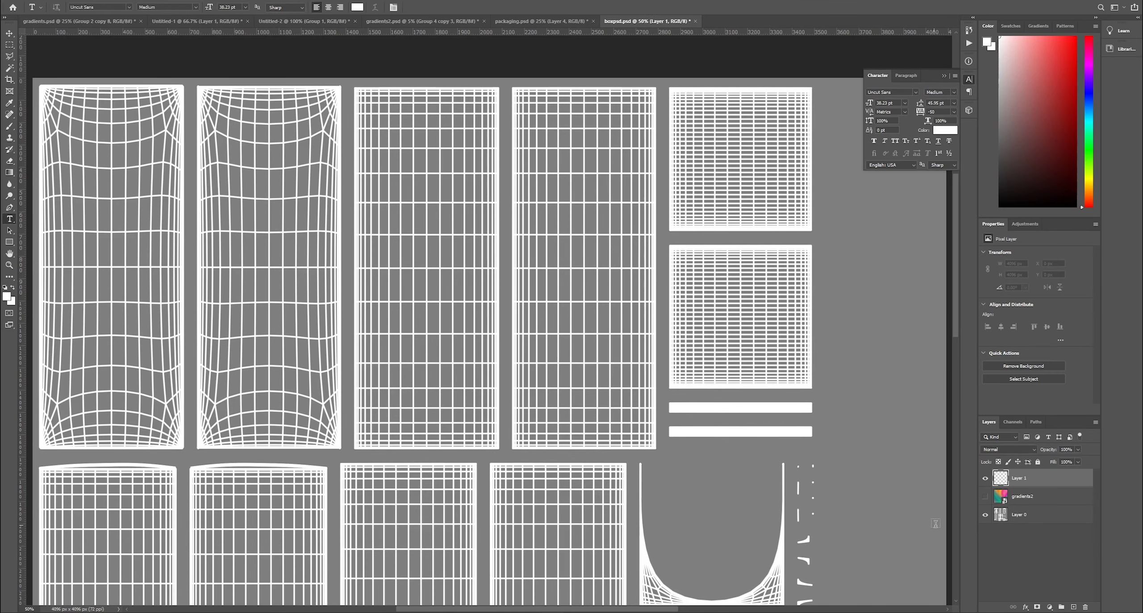
pyautogui.click(1027, 497)
pyautogui.click(1026, 515)
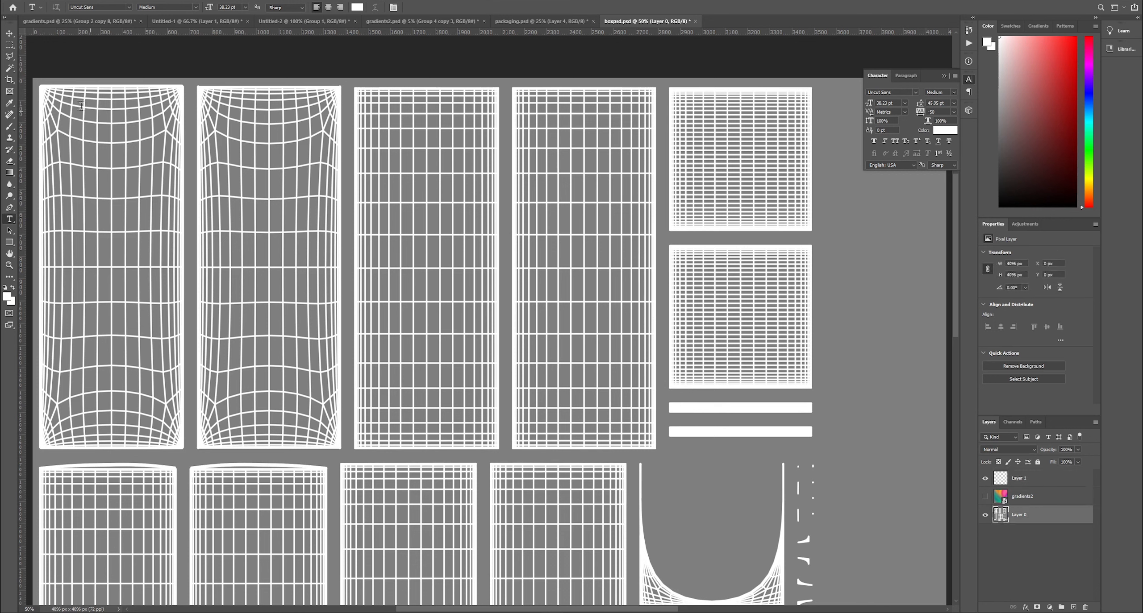
pyautogui.click(10, 45)
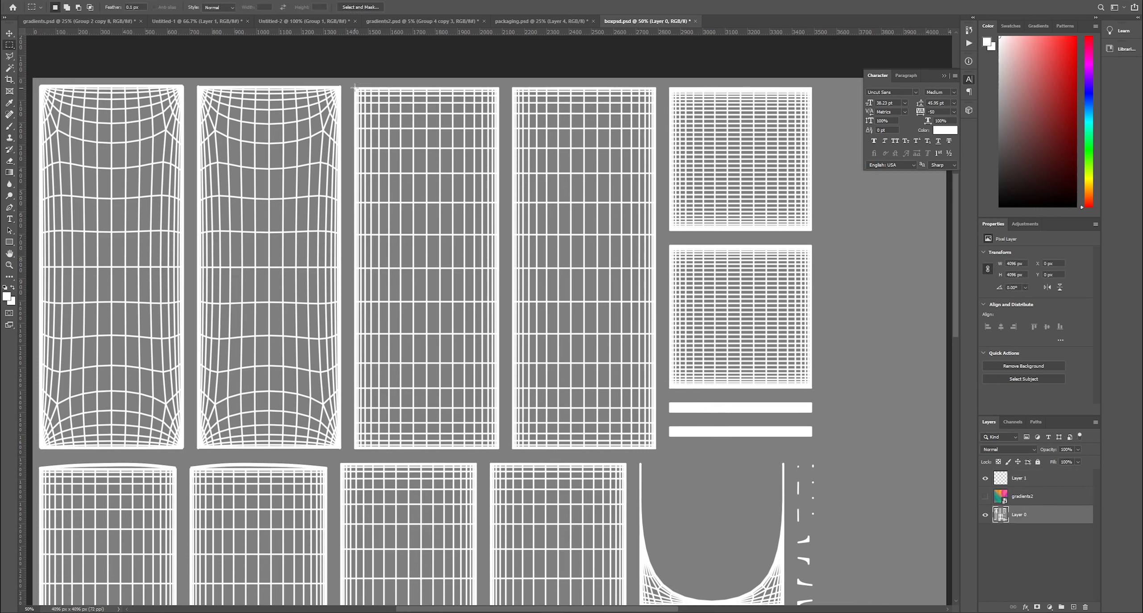
pyautogui.moveTo(354, 88); pyautogui.dragTo(499, 450)
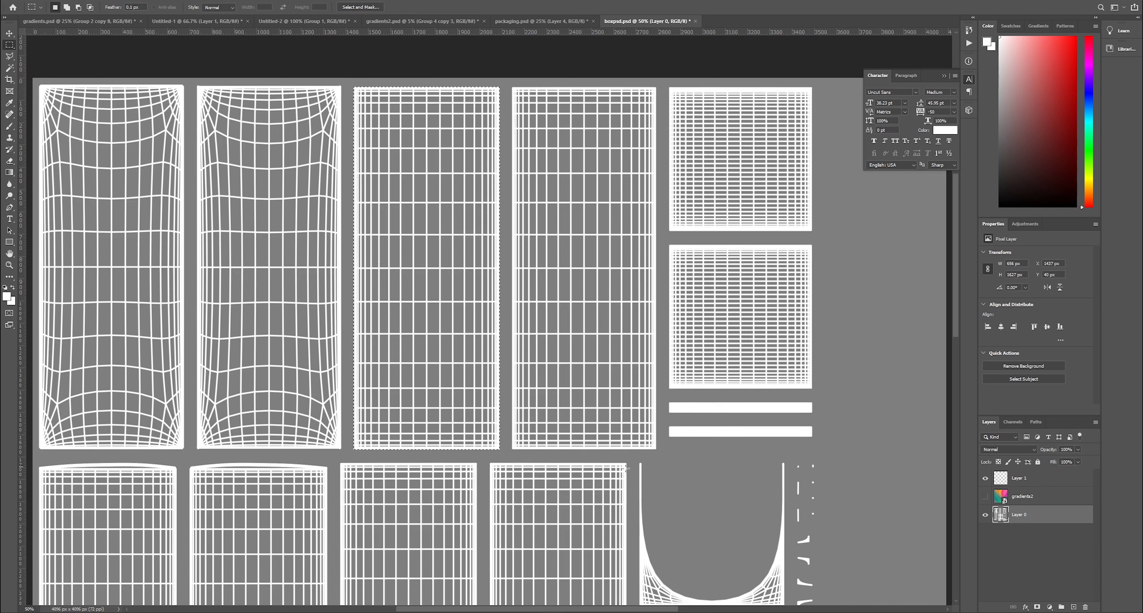
# - Copy the selected area of the gradients2 layer onto its own layer and hide gradients2
pyautogui.click(986, 497)
pyautogui.click(1020, 501)
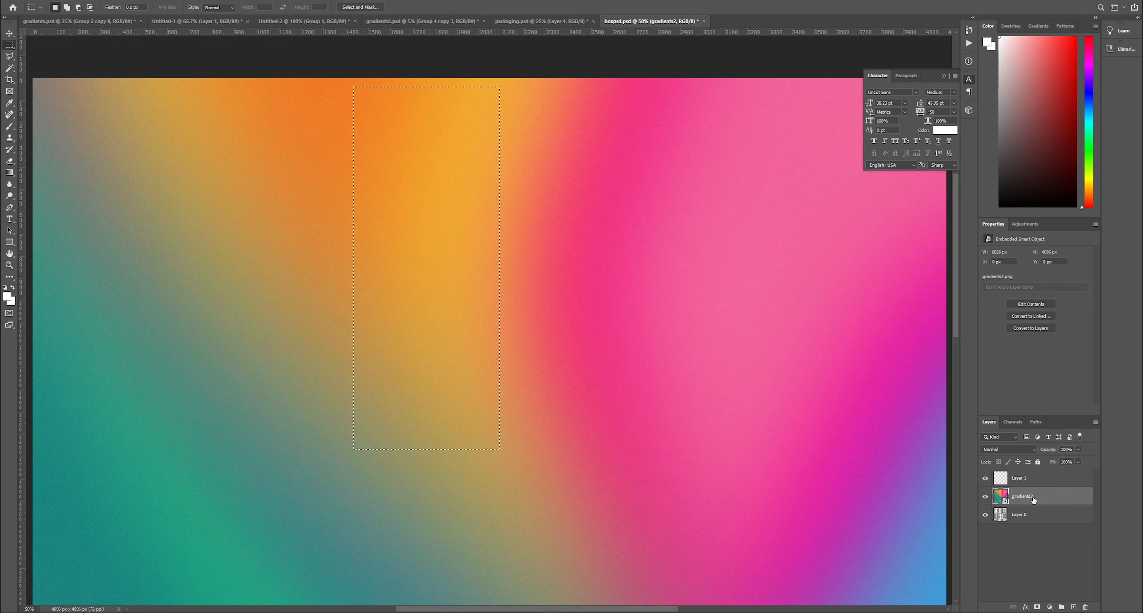
pyautogui.click(1074, 608)
pyautogui.hotkey('ctrl', 'v')
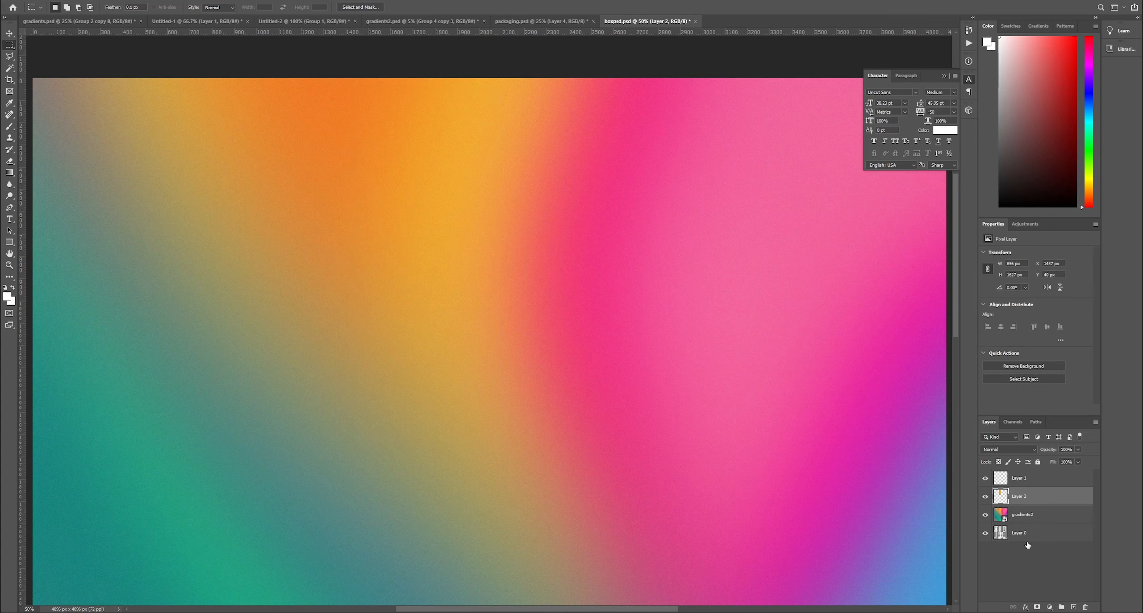
pyautogui.click(986, 516)
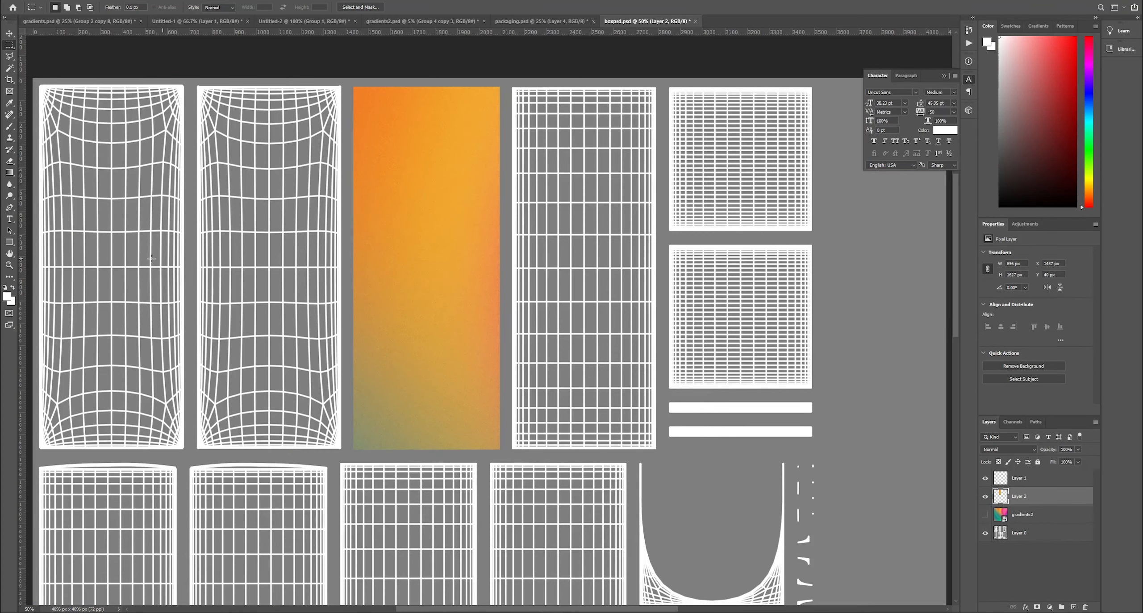
pyautogui.click(9, 219)
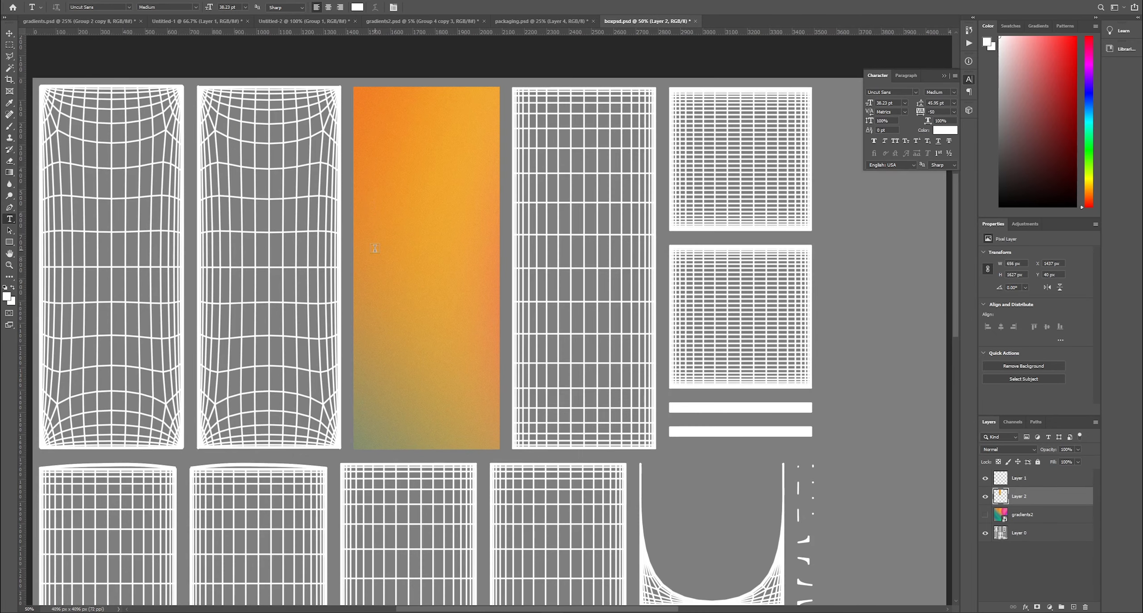
pyautogui.click(375, 248)
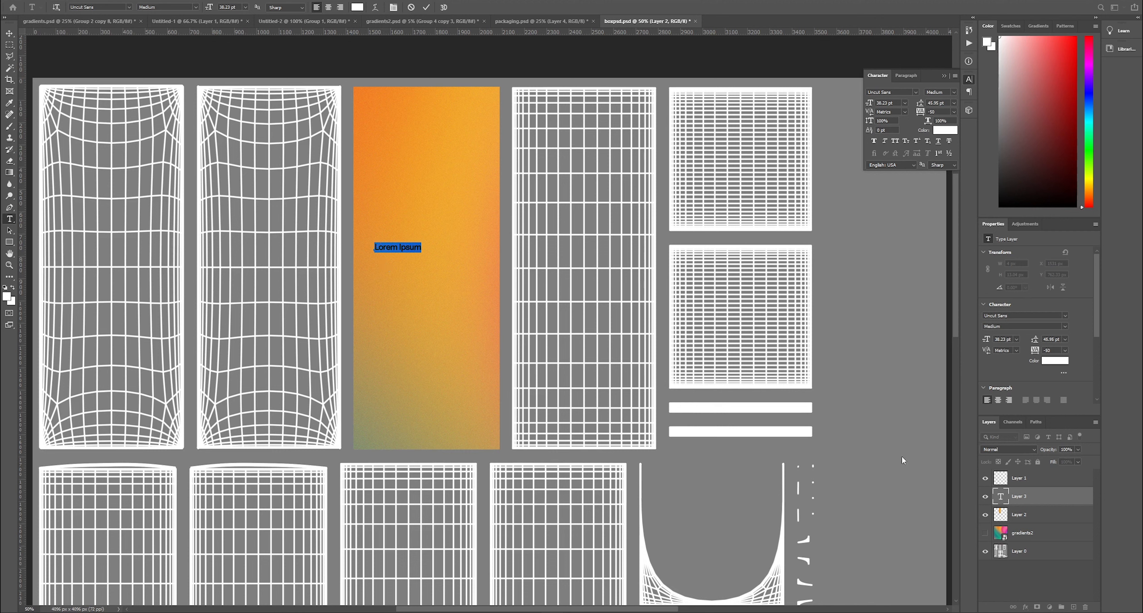
pyautogui.click(1023, 493)
pyautogui.press('Delete')
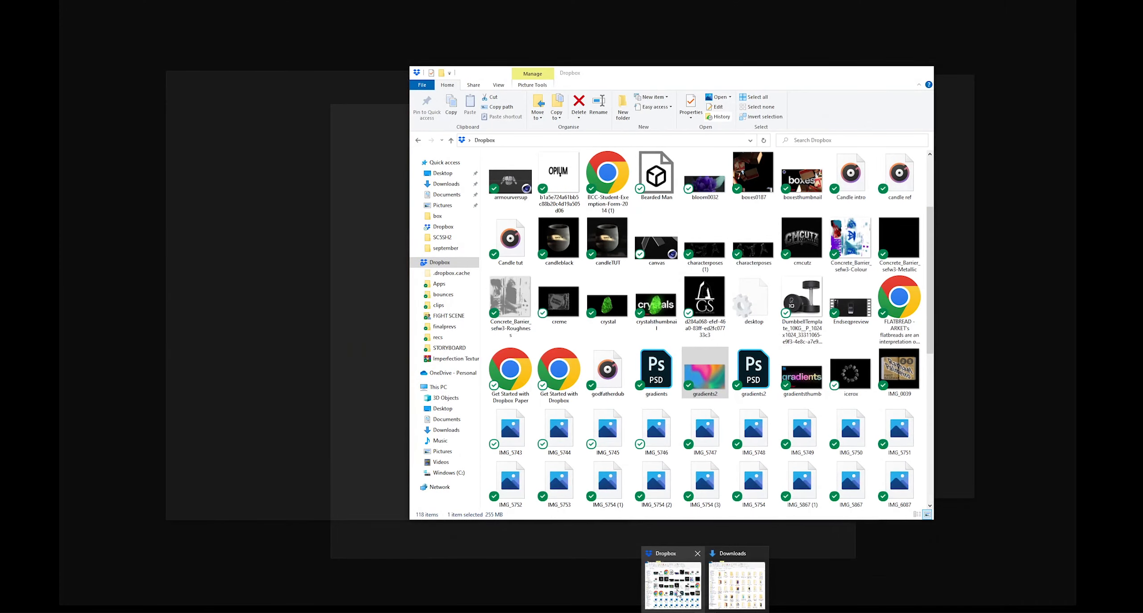
# - Place the september (2) image from the Dropbox folder, enlarge it to 1286 × 1286 px and position it over the gradient panel
pyautogui.click(673, 581)
pyautogui.scroll(3, 697, 368)
pyautogui.scroll(-10, 697, 352)
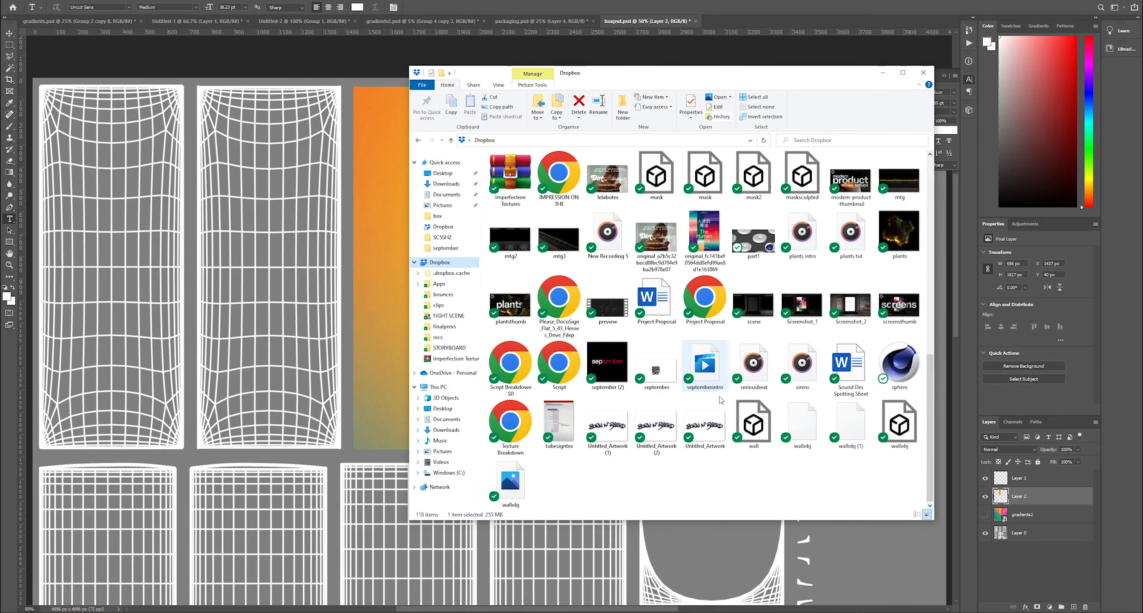
pyautogui.moveTo(607, 364); pyautogui.dragTo(354, 299)
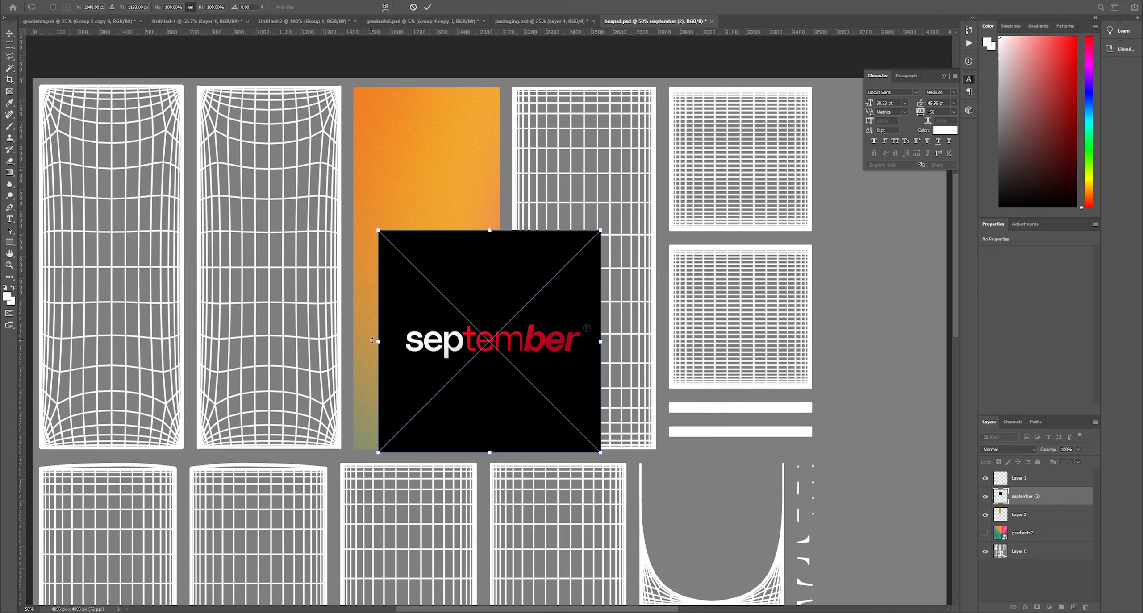
pyautogui.moveTo(380, 339); pyautogui.dragTo(316, 338)
pyautogui.moveTo(445, 358); pyautogui.dragTo(411, 341)
pyautogui.press('Return')
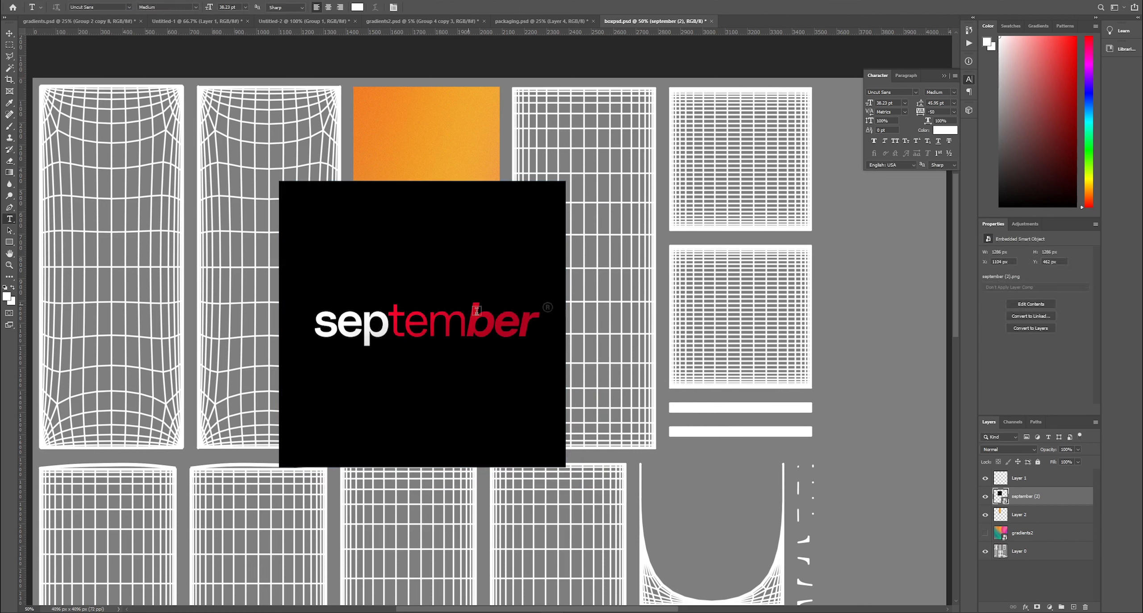
pyautogui.click(995, 451)
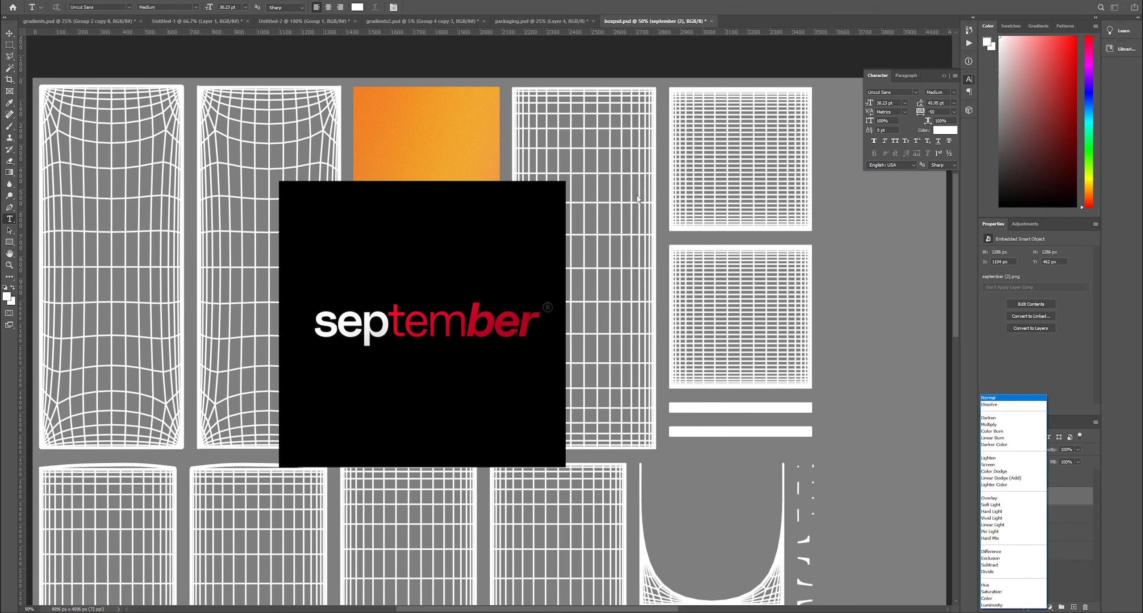
pyautogui.click(8, 36)
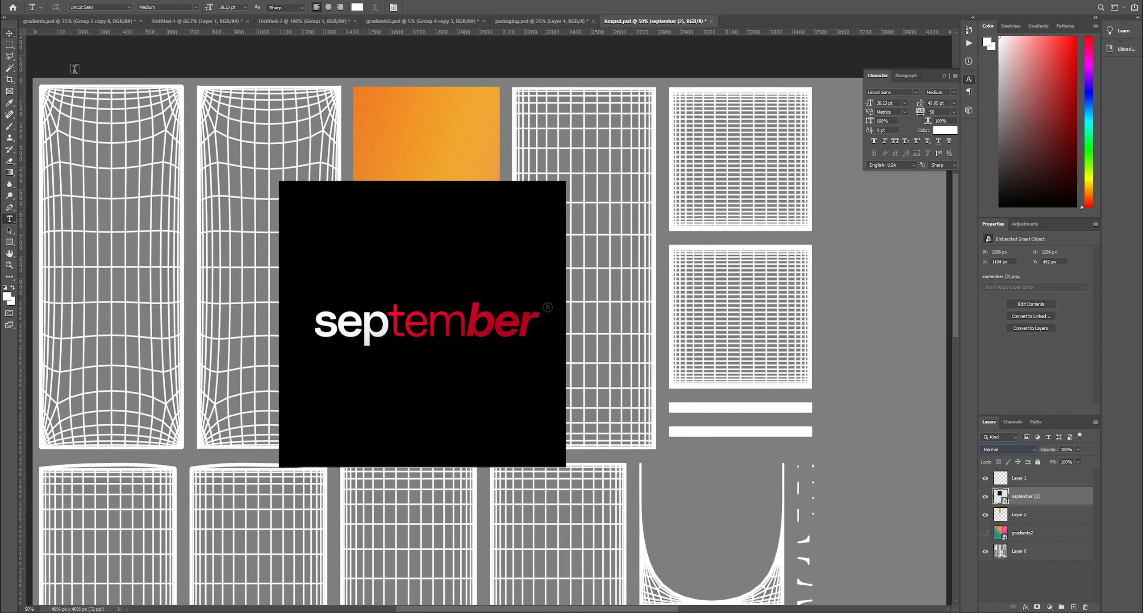
pyautogui.hotkey('ctrl', '-')
pyautogui.hotkey('ctrl', '-')
pyautogui.hotkey('ctrl', '+')
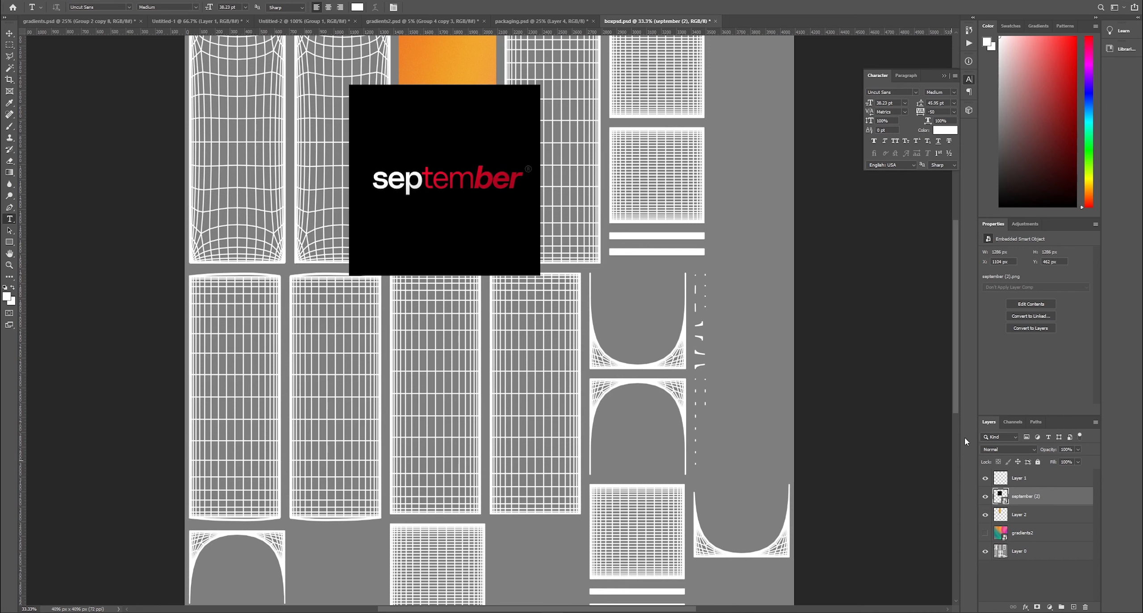
pyautogui.scroll(3, 956, 397)
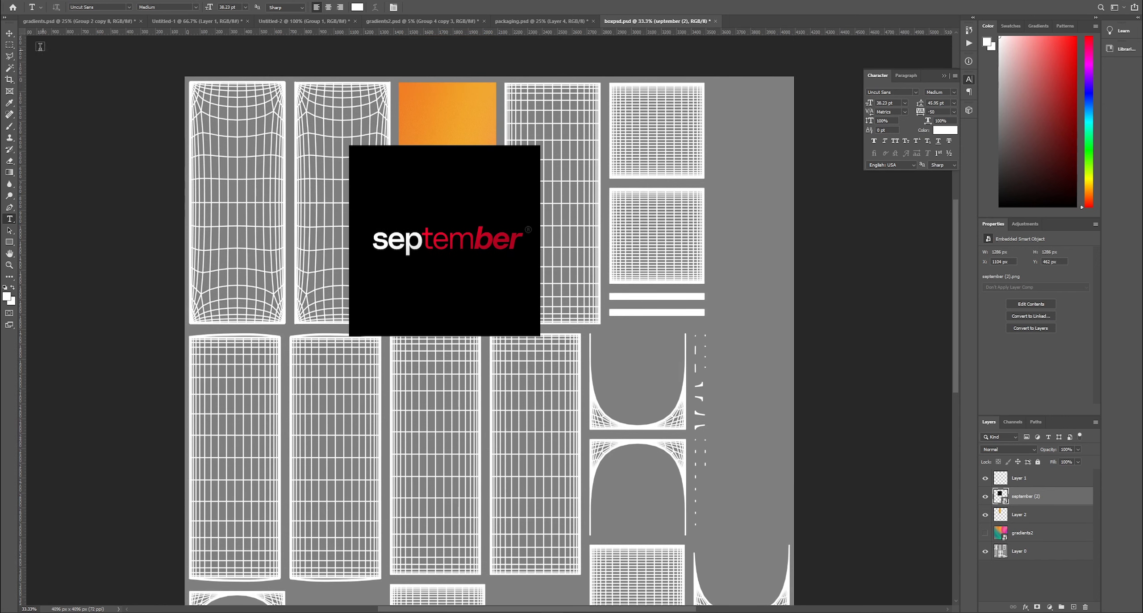
# - Apply a Threshold adjustment at level 22 to the september (2) layer
pyautogui.click(51, 1)
pyautogui.moveTo(82, 18)
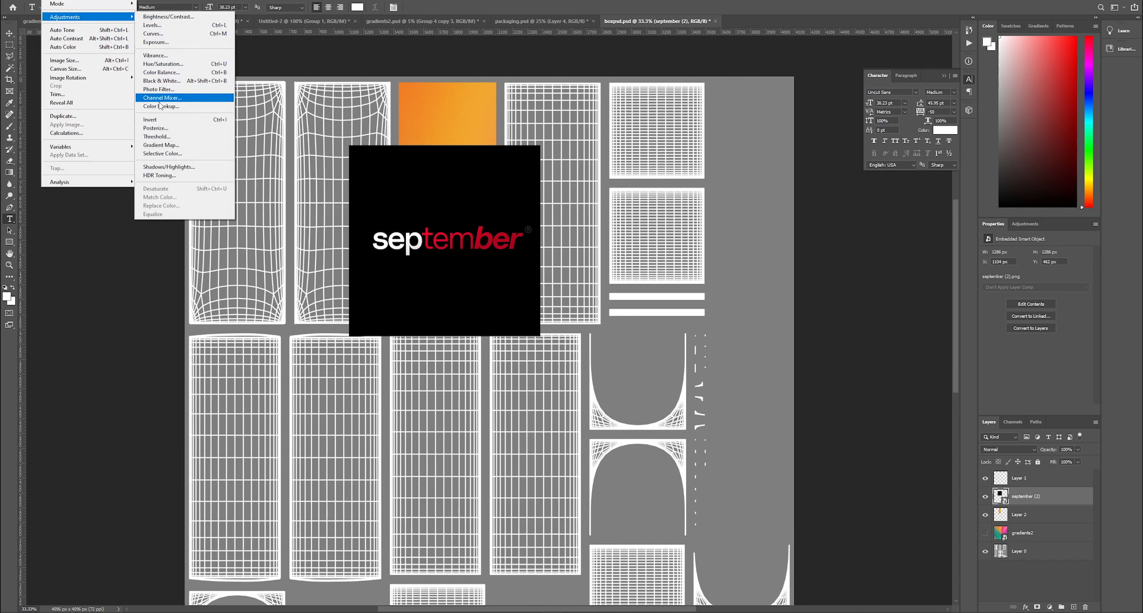
pyautogui.click(156, 137)
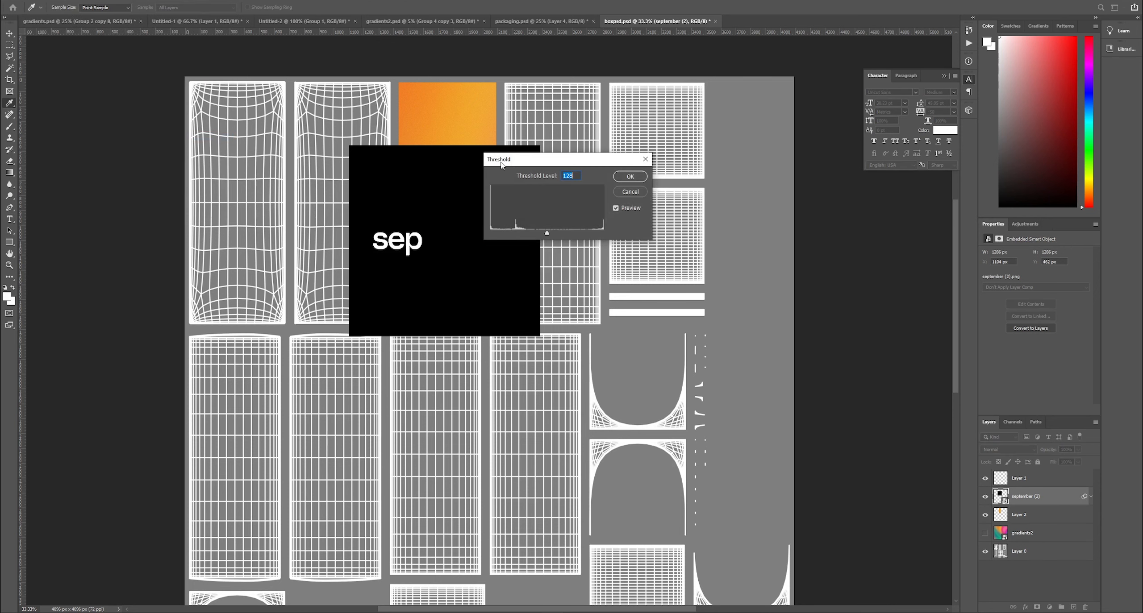
pyautogui.moveTo(501, 165); pyautogui.dragTo(734, 223)
pyautogui.moveTo(780, 291); pyautogui.dragTo(732, 283)
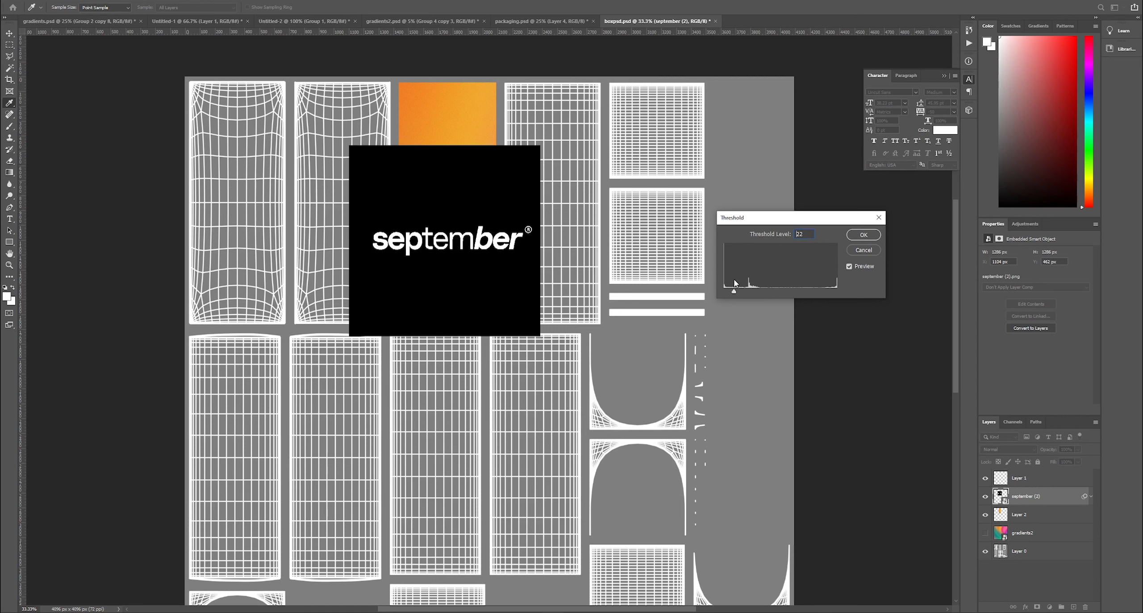
pyautogui.click(863, 235)
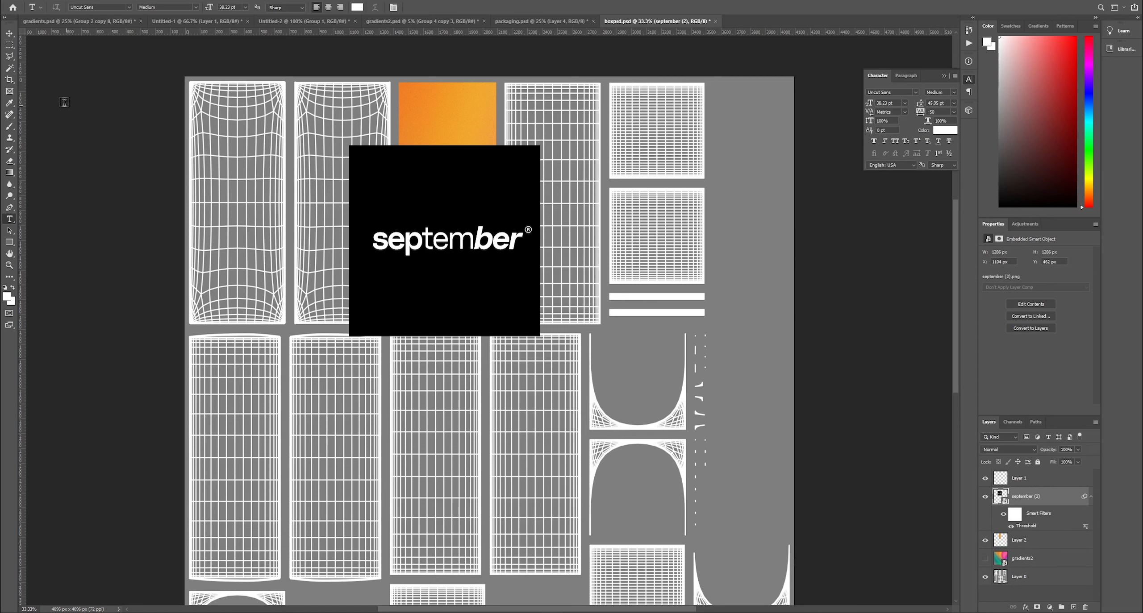
# - Try to delete the black background around the september logo with the Magic Wand
pyautogui.click(9, 68)
pyautogui.click(416, 205)
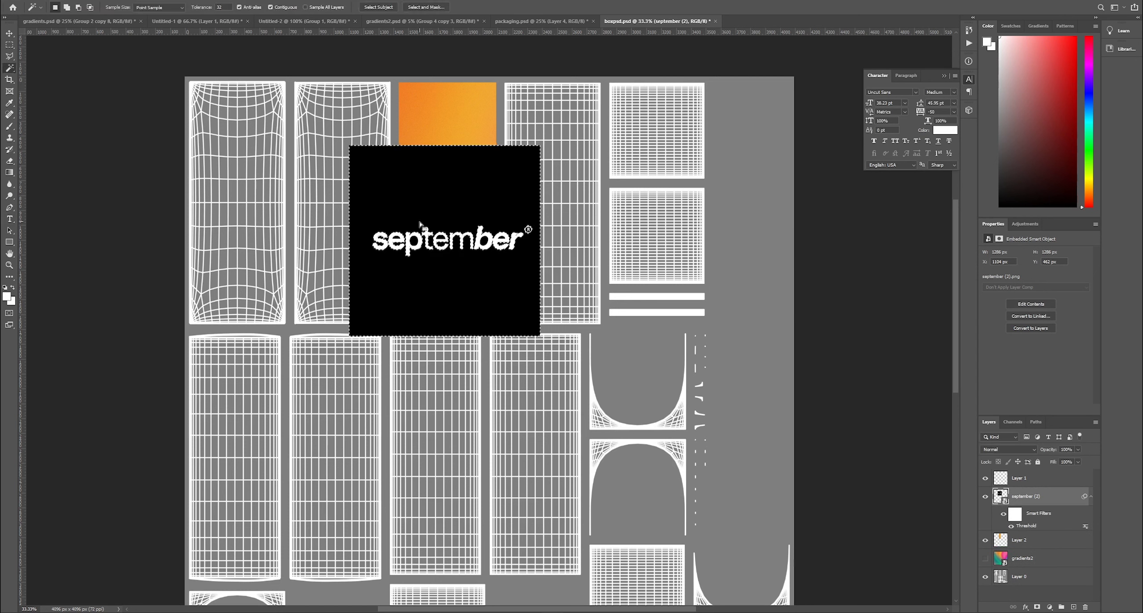
pyautogui.press('Delete')
pyautogui.press('Return')
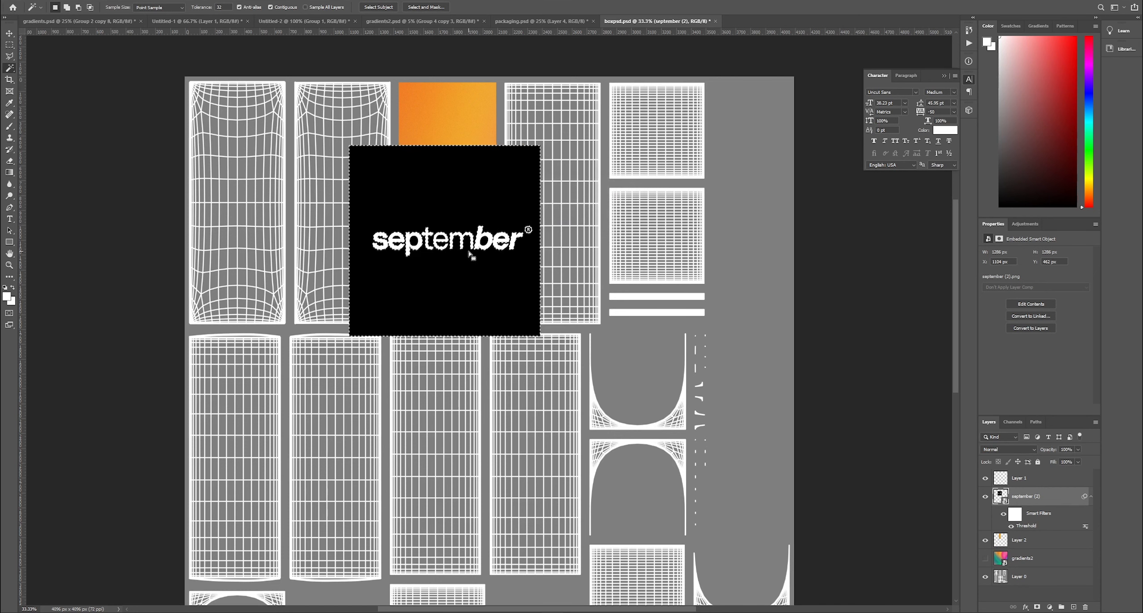
# - Rasterize the september (2) layer and clear the selection
pyautogui.rightClick(1023, 491)
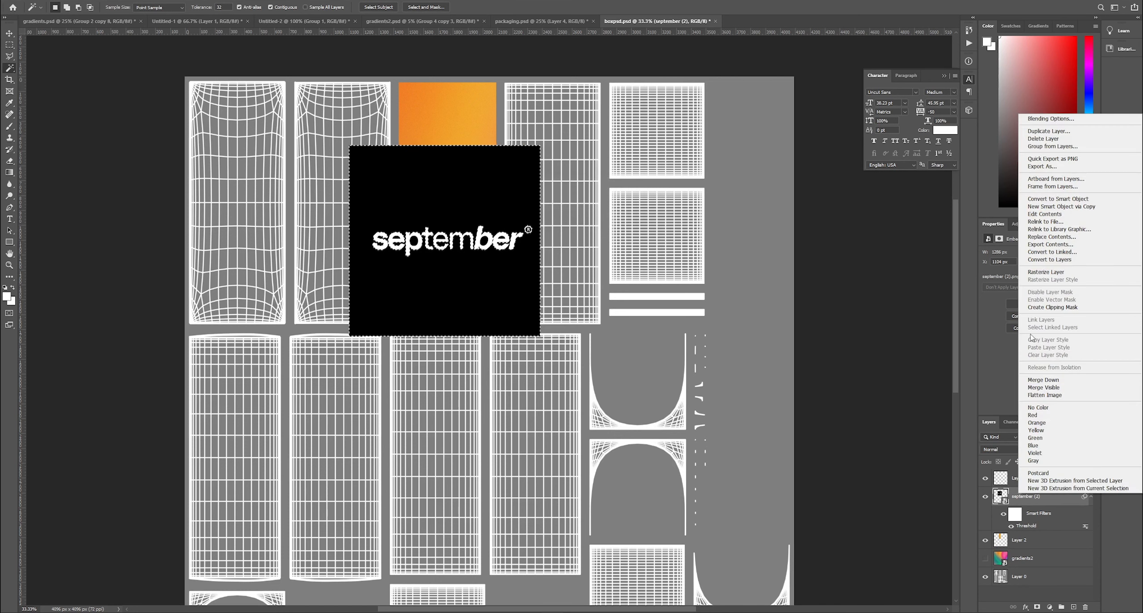
pyautogui.click(1055, 270)
pyautogui.hotkey('ctrl', 'd')
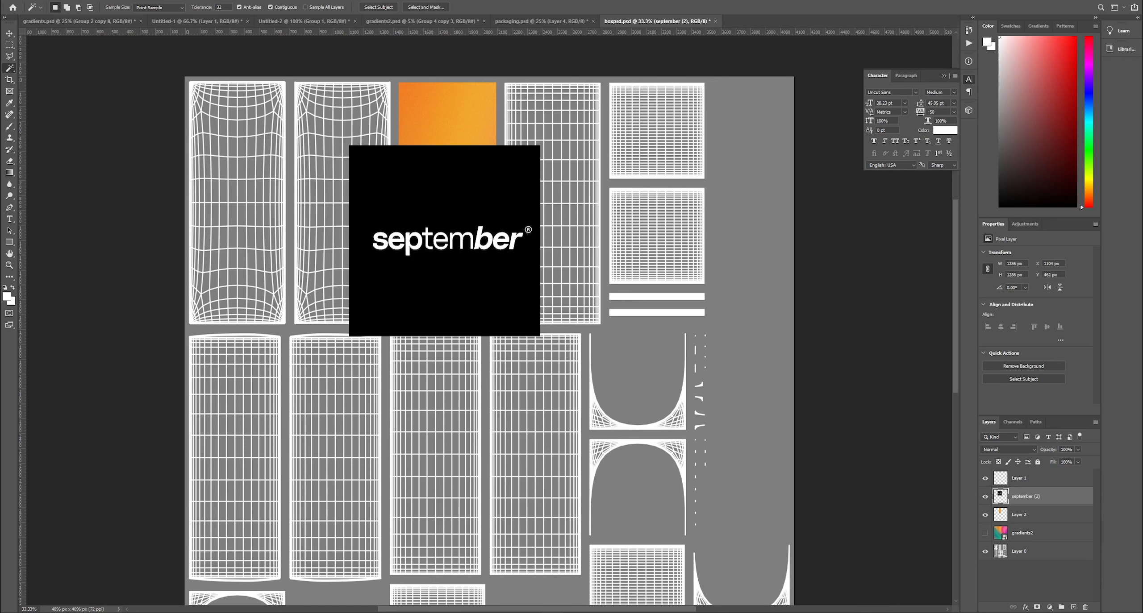
# - Select the logo's black background with Color Range, delete it and deselect
pyautogui.click(122, 1)
pyautogui.moveTo(104, 1)
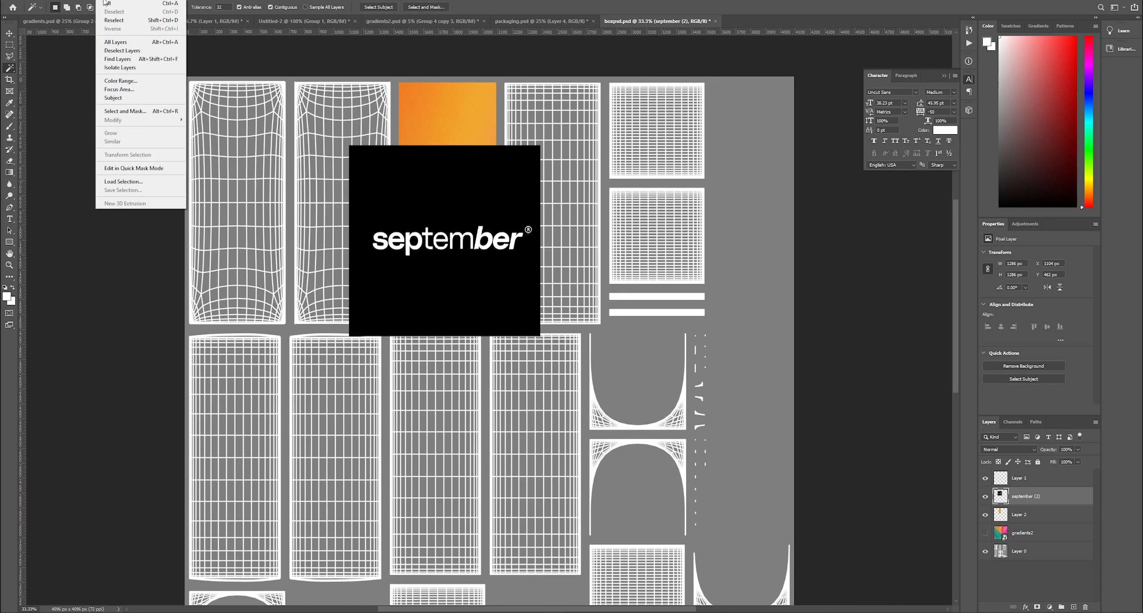
pyautogui.click(115, 83)
pyautogui.click(449, 179)
pyautogui.click(638, 137)
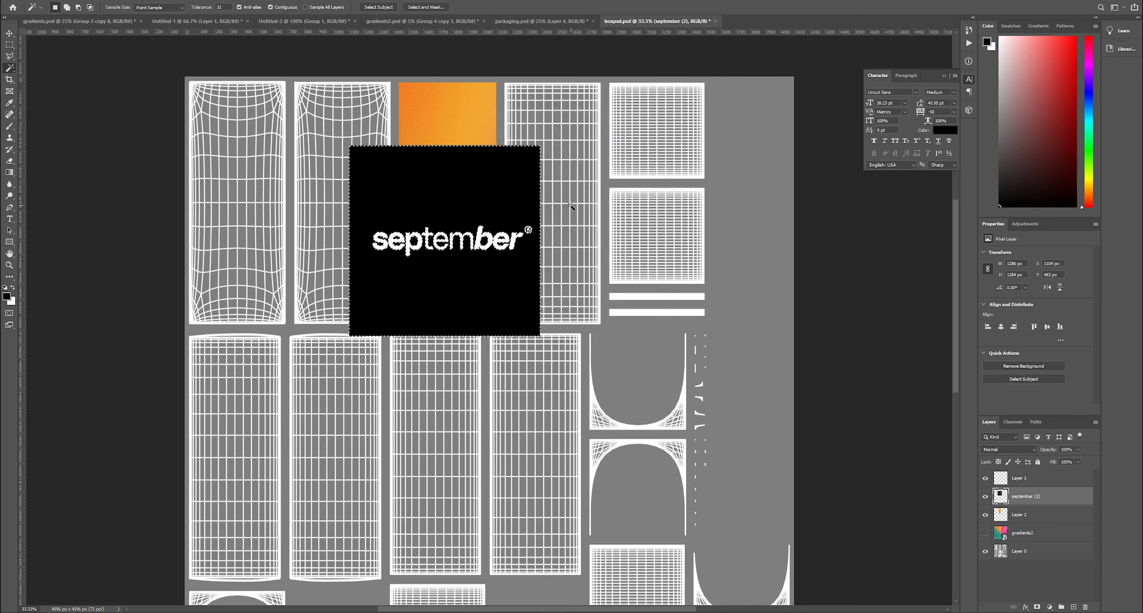
pyautogui.press('Delete')
pyautogui.hotkey('ctrl', 'd')
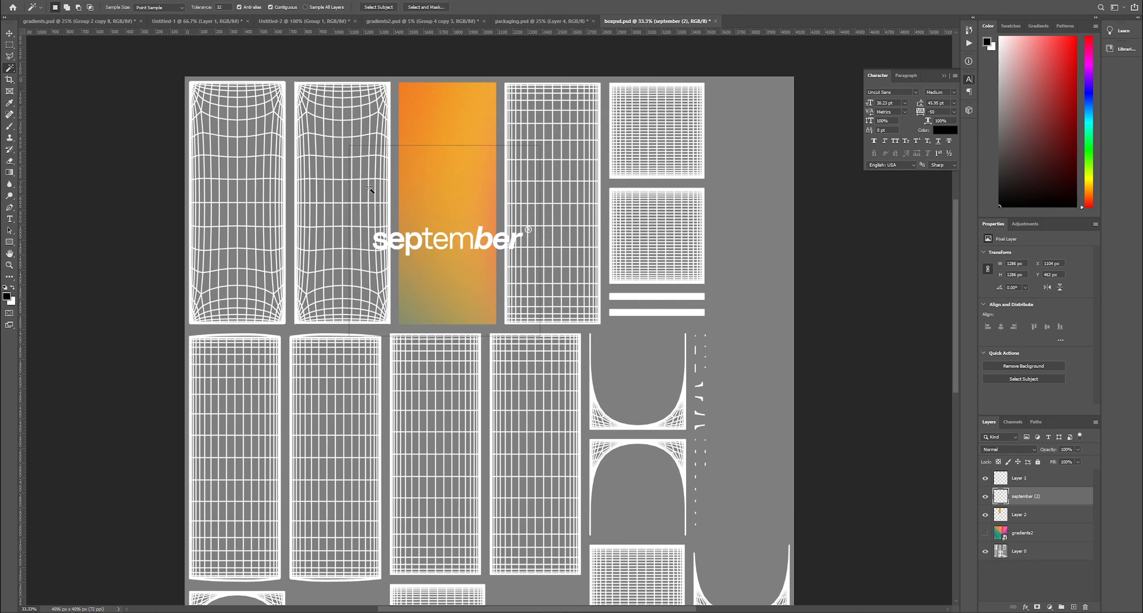
# - Erase the faint leftover outline around the september logo using rectangular marquee selections
pyautogui.click(9, 44)
pyautogui.moveTo(324, 120); pyautogui.dragTo(576, 165)
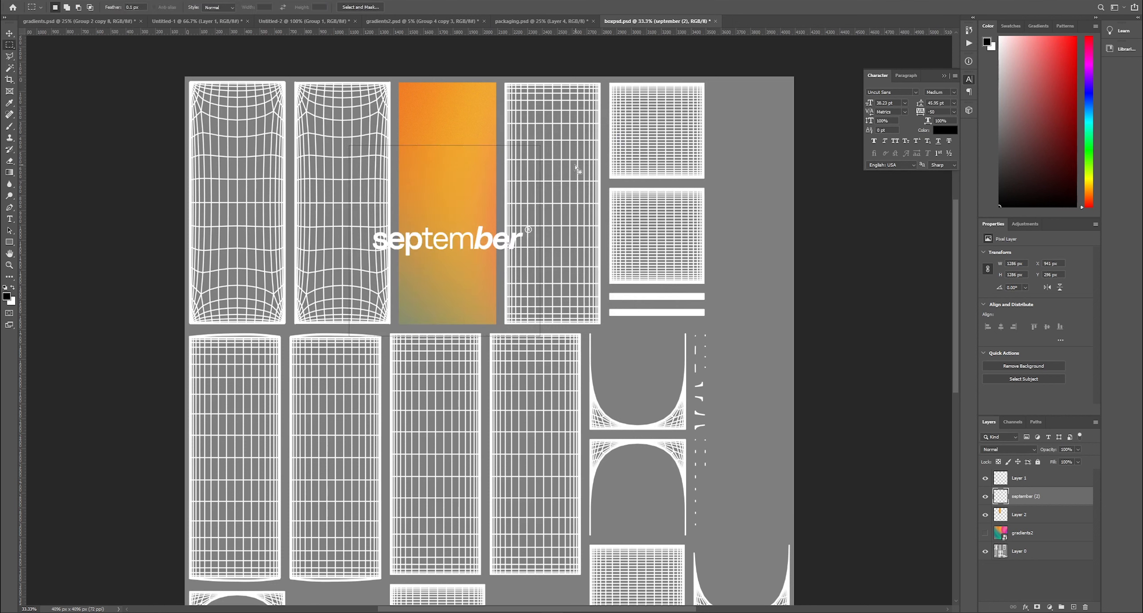
pyautogui.press('Delete')
pyautogui.moveTo(550, 366)
pyautogui.mouseDown()
pyautogui.moveTo(535, 153)
pyautogui.moveTo(356, 337)
pyautogui.moveTo(306, 329)
pyautogui.moveTo(359, 154)
pyautogui.moveTo(355, 349)
pyautogui.mouseUp()
pyautogui.press('Delete')
pyautogui.press('Delete')
pyautogui.click(352, 200)
pyautogui.press('Delete')
pyautogui.click(396, 275)
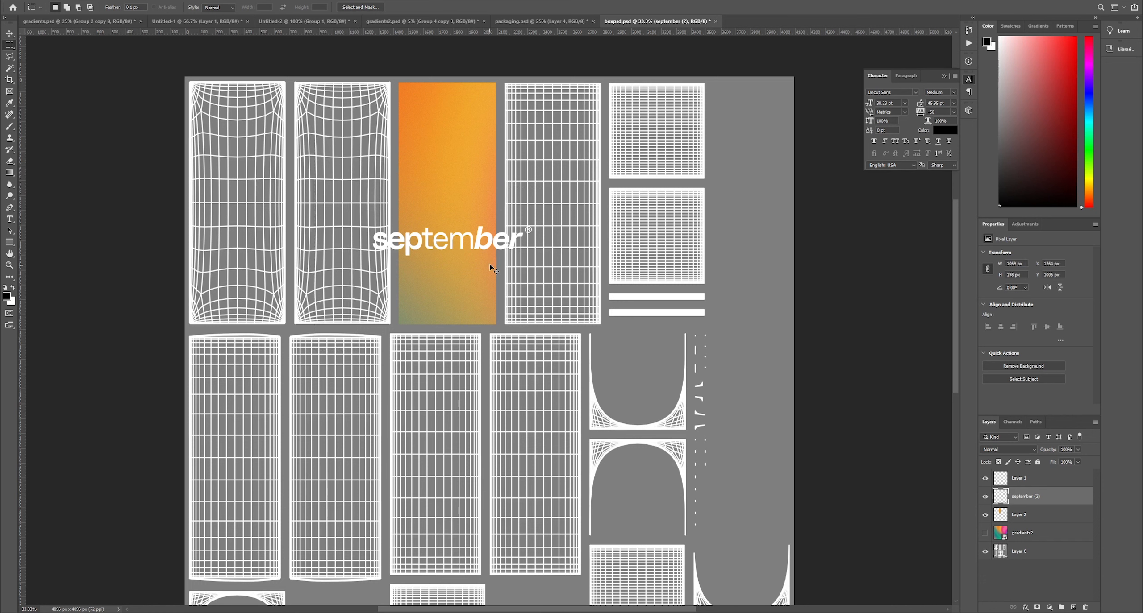
pyautogui.hotkey('ctrl', 't')
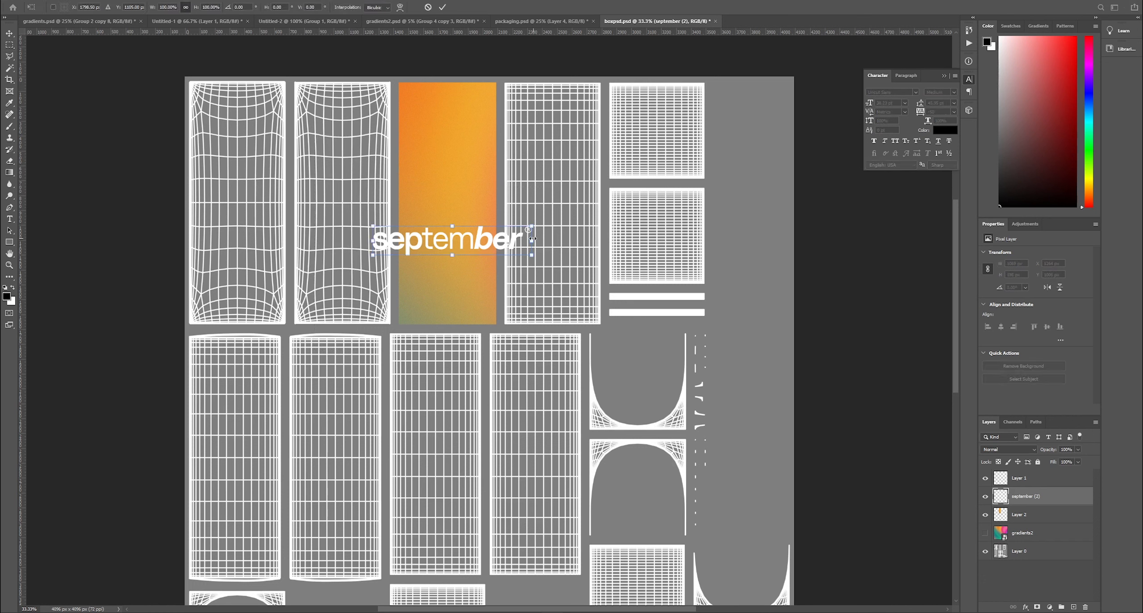
pyautogui.press('Return')
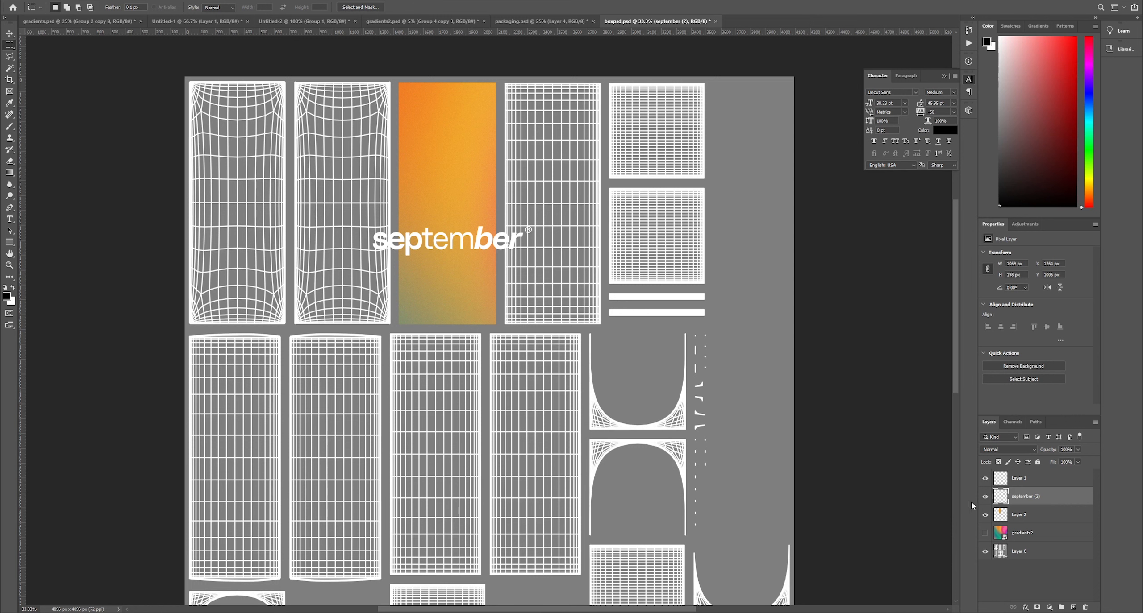
# - Hide the september (2) layer and add an empty layer directly beneath it
pyautogui.click(985, 497)
pyautogui.click(986, 498)
pyautogui.click(986, 497)
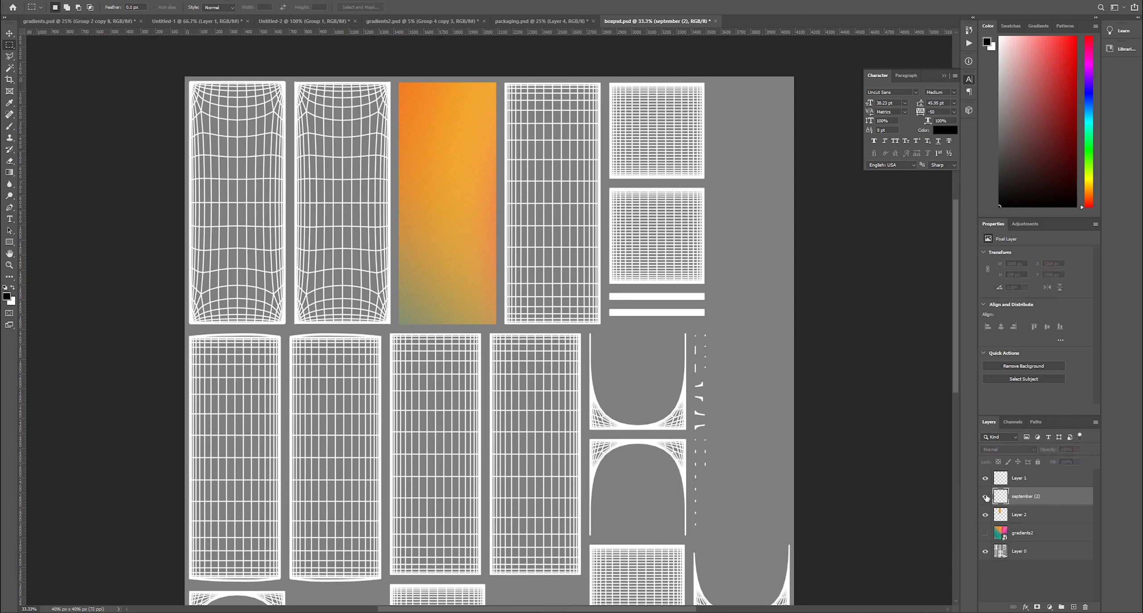
pyautogui.click(986, 497)
pyautogui.click(985, 497)
pyautogui.click(985, 497)
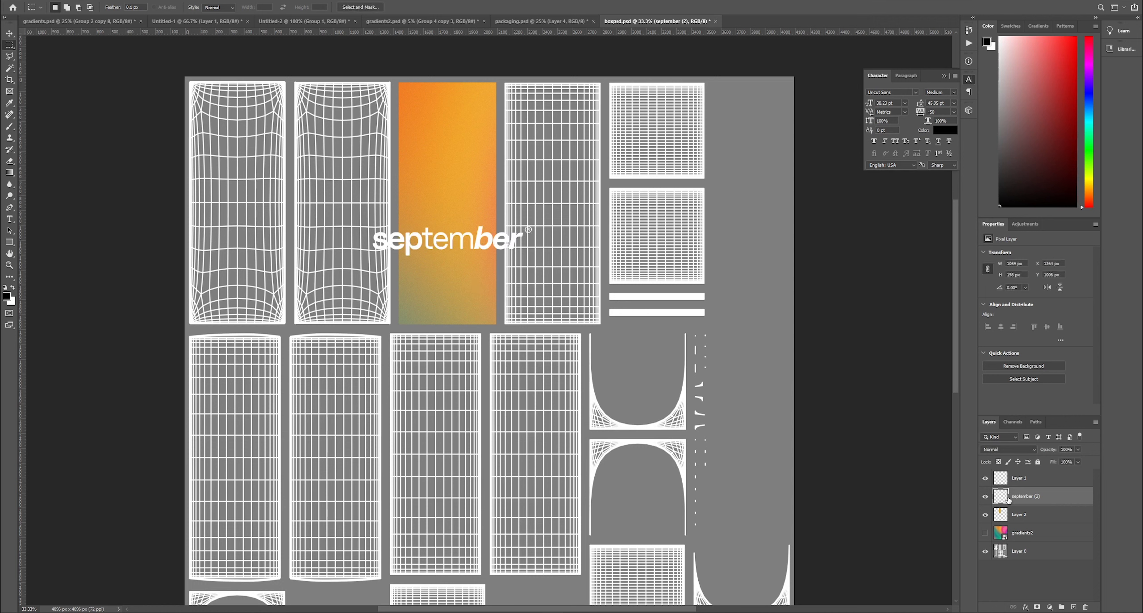
pyautogui.click(986, 497)
pyautogui.keyDown('ctrl'); pyautogui.click(1073, 607); pyautogui.keyUp('ctrl')
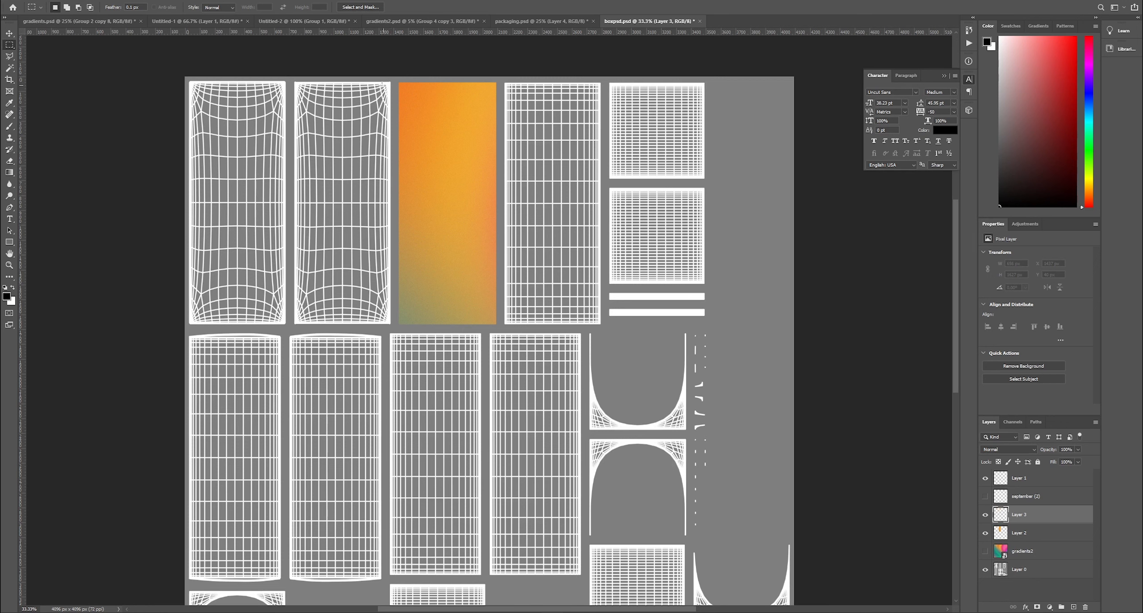
# - Fill the entire canvas of Layer 3 with black at 100% opacity and deselect
pyautogui.hotkey('ctrl', '-')
pyautogui.hotkey('ctrl', 'a')
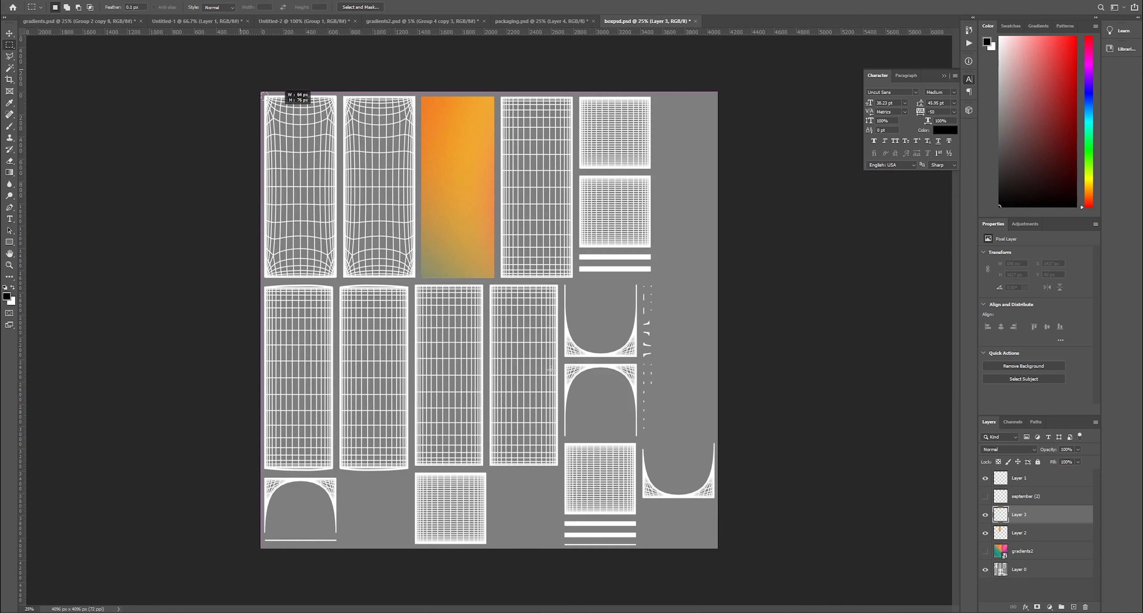
pyautogui.rightClick(566, 349)
pyautogui.click(581, 456)
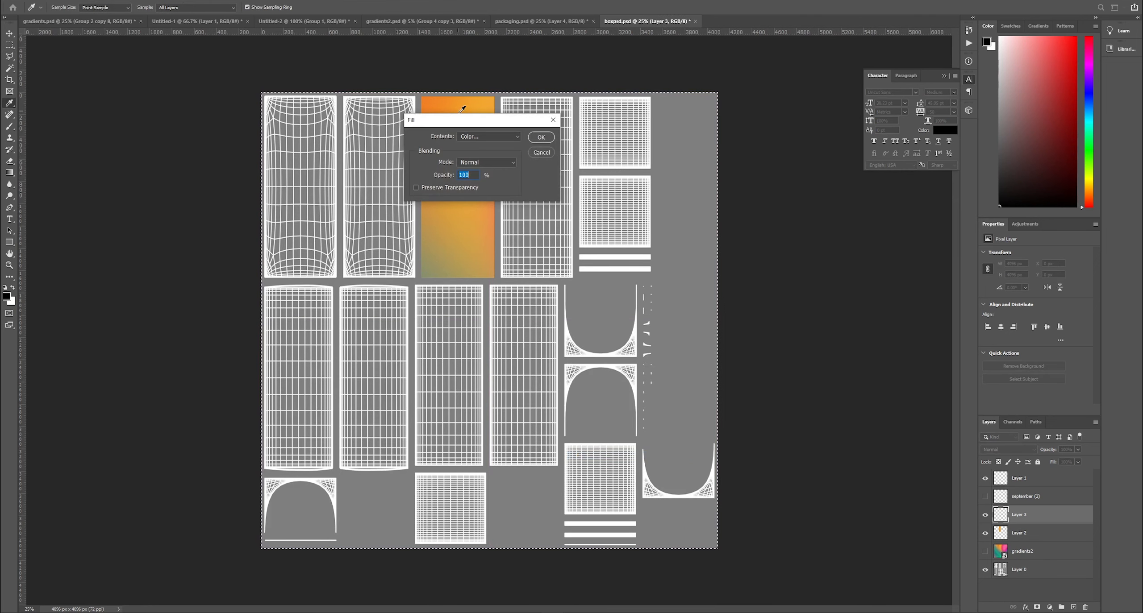
pyautogui.click(489, 137)
pyautogui.click(465, 205)
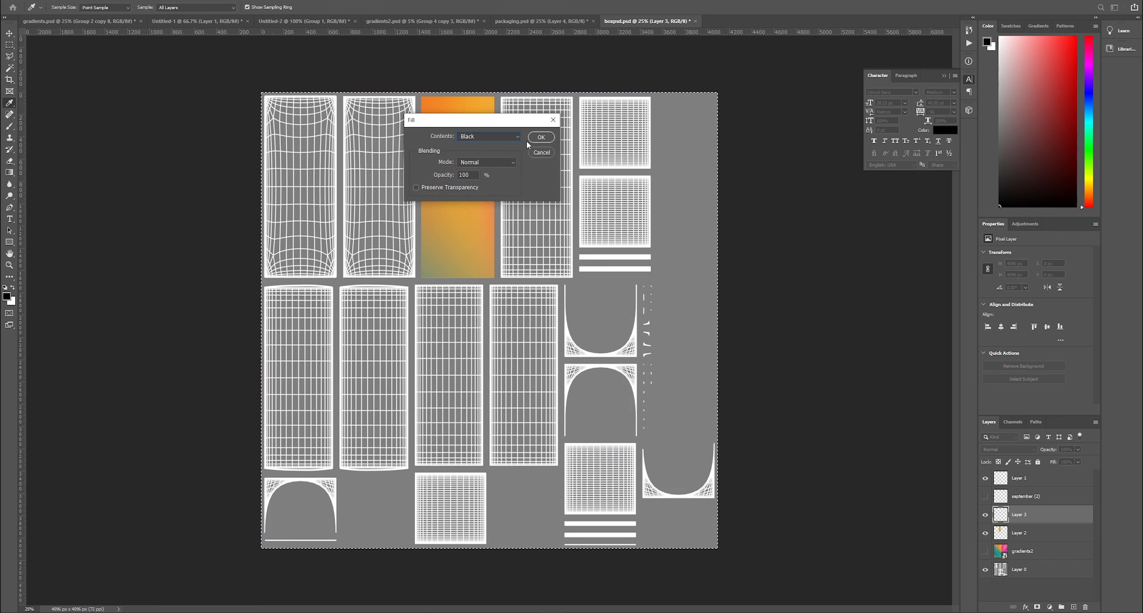
pyautogui.click(540, 137)
pyautogui.press('m')
pyautogui.hotkey('ctrl', 'd')
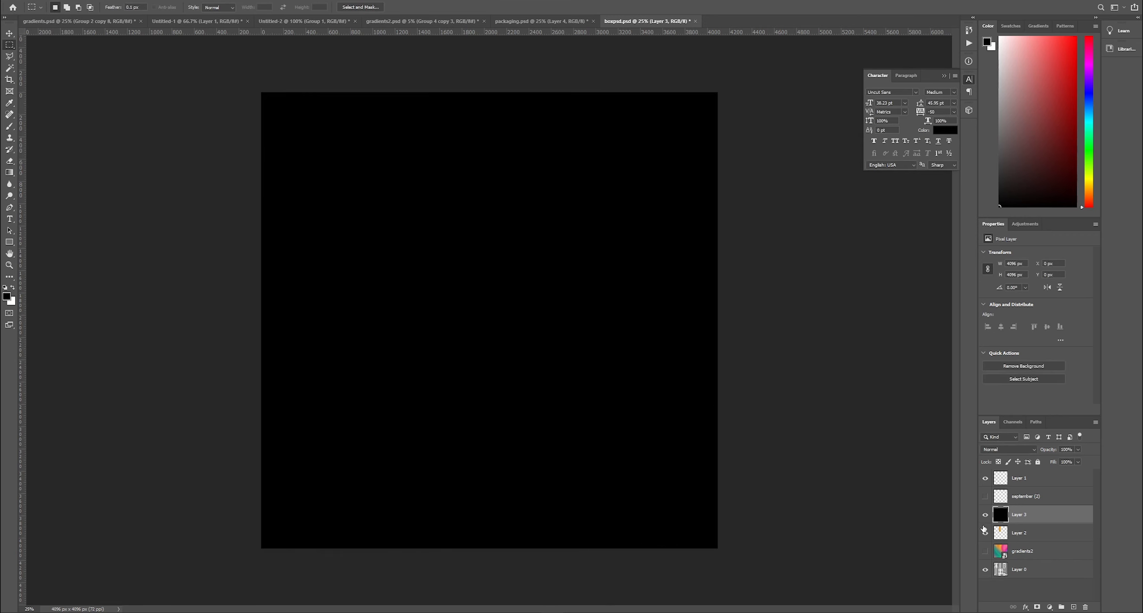
# - Show the september (2) layer in place of Layer 3 and enlarge the logo to about 210%
pyautogui.click(985, 497)
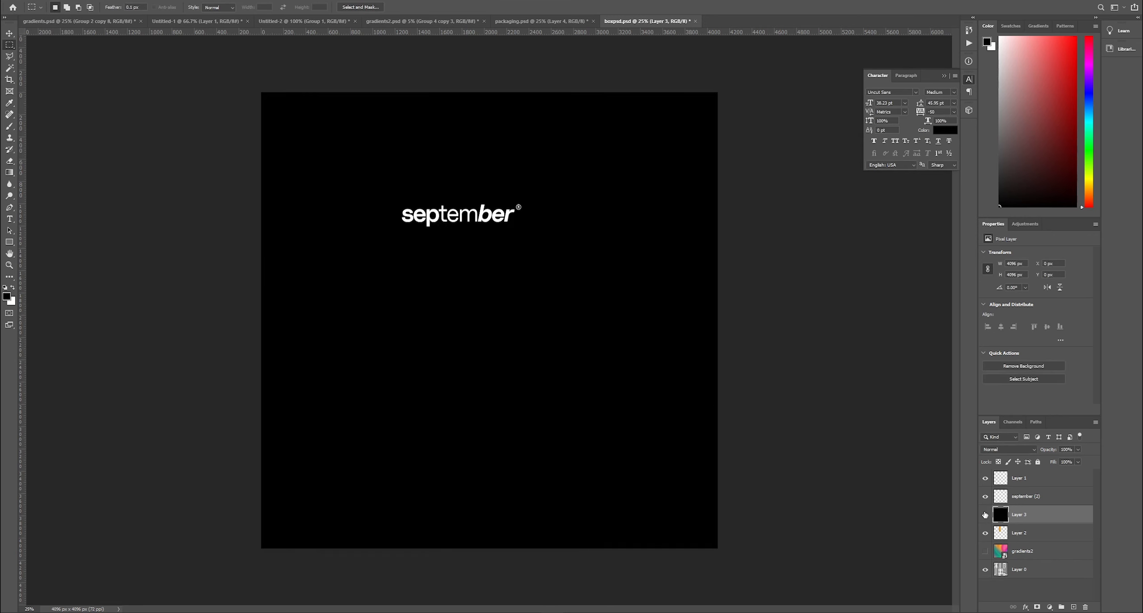
pyautogui.click(985, 516)
pyautogui.click(1016, 498)
pyautogui.hotkey('ctrl', 't')
pyautogui.moveTo(521, 214); pyautogui.dragTo(648, 215)
pyautogui.moveTo(477, 209); pyautogui.dragTo(539, 202)
# - Rotate the september logo 90° clockwise so it reads downward
pyautogui.keyDown('shift'); pyautogui.moveTo(737, 281); pyautogui.dragTo(480, 348); pyautogui.keyUp('shift')
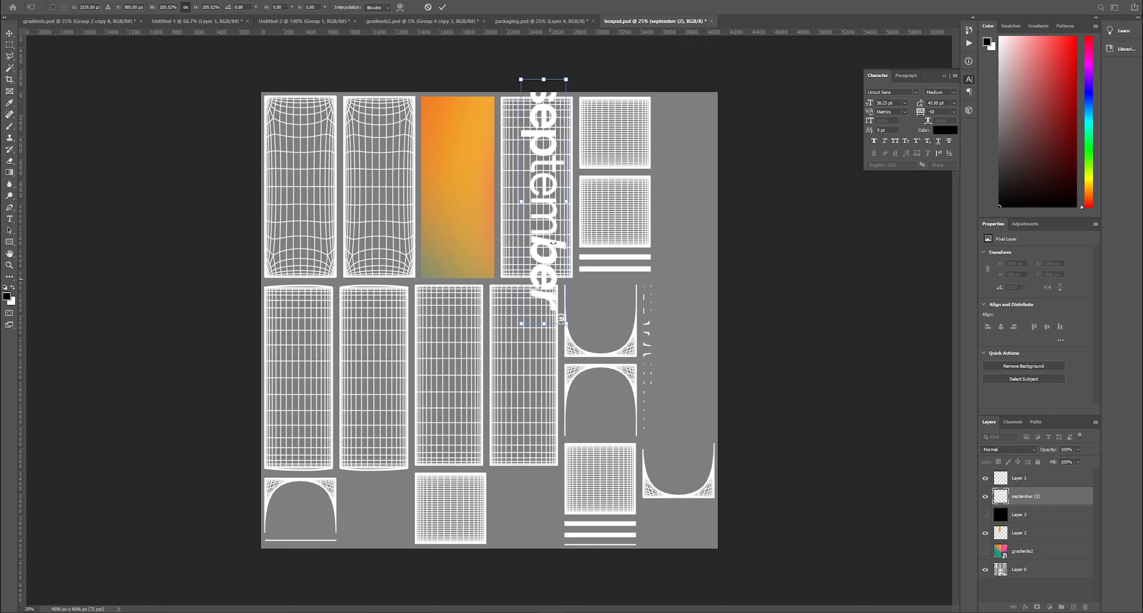
pyautogui.hotkey('ctrl', 'z')
pyautogui.rightClick(552, 215)
pyautogui.click(587, 344)
# - Scale the vertical logo to about 291 × 1572 px and place it along the gradient panel's right edge at X 1777, Y 72 px
pyautogui.moveTo(521, 79); pyautogui.dragTo(544, 192)
pyautogui.moveTo(553, 232); pyautogui.dragTo(478, 143)
pyautogui.moveTo(464, 235); pyautogui.dragTo(457, 274)
pyautogui.press('Right')
pyautogui.press('Right')
pyautogui.press('Right')
pyautogui.press('Right')
pyautogui.press('Right')
pyautogui.press('Right')
pyautogui.press('Right')
pyautogui.press('Right')
pyautogui.press('Right')
pyautogui.press('Right')
pyautogui.press('Right')
pyautogui.press('Right')
pyautogui.press('Right')
pyautogui.press('Right')
pyautogui.press('Right')
pyautogui.press('Right')
pyautogui.press('Right')
pyautogui.press('Right')
pyautogui.press('Right')
pyautogui.press('Right')
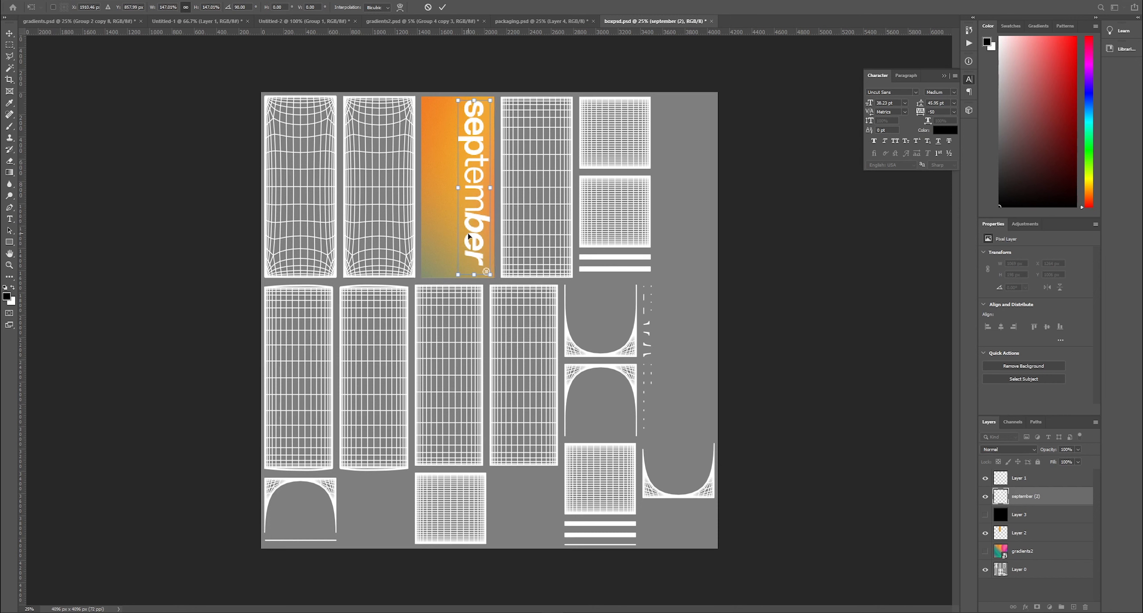
pyautogui.press('Return')
pyautogui.press('m')
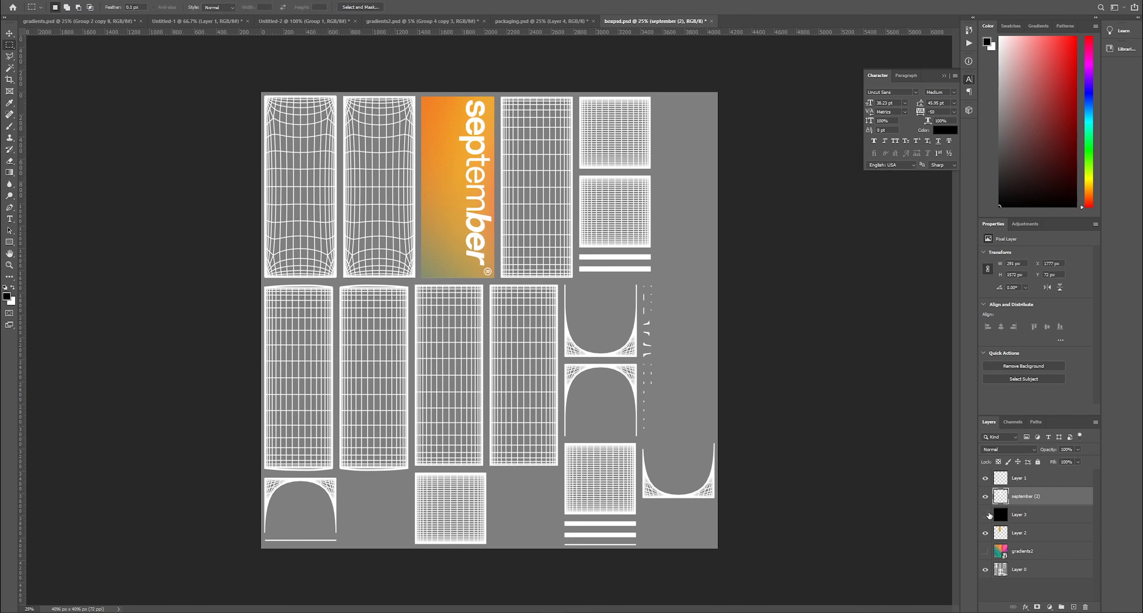
# - Cut the september logo's shape out of the black Layer 3, keeping the september (2) layer hidden
pyautogui.click(985, 515)
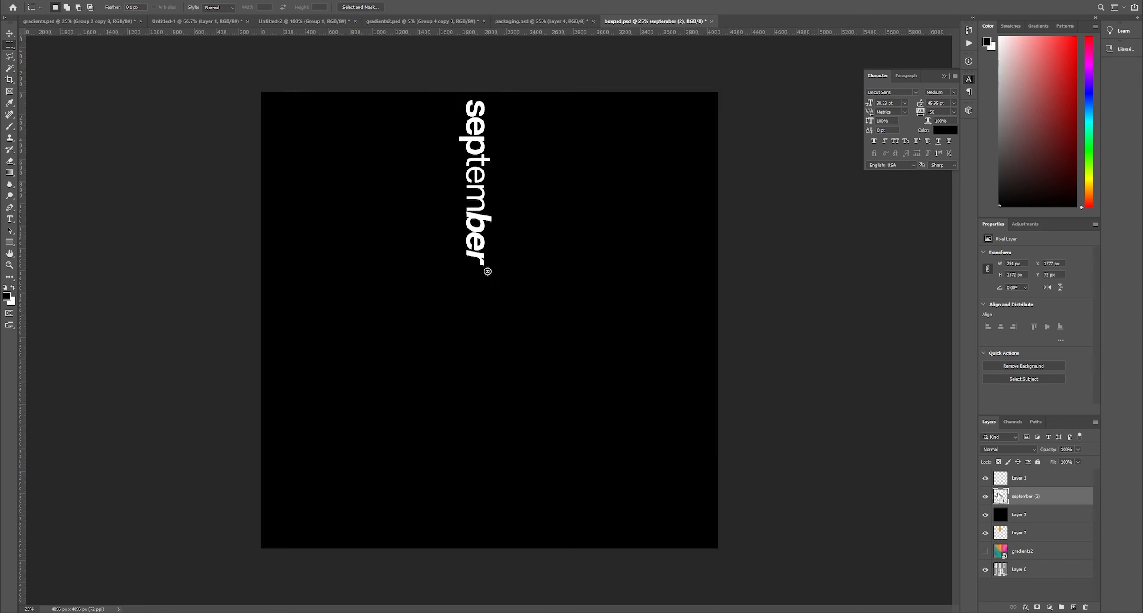
pyautogui.keyDown('ctrl'); pyautogui.click(1000, 501); pyautogui.keyUp('ctrl')
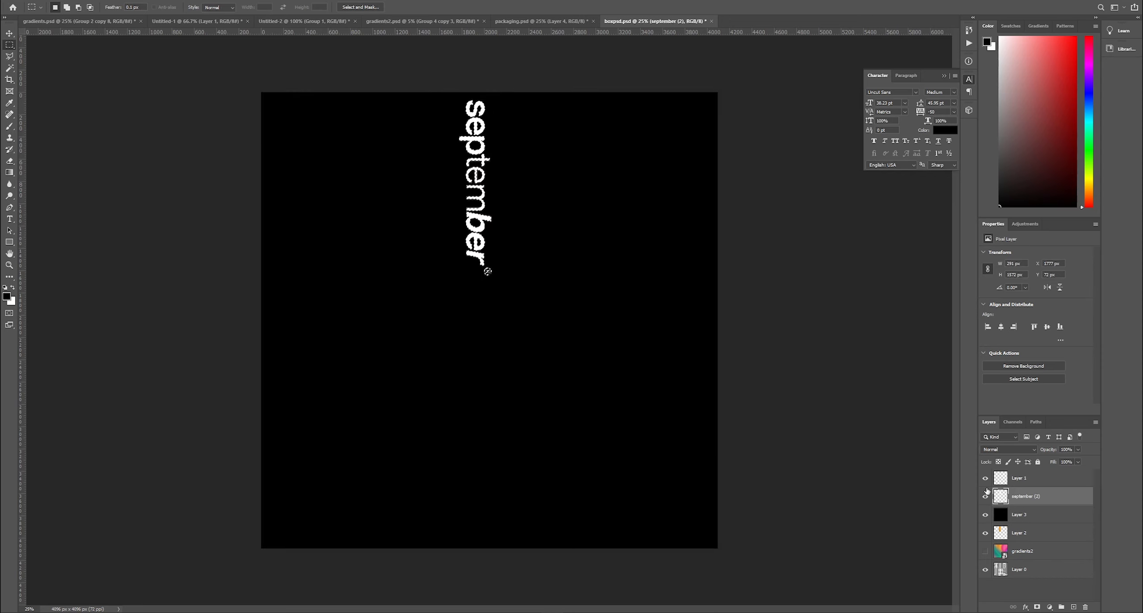
pyautogui.click(985, 497)
pyautogui.click(1021, 512)
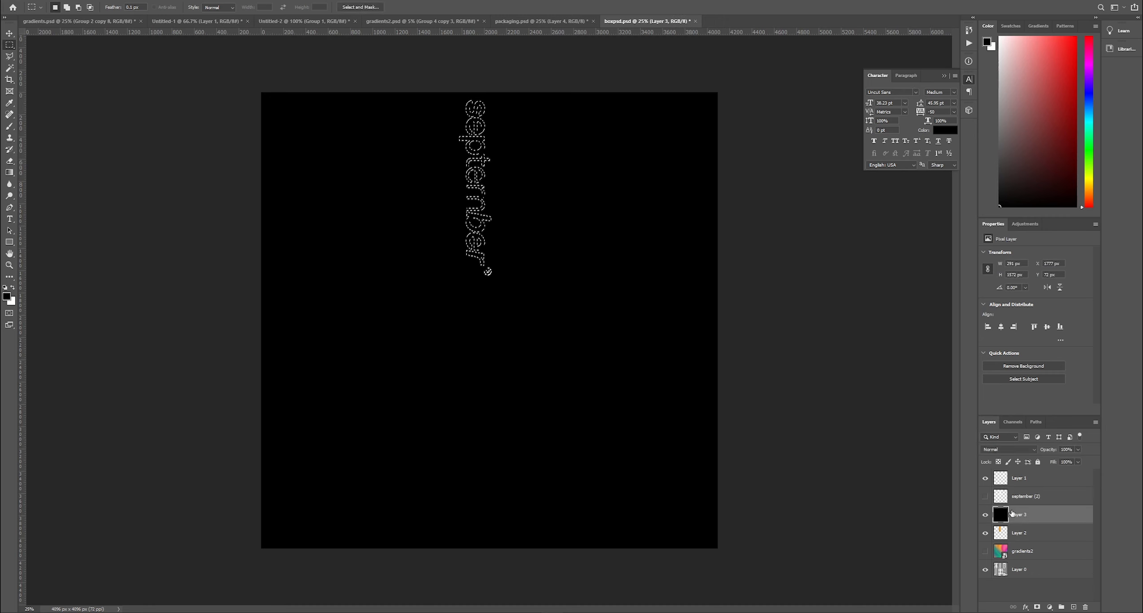
pyautogui.press('Delete')
pyautogui.hotkey('ctrl', 'd')
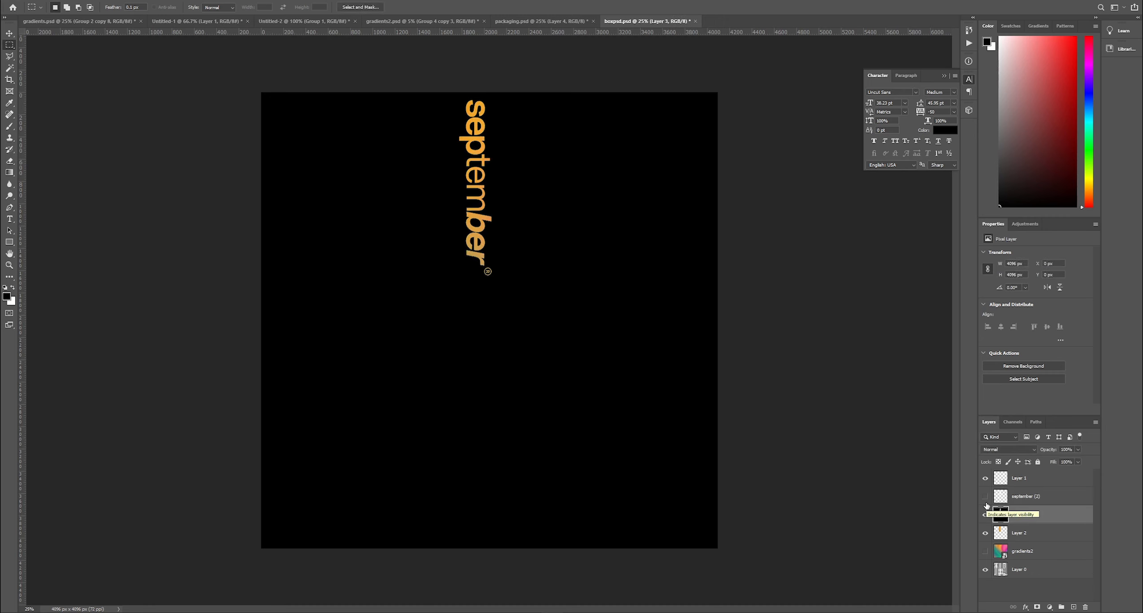
# - Hide Layer 3 and make Layer 2 the active layer
pyautogui.hotkey('ctrl', '+')
pyautogui.hotkey('ctrl', '-')
pyautogui.click(986, 515)
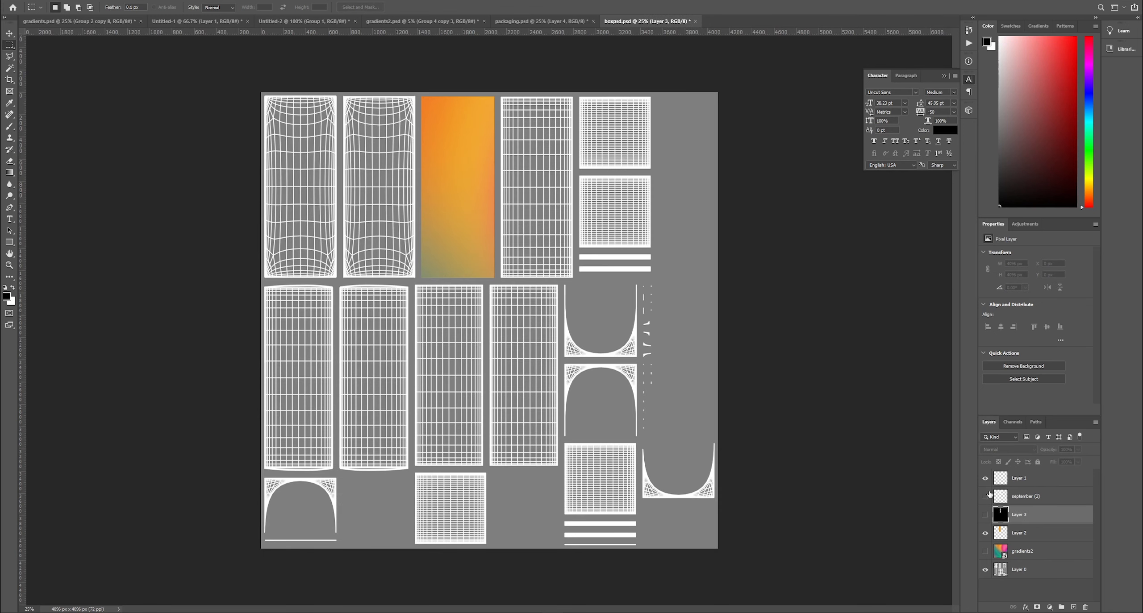
pyautogui.click(1022, 533)
# - Switch to Cinema 4D and show the untitled.obj box in the UVEdit layout to examine its UV islands
pyautogui.moveTo(621, 597)
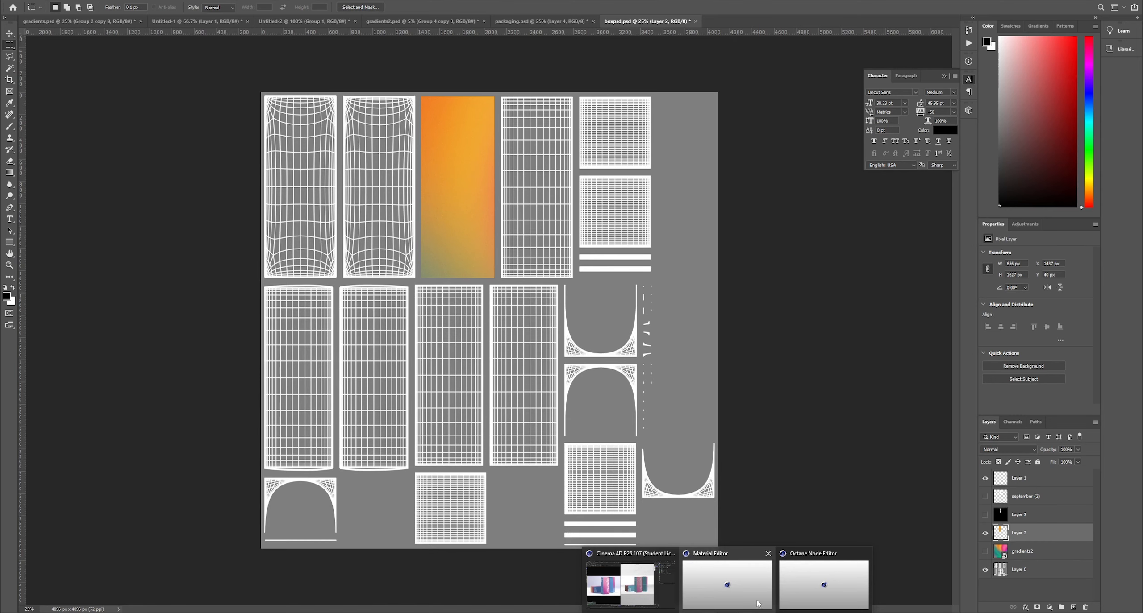
pyautogui.click(653, 566)
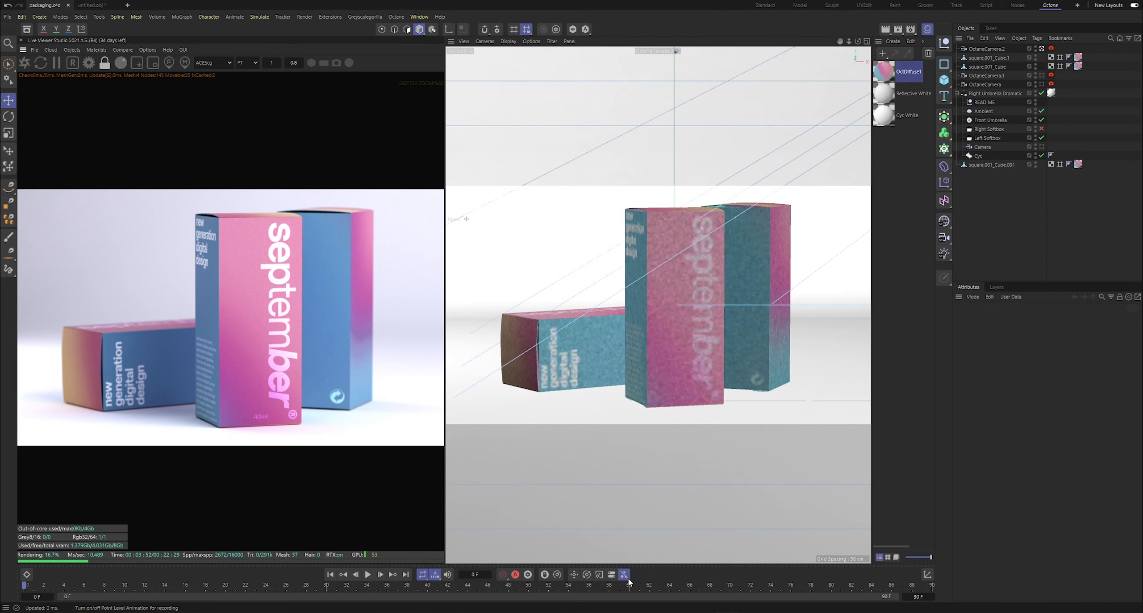
pyautogui.click(107, 5)
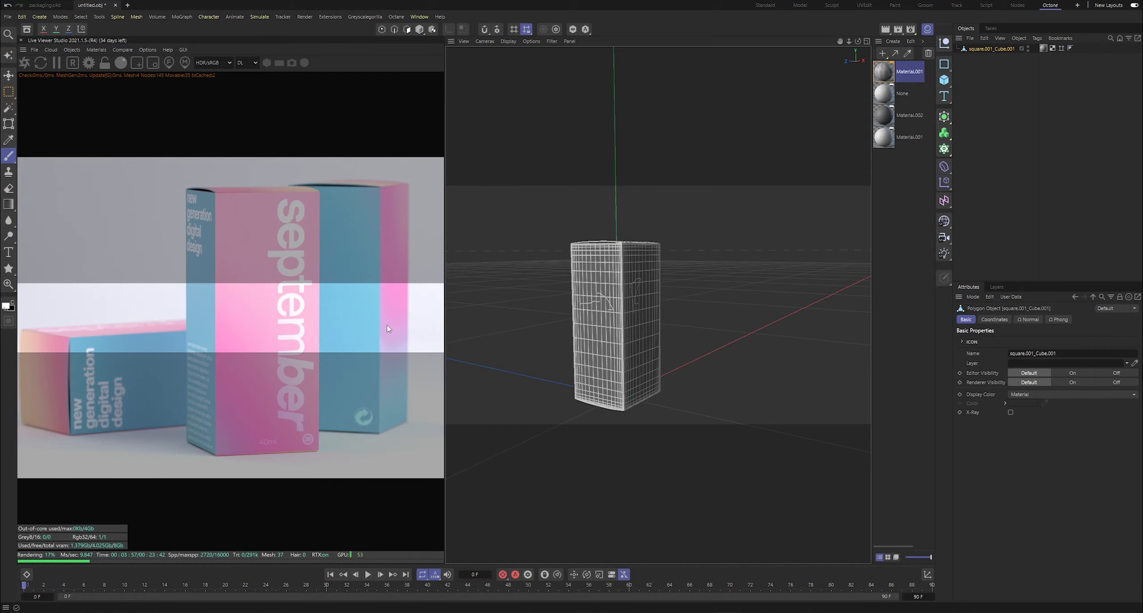
pyautogui.click(866, 5)
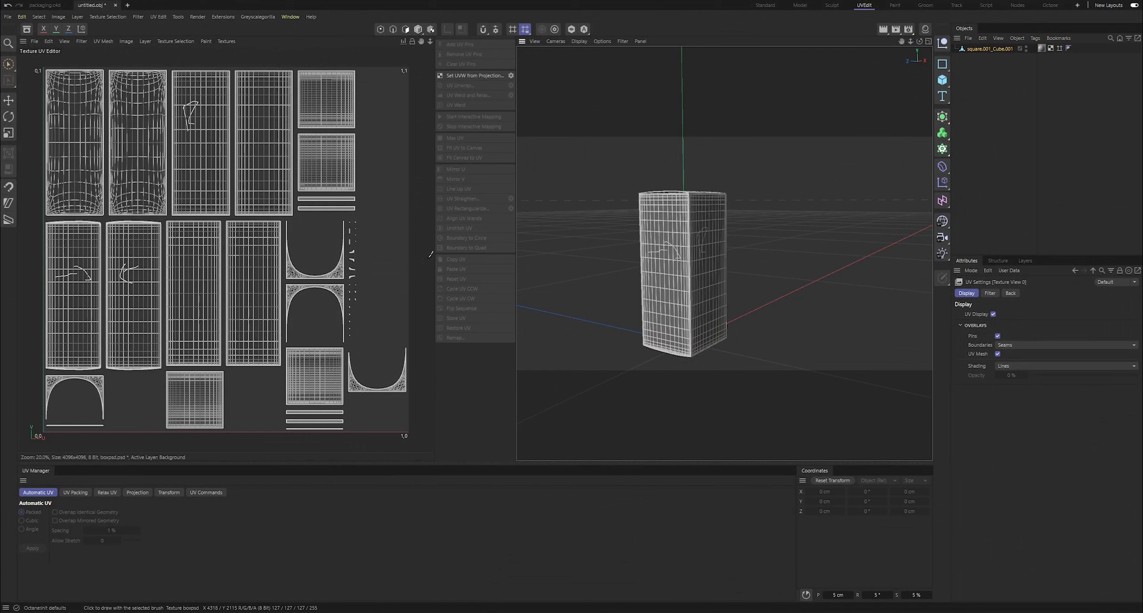
# - Switch to Photoshop, add an empty layer above Layer 2, and make the gradients2 layer active, keeping it hidden
pyautogui.moveTo(732, 263)
pyautogui.keyDown('alt'); pyautogui.mouseDown()
pyautogui.moveTo(638, 282)
pyautogui.moveTo(733, 304)
pyautogui.mouseUp(); pyautogui.keyUp('alt')
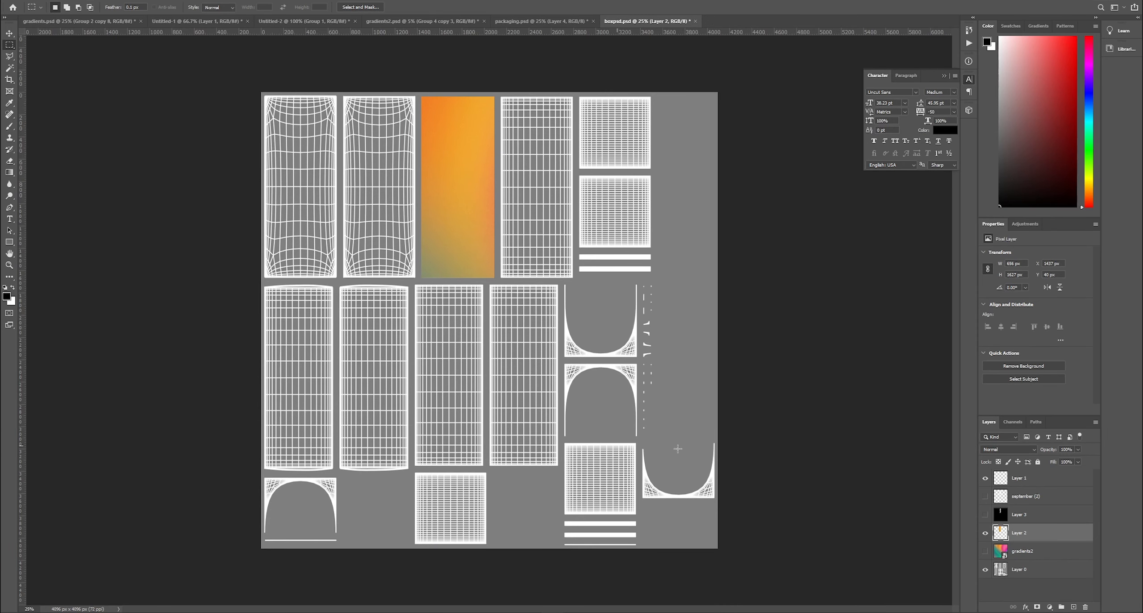
pyautogui.click(1073, 608)
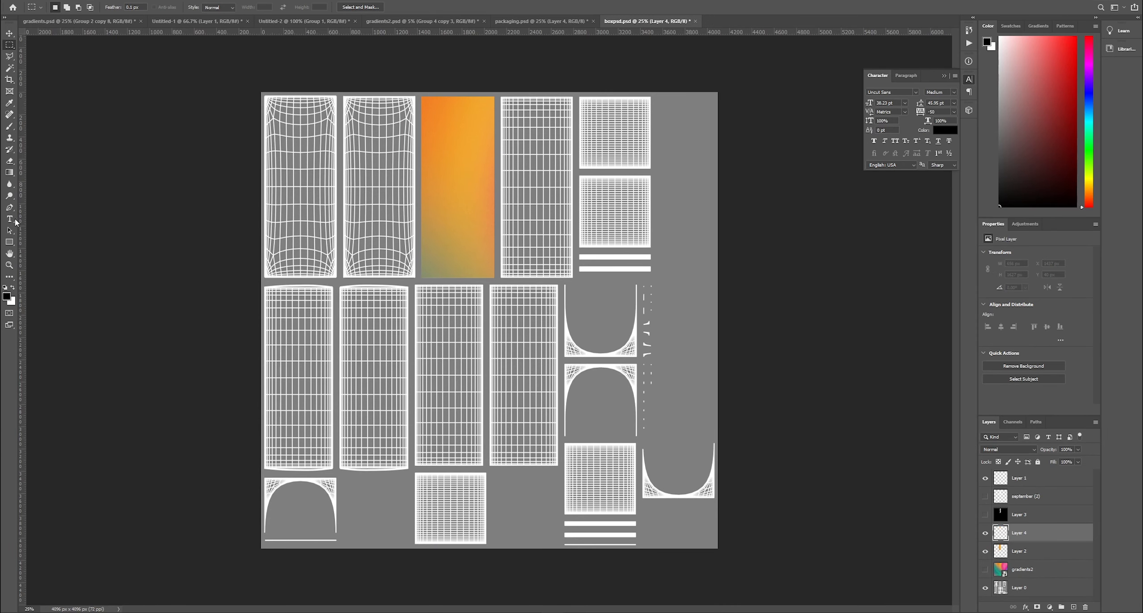
pyautogui.click(1023, 570)
pyautogui.click(985, 569)
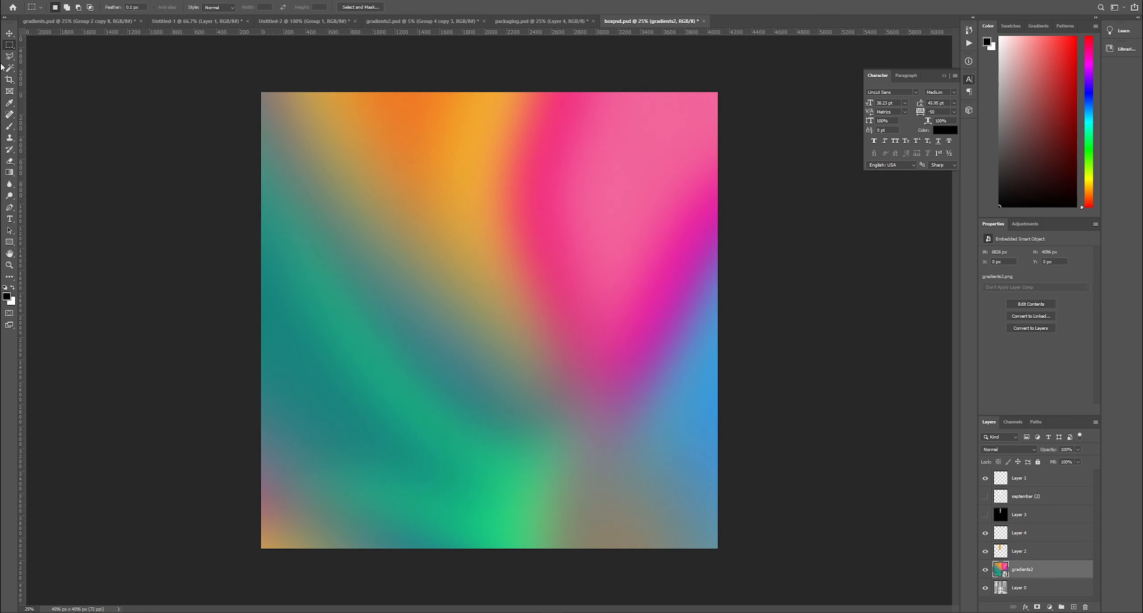
pyautogui.click(986, 570)
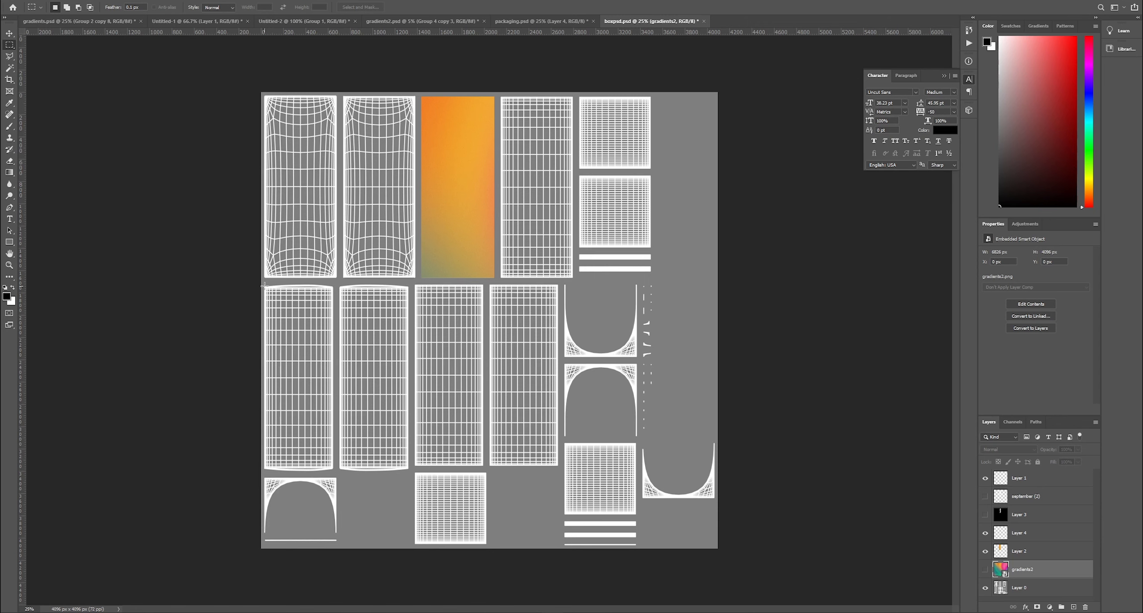
# - Copy the gradients2 area over the first panel of the second UV row to its own layer, keeping gradients2 hidden
pyautogui.moveTo(264, 287); pyautogui.dragTo(333, 469)
pyautogui.click(986, 570)
pyautogui.hotkey('ctrl', 'j')
pyautogui.click(985, 588)
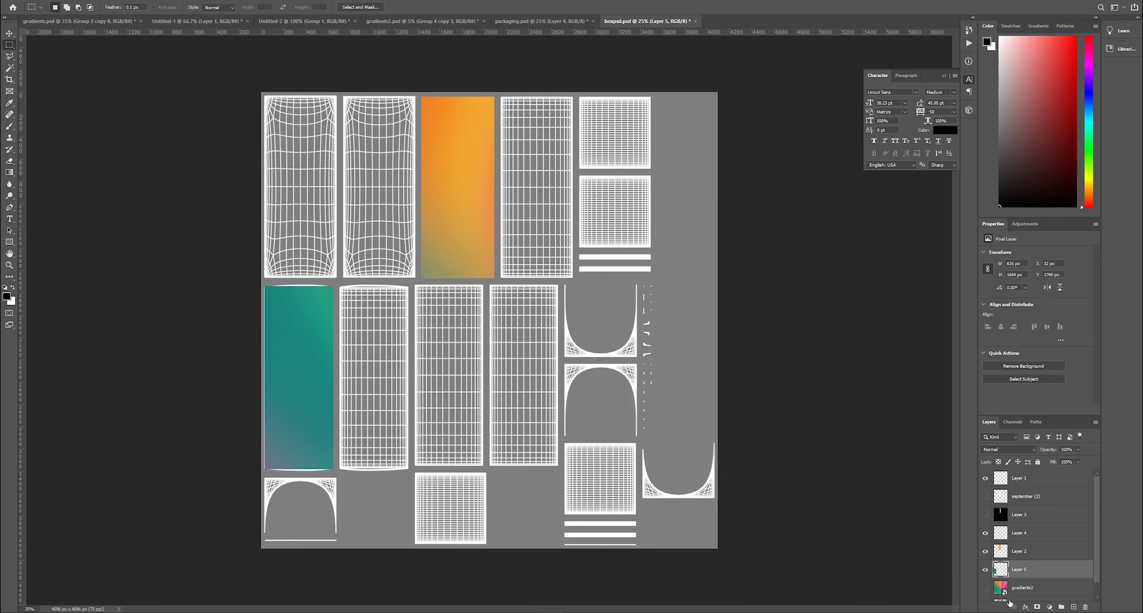
# - Copy the gradients2 area over the second row's second panel, about 620 × 1648 px, to its own layer and hide gradients2
pyautogui.click(1021, 588)
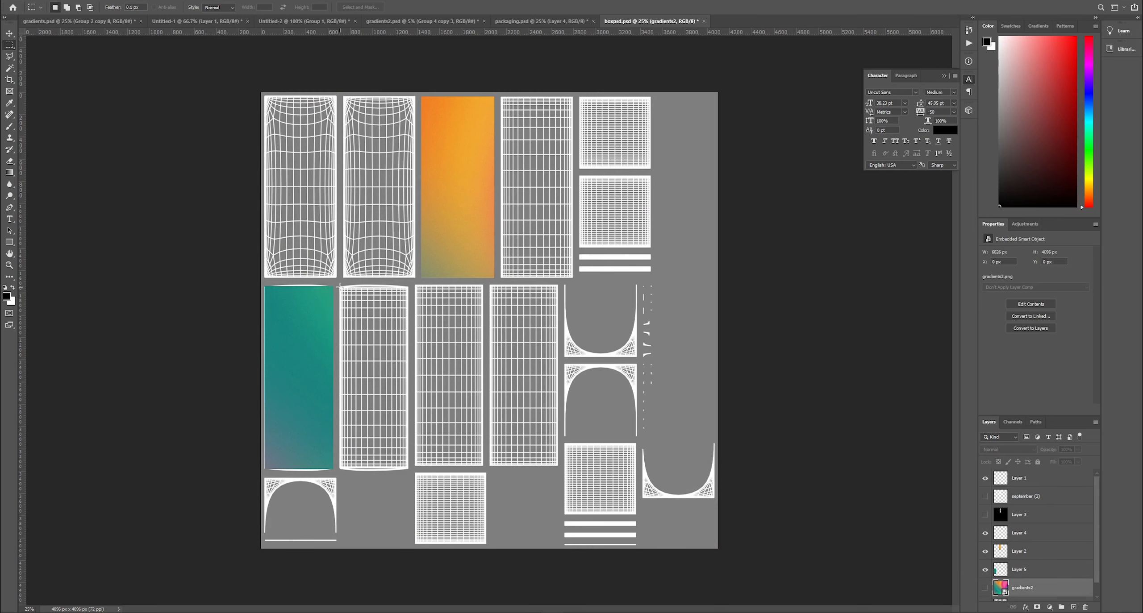
pyautogui.moveTo(340, 286); pyautogui.dragTo(409, 469)
pyautogui.click(985, 588)
pyautogui.hotkey('ctrl', 'j')
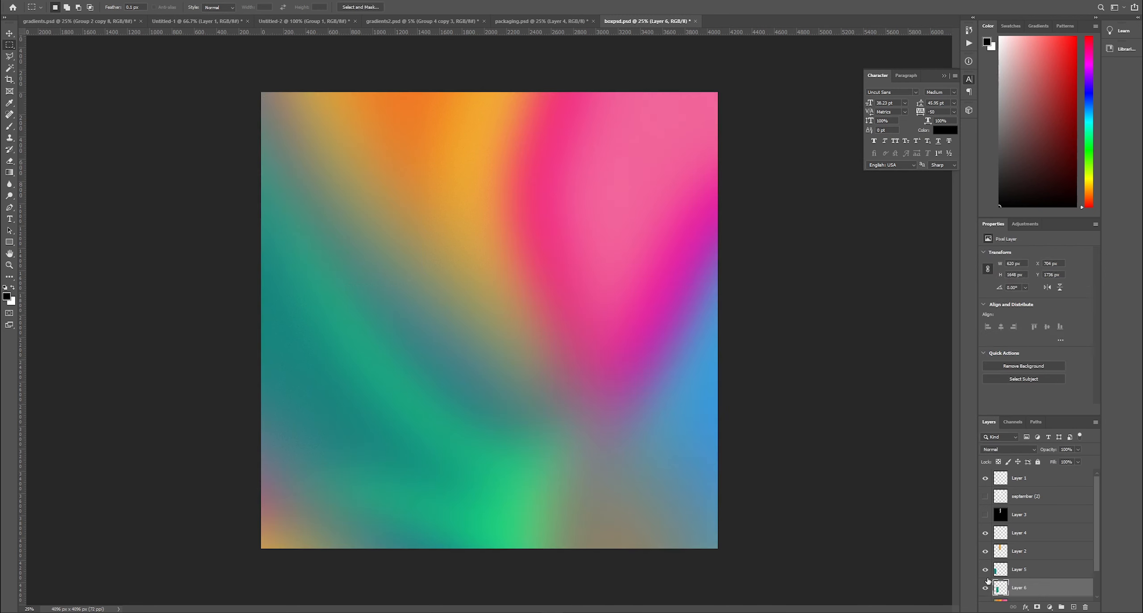
pyautogui.click(985, 574)
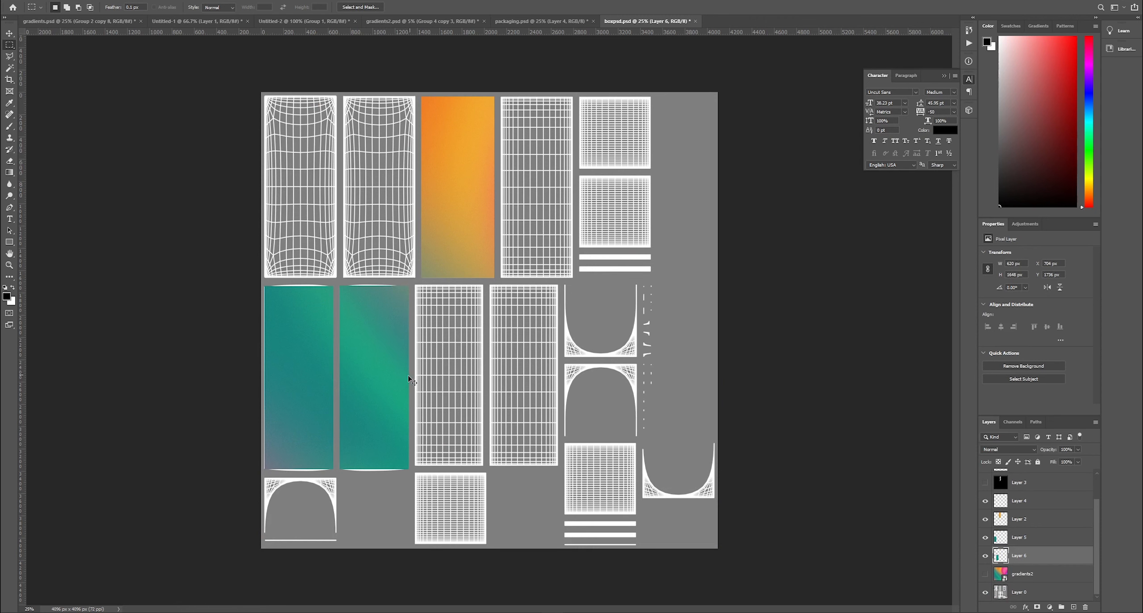
# - Bring the recycling icon from packaging.psd into the lower-right corner of the second teal panel and set its blend mode to Normal
pyautogui.hotkey('ctrl', '+')
pyautogui.scroll(-3, 411, 379)
pyautogui.moveTo(510, 609); pyautogui.dragTo(440, 604)
pyautogui.scroll(1, 514, 376)
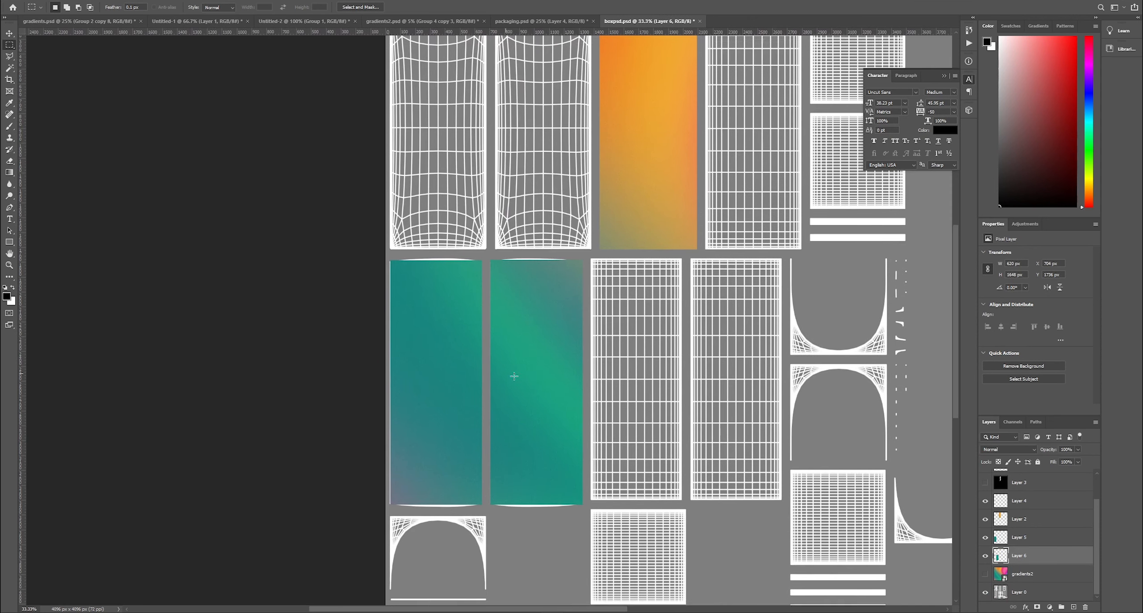
pyautogui.scroll(-1, 831, 442)
pyautogui.click(1020, 541)
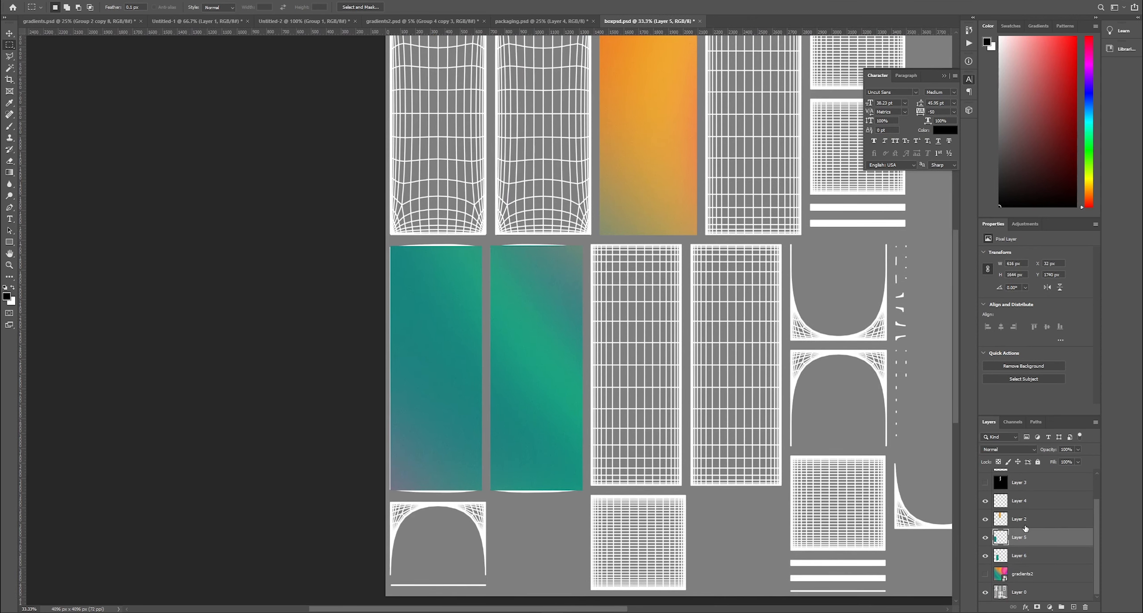
pyautogui.click(541, 21)
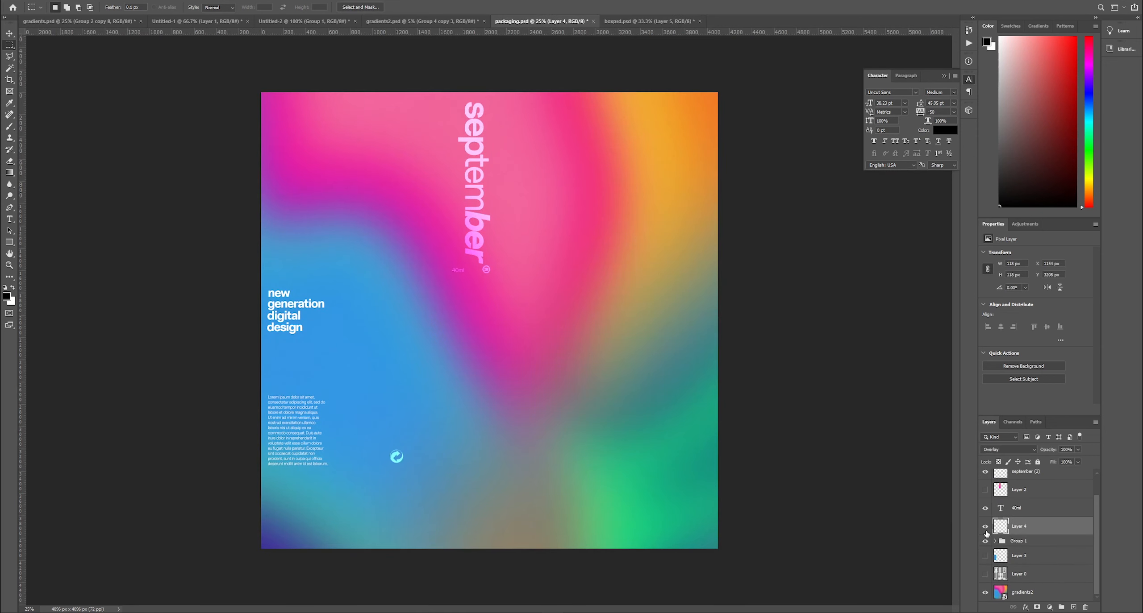
pyautogui.moveTo(1018, 532); pyautogui.dragTo(525, 487)
pyautogui.hotkey('ctrl', 't')
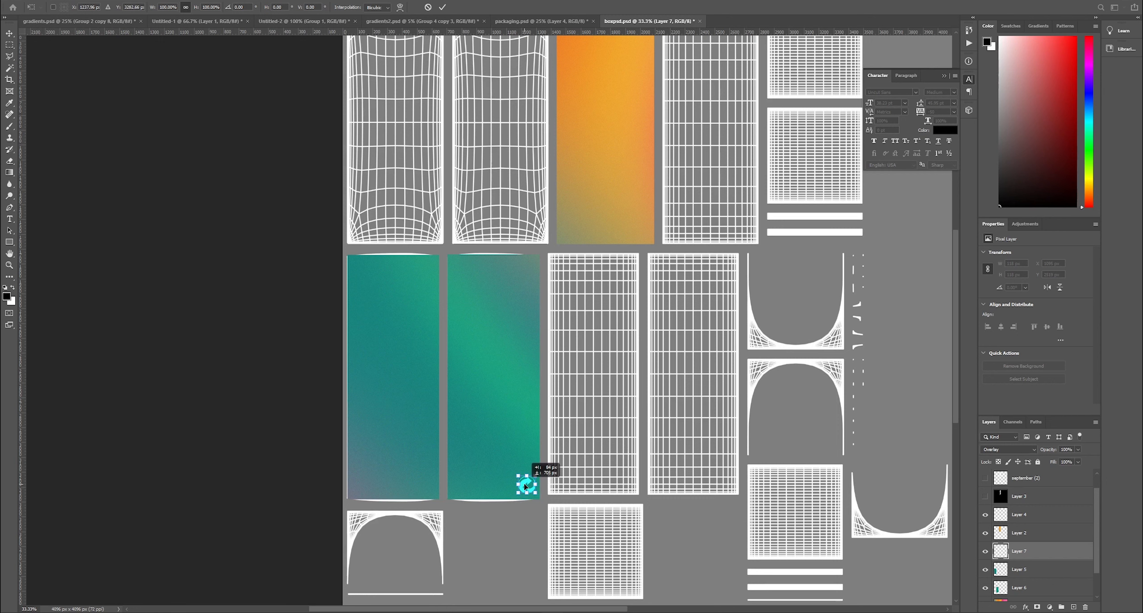
pyautogui.press('Return')
pyautogui.click(1009, 450)
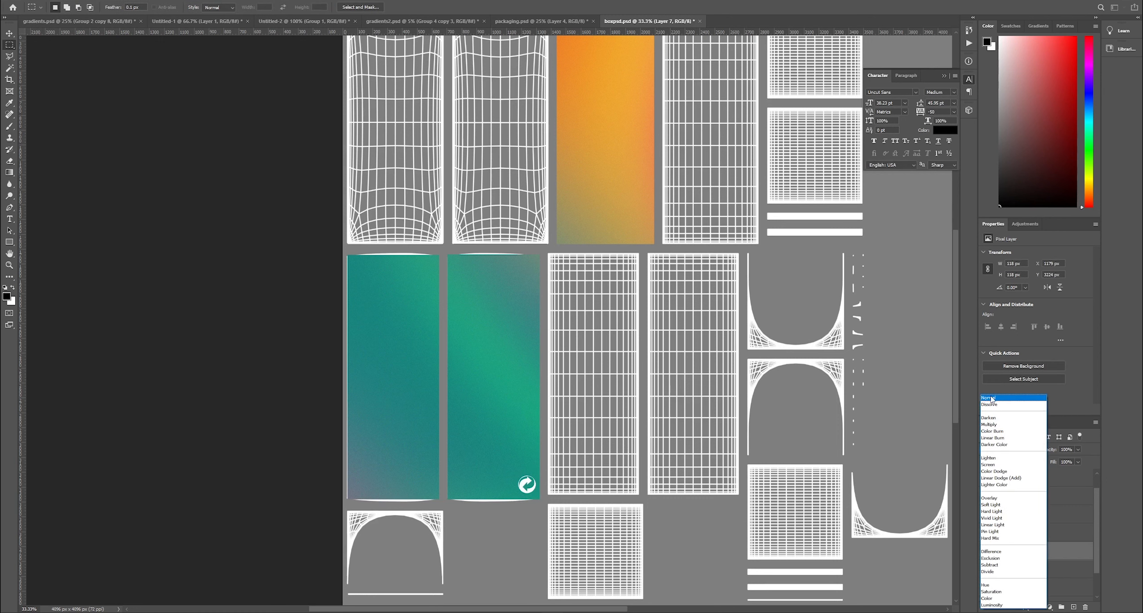
pyautogui.click(991, 398)
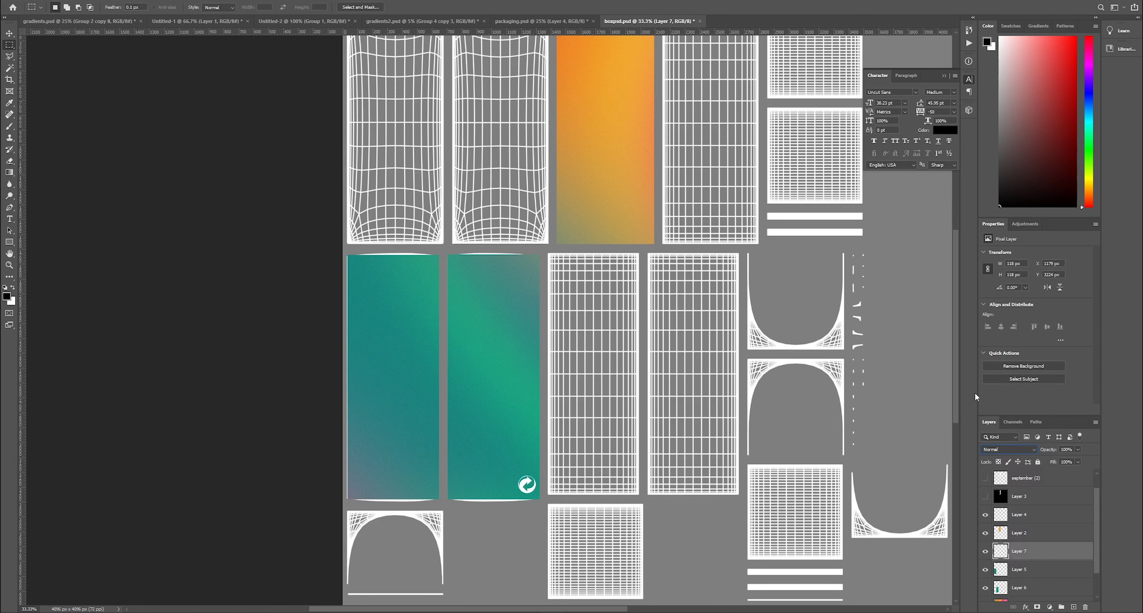
# - Bring the 40ml text from packaging.psd into boxpsd.psd, scale it to about 75 pt, and centre it near the orange panel's bottom
pyautogui.click(540, 21)
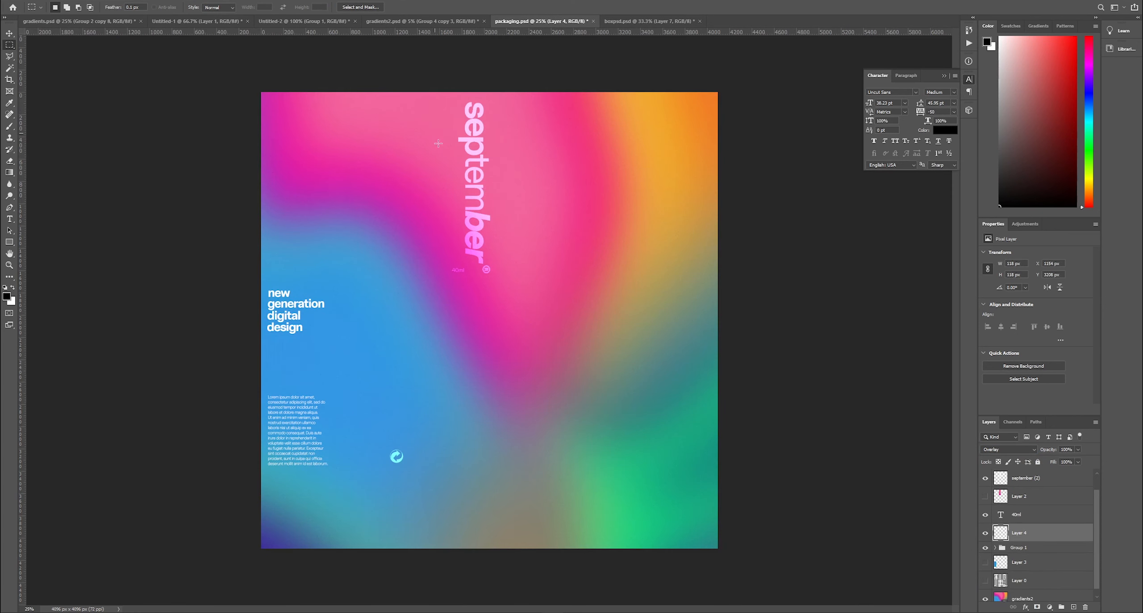
pyautogui.scroll(1, 1005, 520)
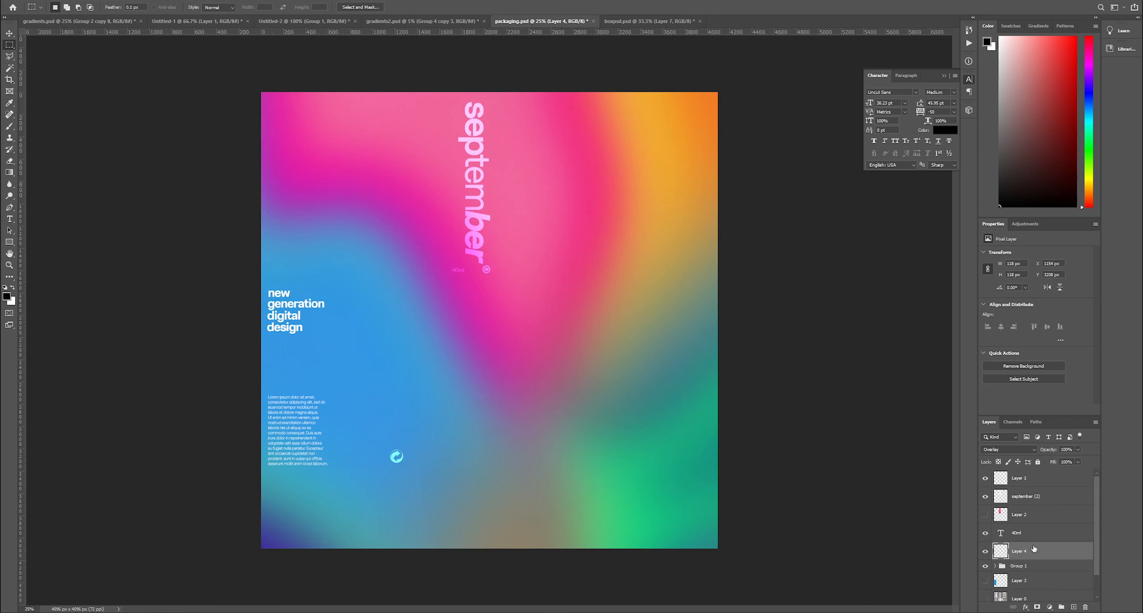
pyautogui.moveTo(1030, 535); pyautogui.dragTo(606, 302)
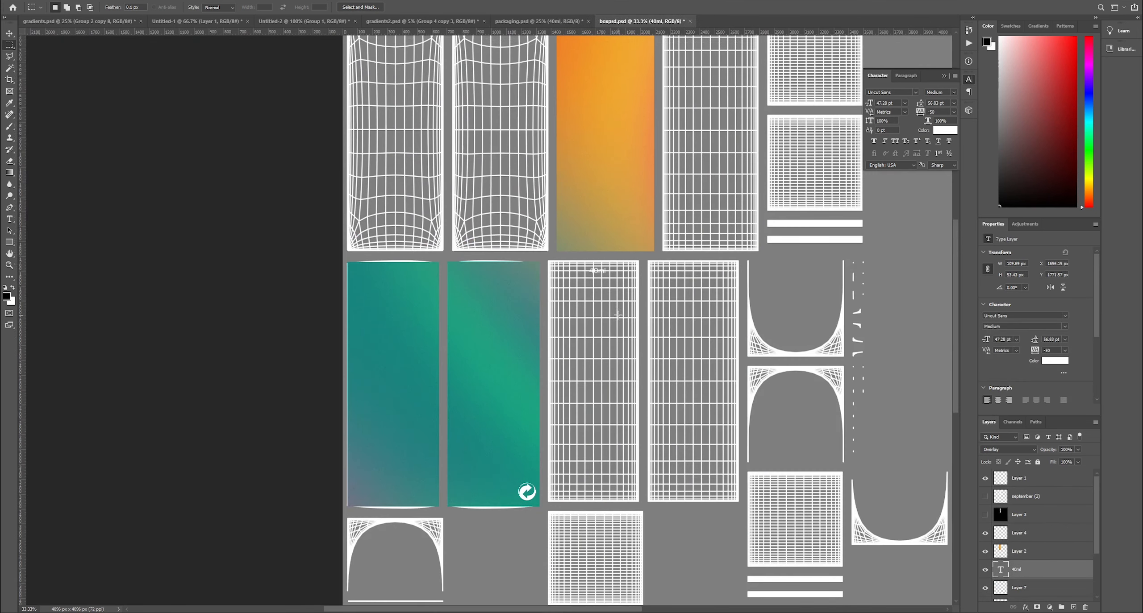
pyautogui.hotkey('ctrl', 't')
pyautogui.moveTo(596, 323); pyautogui.dragTo(602, 298)
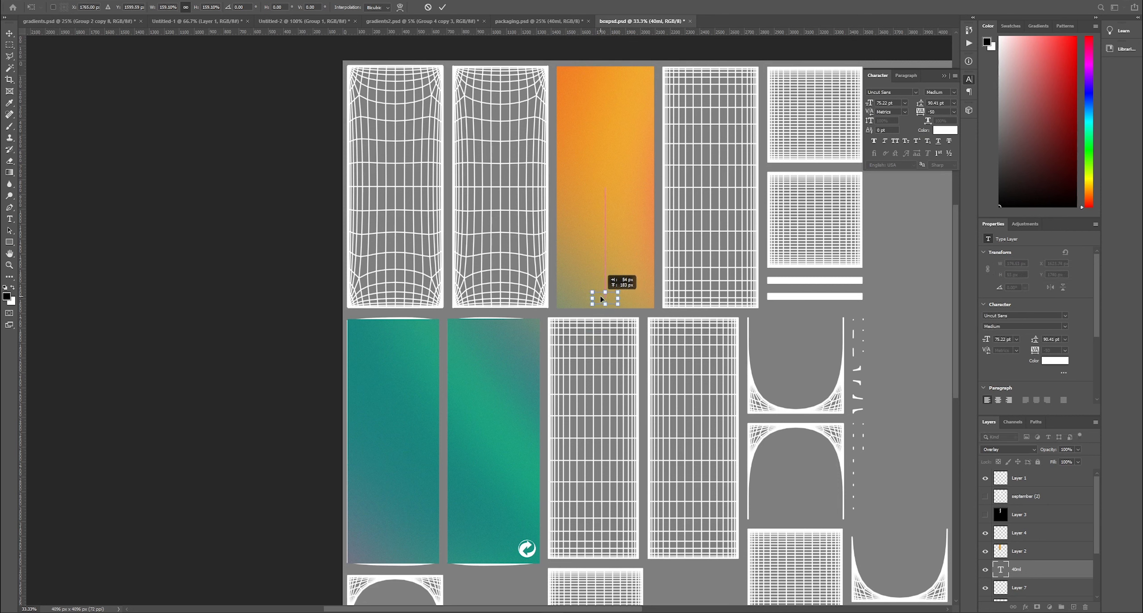
pyautogui.press('m')
# - Move the 40ml text layer above Layer 2 and set its blend mode to Normal
pyautogui.moveTo(1027, 572); pyautogui.dragTo(1026, 542)
pyautogui.click(1007, 450)
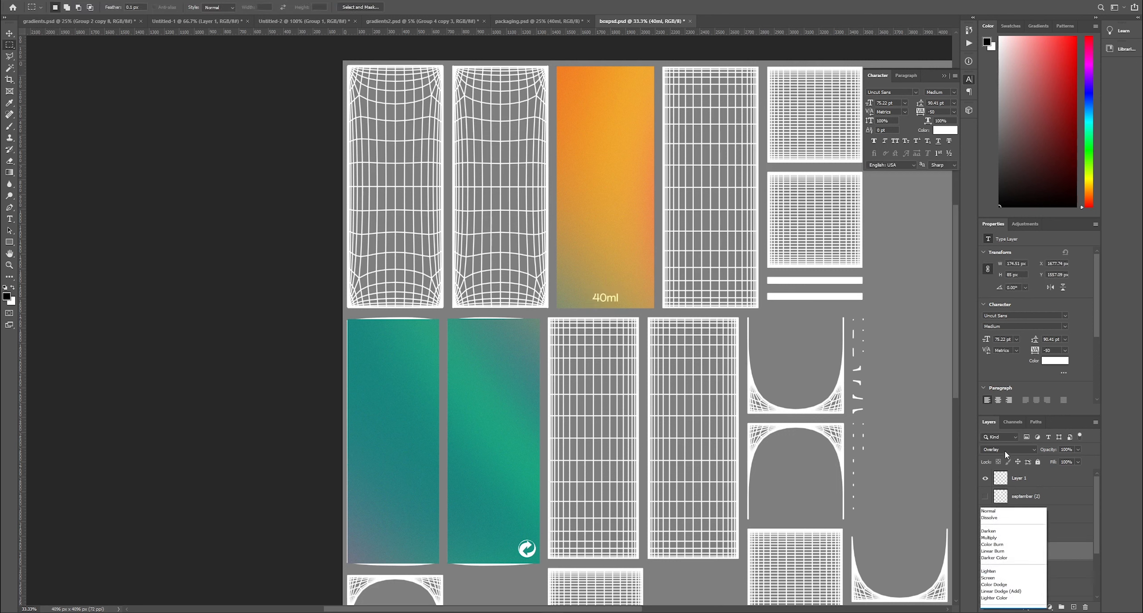
pyautogui.click(1002, 401)
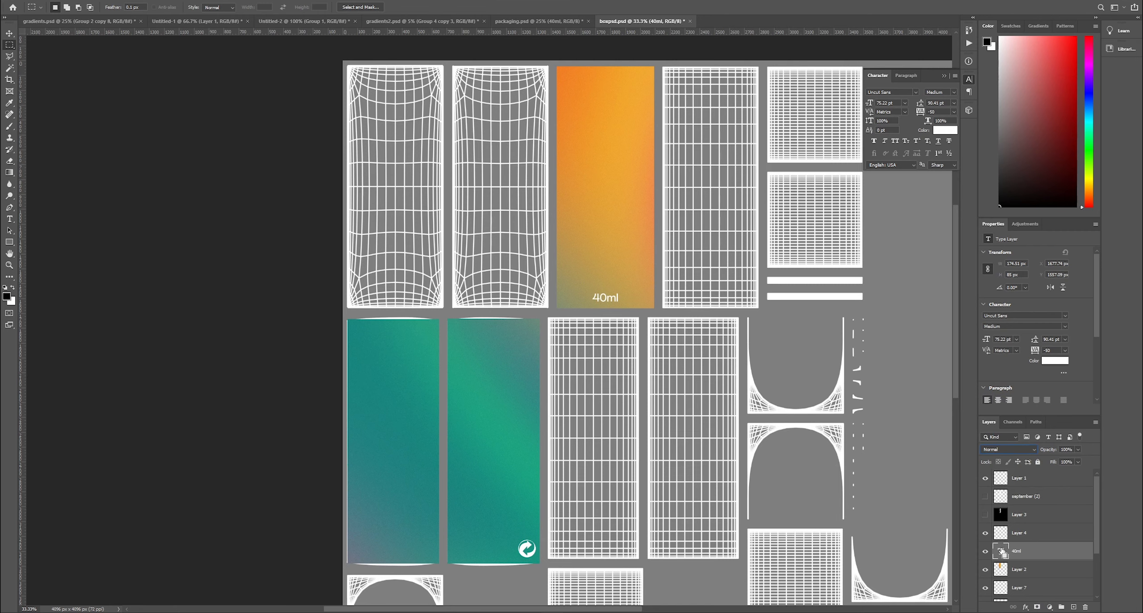
# - Try cutting the 40ml text's shape out of the black Layer 3 and undo the cut
pyautogui.click(985, 552)
pyautogui.click(986, 515)
pyautogui.click(1011, 518)
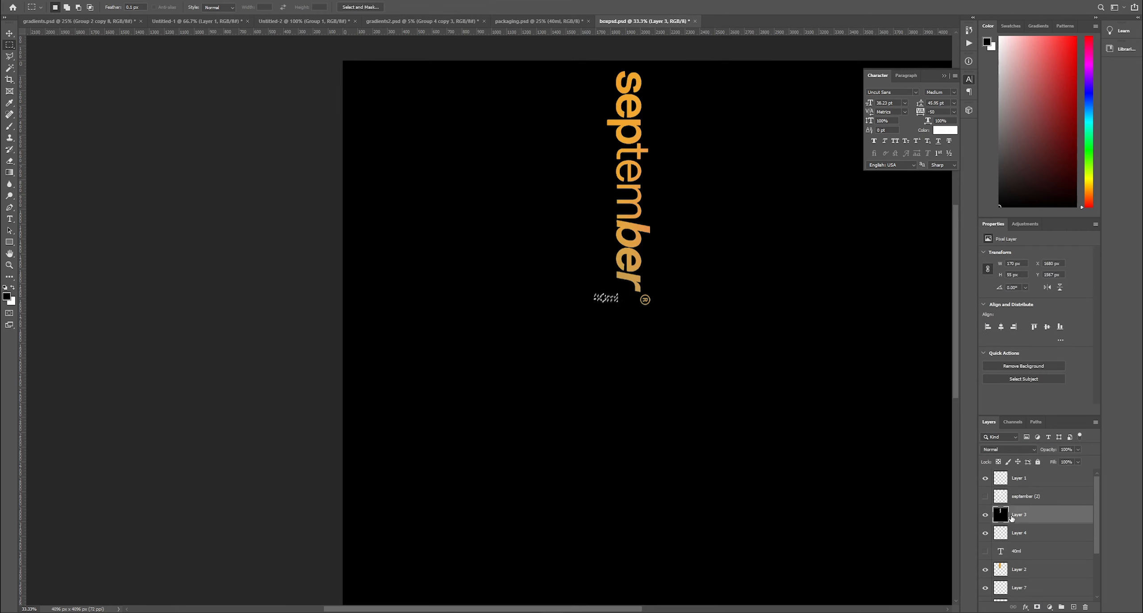
pyautogui.press('End')
pyautogui.press('Delete')
pyautogui.hotkey('ctrl', 'd')
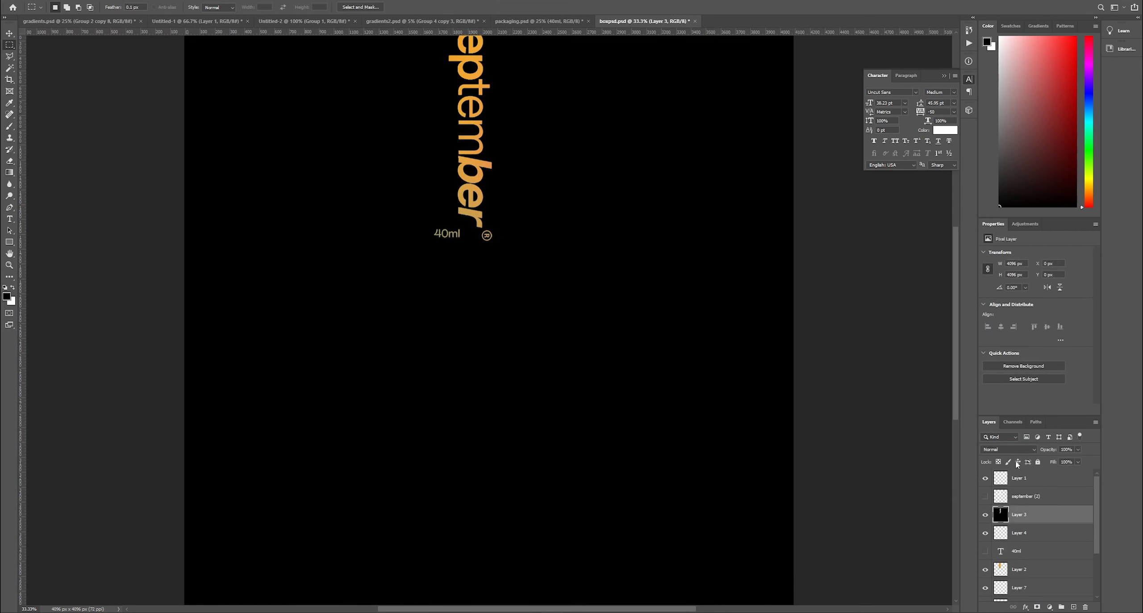
pyautogui.hotkey('ctrl', 'shift', 'd')
pyautogui.hotkey('ctrl', 'd')
# - Show the 40ml text layer and move it above the black Layer 3 in the layer order
pyautogui.click(985, 551)
pyautogui.click(985, 515)
pyautogui.moveTo(1017, 554); pyautogui.dragTo(1005, 506)
# - Nudge the 40ml text down to about Y 1575 px so it lines up with the logo's ® mark
pyautogui.hotkey('ctrl', 't')
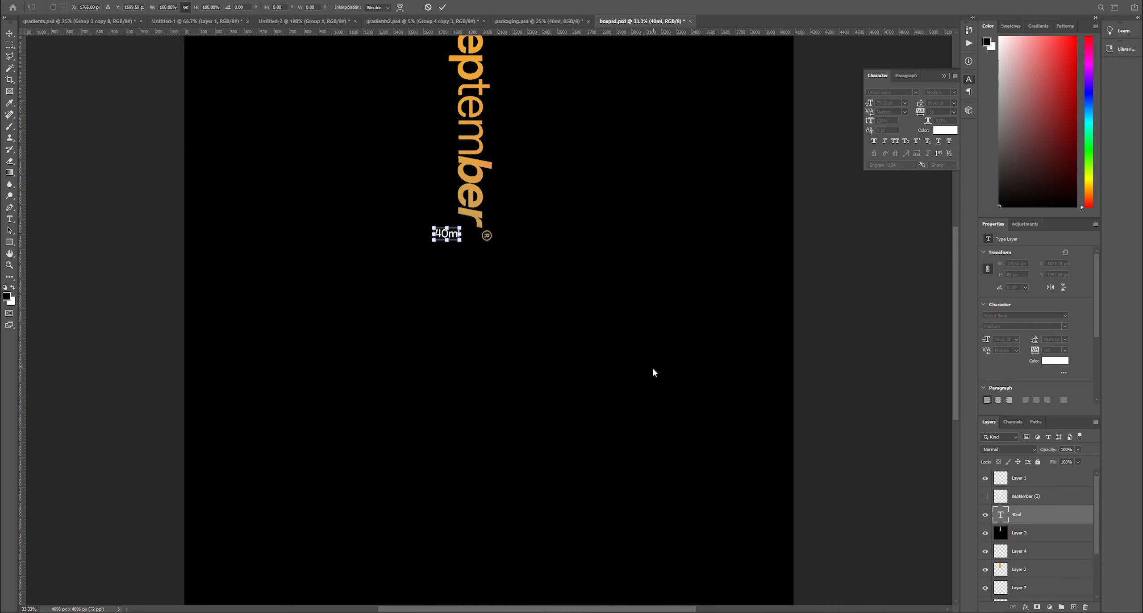
pyautogui.press('Return')
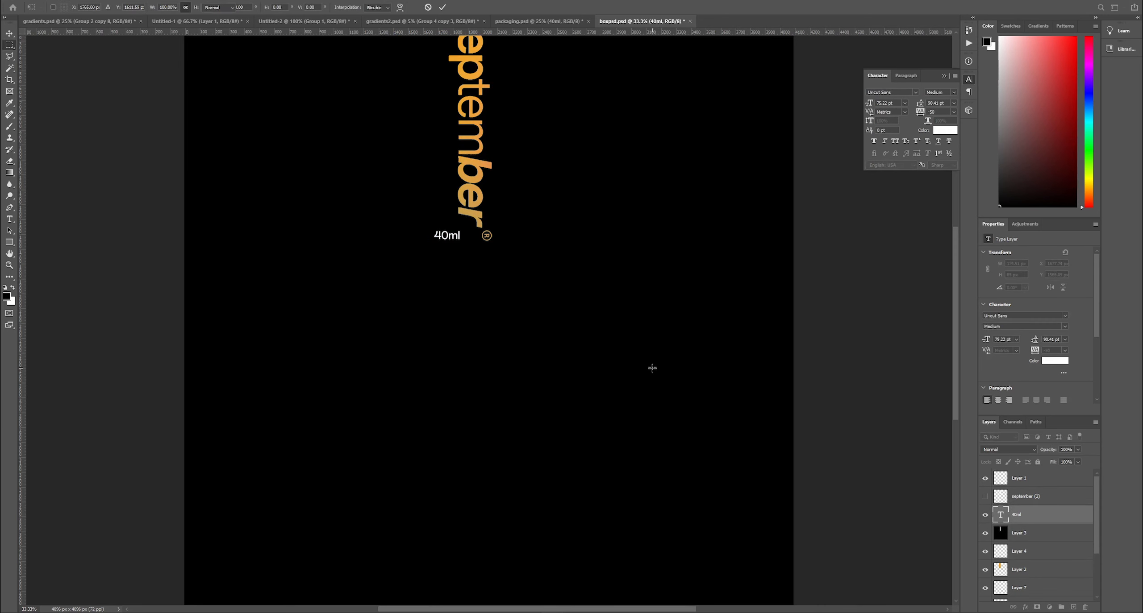
pyautogui.press('m')
pyautogui.hotkey('ctrl', 'Down')
pyautogui.hotkey('ctrl', 'Down')
pyautogui.hotkey('ctrl', 'Down')
pyautogui.hotkey('ctrl', 'Down')
pyautogui.hotkey('ctrl', 'Down')
pyautogui.hotkey('ctrl', 'Down')
pyautogui.hotkey('ctrl', 'Down')
pyautogui.hotkey('ctrl', 'Down')
pyautogui.hotkey('ctrl', 'Down')
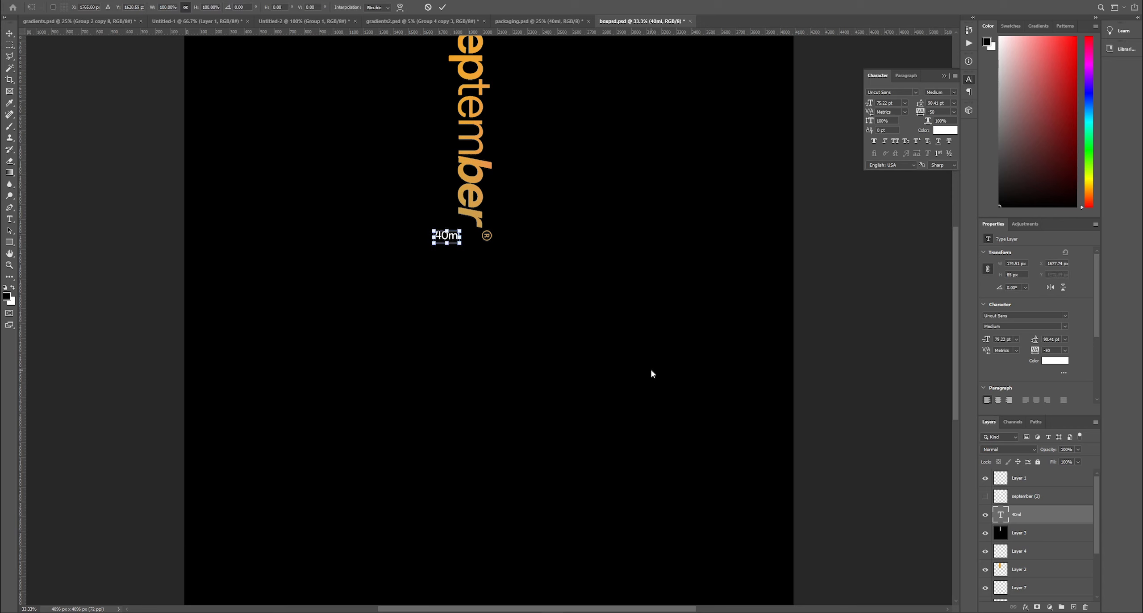
pyautogui.hotkey('ctrl', 'Up')
pyautogui.hotkey('ctrl', 'Up')
pyautogui.hotkey('ctrl', 'Up')
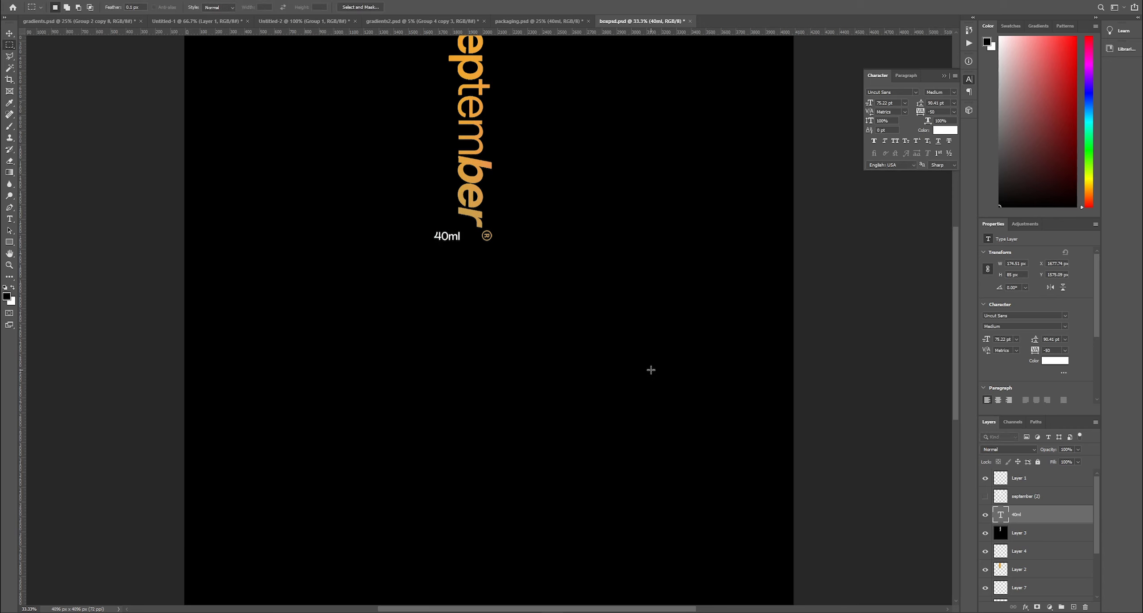
# - Cut the 40ml text's shape out of the black Layer 3, hiding the text layer and Layer 3
pyautogui.keyDown('ctrl'); pyautogui.click(1003, 517); pyautogui.keyUp('ctrl')
pyautogui.click(985, 516)
pyautogui.click(1023, 531)
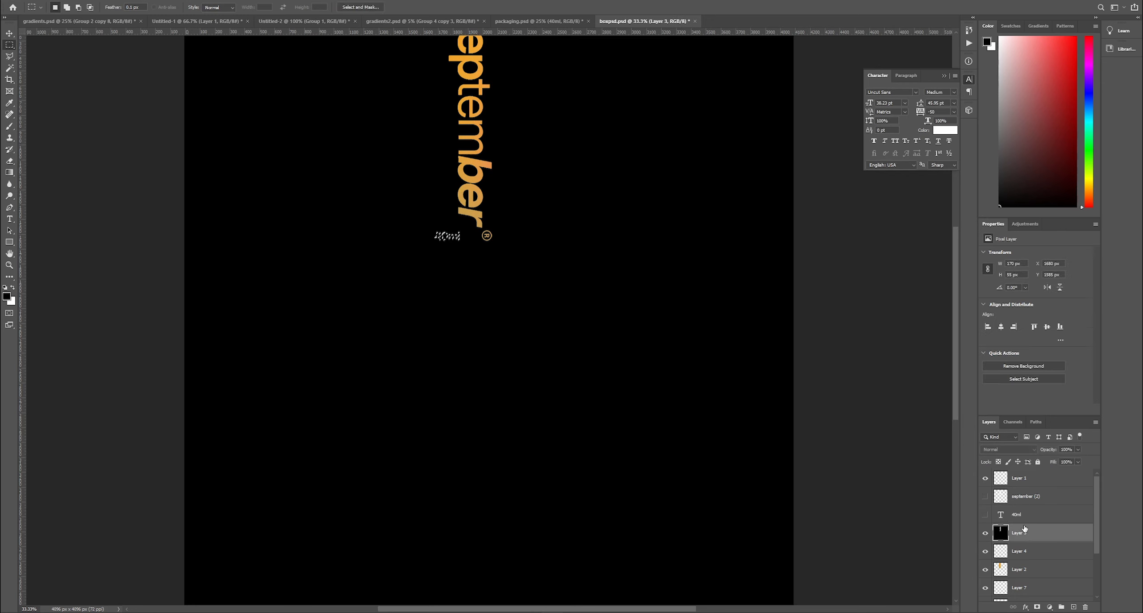
pyautogui.press('Delete')
pyautogui.hotkey('ctrl', 'd')
pyautogui.click(985, 533)
# - Cut the recycling icon's shape out of the black Layer 3, hiding the icon's Layer 7 and Layer 3
pyautogui.scroll(-2, 350, 417)
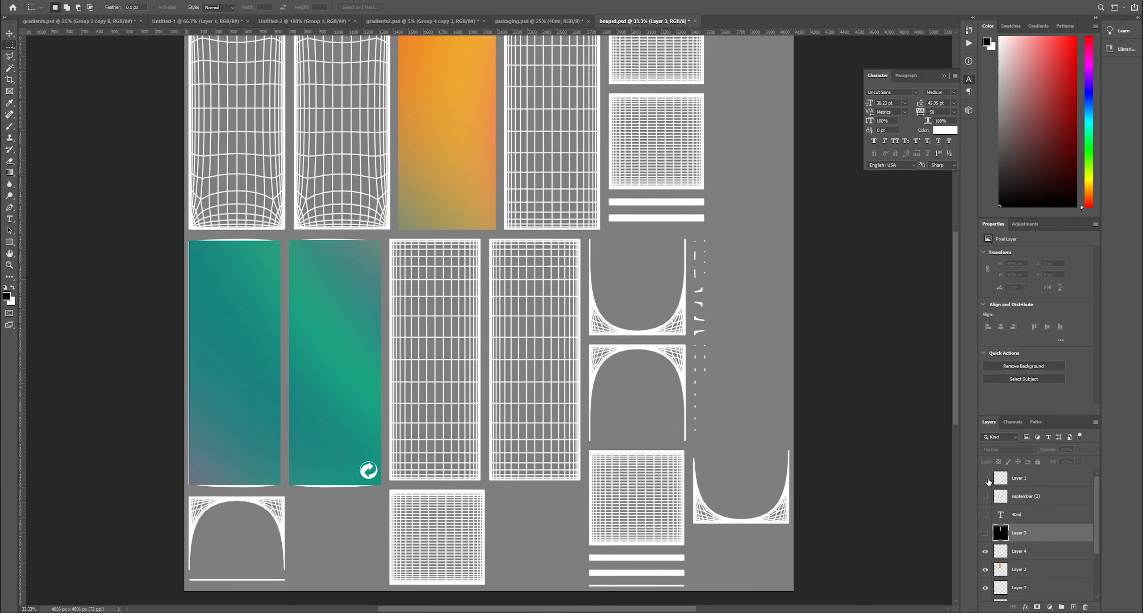
pyautogui.scroll(-3, 988, 483)
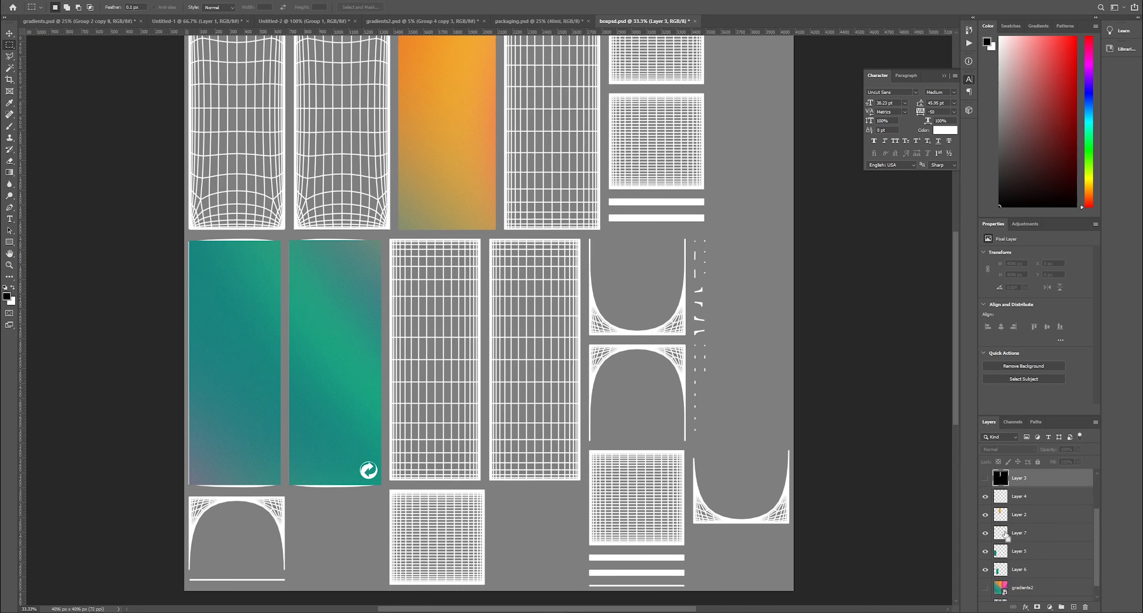
pyautogui.scroll(1, 1013, 513)
pyautogui.click(985, 497)
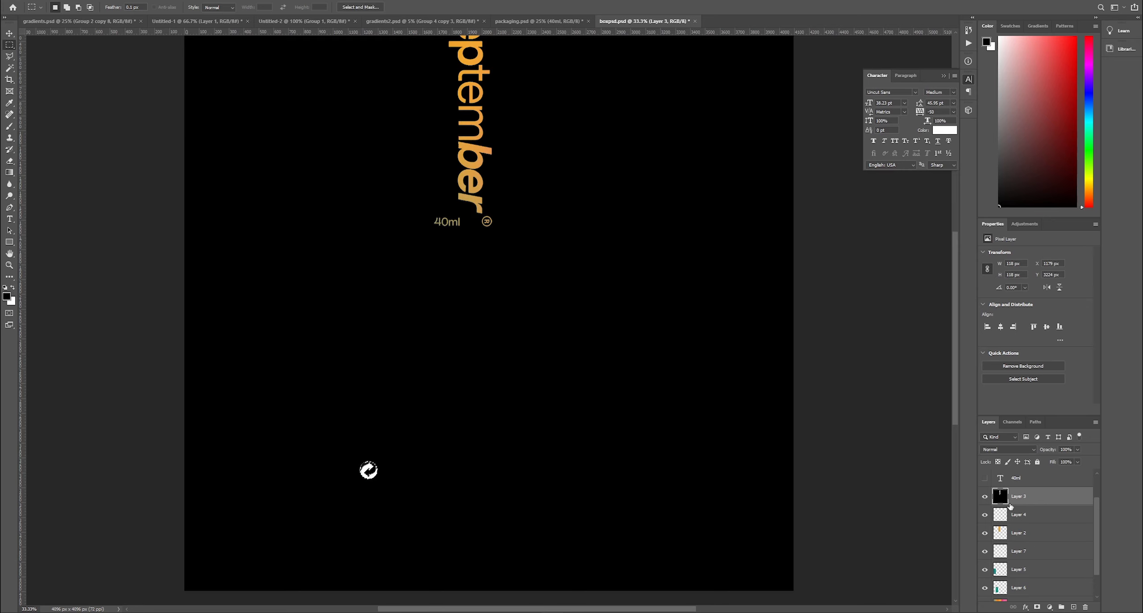
pyautogui.click(985, 552)
pyautogui.hotkey('ctrl', '-')
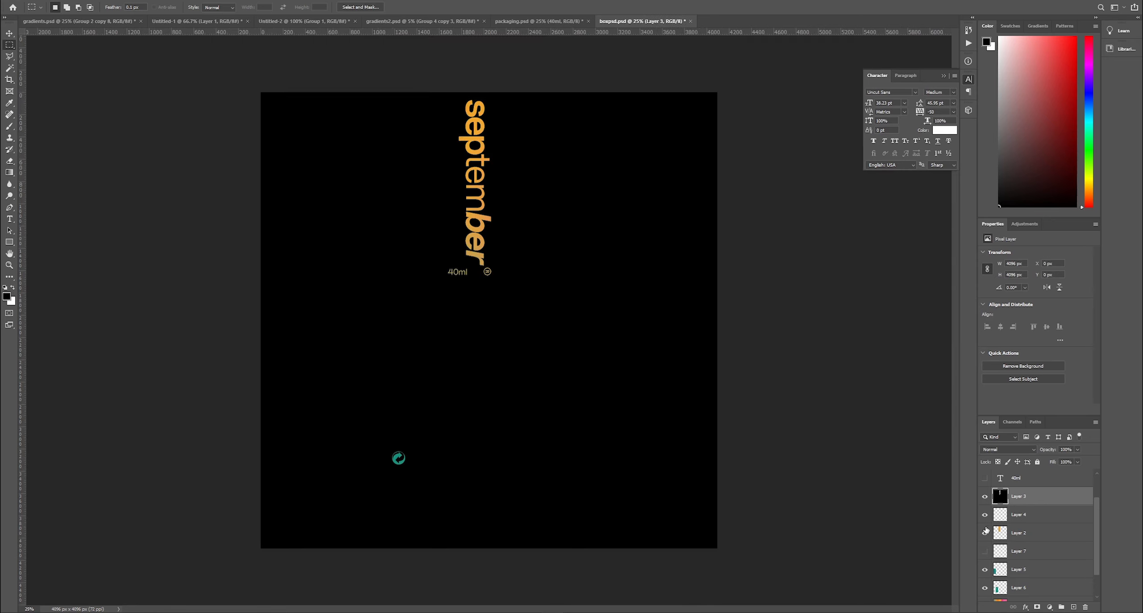
pyautogui.click(985, 496)
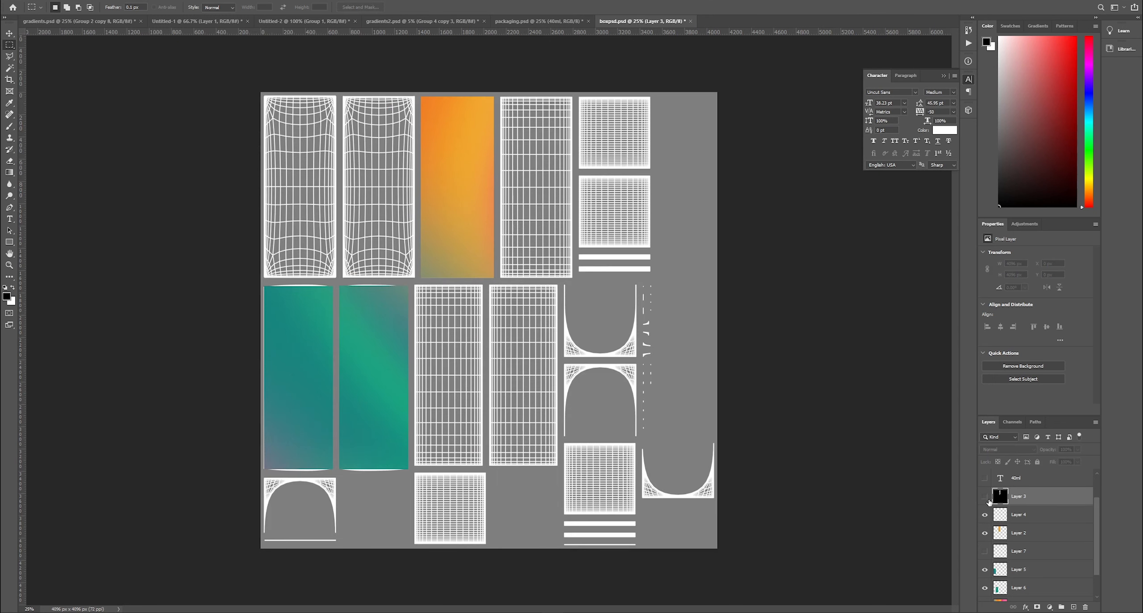
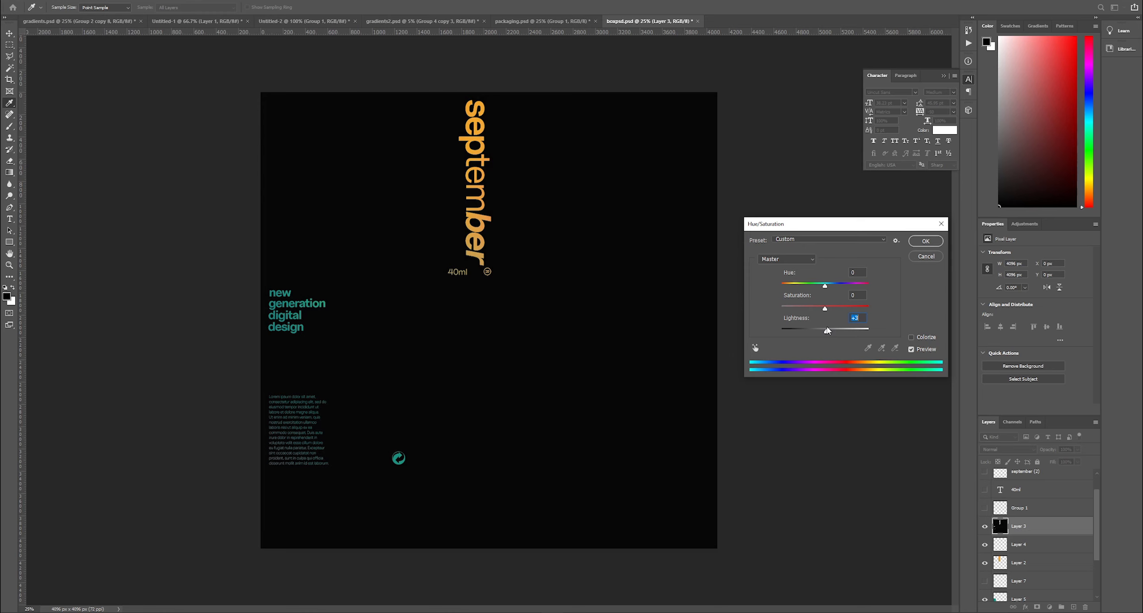
# - Raise the black Layer 3's lightness by +3 with the Hue/Saturation adjustment
pyautogui.click(916, 244)
pyautogui.press('m')
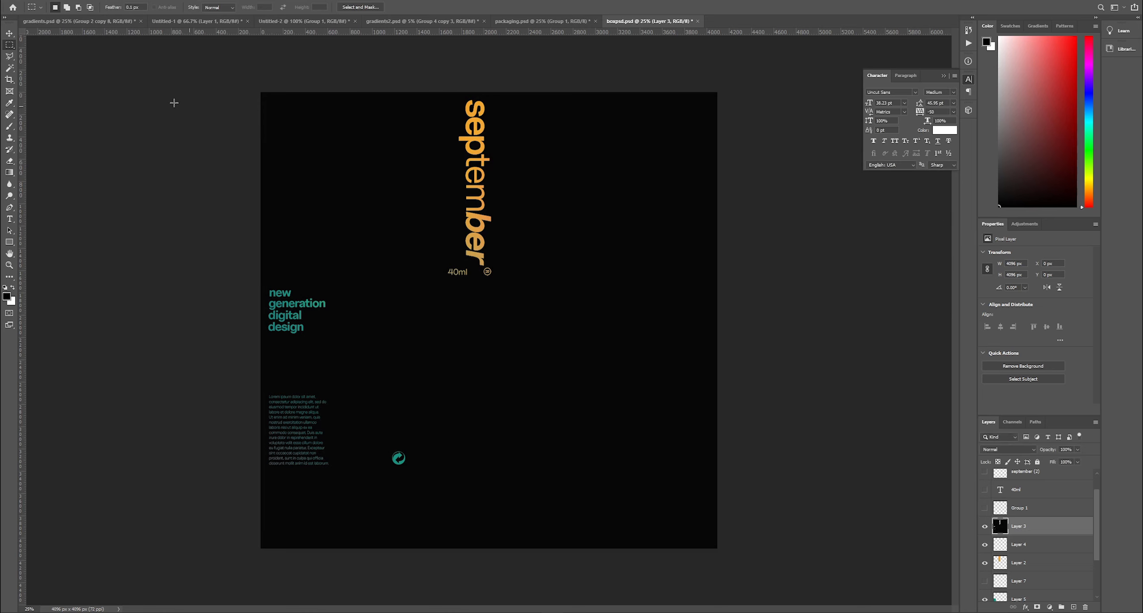
pyautogui.click(128, 1)
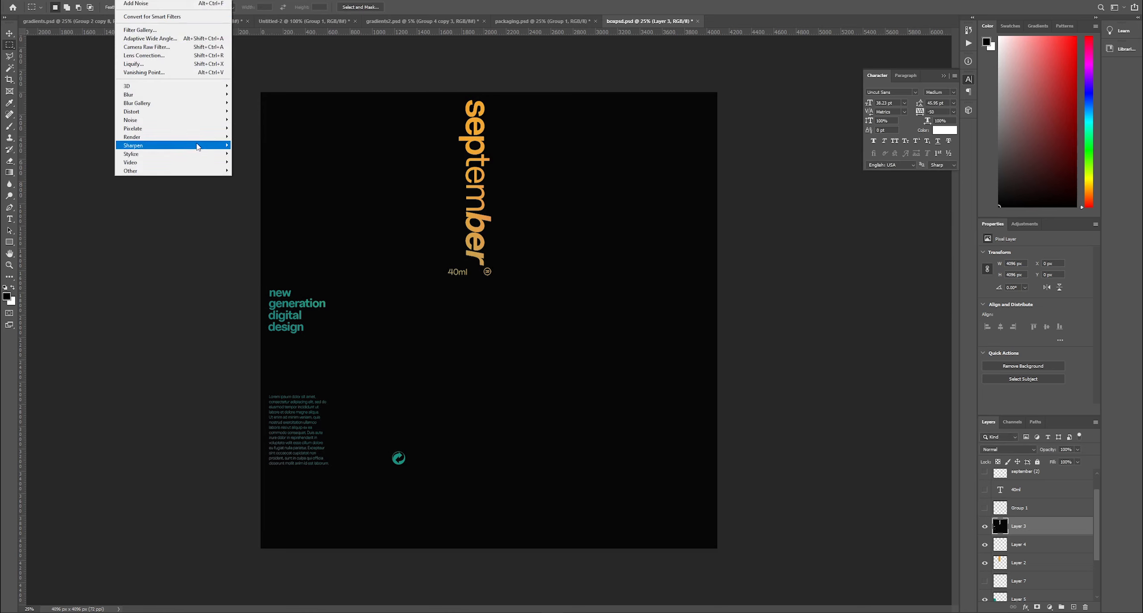
pyautogui.click(237, 120)
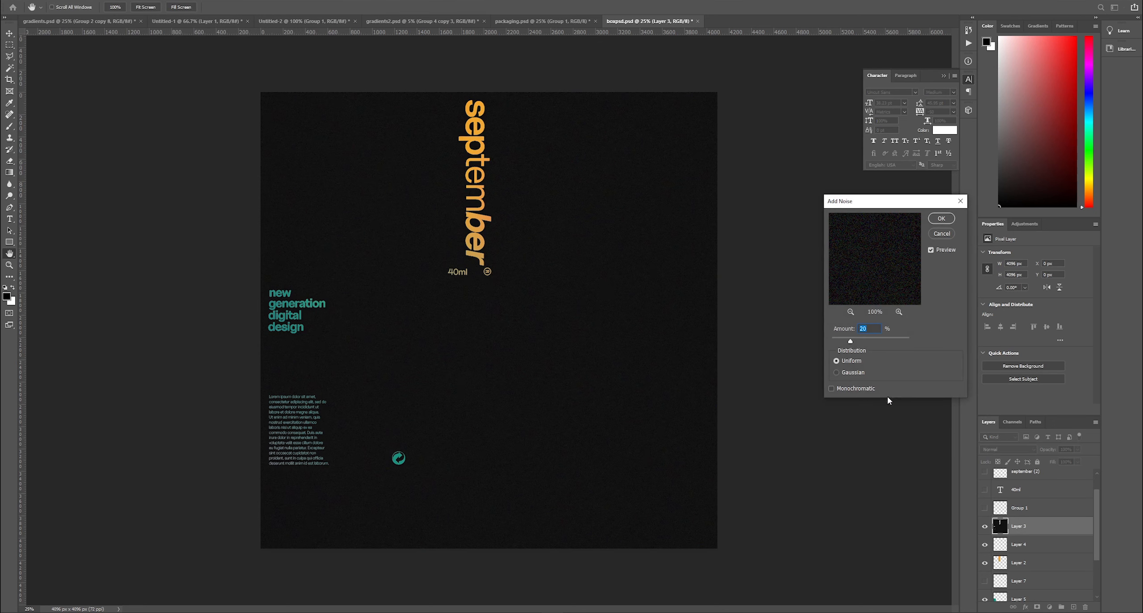
pyautogui.moveTo(846, 339); pyautogui.dragTo(842, 340)
pyautogui.hotkey('ctrl', '+')
pyautogui.hotkey('ctrl', '+')
pyautogui.hotkey('ctrl', '-')
pyautogui.hotkey('ctrl', '-')
pyautogui.click(942, 234)
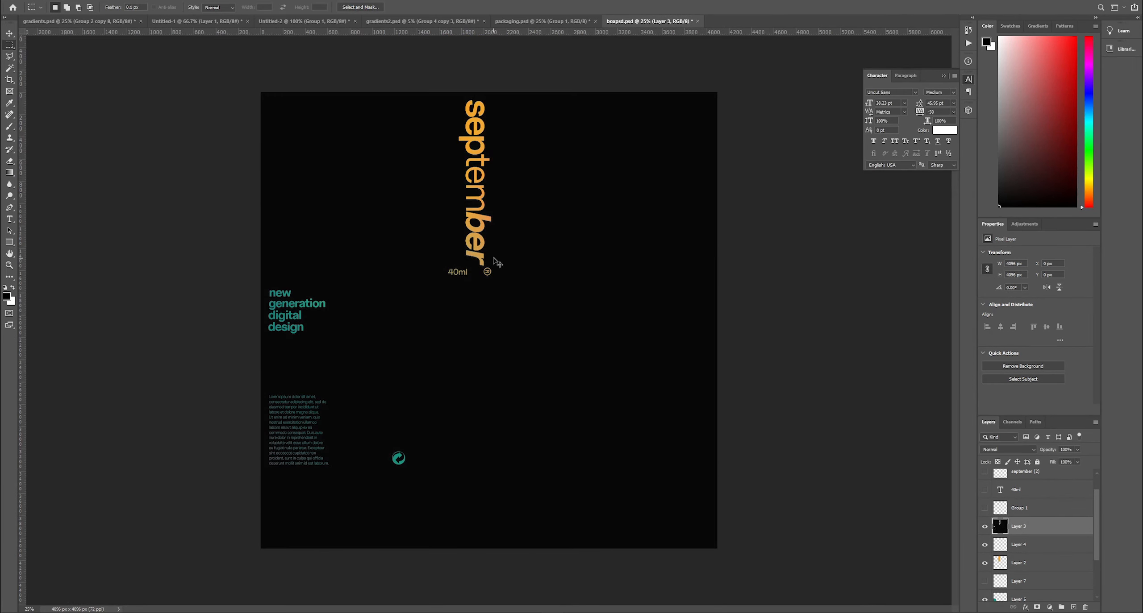
# - Add 5% uniform noise to the black Layer 3 with the Add Noise filter
pyautogui.hotkey('ctrl', '+')
pyautogui.hotkey('ctrl', '+')
pyautogui.hotkey('ctrl', '-')
pyautogui.click(129, 1)
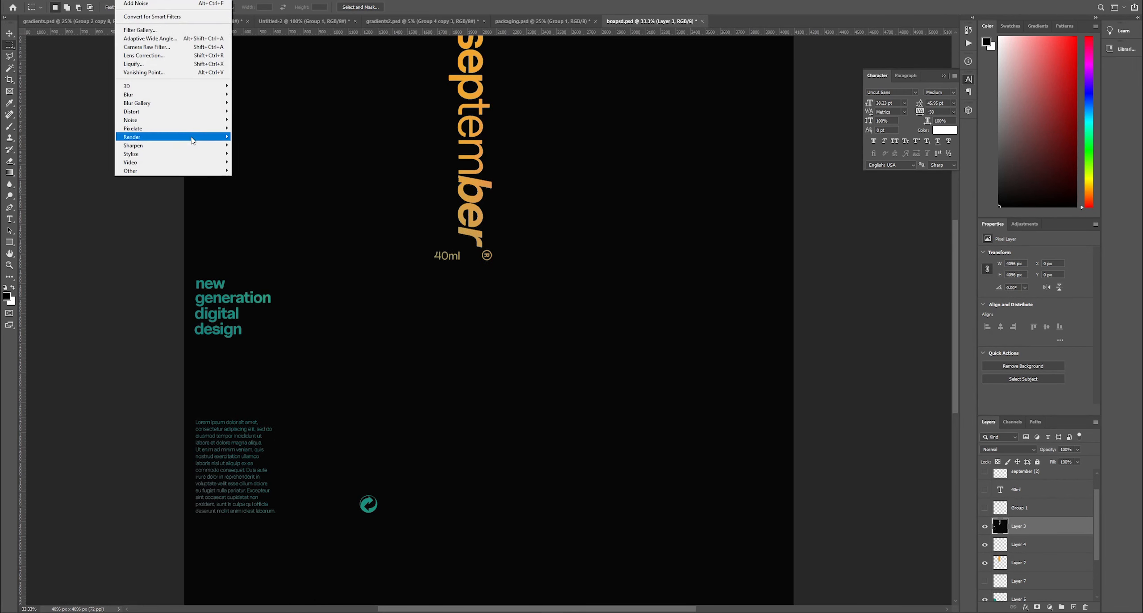
pyautogui.click(135, 3)
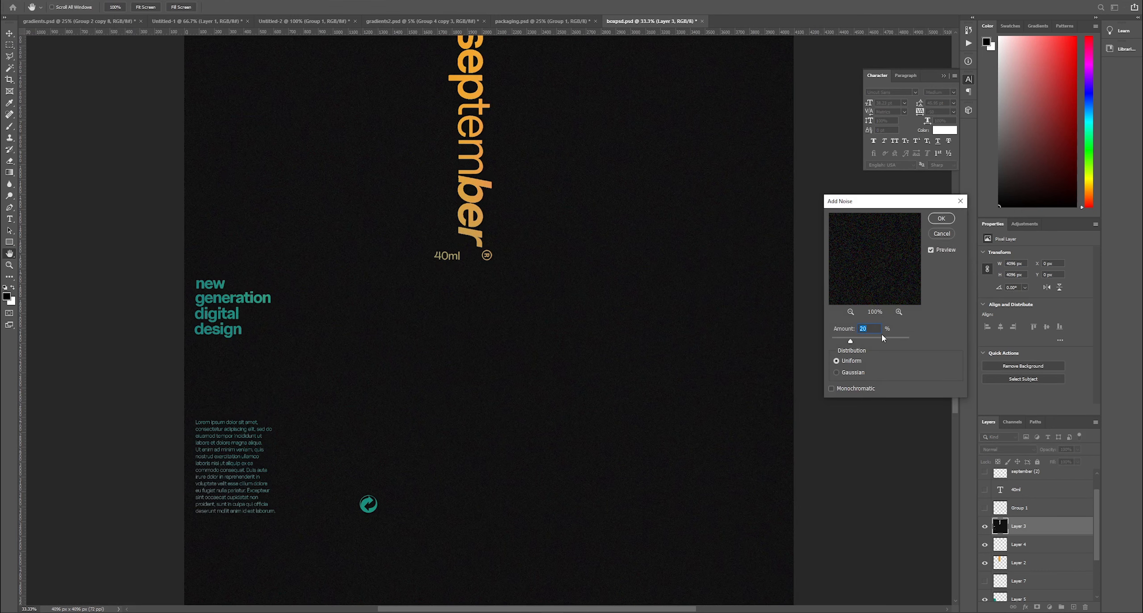
pyautogui.write('5')
pyautogui.click(932, 218)
pyautogui.press('m')
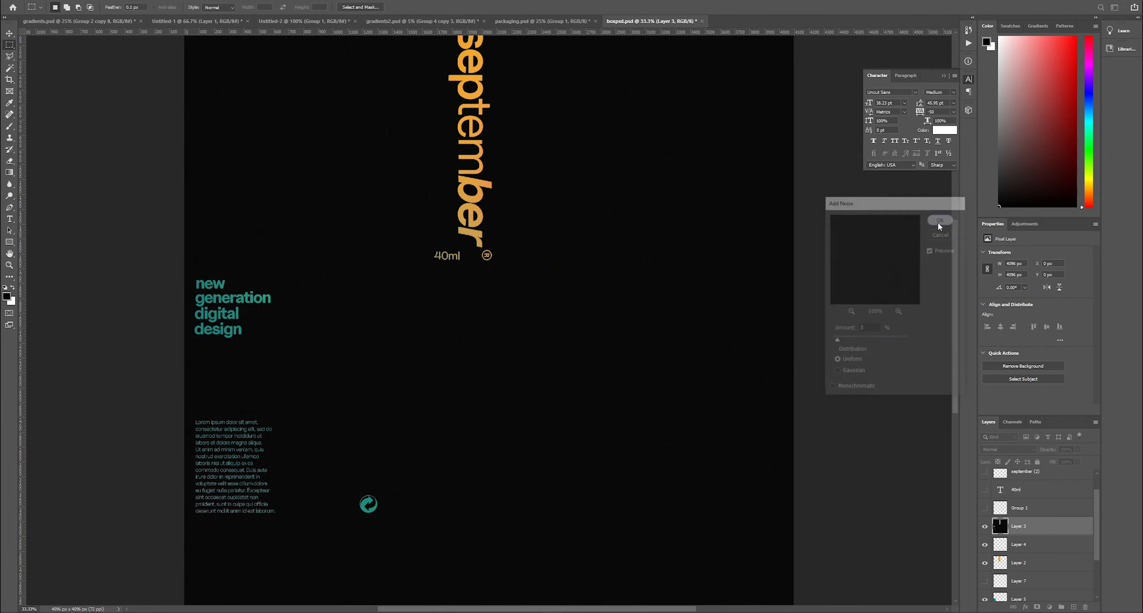
# - Apply Add Noise to the black Layer 3 with a 5% amount, uniform distribution and Monochromatic enabled
pyautogui.hotkey('ctrl', '+')
pyautogui.hotkey('ctrl', '+')
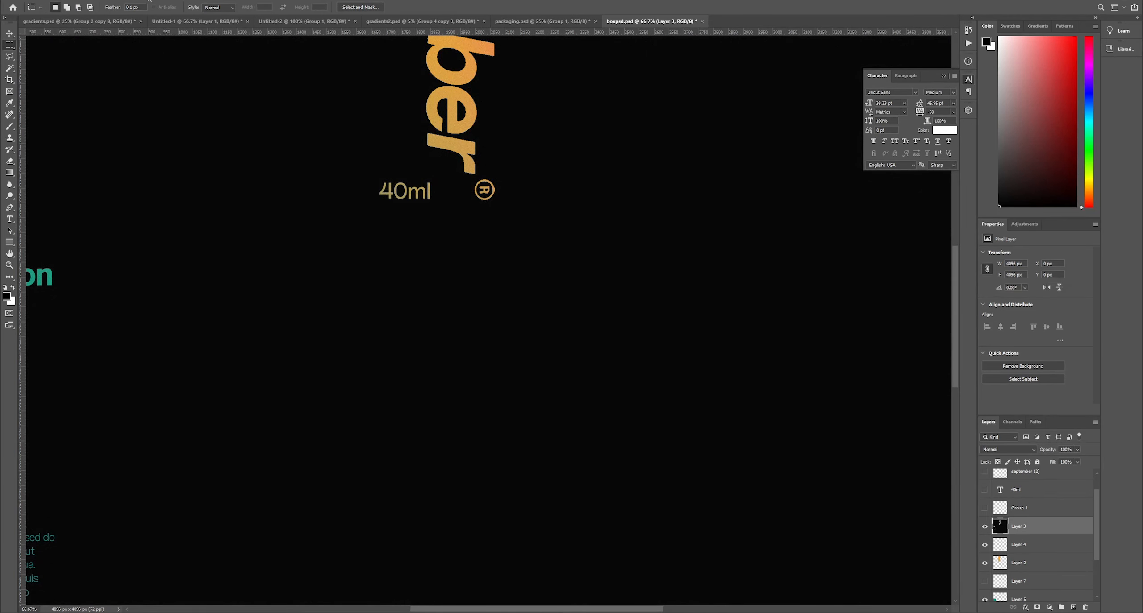
pyautogui.click(150, 0)
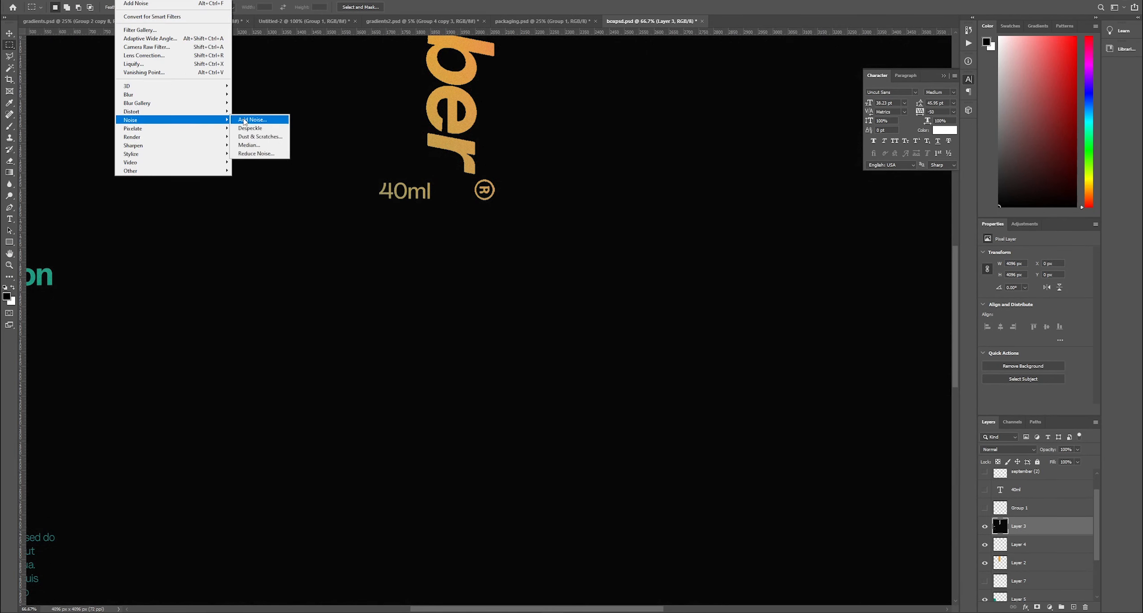
pyautogui.click(245, 121)
pyautogui.click(834, 390)
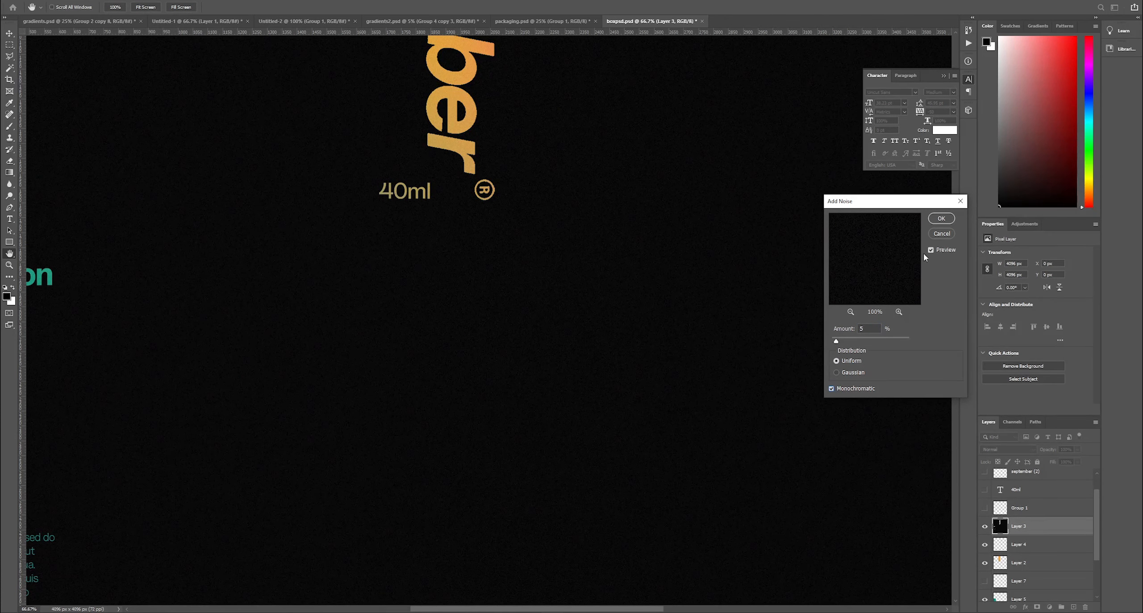
pyautogui.click(941, 219)
pyautogui.hotkey('ctrl', '-')
pyautogui.hotkey('ctrl', '-')
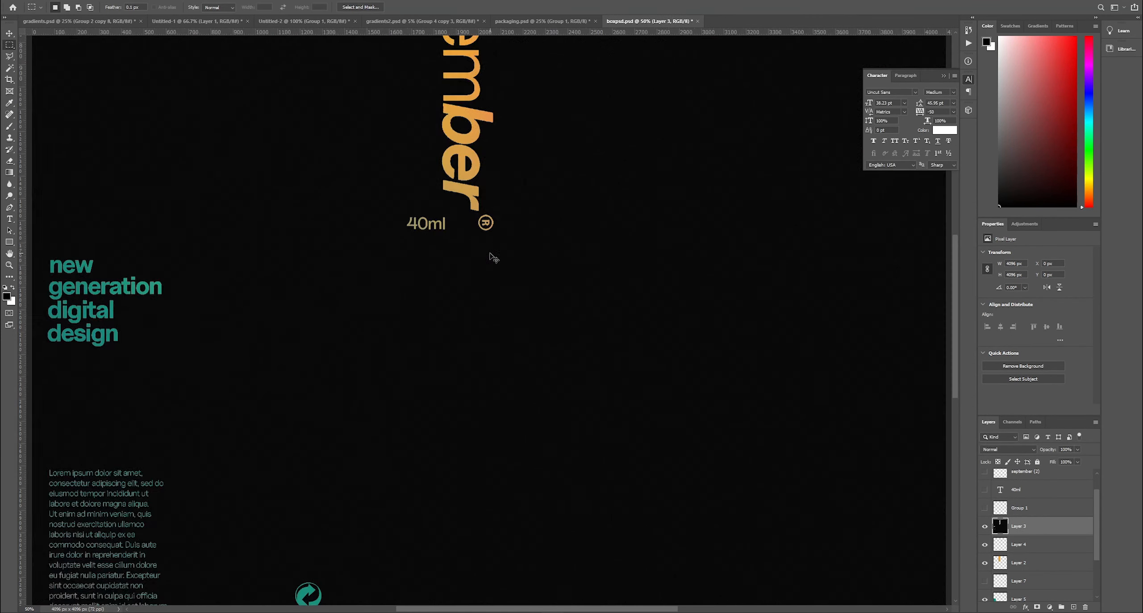
# - Export the finished packaging artwork to the september folder under the name blackpackagin
pyautogui.hotkey('alt', 'f')
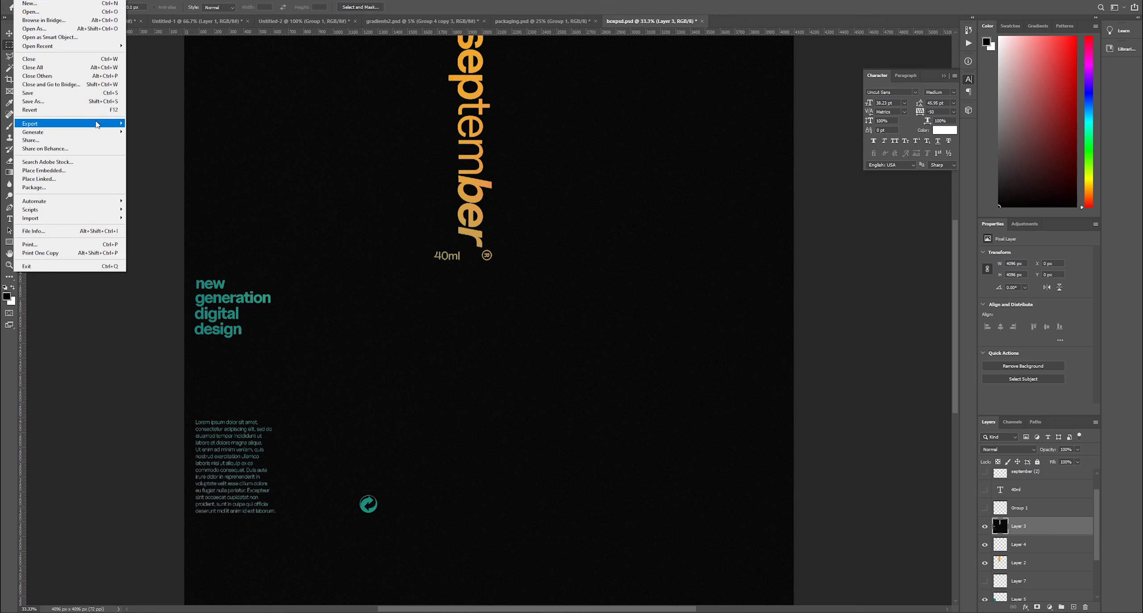
pyautogui.moveTo(99, 124)
pyautogui.click(140, 123)
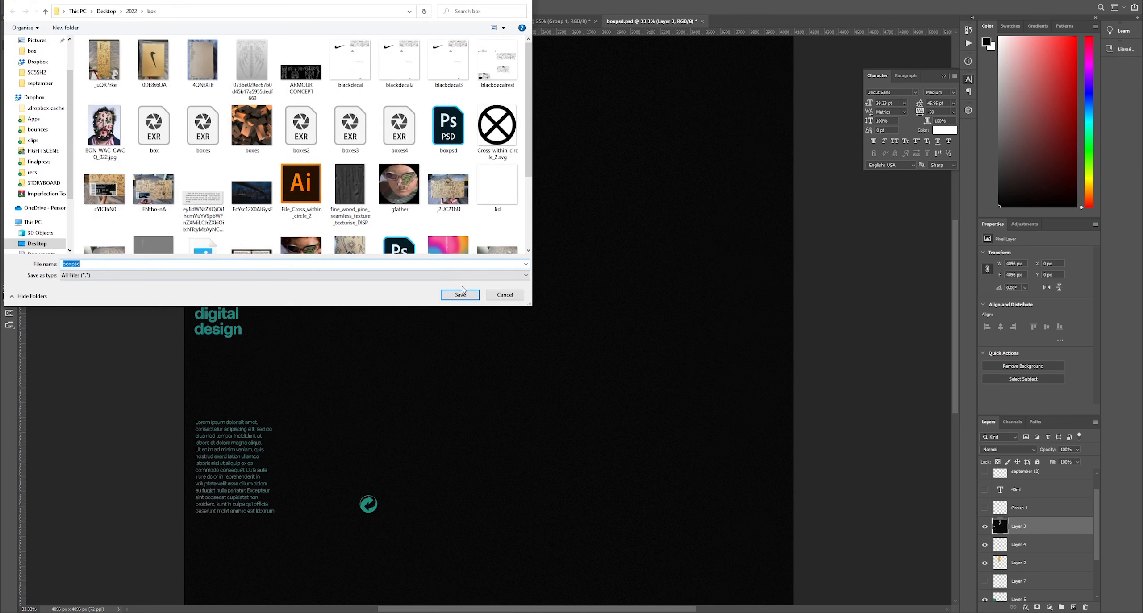
pyautogui.scroll(-2, 203, 197)
pyautogui.scroll(2, 147, 148)
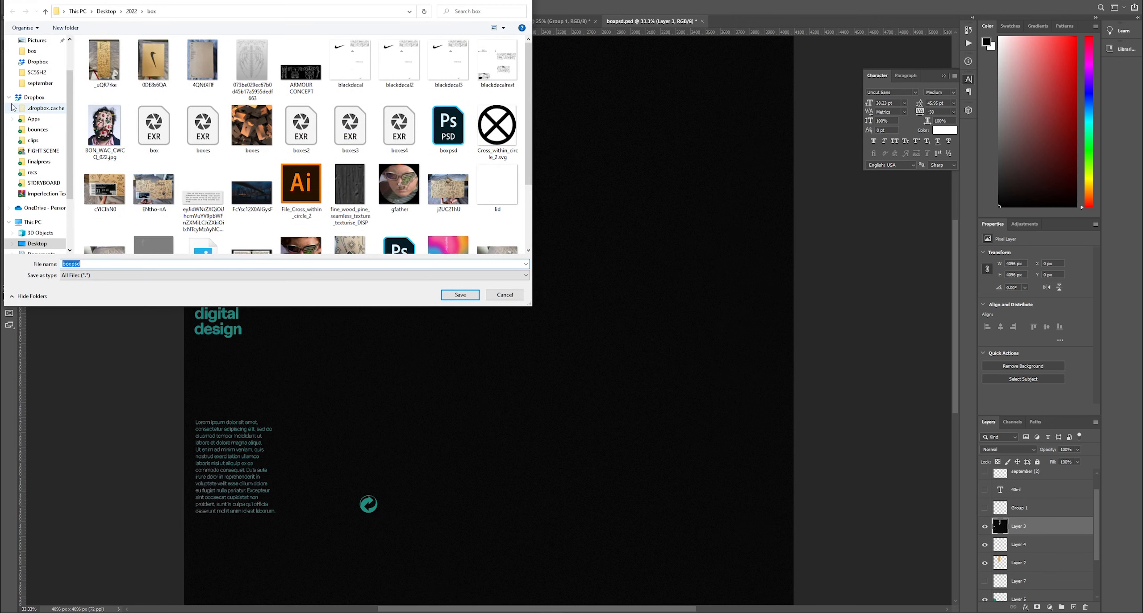
pyautogui.click(40, 84)
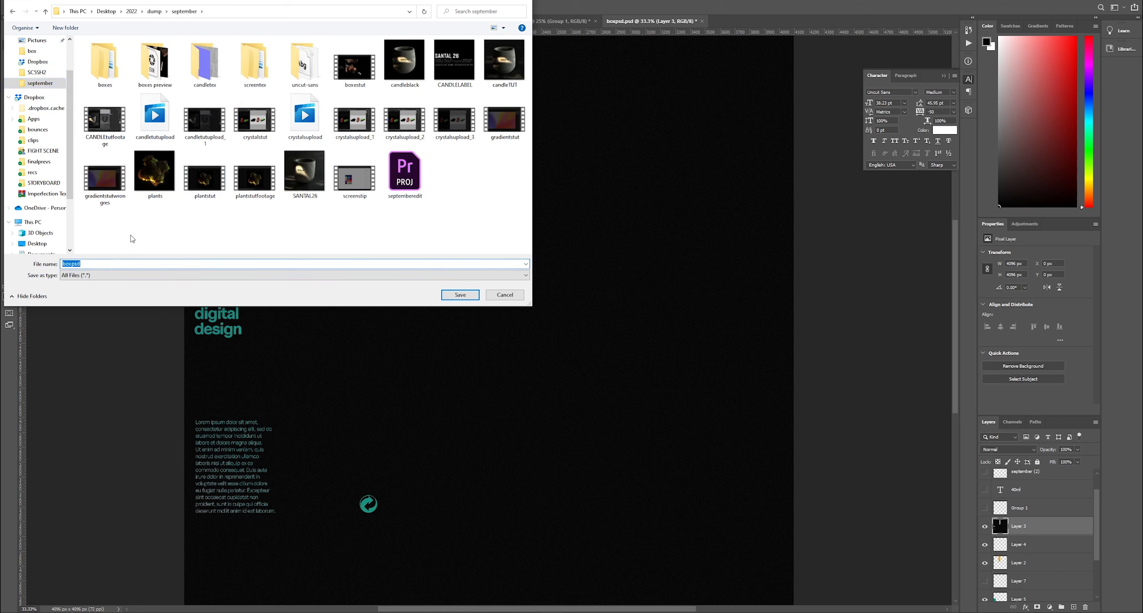
pyautogui.write('blackpackagin')
pyautogui.press('Return')
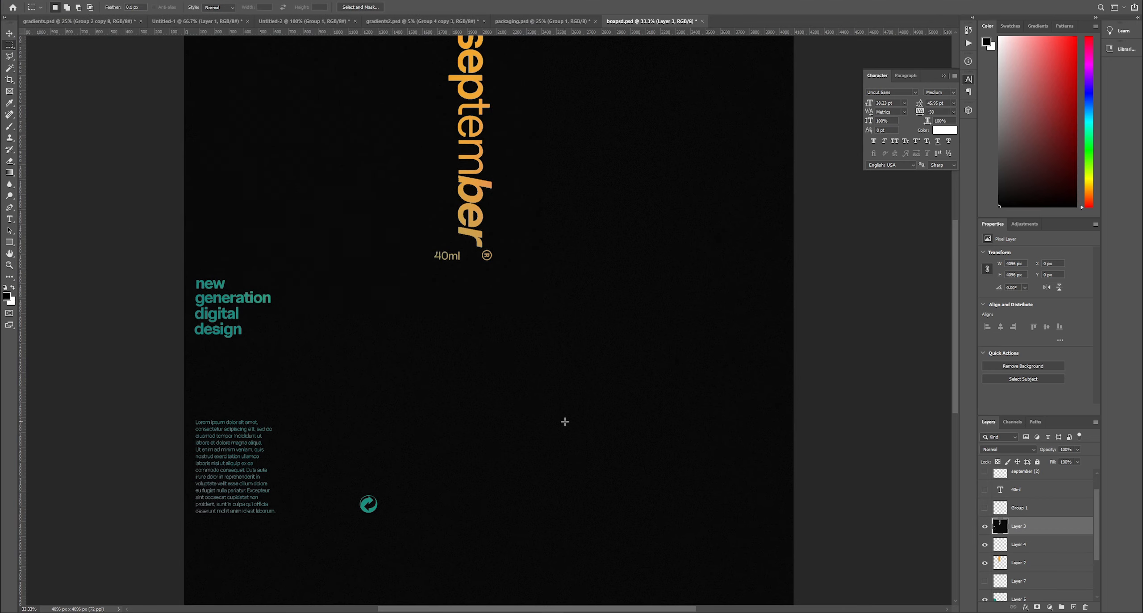
# - Switch to Cinema 4D and delete the Material.001 material tag from the box object
pyautogui.hotkey('ctrl', '-')
pyautogui.hotkey('alt', 'Tab')
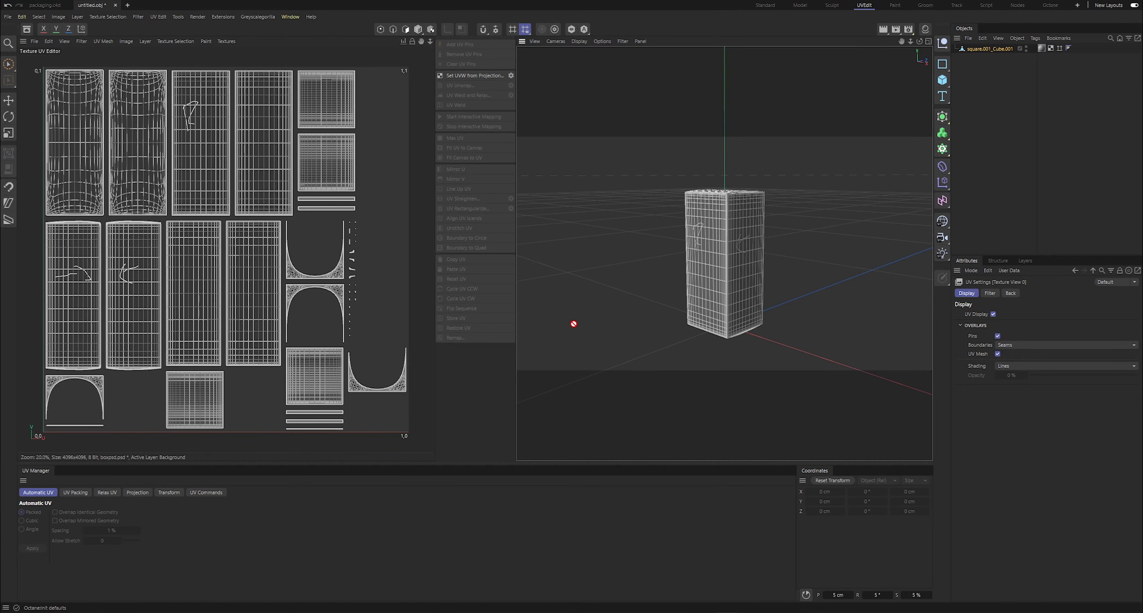
pyautogui.click(1042, 49)
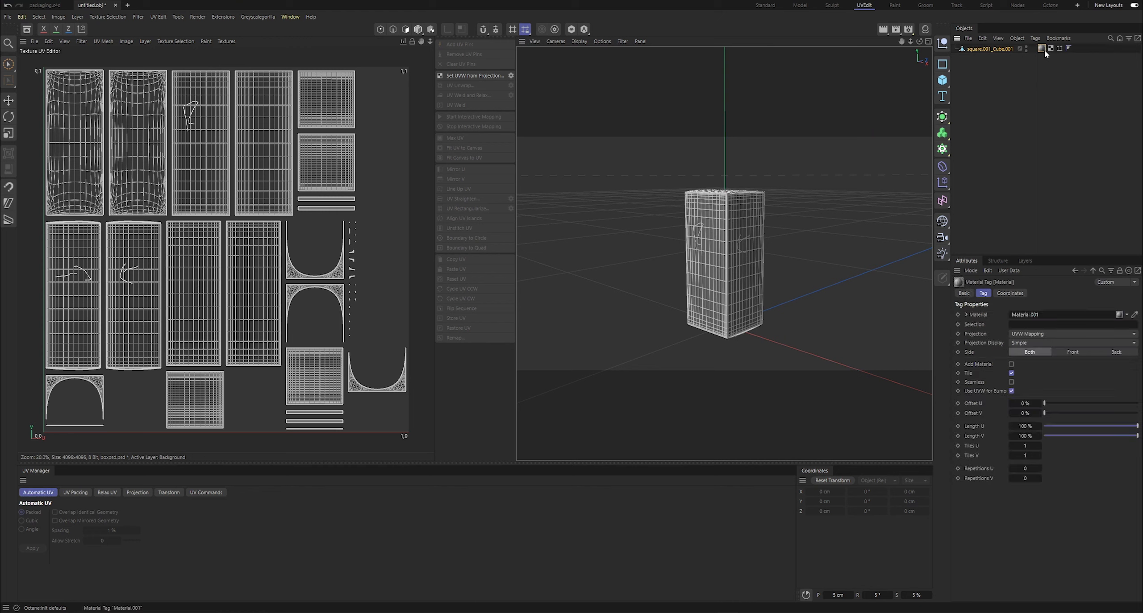
pyautogui.press('Delete')
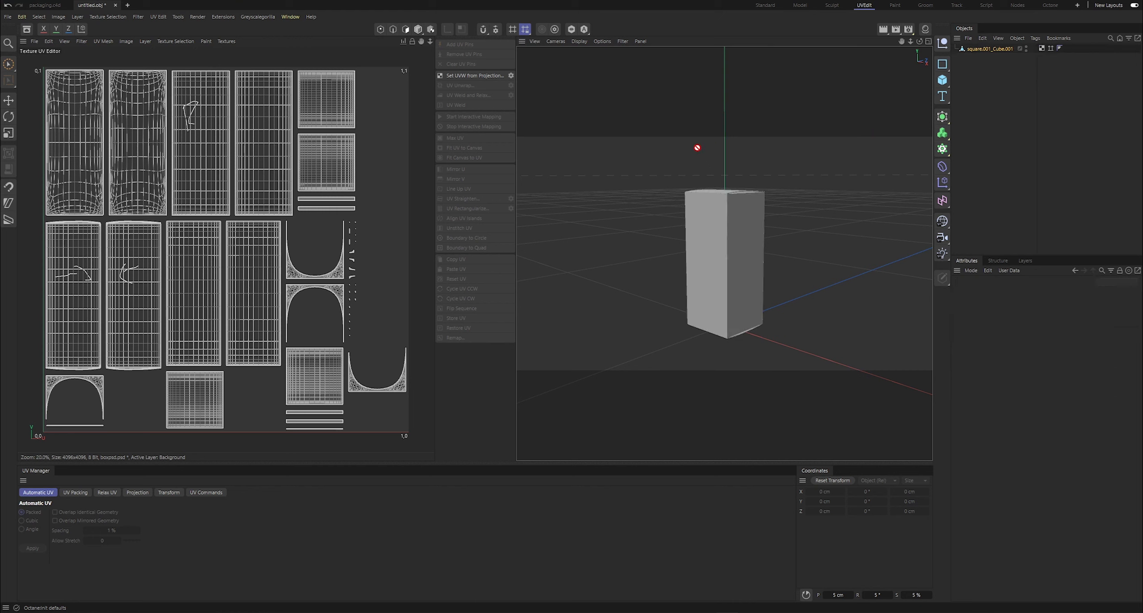
# - Change to the Octane layout and start rendering the box in the Live Viewer
pyautogui.click(1048, 6)
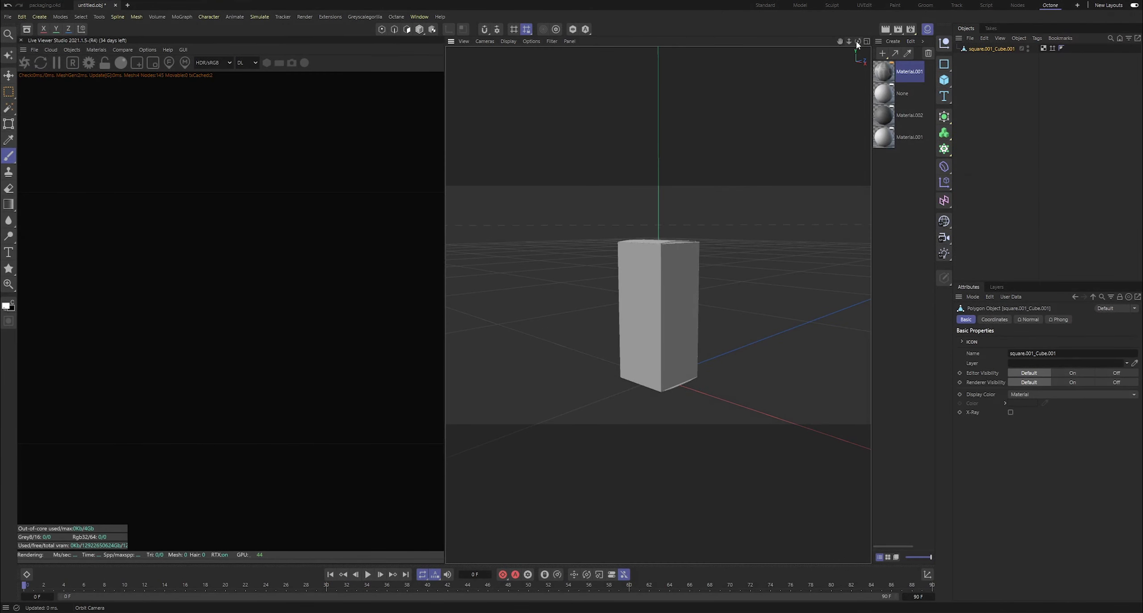
pyautogui.moveTo(858, 41); pyautogui.dragTo(835, 42)
pyautogui.click(25, 63)
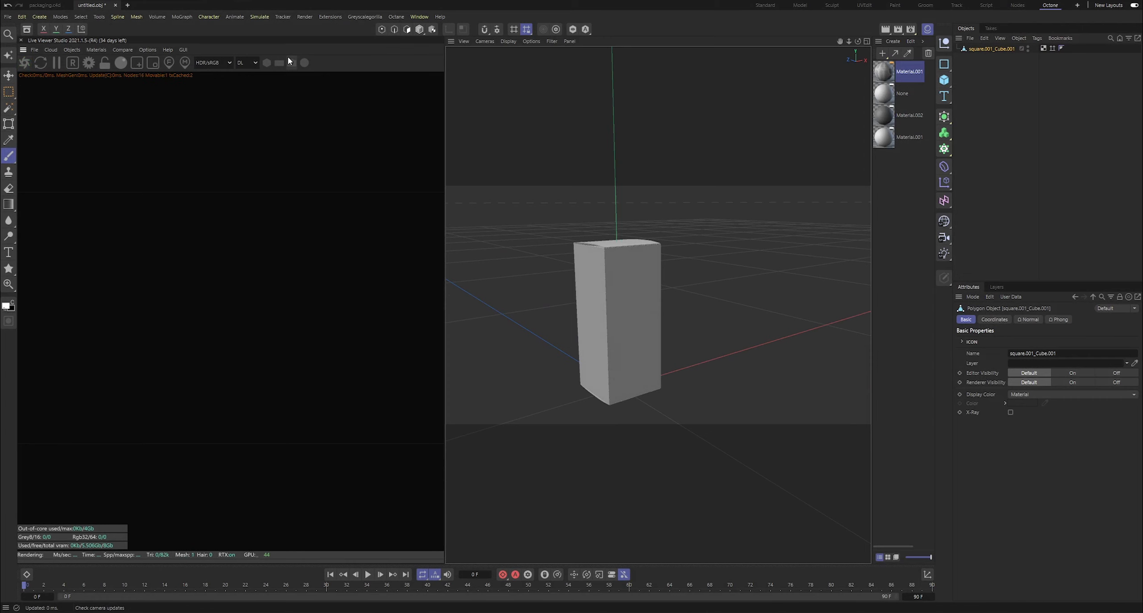
# - Set the Live Viewer's colour space to ACEScg and its render kernel to path tracing (PT)
pyautogui.click(219, 63)
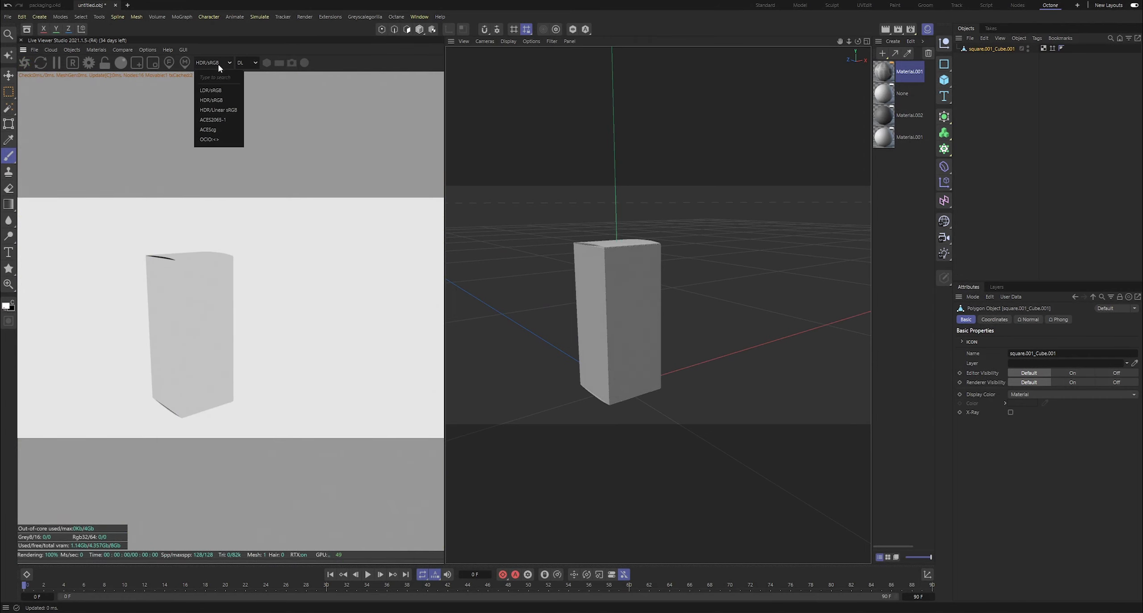
pyautogui.click(218, 130)
pyautogui.click(246, 63)
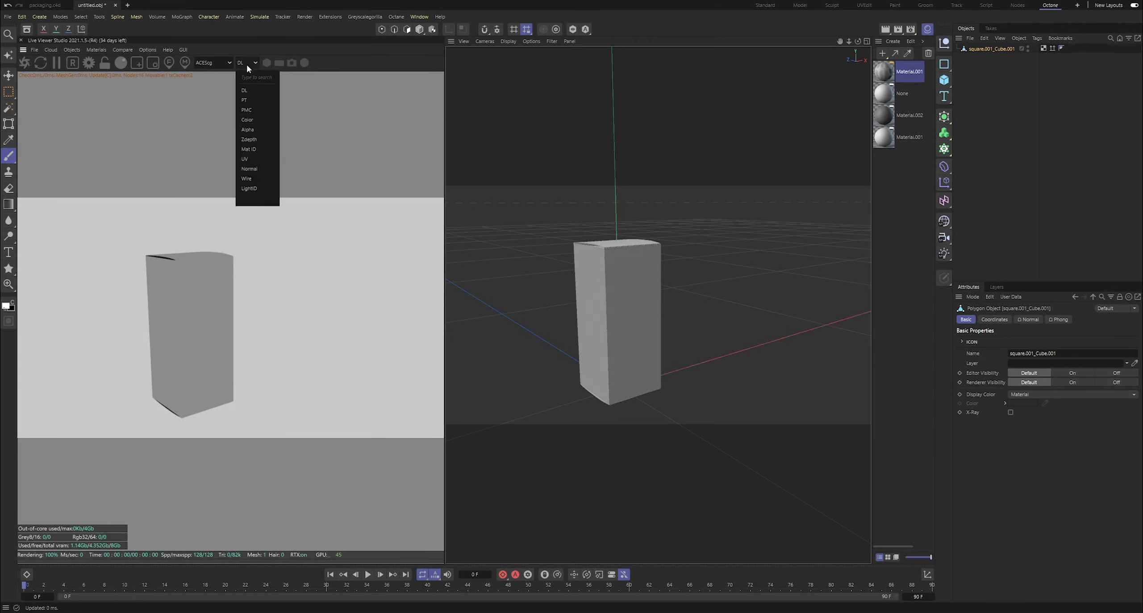
pyautogui.click(245, 101)
# - Set the path tracing kernel's max samples to 2048 and GI clamp to 16 in the Octane settings
pyautogui.click(89, 63)
pyautogui.moveTo(65, 2); pyautogui.dragTo(440, 118)
pyautogui.write('2048.')
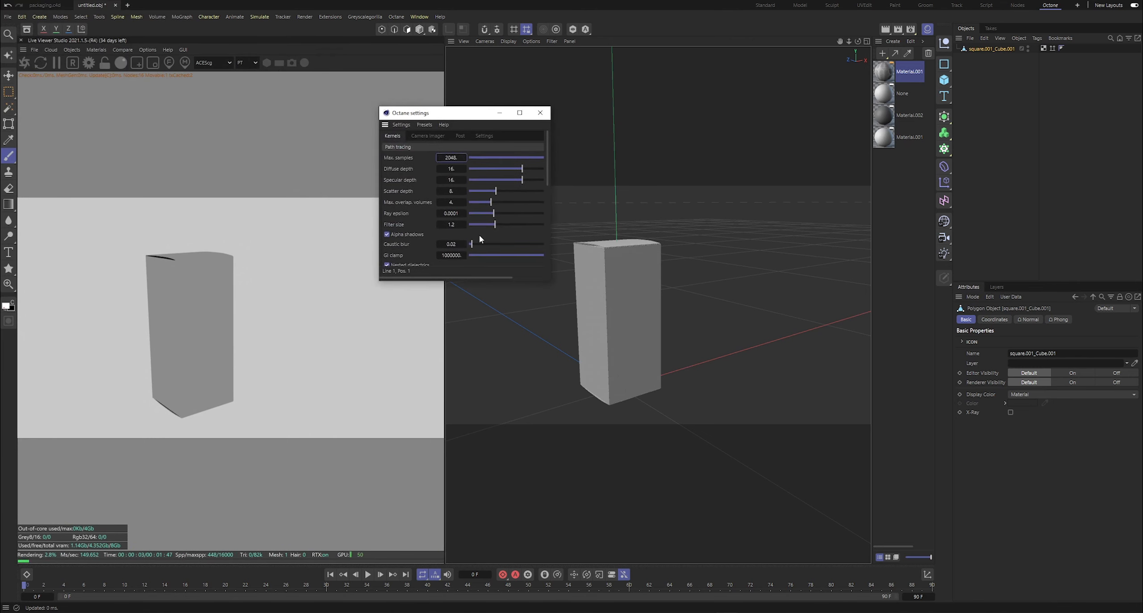
pyautogui.press('Return')
pyautogui.write('1')
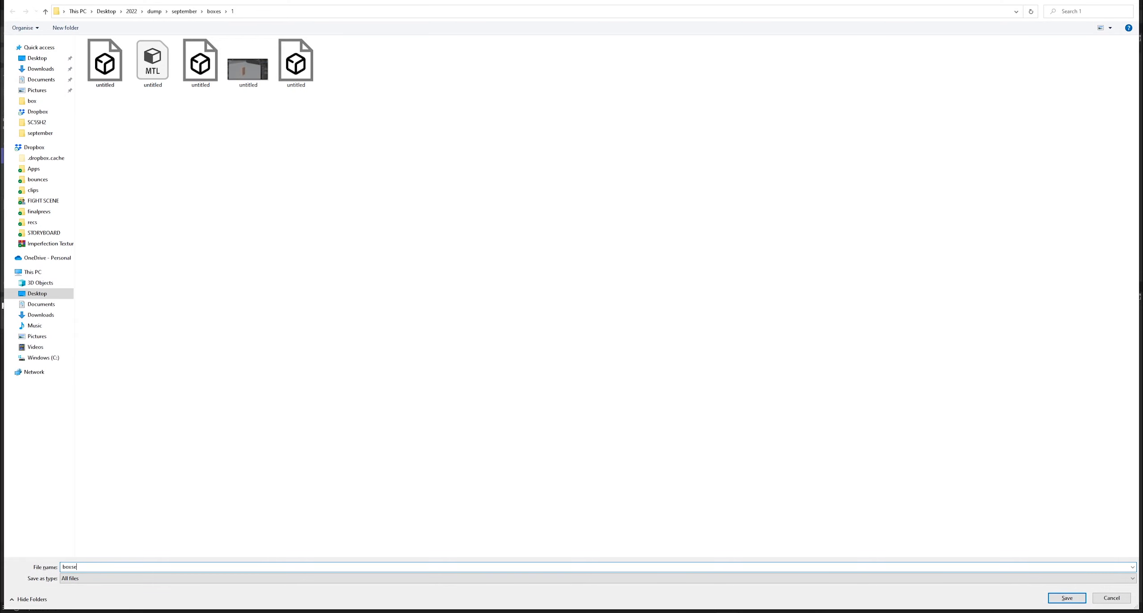
# - Save the project as boxsetup.c4d in the boxes folder's subfolder 1 and close the Octane settings
pyautogui.press('Return')
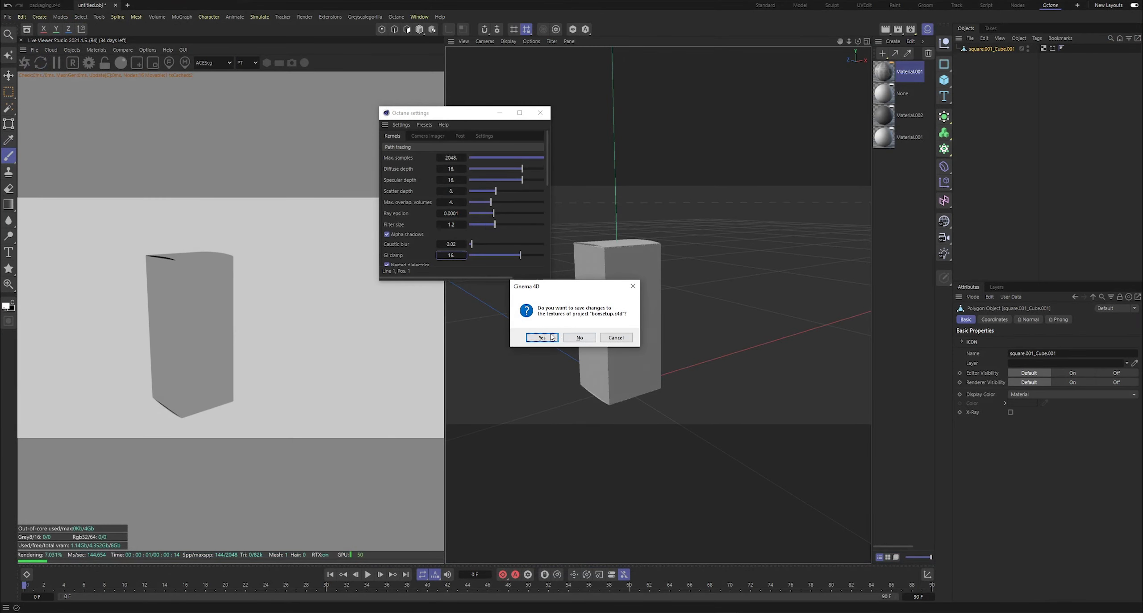
pyautogui.click(586, 338)
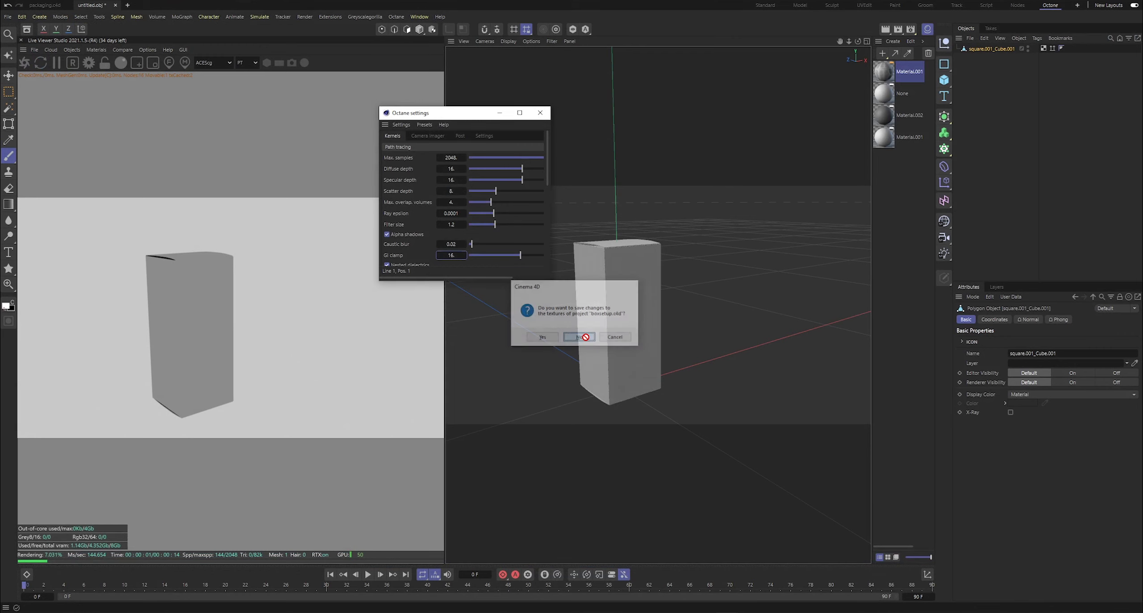
pyautogui.click(541, 113)
pyautogui.click(970, 175)
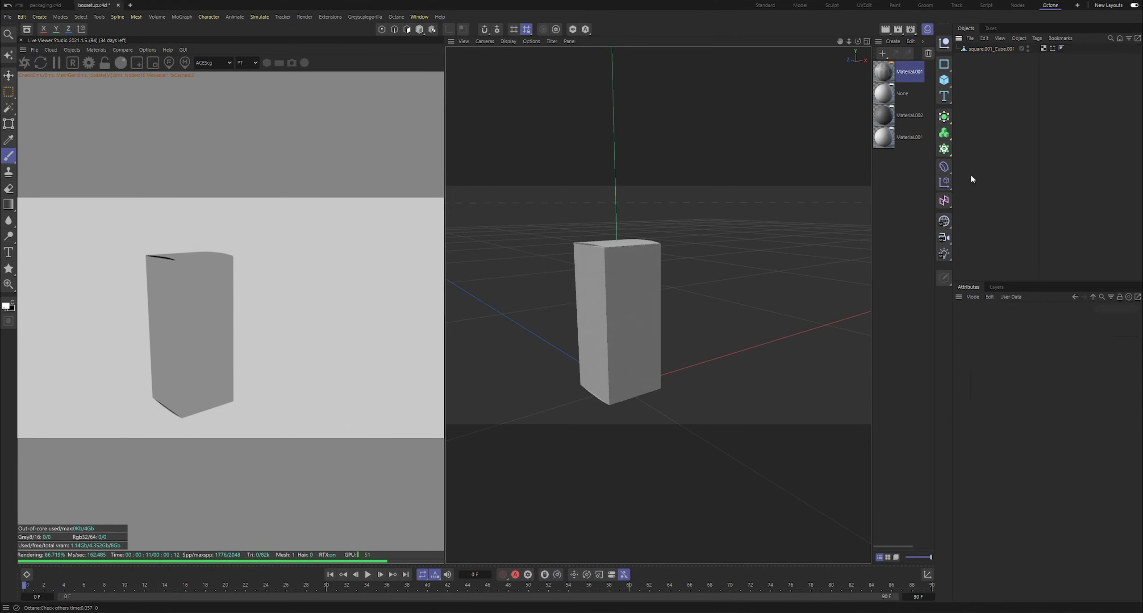
pyautogui.hotkey('ctrl', 's')
pyautogui.click(548, 338)
# - Delete the Material.001 that holds the boxpsd.psd texture, saving the texture changes, and save the project
pyautogui.moveTo(859, 41); pyautogui.dragTo(869, 49)
pyautogui.click(884, 72)
pyautogui.hotkey('ctrl', 's')
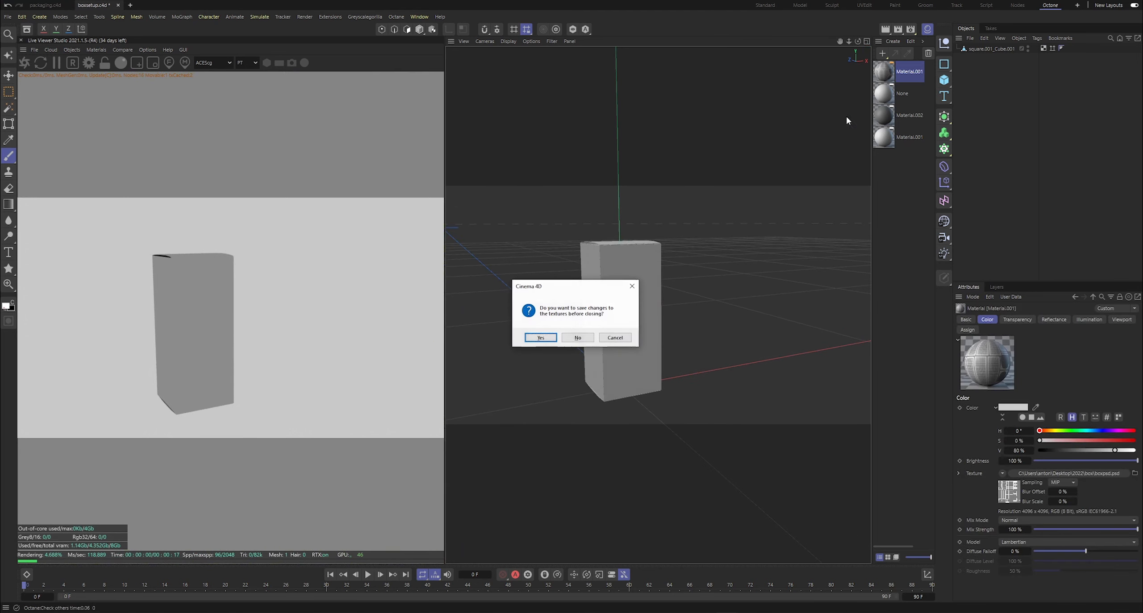
pyautogui.click(538, 339)
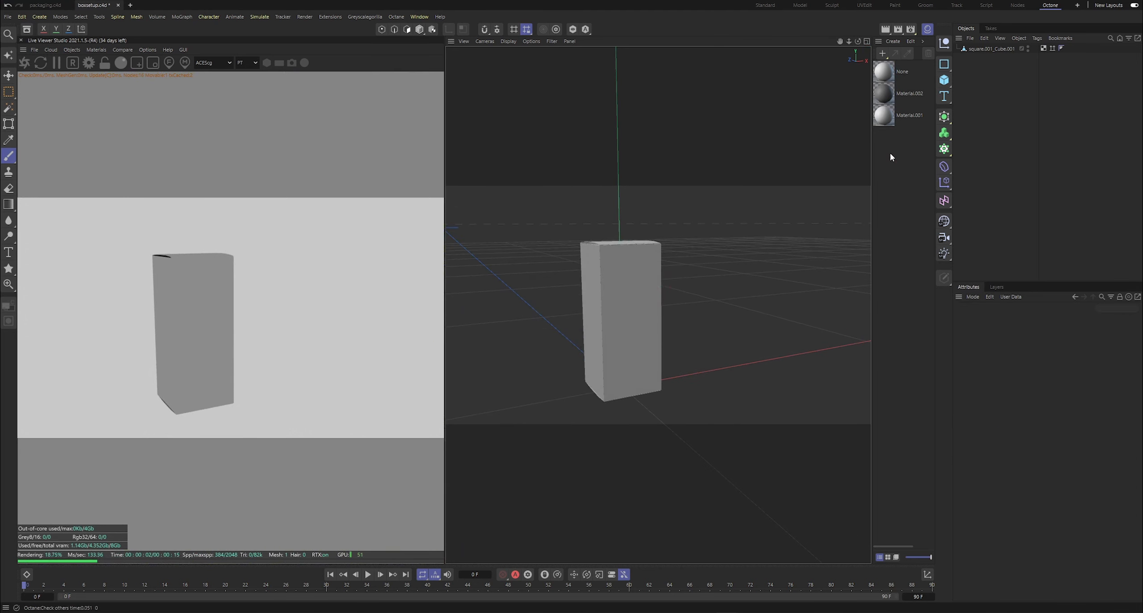
pyautogui.hotkey('ctrl', 's')
# - Add an Octane HDRI environment to the scene and open its image texture settings
pyautogui.moveTo(856, 41)
pyautogui.mouseDown()
pyautogui.moveTo(838, 42)
pyautogui.moveTo(855, 28)
pyautogui.mouseUp()
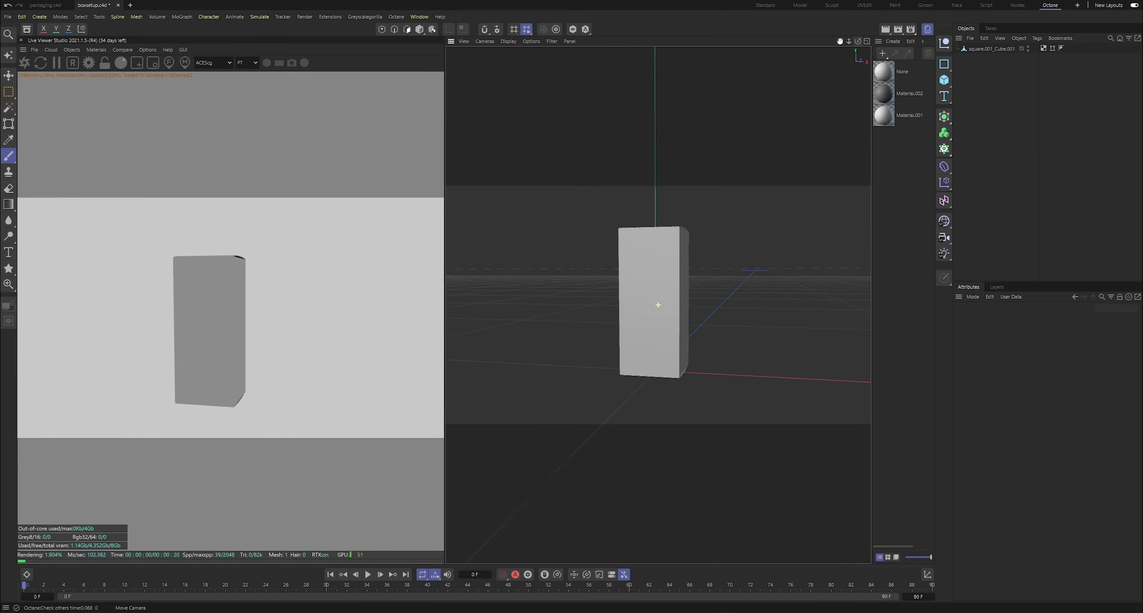
pyautogui.click(71, 49)
pyautogui.click(89, 84)
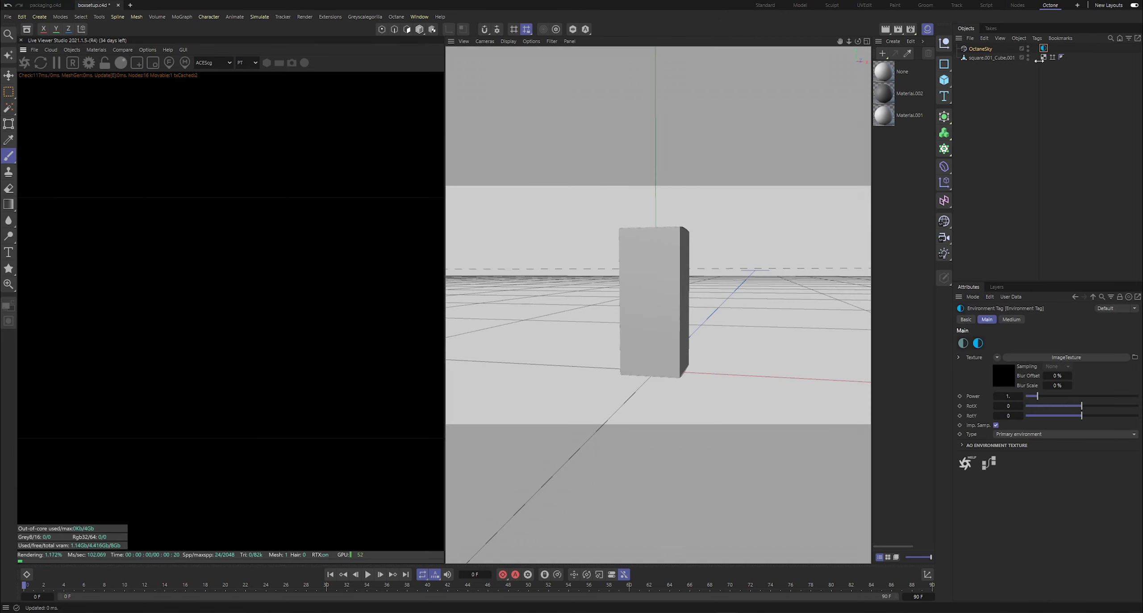
pyautogui.click(1011, 376)
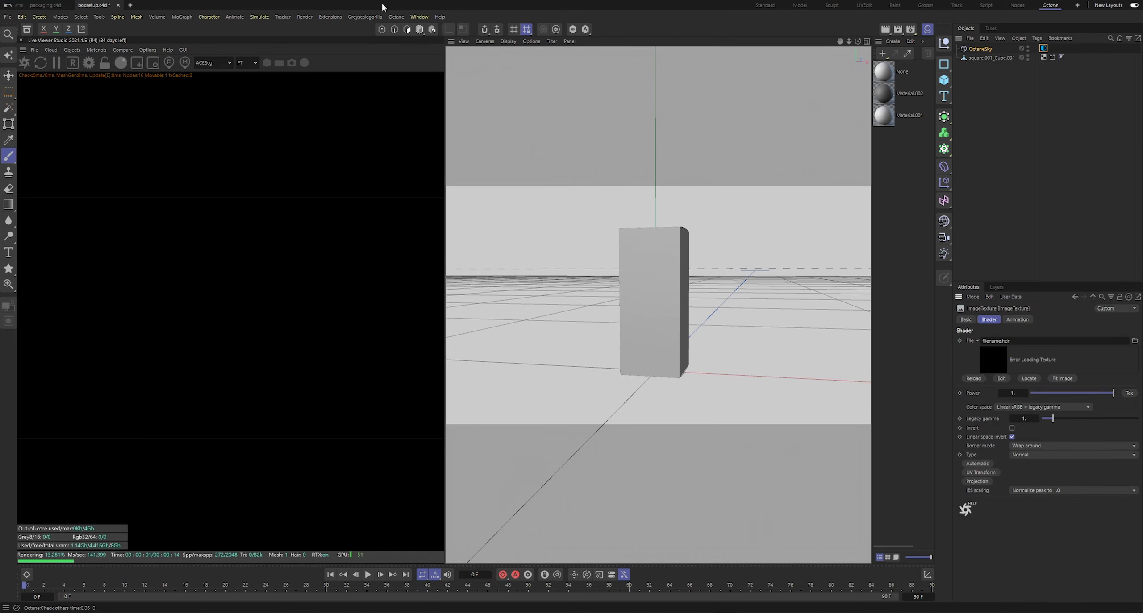
# - Look through the Greyscalegorilla Plus Library, close it and select the OctaneSky object
pyautogui.click(365, 16)
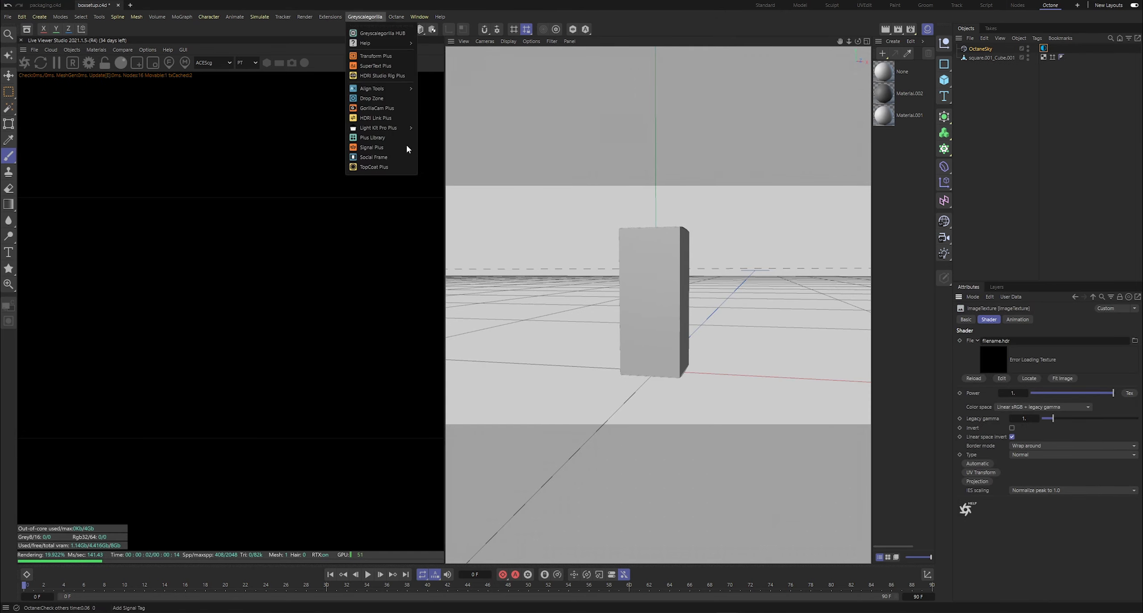
pyautogui.click(373, 138)
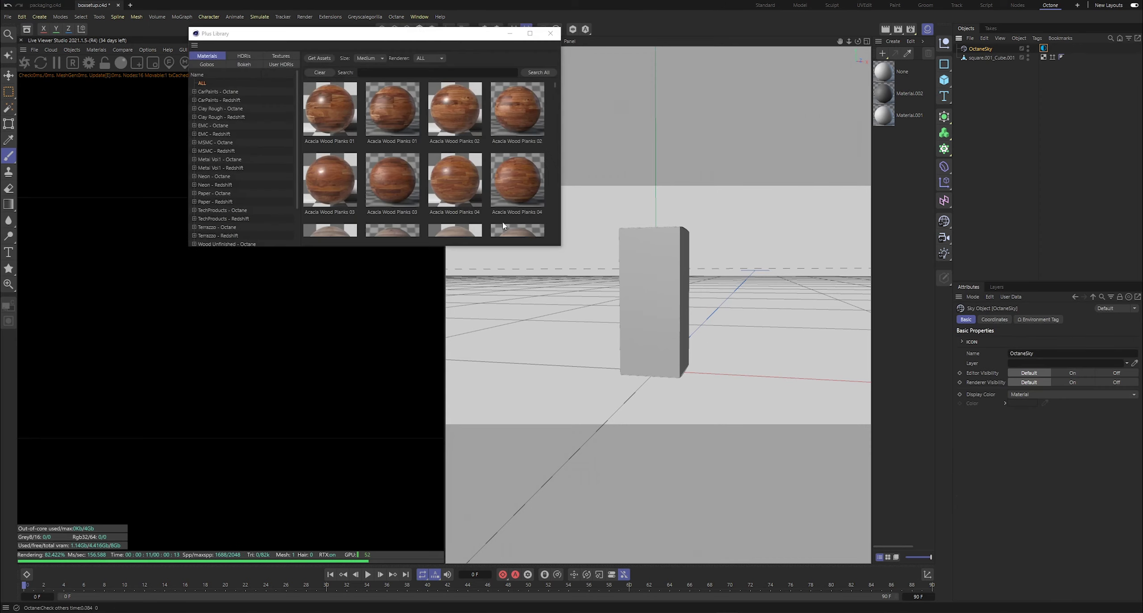
pyautogui.click(550, 34)
pyautogui.click(1033, 97)
pyautogui.click(979, 49)
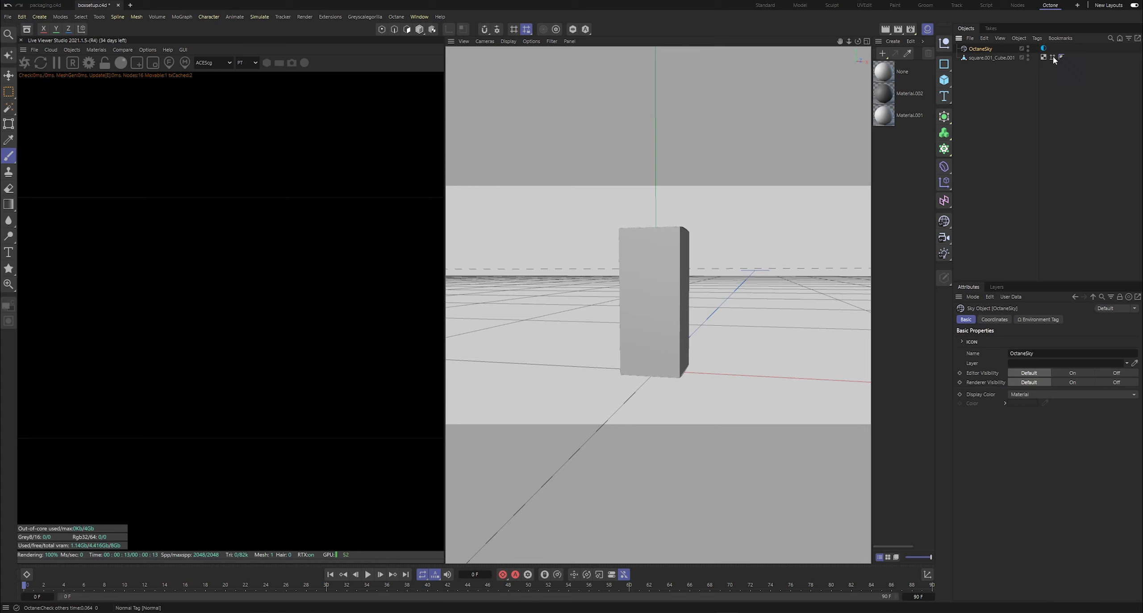
# - Load HDRI STUDIO vol2 001 from the Plus Library's Pro Studios HDRIs into the sky's image texture and set its color space to ACEScg
pyautogui.click(1043, 48)
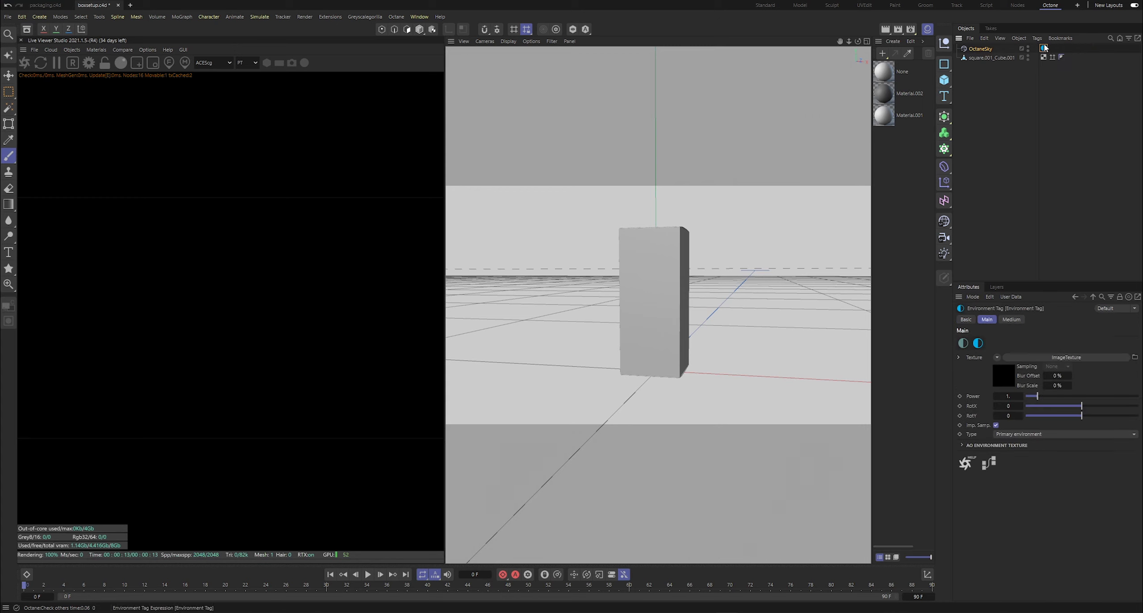
pyautogui.click(365, 17)
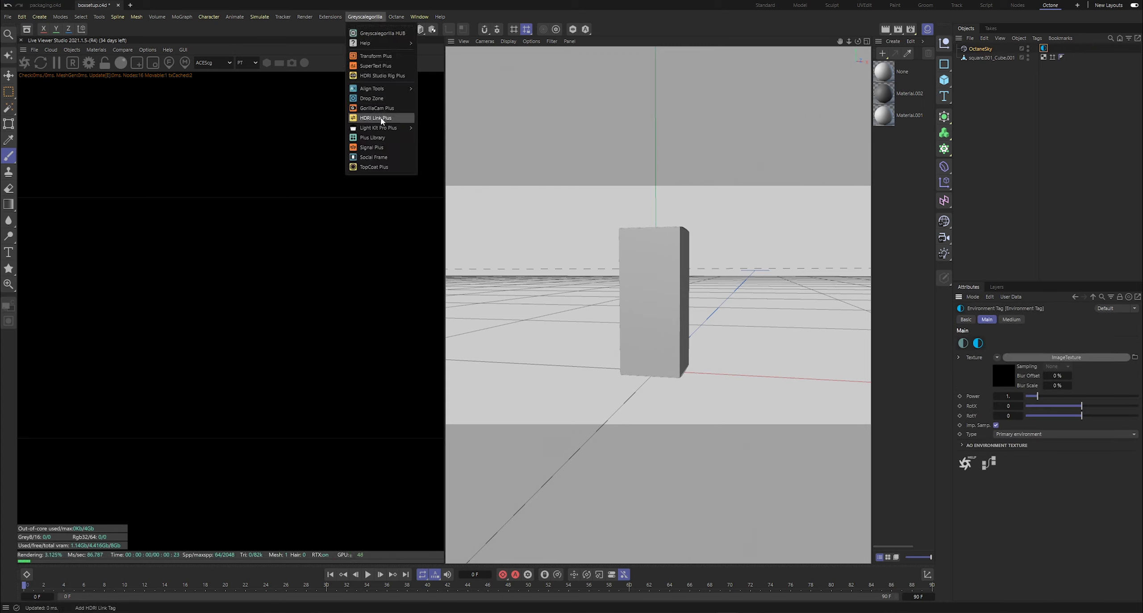
pyautogui.click(378, 114)
pyautogui.click(417, 151)
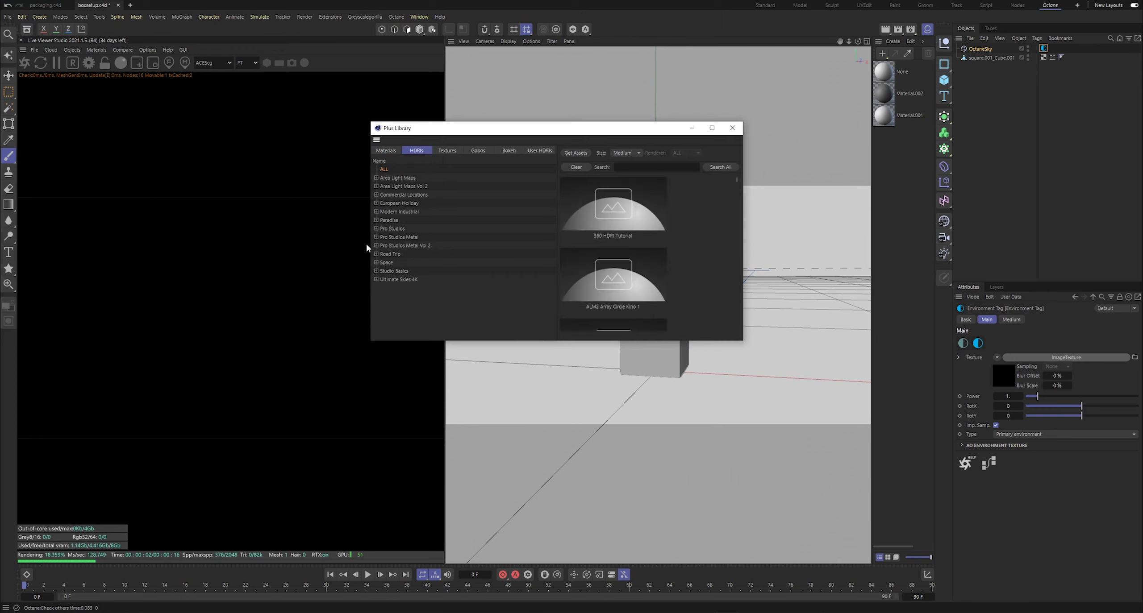
pyautogui.click(389, 229)
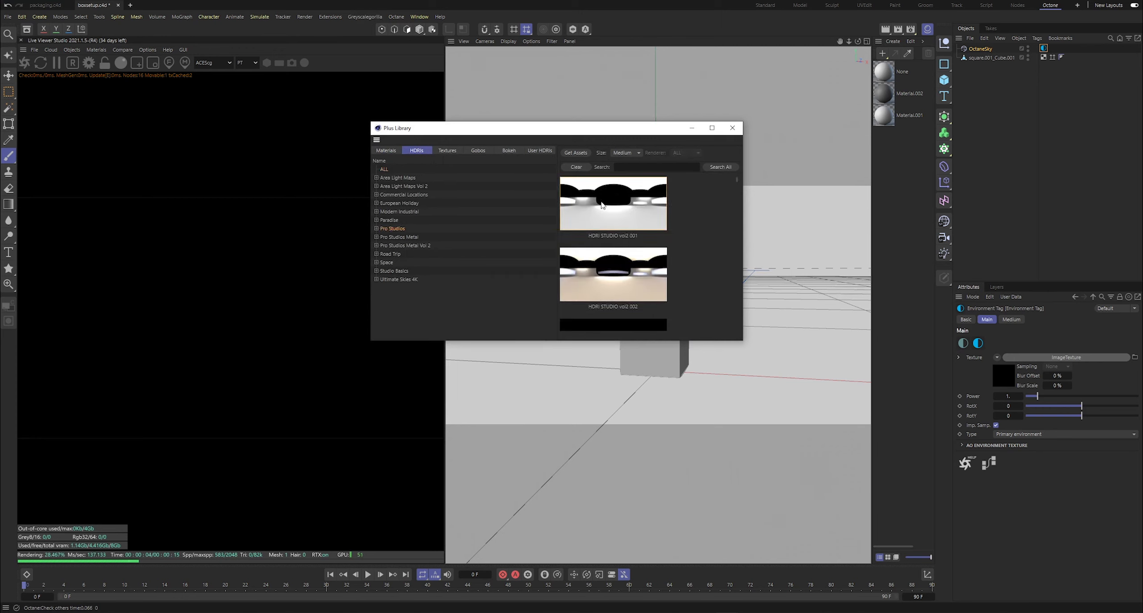
pyautogui.moveTo(1011, 382); pyautogui.dragTo(1009, 382)
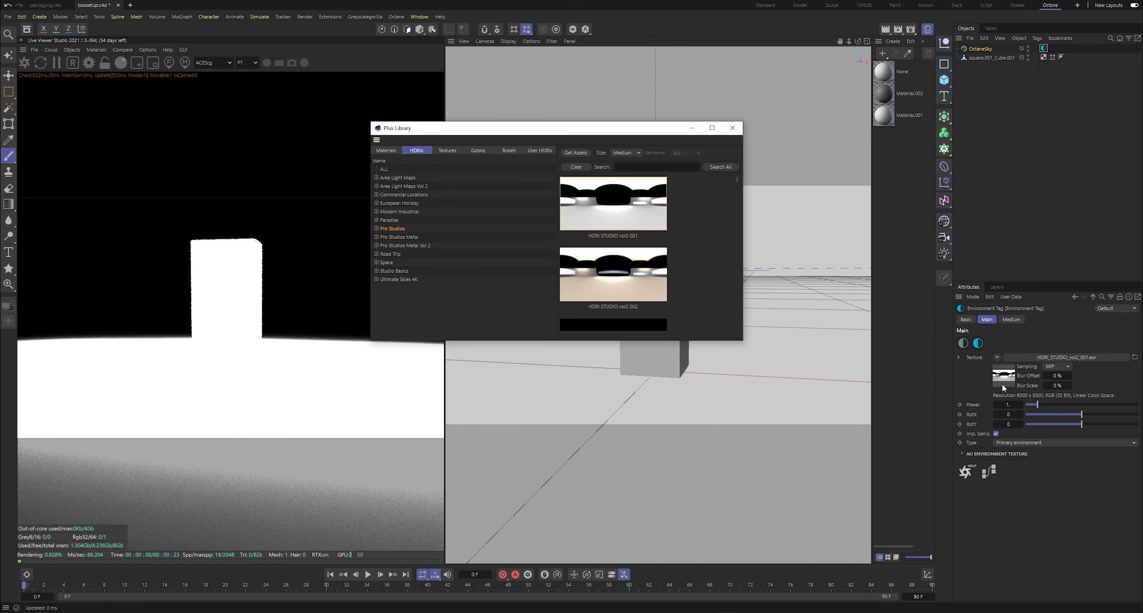
pyautogui.click(994, 376)
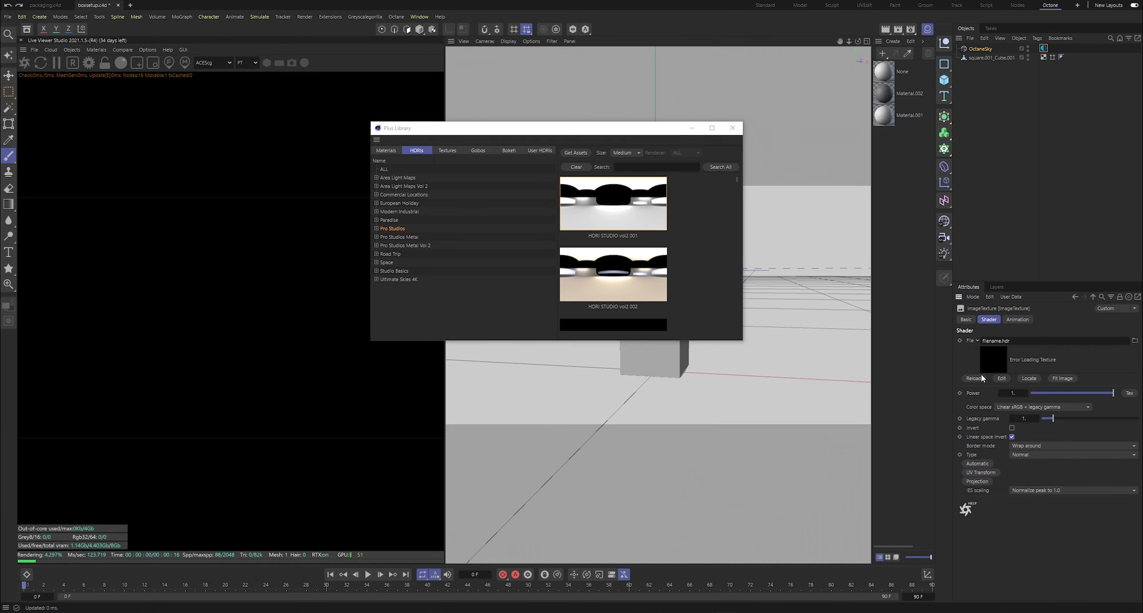
pyautogui.moveTo(592, 213); pyautogui.dragTo(1012, 389)
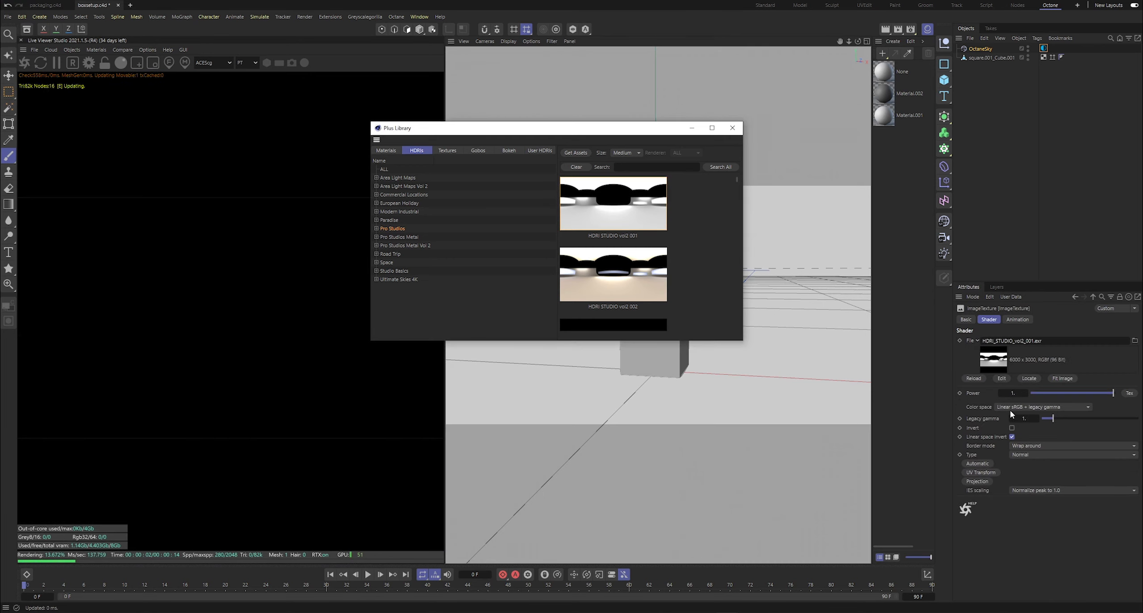
pyautogui.click(1009, 407)
pyautogui.click(1012, 458)
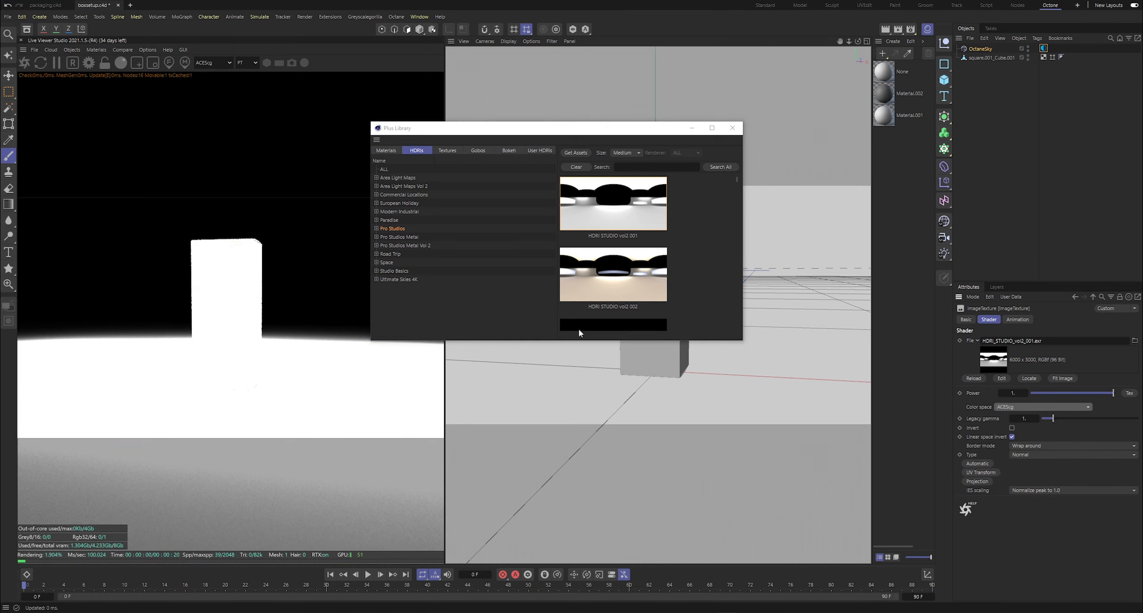
# - Look through more Pro Studios HDRIs and lower the sky environment's power to about 0.45
pyautogui.scroll(-4, 617, 253)
pyautogui.scroll(2, 817, 310)
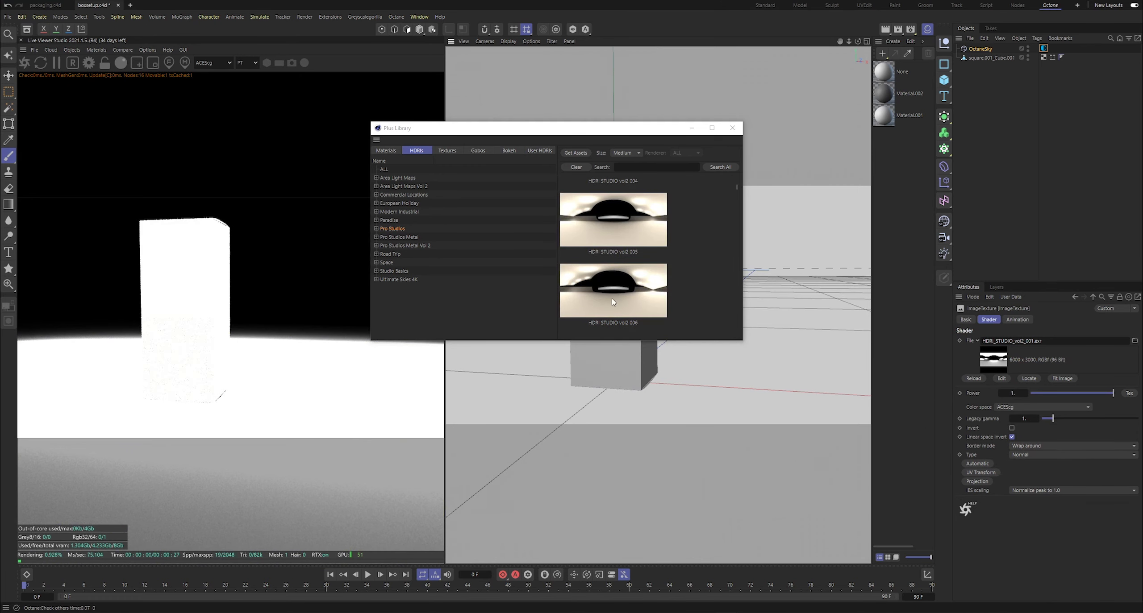
pyautogui.scroll(-9, 614, 299)
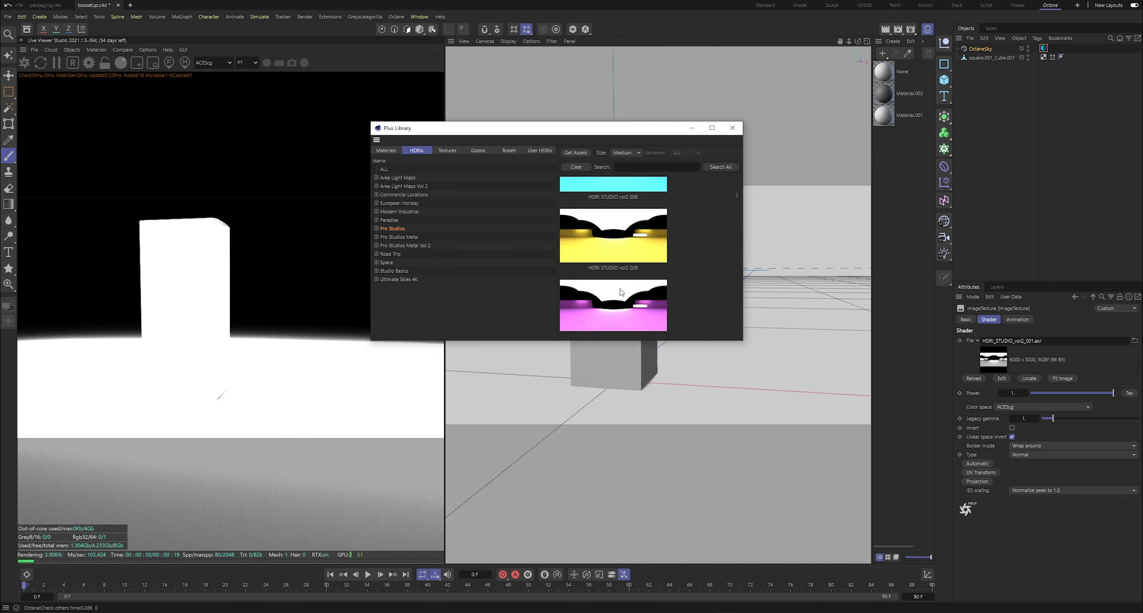
pyautogui.click(1044, 47)
pyautogui.moveTo(1034, 397); pyautogui.dragTo(1032, 397)
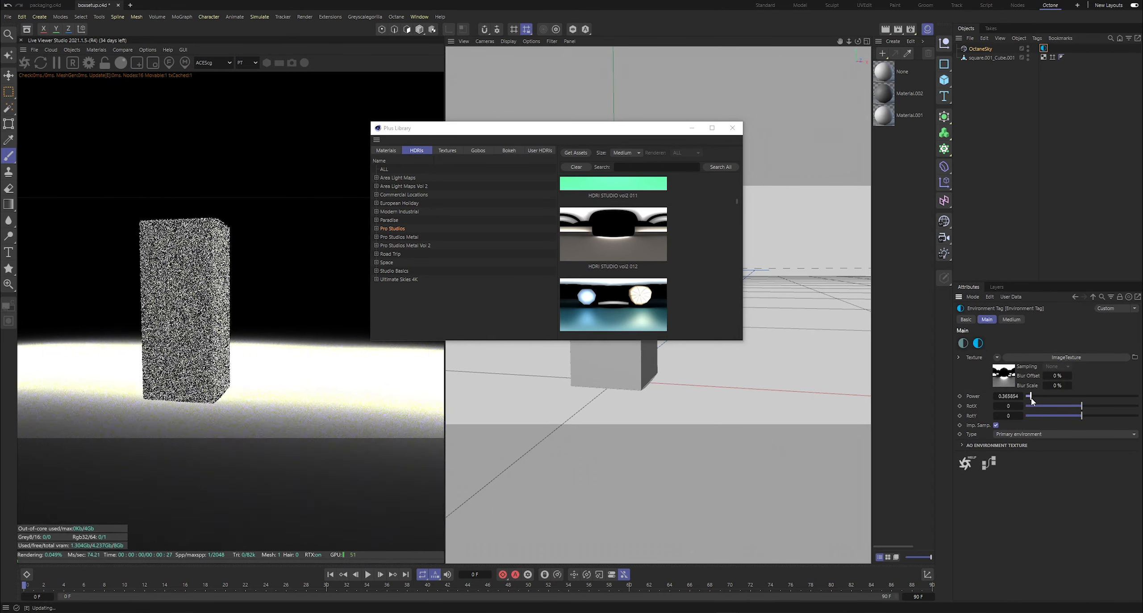
# - Replace the sky's image texture with GSG ProStudiosMetal Vol2 12 Env from the Pro Studios Metal Vol 2 HDRIs
pyautogui.click(393, 238)
pyautogui.click(402, 246)
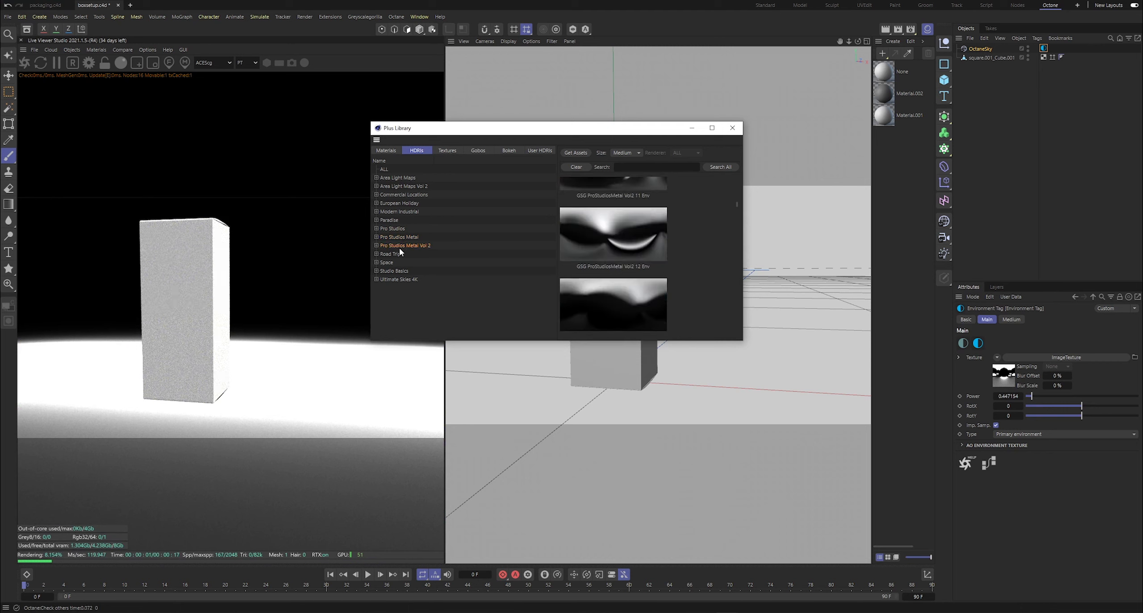
pyautogui.click(998, 379)
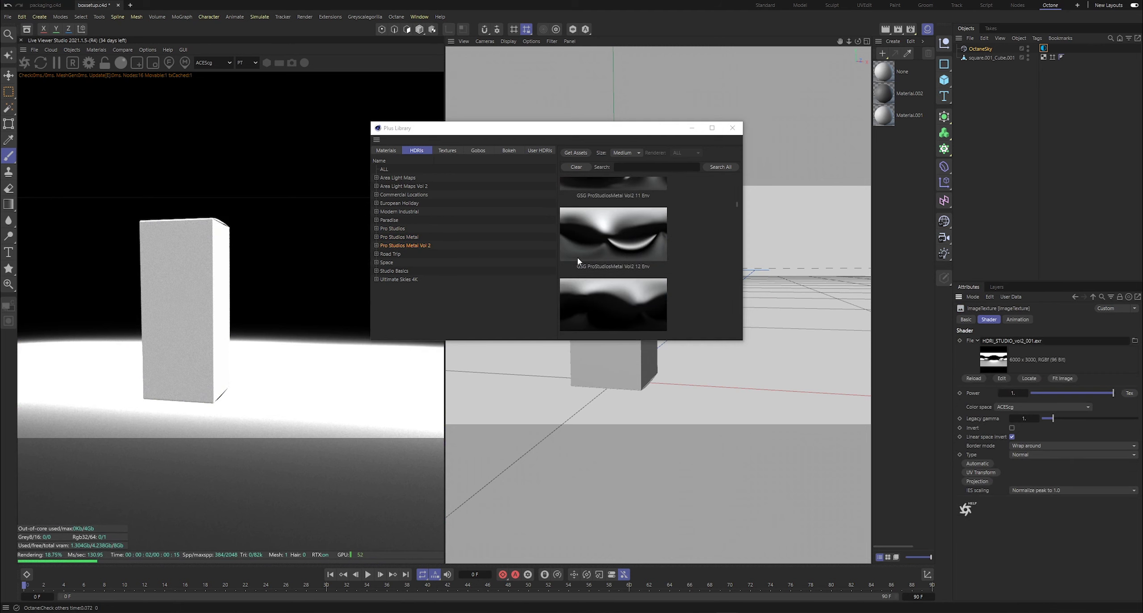
pyautogui.moveTo(579, 261); pyautogui.dragTo(995, 366)
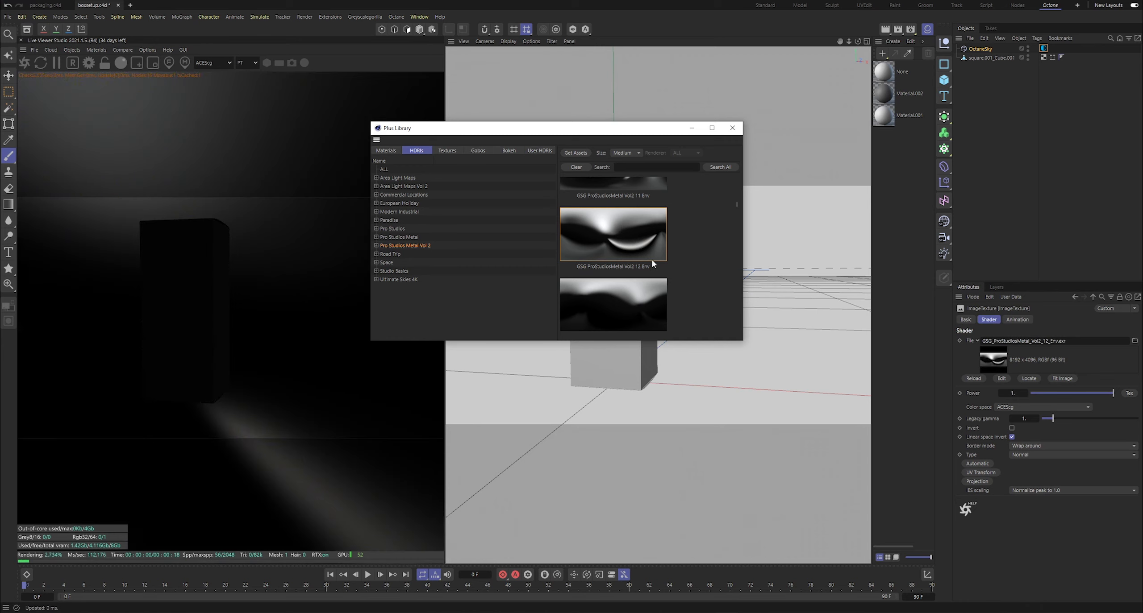
pyautogui.scroll(-3, 652, 264)
# - Try the sky environment's power at 1 and raise it to about 3.66
pyautogui.click(981, 50)
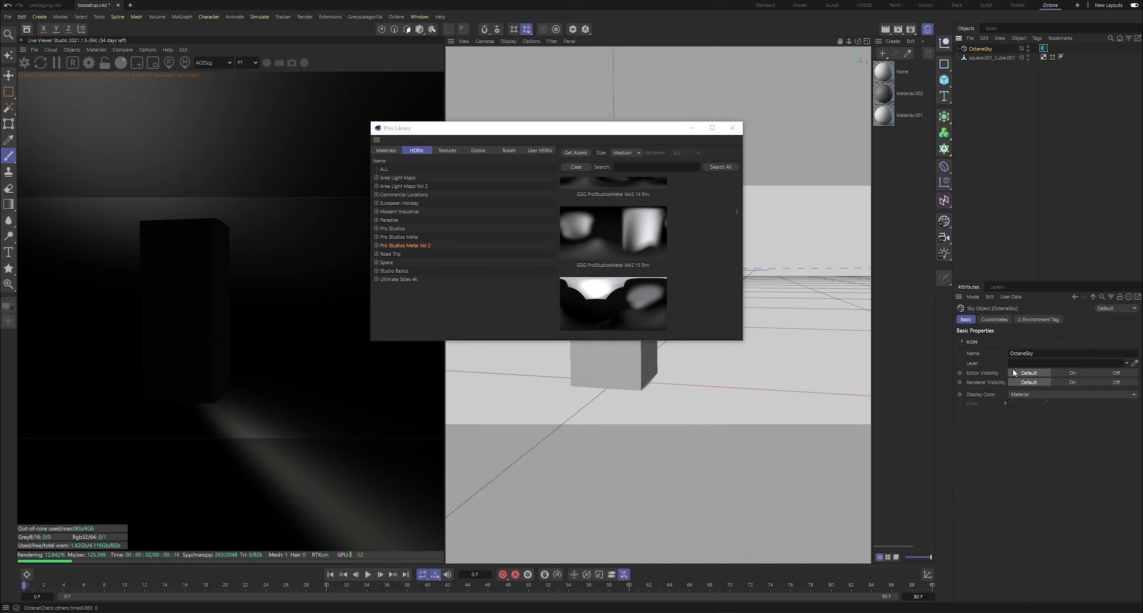
pyautogui.click(1044, 48)
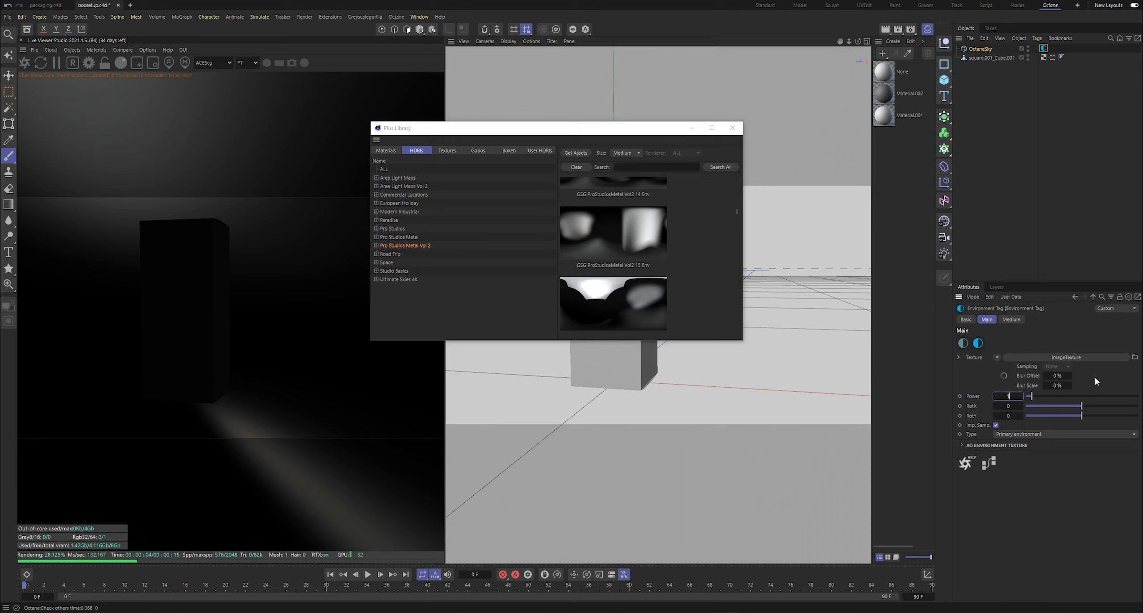
pyautogui.write('1')
pyautogui.press('Return')
pyautogui.moveTo(1048, 396)
pyautogui.mouseDown()
pyautogui.moveTo(1138, 396)
pyautogui.moveTo(1068, 407)
pyautogui.mouseUp()
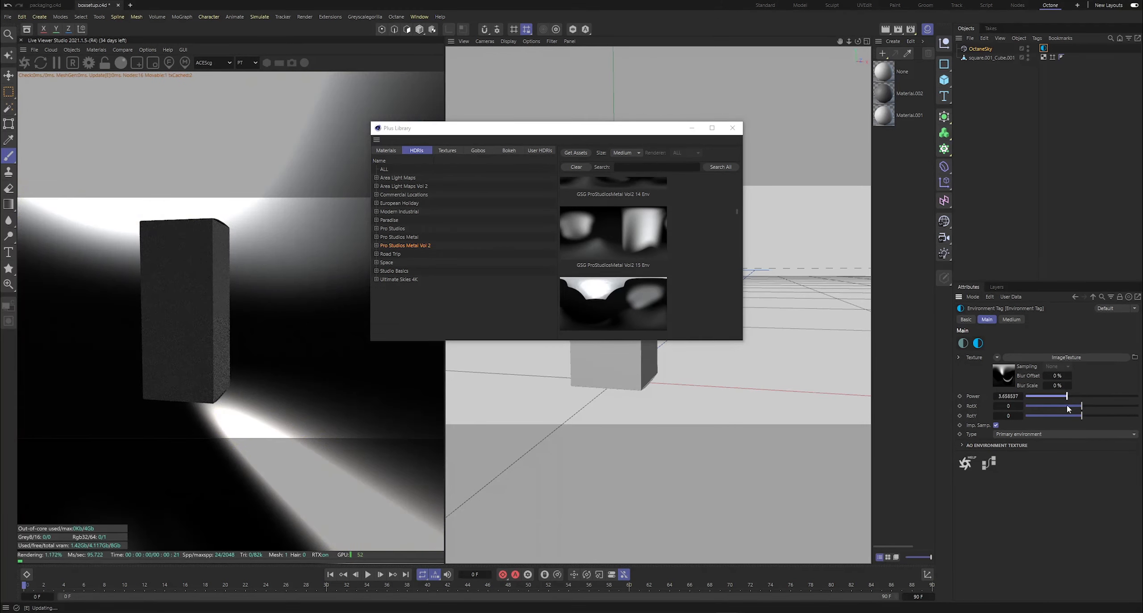
# - Look through further Pro Studios Metal Vol 2 HDRIs and set the sky environment's power to 1
pyautogui.scroll(-5, 583, 259)
pyautogui.scroll(-3, 610, 270)
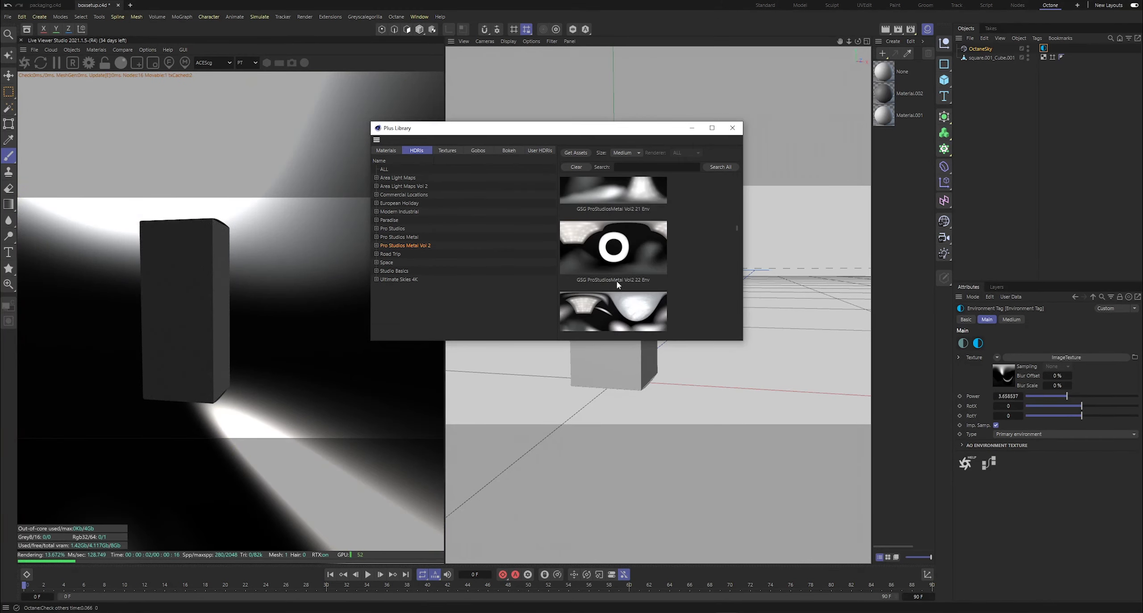
pyautogui.scroll(-5, 603, 269)
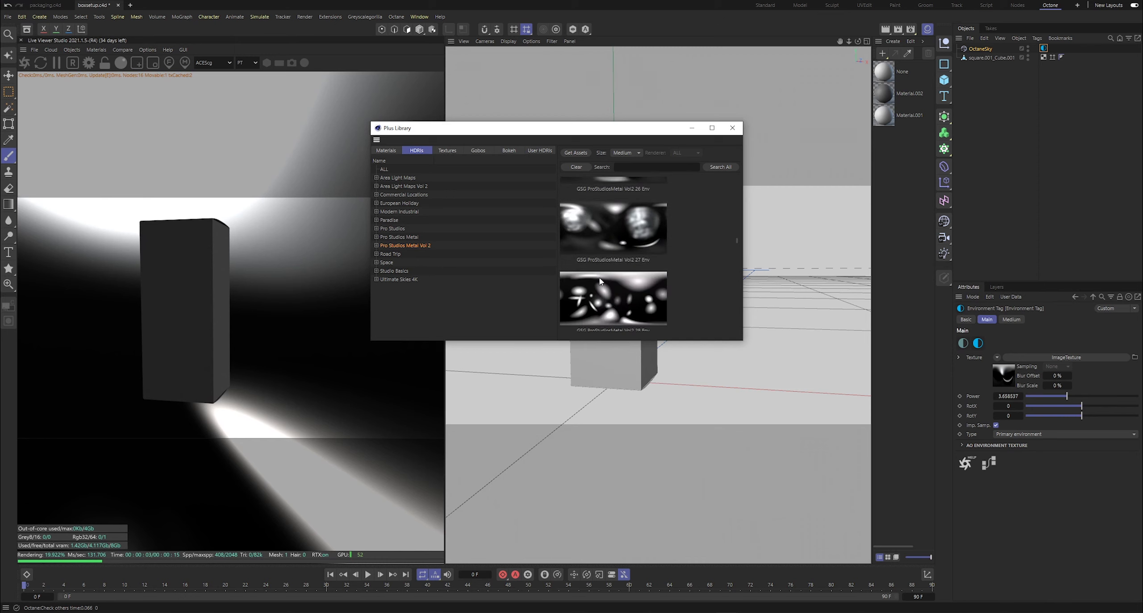
pyautogui.doubleClick(1008, 396)
pyautogui.write('1')
pyautogui.click(1098, 374)
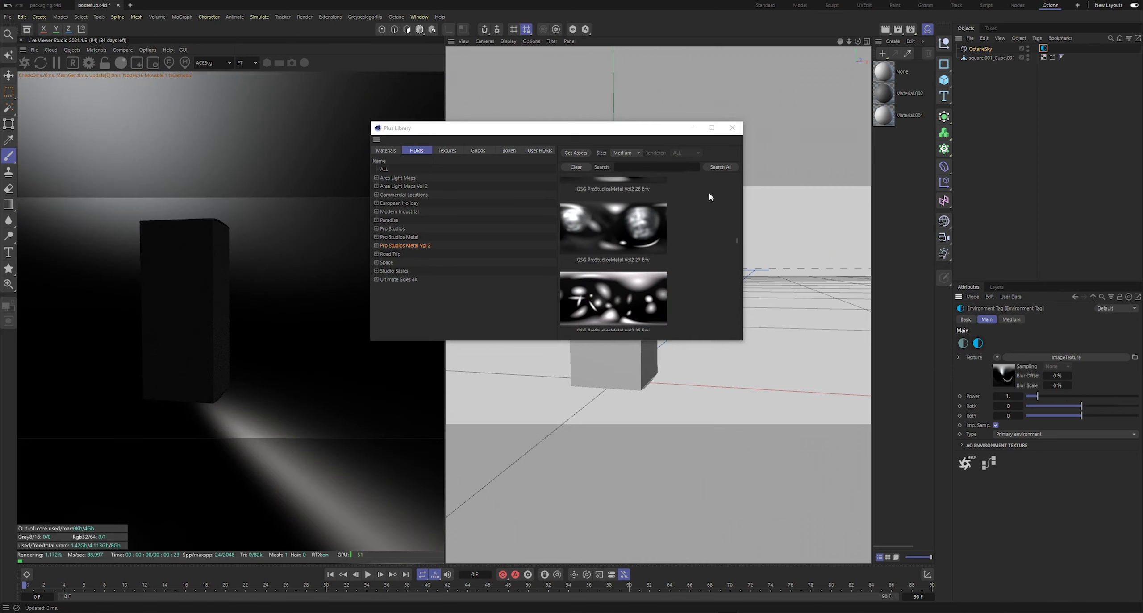
# - Minimise the Plus Library and save the project
pyautogui.click(692, 127)
pyautogui.click(968, 250)
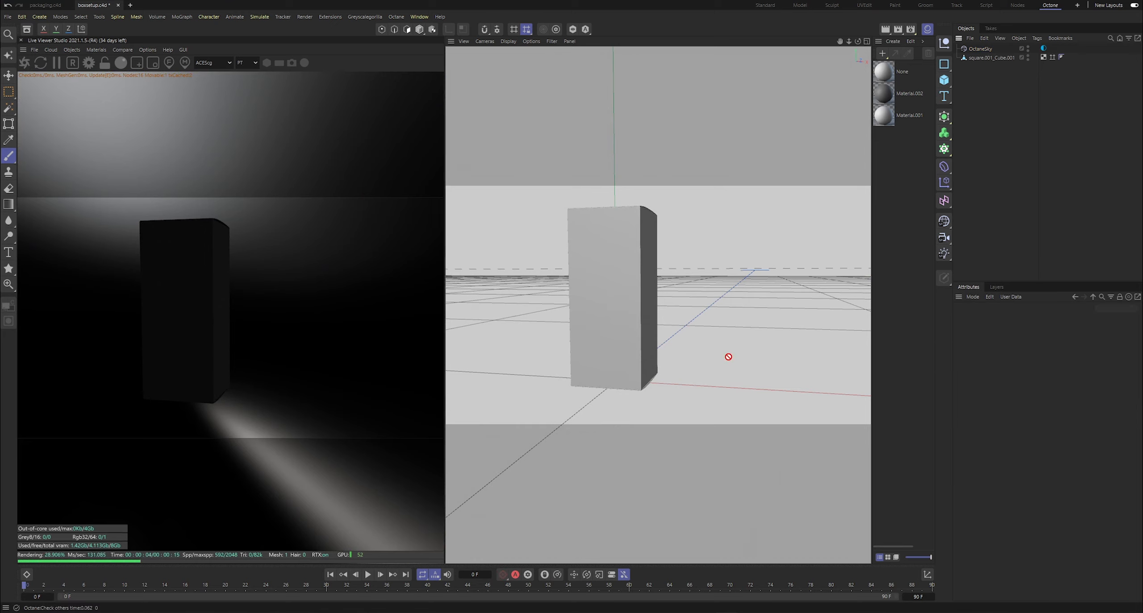
pyautogui.hotkey('ctrl', 's')
# - Duplicate the OctaneSky object and clear the image texture from the copy's environment tag
pyautogui.click(992, 50)
pyautogui.hotkey('ctrl', 'c')
pyautogui.hotkey('ctrl', 'v')
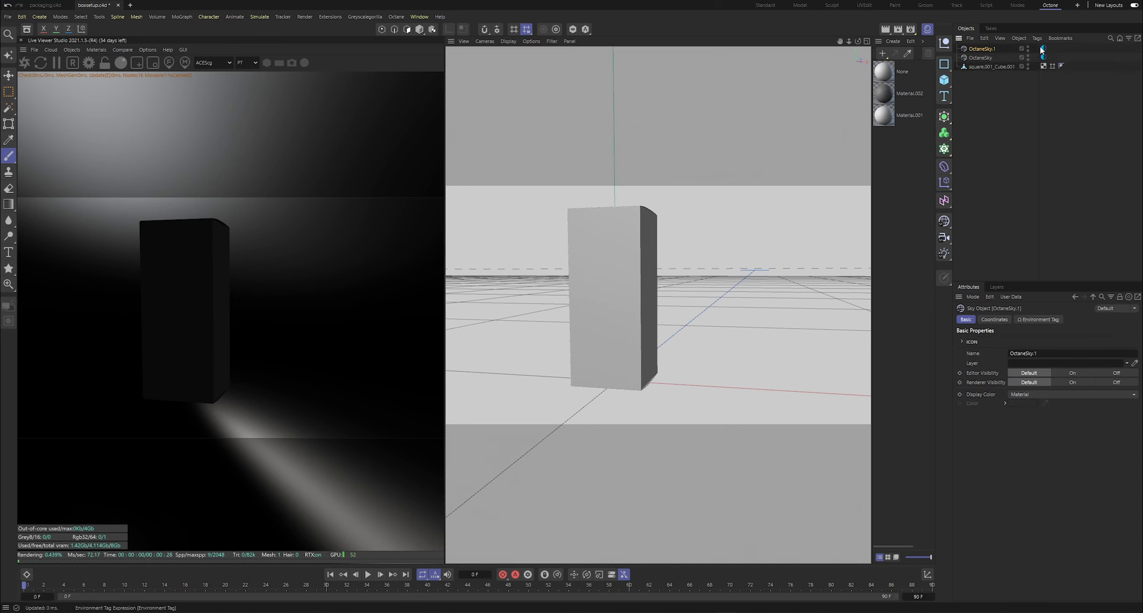
pyautogui.click(1044, 48)
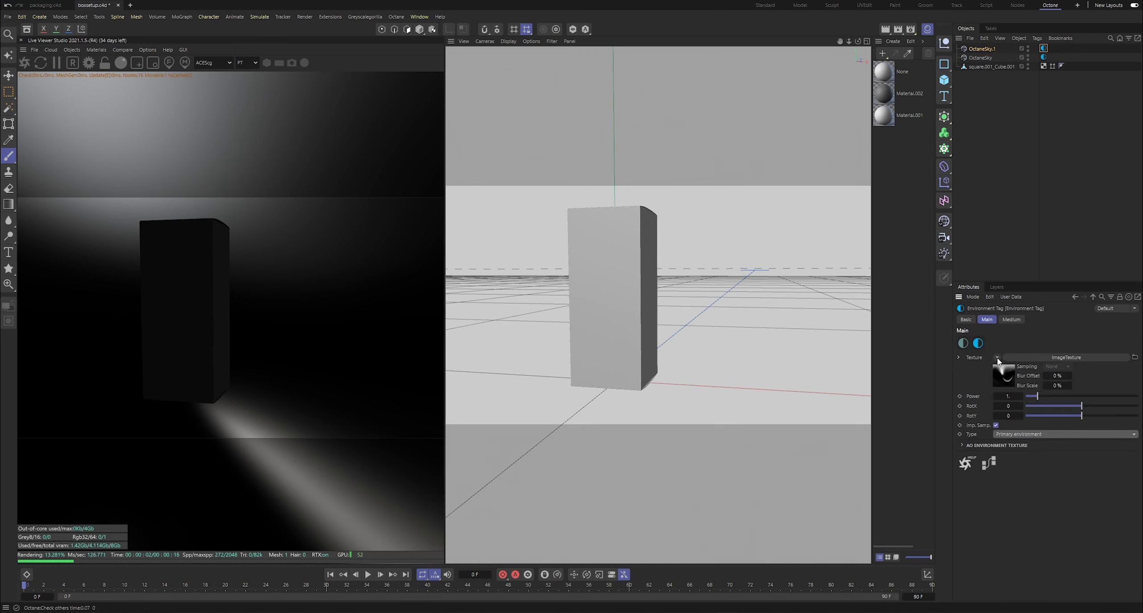
pyautogui.click(997, 358)
pyautogui.click(1022, 114)
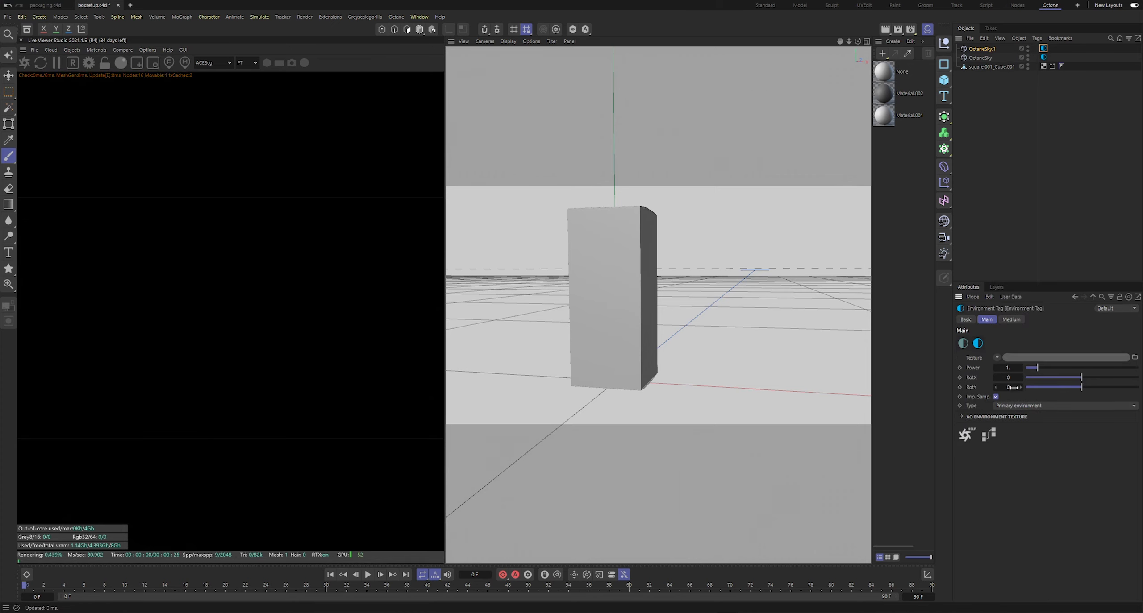
# - Set the duplicate sky's environment type to Visible environment and save the project
pyautogui.click(1015, 408)
pyautogui.click(1016, 418)
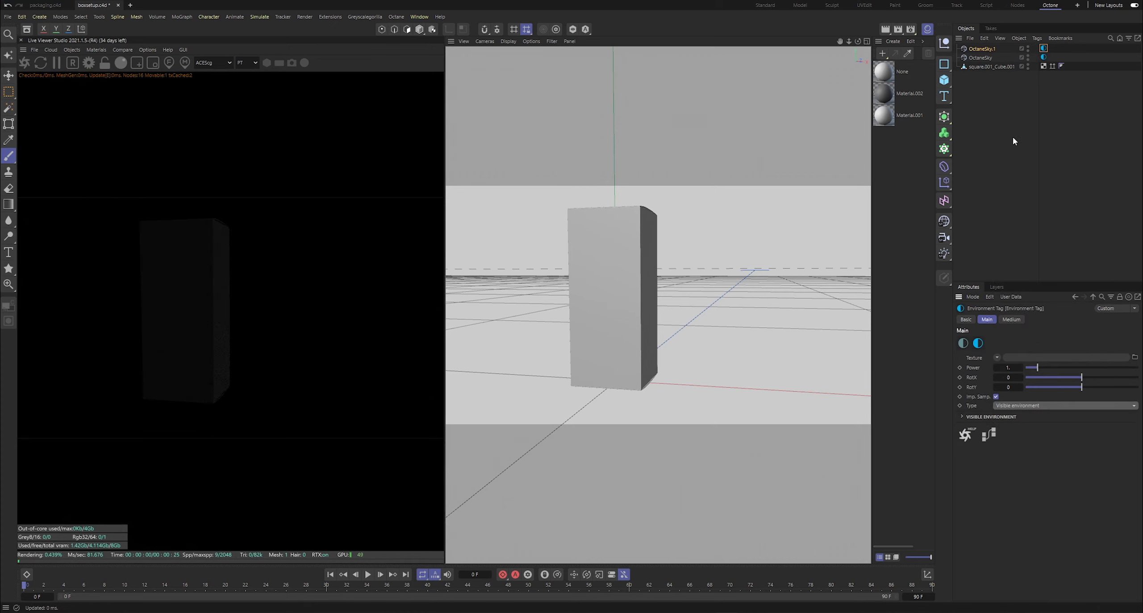
pyautogui.click(891, 126)
pyautogui.hotkey('ctrl', 's')
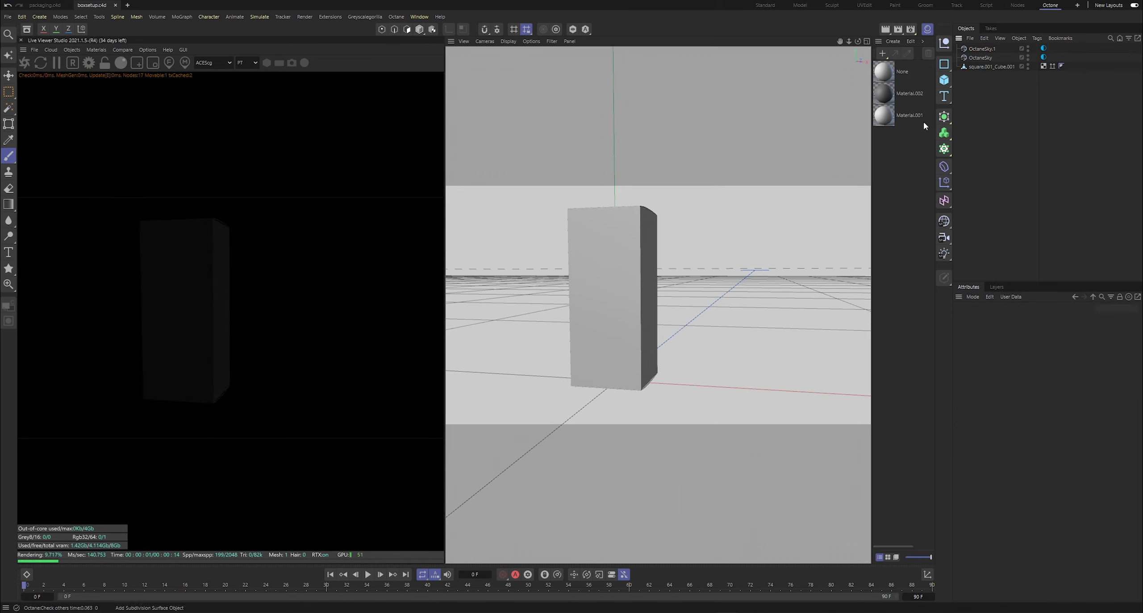
# - Create an Octane Diffuse material and open it in the Octane Node Editor
pyautogui.click(95, 54)
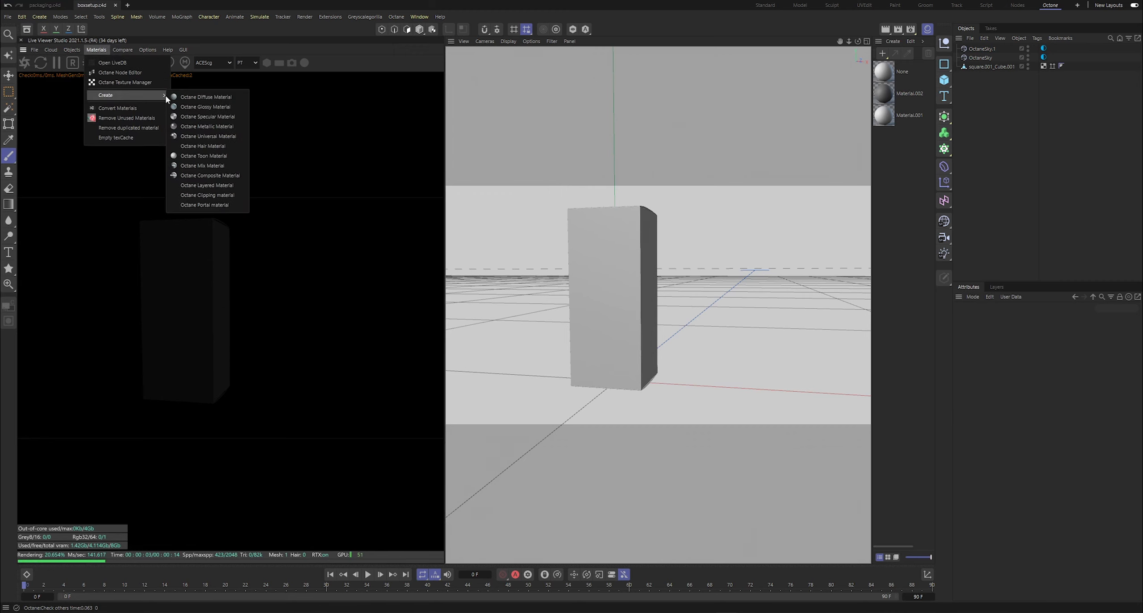
pyautogui.click(181, 99)
pyautogui.doubleClick(881, 85)
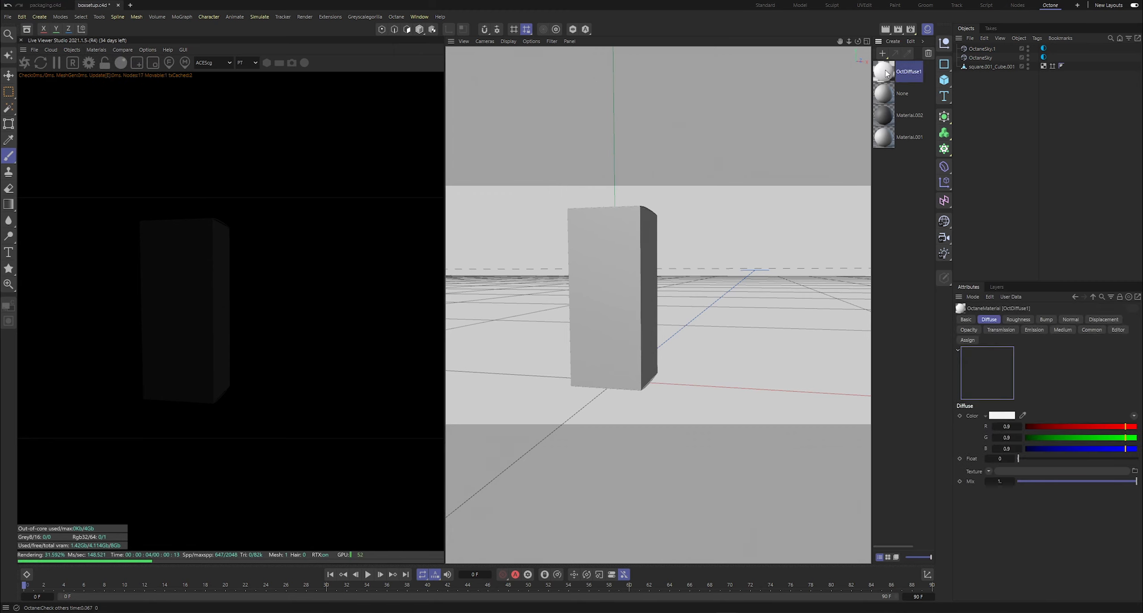
pyautogui.click(865, 184)
pyautogui.moveTo(632, 308); pyautogui.dragTo(669, 260)
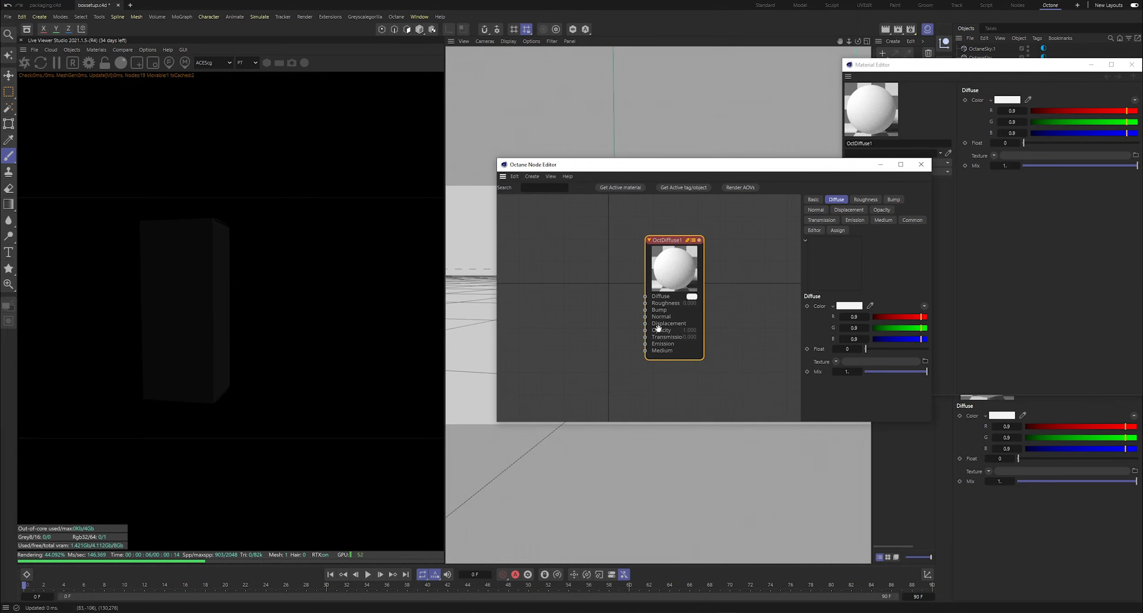
# - Bring the blackpackaging image from the september folder into the node graph as the OctDiffuse1 material's diffuse texture
pyautogui.click(705, 612)
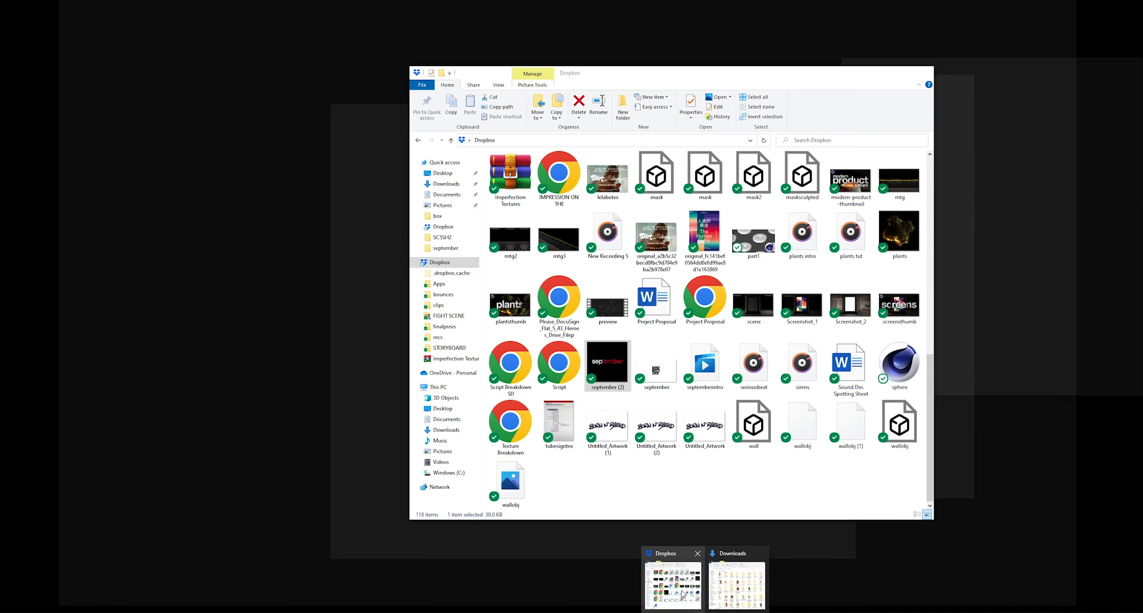
pyautogui.click(649, 591)
pyautogui.click(447, 248)
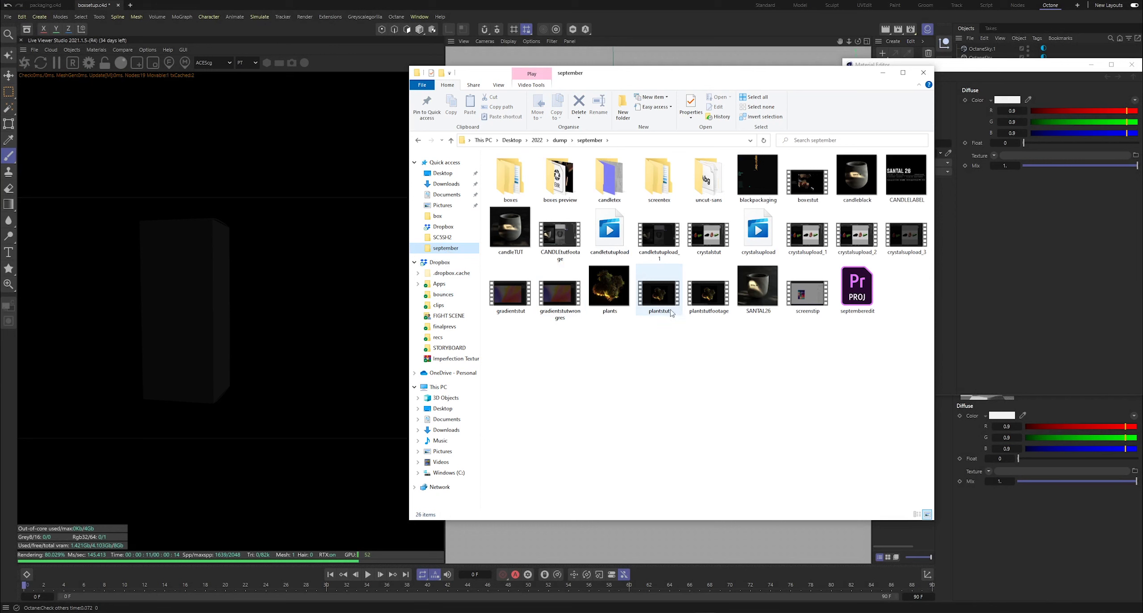
pyautogui.click(762, 175)
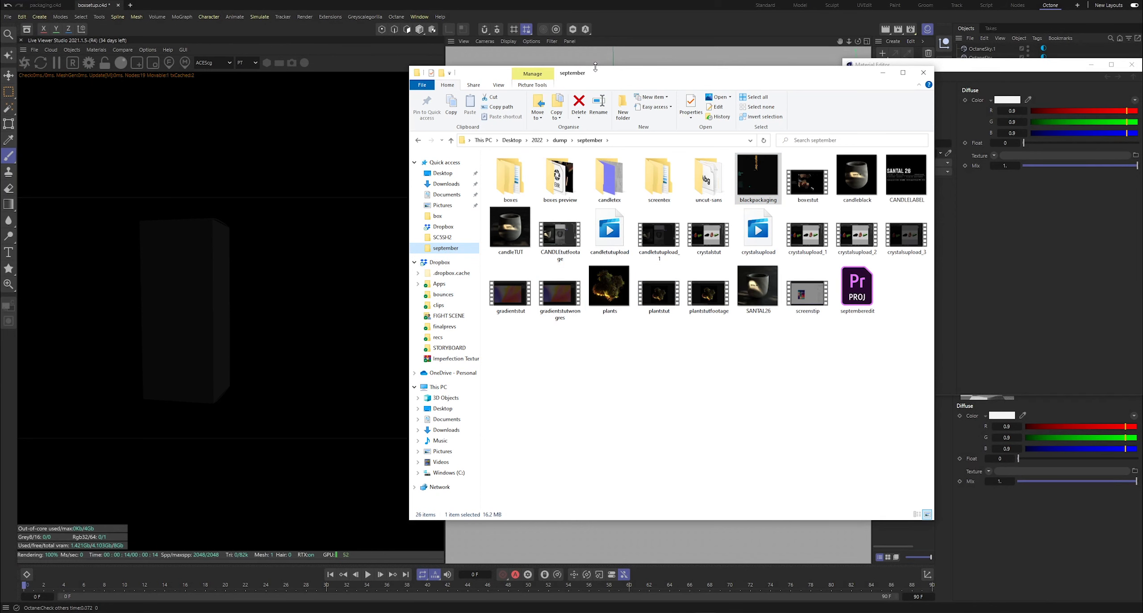
pyautogui.moveTo(728, 68); pyautogui.dragTo(648, 298)
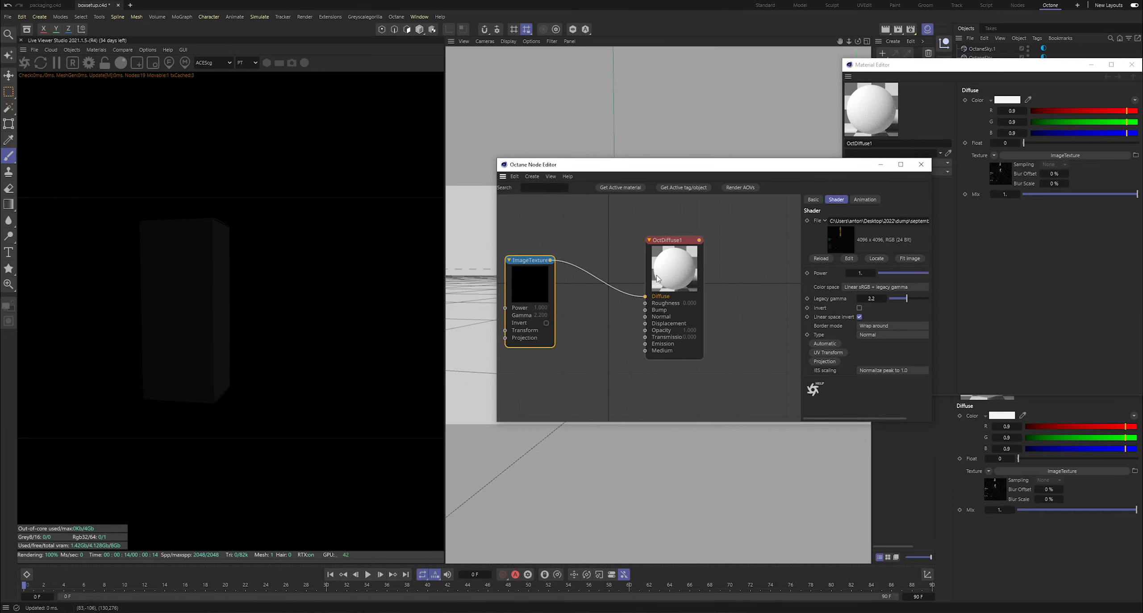
# - Change the OctDiffuse1 material's type to Glossy and minimise the Node Editor
pyautogui.click(670, 313)
pyautogui.click(813, 199)
pyautogui.click(862, 326)
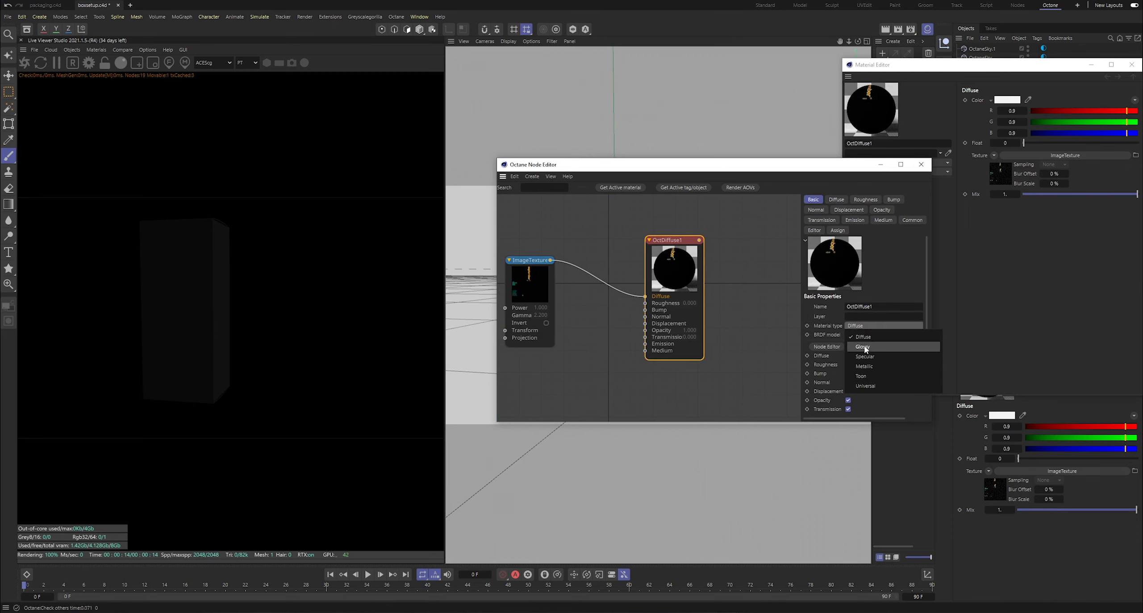
pyautogui.click(863, 347)
pyautogui.click(881, 168)
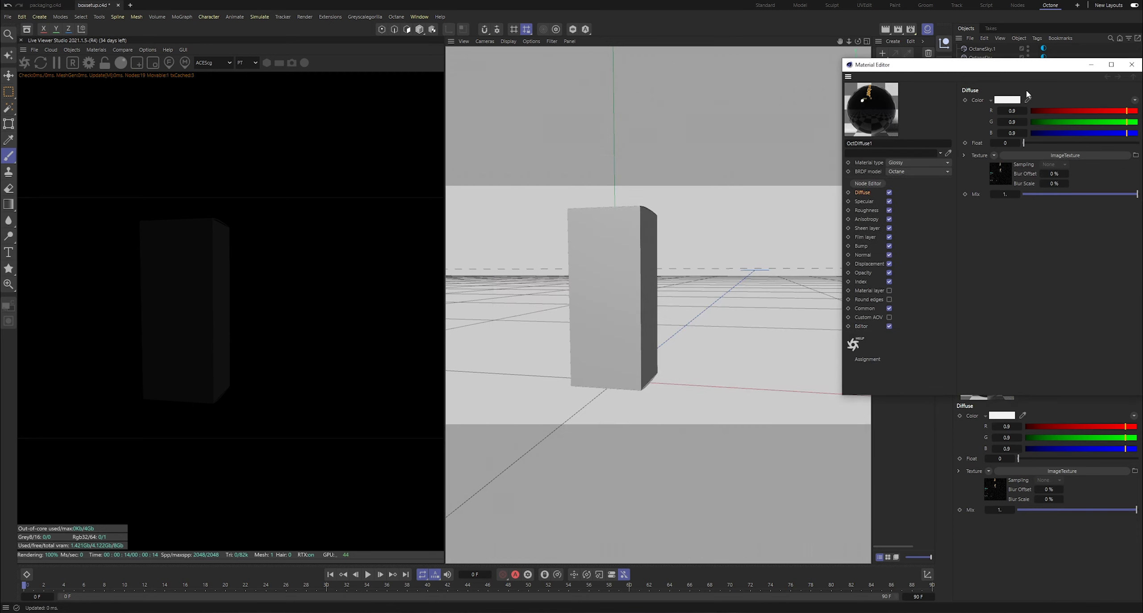
# - Close the Material Editor and apply the OctDiffuse1 material to the square.001_Cube.001 box
pyautogui.moveTo(1013, 67); pyautogui.dragTo(739, 134)
pyautogui.click(819, 132)
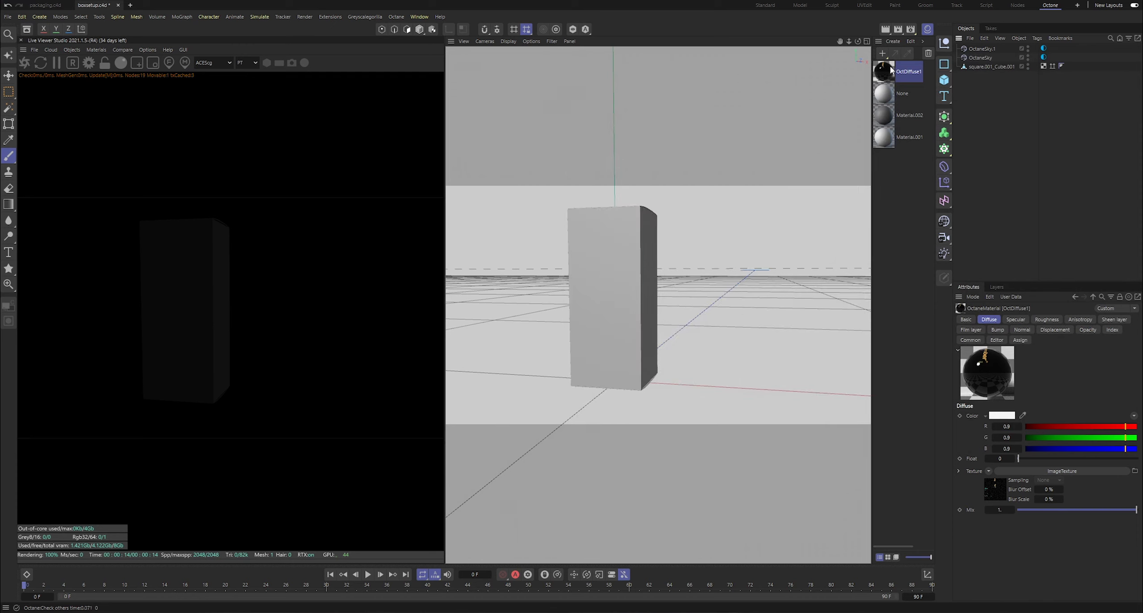
pyautogui.moveTo(1008, 81); pyautogui.dragTo(993, 68)
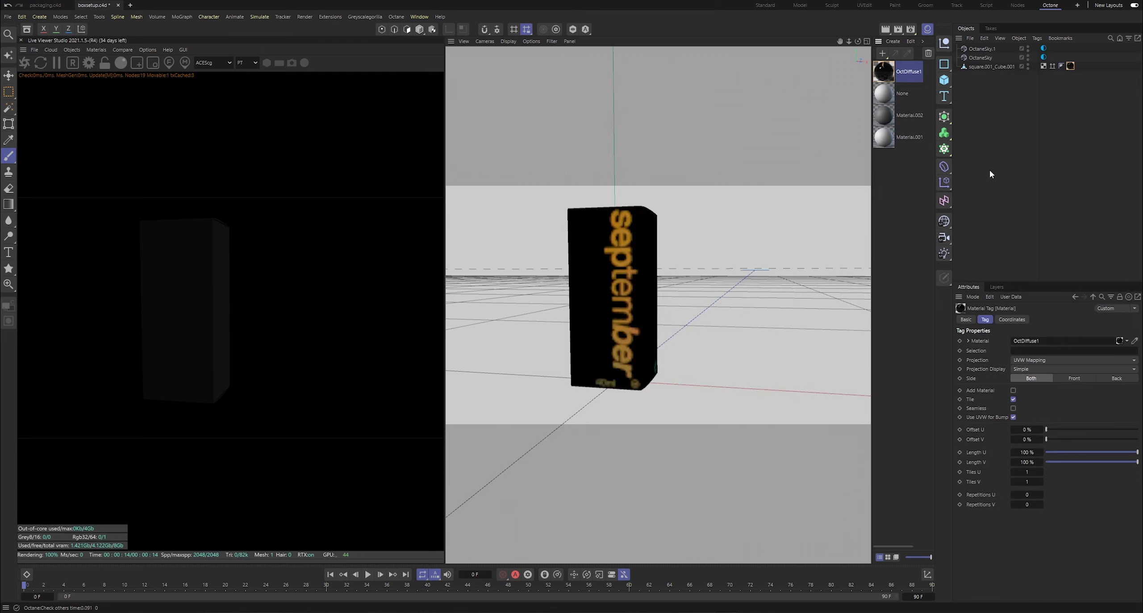
# - Set the colour space of OctDiffuse1's ImageTexture node to ACEScg in the Node Editor and close the material windows
pyautogui.doubleClick(899, 69)
pyautogui.click(597, 249)
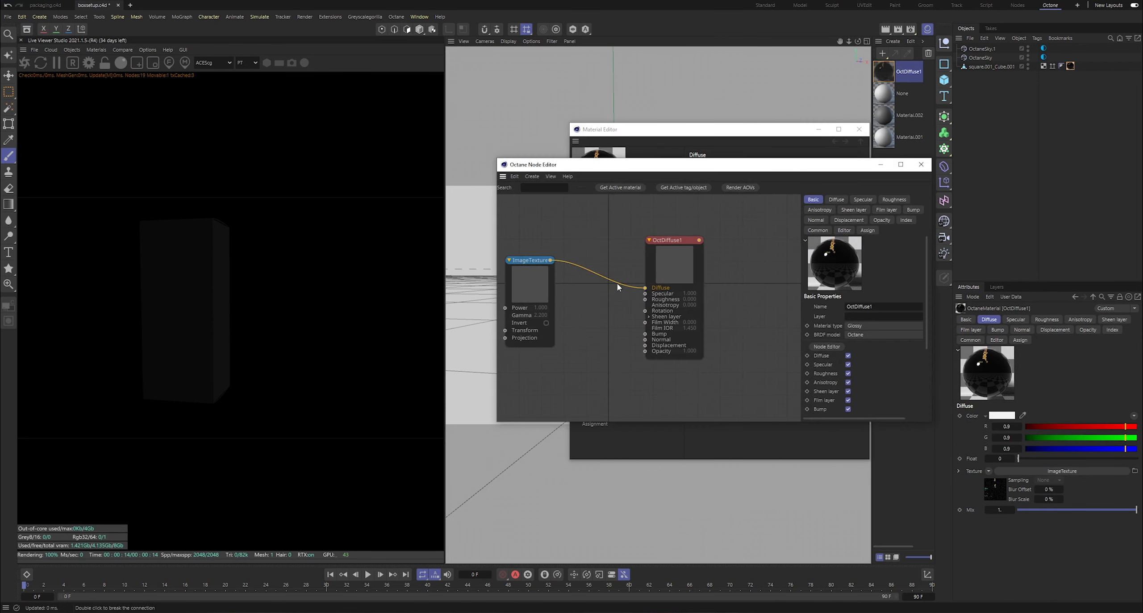
pyautogui.moveTo(566, 286); pyautogui.dragTo(610, 290, button='middle')
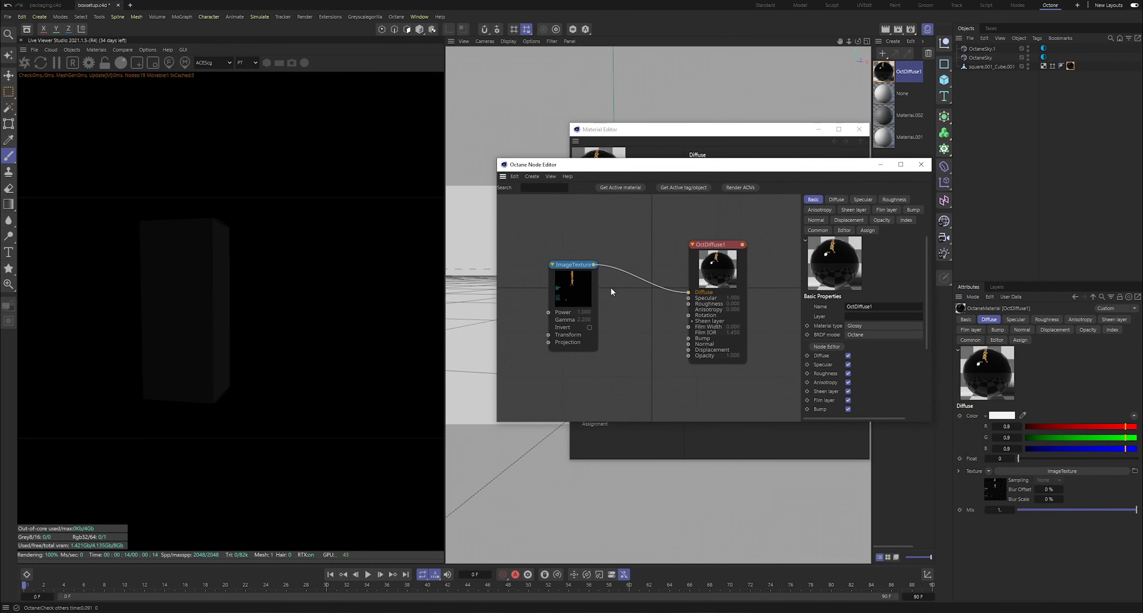
pyautogui.click(582, 292)
pyautogui.click(869, 288)
pyautogui.click(854, 332)
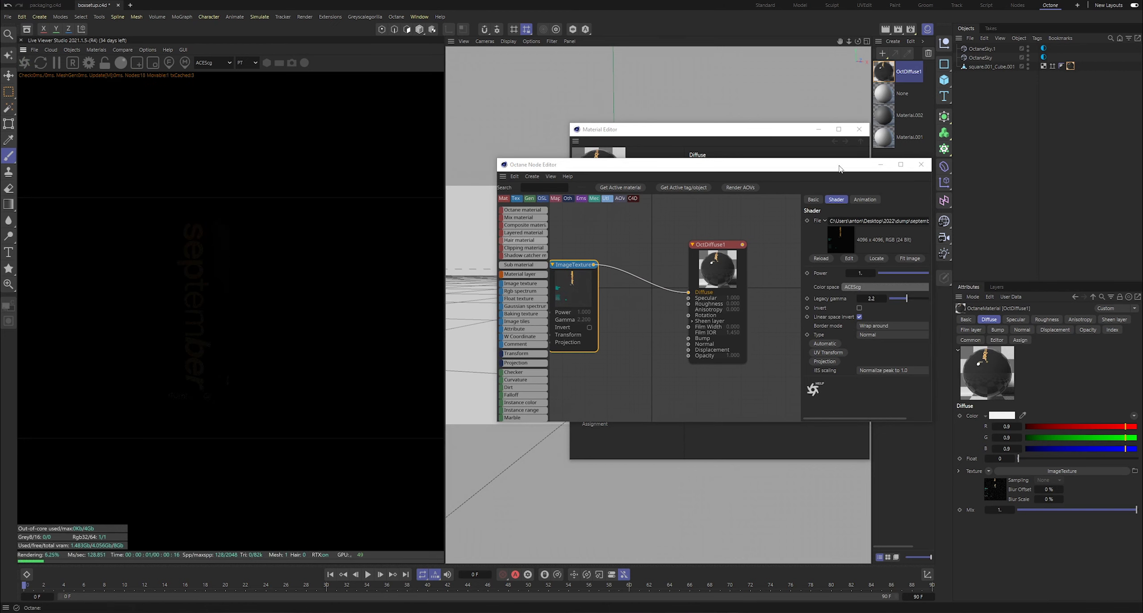
pyautogui.click(859, 130)
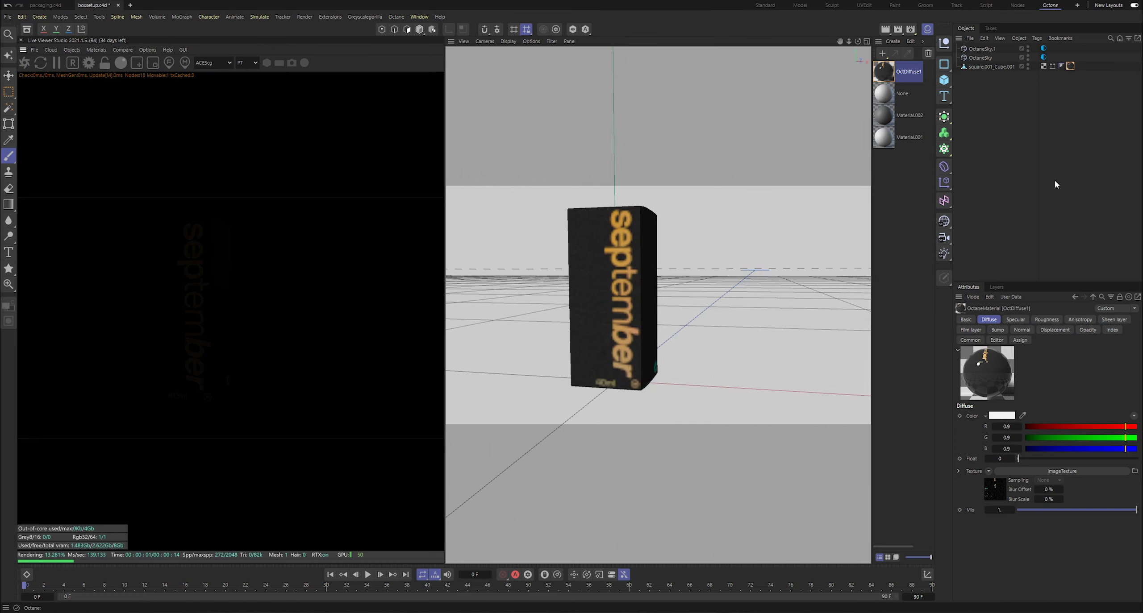
# - Reframe the box in the perspective view and add an Octane Camera to the scene
pyautogui.moveTo(839, 42); pyautogui.dragTo(872, 46)
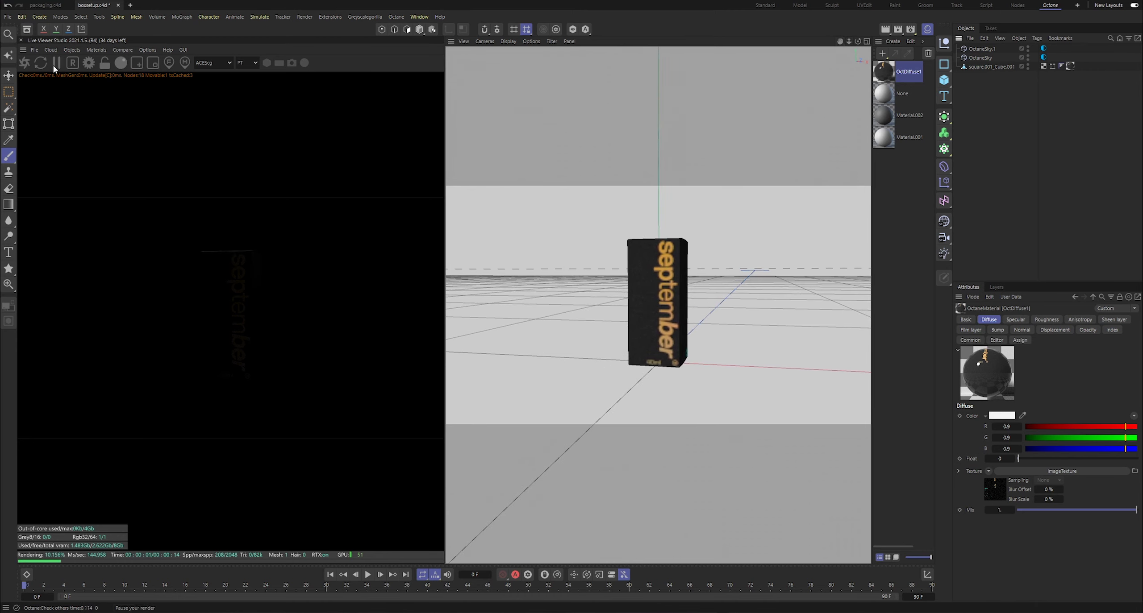
pyautogui.click(71, 50)
pyautogui.click(90, 64)
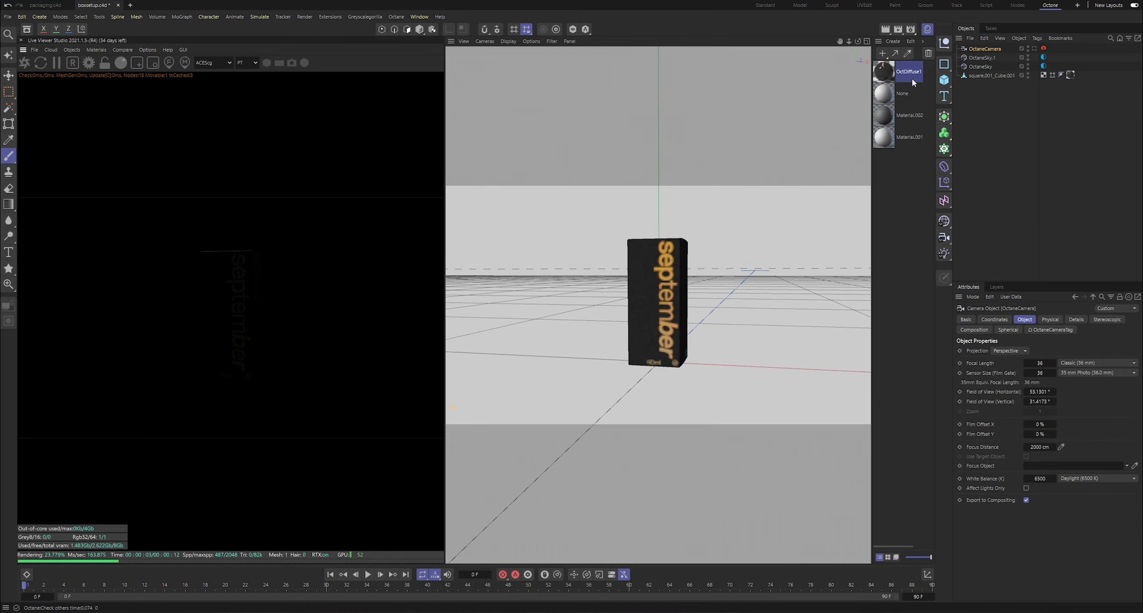
# - Set the render output size to 1000 by 1000 pixels and close the Render Settings
pyautogui.hotkey('ctrl', 'b')
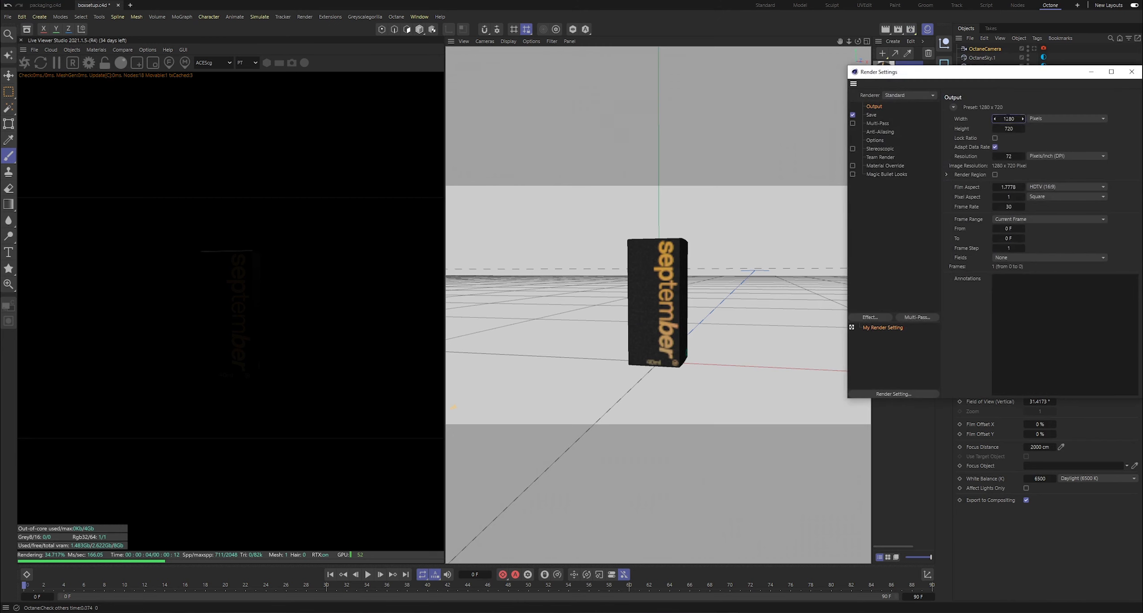
pyautogui.click(1008, 119)
pyautogui.write('1000')
pyautogui.press('Tab')
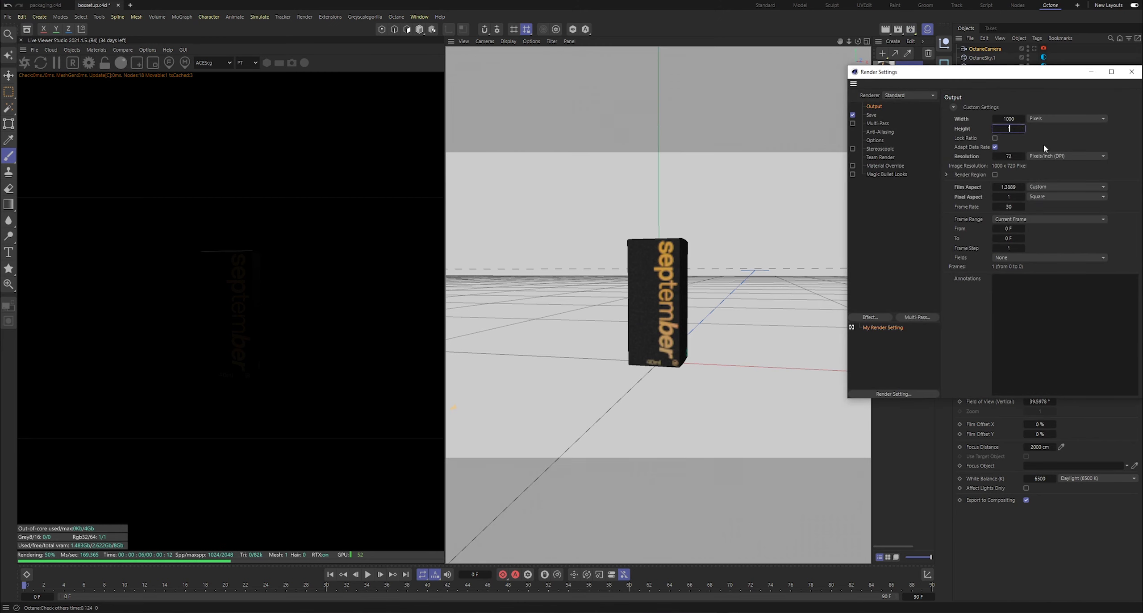
pyautogui.write('1000')
pyautogui.press('Return')
pyautogui.click(1132, 72)
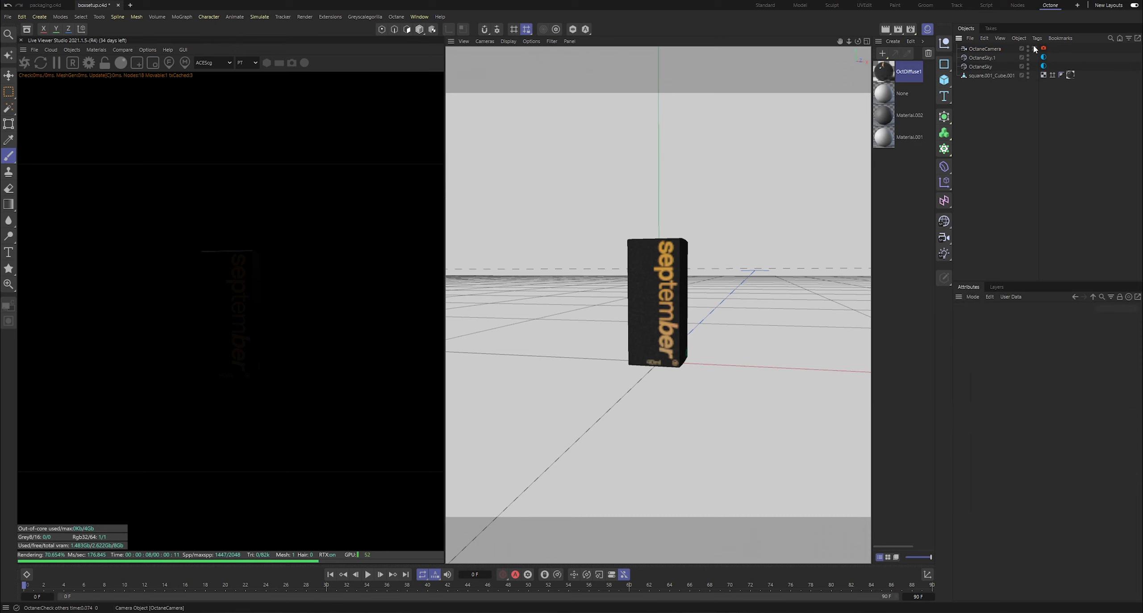
# - Look through the Octane Camera and set its X position, Y position and heading to 0
pyautogui.click(996, 319)
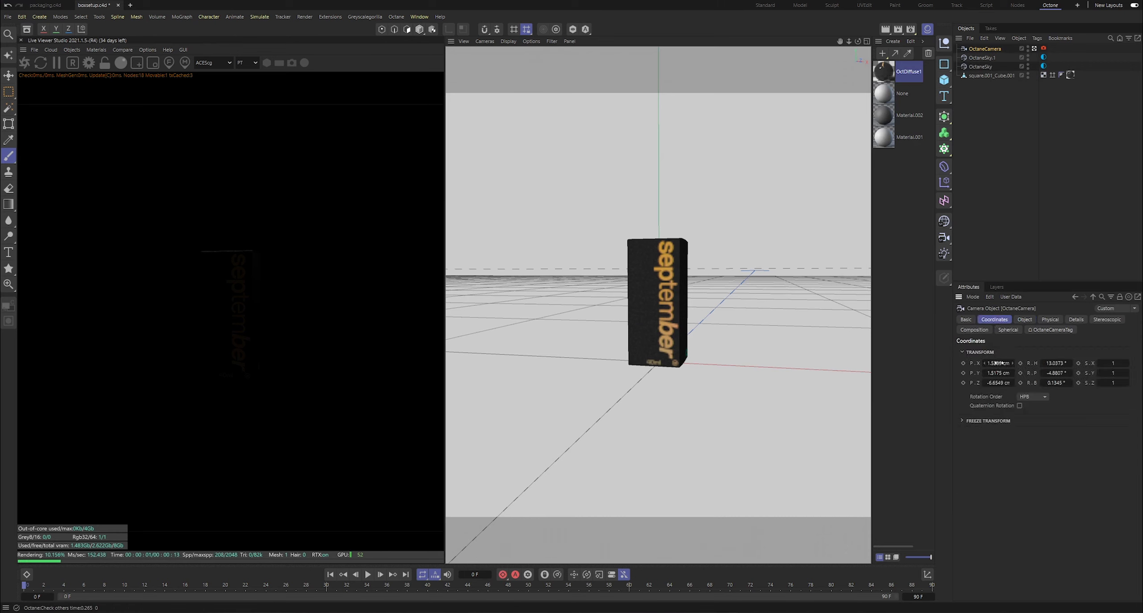
pyautogui.doubleClick(996, 374)
pyautogui.write('0')
pyautogui.press('Return')
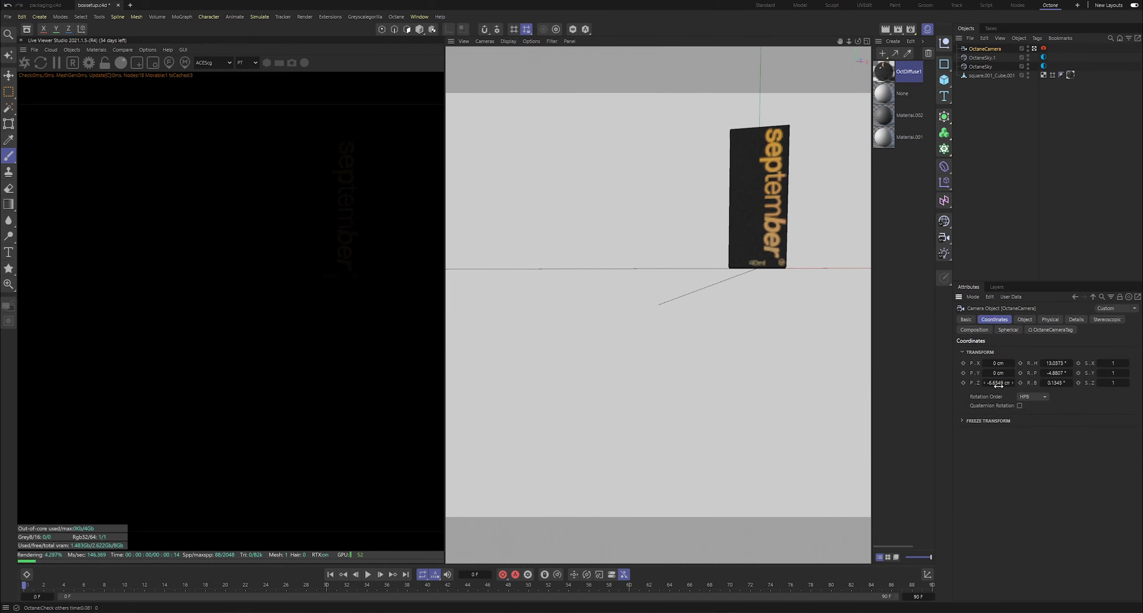
pyautogui.press('Return')
pyautogui.press('0')
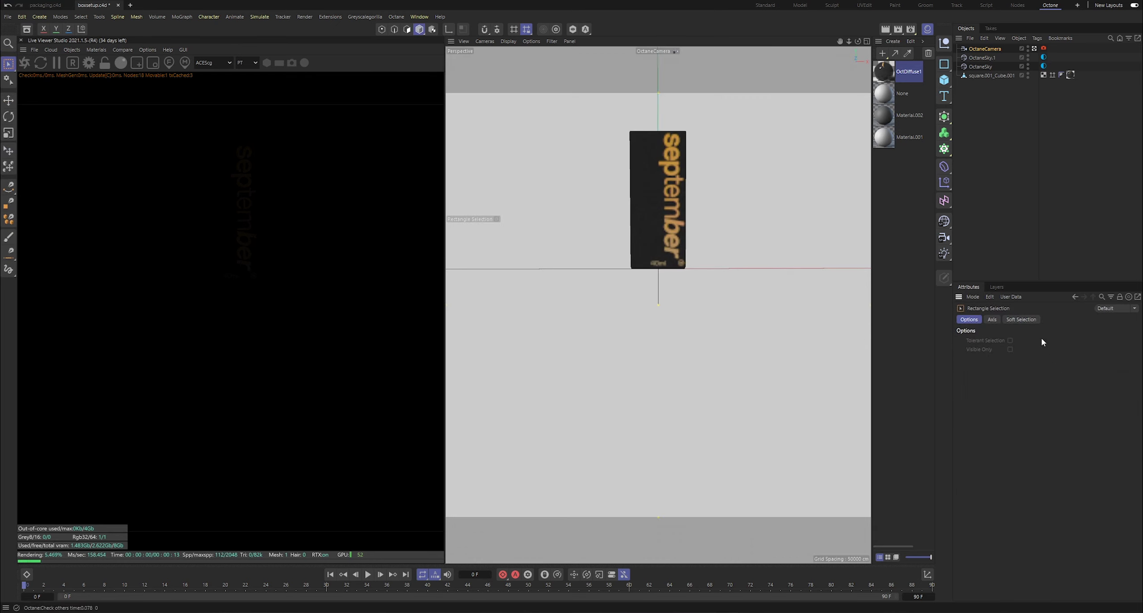
# - Set the Octane Camera's pitch, bank and Z position to 0
pyautogui.click(1014, 48)
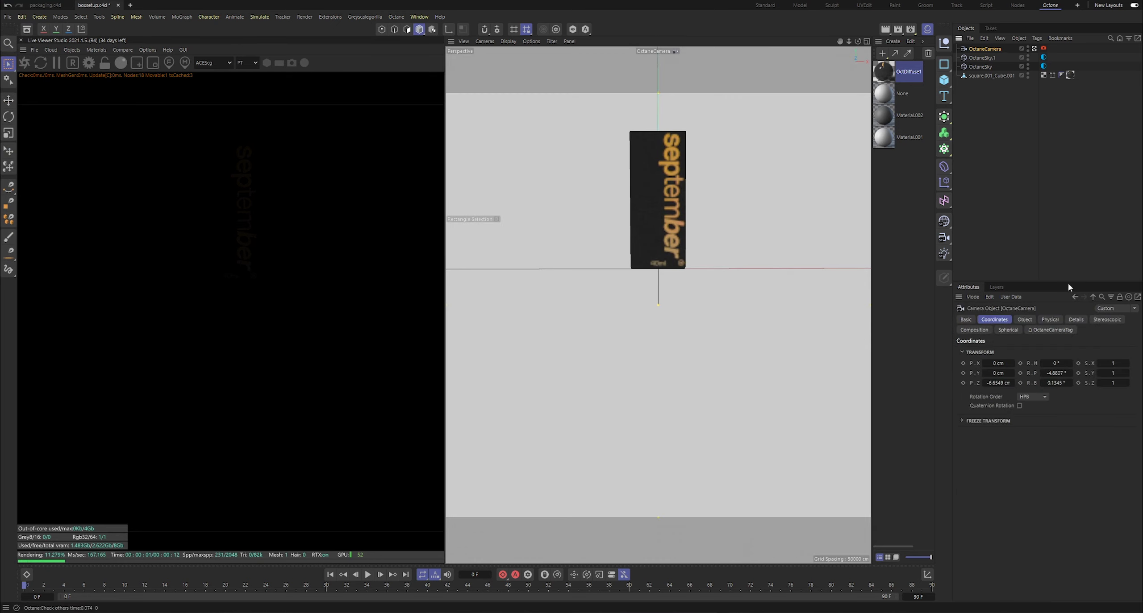
pyautogui.doubleClick(1057, 385)
pyautogui.write('0')
pyautogui.press('Return')
pyautogui.write('0')
pyautogui.press('Return')
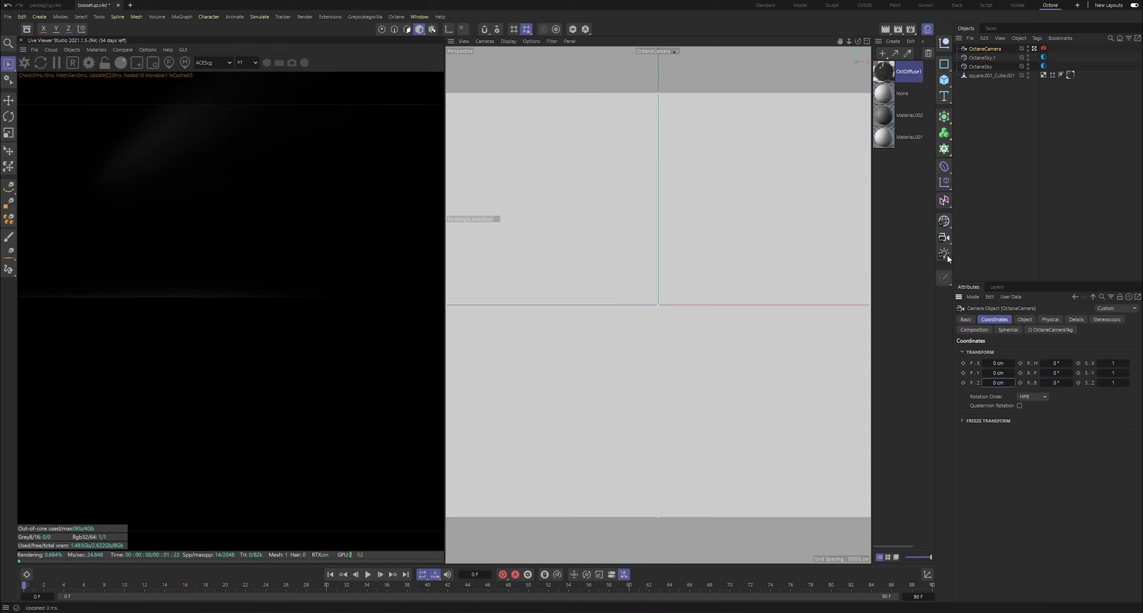
# - Pull the camera back along its Z axis and lower the box until it sits centred in the camera frame
pyautogui.moveTo(849, 42); pyautogui.dragTo(772, 42)
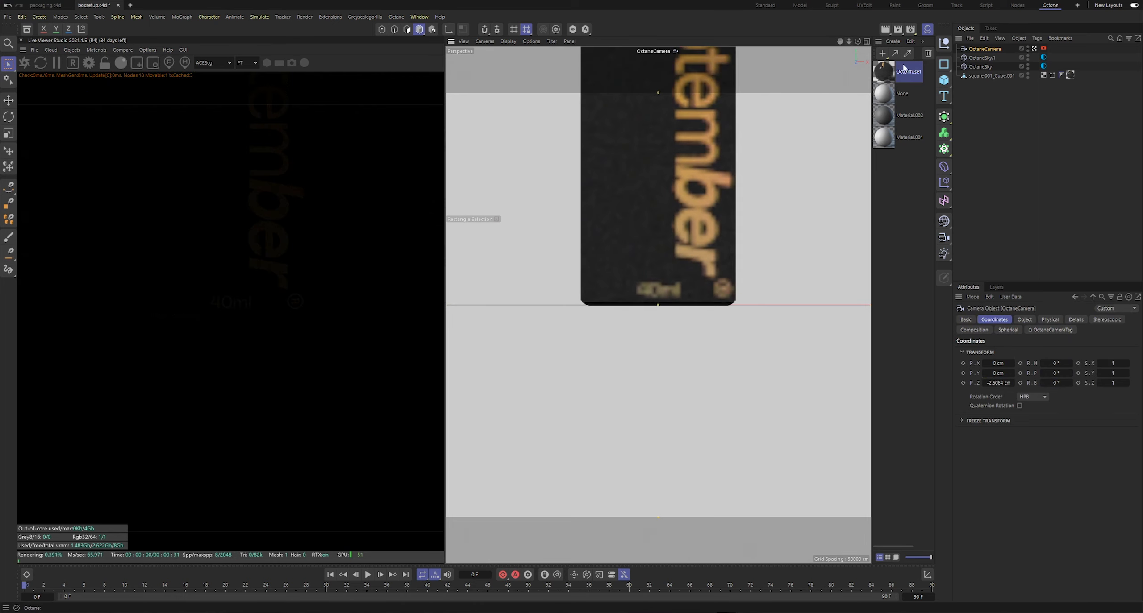
pyautogui.click(984, 76)
pyautogui.moveTo(658, 247); pyautogui.dragTo(631, 425)
pyautogui.moveTo(849, 41); pyautogui.dragTo(814, 41)
pyautogui.click(983, 178)
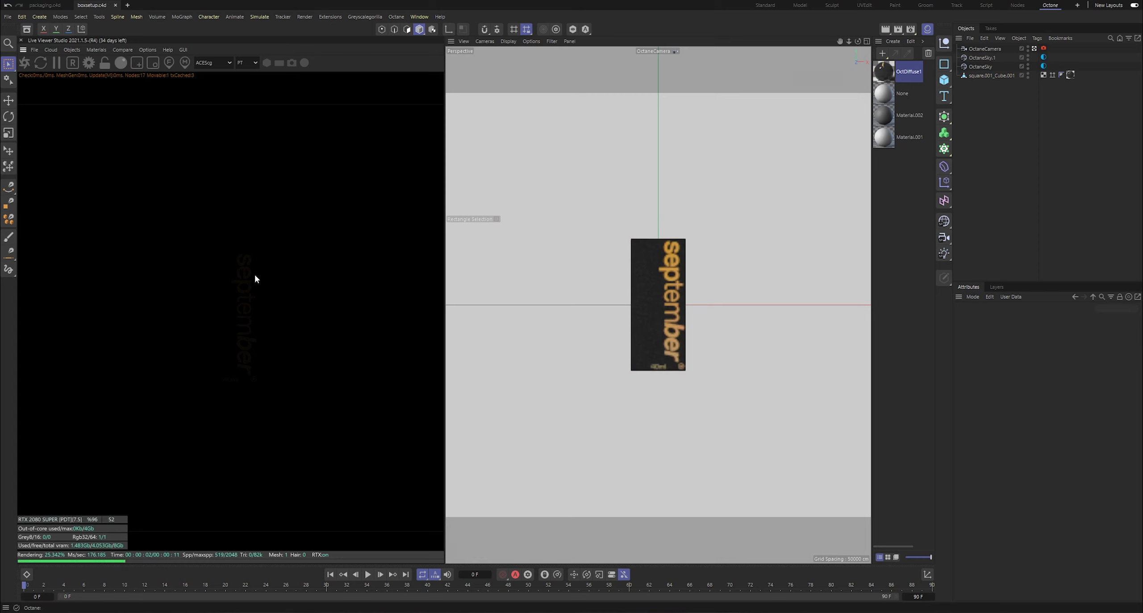
# - Lock the Live Viewer to the render resolution and set the Octane Camera's focal length to 80 mm
pyautogui.click(104, 62)
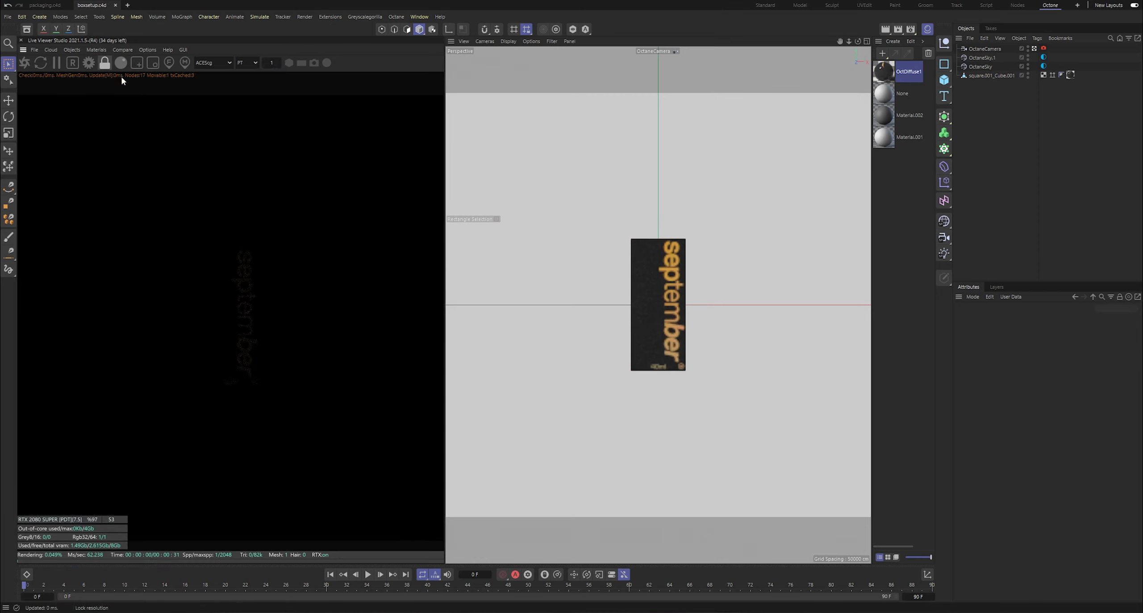
pyautogui.scroll(-2, 251, 335)
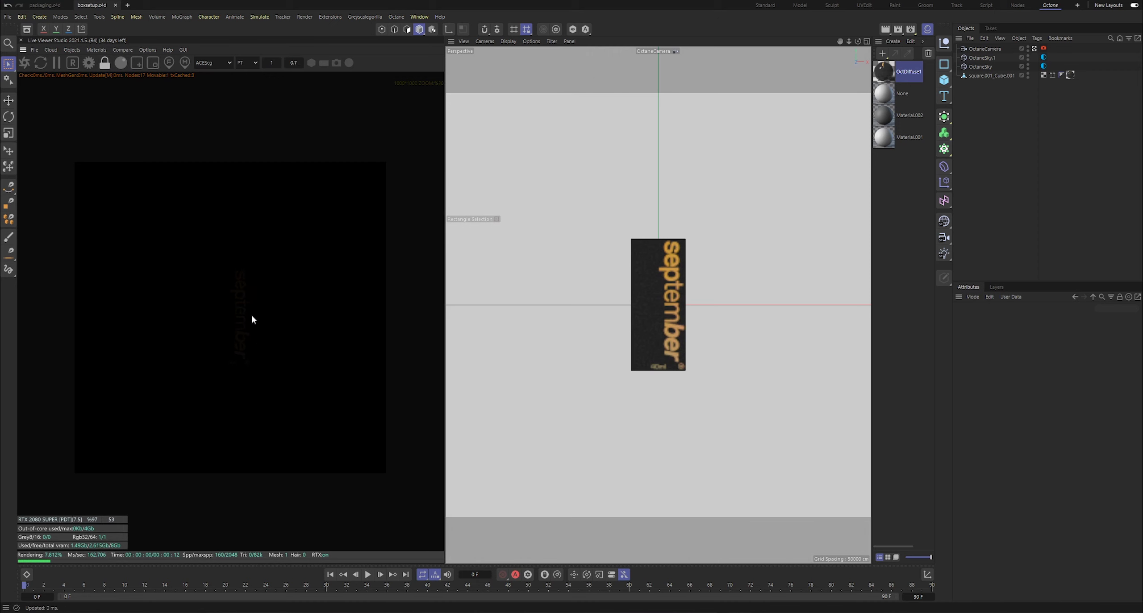
pyautogui.click(984, 48)
pyautogui.click(1025, 319)
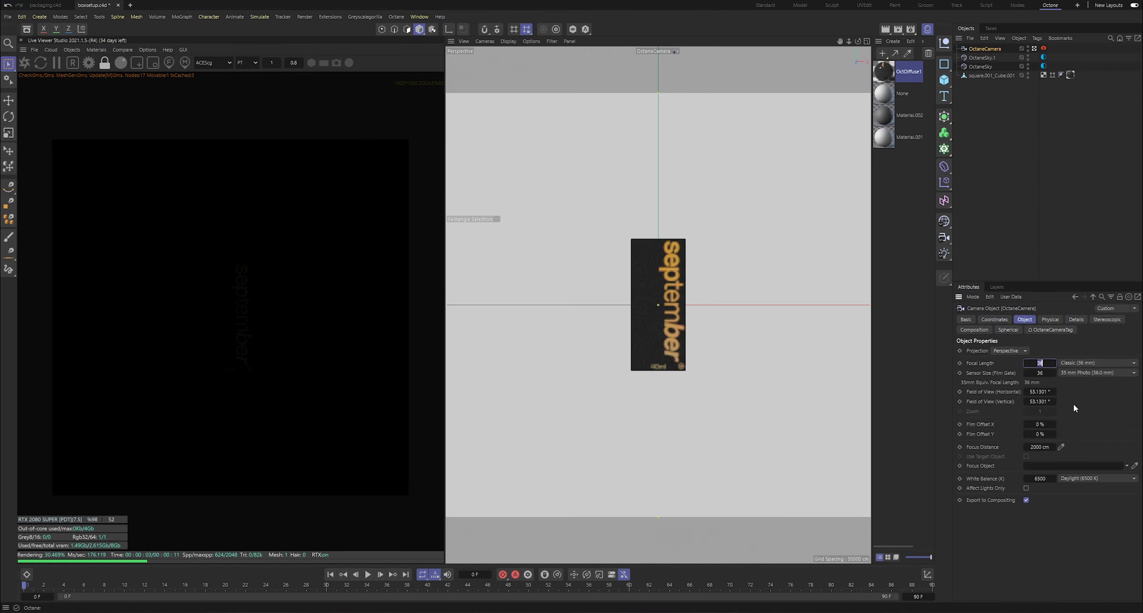
pyautogui.write('80')
pyautogui.press('Return')
pyautogui.click(1013, 190)
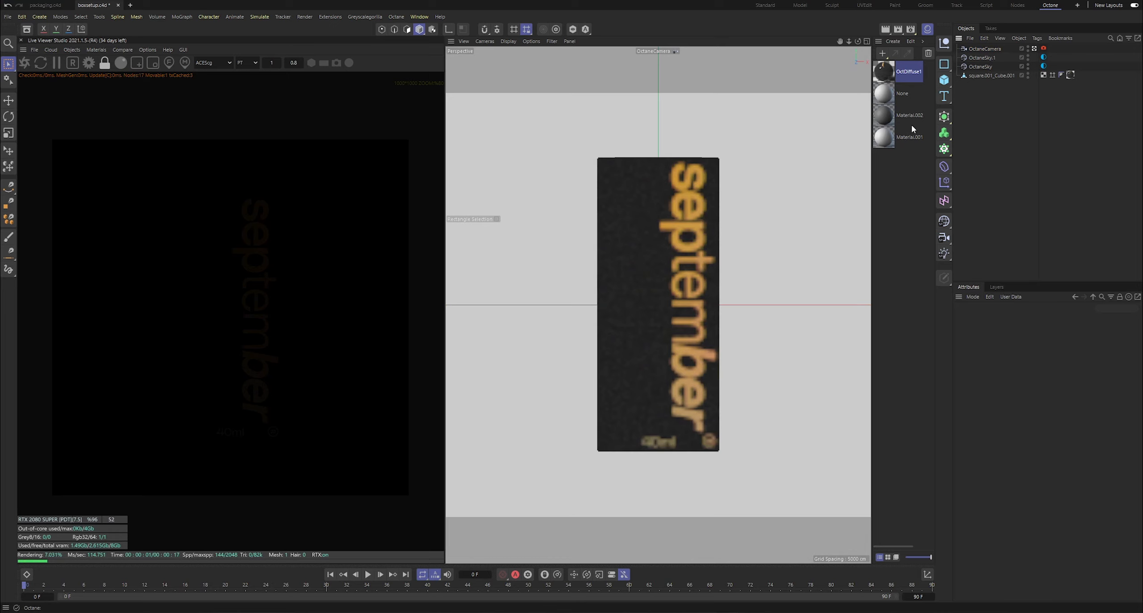
# - Show the four-view layout with the Octane Camera active and add an Octane Arealight
pyautogui.click(1034, 49)
pyautogui.click(1035, 49)
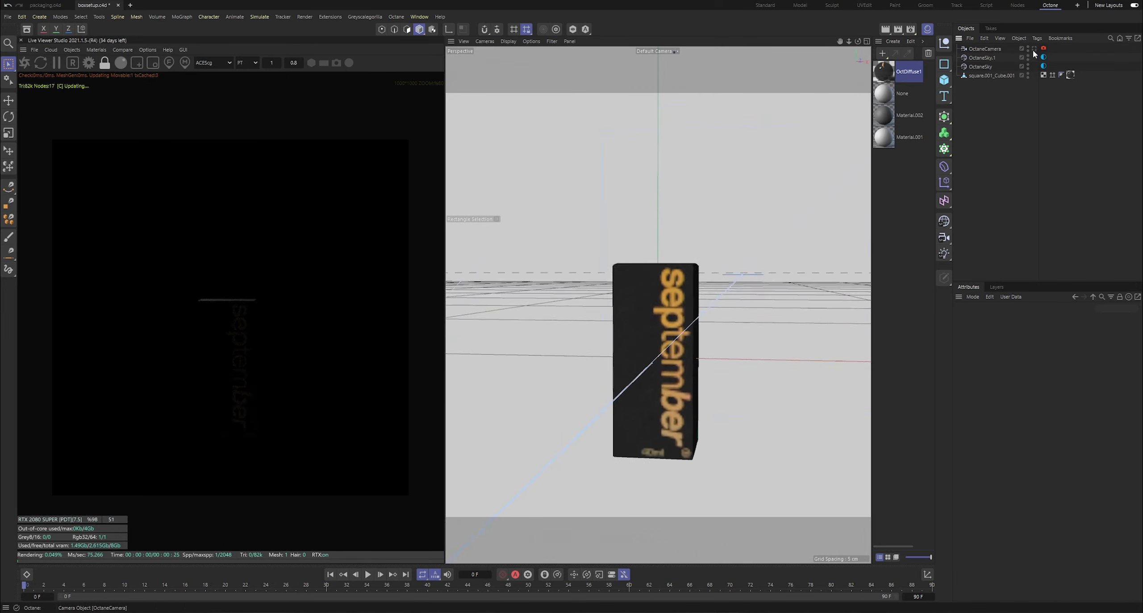
pyautogui.middleClick(726, 202)
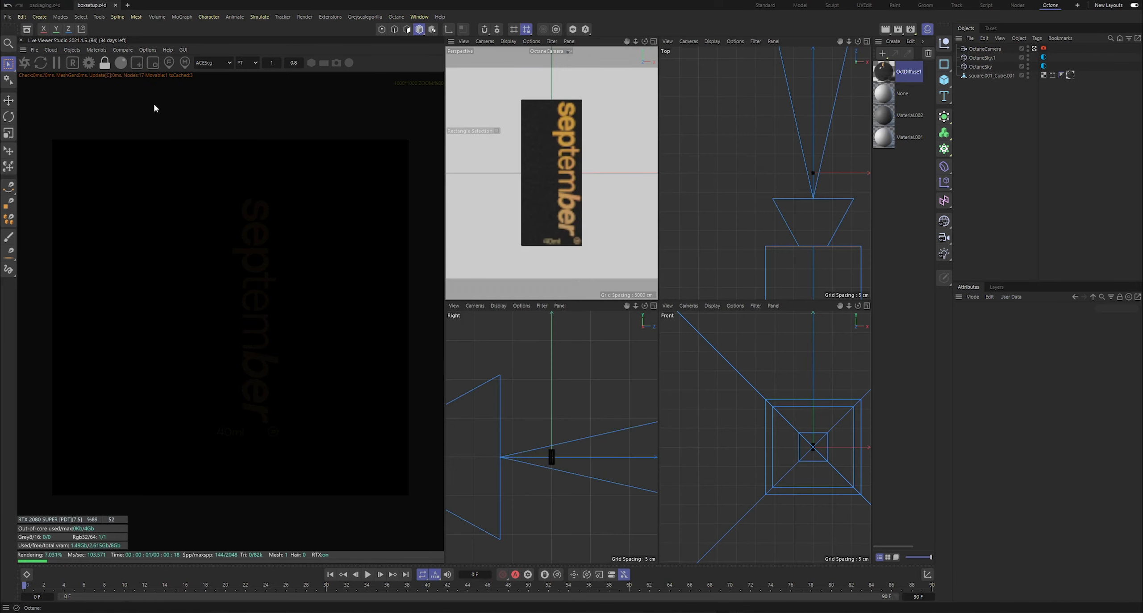
pyautogui.click(74, 50)
pyautogui.moveTo(100, 89)
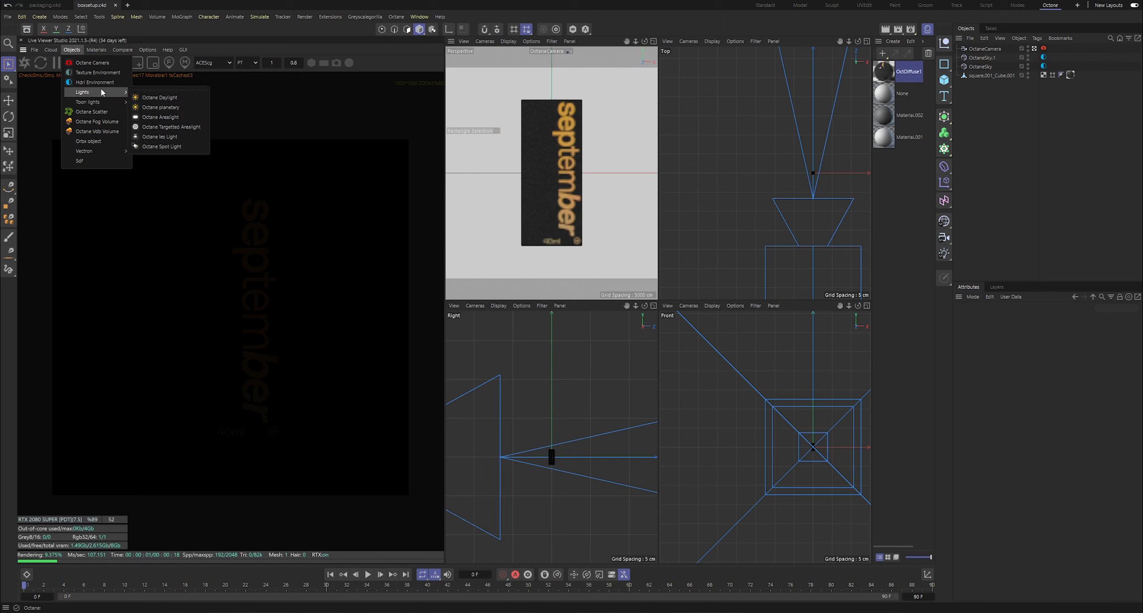
pyautogui.click(156, 118)
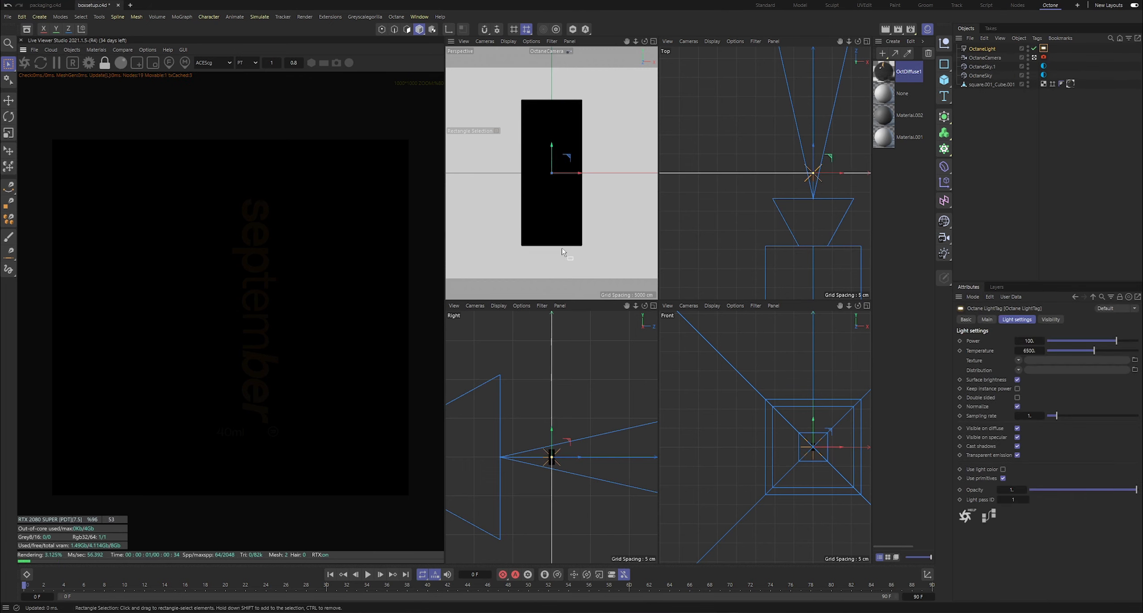
# - Move the area light in front of the box and scale it down to about the box's width
pyautogui.moveTo(813, 153); pyautogui.dragTo(784, 228)
pyautogui.scroll(-8, 785, 226)
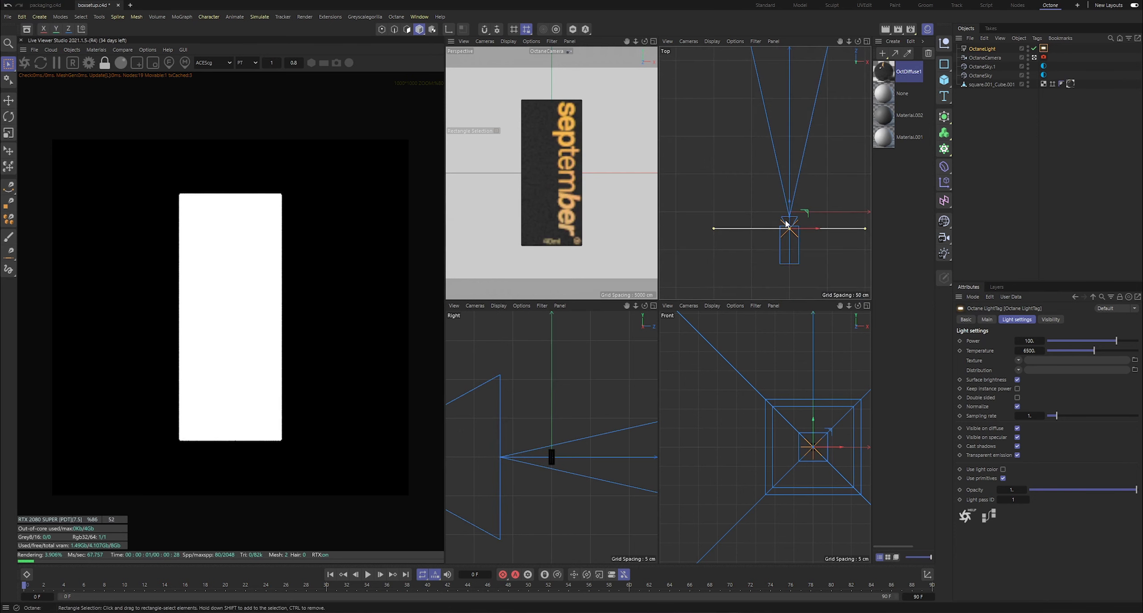
pyautogui.click(8, 133)
pyautogui.moveTo(813, 428); pyautogui.dragTo(812, 445)
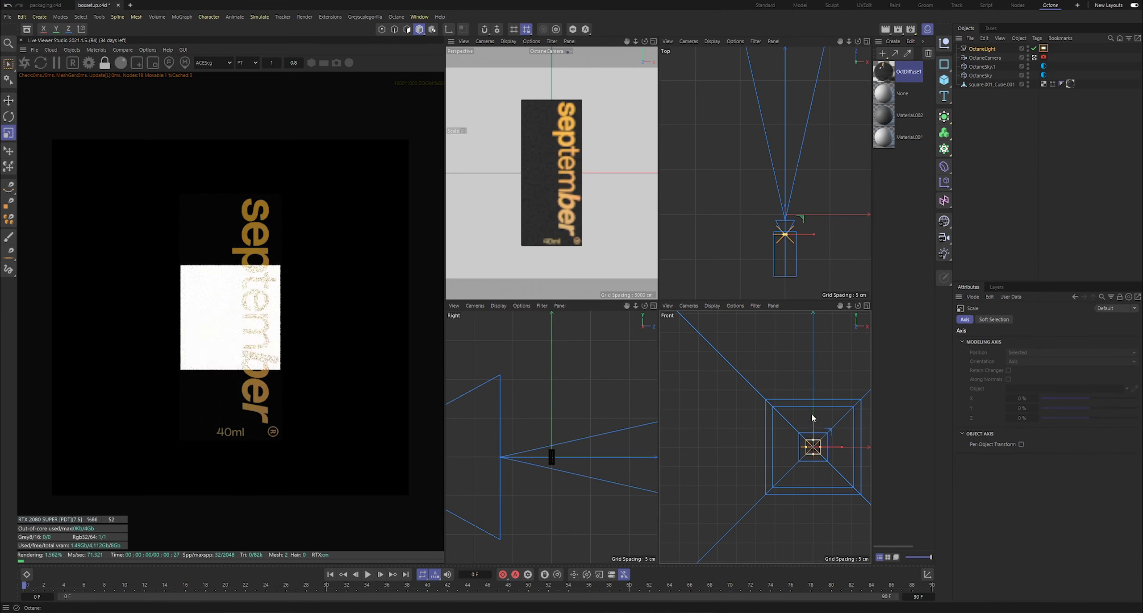
# - Move the area light out to the left side of the box in the Top view
pyautogui.click(8, 100)
pyautogui.moveTo(785, 209); pyautogui.dragTo(750, 196)
pyautogui.scroll(3, 788, 221)
pyautogui.scroll(2, 782, 228)
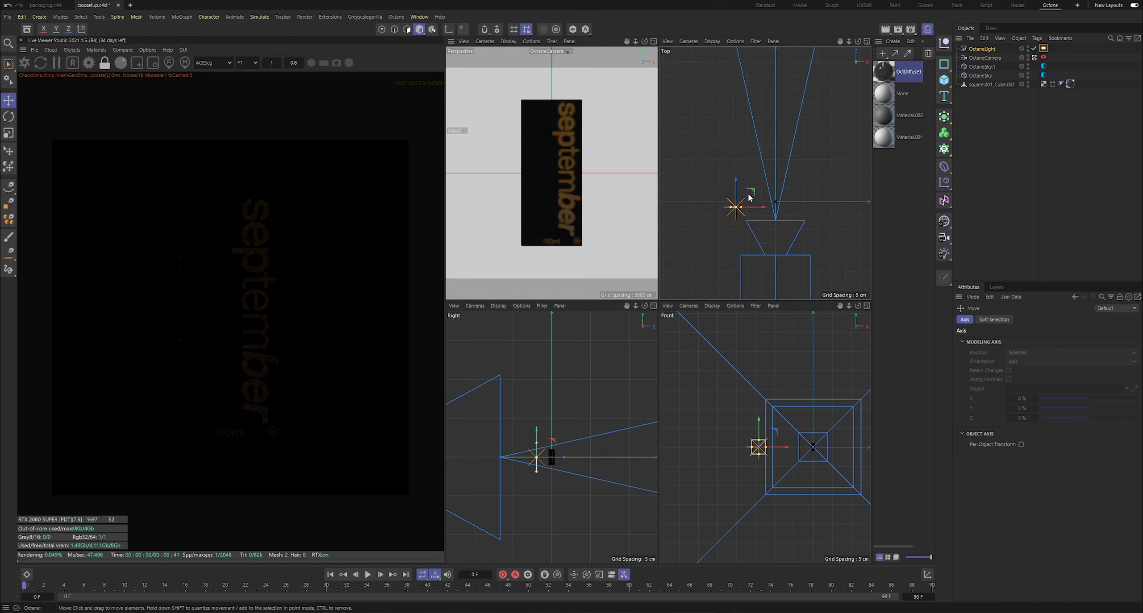
# - Set the area light's heading rotation to -90° so it faces the box
pyautogui.click(982, 48)
pyautogui.click(1000, 320)
pyautogui.moveTo(1071, 378); pyautogui.dragTo(1061, 362)
pyautogui.hotkey('ctrl', 'z')
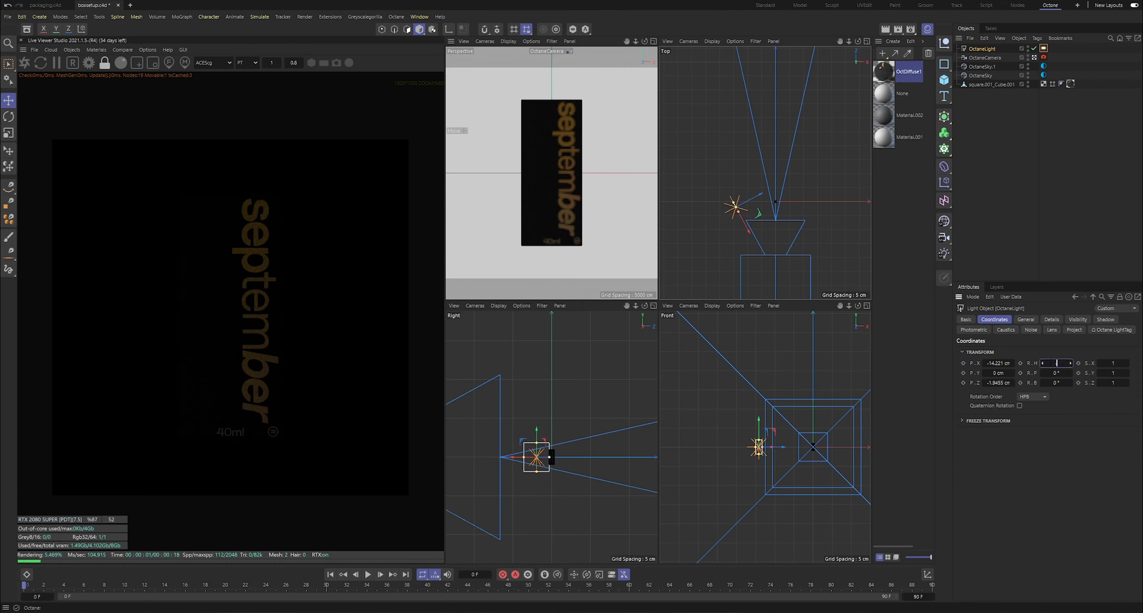
pyautogui.press('Return')
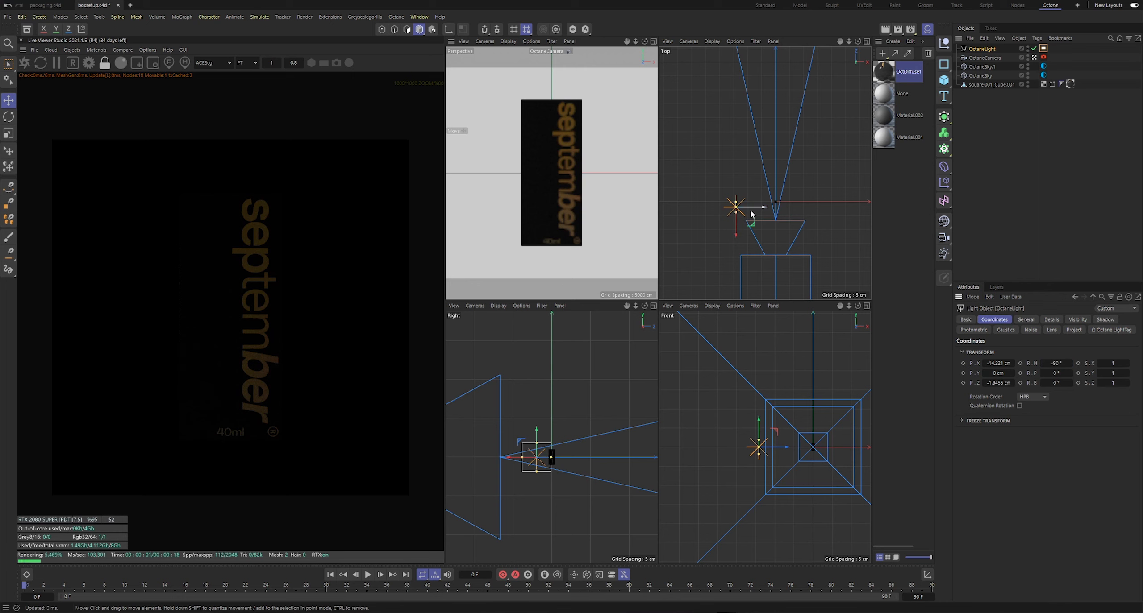
# - Shift the area light closer to the box and toward the camera in the Top view
pyautogui.scroll(5, 751, 215)
pyautogui.moveTo(724, 218); pyautogui.dragTo(757, 255)
pyautogui.click(973, 130)
# - Rotate the box about its vertical axis so a second side face shows in the camera view
pyautogui.click(984, 85)
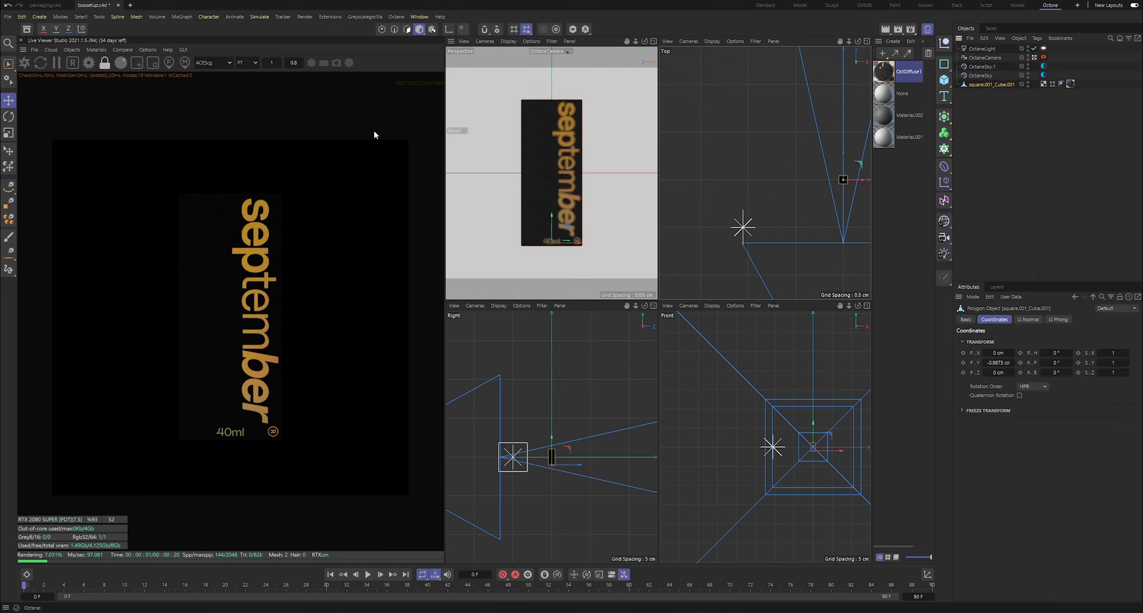
pyautogui.press('r')
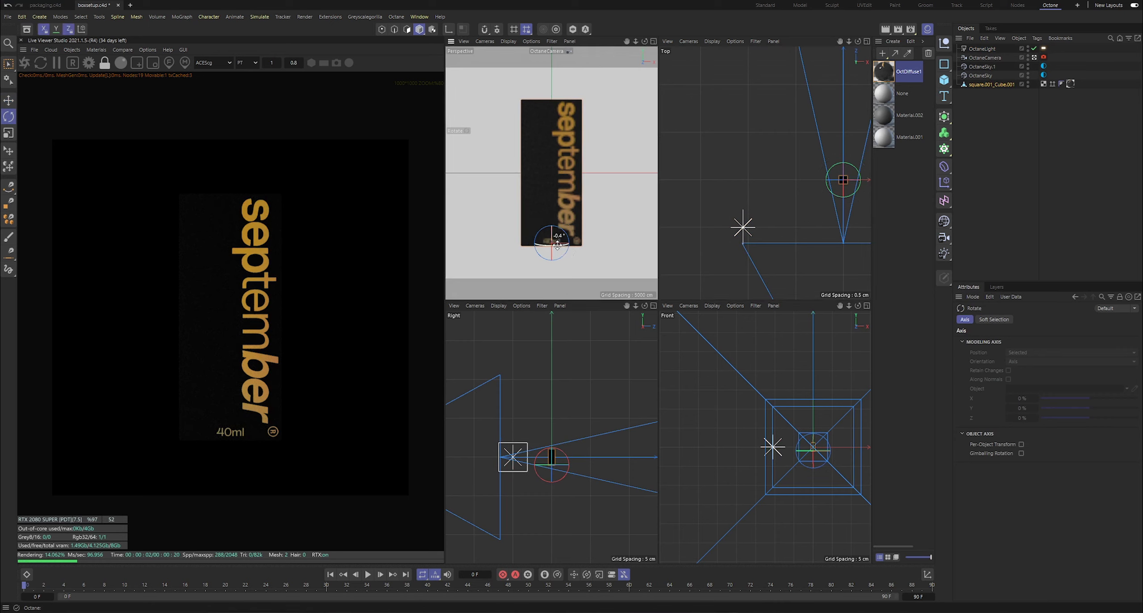
pyautogui.moveTo(544, 247); pyautogui.dragTo(535, 251)
# - Open the OctDiffuse1 material in the node editor and raise its roughness to about 0.71
pyautogui.doubleClick(883, 72)
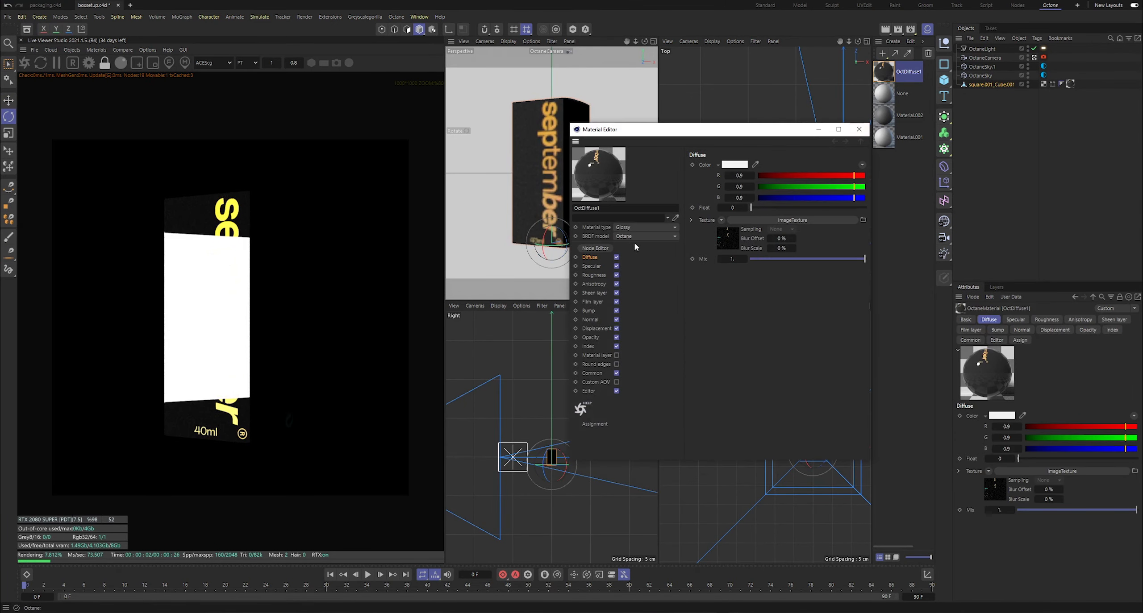
pyautogui.click(594, 249)
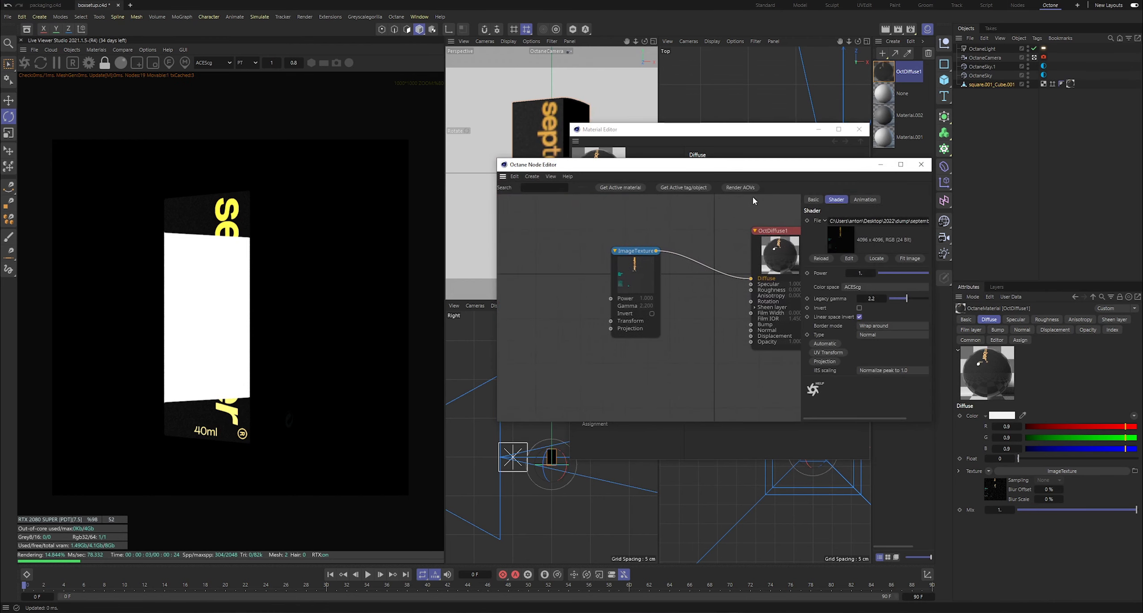
pyautogui.moveTo(669, 220); pyautogui.dragTo(601, 207, button='middle')
pyautogui.click(694, 214)
pyautogui.click(895, 200)
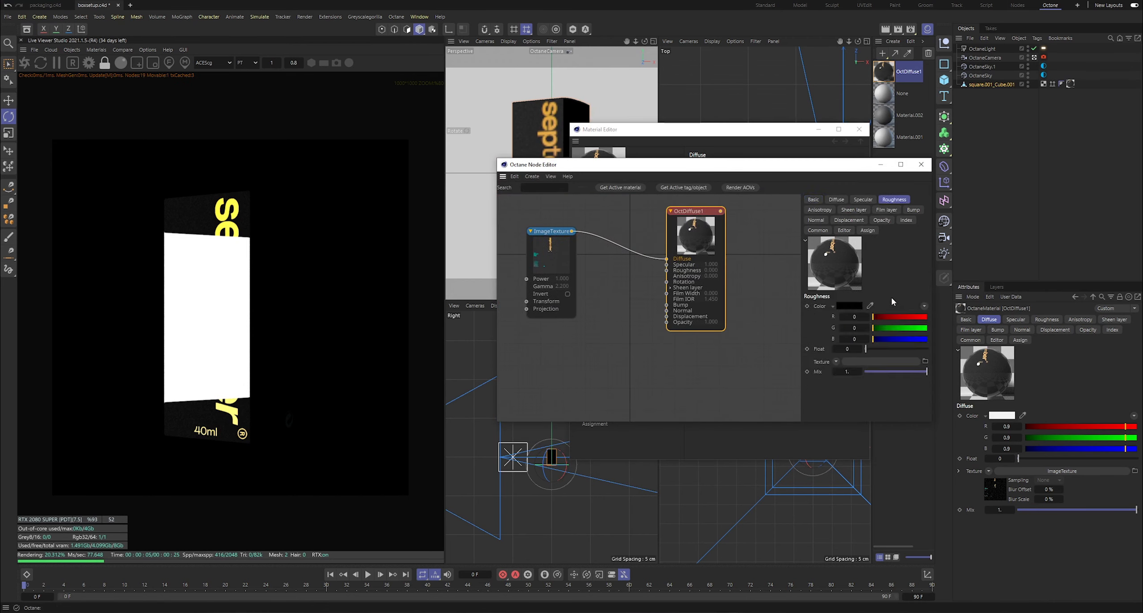
pyautogui.moveTo(871, 353); pyautogui.dragTo(908, 353)
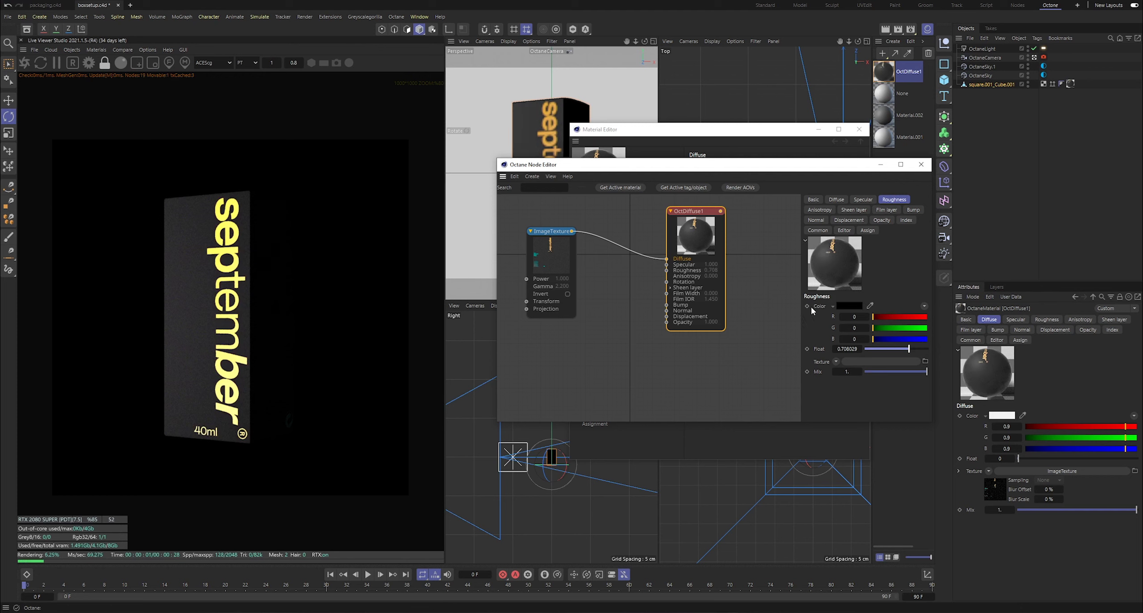
pyautogui.scroll(2, 212, 309)
pyautogui.scroll(2, 211, 309)
pyautogui.scroll(-5, 212, 309)
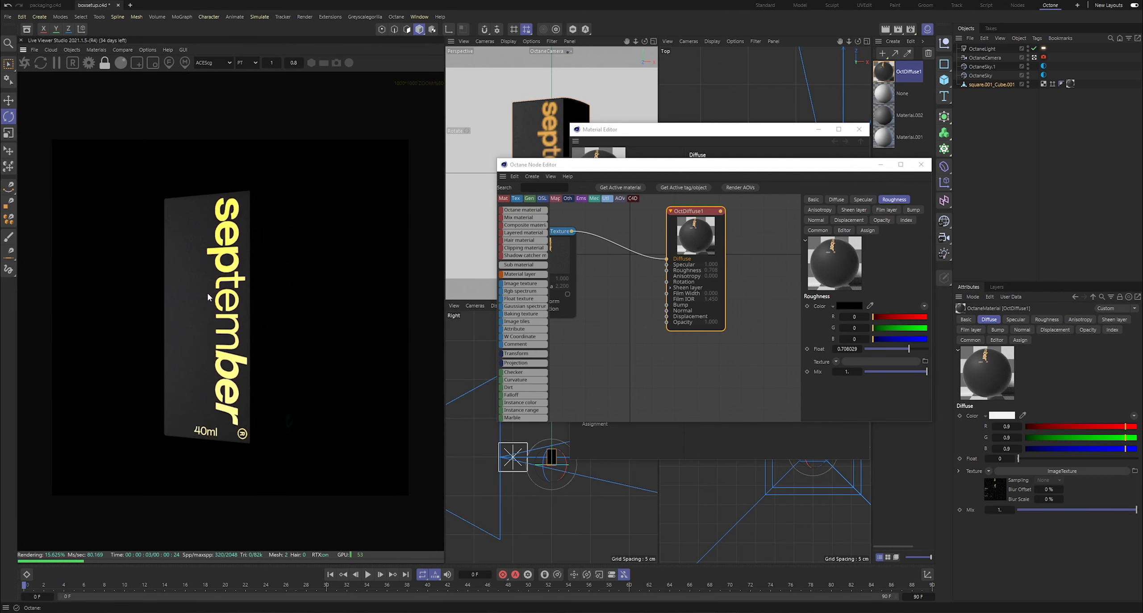
# - Disconnect the image texture from the material's diffuse channel and move its node away from the material node
pyautogui.moveTo(630, 293); pyautogui.dragTo(672, 331, button='middle')
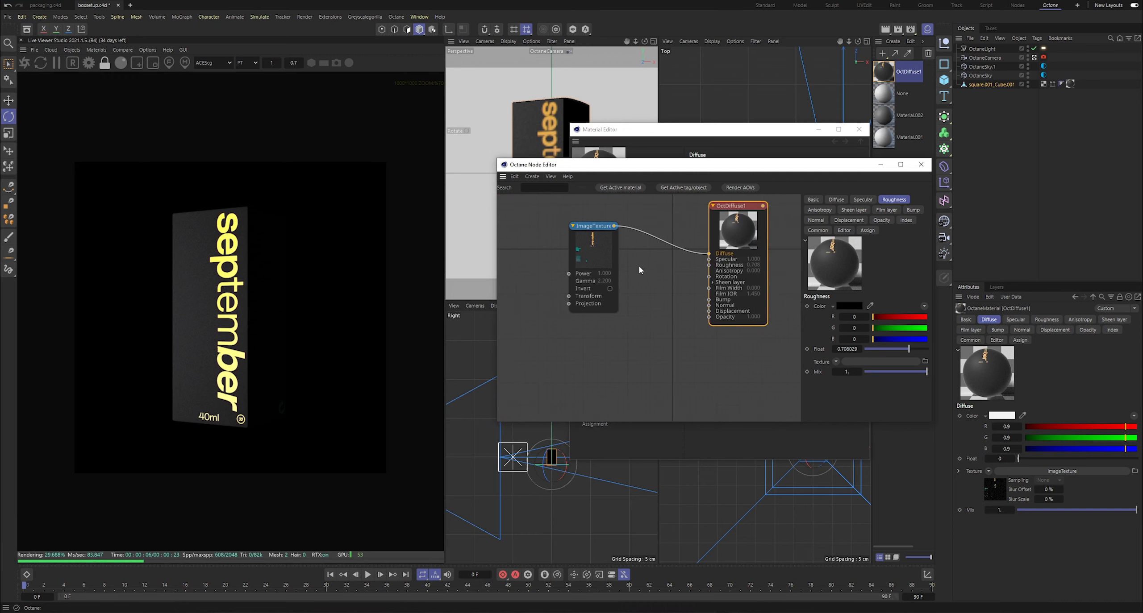
pyautogui.moveTo(710, 258); pyautogui.dragTo(603, 332)
pyautogui.click(585, 257)
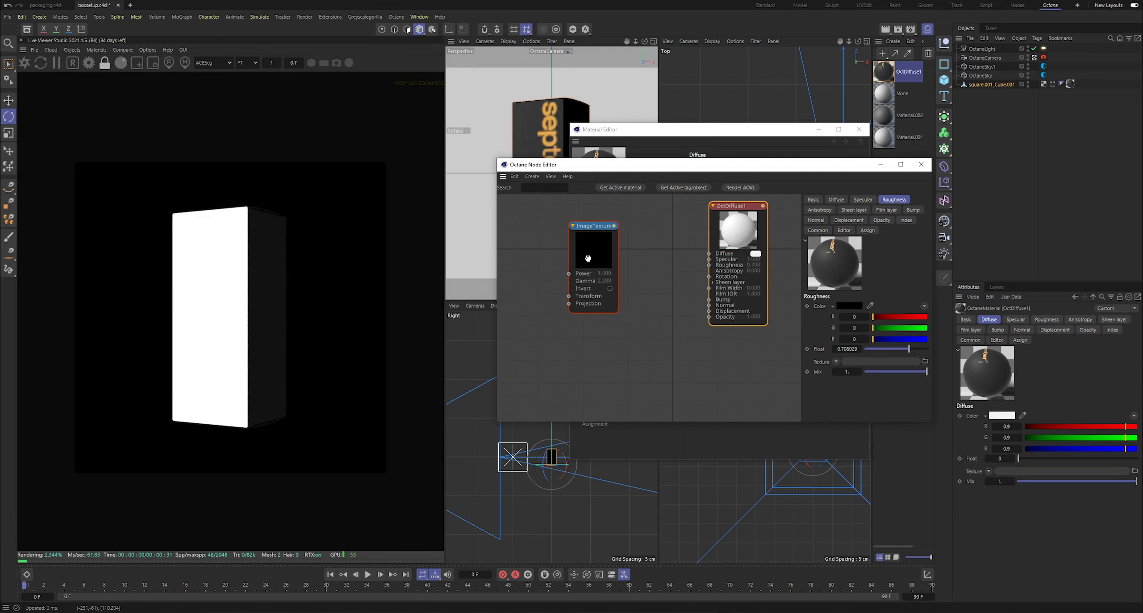
pyautogui.moveTo(585, 257)
pyautogui.mouseDown()
pyautogui.moveTo(538, 258)
pyautogui.moveTo(580, 262)
pyautogui.mouseUp()
# - Try different roughness and specular amounts on the untextured OctDiffuse1 material
pyautogui.click(738, 232)
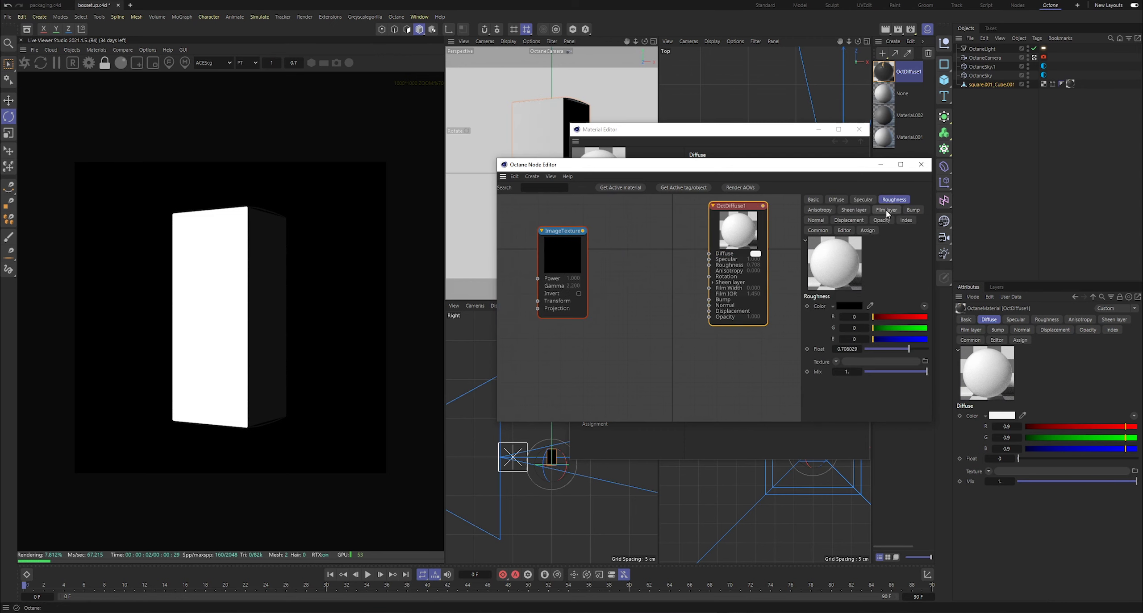
pyautogui.moveTo(909, 348); pyautogui.dragTo(817, 349)
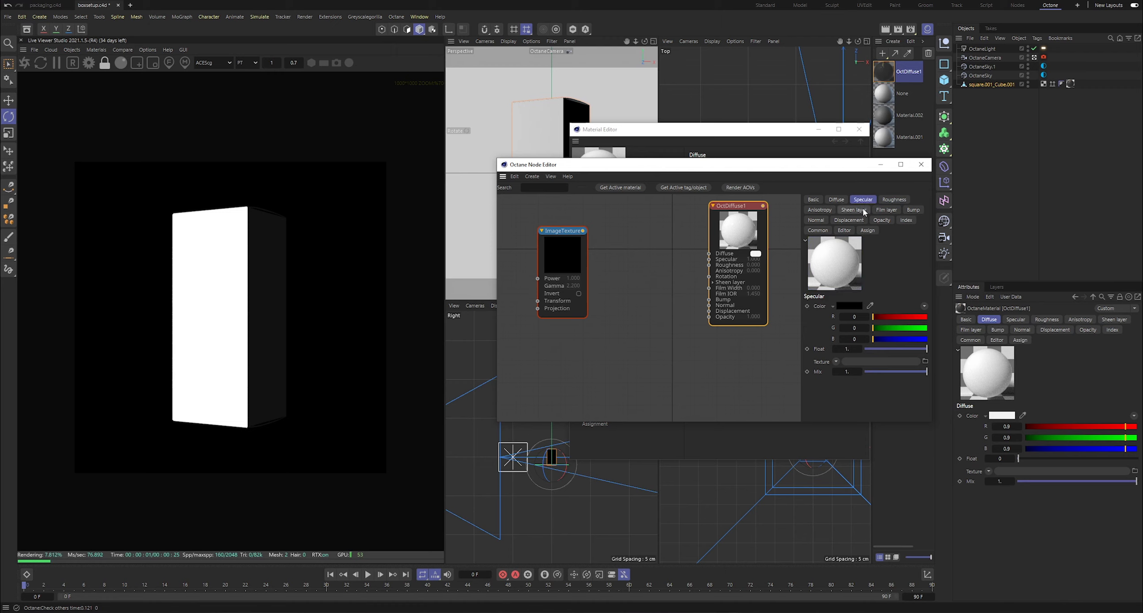
pyautogui.moveTo(896, 348); pyautogui.dragTo(870, 371)
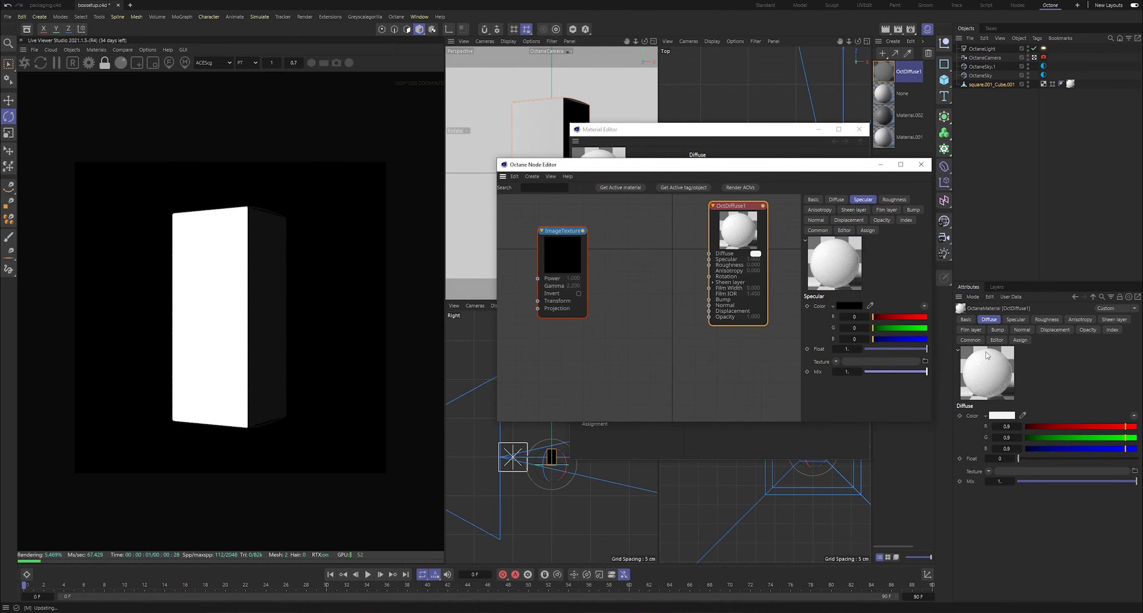
pyautogui.click(893, 200)
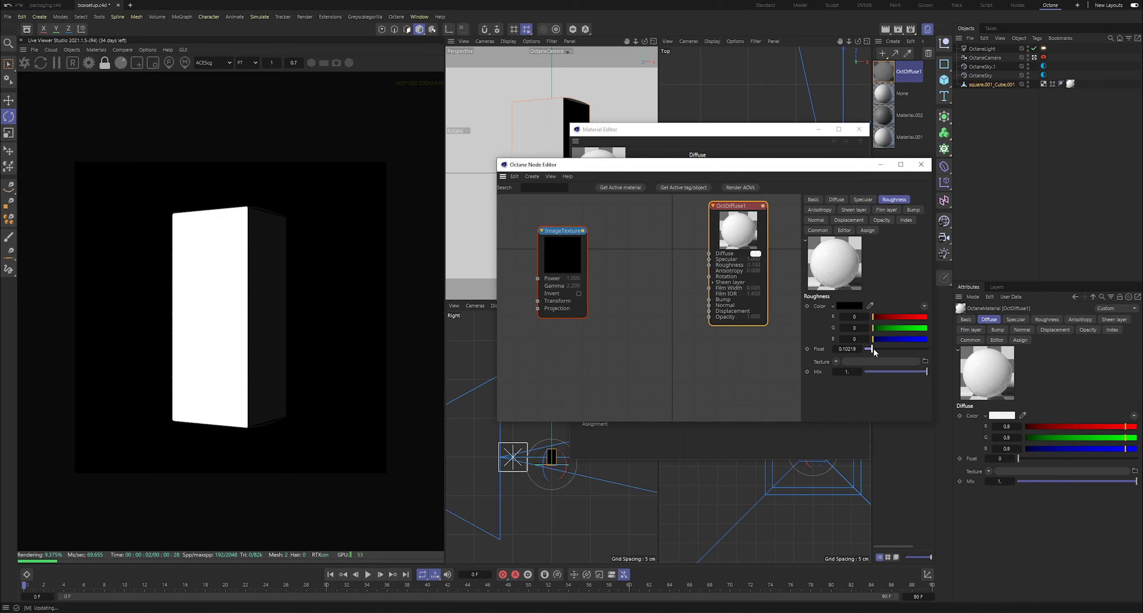
pyautogui.moveTo(873, 348); pyautogui.dragTo(909, 349)
pyautogui.click(863, 199)
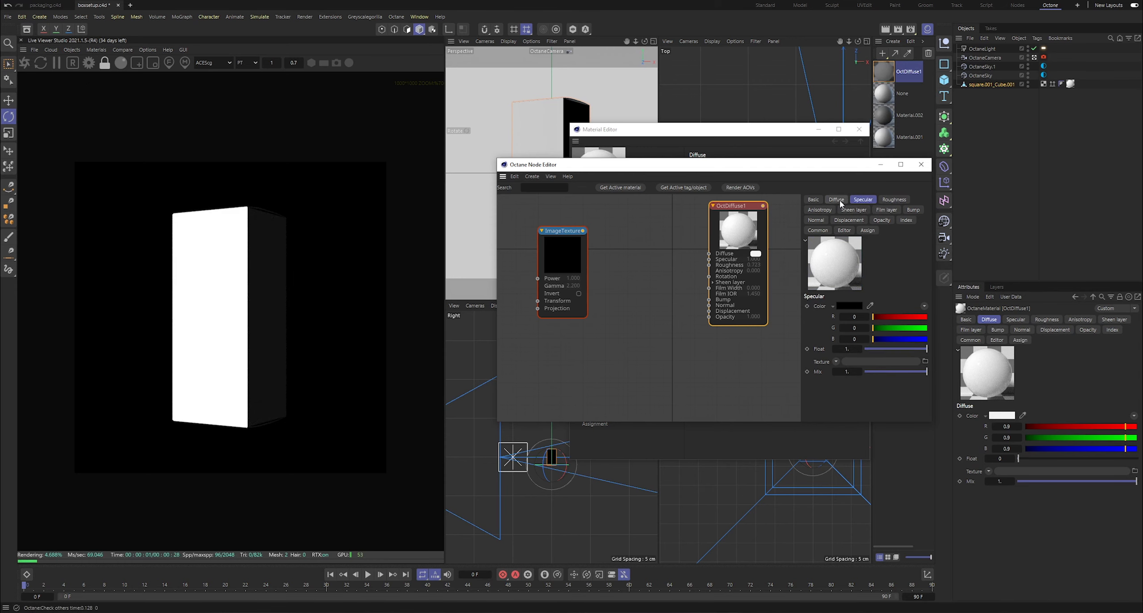
# - Set the OctDiffuse1 material's diffuse color to pure black
pyautogui.click(836, 200)
pyautogui.click(849, 306)
pyautogui.moveTo(772, 378); pyautogui.dragTo(761, 414)
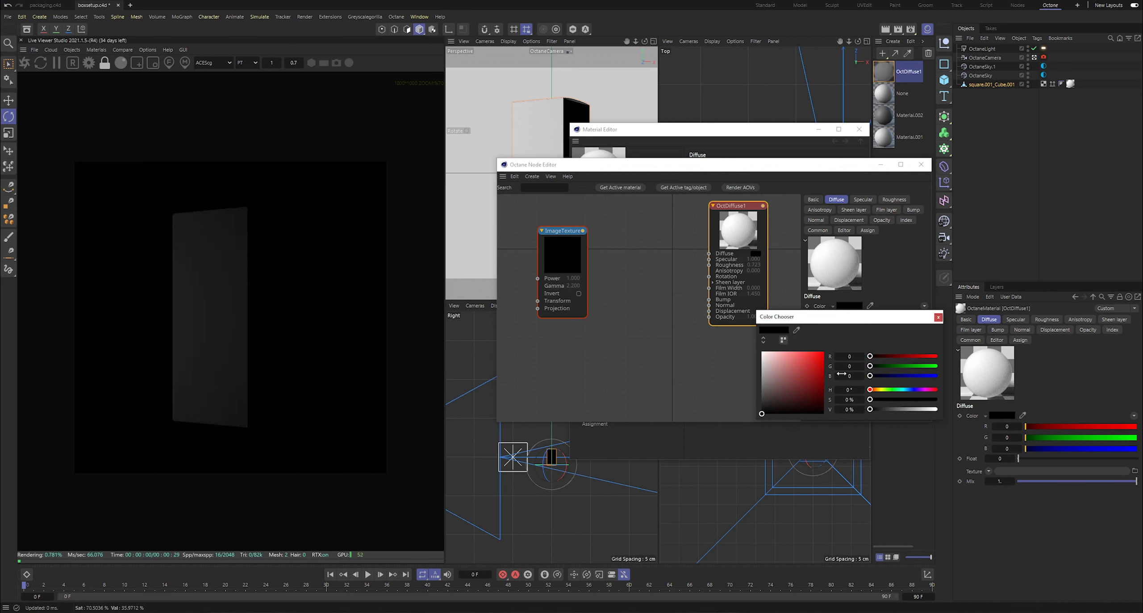
pyautogui.click(939, 318)
# - Lower the black material's roughness and set its specular amount to about 0.66
pyautogui.click(870, 201)
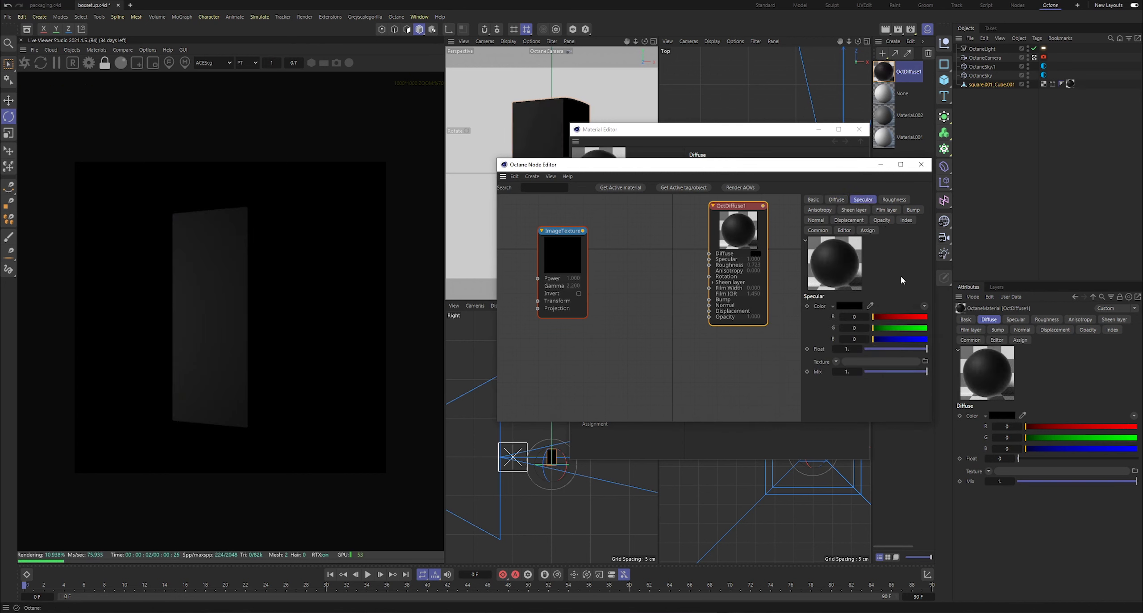
pyautogui.click(896, 200)
pyautogui.moveTo(909, 350)
pyautogui.mouseDown()
pyautogui.moveTo(868, 349)
pyautogui.moveTo(907, 342)
pyautogui.mouseUp()
pyautogui.click(862, 199)
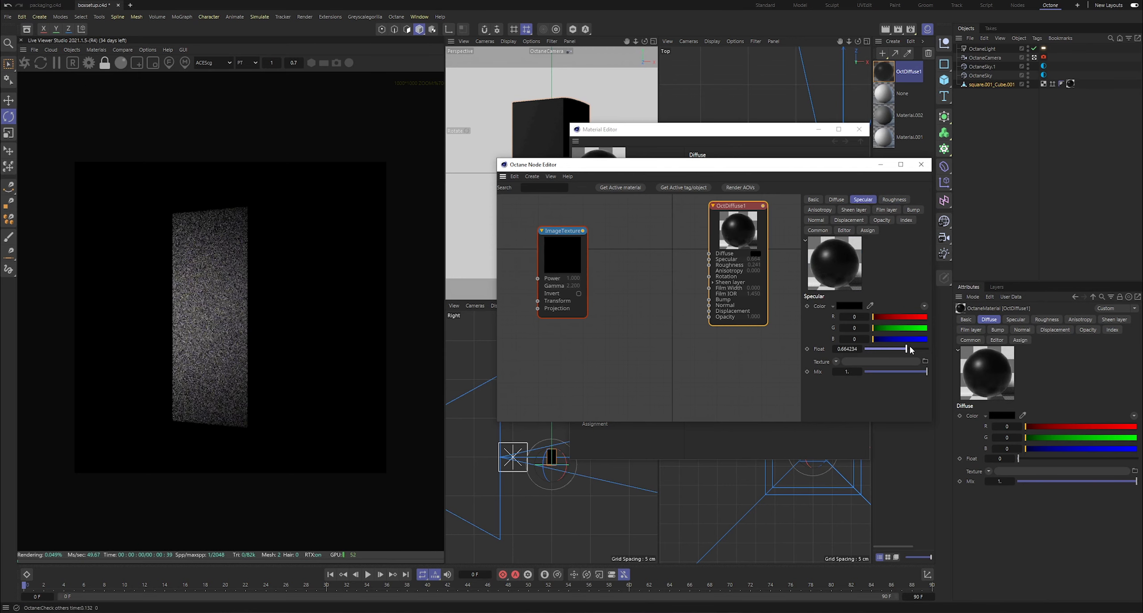
# - Duplicate the image texture node and connect the copy through a Color correction node to the material's roughness
pyautogui.keyDown('ctrl'); pyautogui.moveTo(564, 269); pyautogui.dragTo(593, 370); pyautogui.keyUp('ctrl')
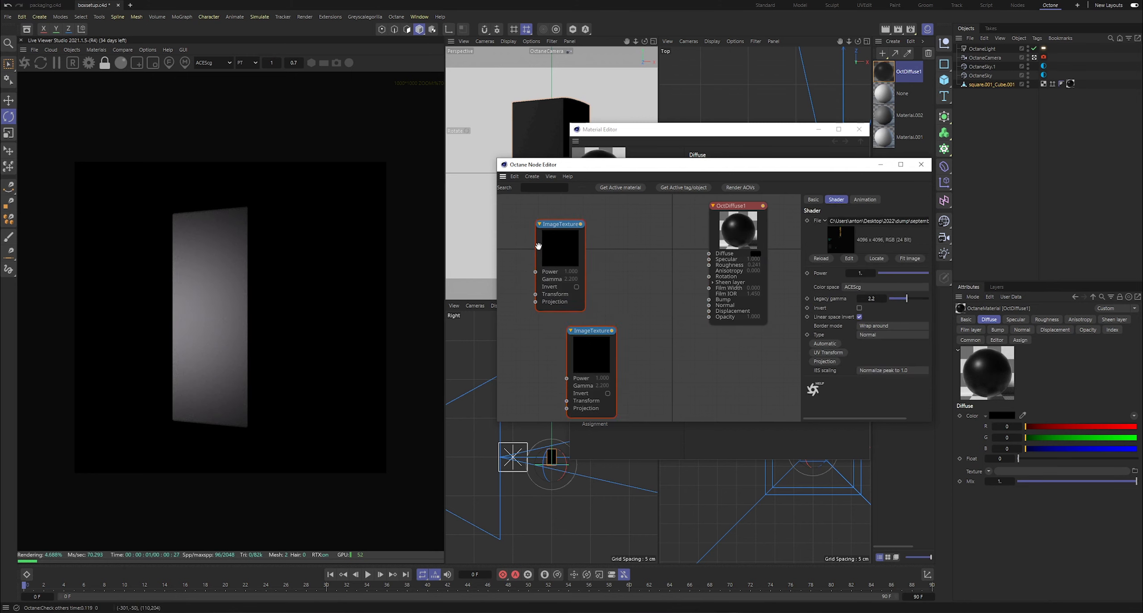
pyautogui.moveTo(548, 232); pyautogui.dragTo(611, 298)
pyautogui.write('colo')
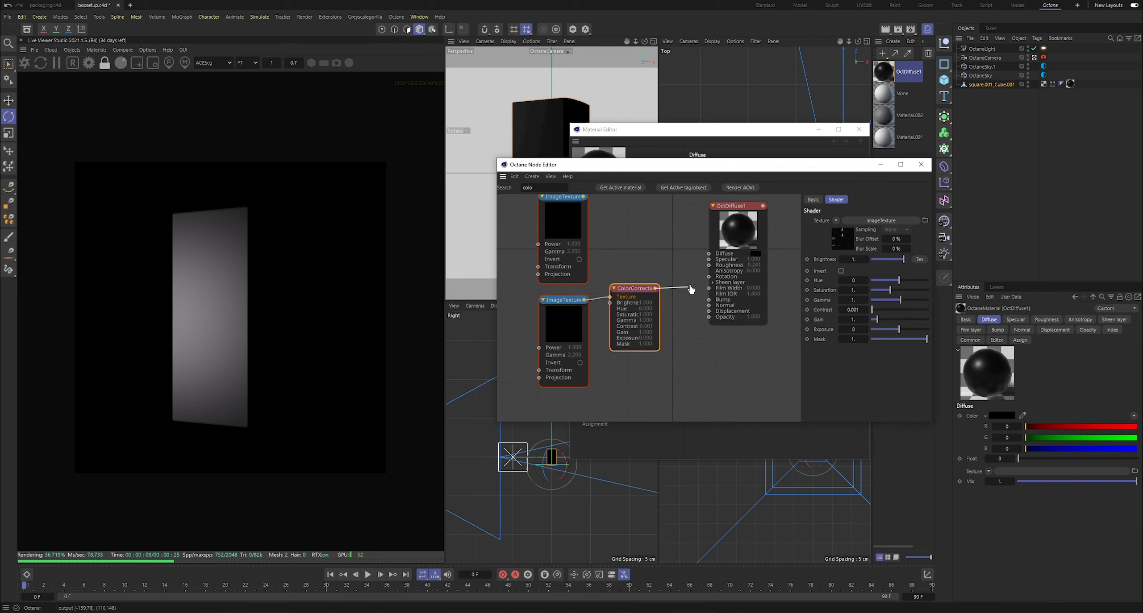
pyautogui.moveTo(705, 269); pyautogui.dragTo(710, 267)
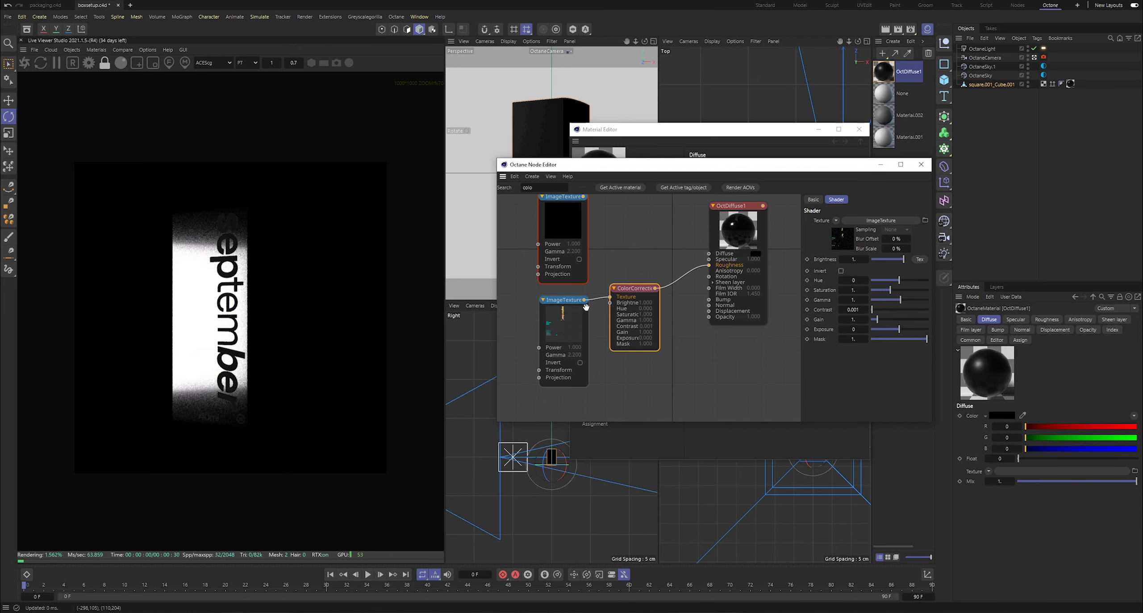
# - Invert the Color correction node feeding the roughness and put the node editor and material editor away
pyautogui.click(181, 323)
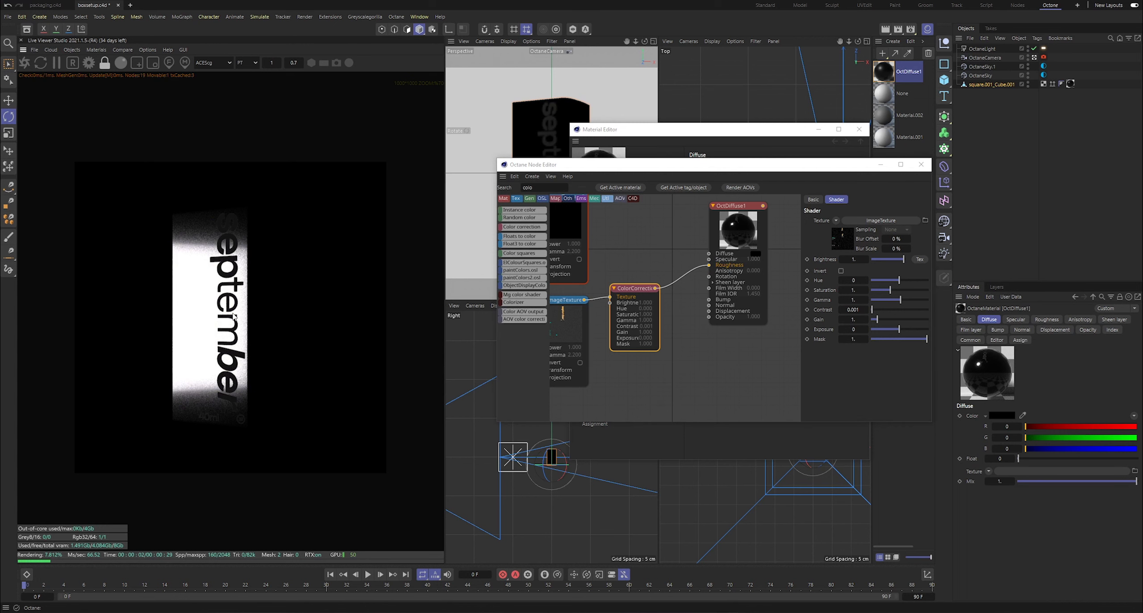
pyautogui.scroll(3, 230, 298)
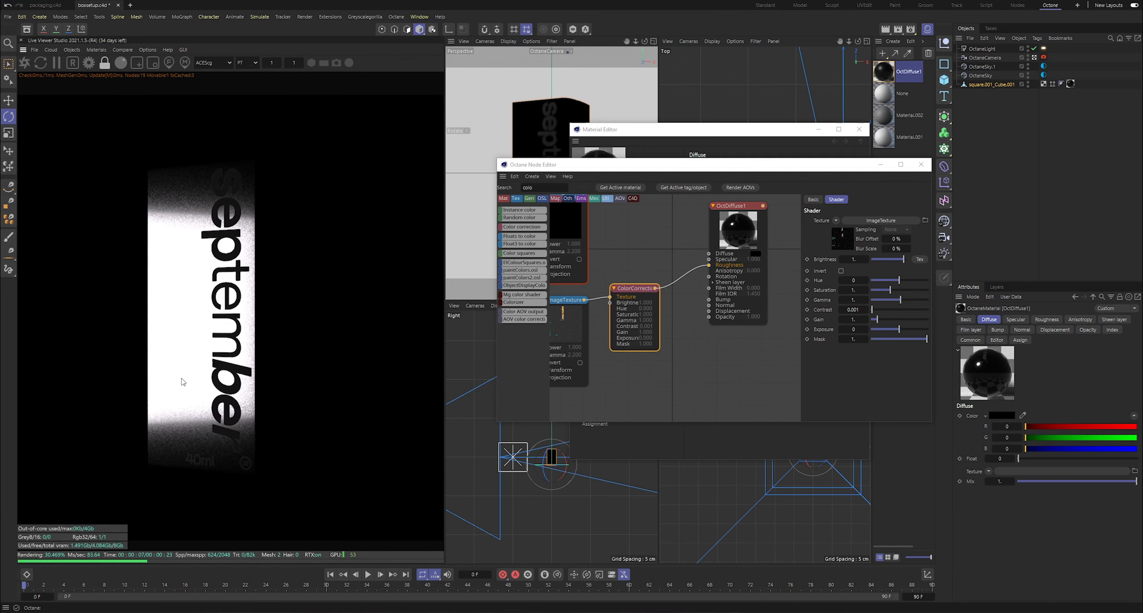
pyautogui.scroll(2, 197, 352)
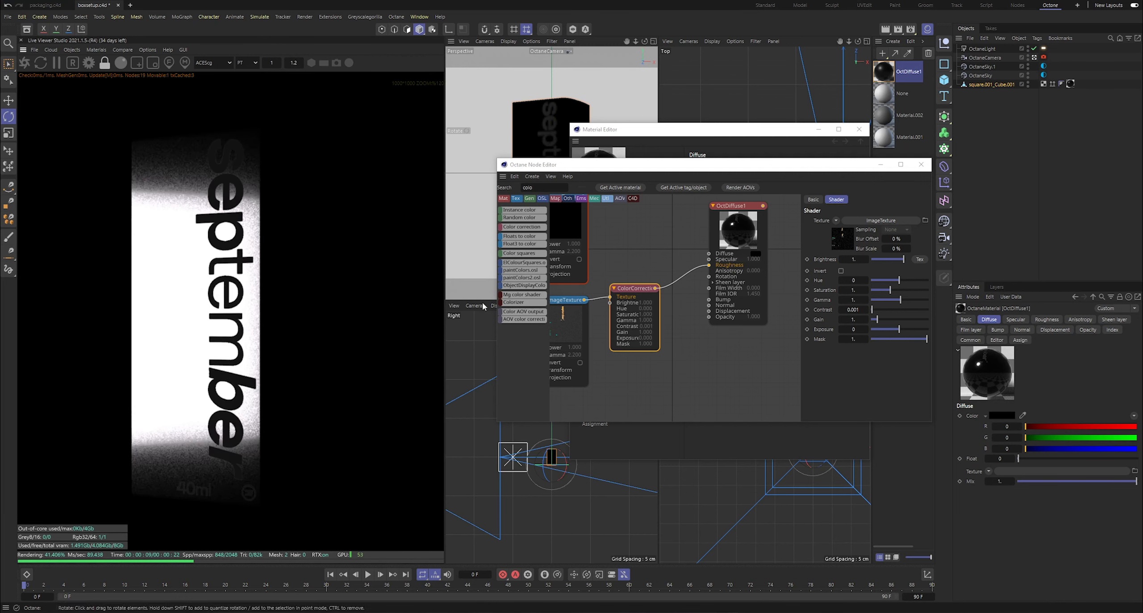
pyautogui.click(841, 271)
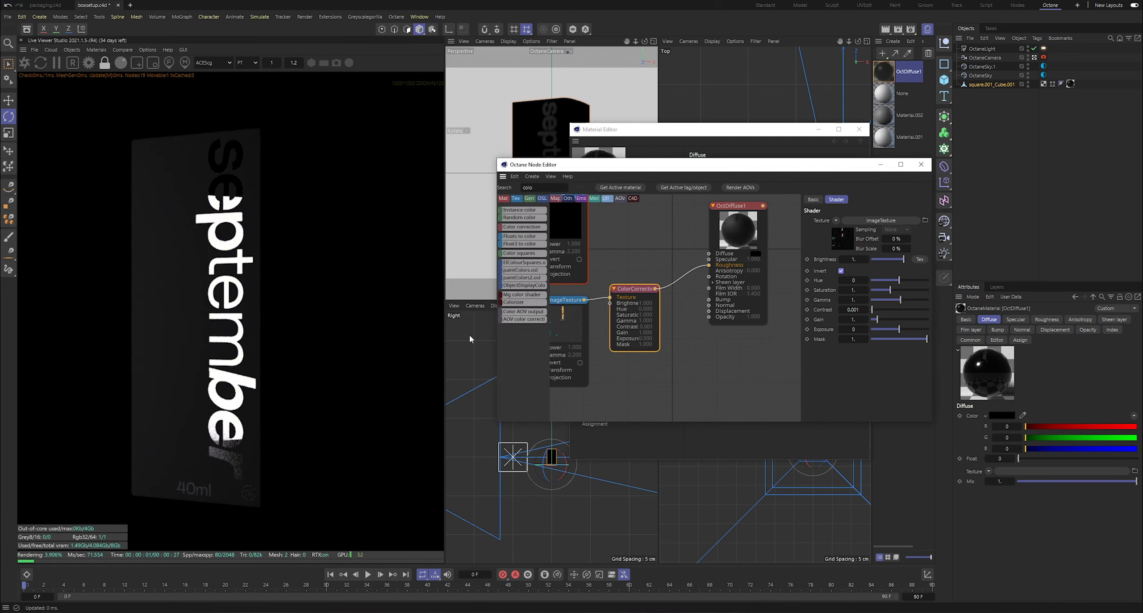
pyautogui.scroll(-5, 252, 325)
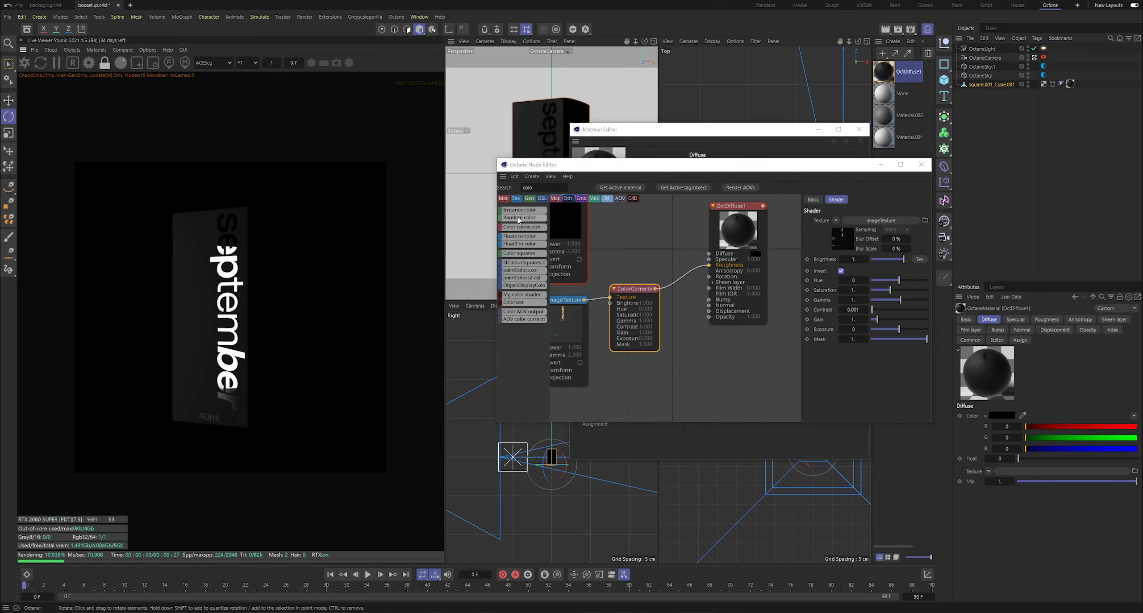
pyautogui.click(881, 164)
pyautogui.click(827, 130)
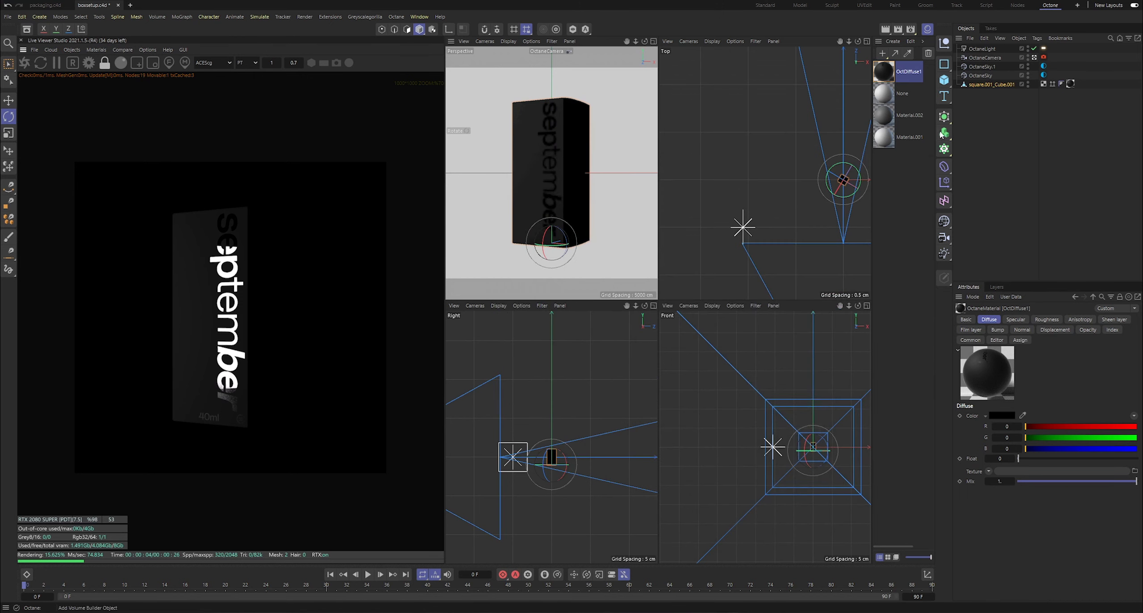
# - Try several rotations of the box about its vertical axis to check its reflections, and undo them
pyautogui.moveTo(553, 243); pyautogui.dragTo(630, 242)
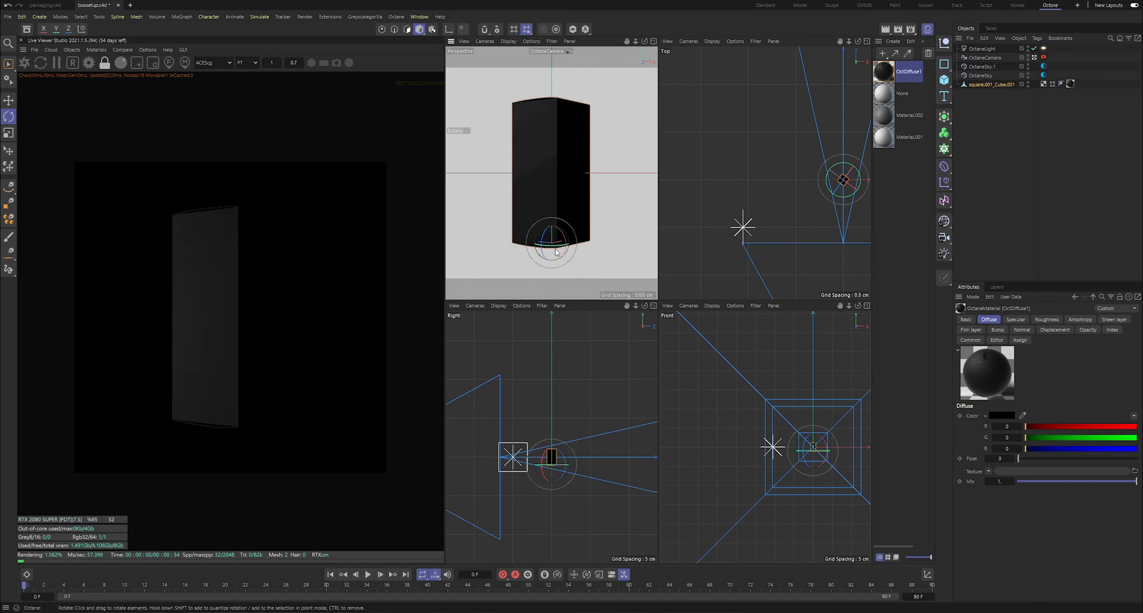
pyautogui.moveTo(561, 251); pyautogui.dragTo(623, 248)
pyautogui.moveTo(551, 245); pyautogui.dragTo(641, 278)
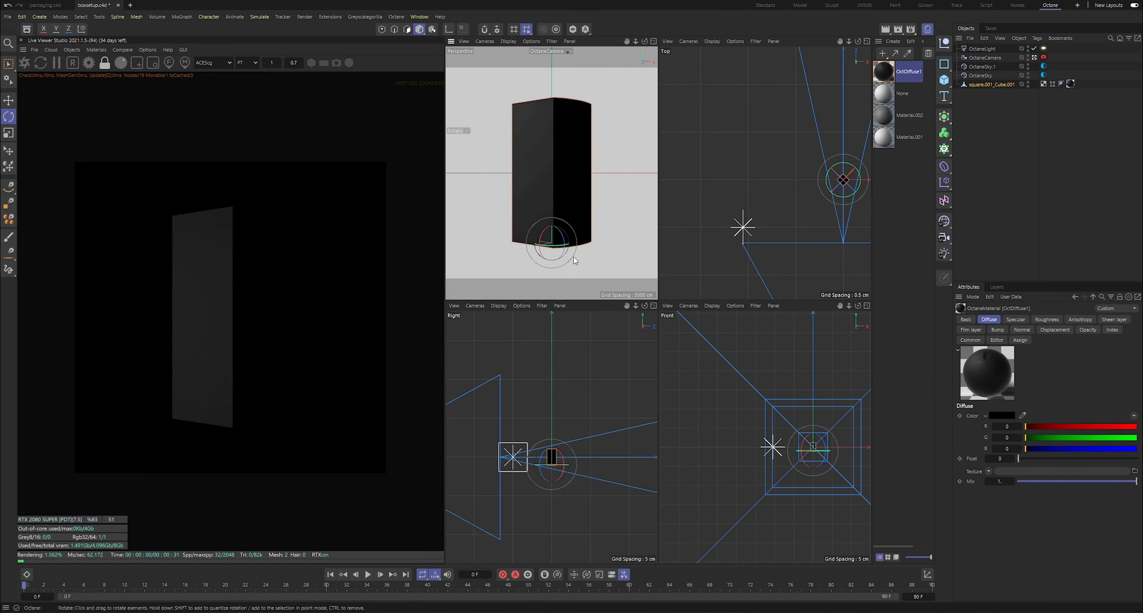
pyautogui.moveTo(552, 250); pyautogui.dragTo(522, 246)
pyautogui.hotkey('ctrl', 'z')
pyautogui.hotkey('ctrl', 'z')
pyautogui.hotkey('ctrl', 'z')
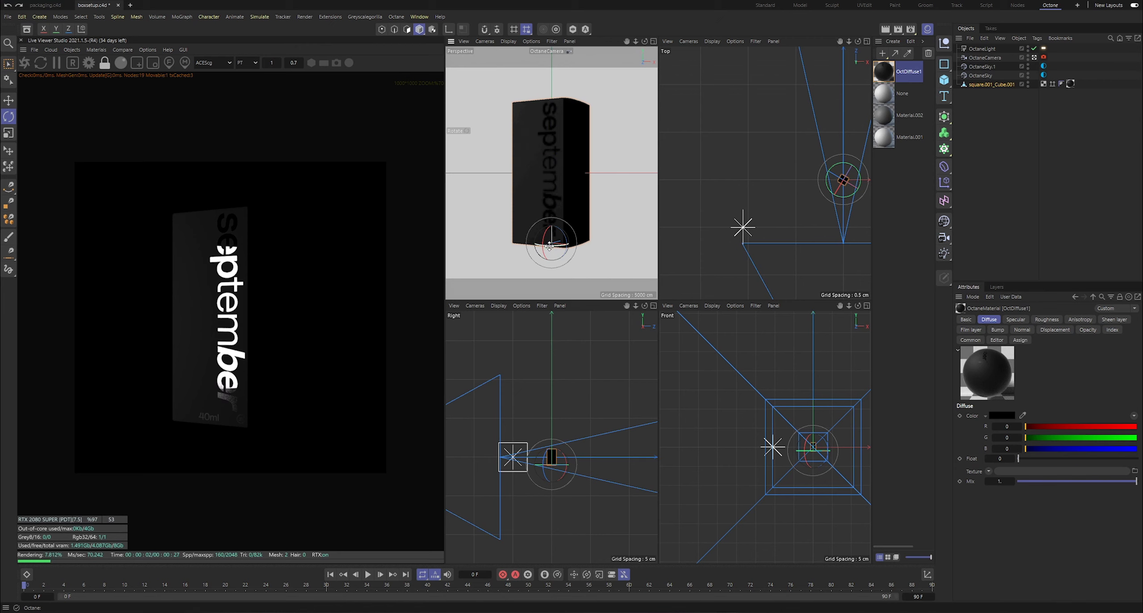
# - Rotate the box about its vertical axis so its plain sides face the camera, and reopen OctDiffuse1 in the node editor
pyautogui.moveTo(558, 245); pyautogui.dragTo(643, 248)
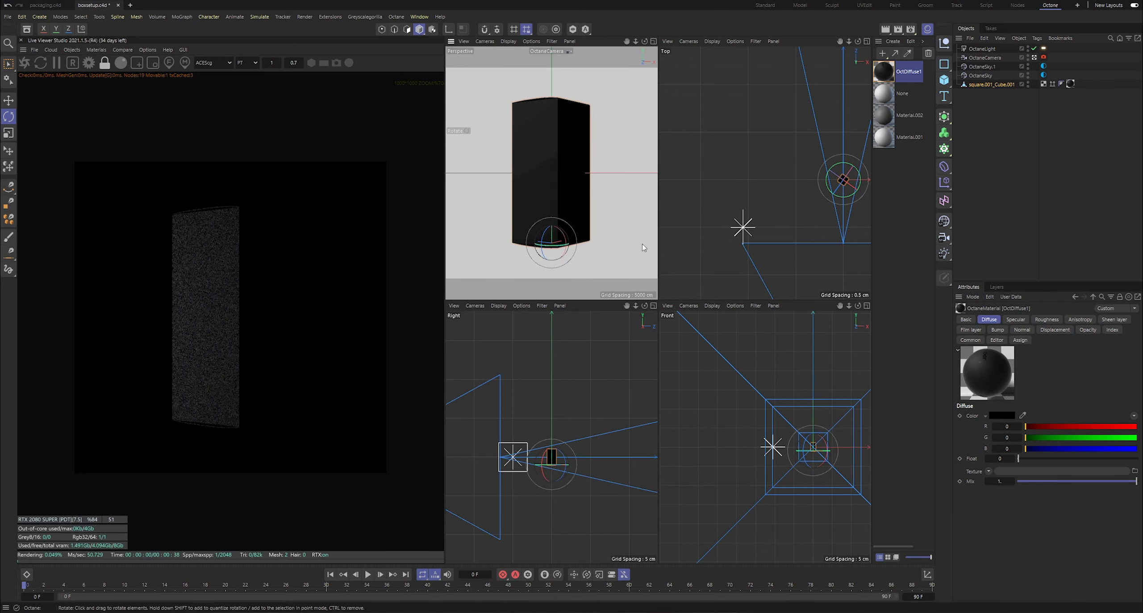
pyautogui.doubleClick(888, 77)
pyautogui.click(600, 250)
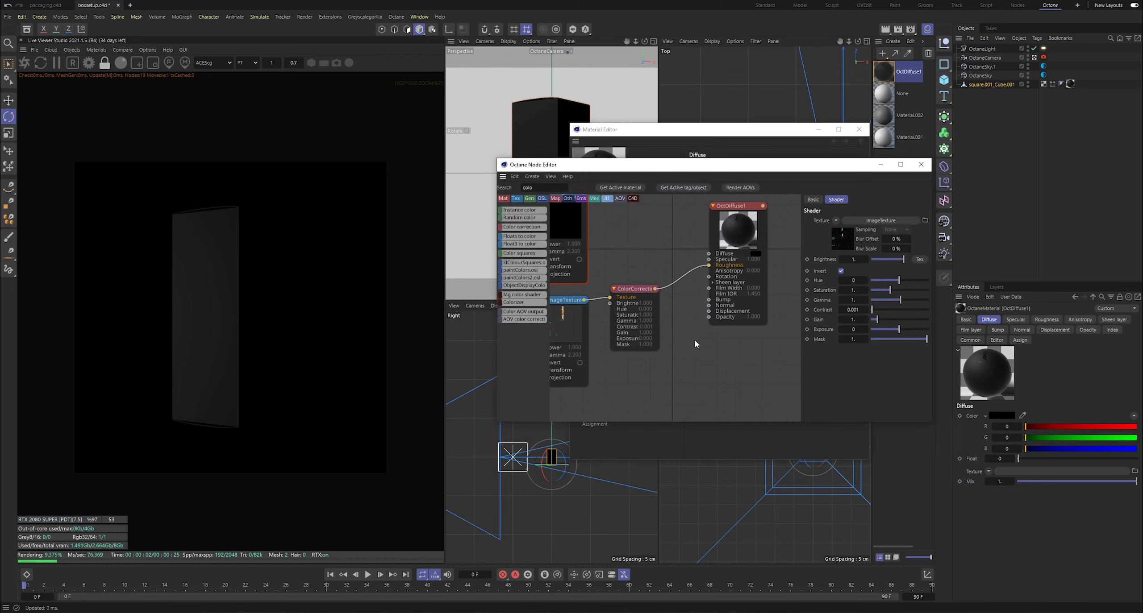
# - Try a saturation of 0 on the ColorCorrection node feeding the material's roughness, and undo it
pyautogui.click(671, 304)
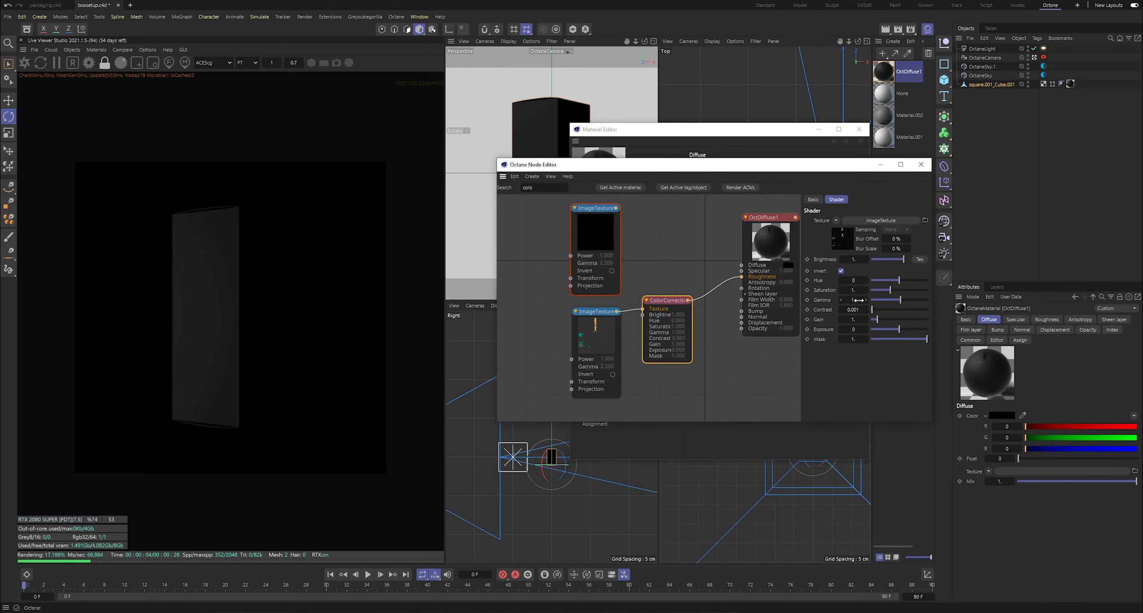
pyautogui.moveTo(890, 291); pyautogui.dragTo(863, 291)
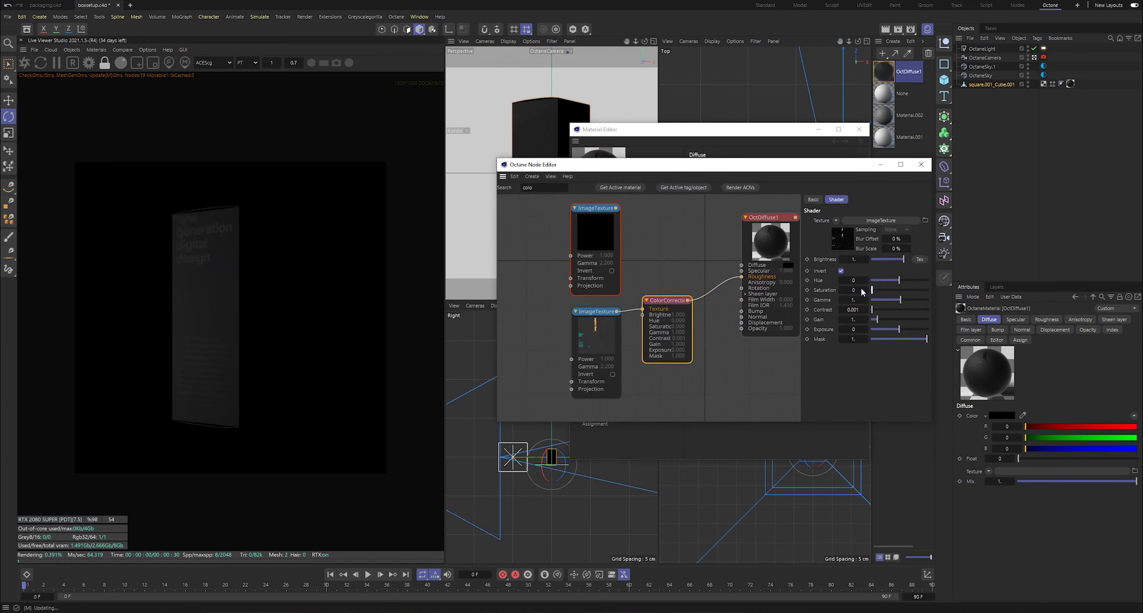
pyautogui.hotkey('ctrl', 'z')
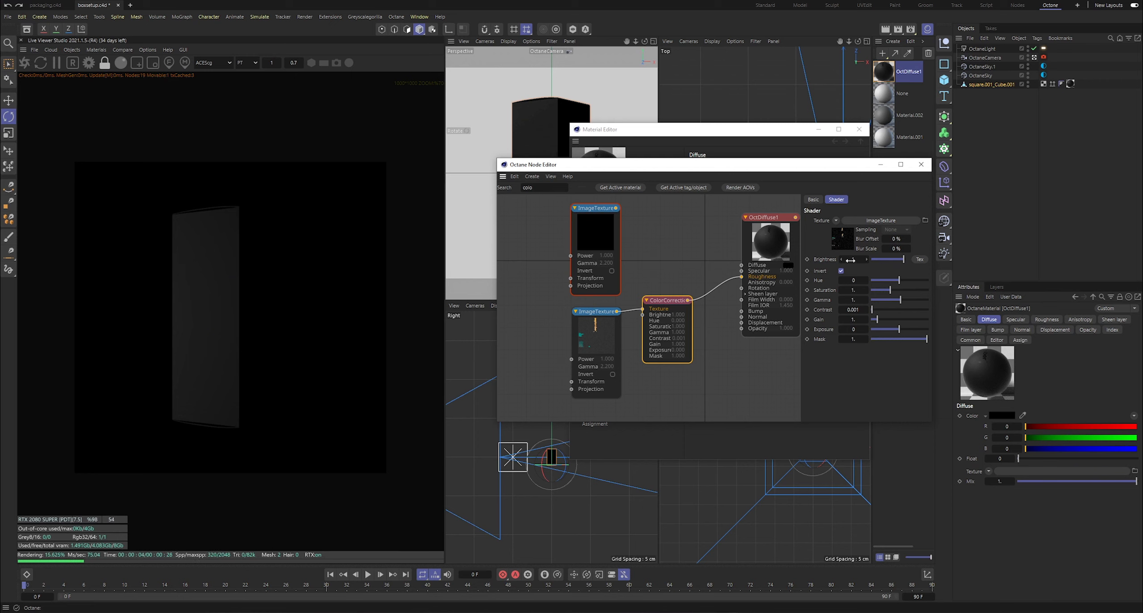
# - Lower the hue of the roughness ColorCorrection node to about -0.9 and minimise the node and material editors
pyautogui.moveTo(890, 283); pyautogui.dragTo(875, 286)
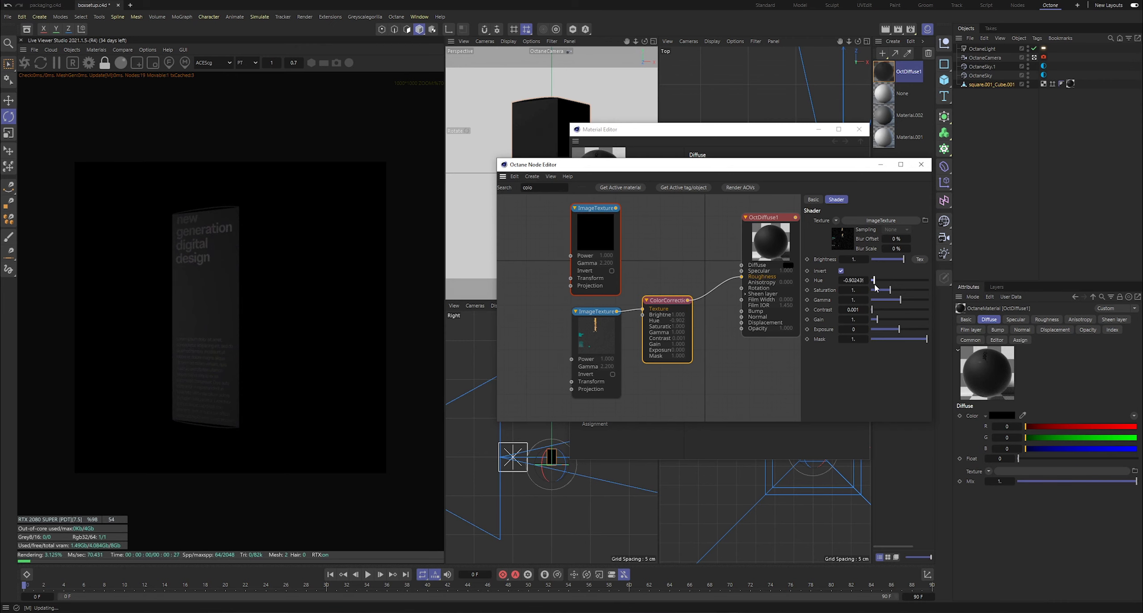
pyautogui.click(880, 165)
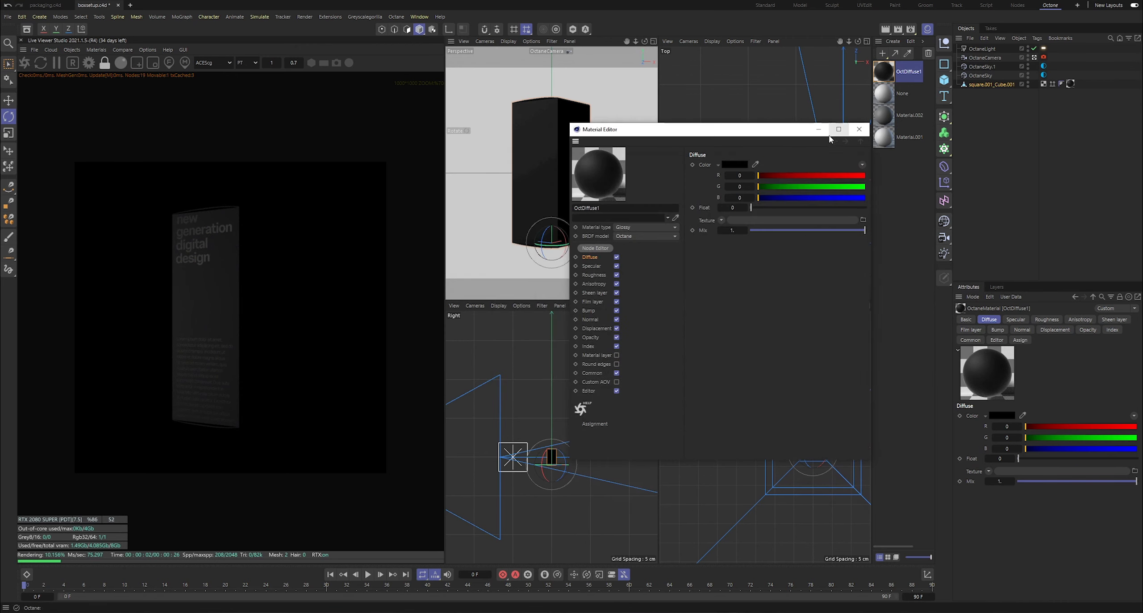
pyautogui.click(819, 130)
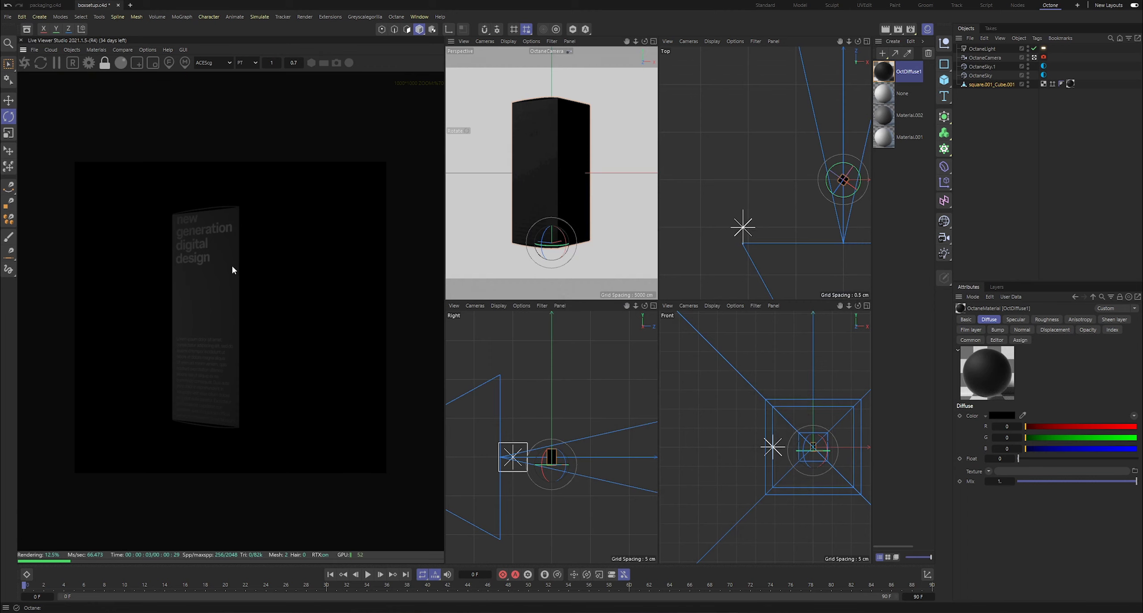
# - Rotate the box about its vertical axis to a heading of 28° so its other printed side faces the camera
pyautogui.scroll(1, 219, 267)
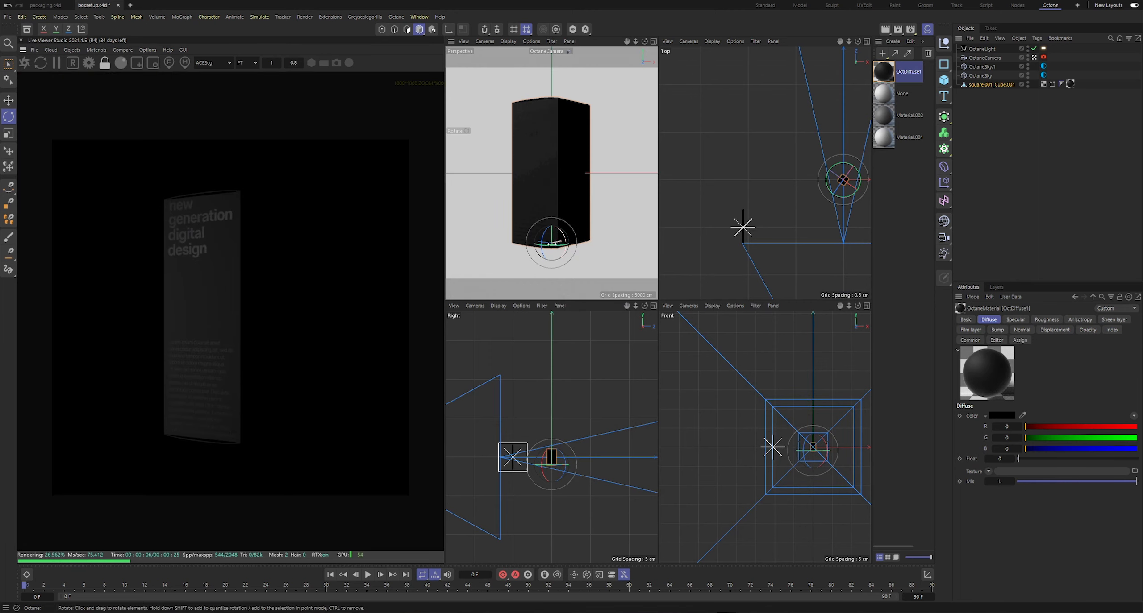
pyautogui.moveTo(552, 244); pyautogui.dragTo(450, 263)
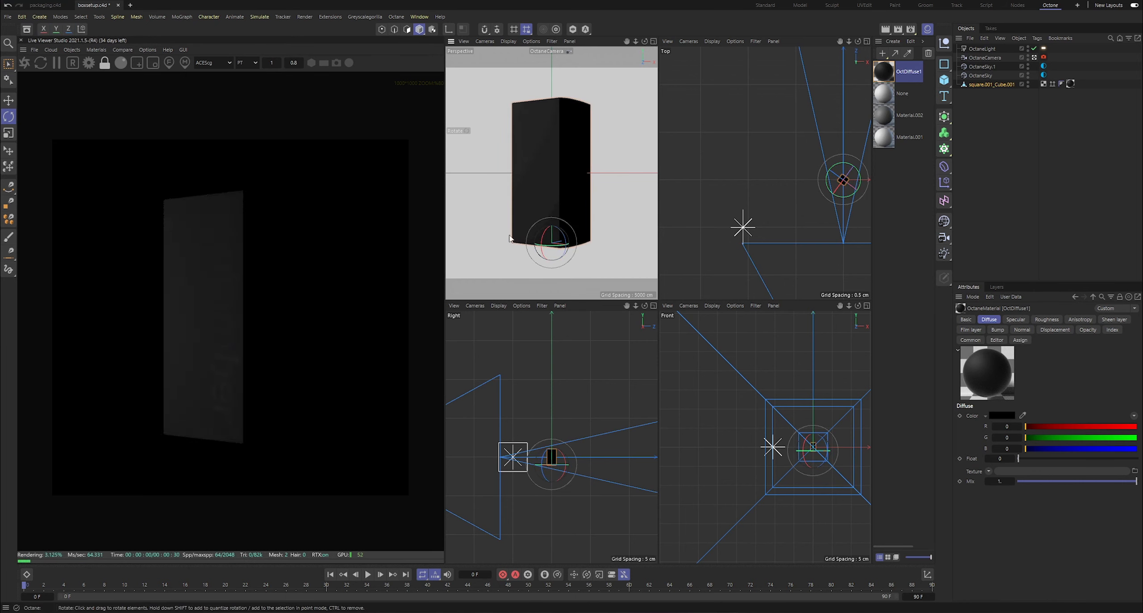
pyautogui.moveTo(552, 245)
pyautogui.mouseDown()
pyautogui.moveTo(443, 259)
pyautogui.moveTo(624, 232)
pyautogui.moveTo(552, 245)
pyautogui.mouseUp()
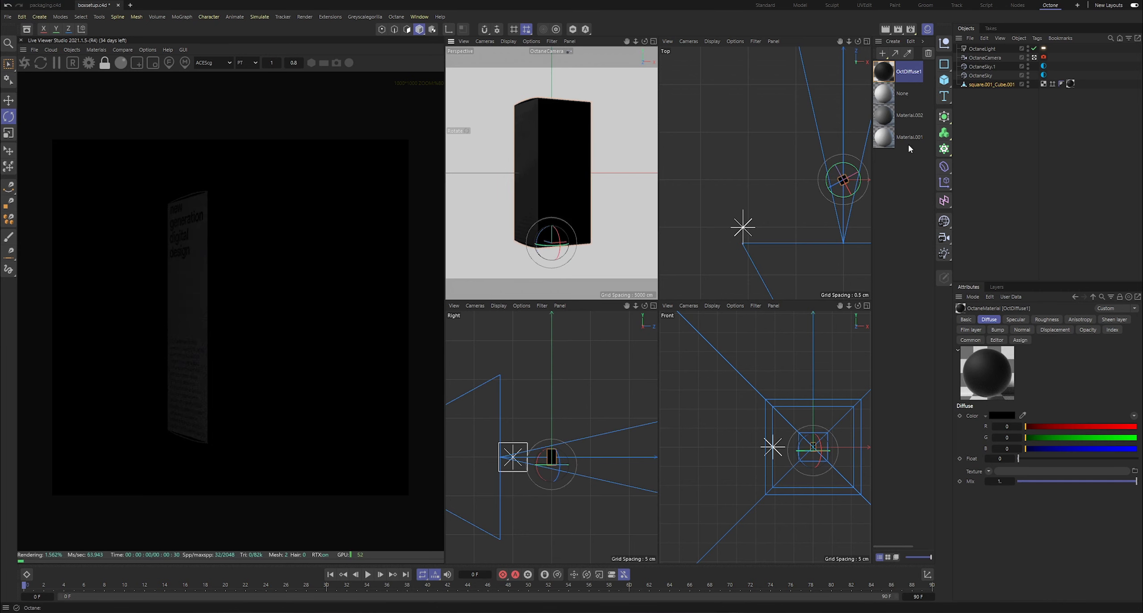
# - Duplicate the OctaneLight in the scene
pyautogui.click(1005, 92)
pyautogui.click(979, 49)
pyautogui.hotkey('ctrl', 'c')
pyautogui.hotkey('ctrl', 'v')
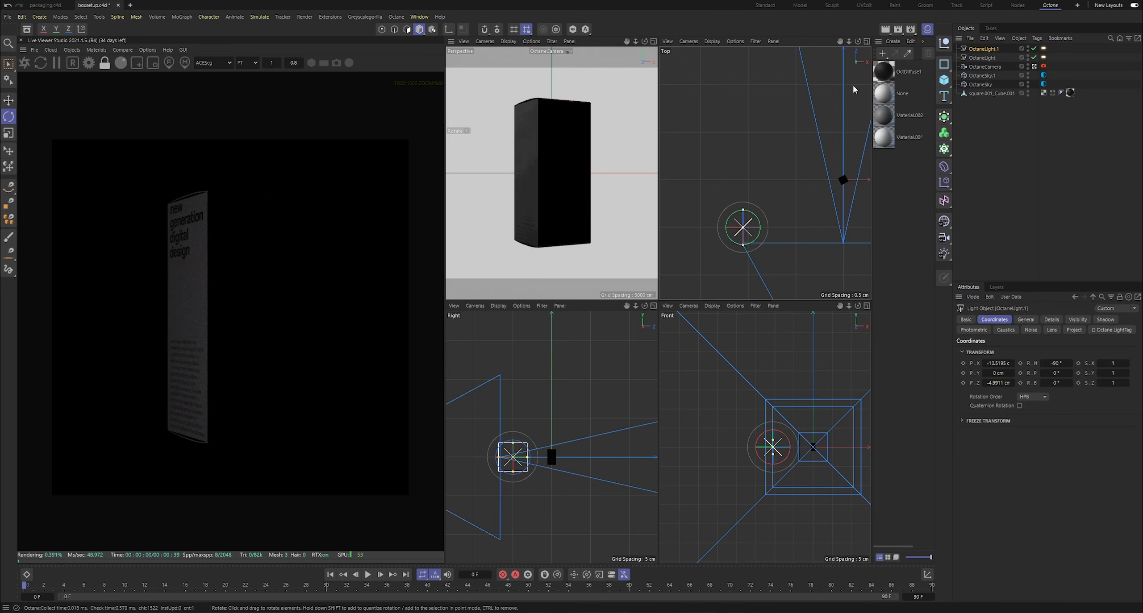
# - Move the copied light about 17.8 cm along X to the other side of the box and set its heading to -292°
pyautogui.moveTo(840, 41); pyautogui.dragTo(634, 147)
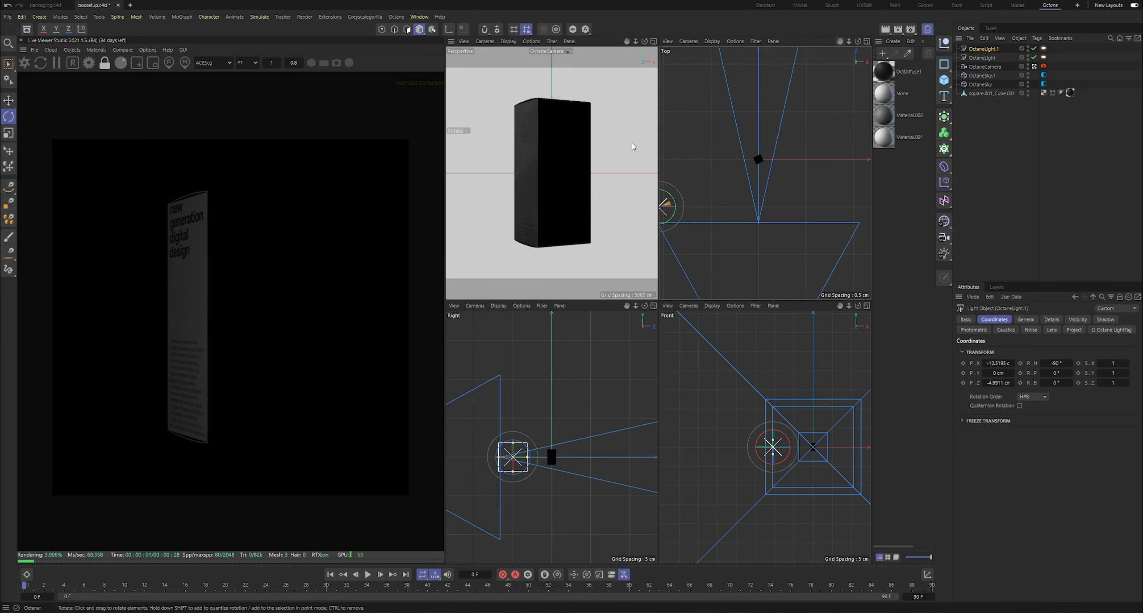
pyautogui.click(9, 100)
pyautogui.moveTo(683, 206); pyautogui.dragTo(831, 204)
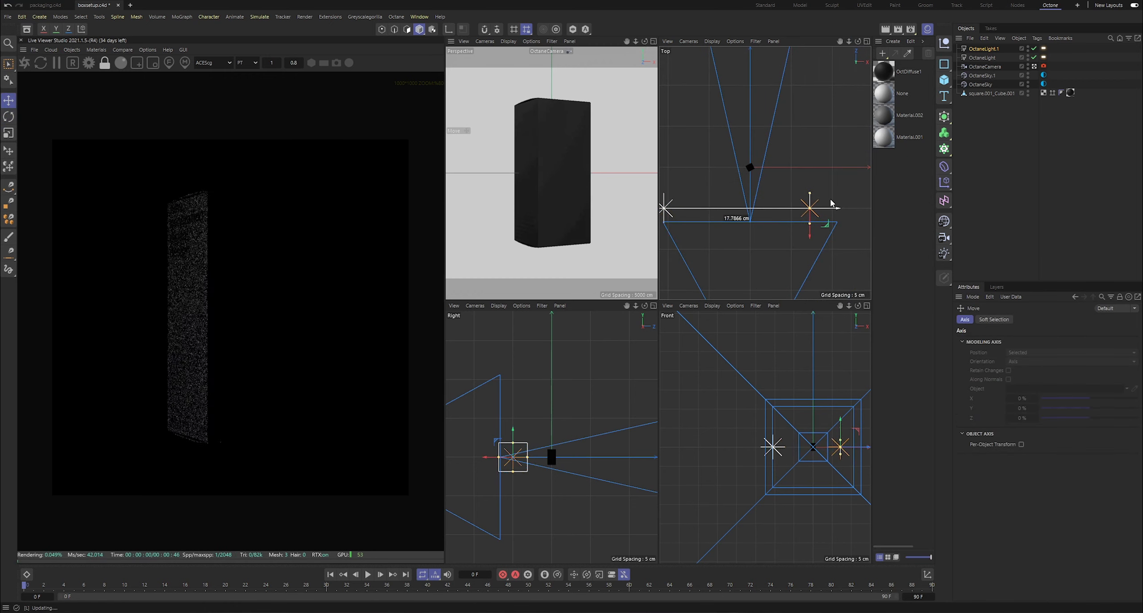
pyautogui.click(992, 49)
pyautogui.moveTo(1072, 368)
pyautogui.mouseDown()
pyautogui.moveTo(1027, 367)
pyautogui.moveTo(1059, 363)
pyautogui.mouseUp()
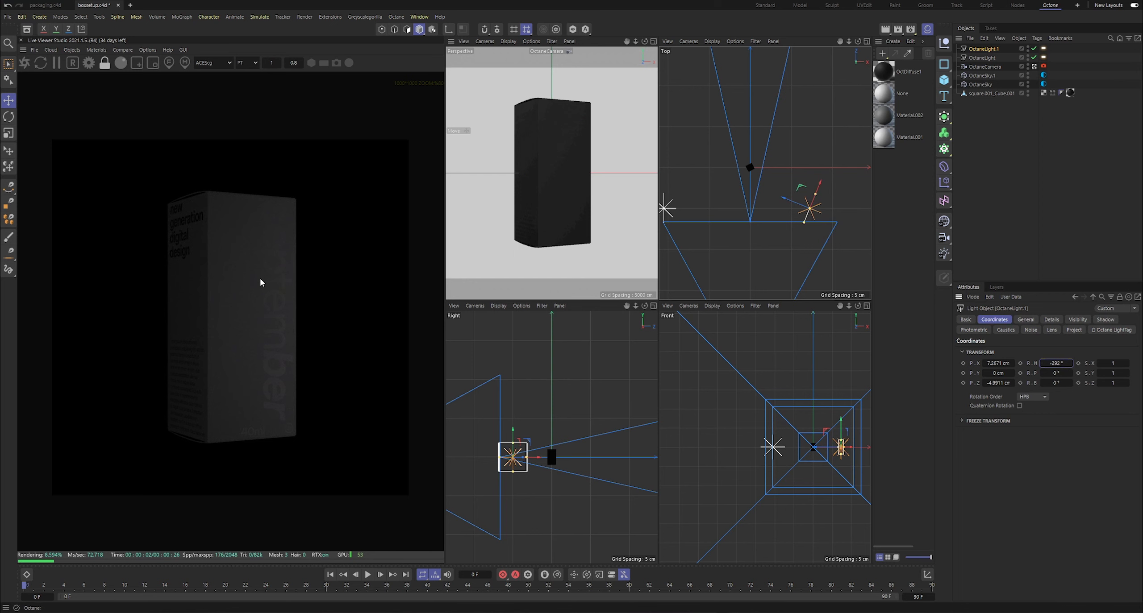
# - Set the hue of OctDiffuse1's roughness ColorCorrection node to about -0.61 and minimise both editors
pyautogui.scroll(3, 250, 280)
pyautogui.doubleClick(885, 73)
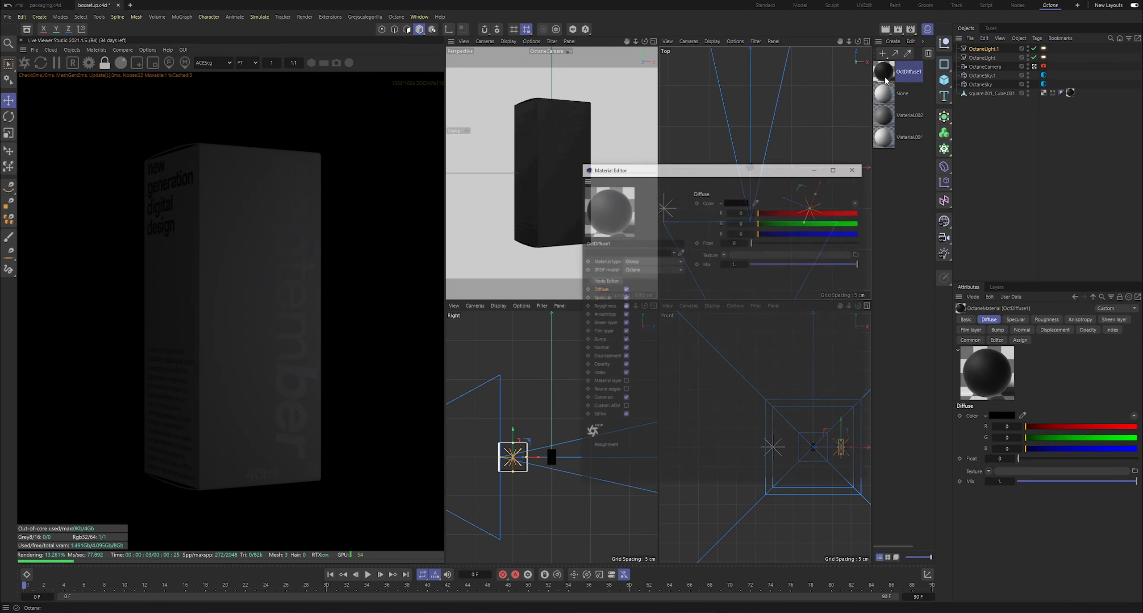
pyautogui.click(596, 250)
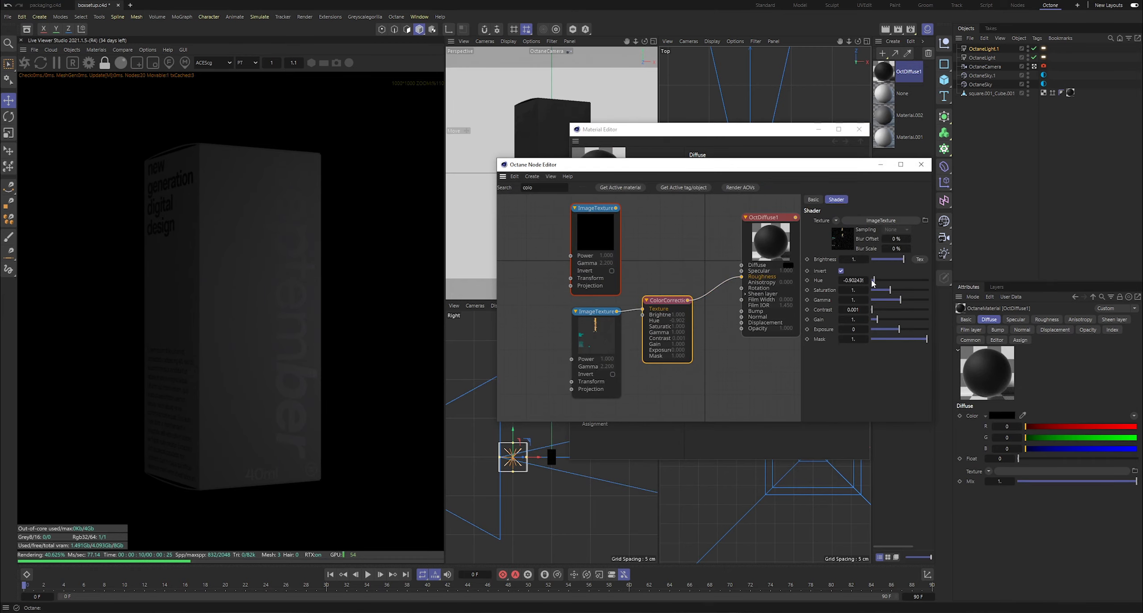
pyautogui.moveTo(873, 280); pyautogui.dragTo(883, 282)
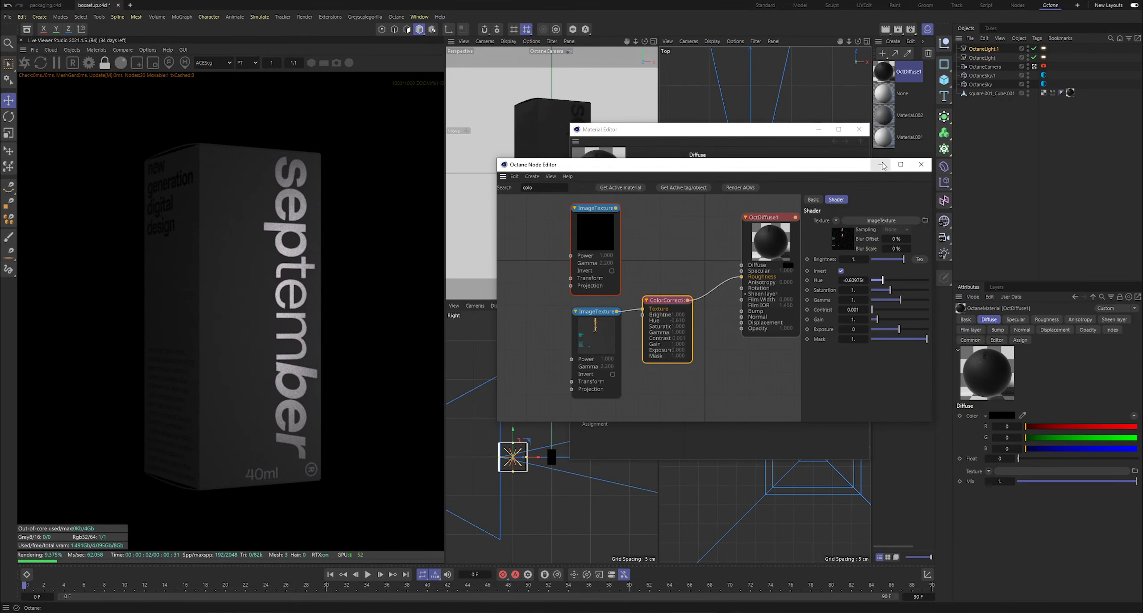
pyautogui.click(882, 165)
pyautogui.click(819, 129)
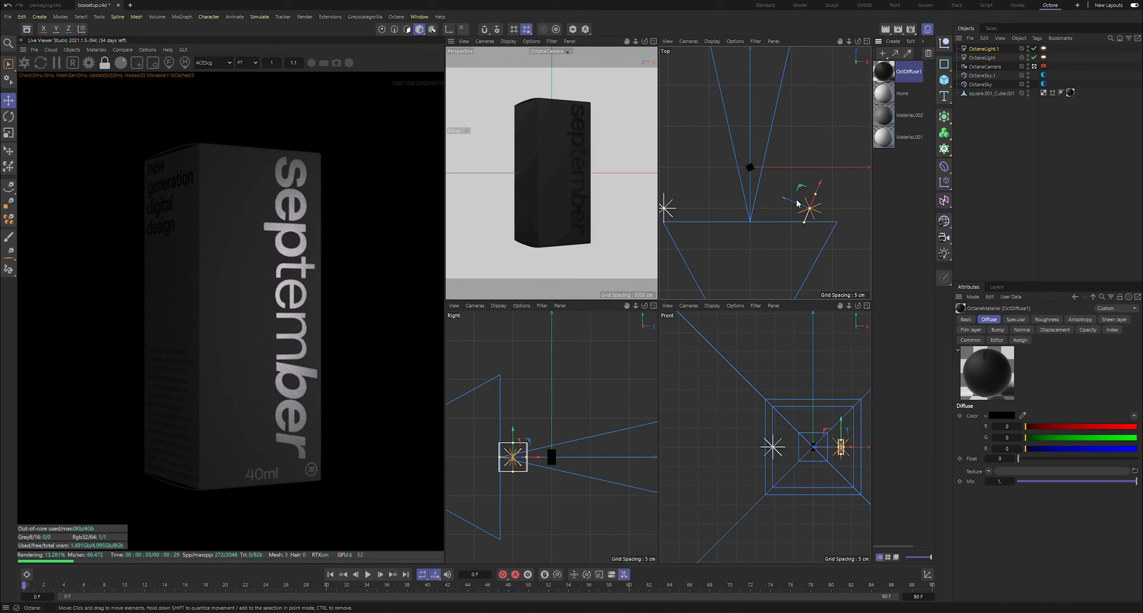
# - Reopen OctDiffuse1's node graph and connect the unlinked ImageTexture node to the material's Diffuse input
pyautogui.doubleClick(885, 74)
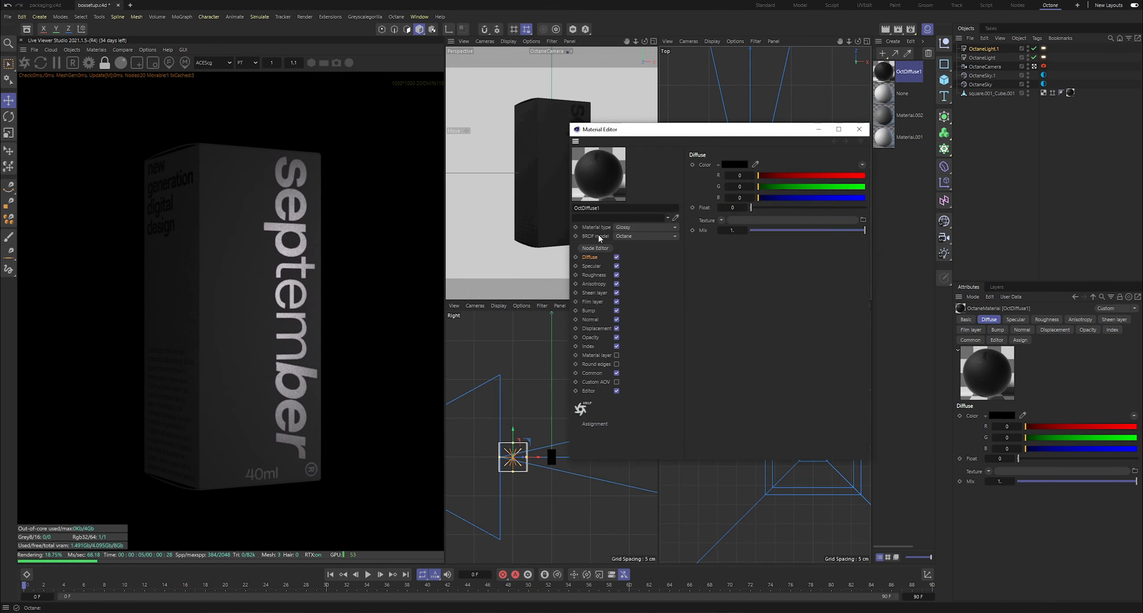
pyautogui.click(595, 248)
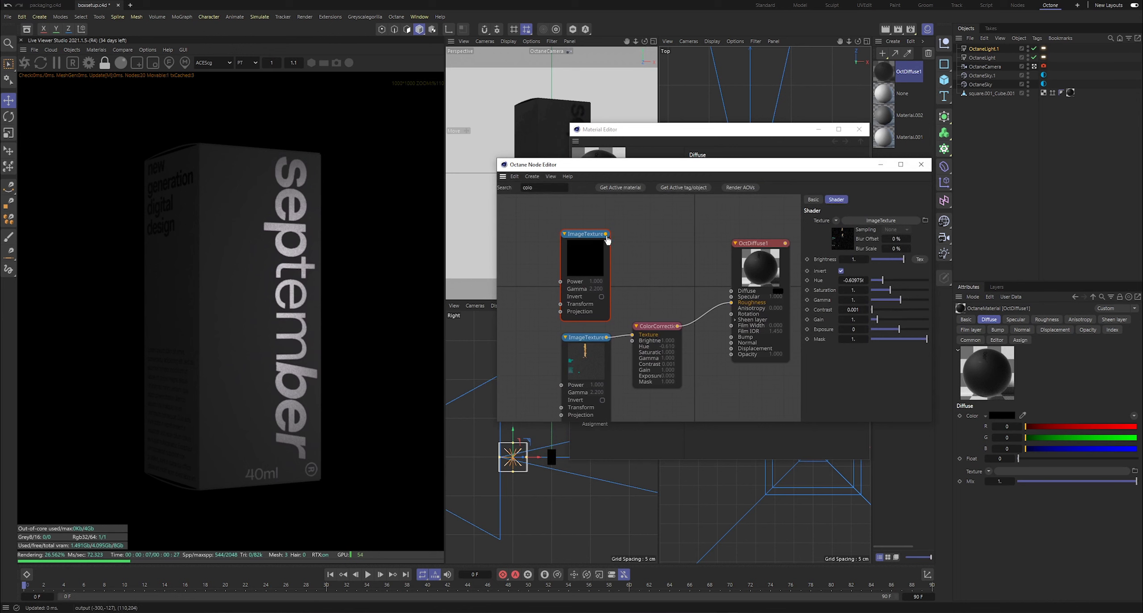
pyautogui.moveTo(732, 295); pyautogui.dragTo(731, 292)
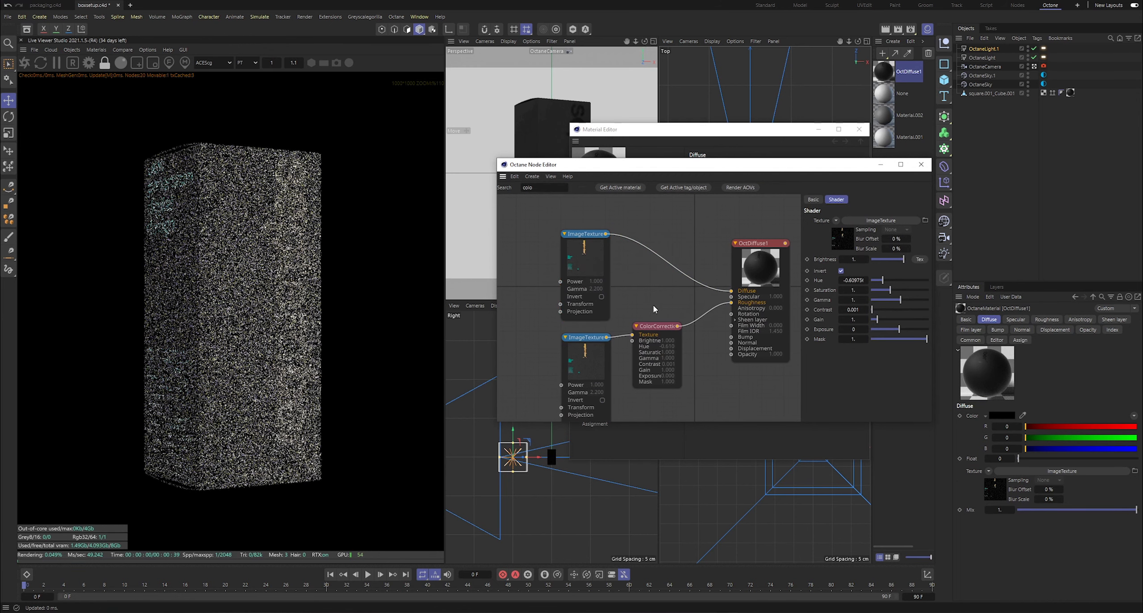
pyautogui.click(586, 265)
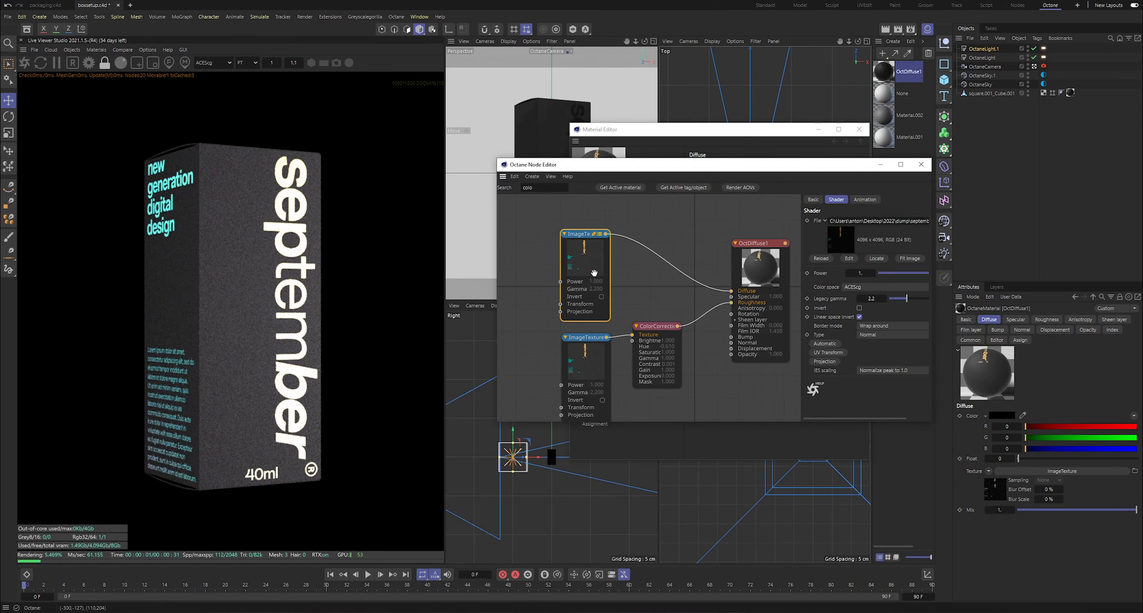
# - Set the specular float value of the OctDiffuse1 material to 0
pyautogui.click(759, 243)
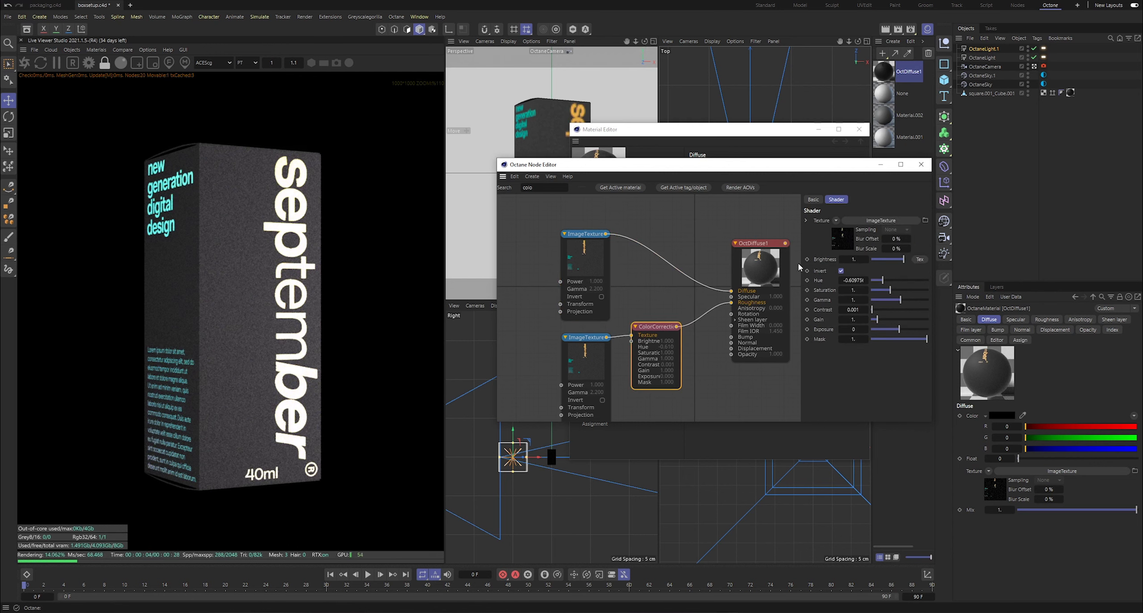
pyautogui.click(863, 200)
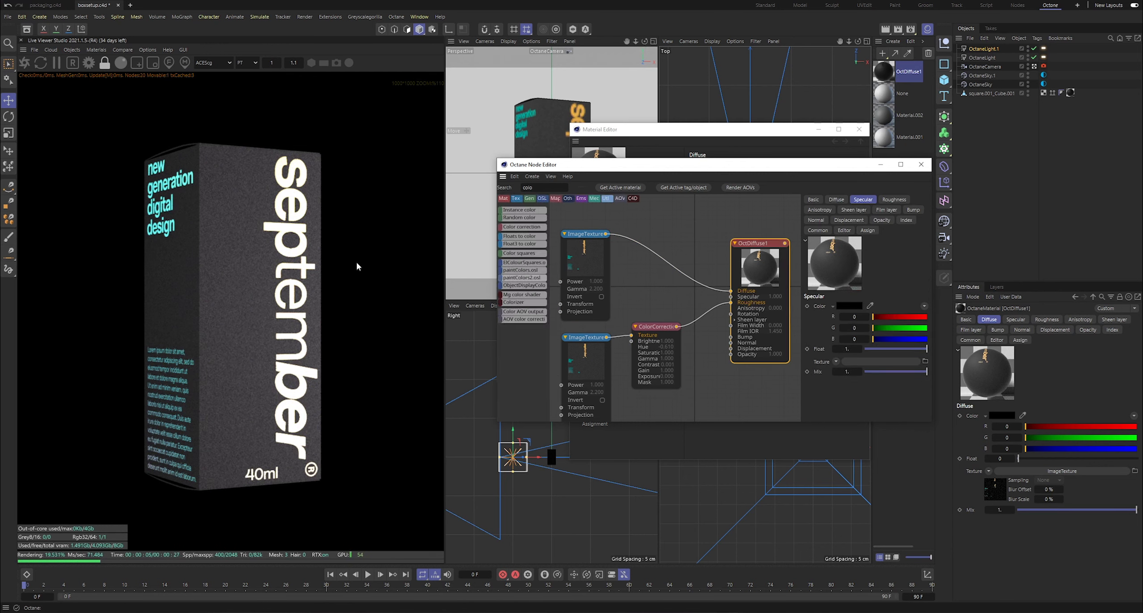
pyautogui.moveTo(924, 349); pyautogui.dragTo(865, 350)
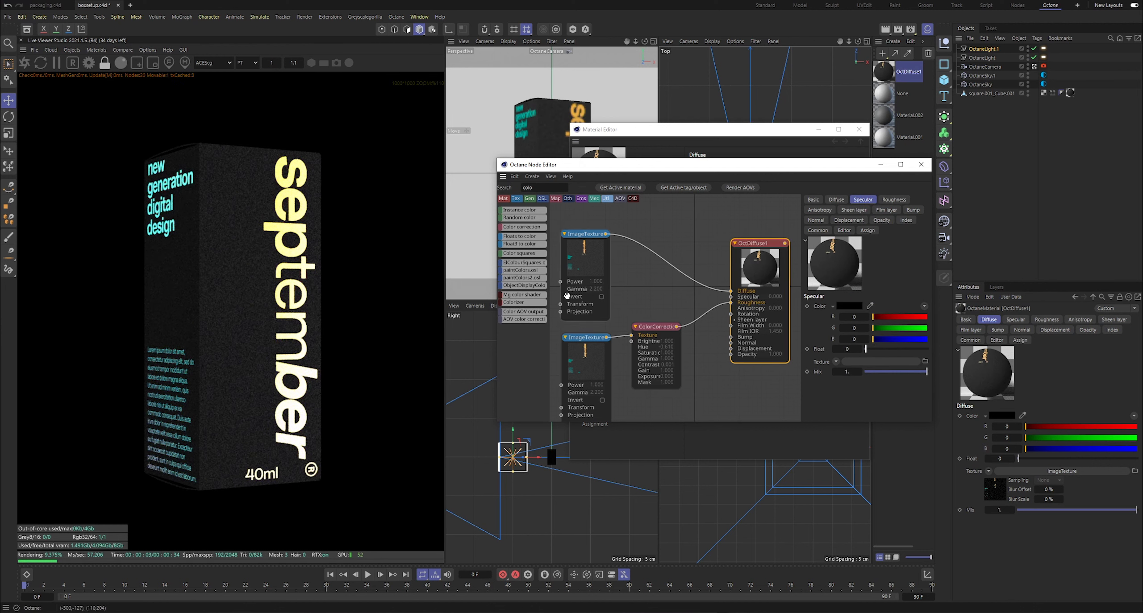
# - Insert a Color correction node between the upper ImageTexture and the material's Diffuse input
pyautogui.scroll(-3, 273, 285)
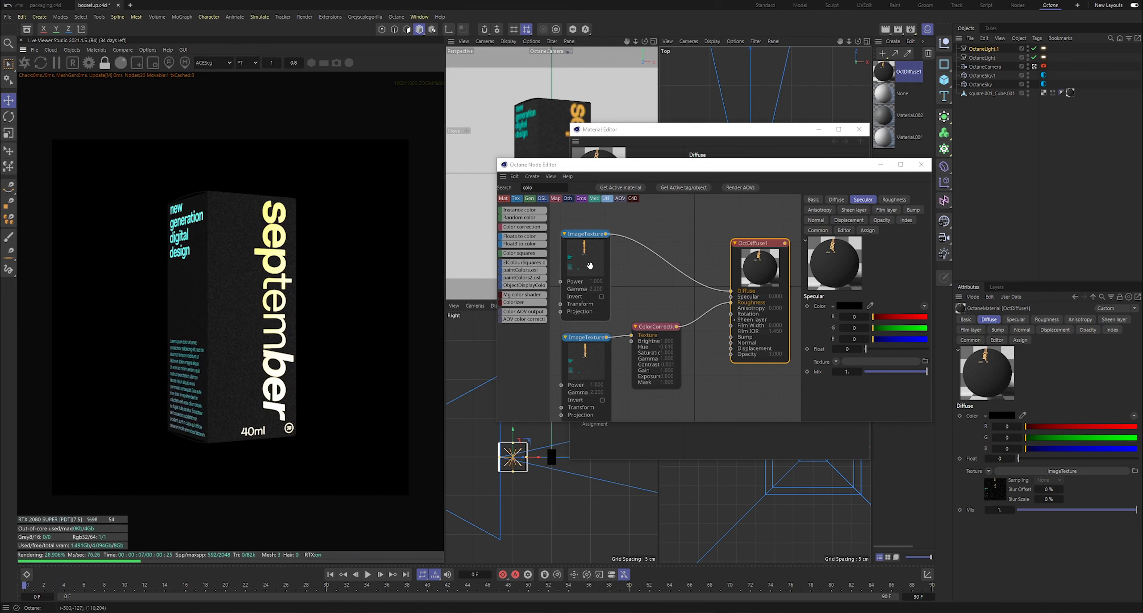
pyautogui.moveTo(585, 257); pyautogui.dragTo(583, 253)
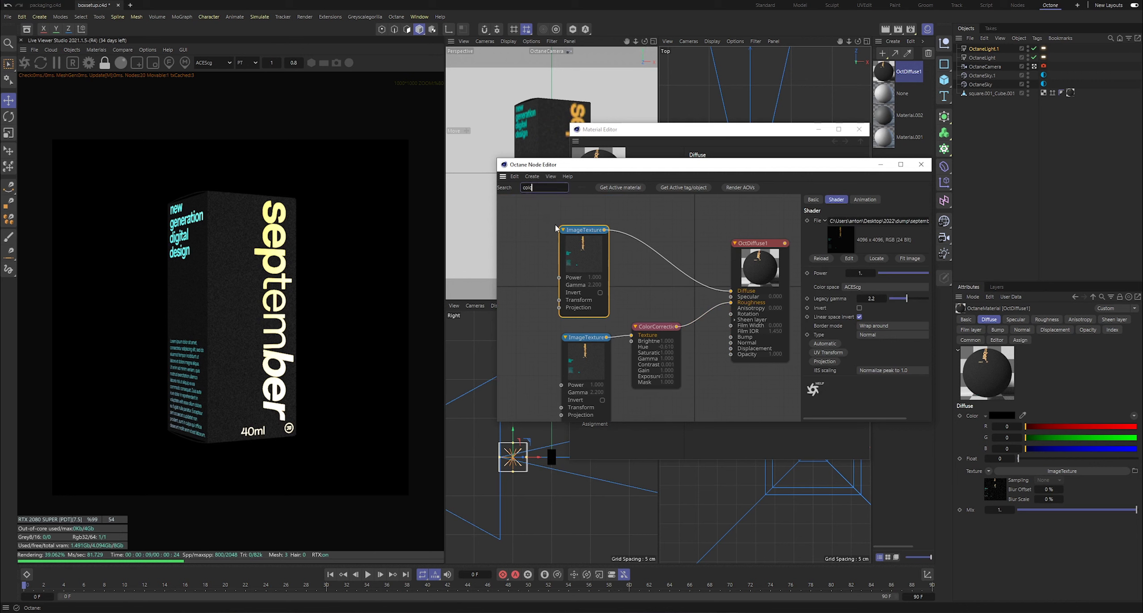
pyautogui.moveTo(527, 228)
pyautogui.moveTo(666, 257); pyautogui.dragTo(664, 258)
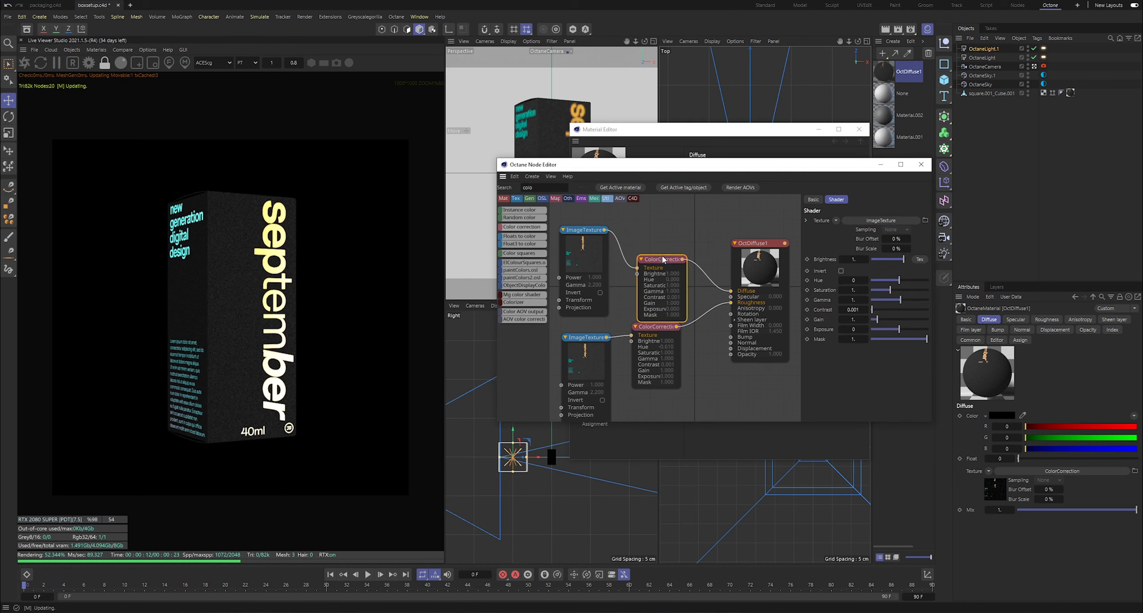
# - Try a hue shift on the diffuse ColorCorrection node, undo it, set its saturation to about 0.83, and close the node editor
pyautogui.moveTo(900, 281)
pyautogui.mouseDown()
pyautogui.moveTo(884, 284)
pyautogui.moveTo(920, 281)
pyautogui.mouseUp()
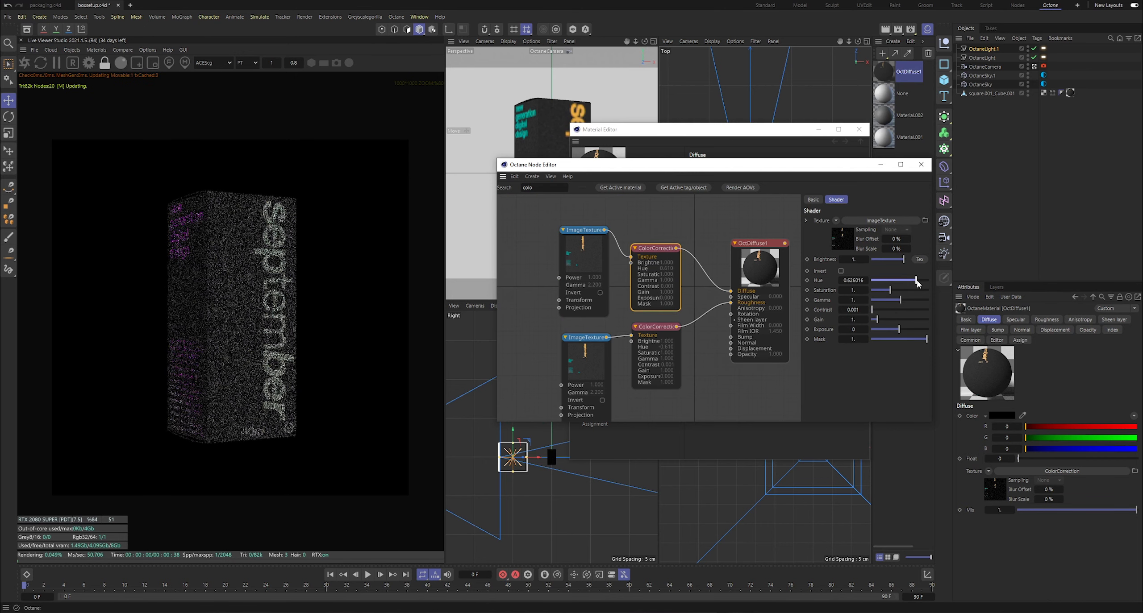
pyautogui.hotkey('ctrl', 'z')
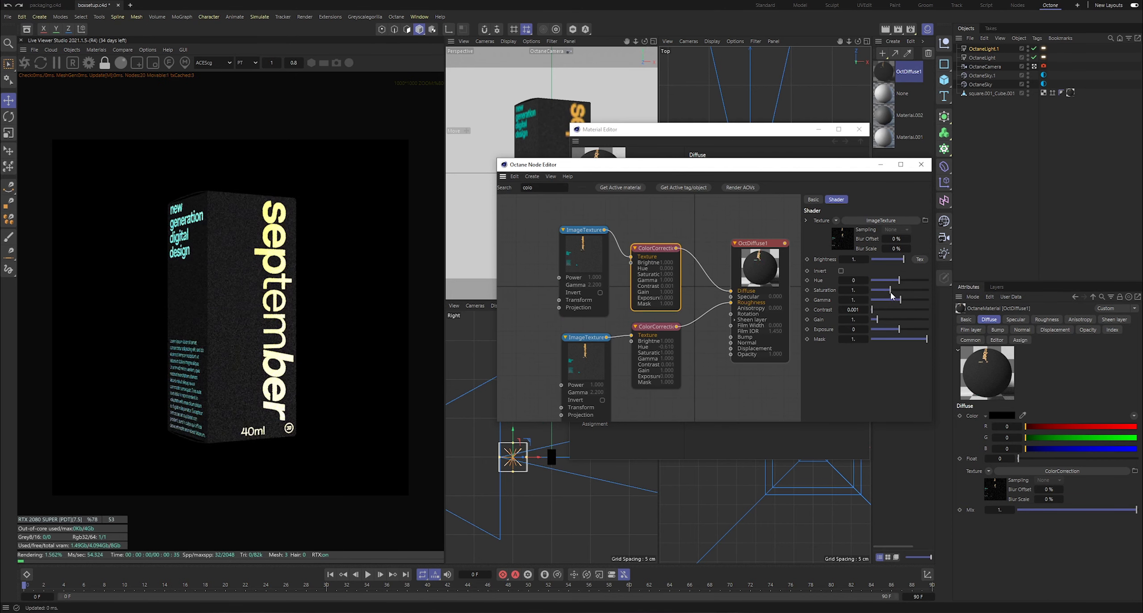
pyautogui.moveTo(889, 291); pyautogui.dragTo(876, 291)
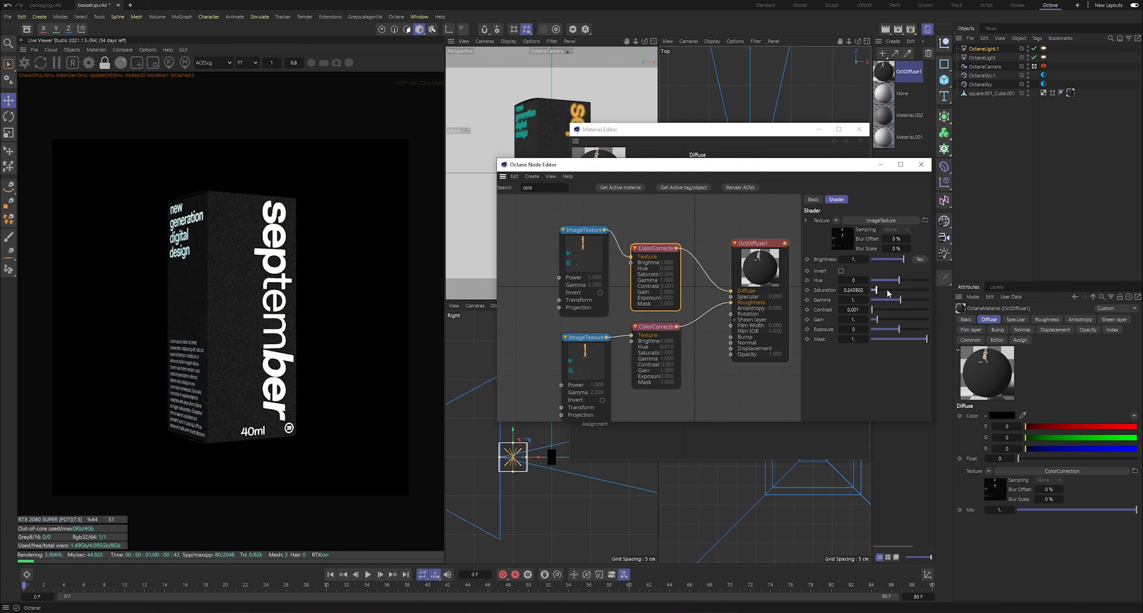
pyautogui.click(887, 291)
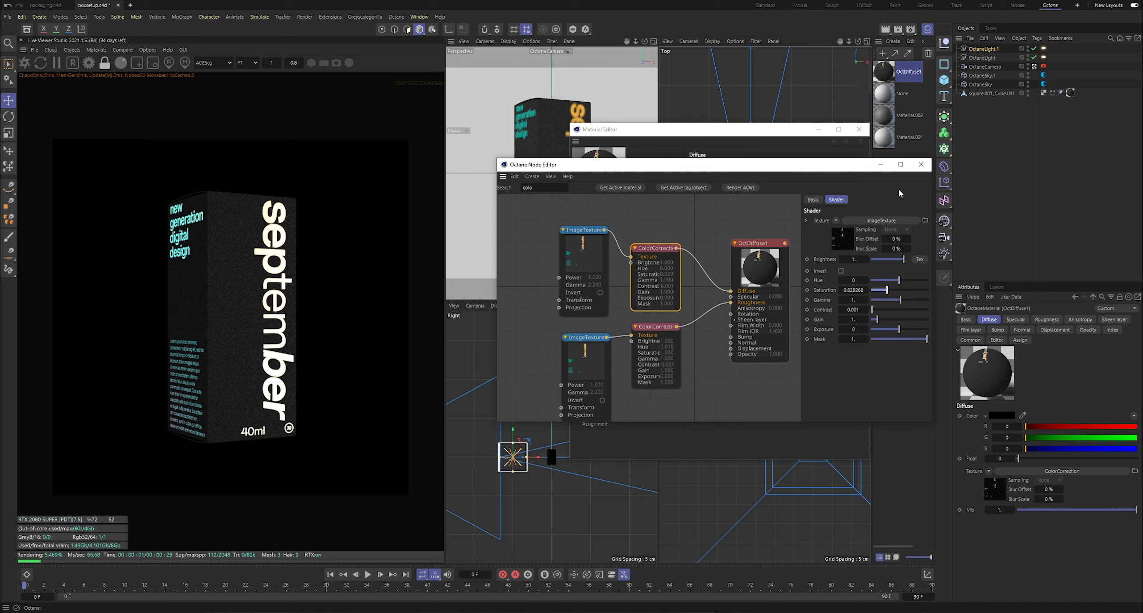
pyautogui.click(920, 164)
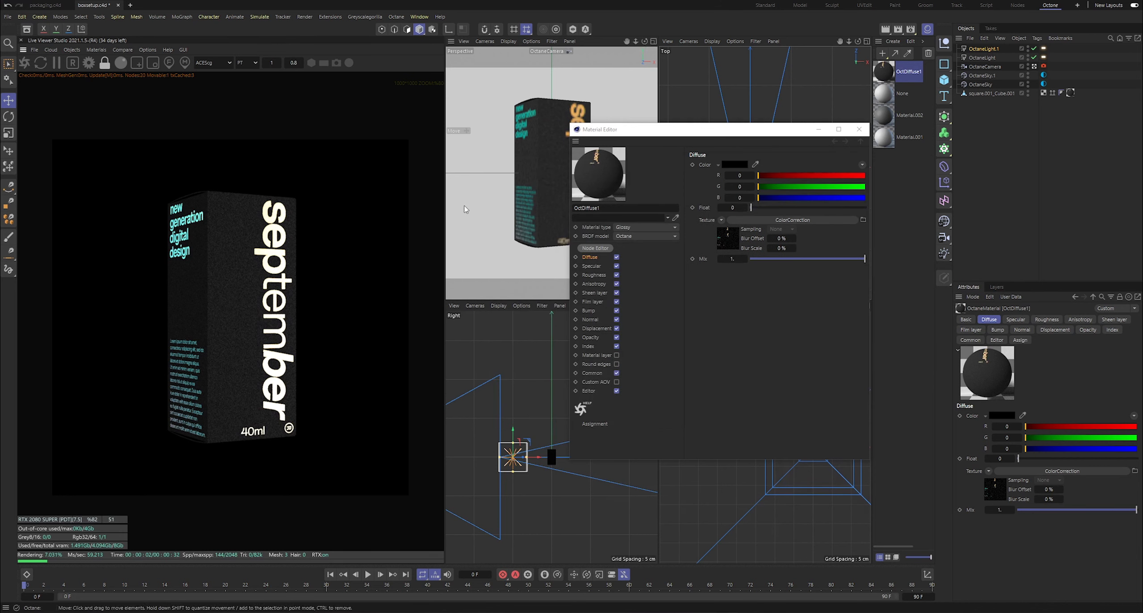
# - Minimise the material editor and move the copied light along its local axis to about X 9.6 cm, Z 0.9 cm
pyautogui.click(965, 94)
pyautogui.click(818, 130)
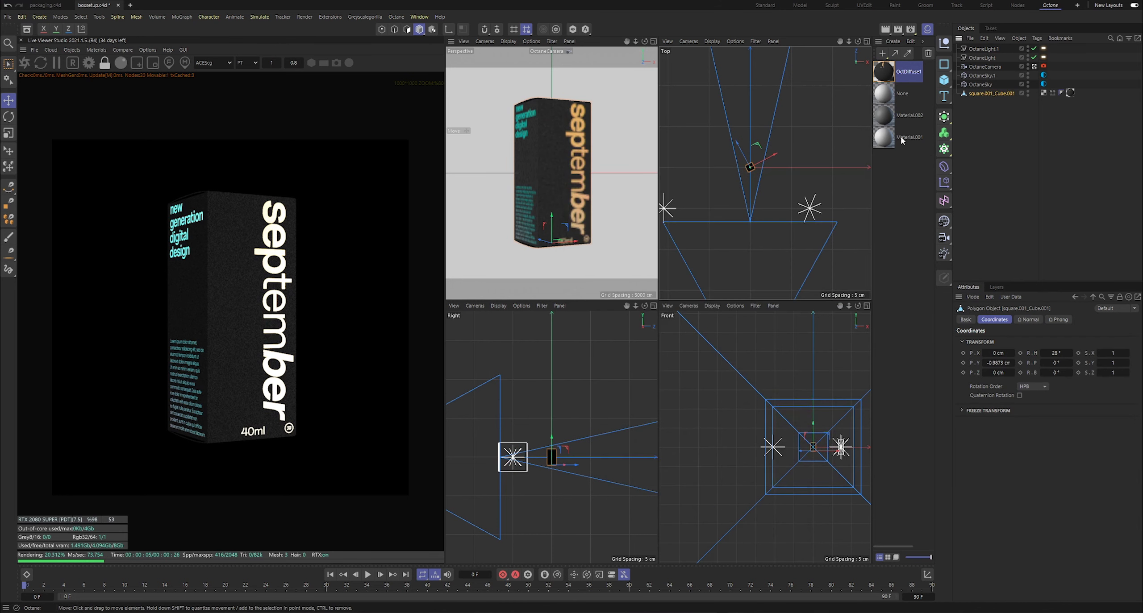
pyautogui.click(986, 52)
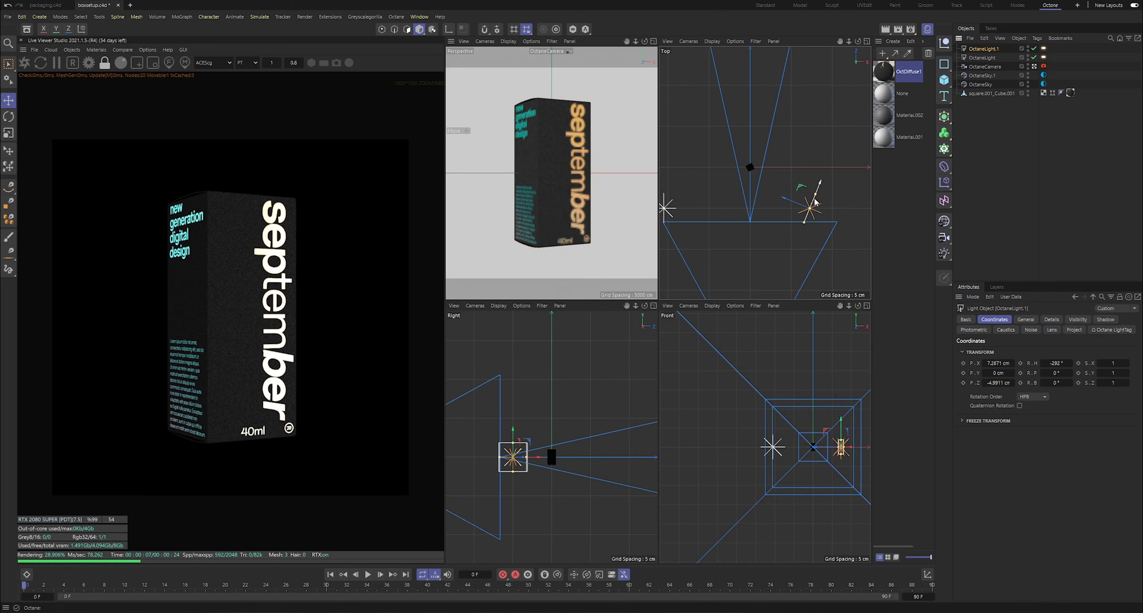
pyautogui.moveTo(820, 191); pyautogui.dragTo(831, 140)
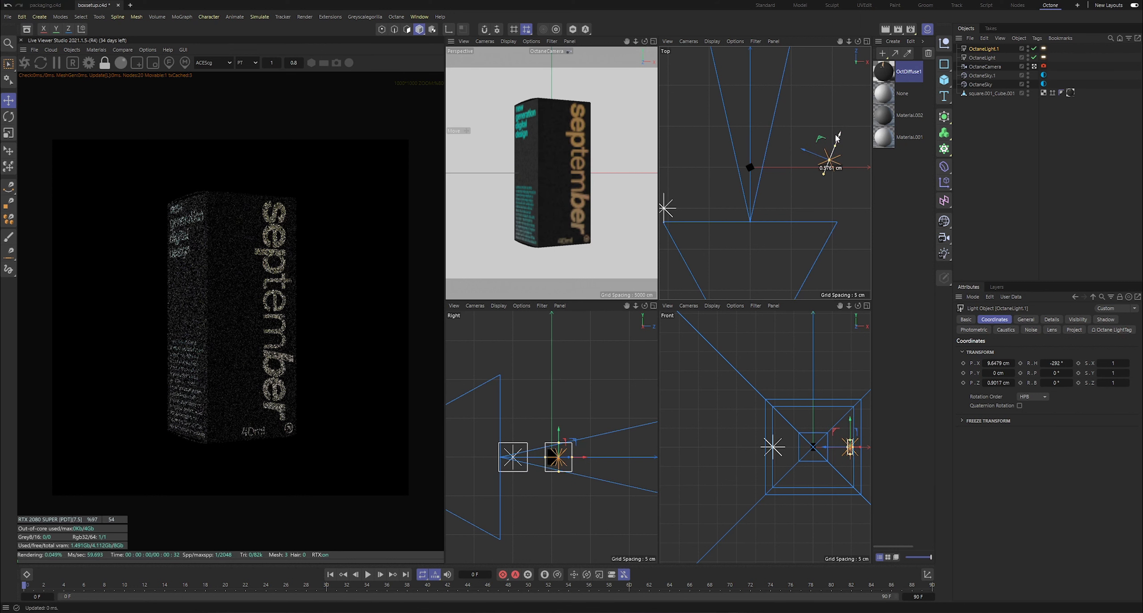
# - Scale up the copied light and move it slightly farther back behind the box
pyautogui.click(9, 133)
pyautogui.moveTo(566, 426); pyautogui.dragTo(580, 424)
pyautogui.click(9, 101)
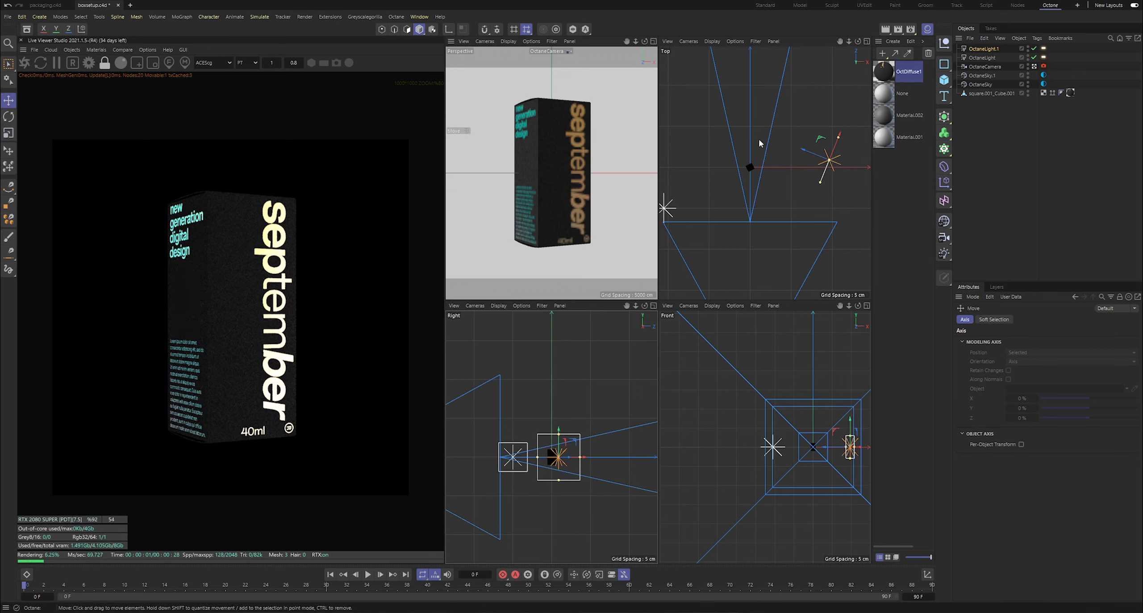
pyautogui.moveTo(833, 146); pyautogui.dragTo(840, 132)
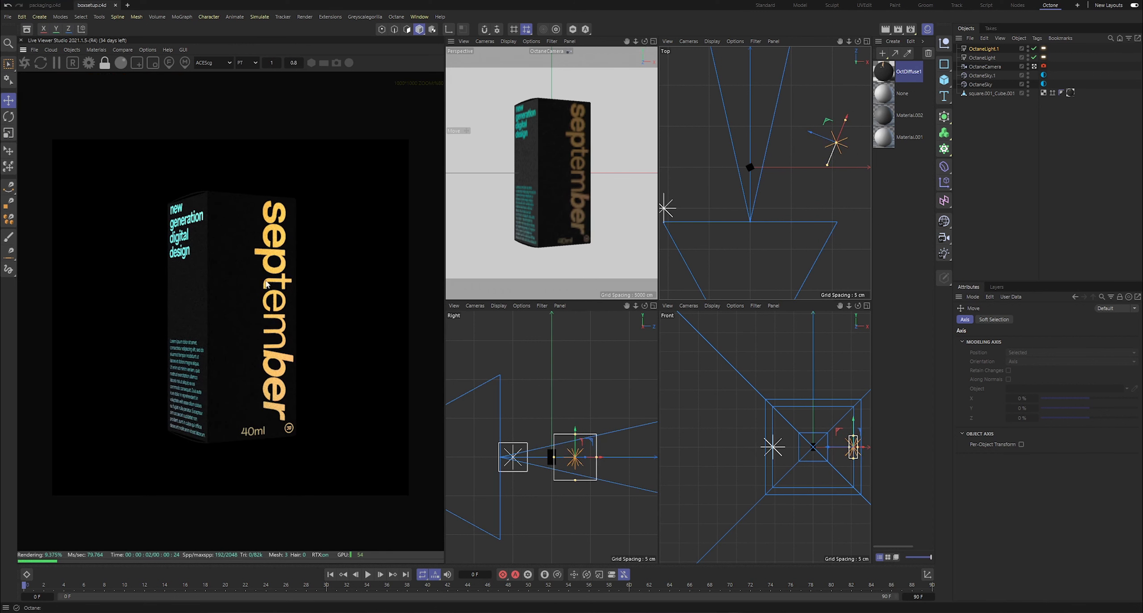
# - Maximise the perspective view and rotate the box about its vertical axis until the September side faces the camera
pyautogui.click(653, 42)
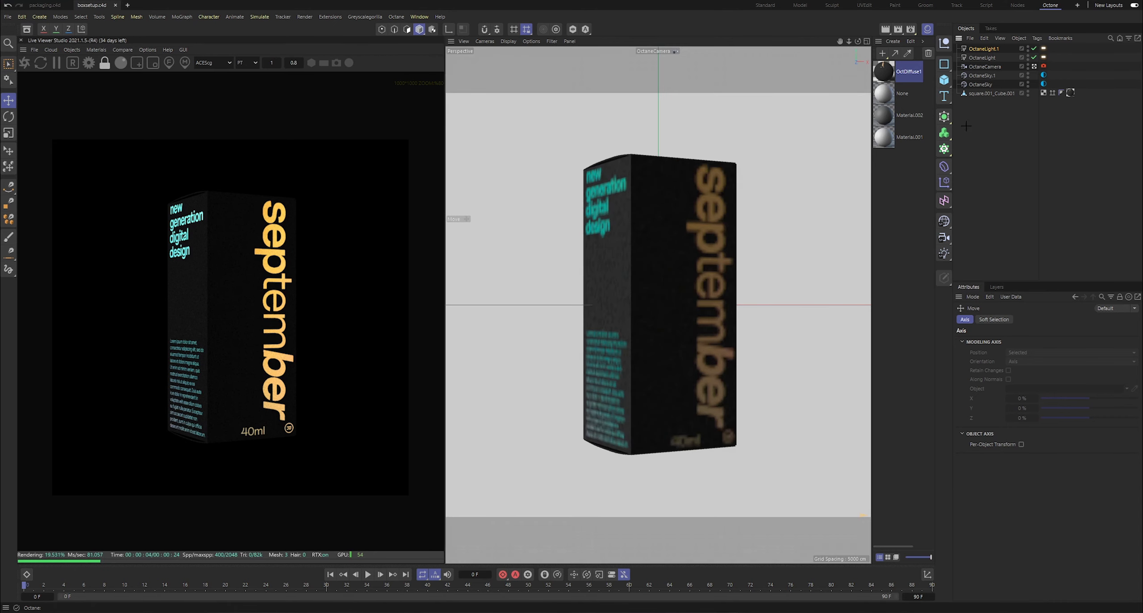
pyautogui.click(979, 95)
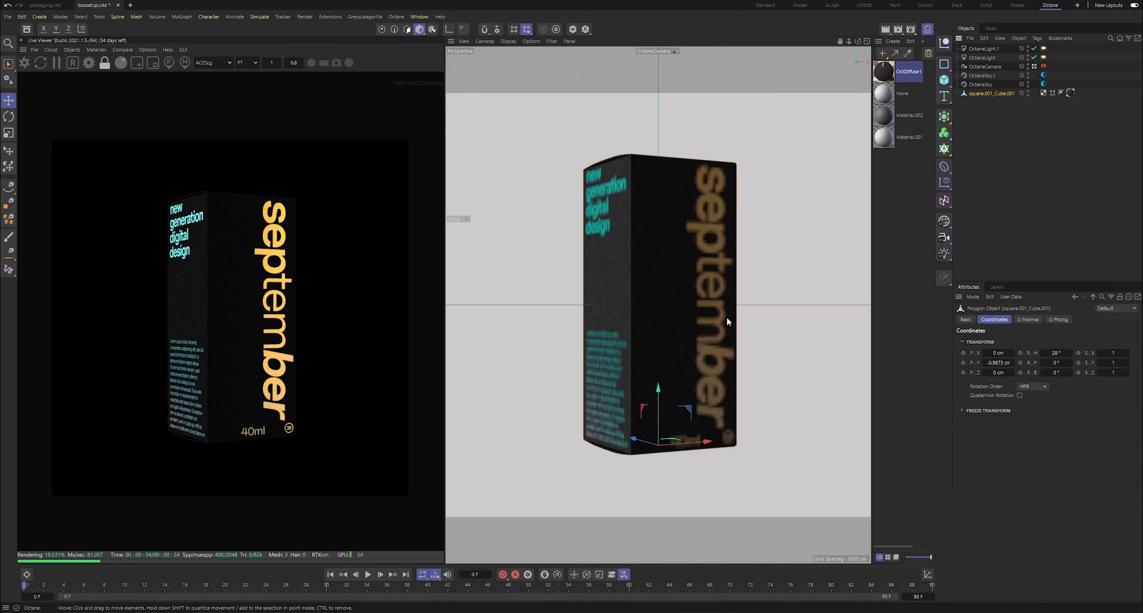
pyautogui.click(9, 116)
pyautogui.moveTo(656, 452); pyautogui.dragTo(614, 451)
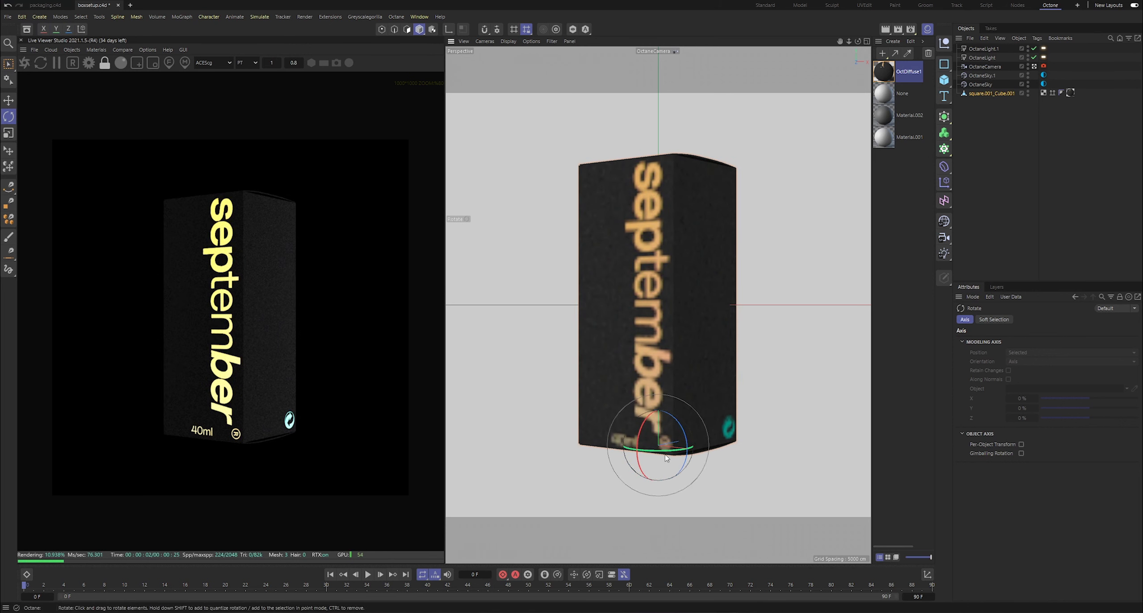
# - On OctDiffuse1's diffuse ColorCorrection node, try a gamma change, undo it, and set the exposure to about -1.54
pyautogui.click(890, 72)
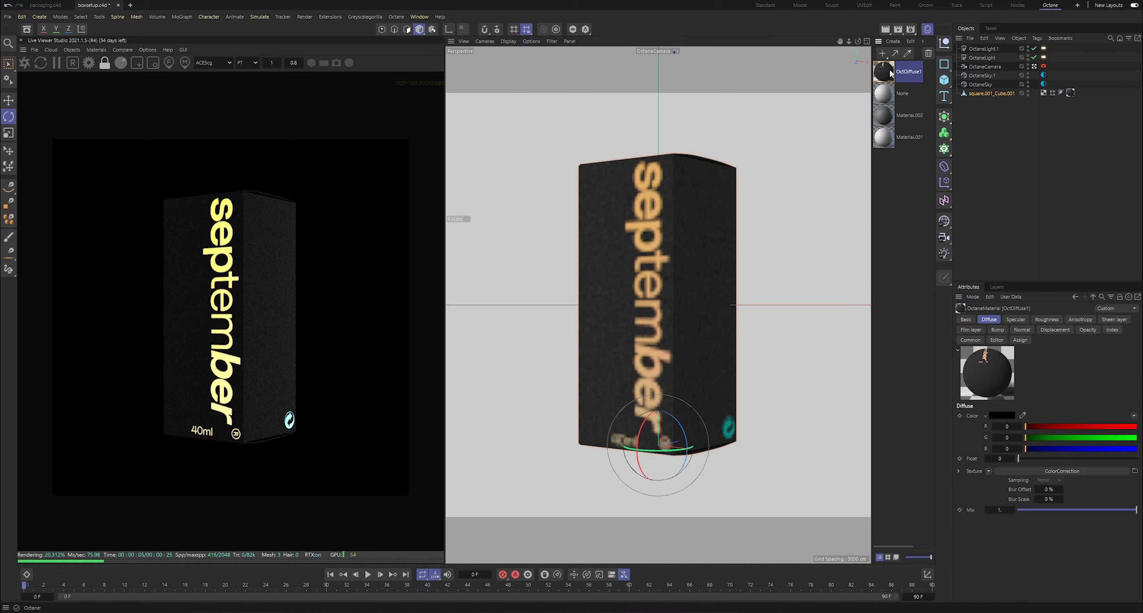
pyautogui.doubleClick(890, 72)
pyautogui.click(596, 248)
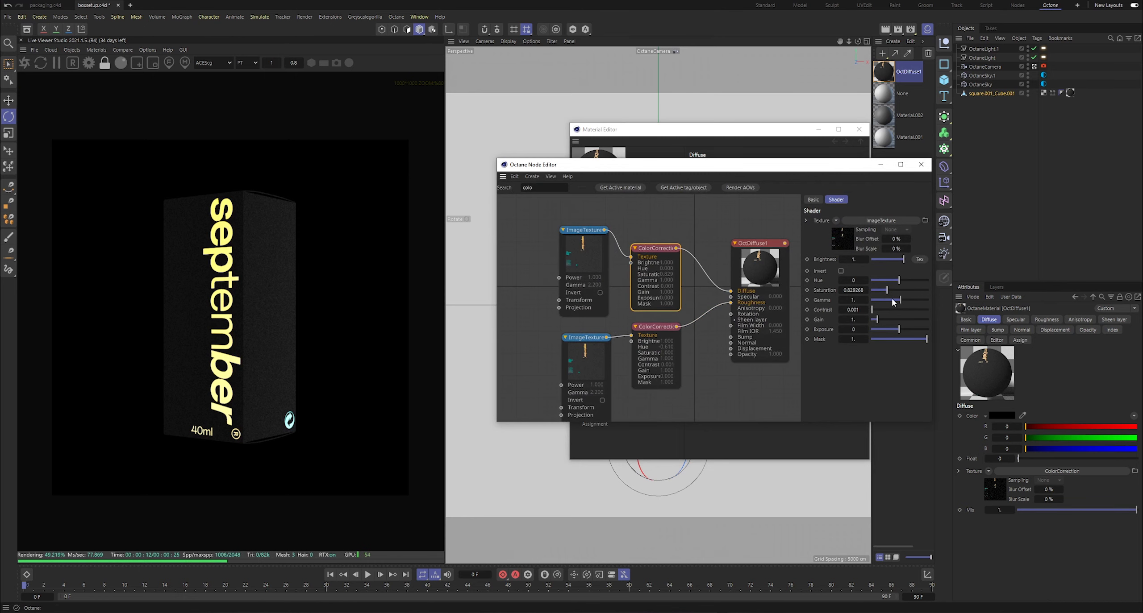
pyautogui.moveTo(894, 303); pyautogui.dragTo(904, 306)
pyautogui.hotkey('ctrl', 'z')
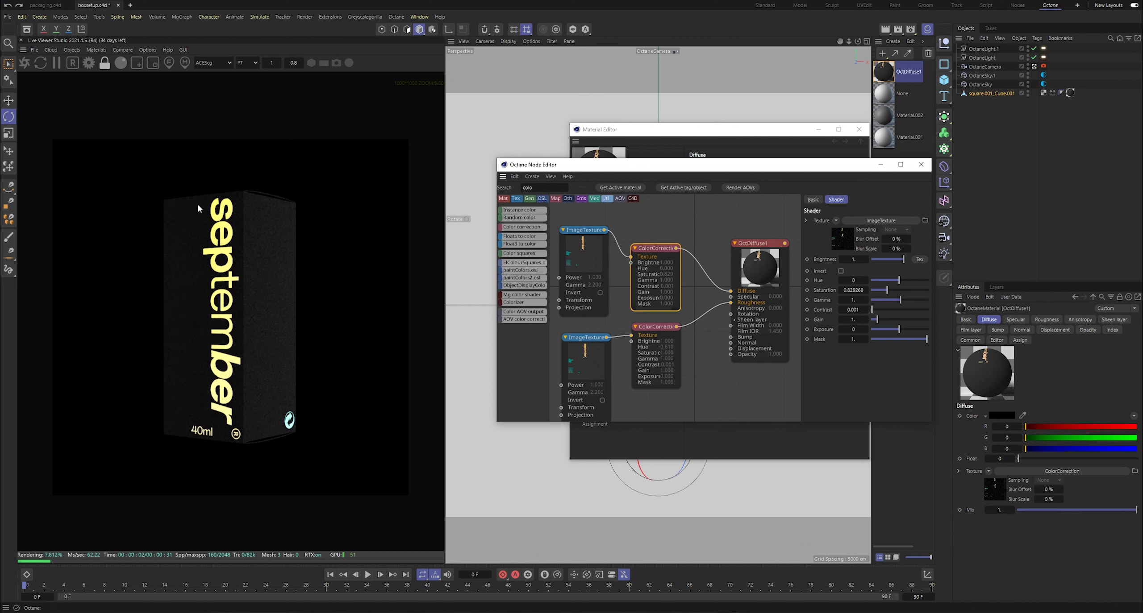
pyautogui.scroll(3, 224, 266)
pyautogui.scroll(2, 224, 266)
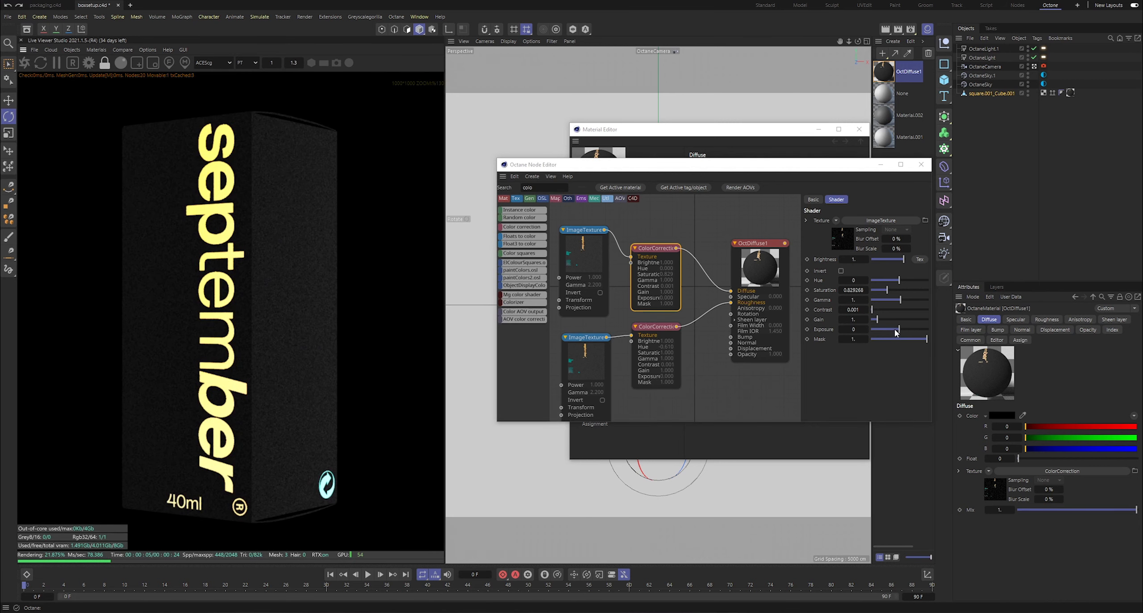
pyautogui.moveTo(895, 333); pyautogui.dragTo(896, 333)
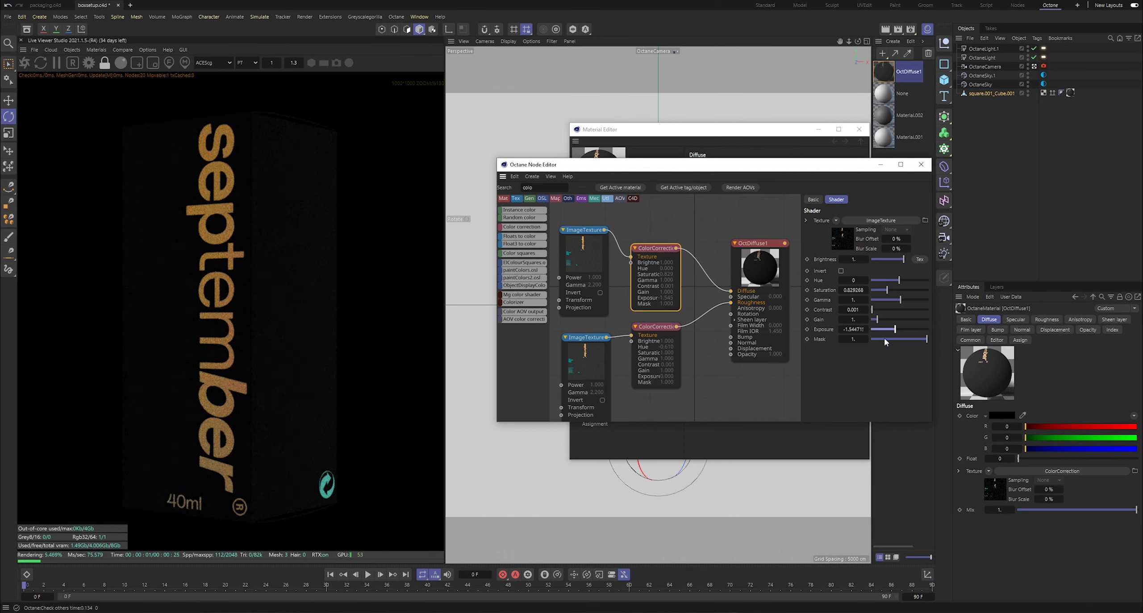
# - Raise the specular float of the OctDiffuse1 material to about 0.52
pyautogui.click(743, 282)
pyautogui.click(866, 201)
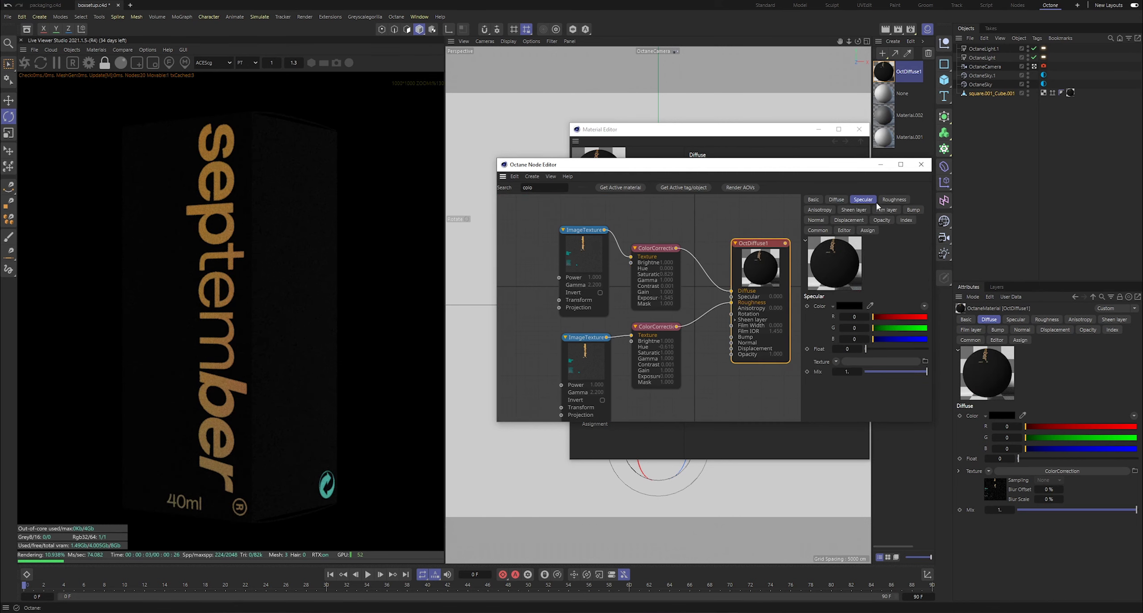
pyautogui.moveTo(873, 350); pyautogui.dragTo(887, 351)
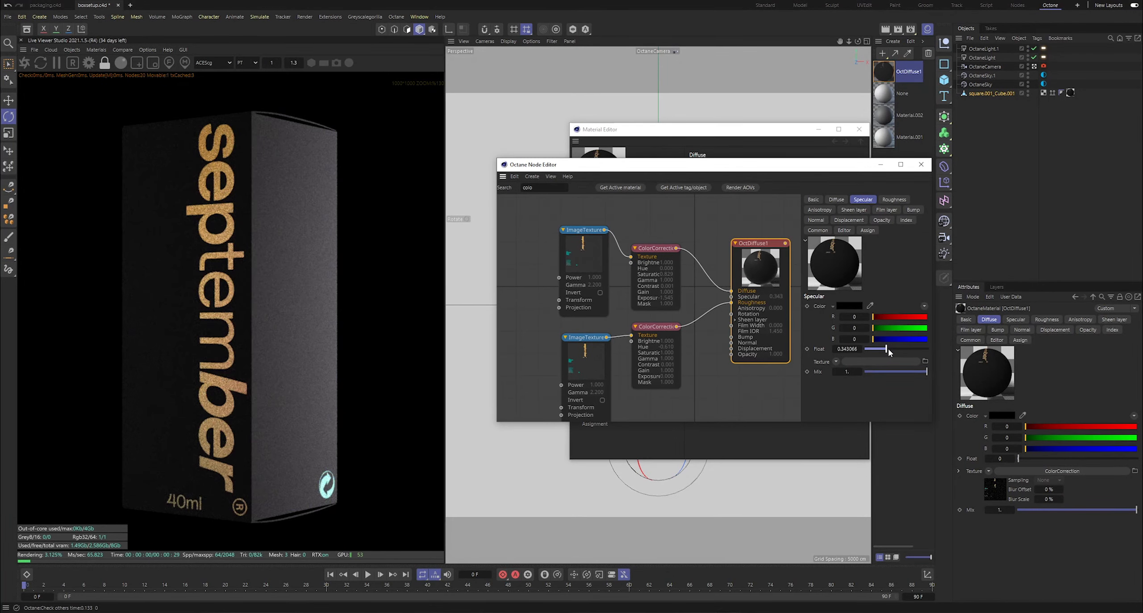
pyautogui.click(897, 350)
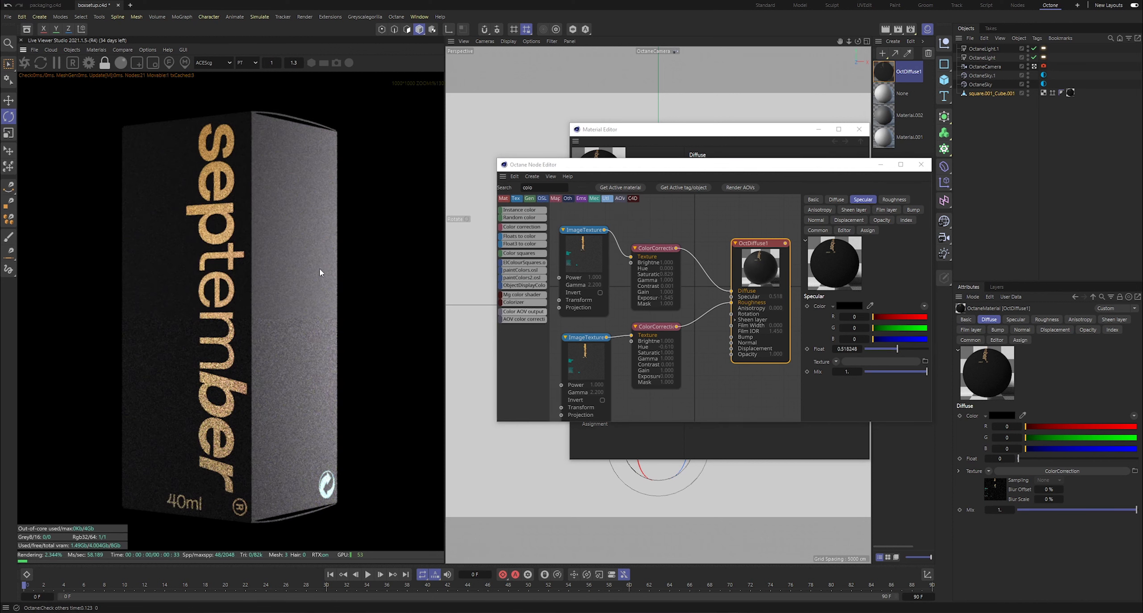
pyautogui.scroll(-2, 267, 281)
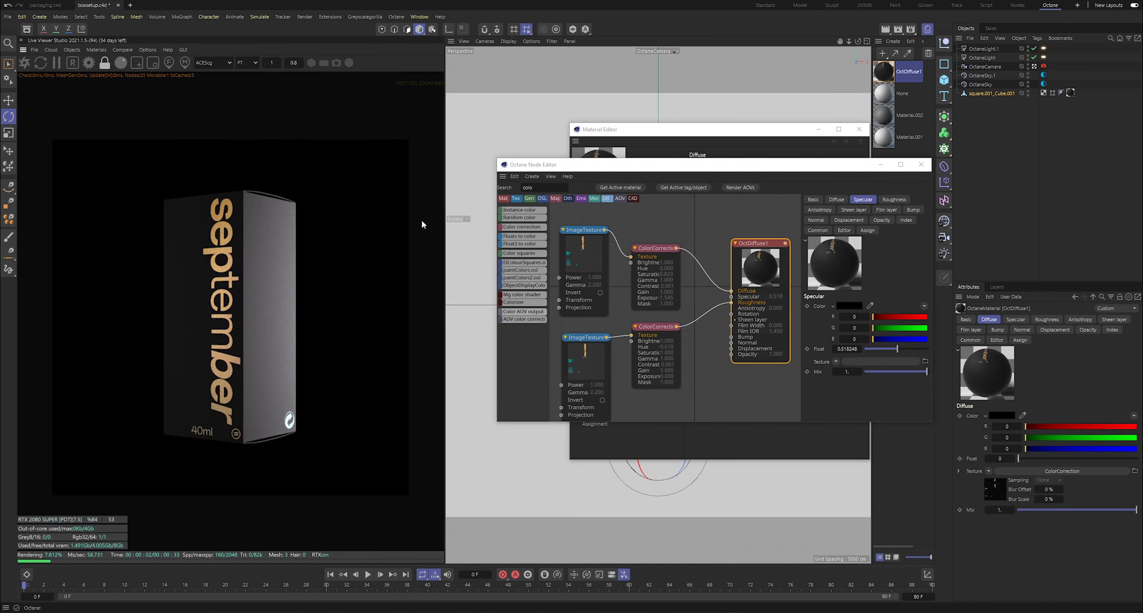
# - Minimise the material editor and rotate the box so the "new generation digital design" side faces the camera
pyautogui.click(817, 132)
pyautogui.click(659, 322)
pyautogui.moveTo(652, 452); pyautogui.dragTo(687, 450)
pyautogui.moveTo(670, 451)
pyautogui.mouseDown()
pyautogui.moveTo(659, 452)
pyautogui.moveTo(679, 450)
pyautogui.mouseUp()
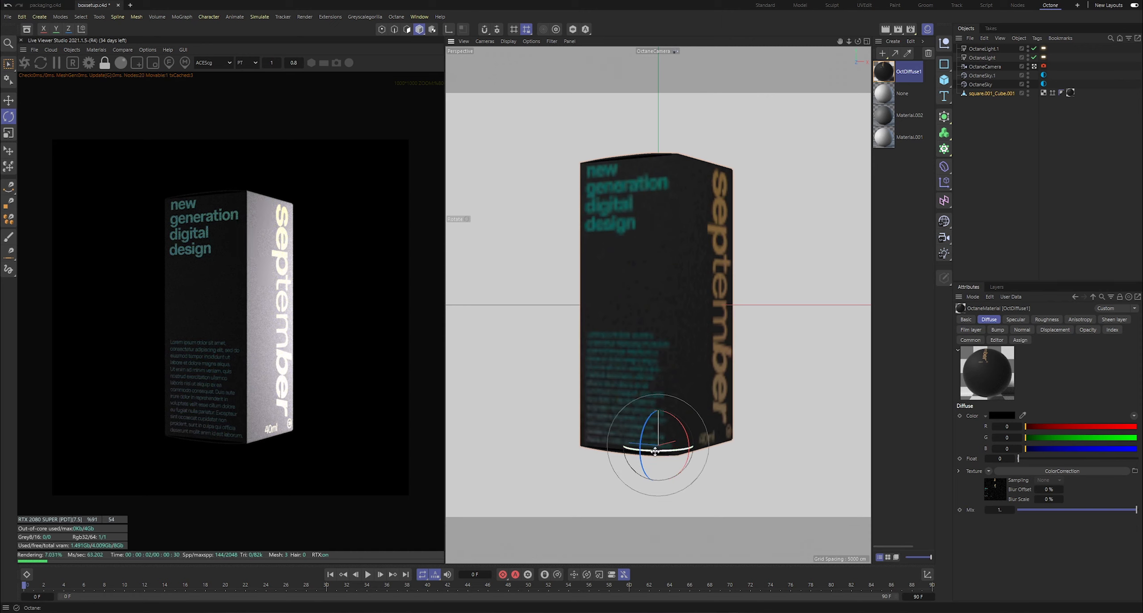
# - Set the contrast of the roughness ColorCorrection node to 1000 and minimise the node and material editors
pyautogui.doubleClick(885, 73)
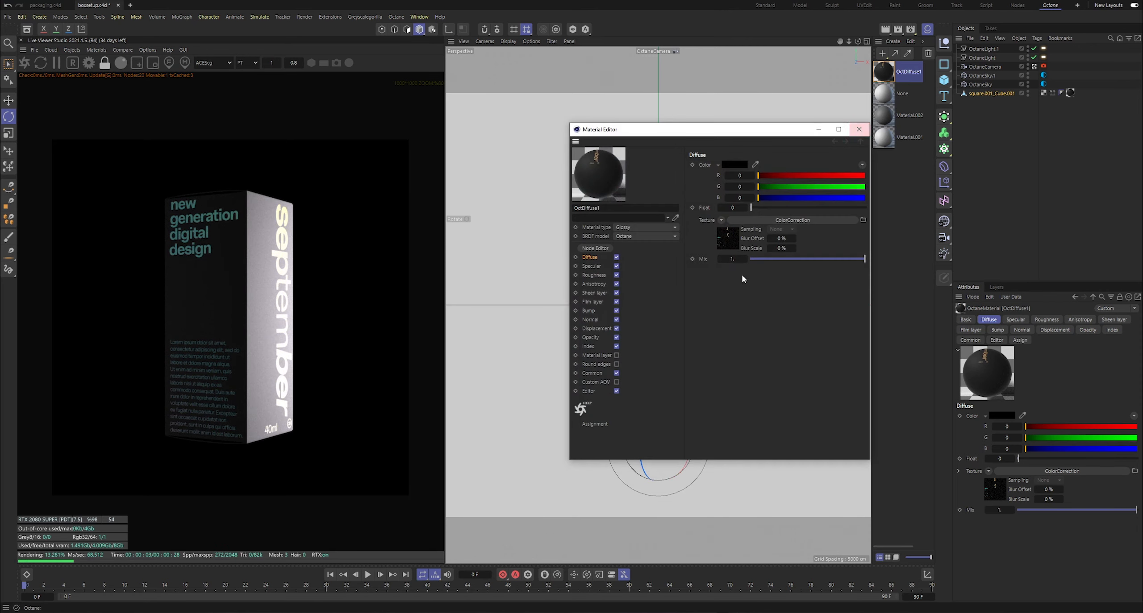
pyautogui.click(596, 249)
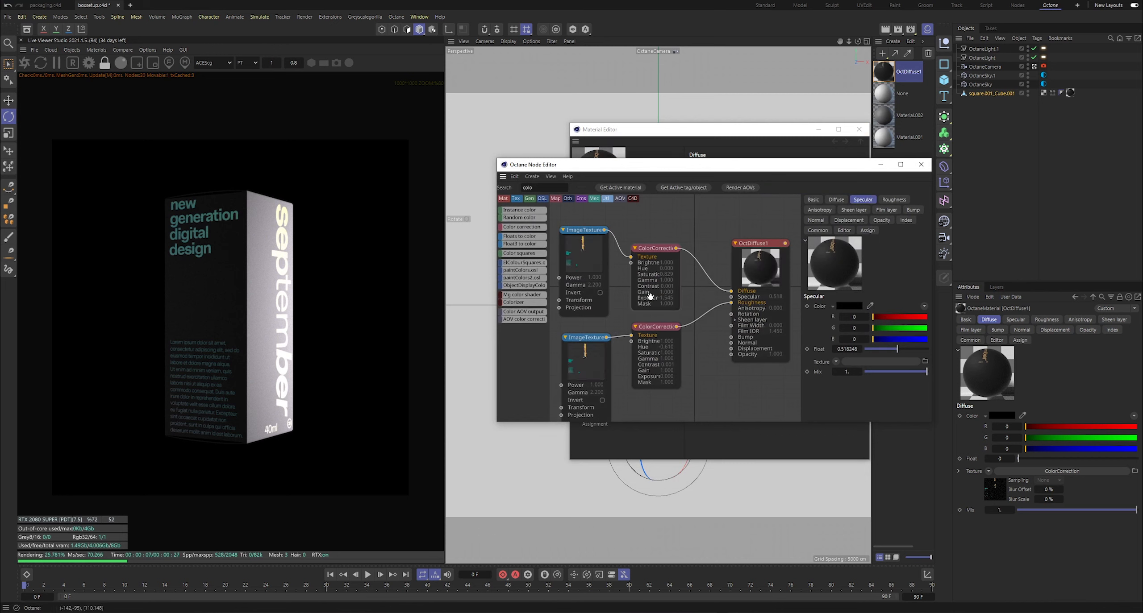
pyautogui.click(649, 329)
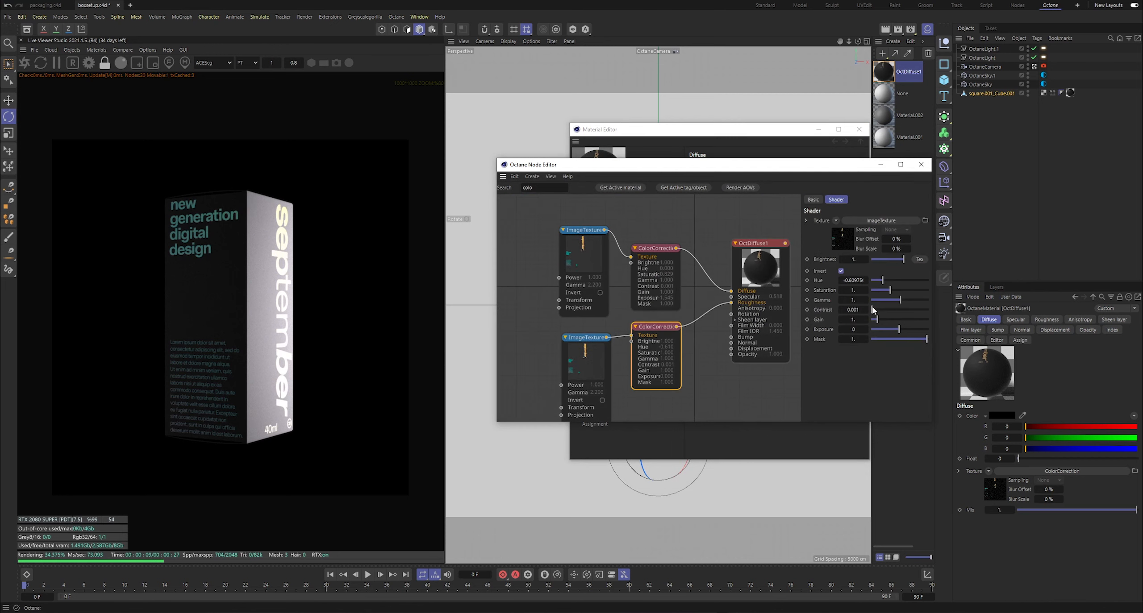
pyautogui.moveTo(876, 312); pyautogui.dragTo(931, 315)
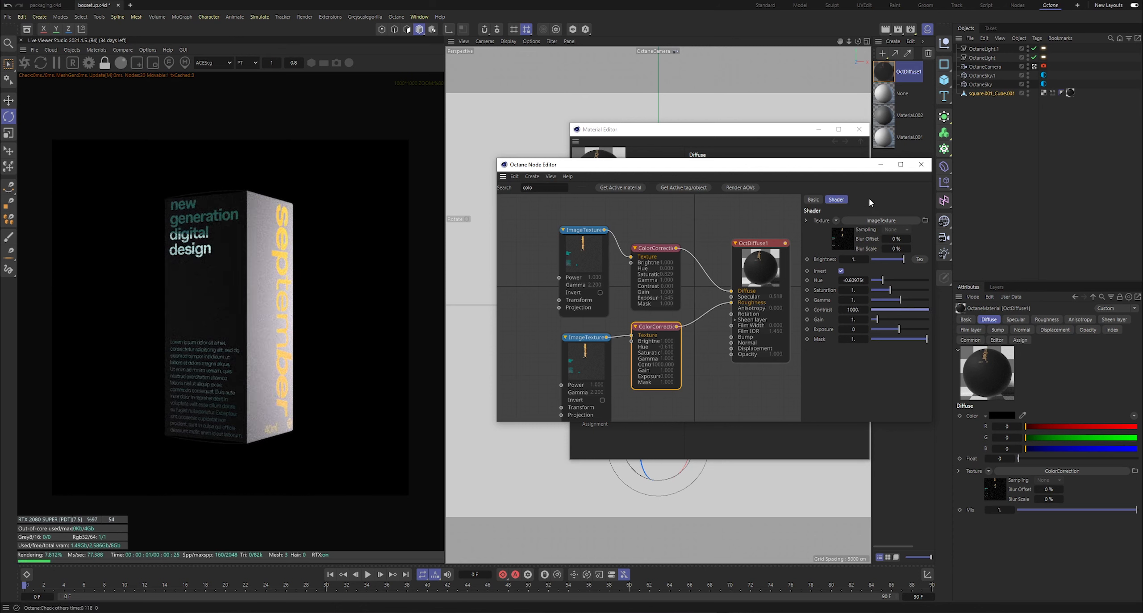
pyautogui.click(881, 164)
pyautogui.click(825, 133)
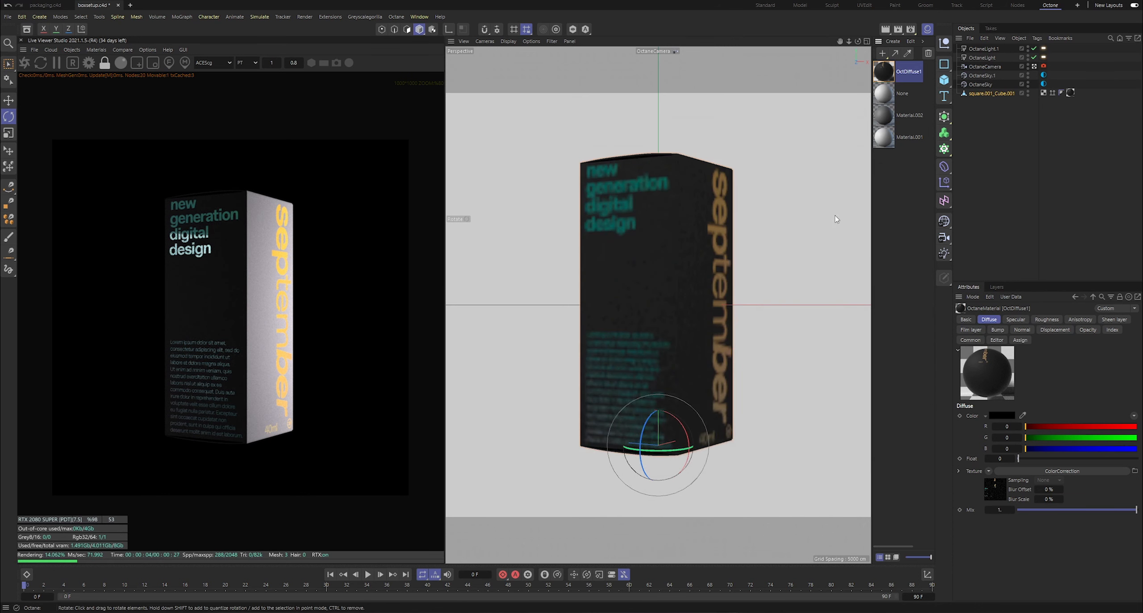
# - Try feeding the roughness ColorCorrection node into OctDiffuse1's Diffuse input, and restore the original Diffuse and Roughness connections
pyautogui.doubleClick(886, 72)
pyautogui.click(622, 244)
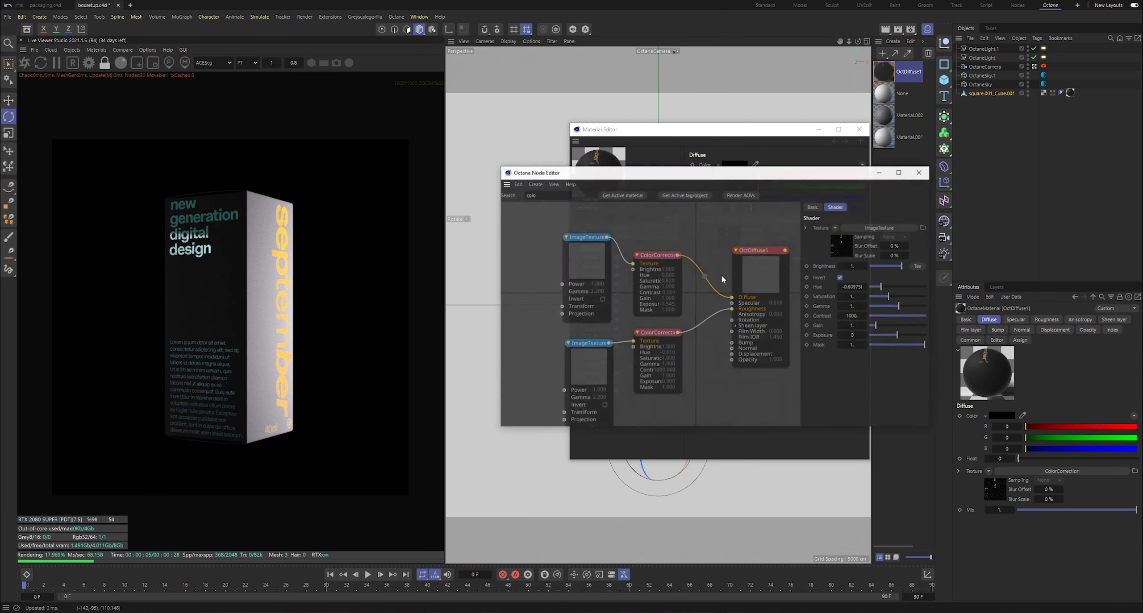
pyautogui.moveTo(718, 256); pyautogui.dragTo(712, 264)
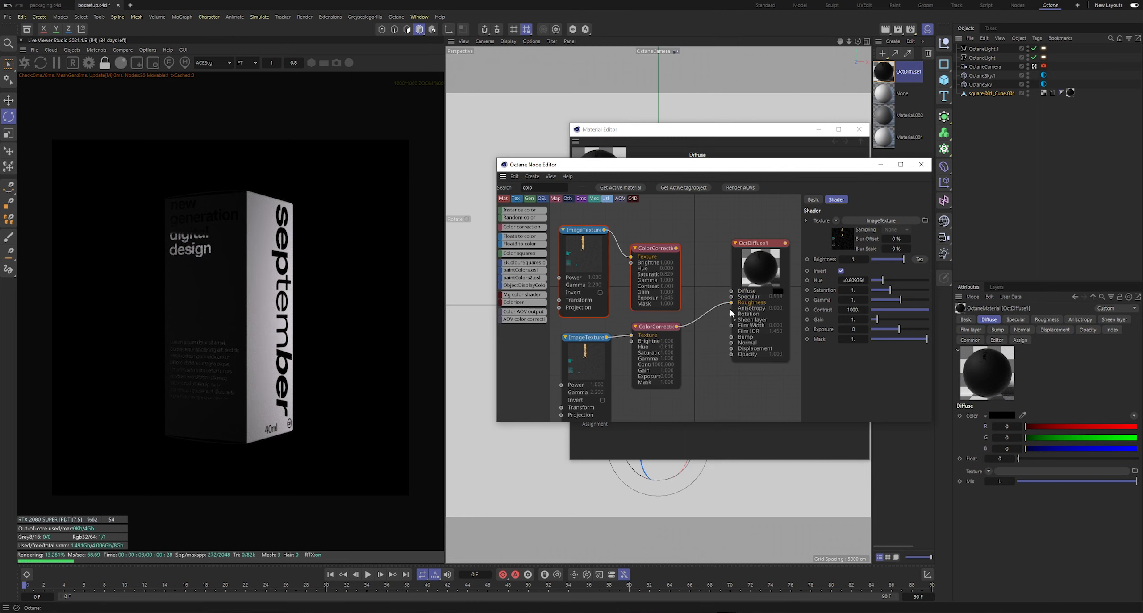
pyautogui.moveTo(729, 309); pyautogui.dragTo(731, 291)
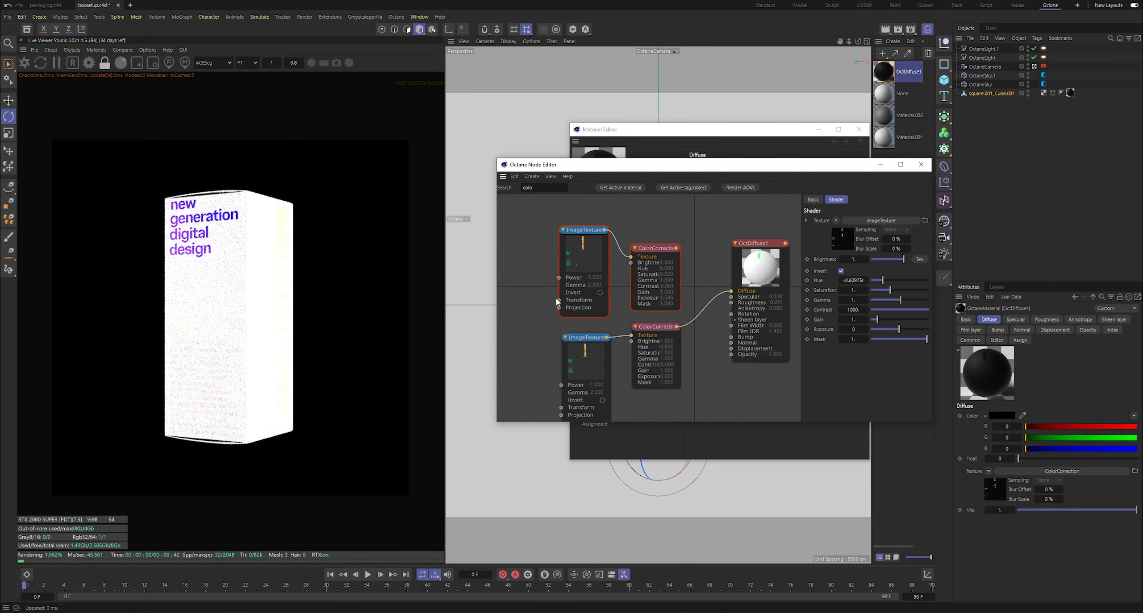
pyautogui.click(735, 297)
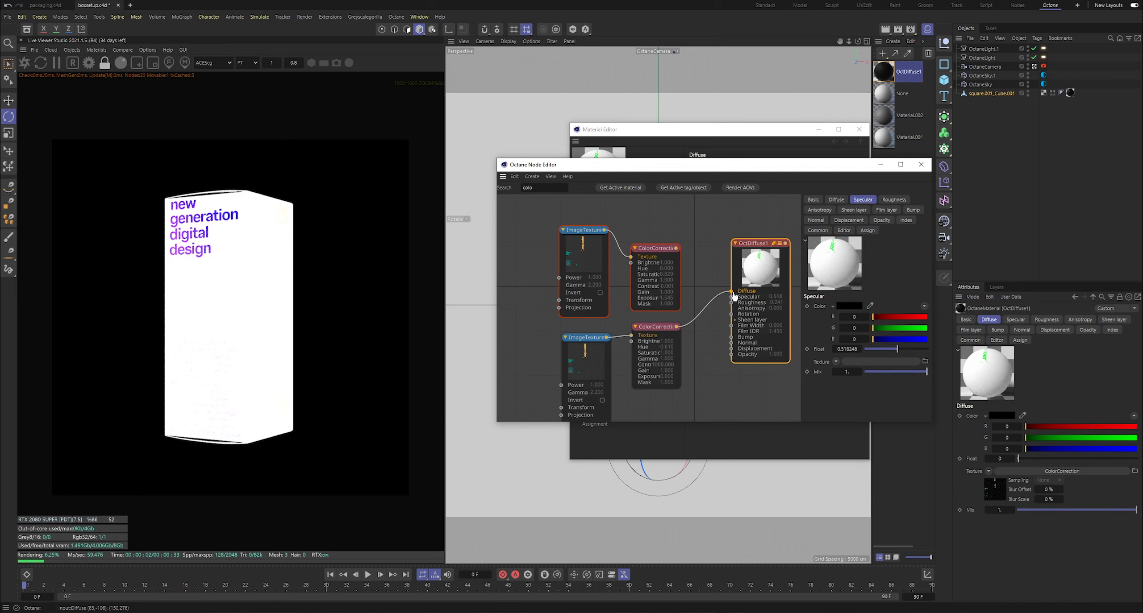
pyautogui.moveTo(732, 307); pyautogui.dragTo(732, 303)
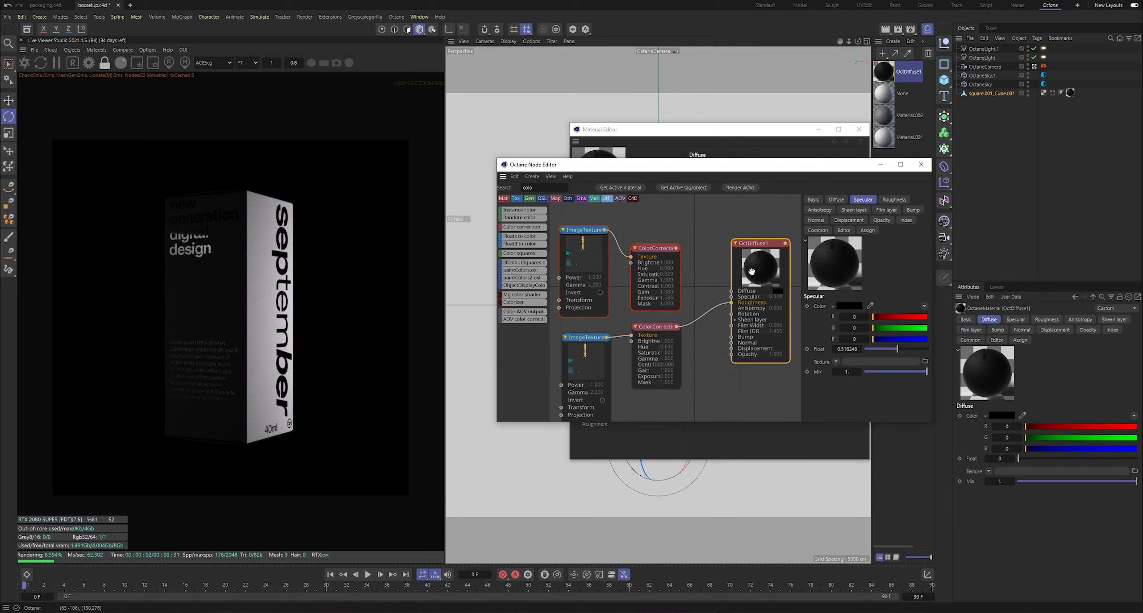
pyautogui.moveTo(678, 248); pyautogui.dragTo(732, 292)
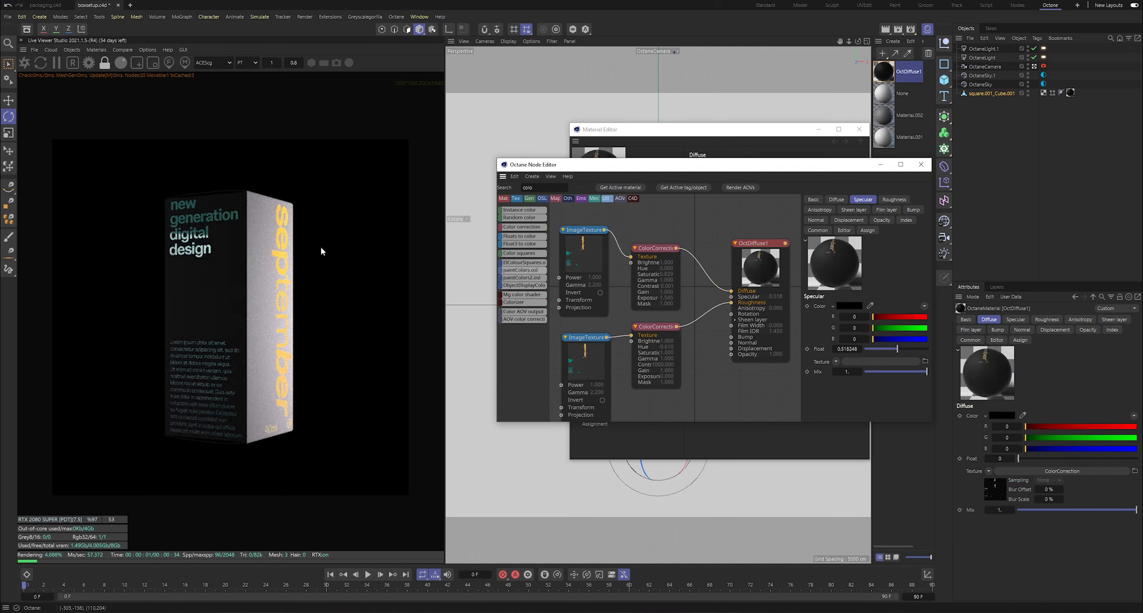
# - Minimise both editors and rotate the box about its vertical axis so the September side faces the camera again
pyautogui.click(880, 165)
pyautogui.click(819, 130)
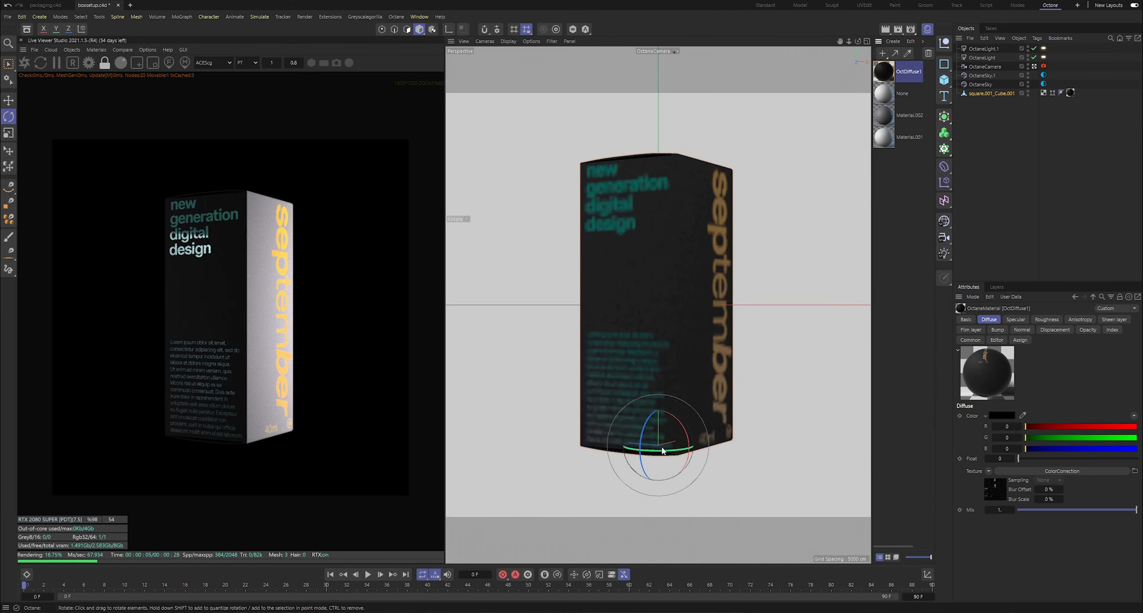
pyautogui.moveTo(678, 441); pyautogui.dragTo(563, 440)
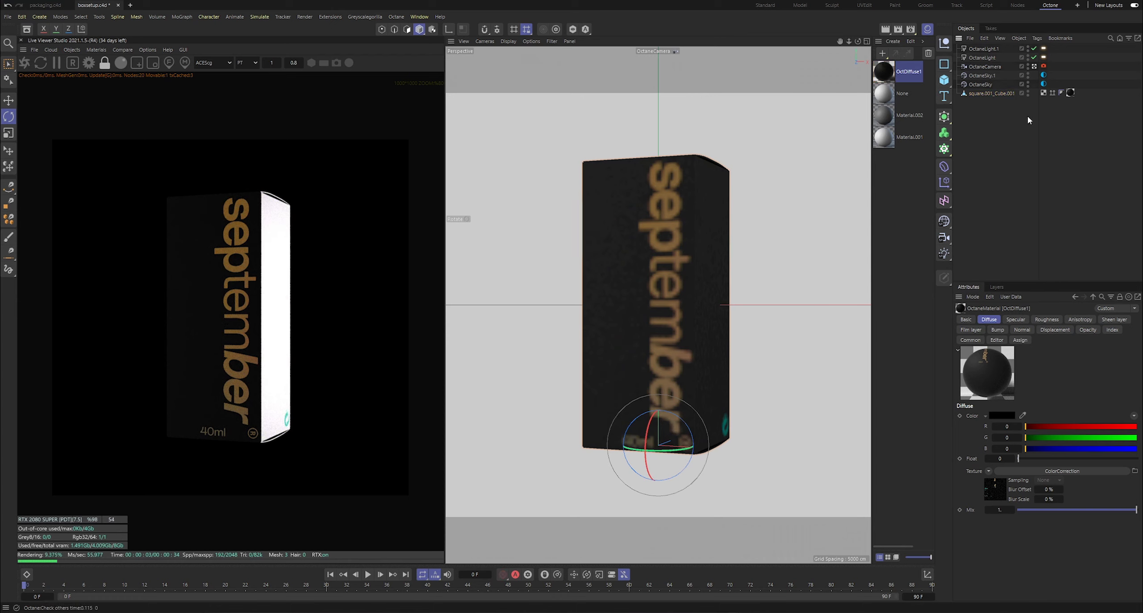
# - Try several power values on OctaneLight.1's light tag, such as about 10 and 34, and undo the changes
pyautogui.click(1043, 49)
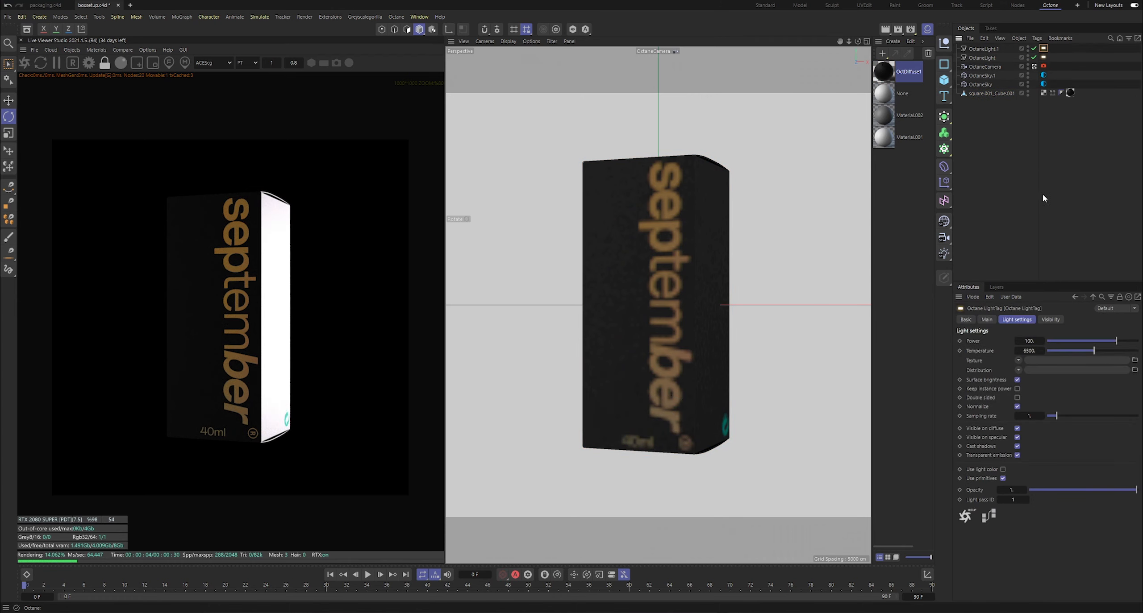
pyautogui.click(1104, 341)
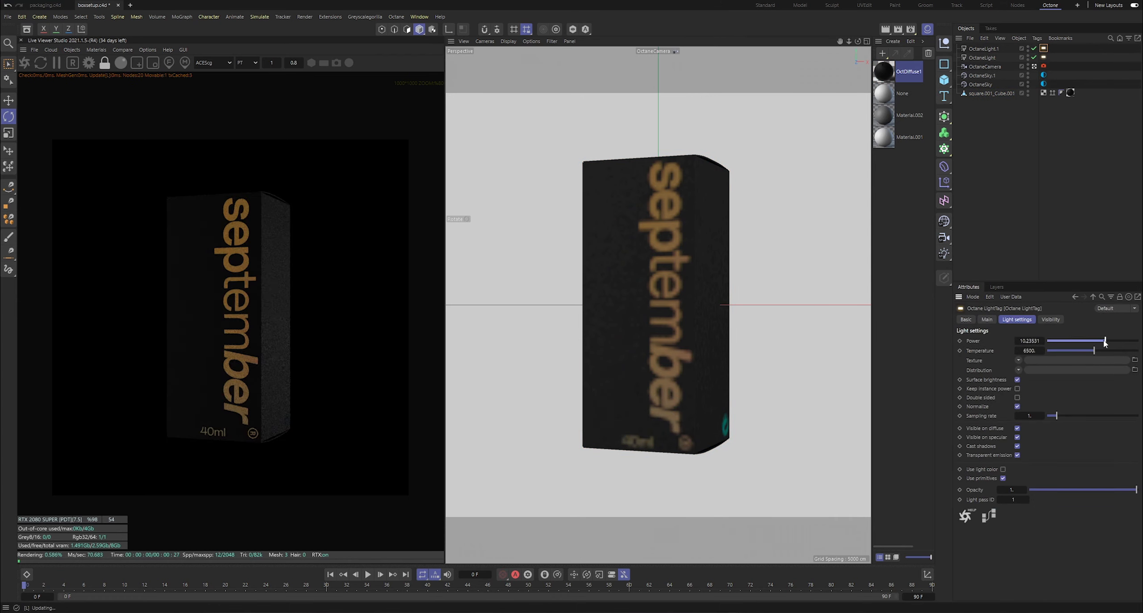
pyautogui.click(1119, 341)
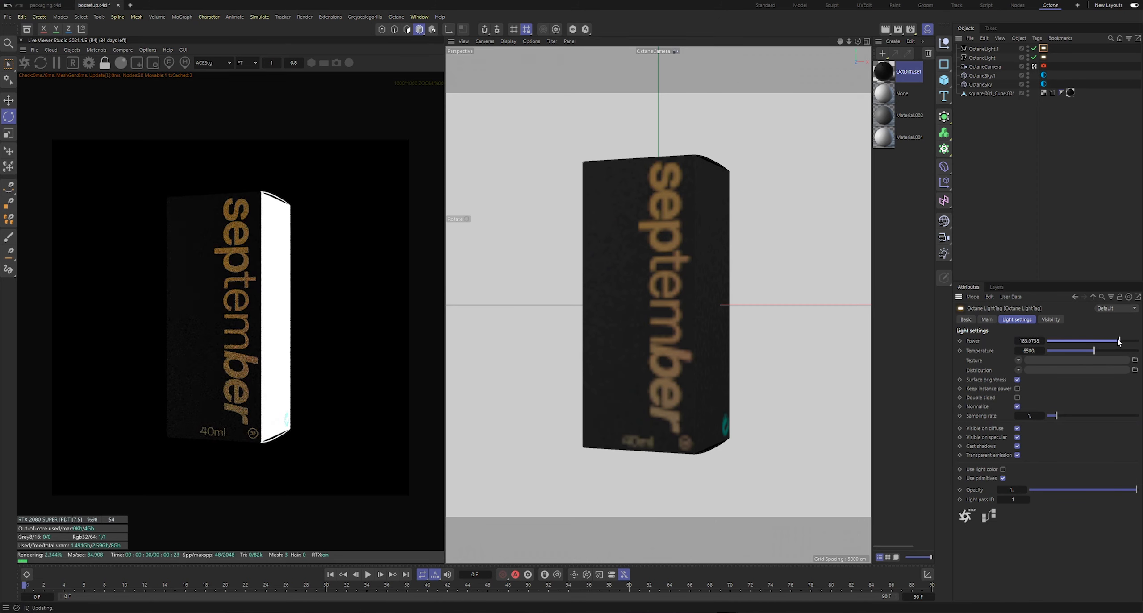
pyautogui.click(1110, 341)
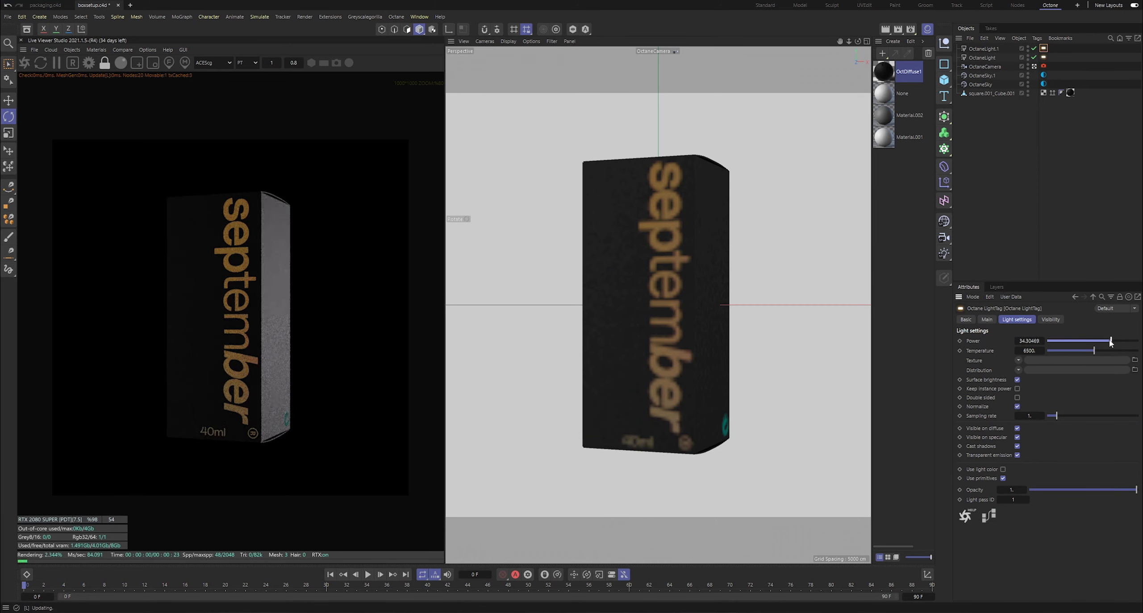
pyautogui.hotkey('ctrl', 'z')
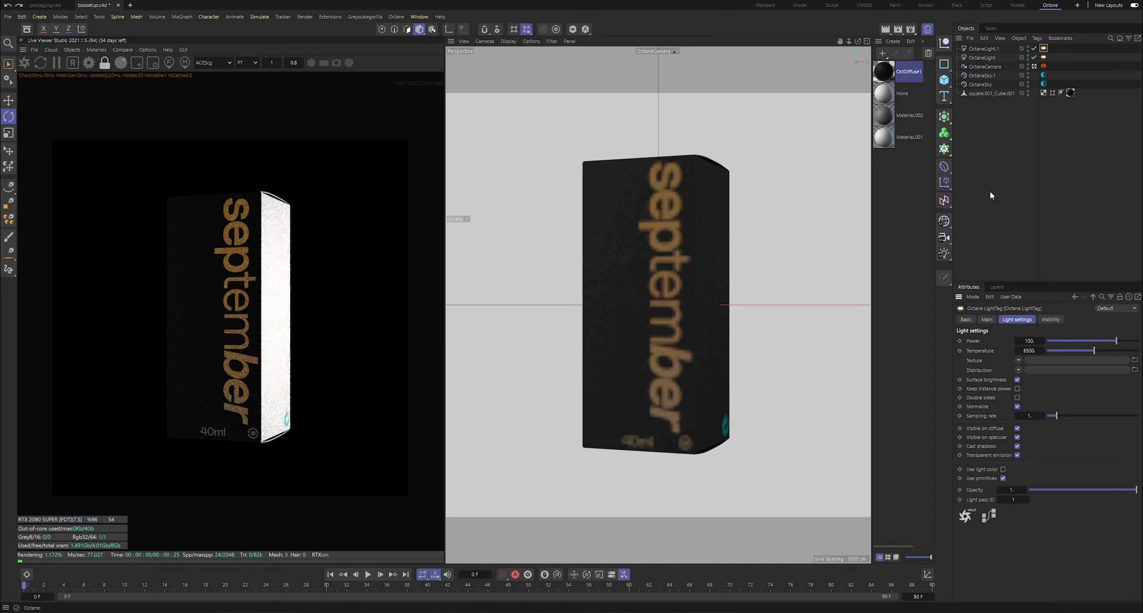
# - Lower OctDiffuse1's Specular float to about 0.255 and minimise the node and material editors
pyautogui.doubleClick(895, 78)
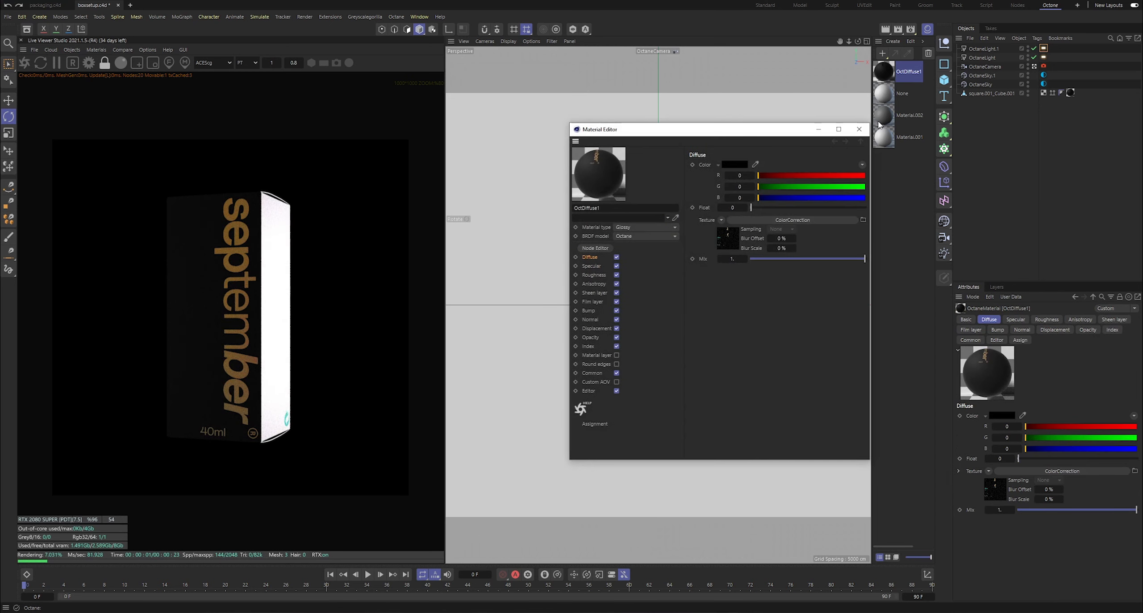
pyautogui.click(584, 250)
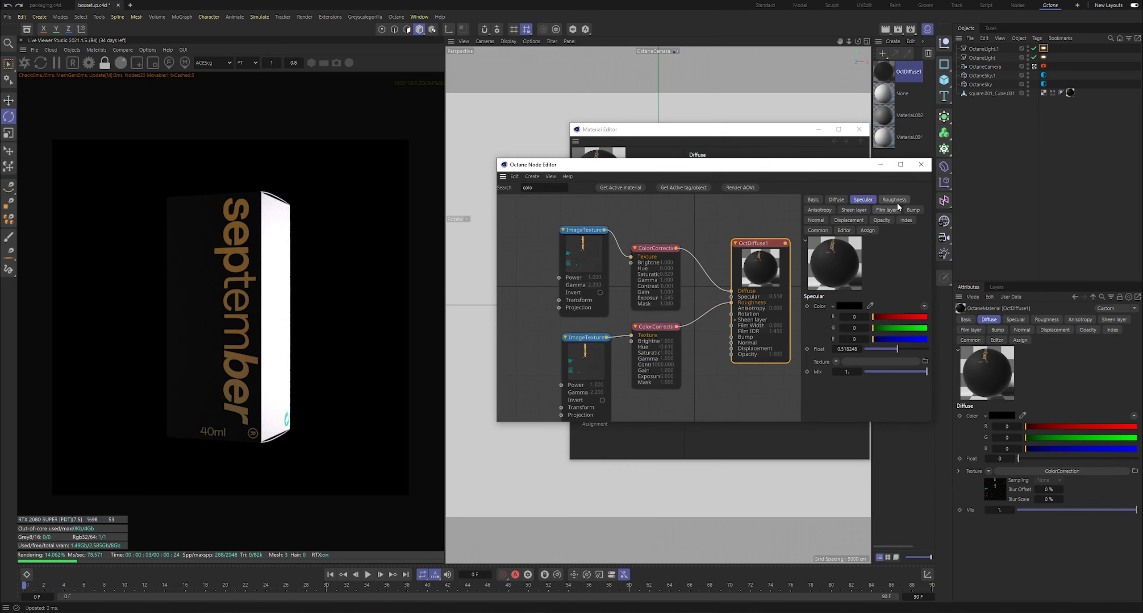
pyautogui.moveTo(896, 348)
pyautogui.mouseDown()
pyautogui.moveTo(864, 351)
pyautogui.moveTo(881, 357)
pyautogui.mouseUp()
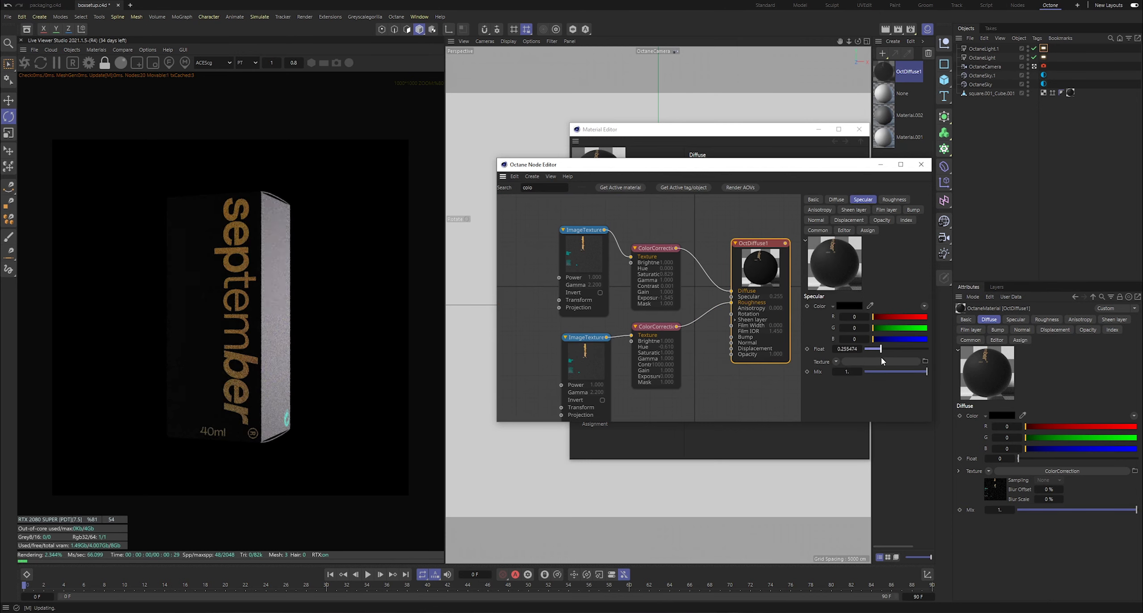
pyautogui.click(884, 164)
pyautogui.click(819, 129)
pyautogui.click(980, 105)
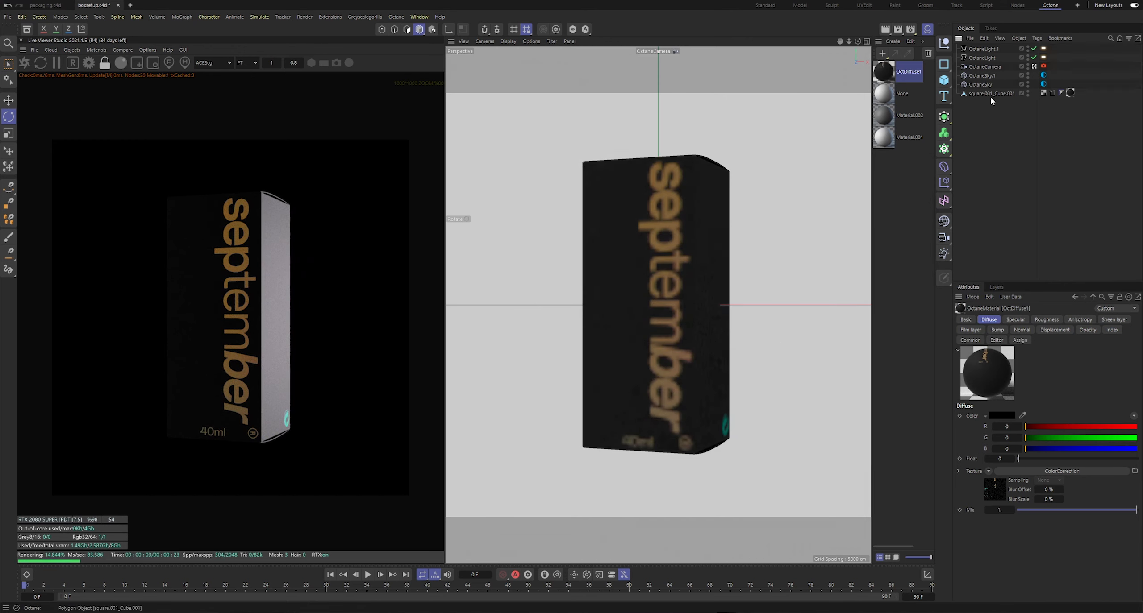
# - Rotate the box about its vertical axis so the "new generation digital design" and September sides both face the camera
pyautogui.click(990, 96)
pyautogui.moveTo(660, 452); pyautogui.dragTo(756, 443)
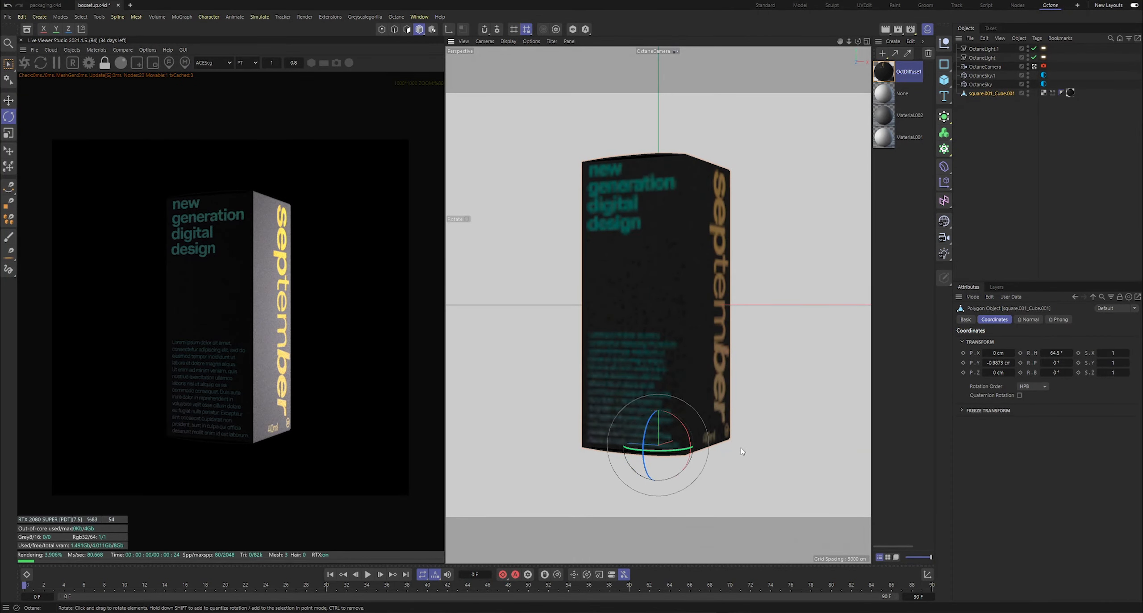
pyautogui.moveTo(674, 452)
pyautogui.mouseDown()
pyautogui.moveTo(654, 454)
pyautogui.moveTo(670, 434)
pyautogui.mouseUp()
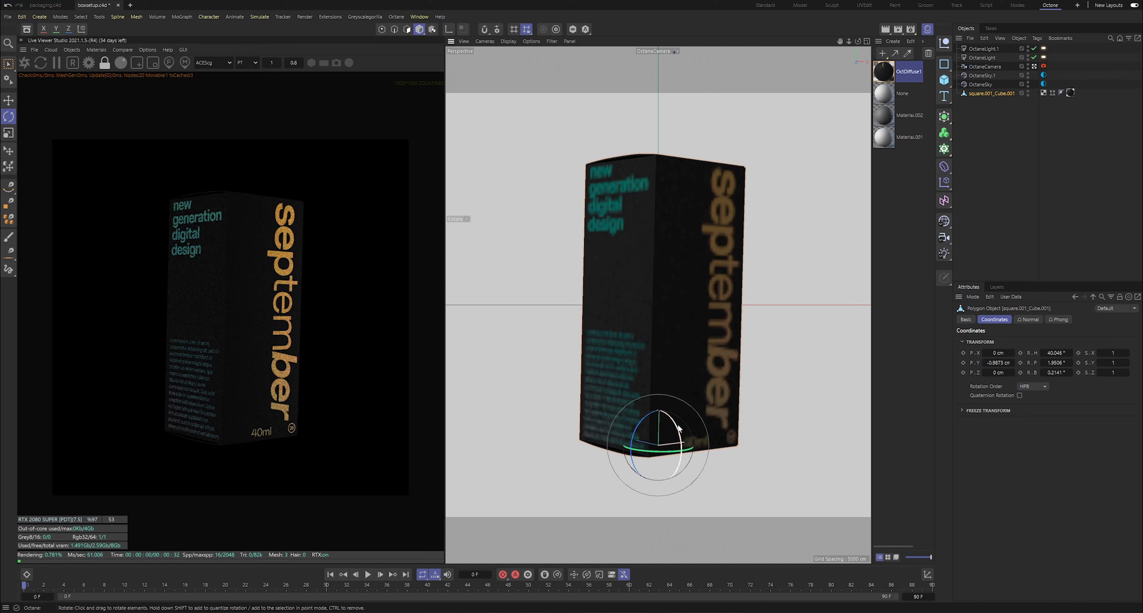
# - Raise OctDiffuse1's Specular float to about 0.416 and put away the node and material editors
pyautogui.doubleClick(884, 72)
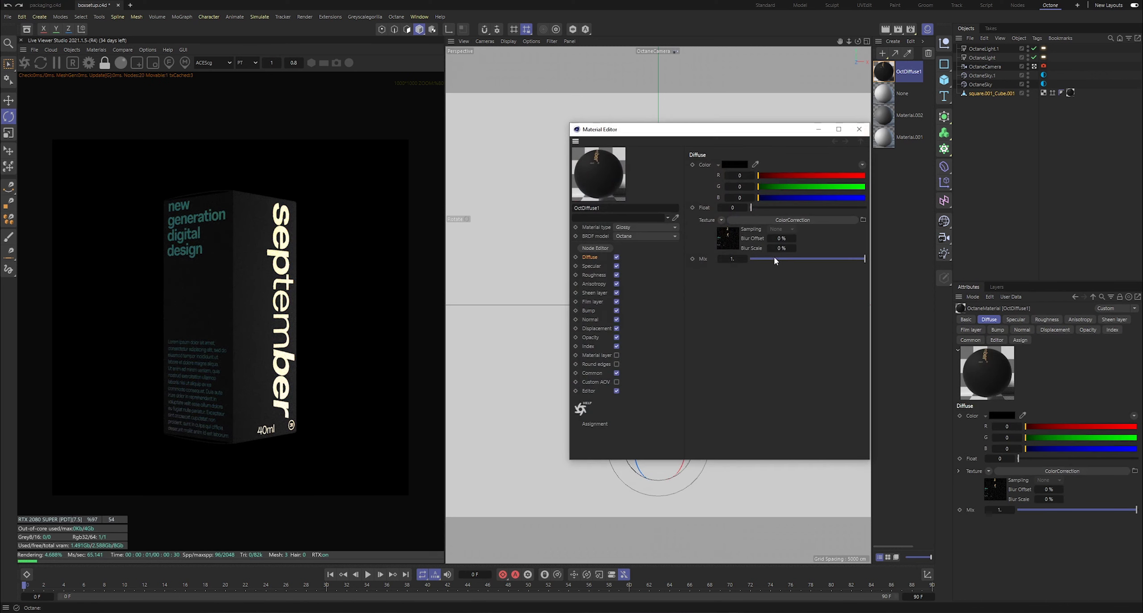
pyautogui.click(595, 248)
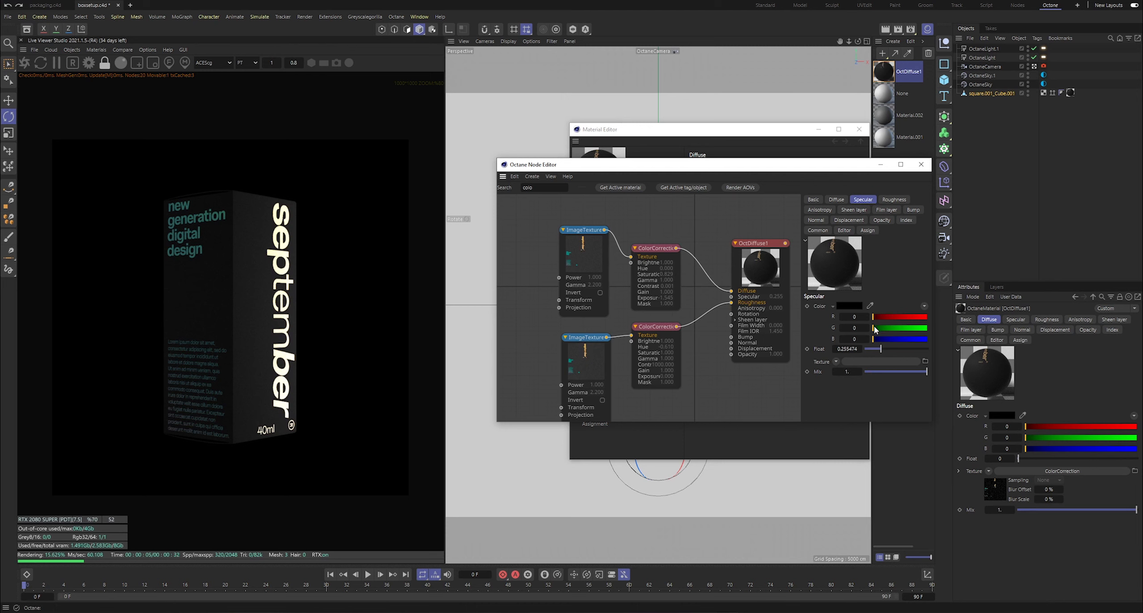
pyautogui.moveTo(883, 349); pyautogui.dragTo(927, 349)
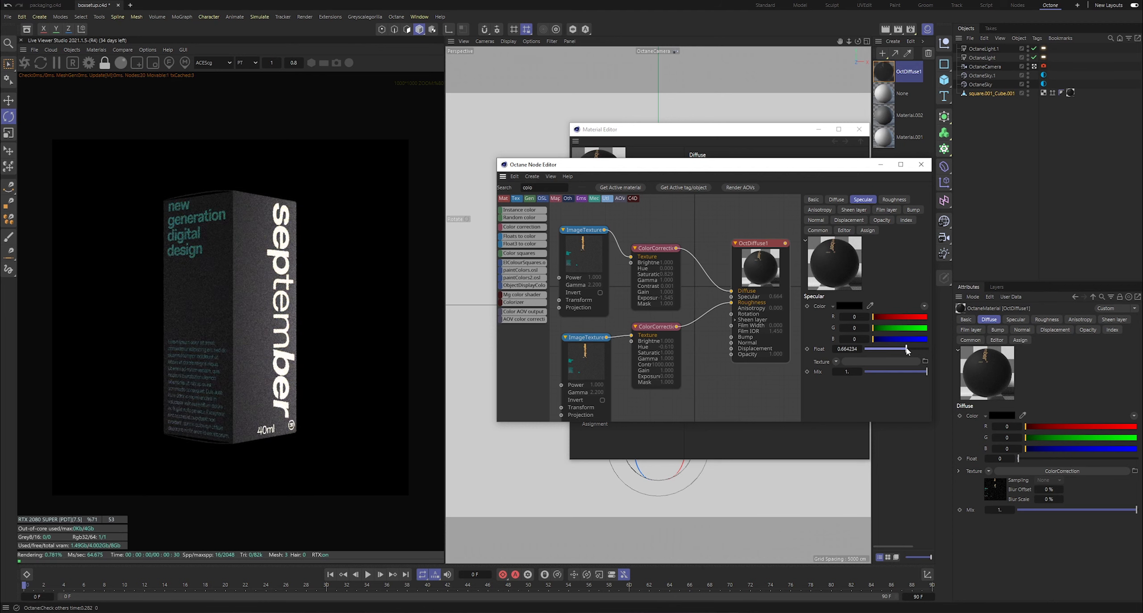
pyautogui.moveTo(889, 349); pyautogui.dragTo(890, 349)
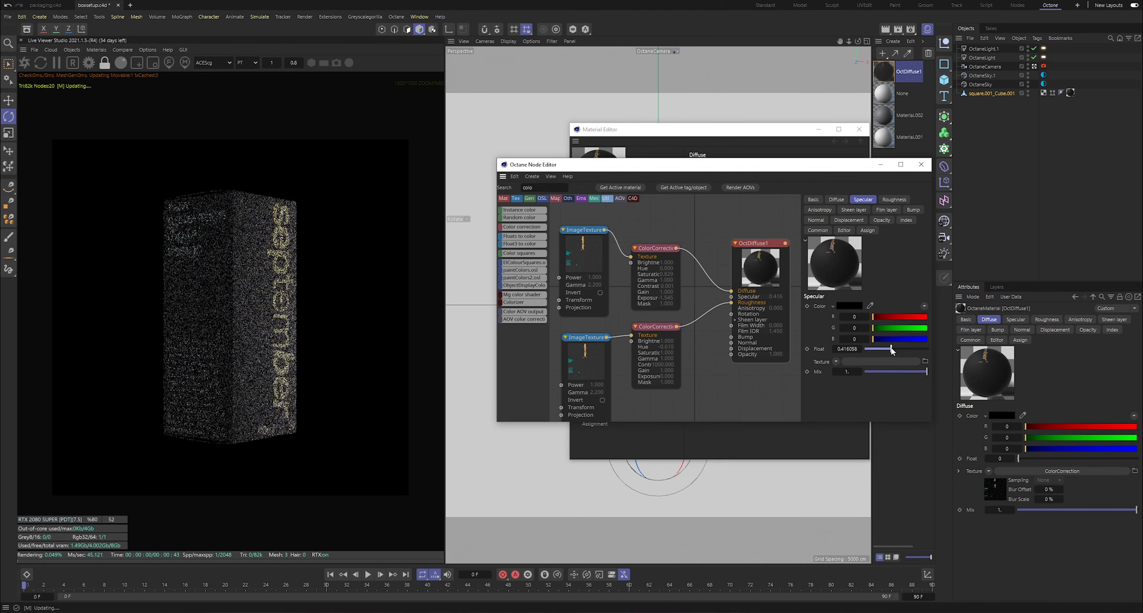
pyautogui.click(881, 165)
pyautogui.click(859, 129)
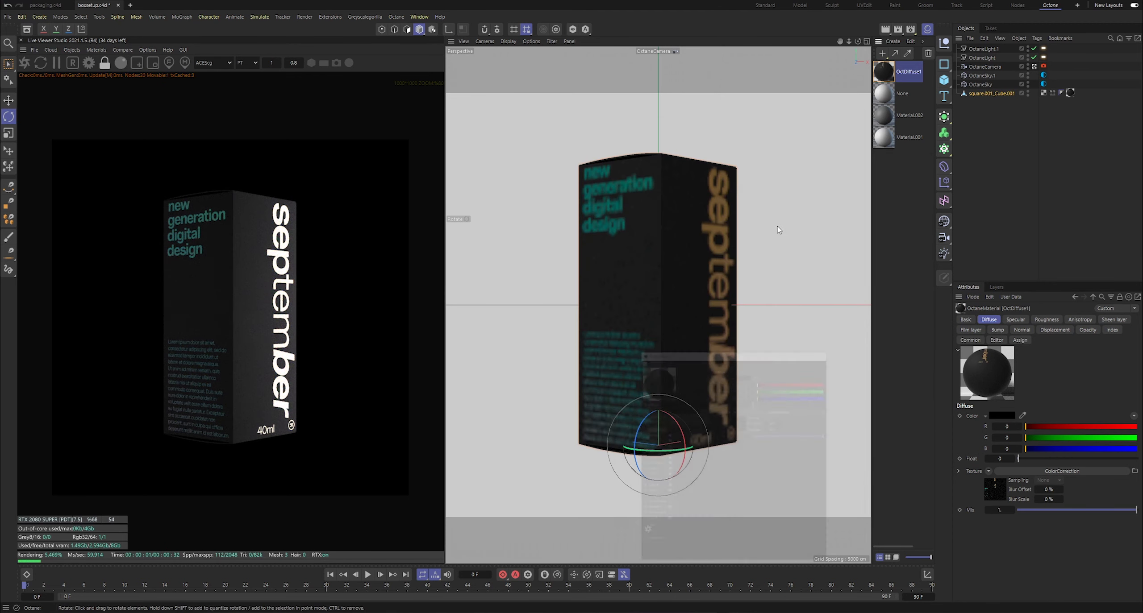
# - Try another rotation of the box and undo the latest rotation changes
pyautogui.moveTo(659, 448)
pyautogui.mouseDown()
pyautogui.moveTo(681, 448)
pyautogui.moveTo(639, 450)
pyautogui.mouseUp()
pyautogui.hotkey('ctrl', 'z')
pyautogui.hotkey('ctrl', 'z')
pyautogui.hotkey('ctrl', 'z')
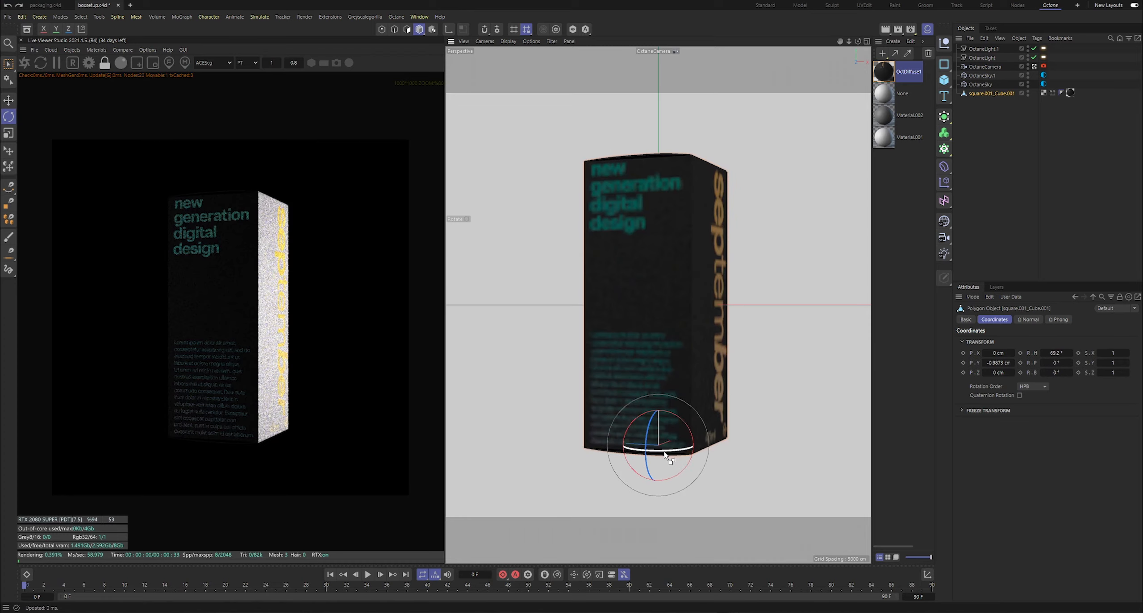
# - Set the box's heading rotation to 52° so two printed sides show, deselect it and inspect the render
pyautogui.moveTo(664, 452)
pyautogui.mouseDown()
pyautogui.moveTo(533, 460)
pyautogui.moveTo(620, 464)
pyautogui.moveTo(672, 446)
pyautogui.mouseUp()
pyautogui.moveTo(1070, 353); pyautogui.dragTo(1066, 354)
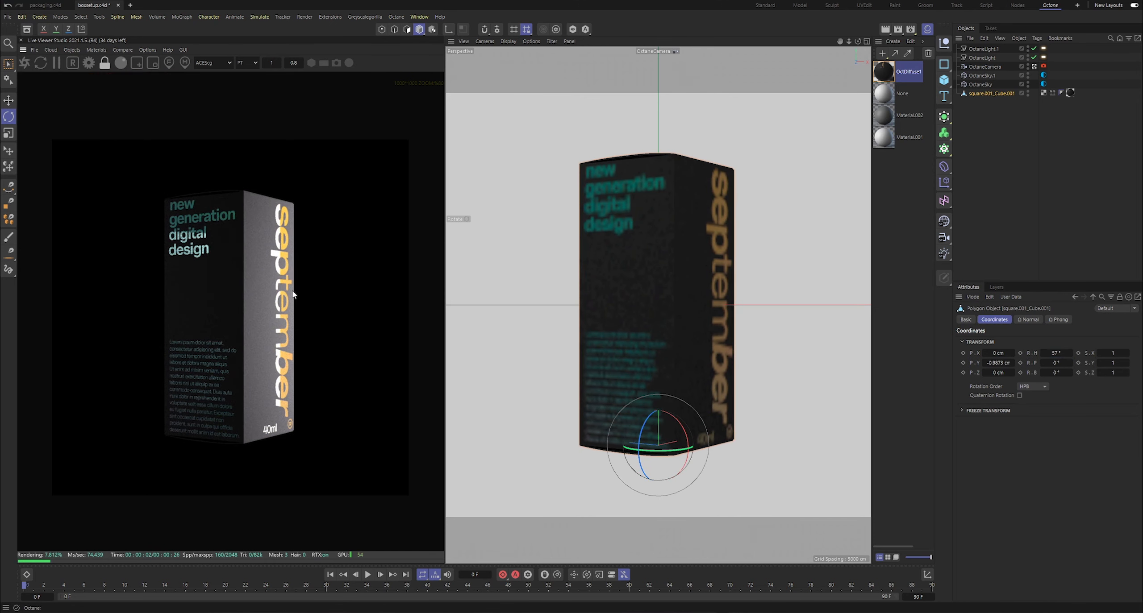
pyautogui.scroll(4, 295, 265)
pyautogui.scroll(-4, 295, 266)
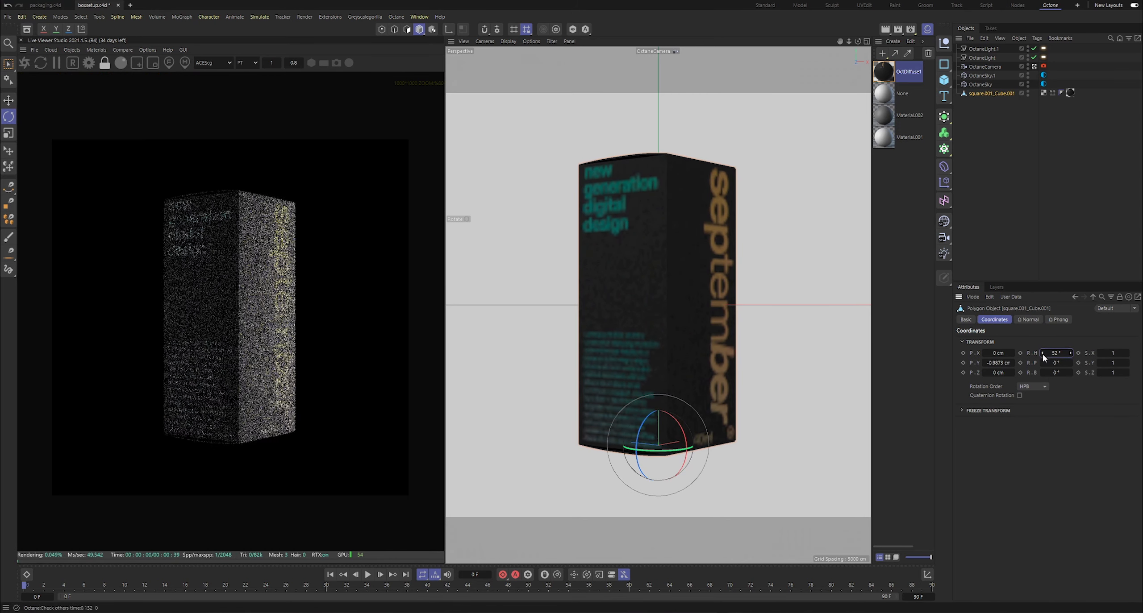
pyautogui.click(1035, 204)
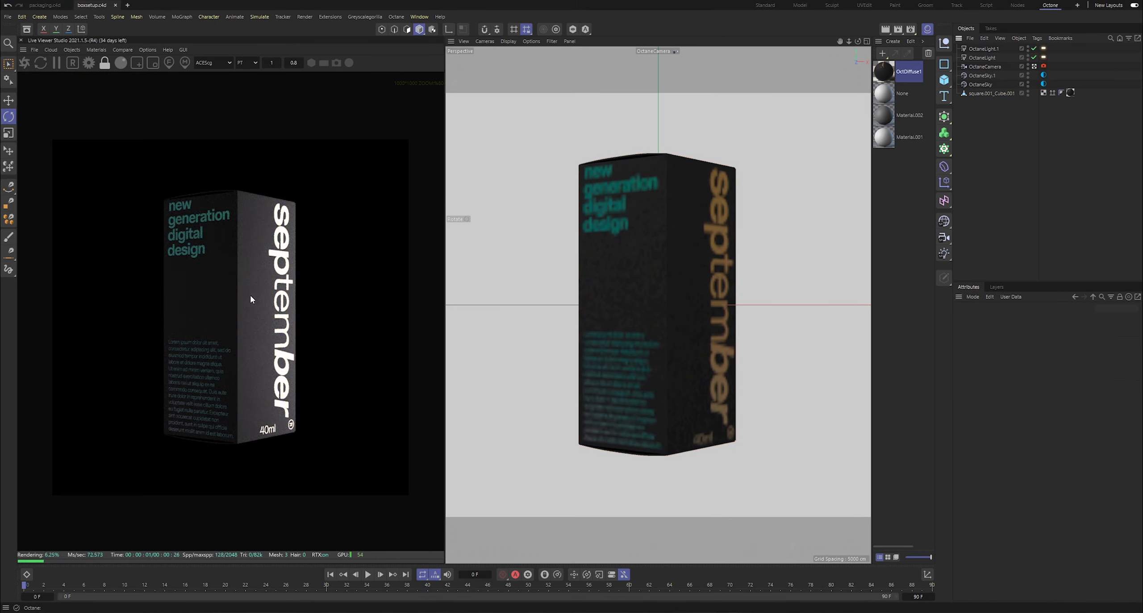
pyautogui.scroll(-1, 248, 282)
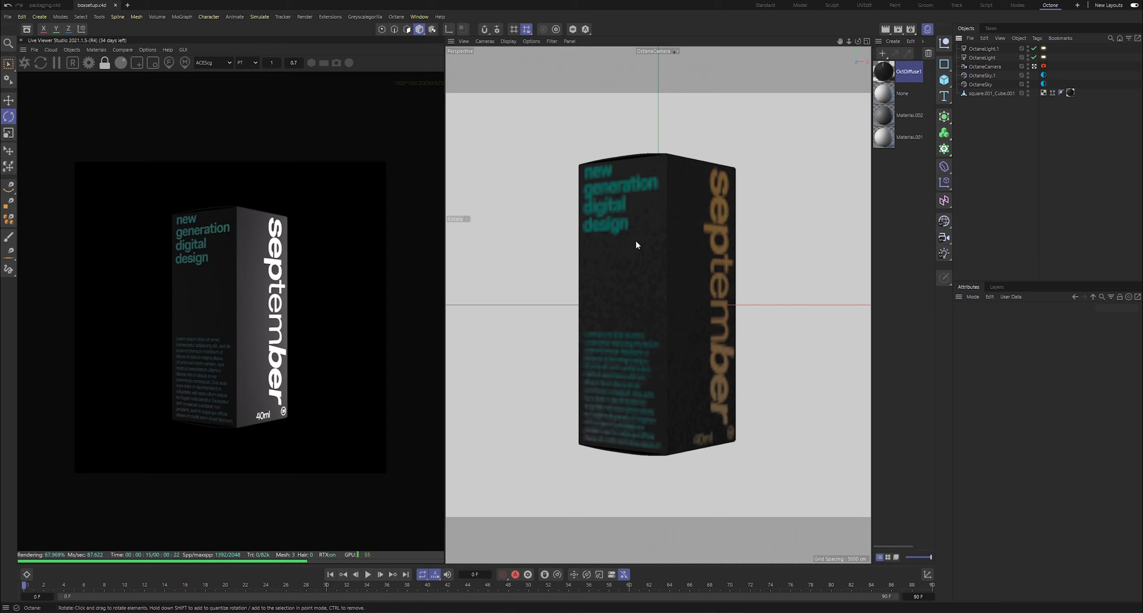
# - Duplicate OctaneCamera and look through the copy
pyautogui.click(984, 67)
pyautogui.hotkey('ctrl', 'c')
pyautogui.hotkey('ctrl', 'v')
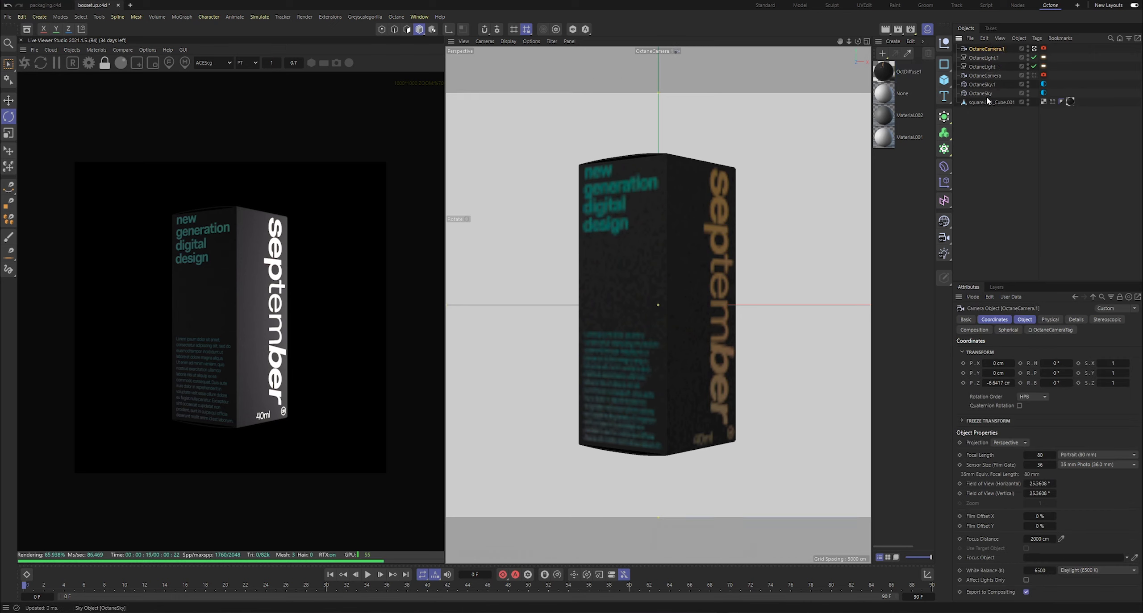
# - Set the heading rotation of square.001_Cube.001 to 0° so its September side faces the camera squarely
pyautogui.click(987, 102)
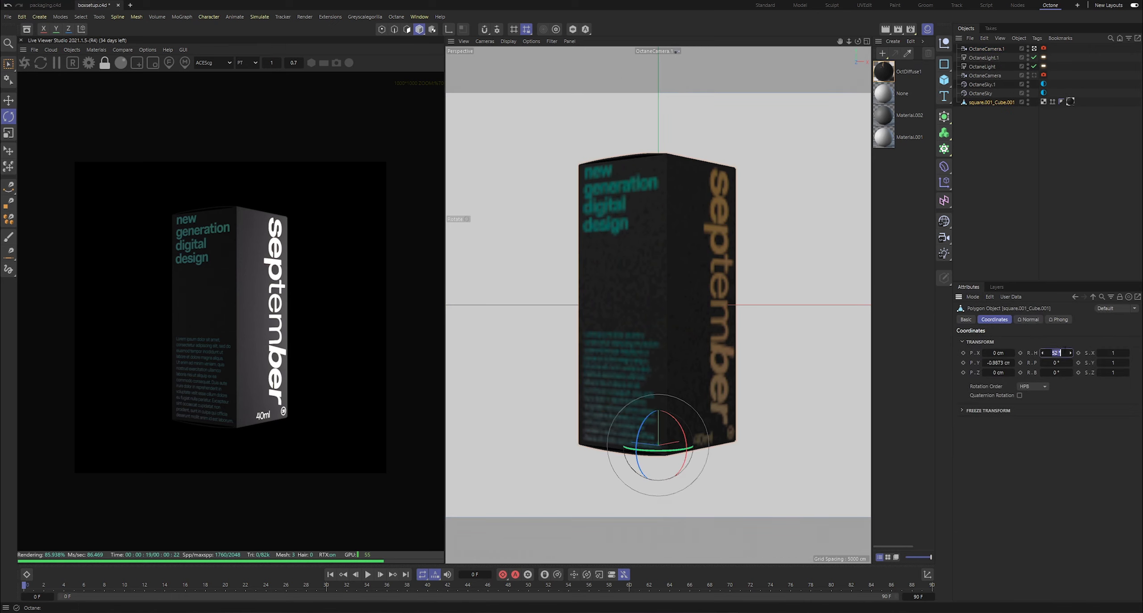
pyautogui.write('0')
pyautogui.press('Return')
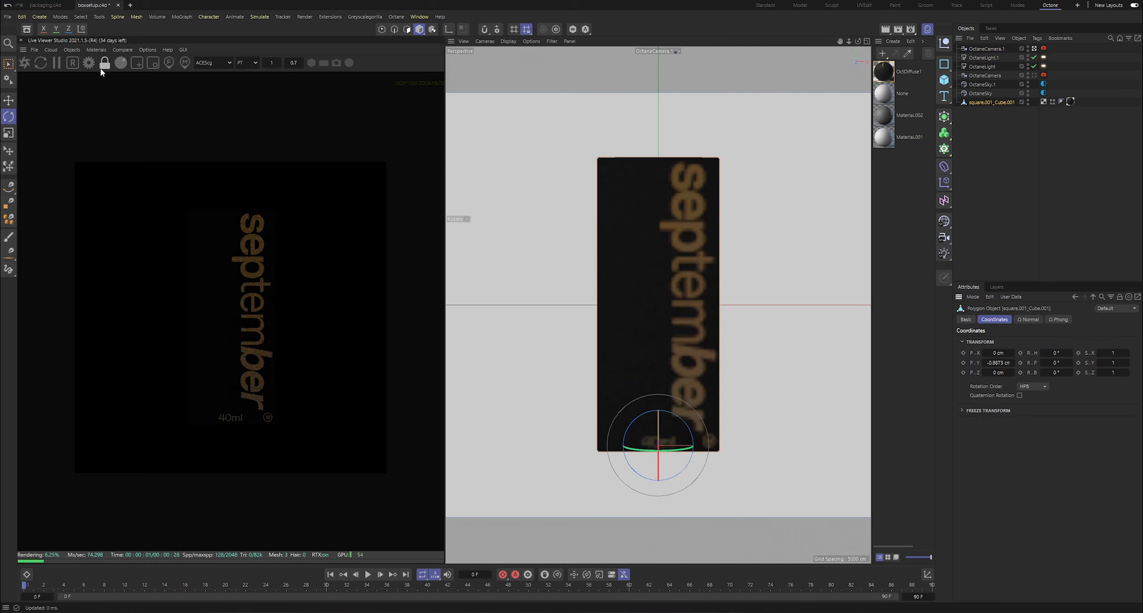
# - Duplicate the box twice along its horizontal axis to form a row of three with narrow gaps
pyautogui.click(9, 101)
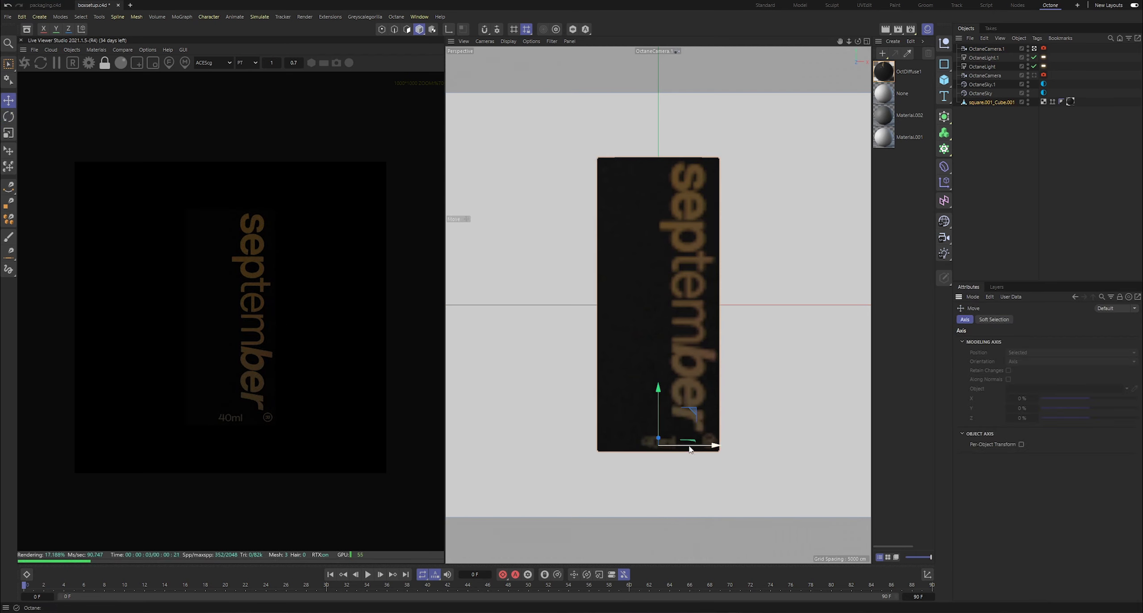
pyautogui.moveTo(690, 447)
pyautogui.mouseDown()
pyautogui.moveTo(573, 449)
pyautogui.moveTo(802, 415)
pyautogui.moveTo(688, 425)
pyautogui.mouseUp()
pyautogui.click(548, 339)
pyautogui.moveTo(589, 450); pyautogui.dragTo(817, 425)
pyautogui.click(1016, 225)
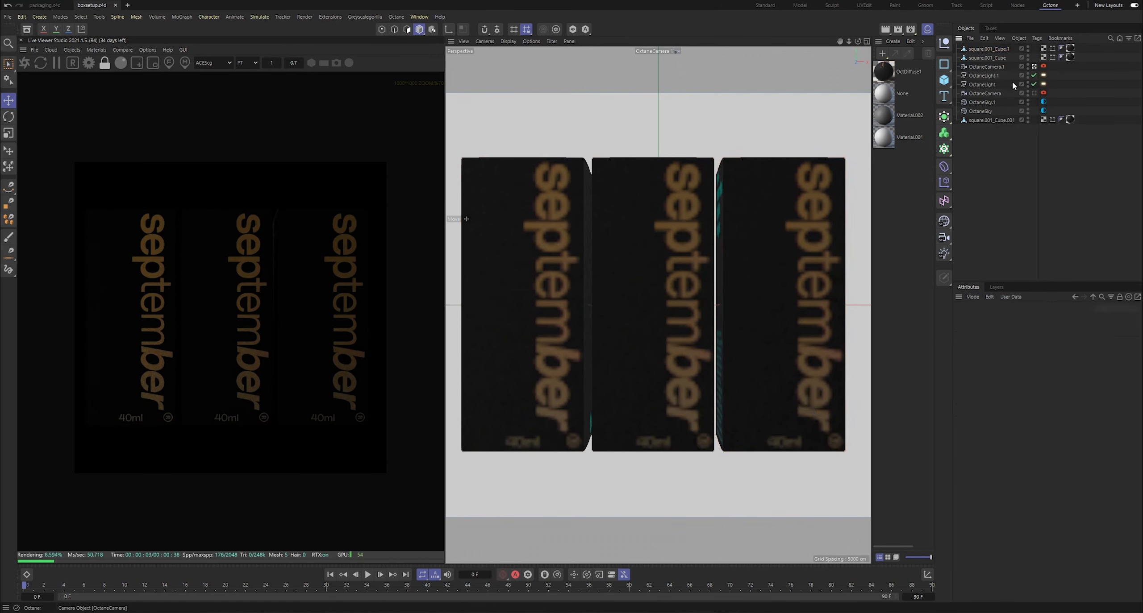
# - Set OctaneCamera.1's bank rotation to 51° to frame the row of boxes diagonally
pyautogui.click(980, 67)
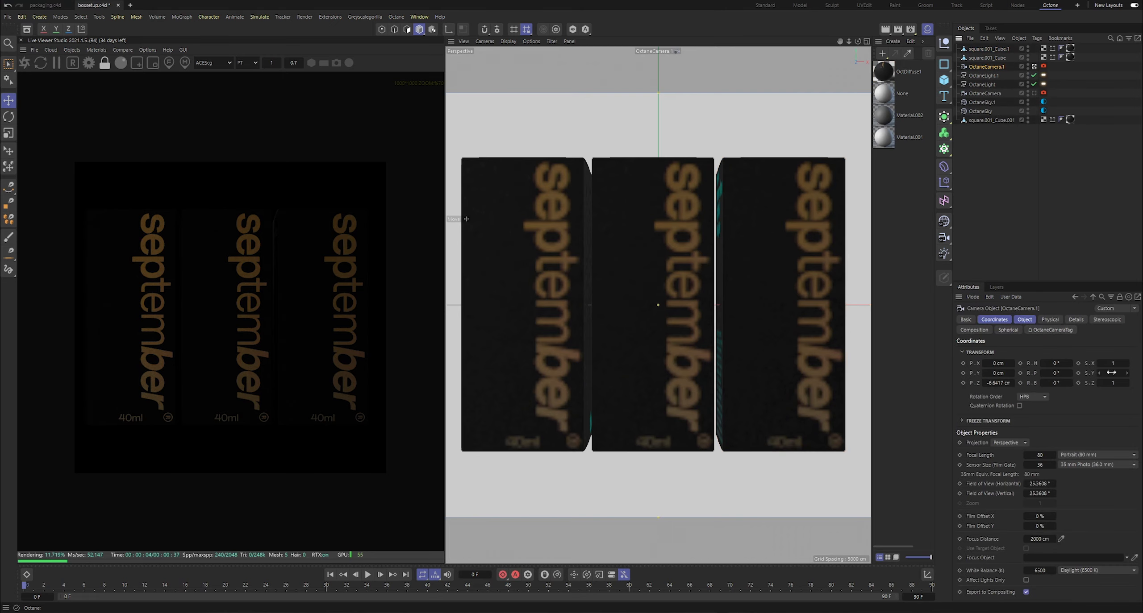
pyautogui.moveTo(1070, 383); pyautogui.dragTo(1053, 383)
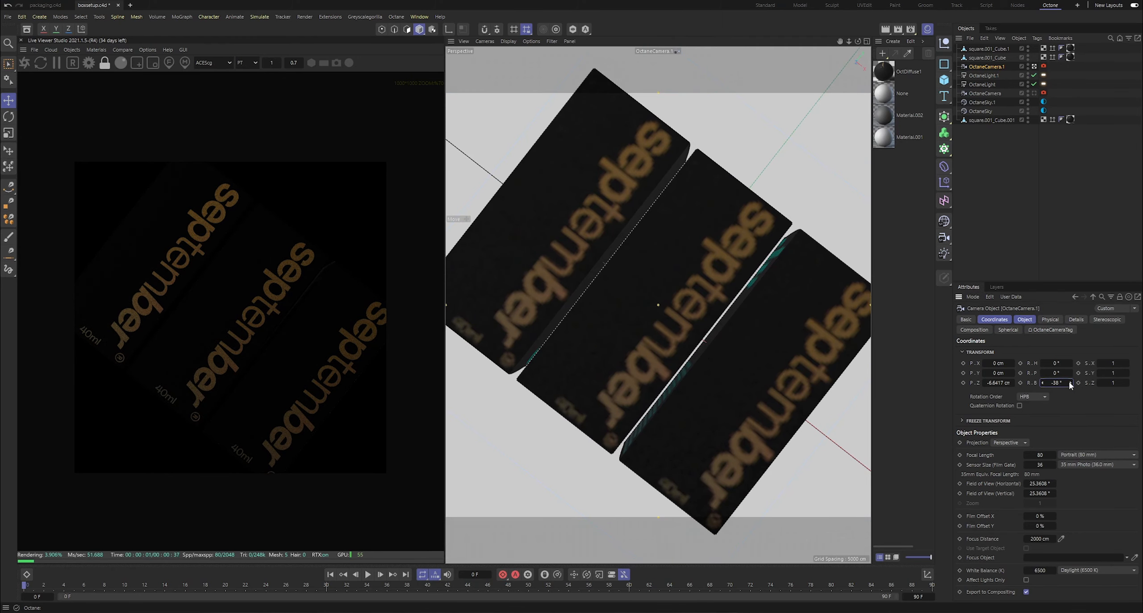
pyautogui.moveTo(1070, 383); pyautogui.dragTo(1109, 383)
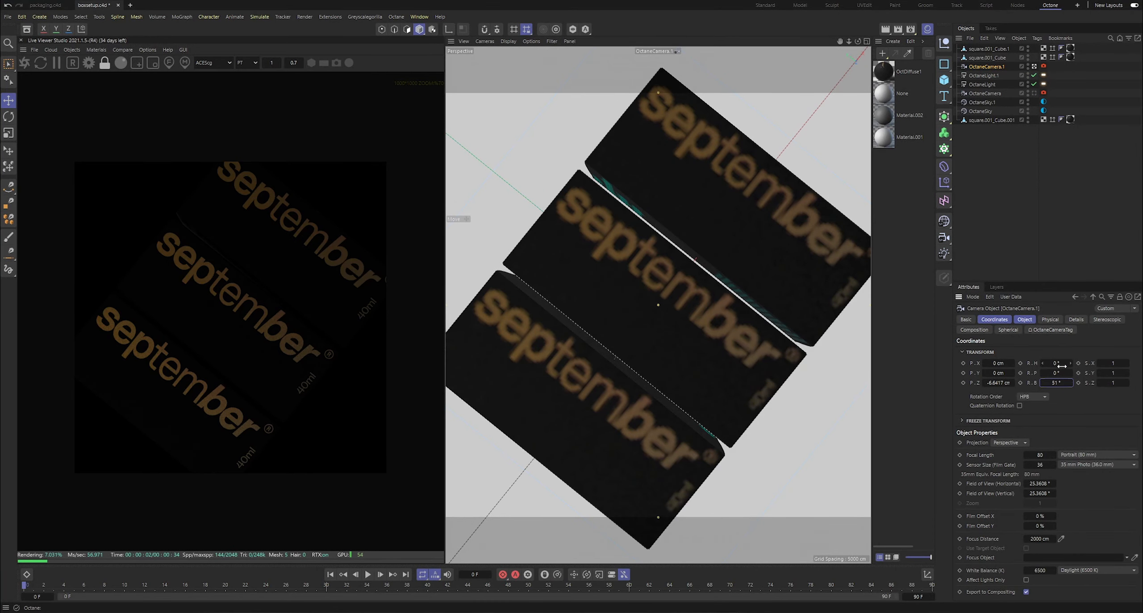
# - Increase OctaneCamera.1's focal length through 100 and 120 to 130 mm and deselect the camera
pyautogui.click(1031, 322)
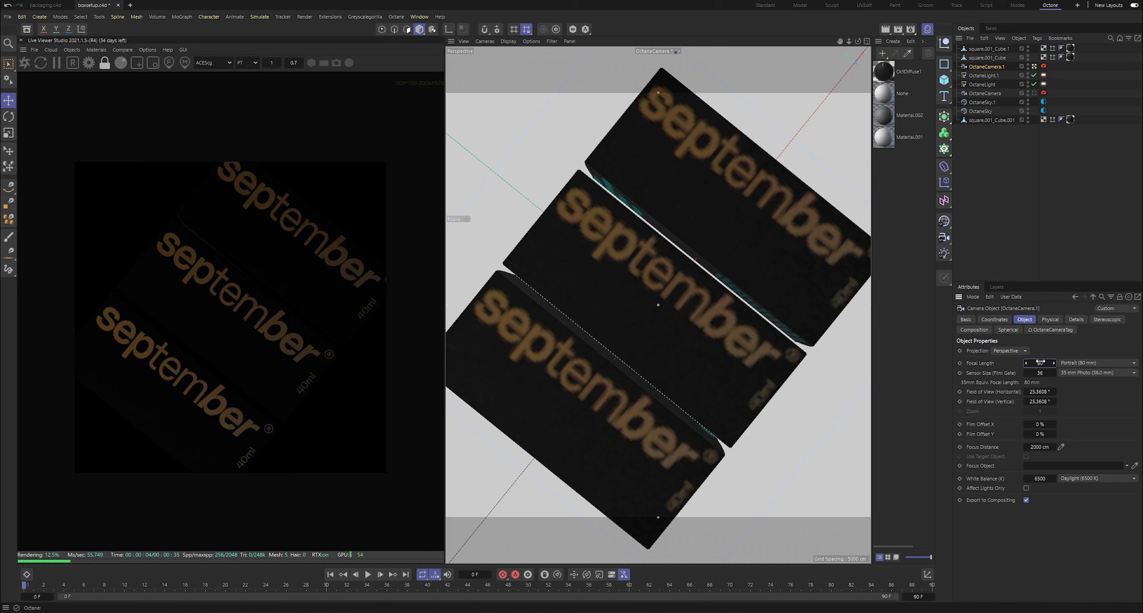
pyautogui.write('100')
pyautogui.press('Return')
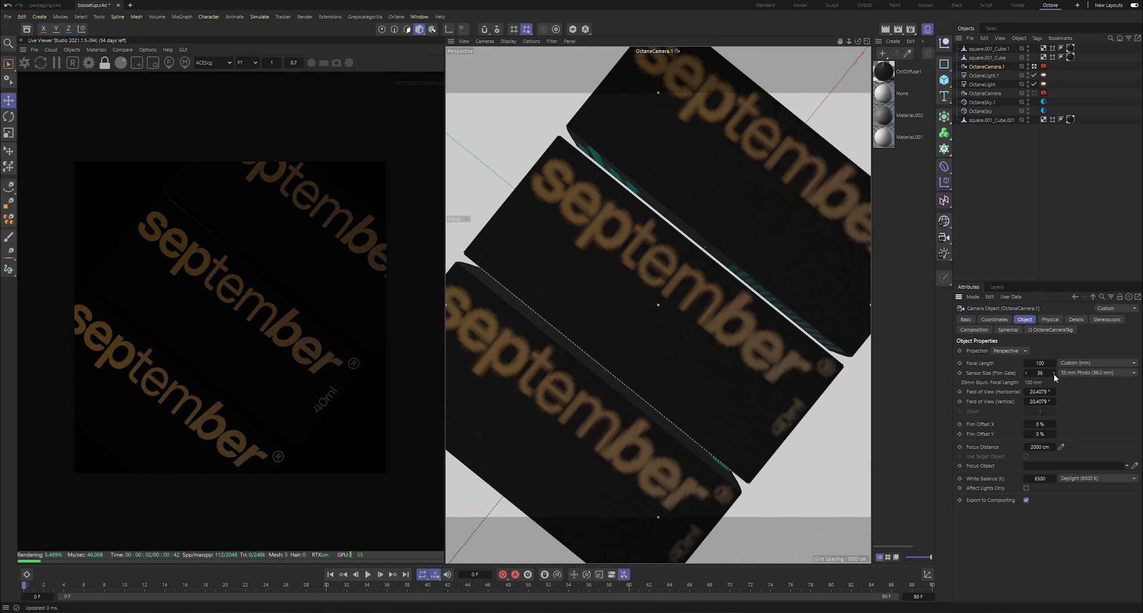
pyautogui.doubleClick(1039, 363)
pyautogui.write('120')
pyautogui.press('Return')
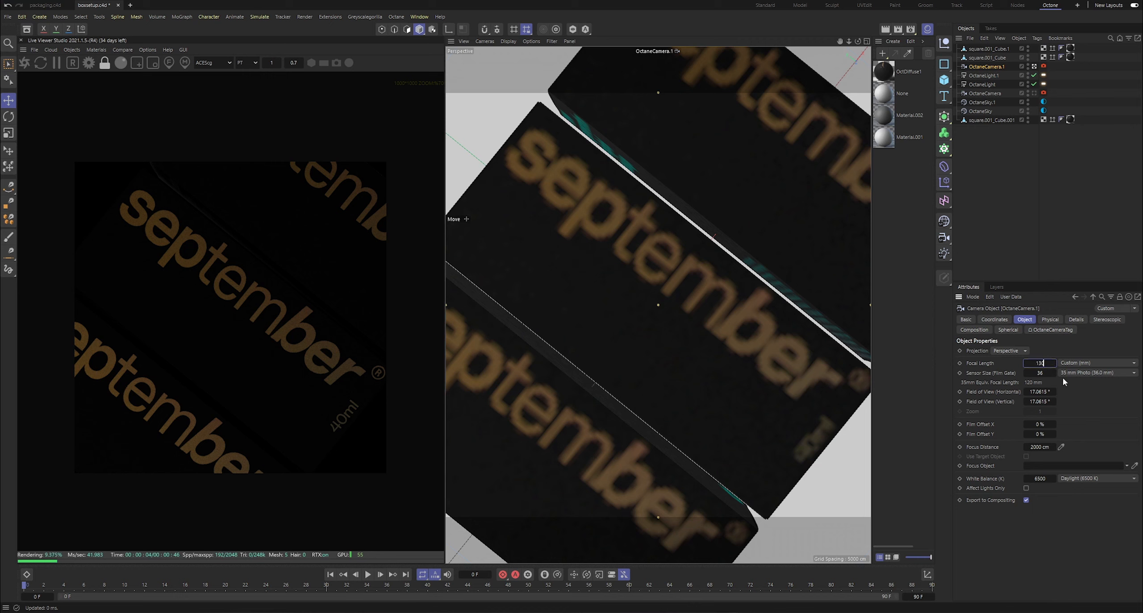
pyautogui.press('Return')
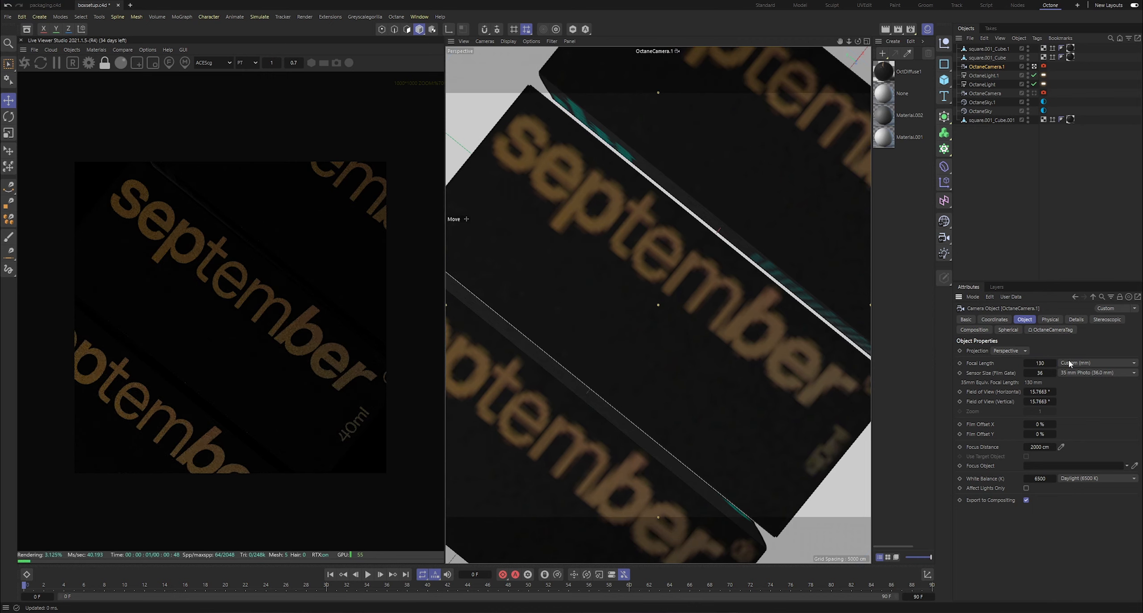
pyautogui.click(1037, 227)
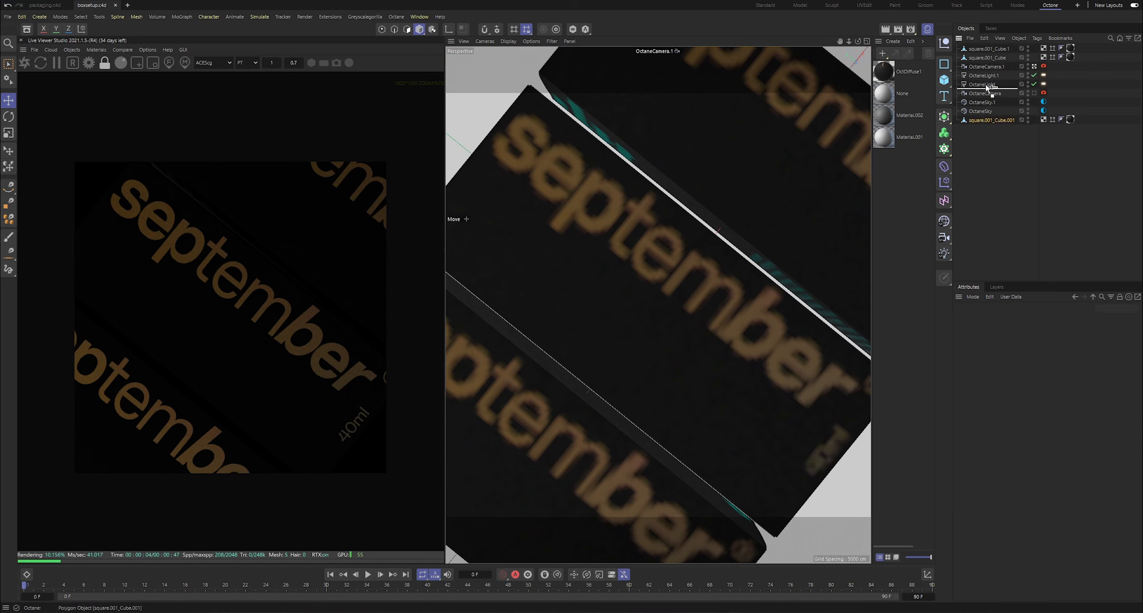
# - Place square.001_Cube.001 beside the other box copies in the object hierarchy and add a MoGraph Fracture object
pyautogui.moveTo(987, 87); pyautogui.dragTo(987, 62)
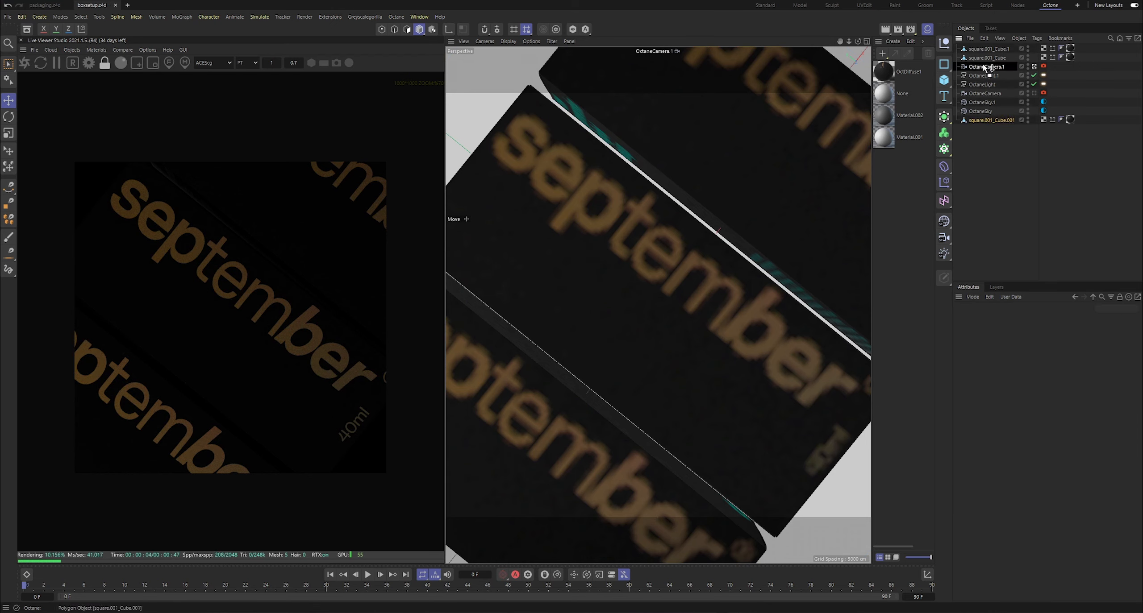
pyautogui.click(945, 120)
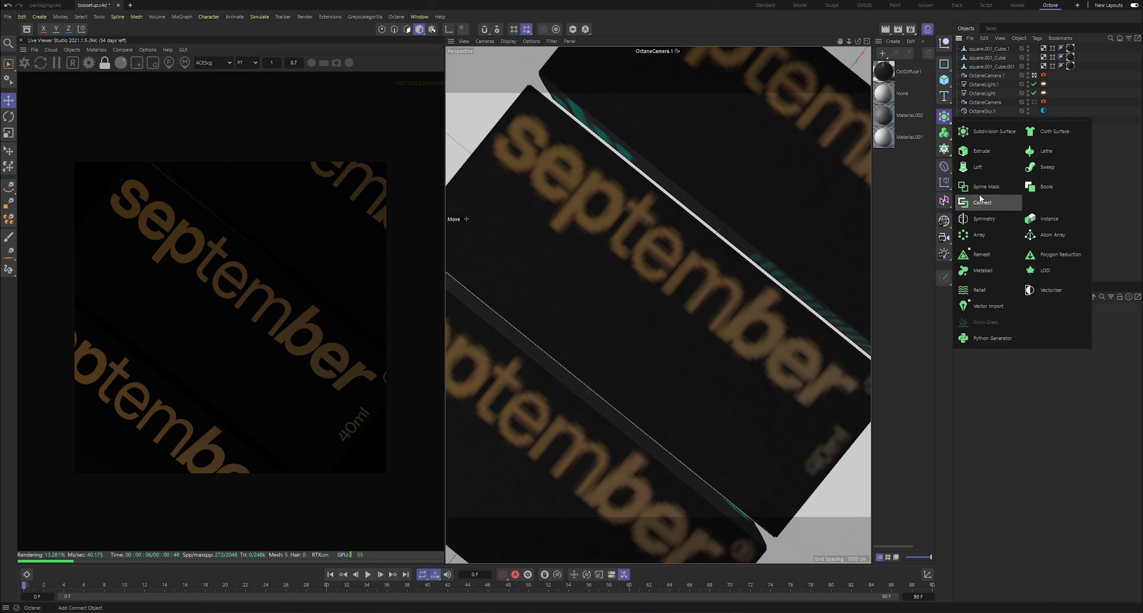
pyautogui.click(945, 140)
pyautogui.click(944, 118)
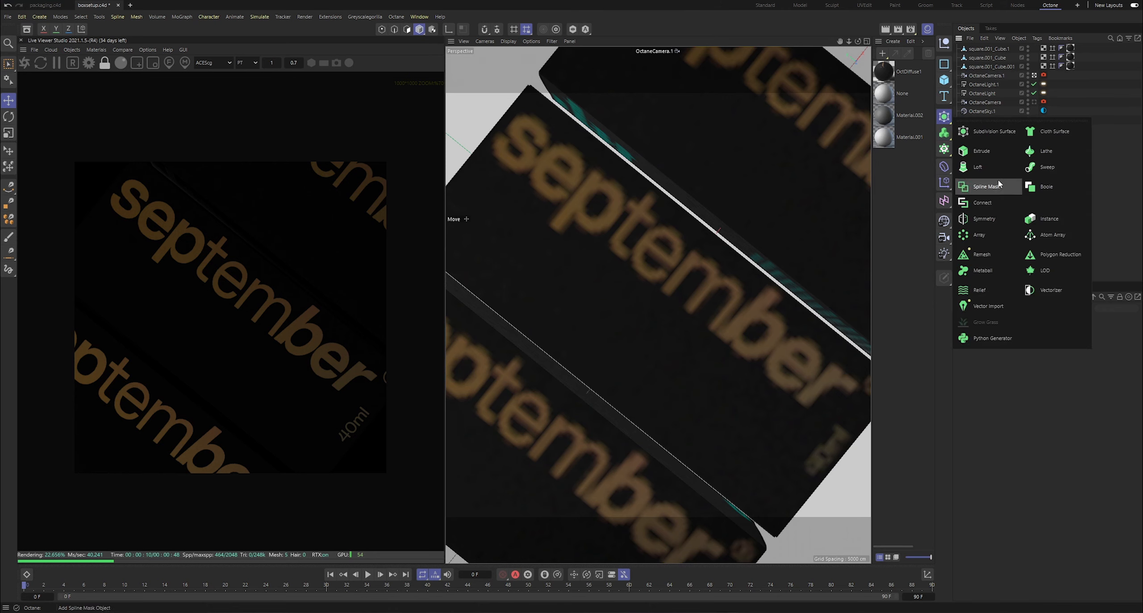
pyautogui.click(944, 149)
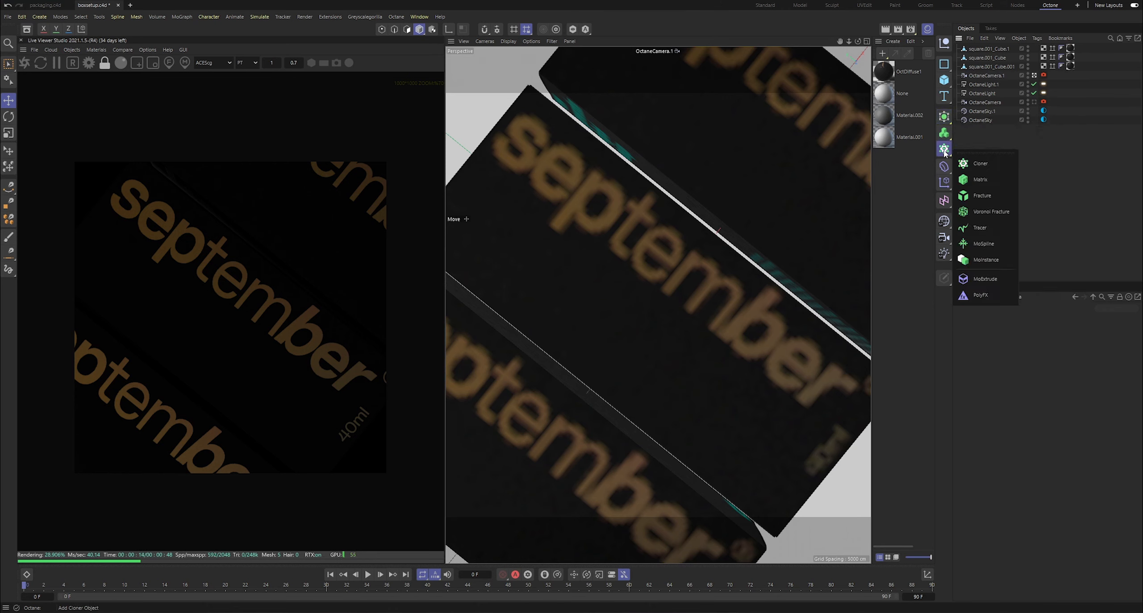
pyautogui.click(985, 196)
# - Make the three box objects children of the Fracture object and select the Fracture object
pyautogui.click(989, 76)
pyautogui.keyDown('shift'); pyautogui.click(982, 58); pyautogui.keyUp('shift')
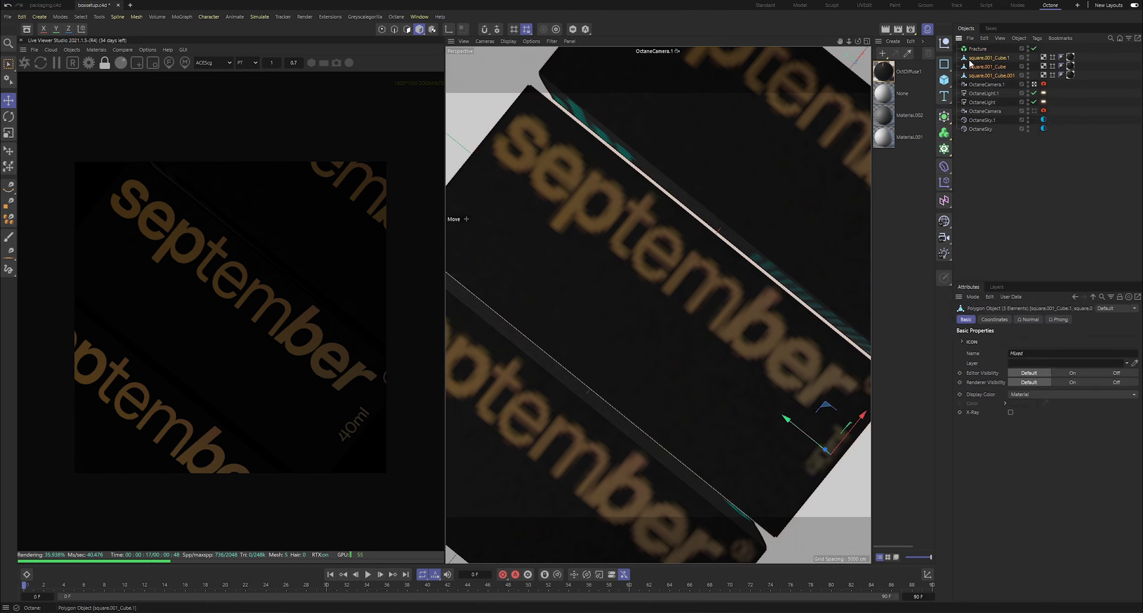
pyautogui.moveTo(978, 50); pyautogui.dragTo(978, 50)
pyautogui.click(978, 50)
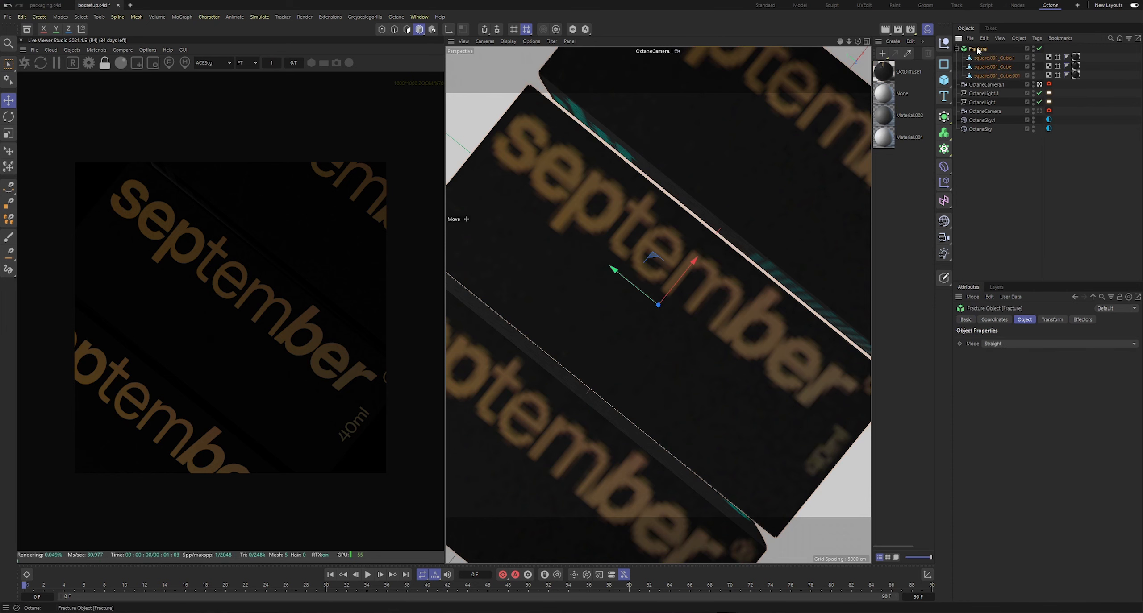
# - Add a MoGraph Random effector to the Fracture object, disabling its position randomization and enabling only rotation
pyautogui.click(180, 17)
pyautogui.moveTo(194, 34)
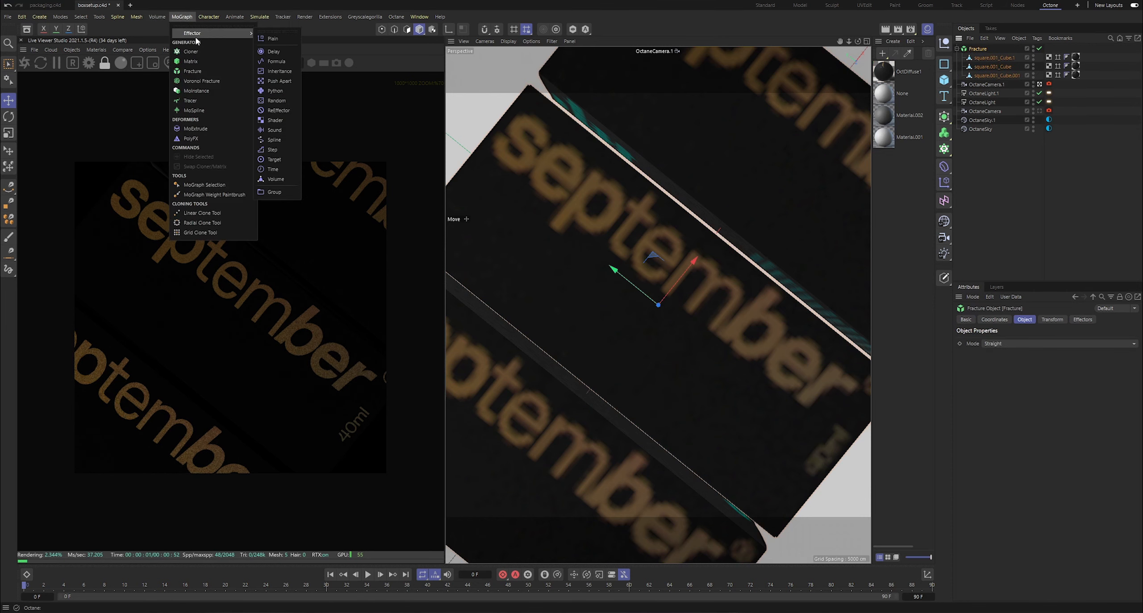
pyautogui.click(277, 101)
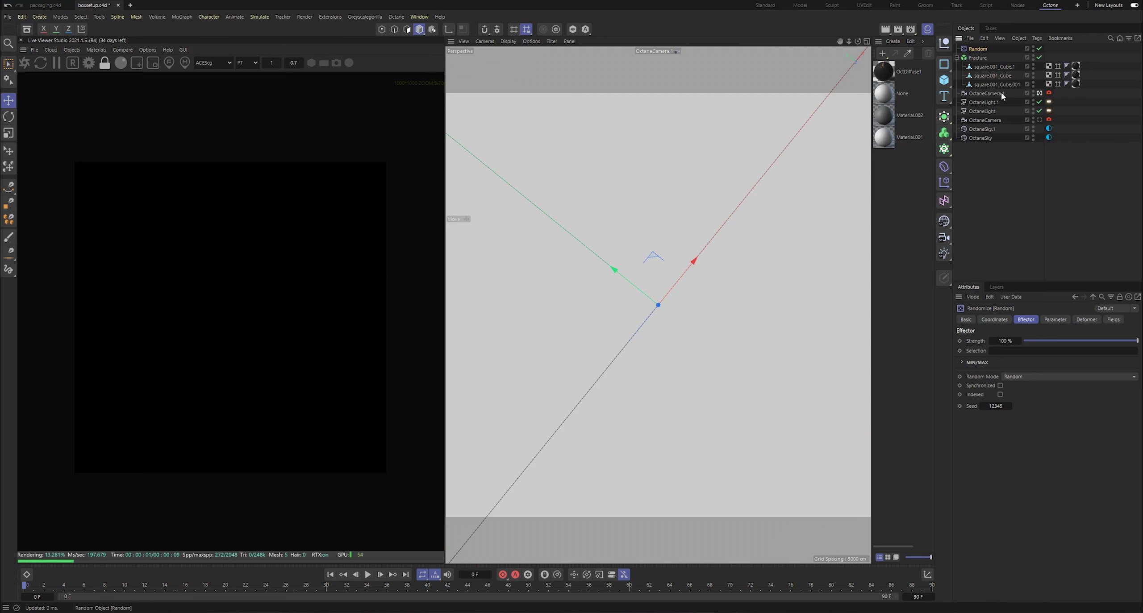
pyautogui.click(1055, 320)
pyautogui.click(1011, 372)
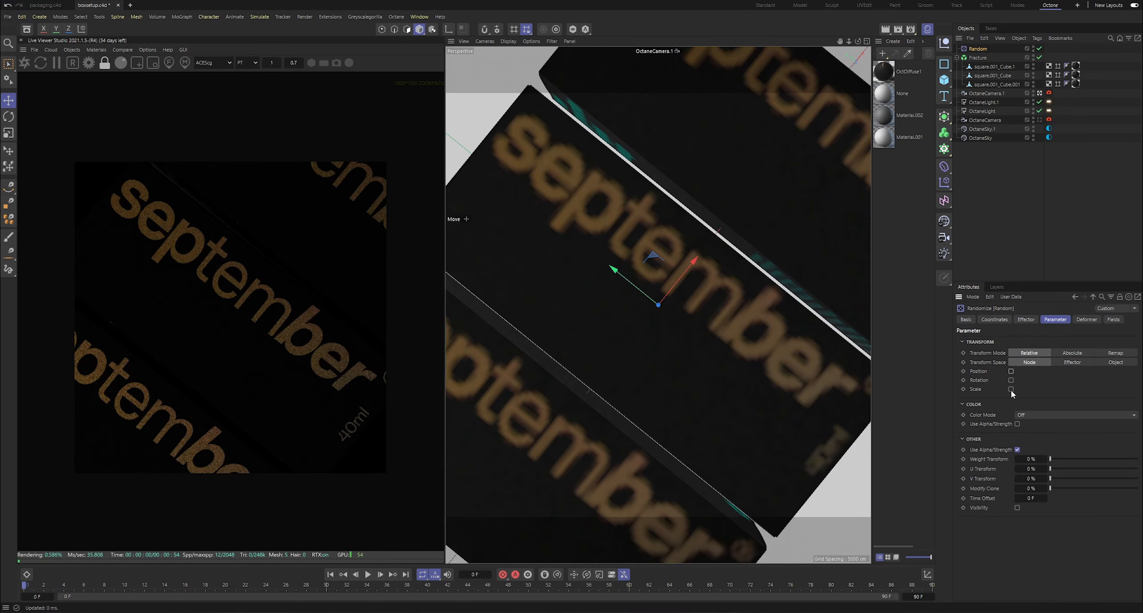
pyautogui.click(1011, 389)
pyautogui.click(1011, 389)
pyautogui.click(1011, 381)
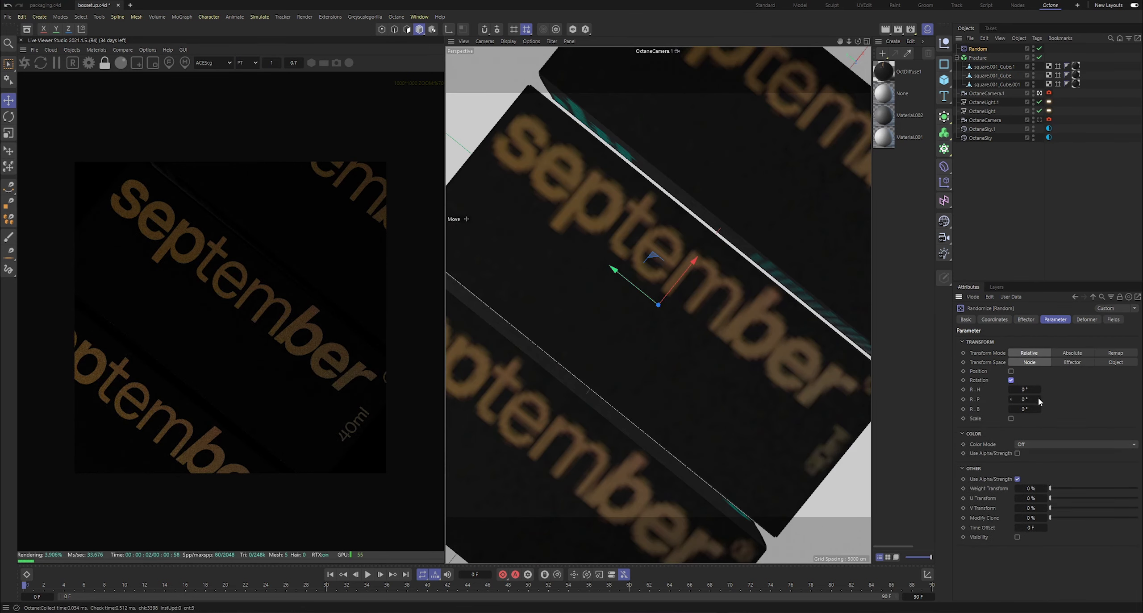
pyautogui.moveTo(1039, 390)
pyautogui.mouseDown()
pyautogui.moveTo(968, 390)
pyautogui.moveTo(1046, 384)
pyautogui.mouseUp()
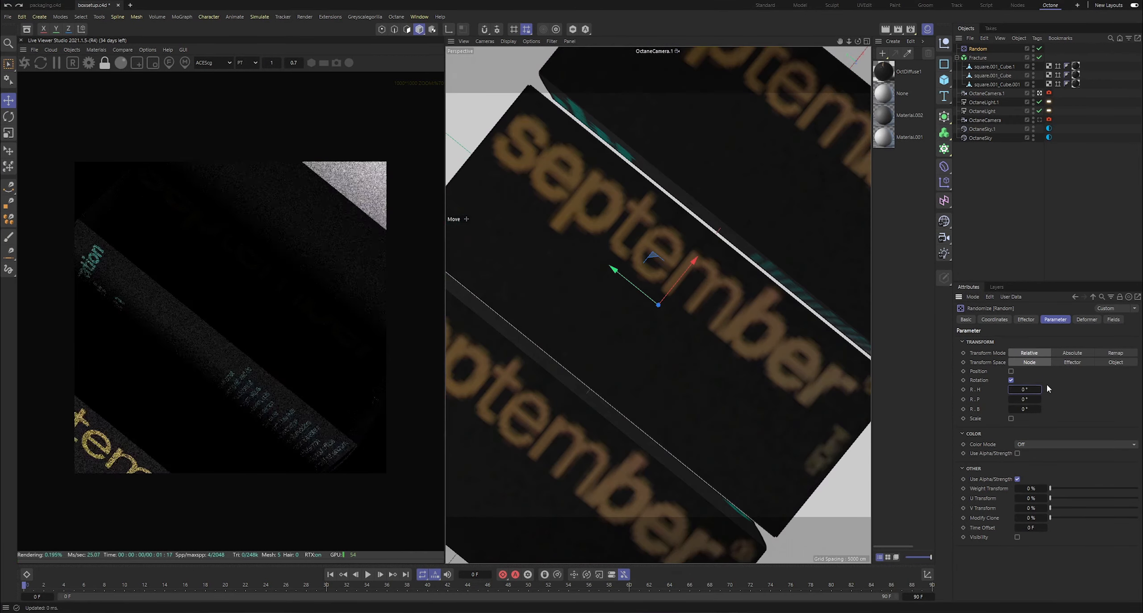
# - Move square.001_Cube.1 and square.001_Cube.001 outward along X to open gaps on both sides of the middle box
pyautogui.click(980, 71)
pyautogui.middleClick(773, 240)
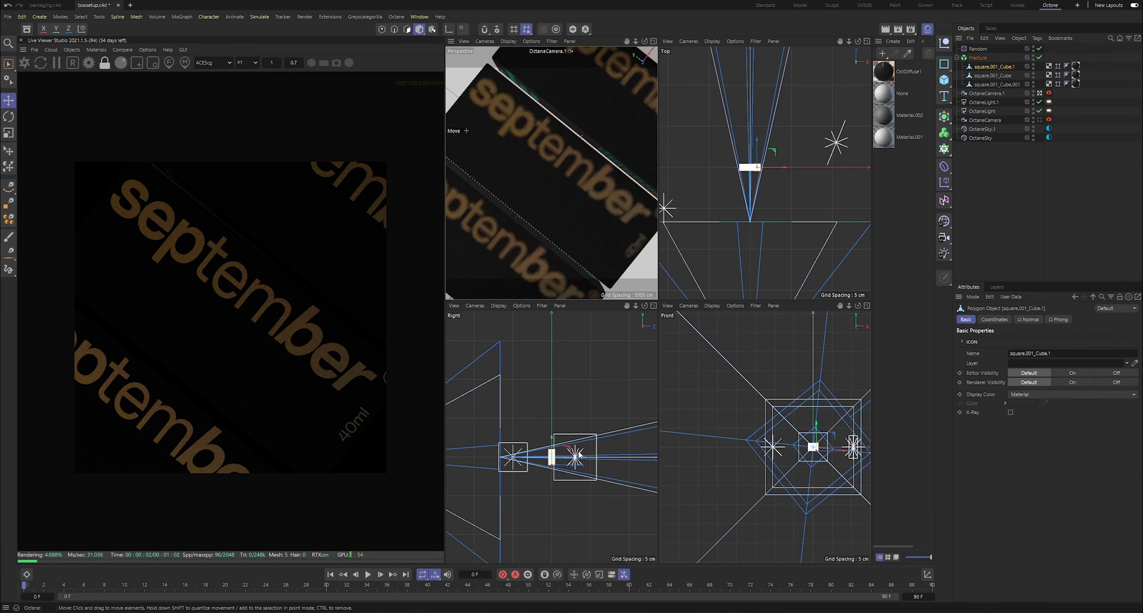
pyautogui.scroll(8, 801, 469)
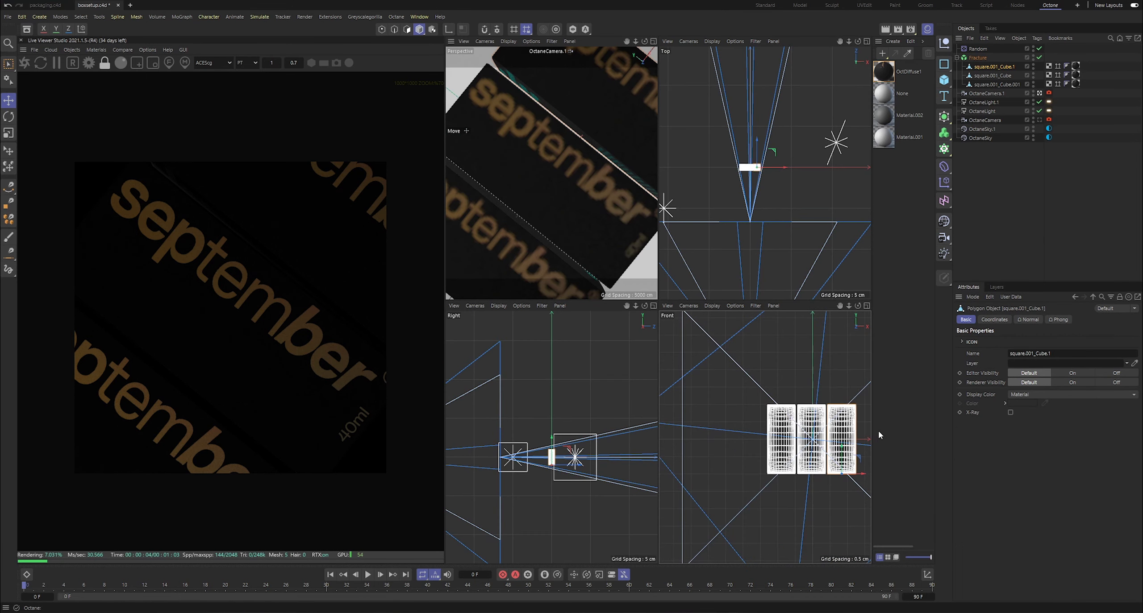
pyautogui.moveTo(805, 483); pyautogui.dragTo(811, 483)
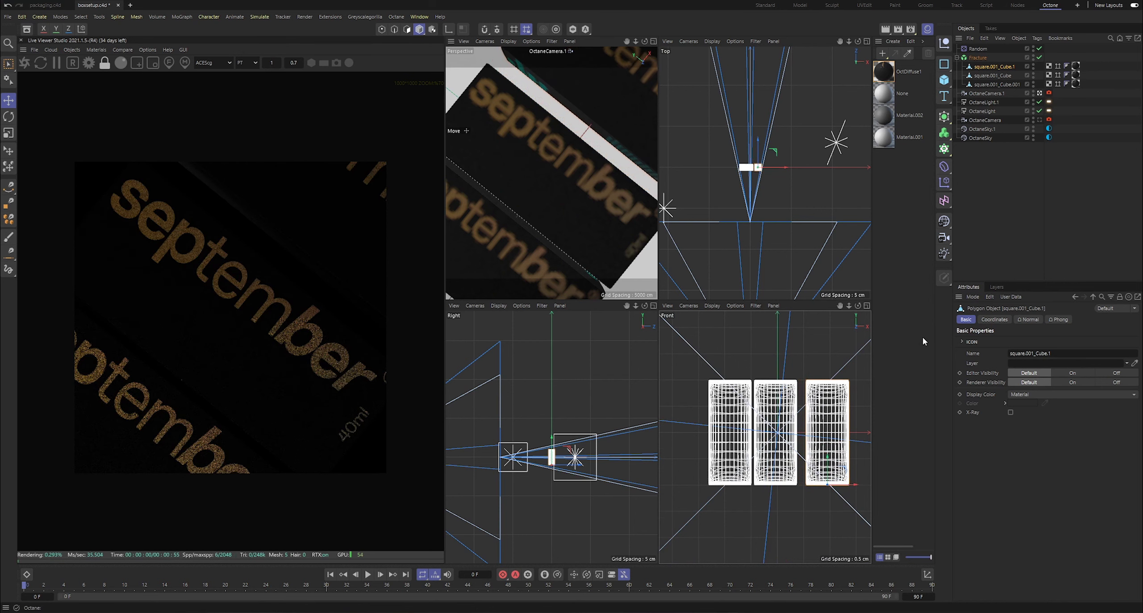
pyautogui.click(991, 84)
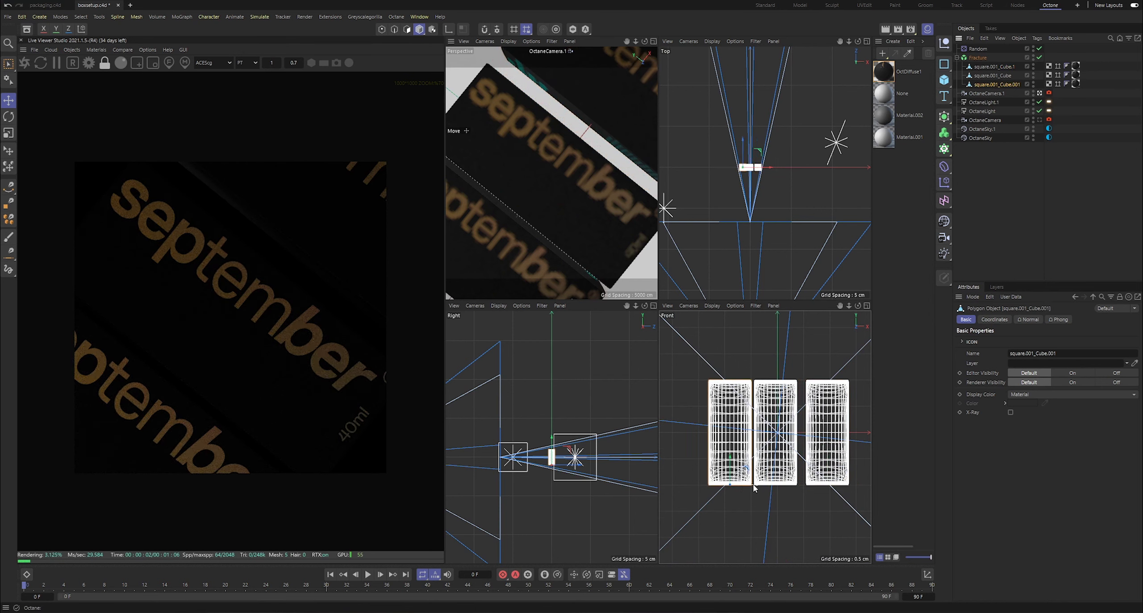
pyautogui.moveTo(756, 483); pyautogui.dragTo(744, 491)
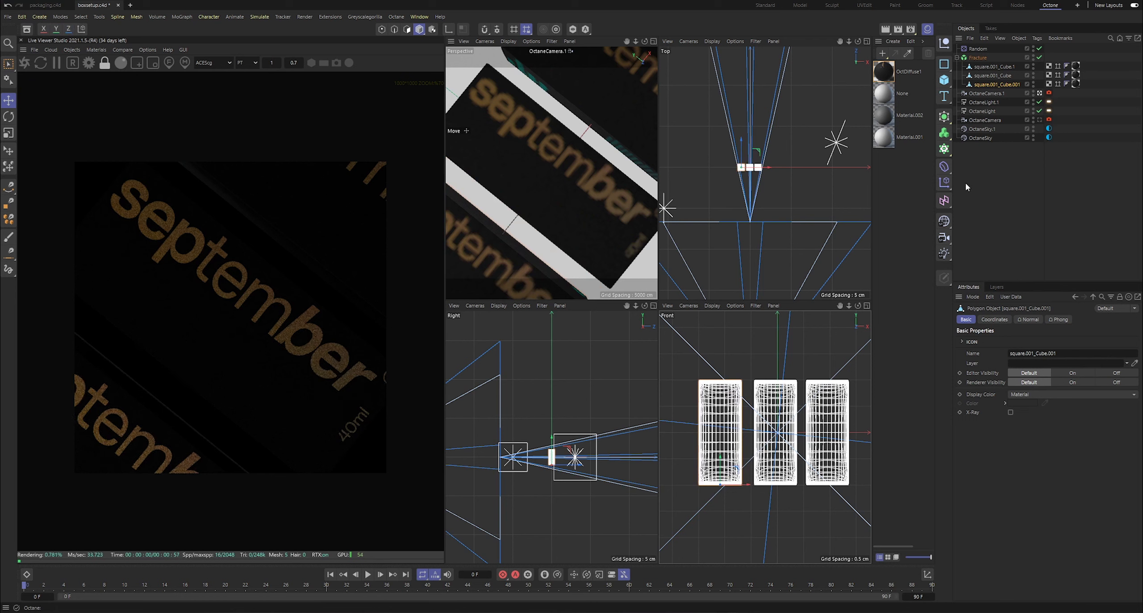
# - Set the Random effector's R.H rotation to 87° to turn the boxes by different amounts
pyautogui.click(978, 49)
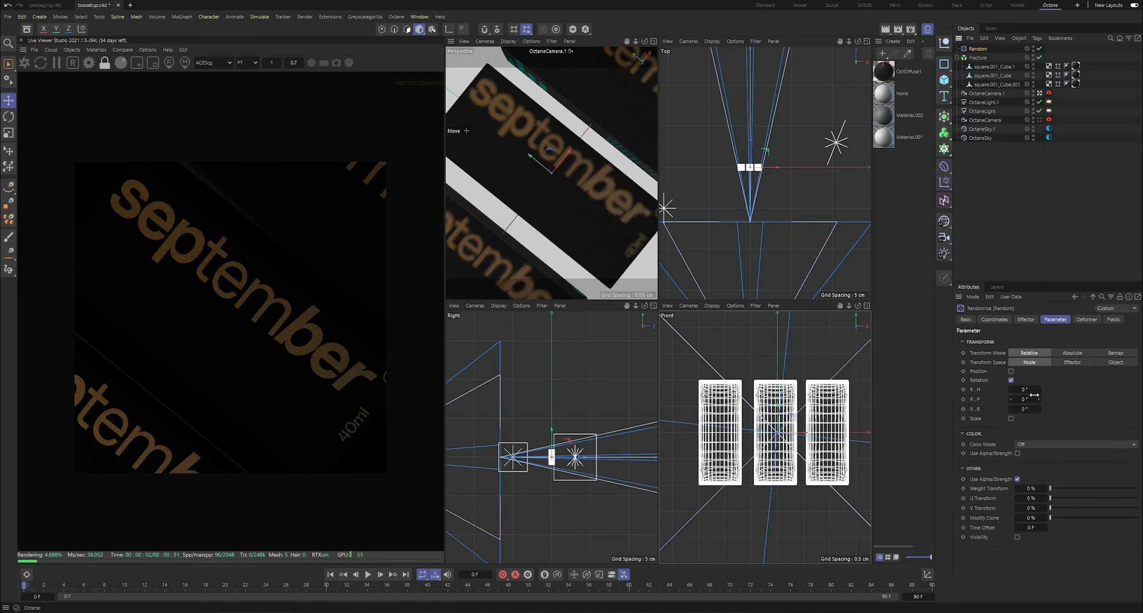
pyautogui.moveTo(1024, 399); pyautogui.dragTo(1055, 390)
pyautogui.scroll(3, 821, 460)
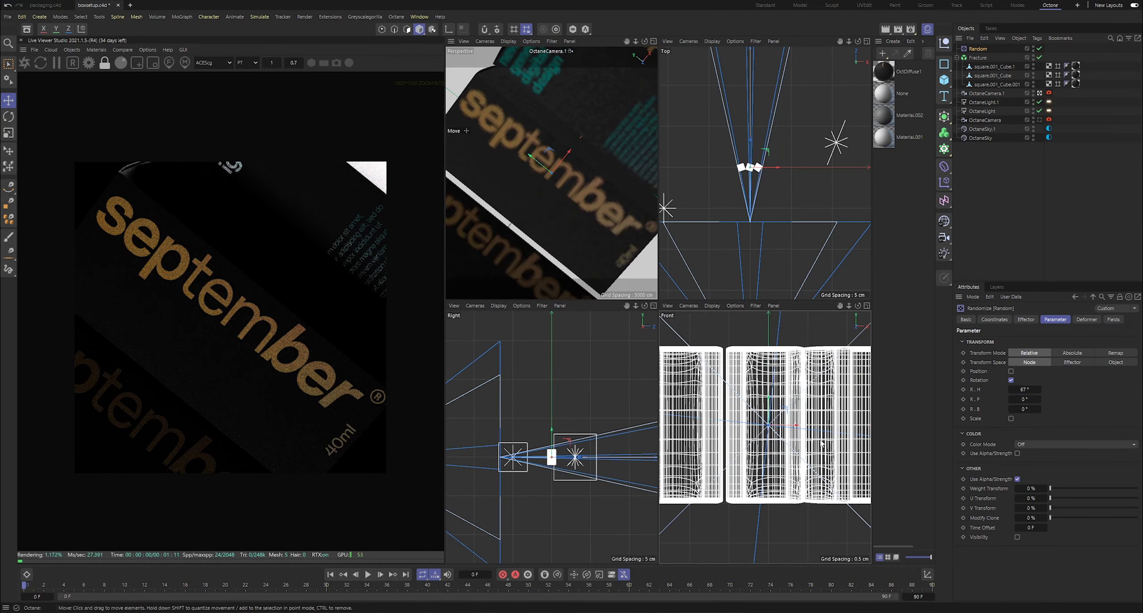
pyautogui.press('v')
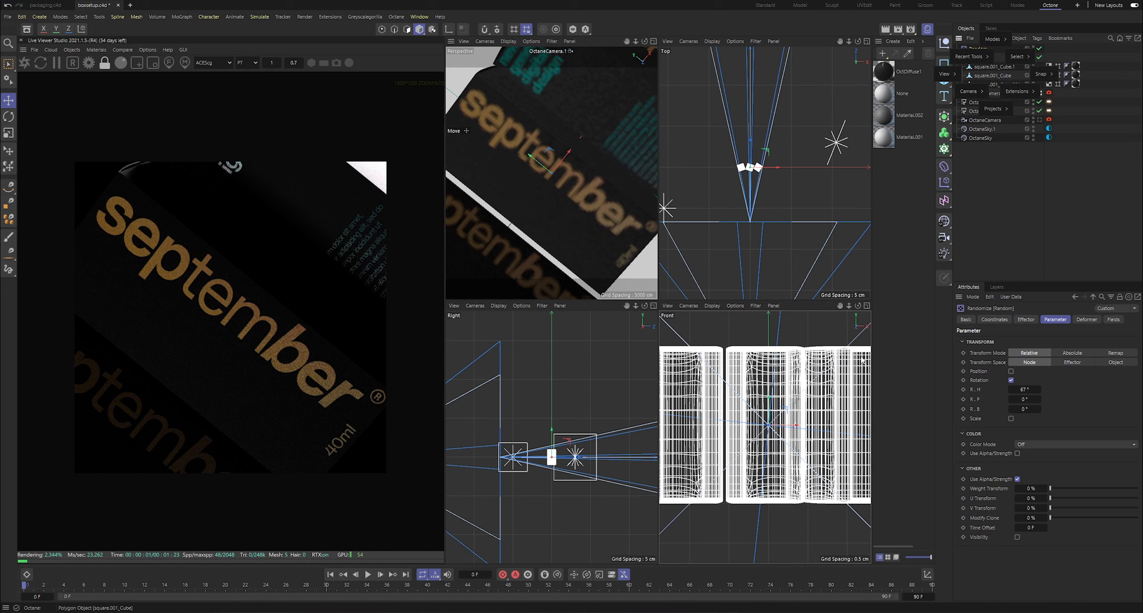
pyautogui.scroll(-2, 791, 414)
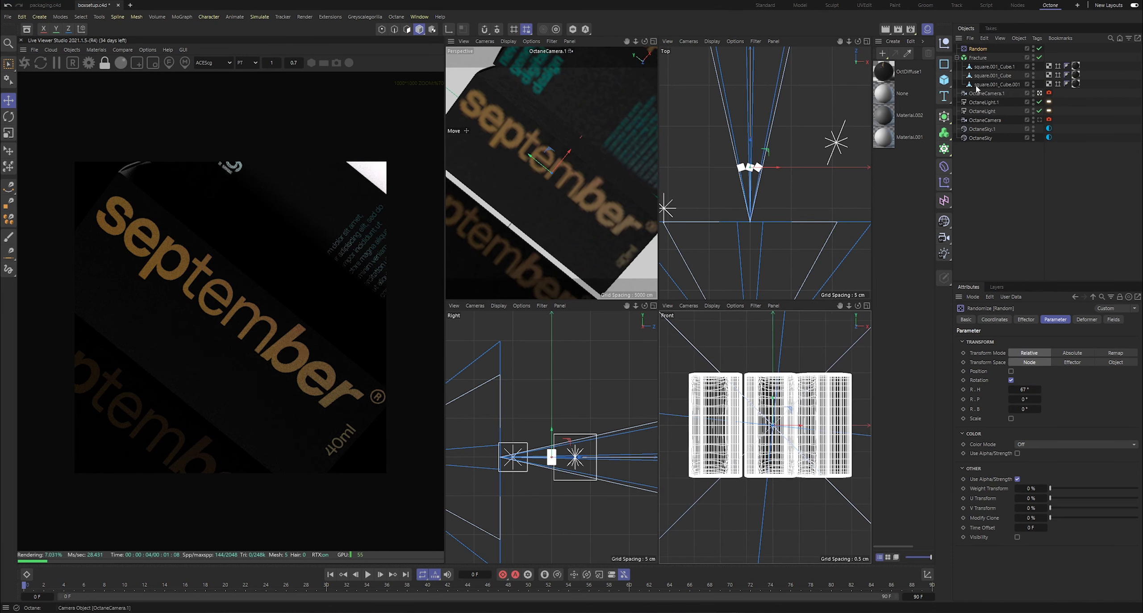
# - Shift square.001_Cube.1 and square.001_Cube.001 slightly further outward along X so the rotated boxes no longer overlap
pyautogui.click(991, 68)
pyautogui.scroll(-1, 804, 416)
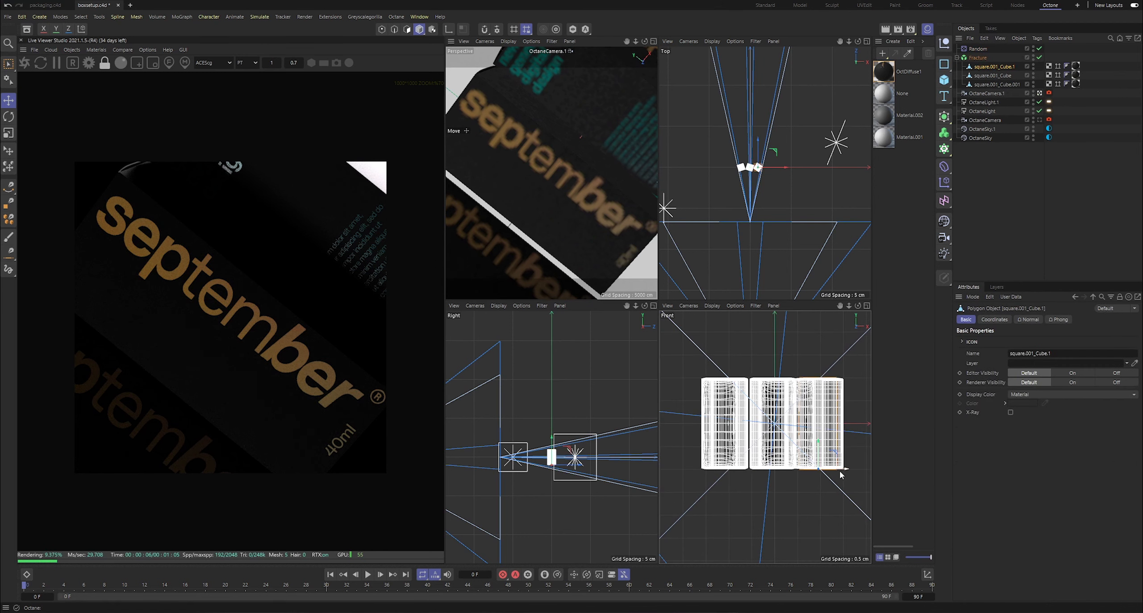
pyautogui.moveTo(845, 471); pyautogui.dragTo(851, 447)
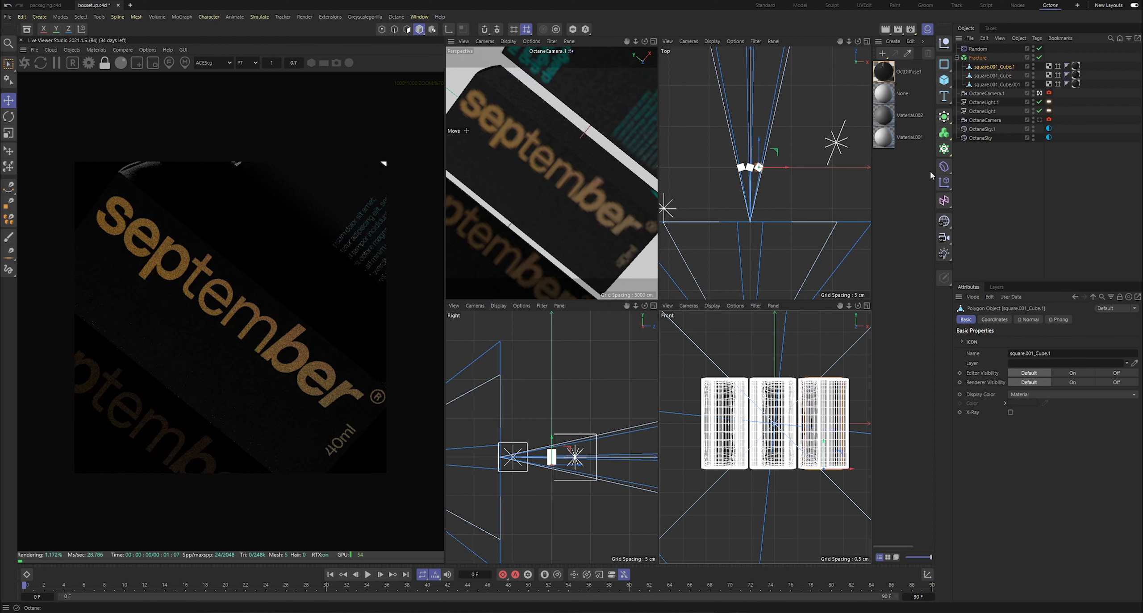
pyautogui.click(996, 85)
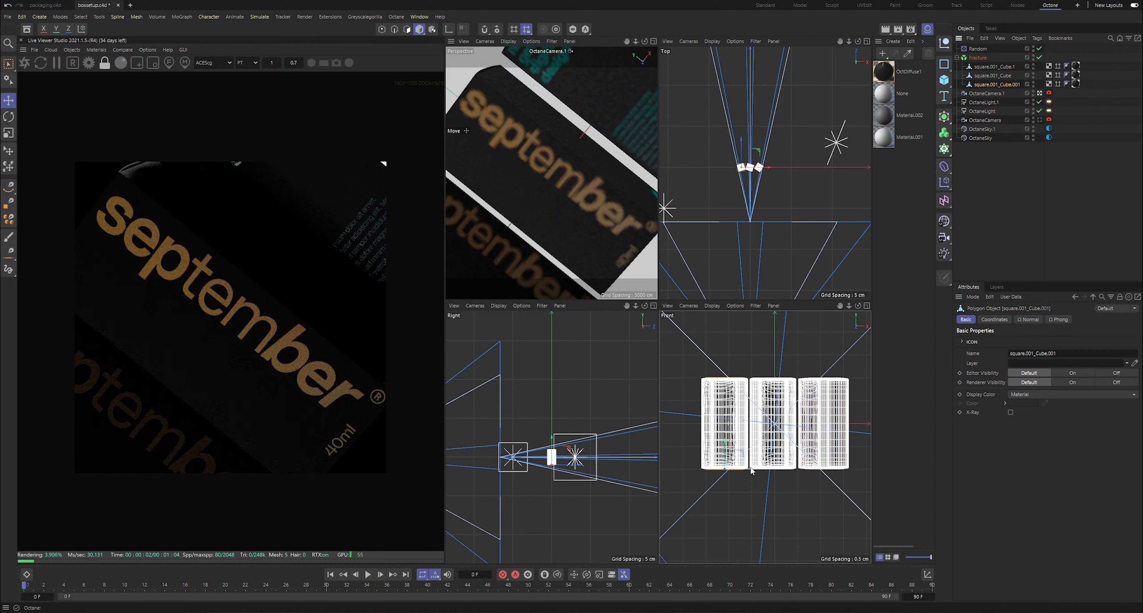
pyautogui.moveTo(751, 469); pyautogui.dragTo(744, 476)
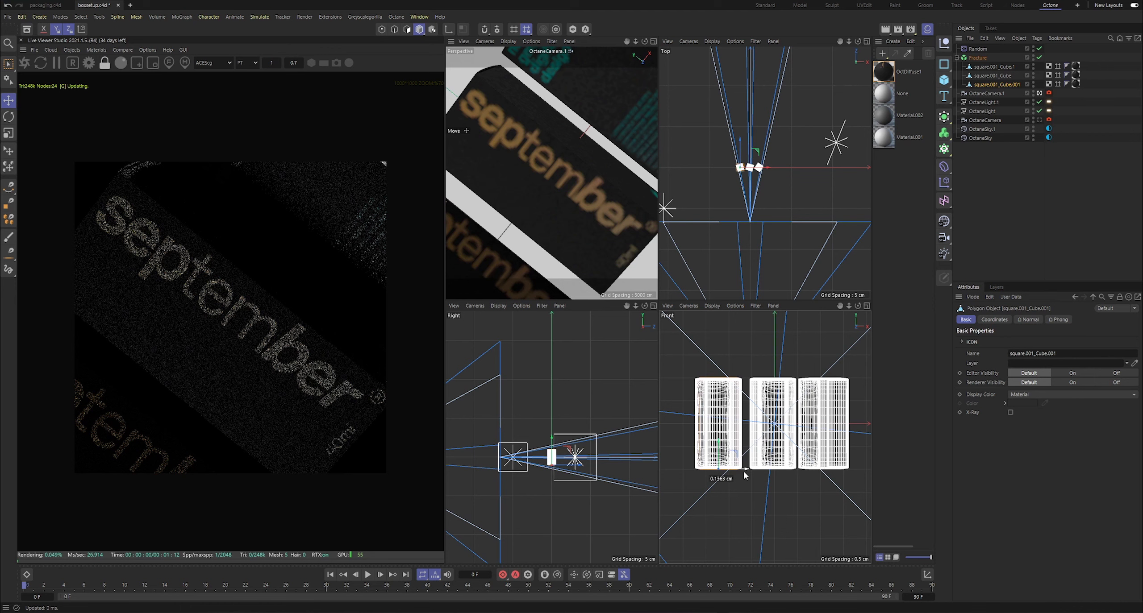
# - Reduce the Random effector's R.H rotation to 77° and check the composition in the render preview
pyautogui.click(977, 48)
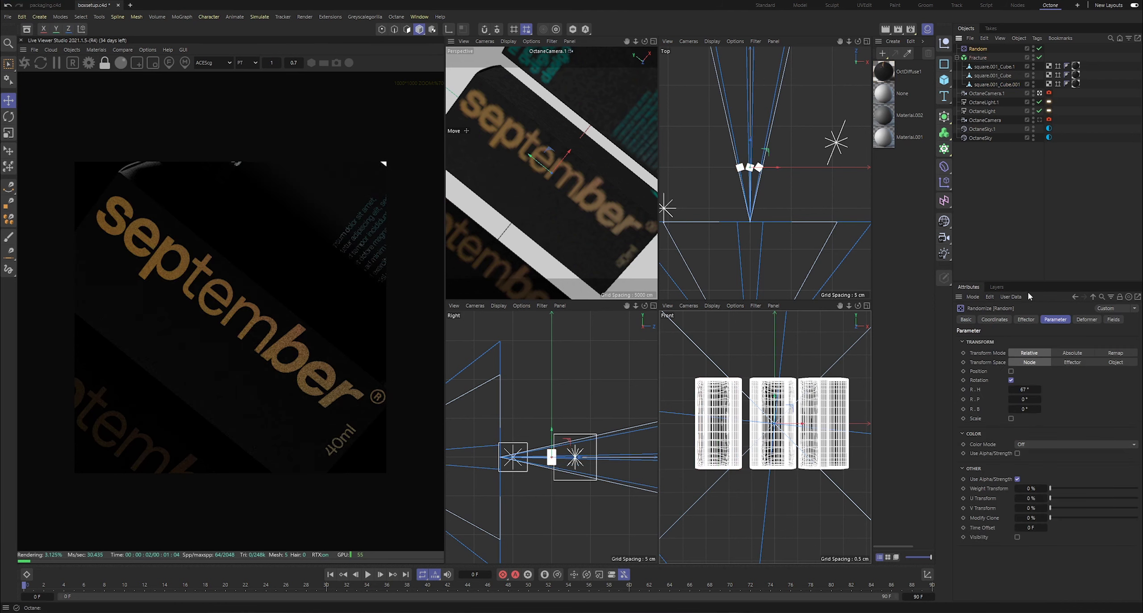
pyautogui.moveTo(1024, 390)
pyautogui.mouseDown()
pyautogui.moveTo(1056, 389)
pyautogui.moveTo(1023, 390)
pyautogui.mouseUp()
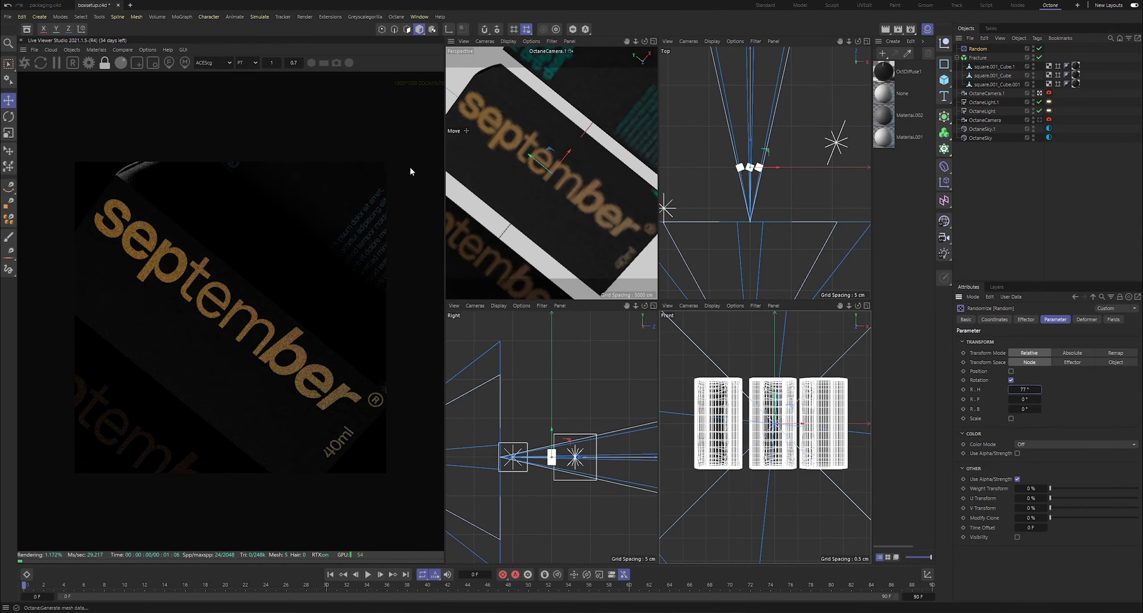
pyautogui.scroll(2, 272, 263)
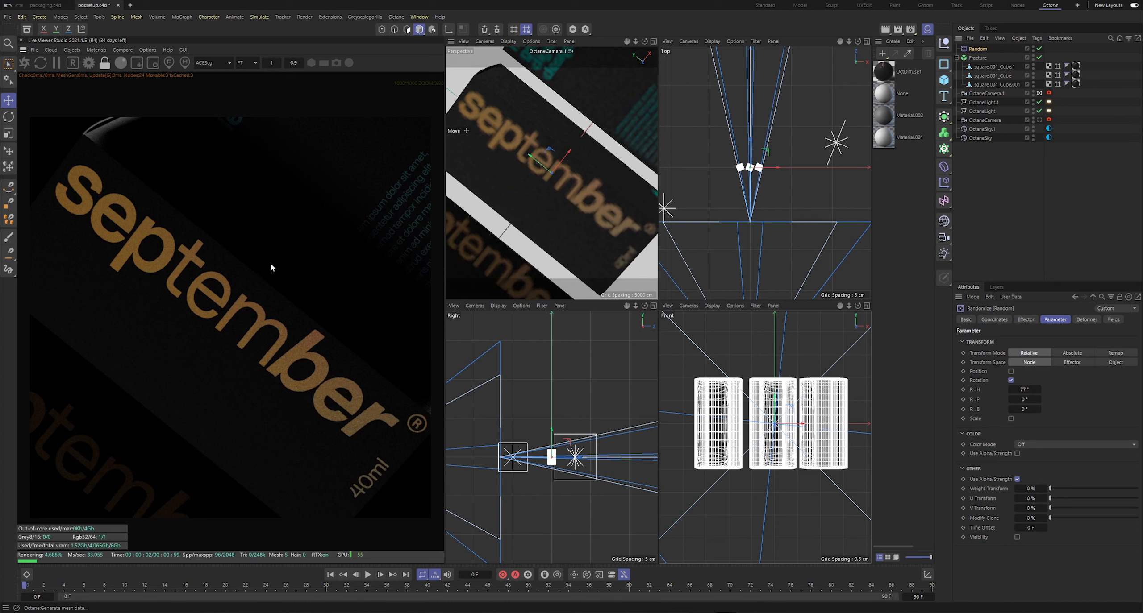
pyautogui.scroll(-3, 270, 263)
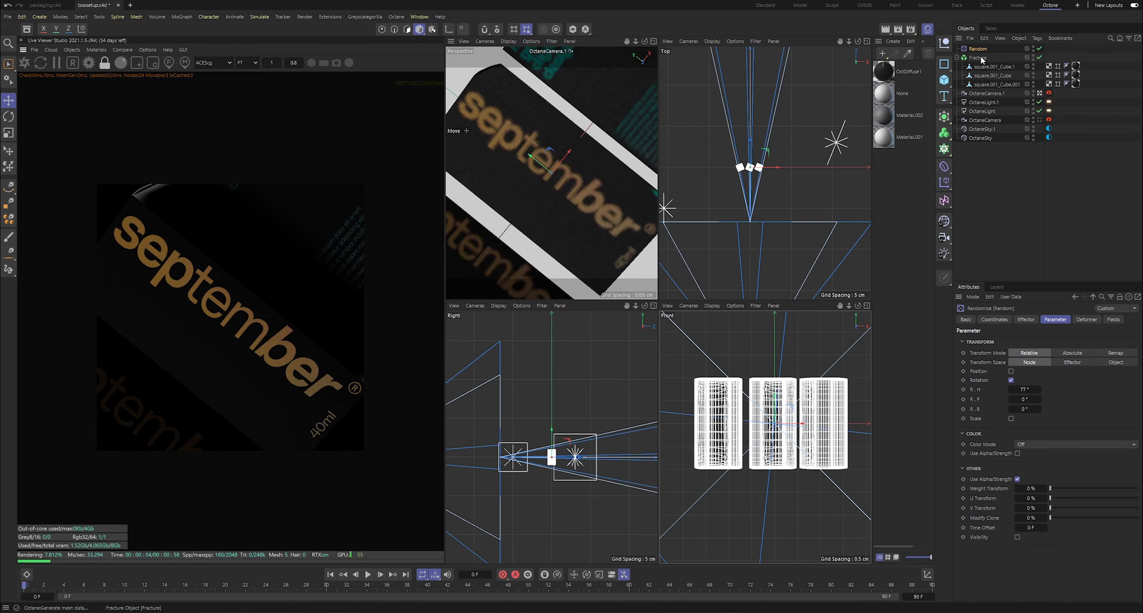
# - Try a focal length of 100 mm on OctaneCamera.1, settle on 120 mm, and maximize the perspective view
pyautogui.click(1050, 94)
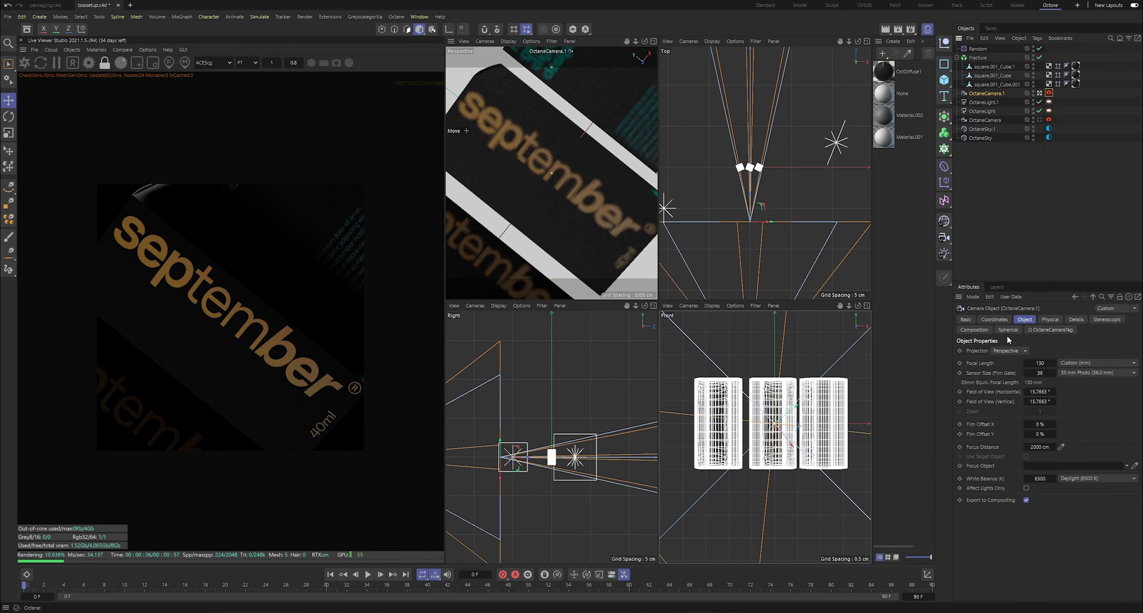
pyautogui.write('100')
pyautogui.press('Return')
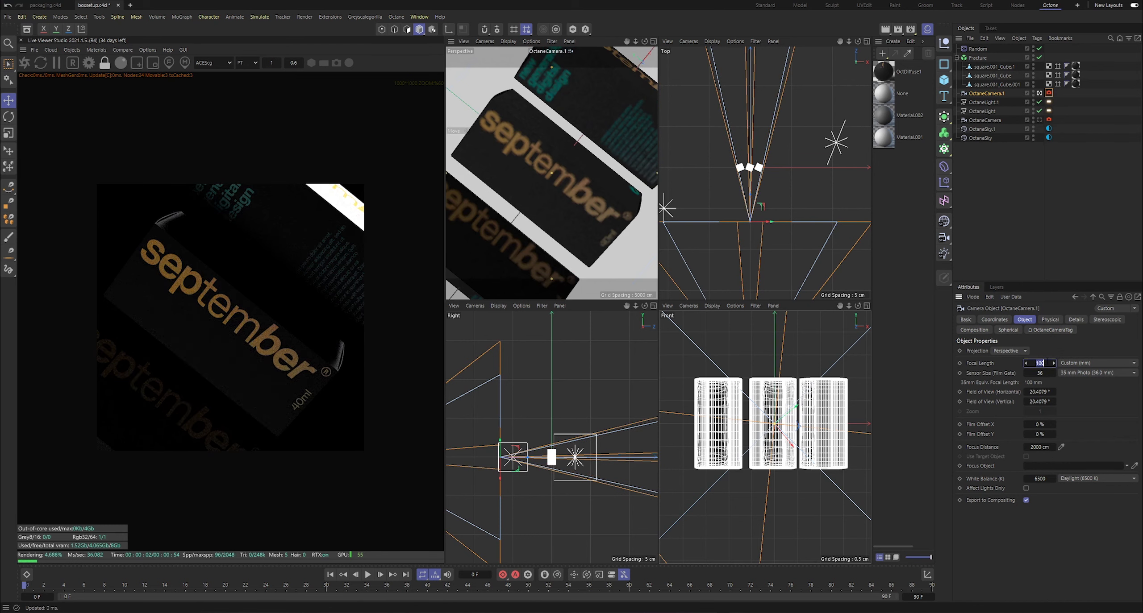
pyautogui.write('120')
pyautogui.press('Return')
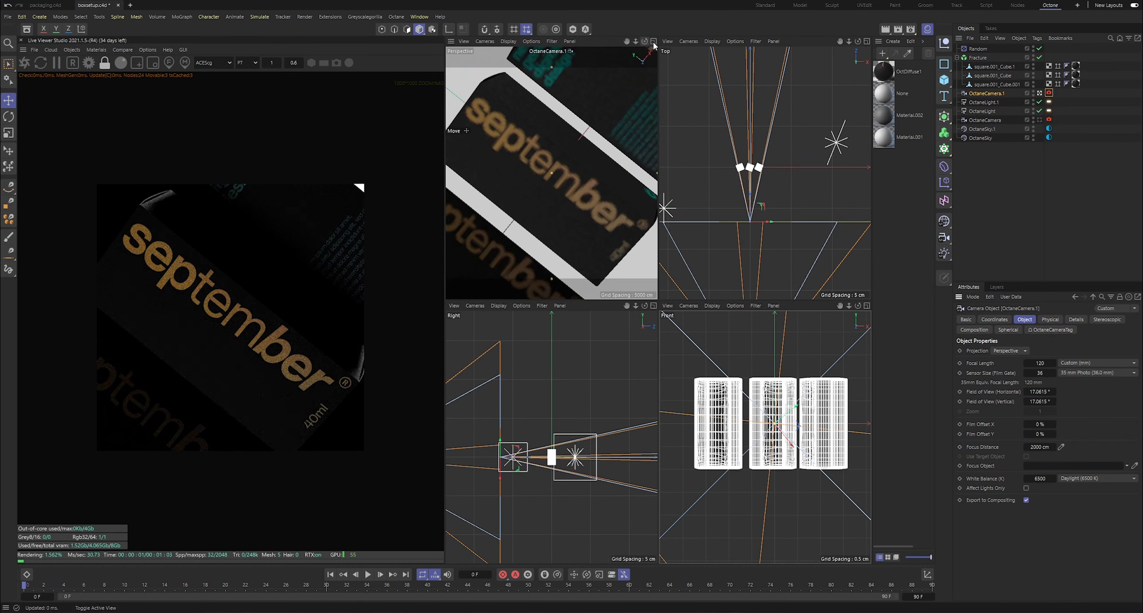
pyautogui.click(654, 43)
# - Try a lower strength on the Random effector and return it to 100%
pyautogui.click(980, 49)
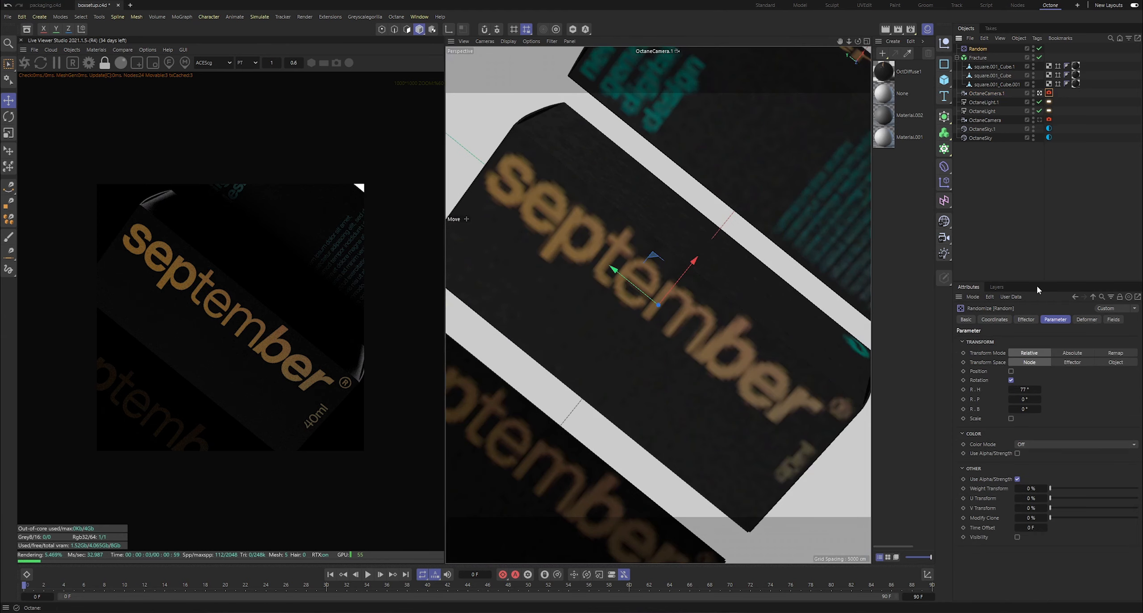
pyautogui.click(1026, 320)
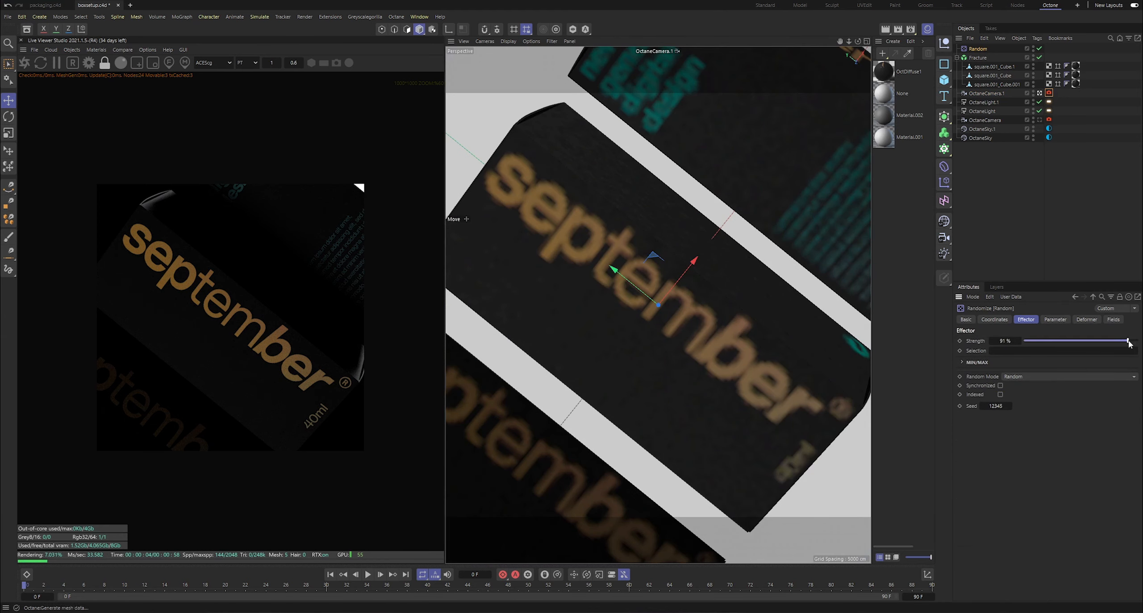
pyautogui.moveTo(1130, 343); pyautogui.dragTo(1139, 342)
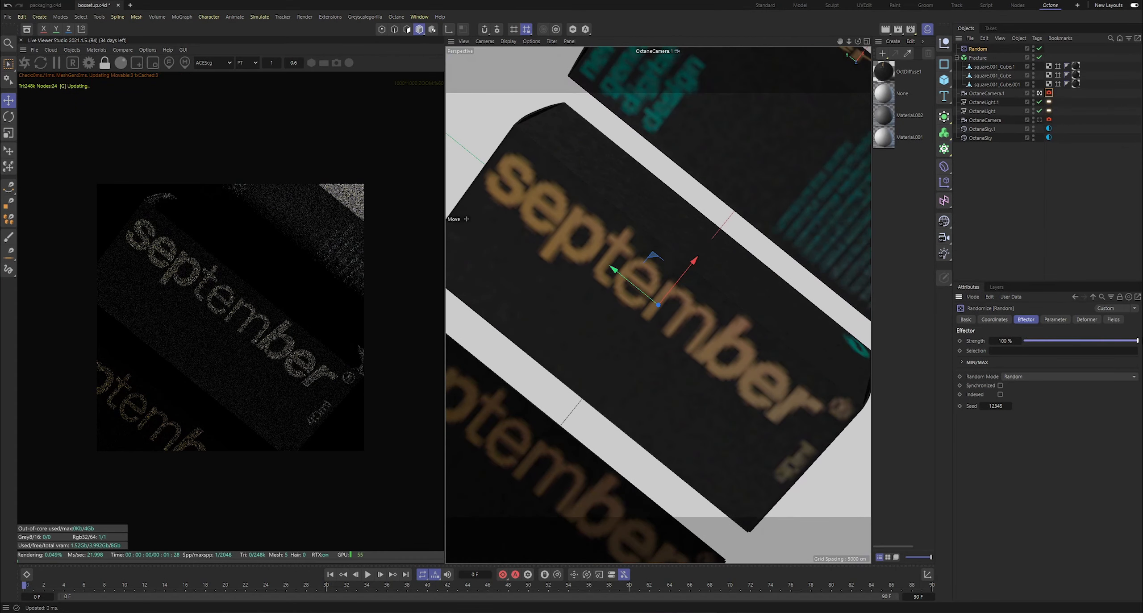
# - Deselect the effector and inspect the box lettering and edge highlights in the render preview
pyautogui.click(1012, 203)
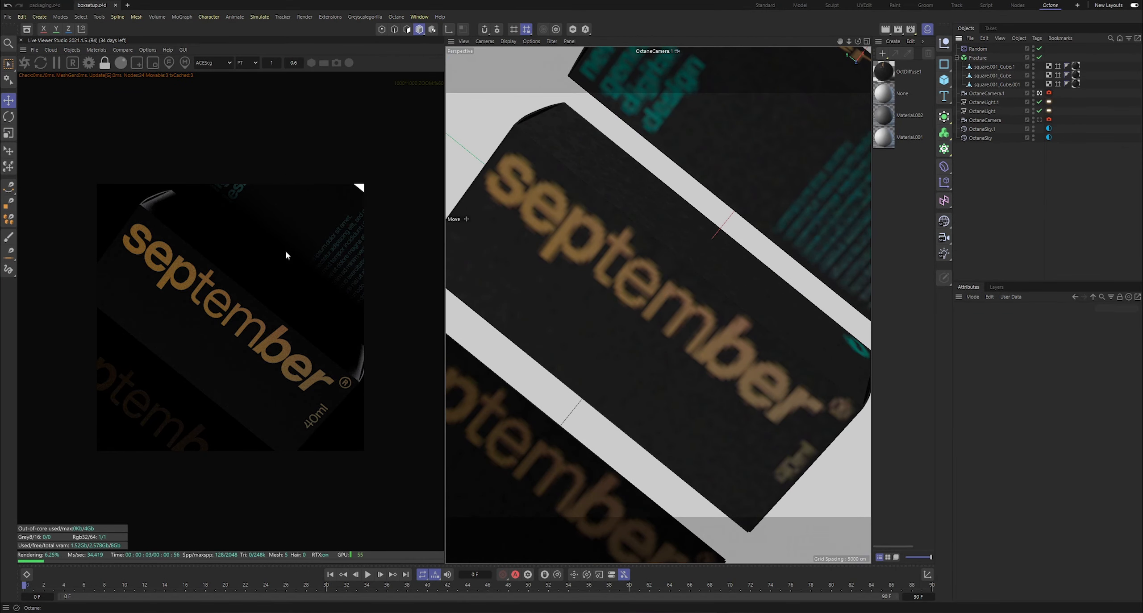
pyautogui.scroll(3, 328, 257)
pyautogui.scroll(-2, 350, 282)
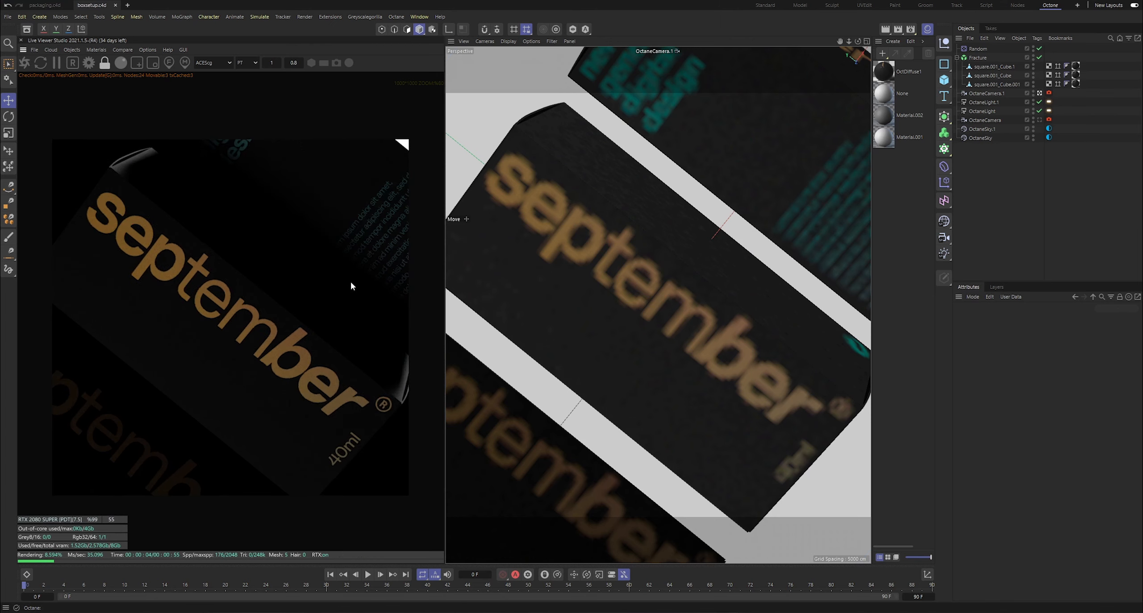
pyautogui.click(520, 478)
pyautogui.scroll(-1, 286, 382)
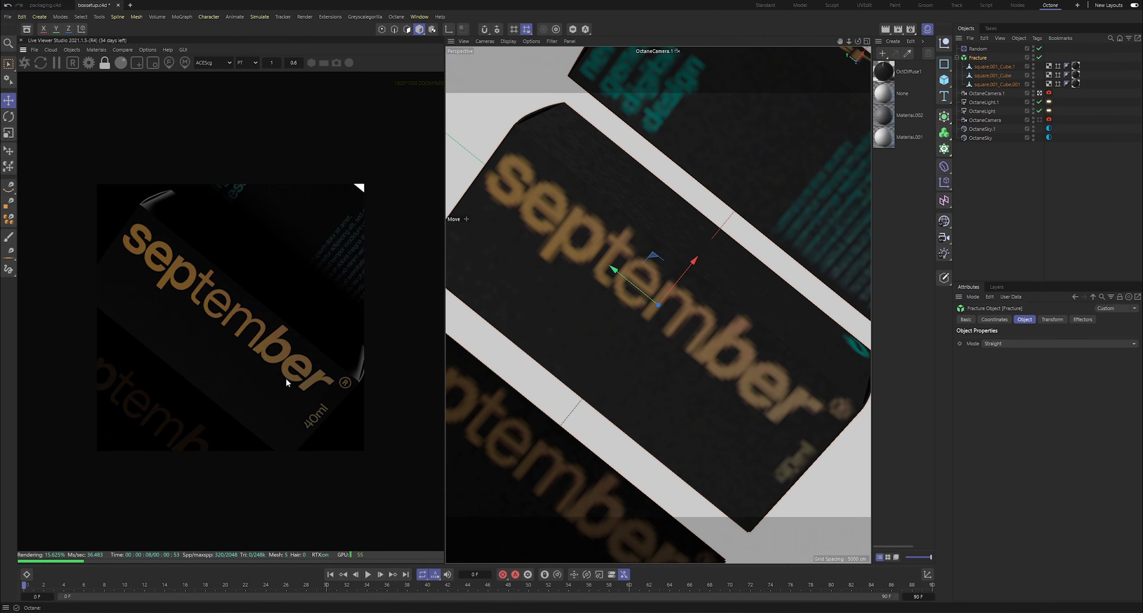
pyautogui.scroll(1, 287, 382)
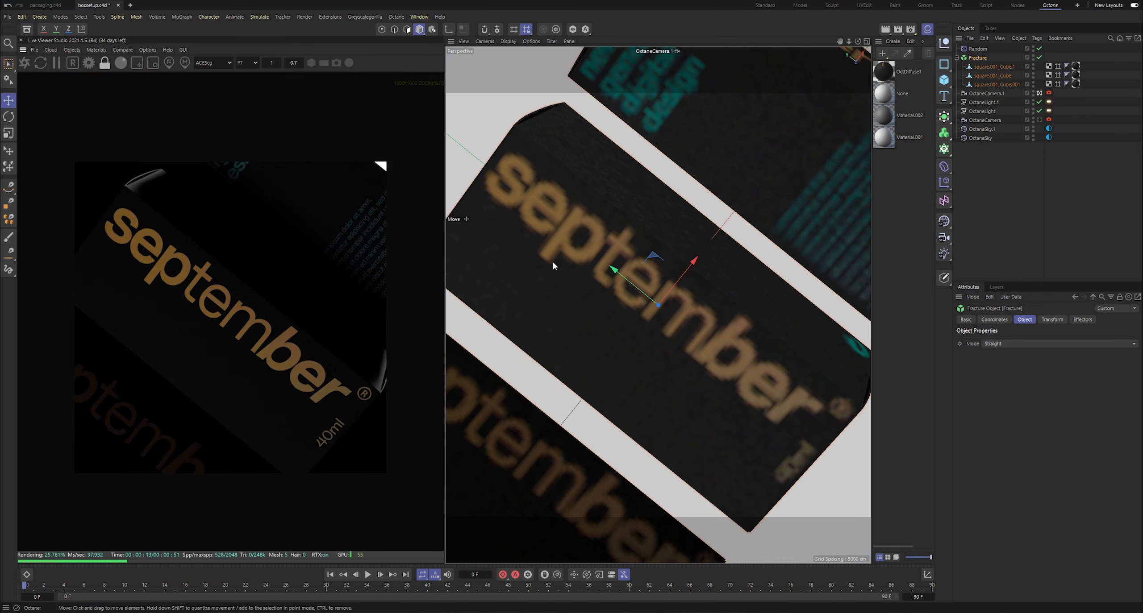
# - Enable position randomization on the Random effector and set both P.Y and P.Z to 0 cm
pyautogui.click(977, 50)
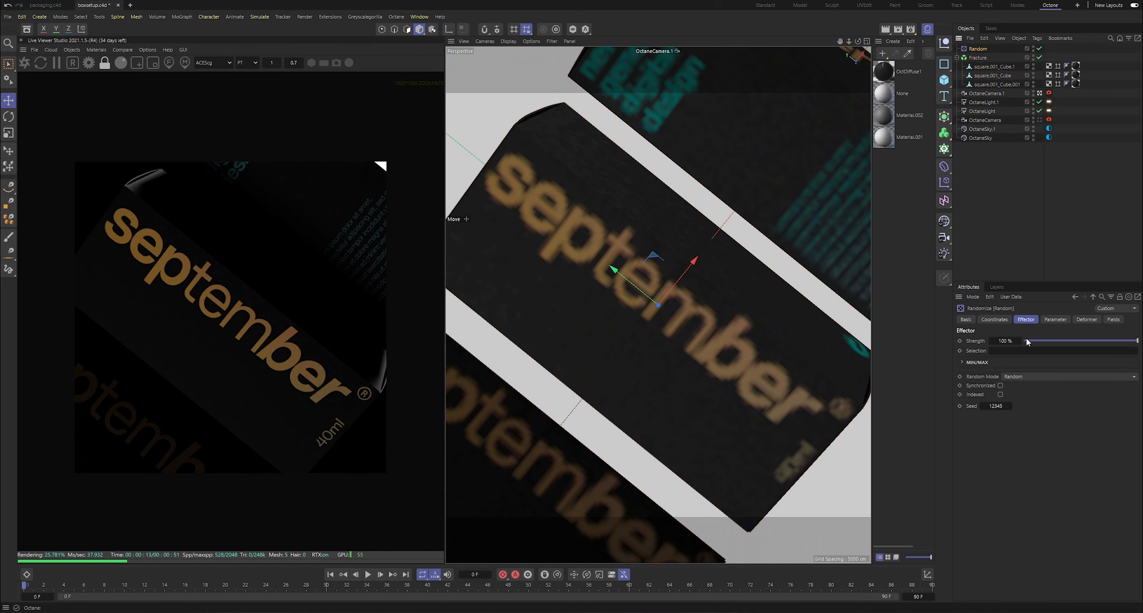
pyautogui.click(1011, 372)
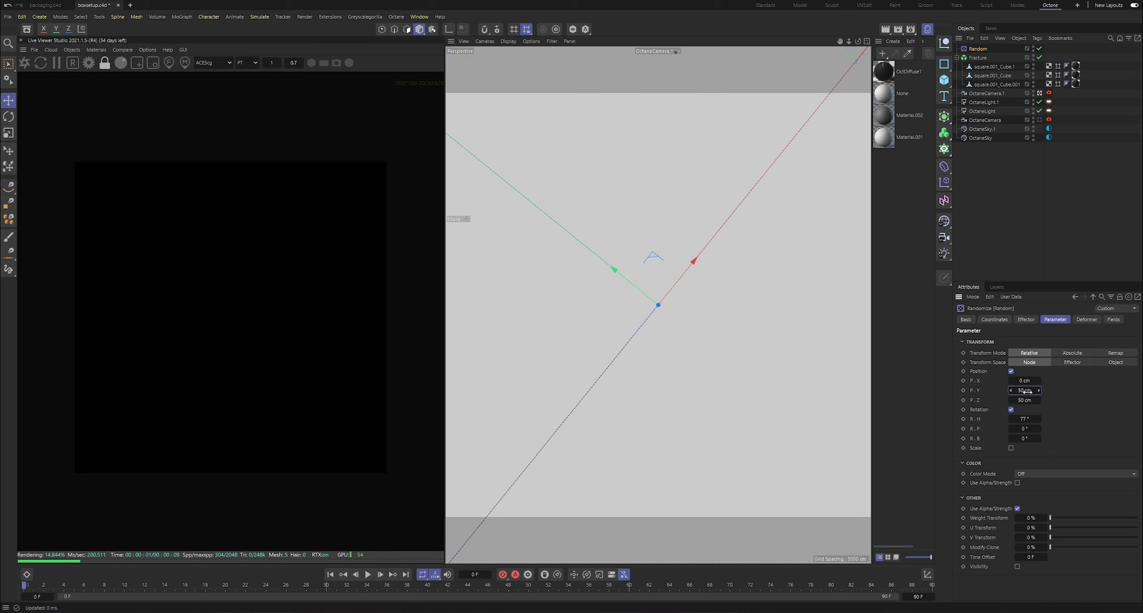
pyautogui.click(1028, 392)
pyautogui.write('0')
pyautogui.click(1027, 401)
pyautogui.press('0')
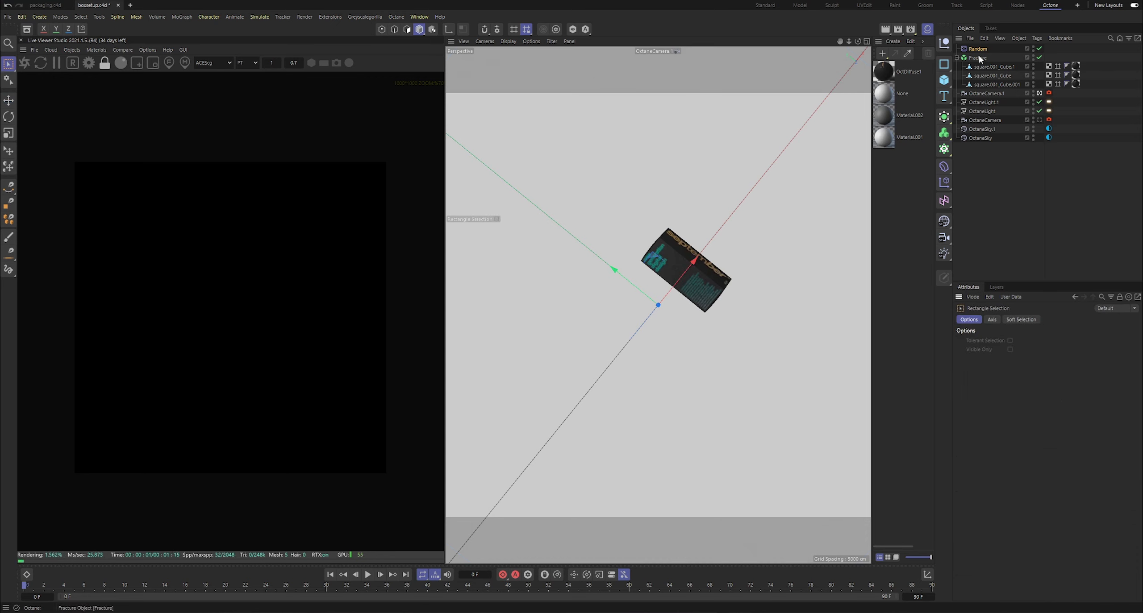
pyautogui.click(977, 50)
pyautogui.click(1025, 401)
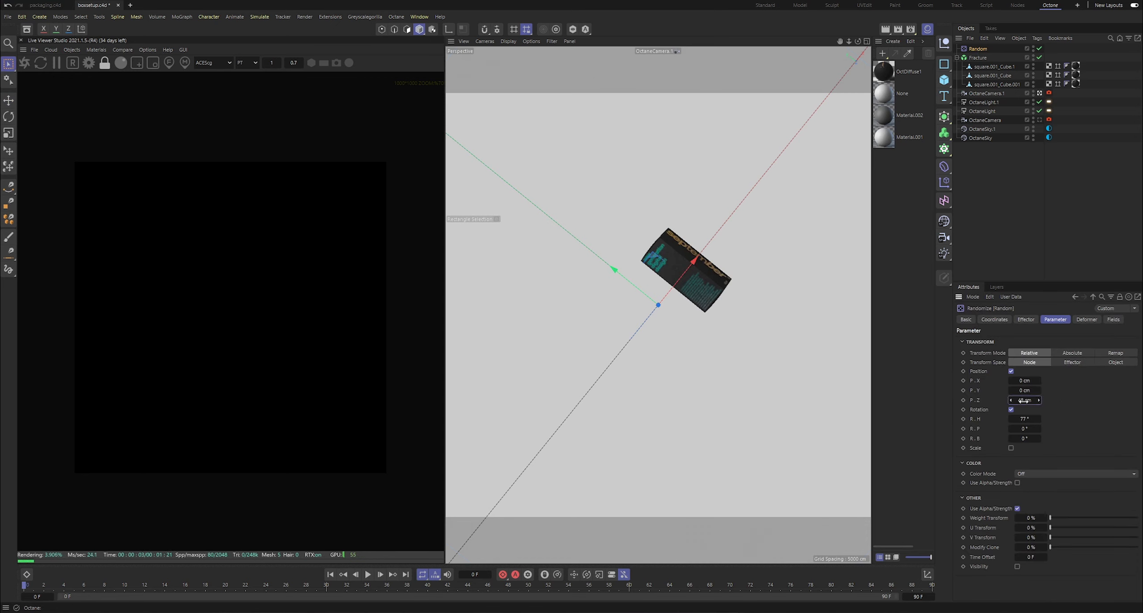
pyautogui.write('0')
pyautogui.click(1064, 402)
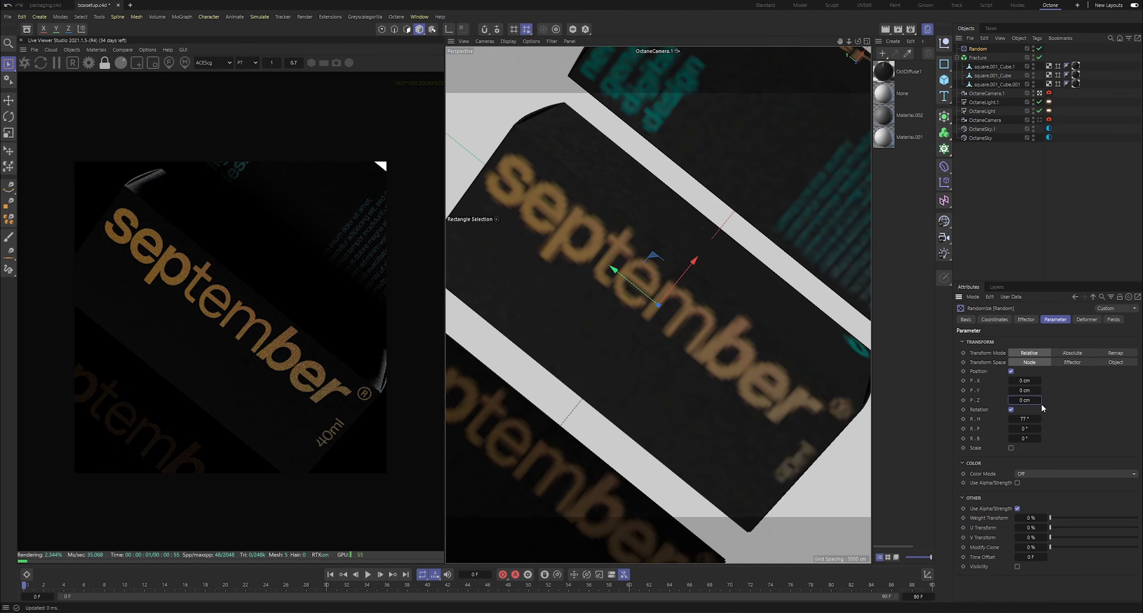
# - Try small increases to the Random effector's P.Z and P.Y offsets and undo them
pyautogui.click(1039, 401)
pyautogui.click(1040, 401)
pyautogui.hotkey('ctrl', 'z')
pyautogui.click(1039, 392)
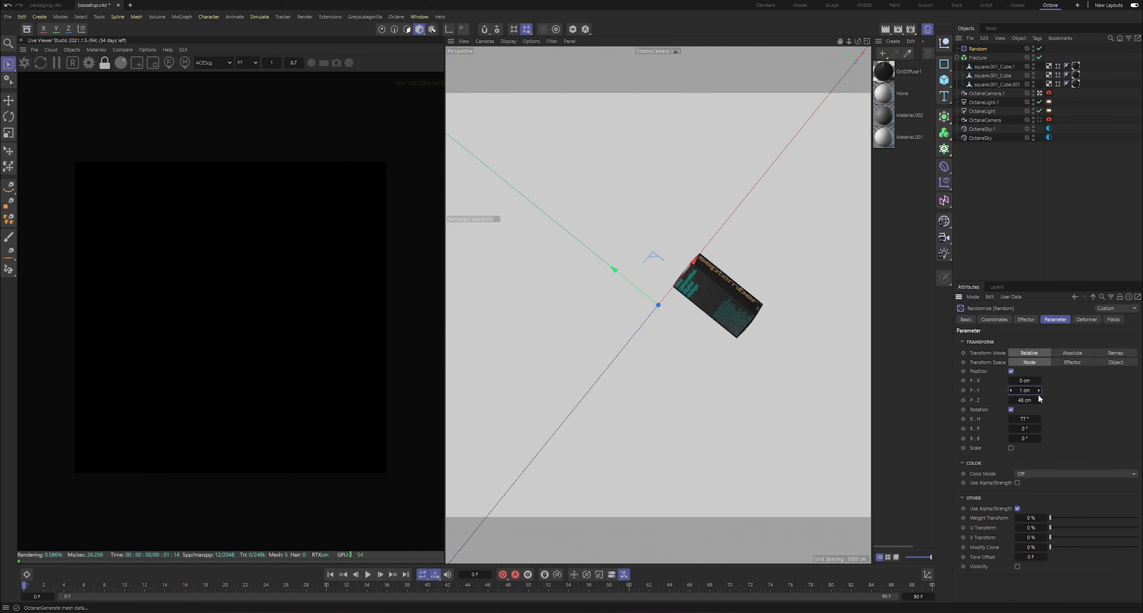
pyautogui.hotkey('ctrl', 'z')
pyautogui.write('0')
pyautogui.press('Return')
# - Try a 1 cm vertical offset on the Random effector and settle on a P.Y of 0.5 cm
pyautogui.click(1039, 391)
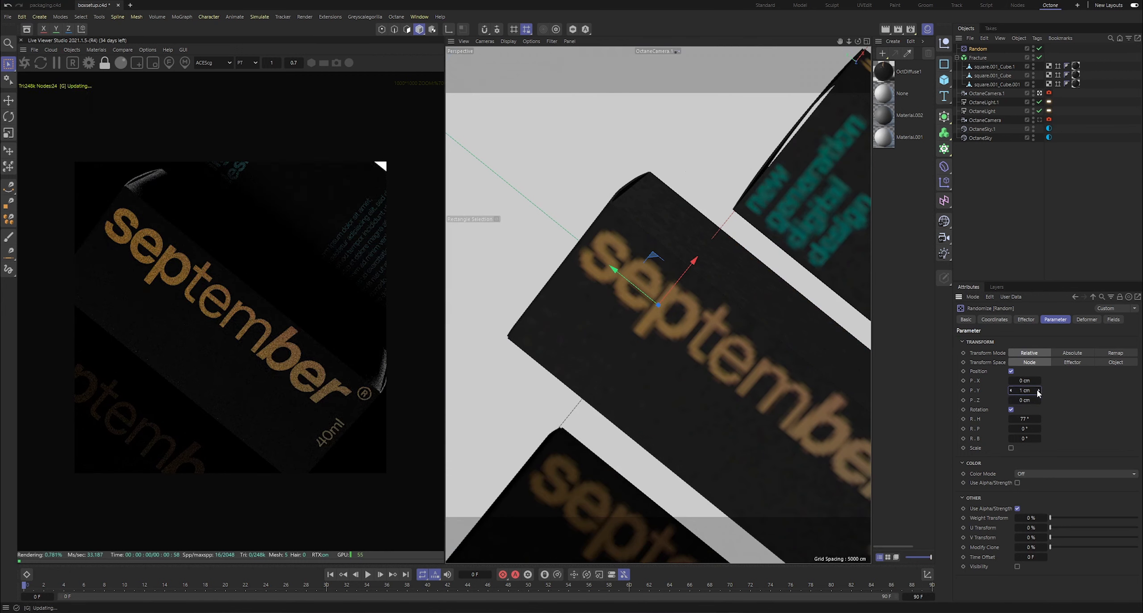
pyautogui.click(1039, 392)
pyautogui.click(1011, 392)
pyautogui.click(1011, 391)
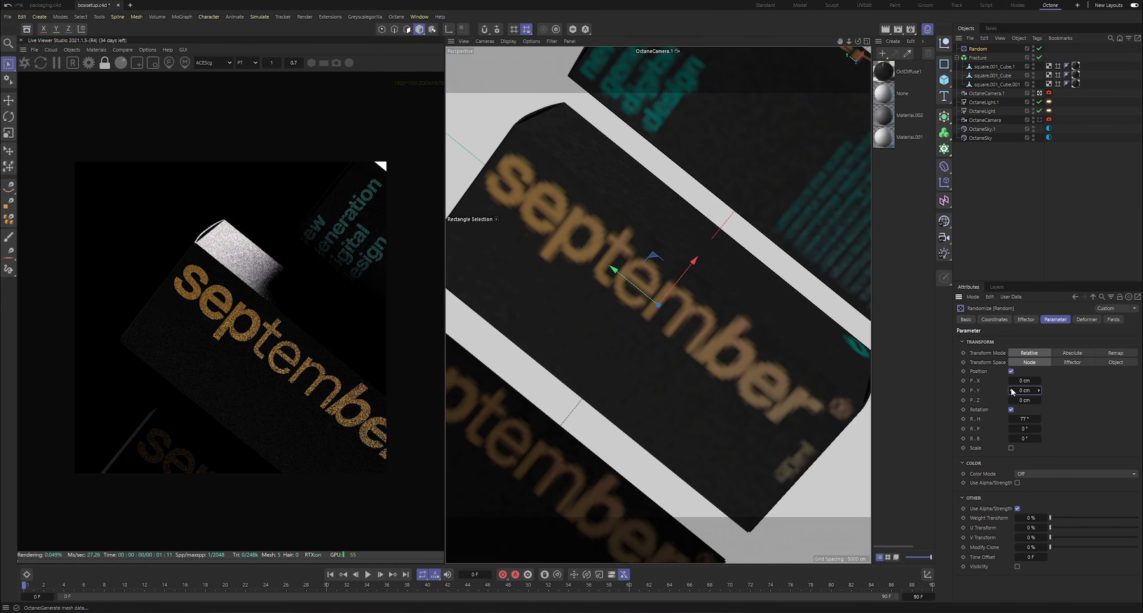
pyautogui.write('0.5')
pyautogui.press('Return')
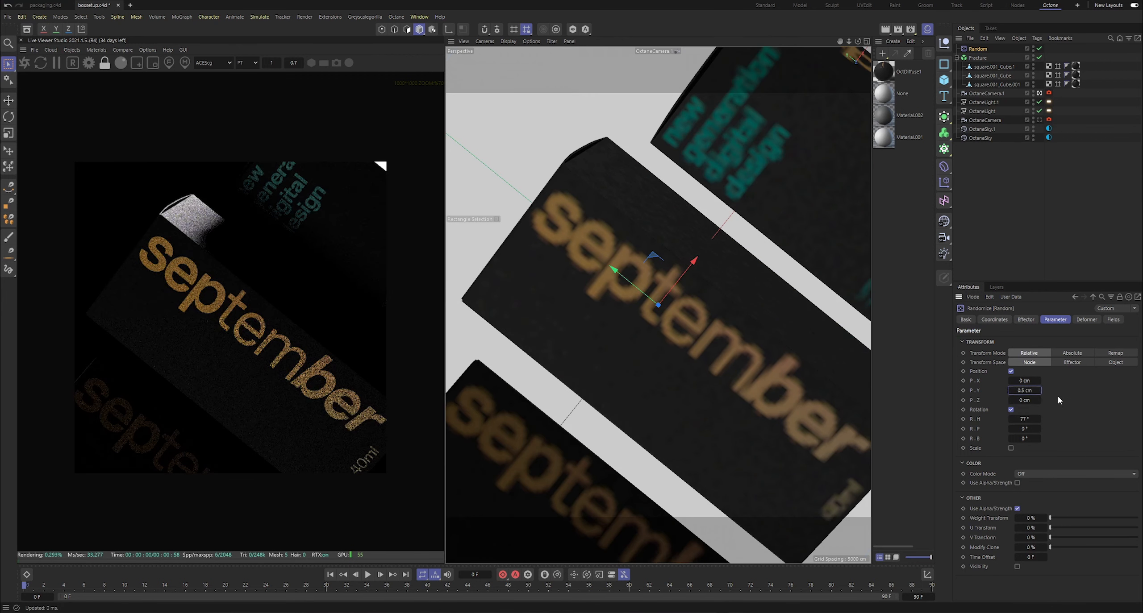
# - Show all four views and step the Random effector's seed up to 12367 while comparing the box arrangements
pyautogui.click(867, 41)
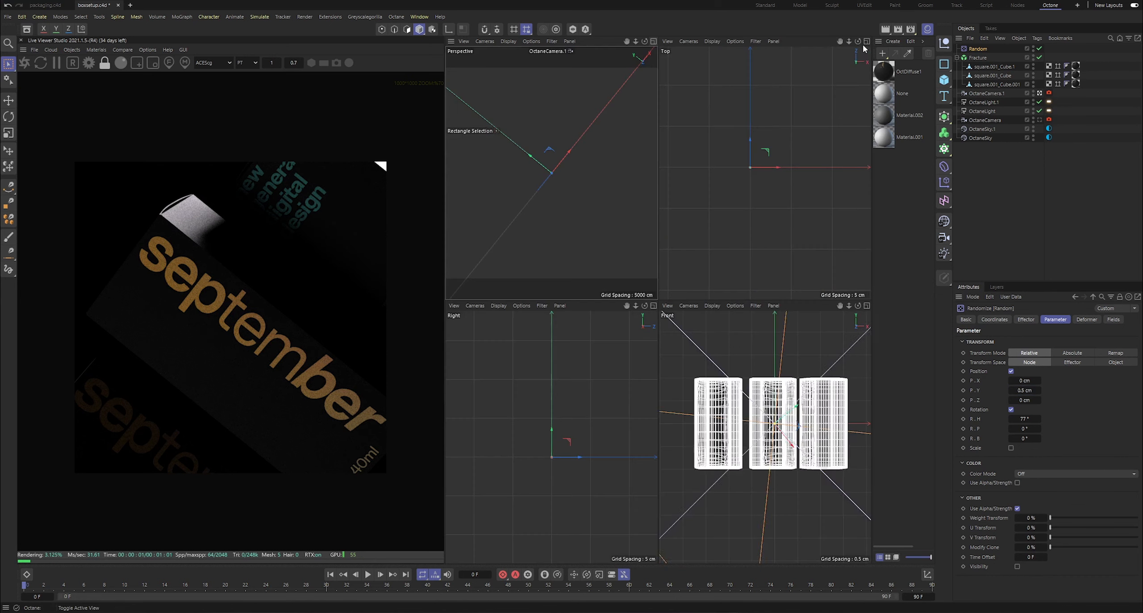
pyautogui.scroll(1, 764, 431)
pyautogui.click(1031, 319)
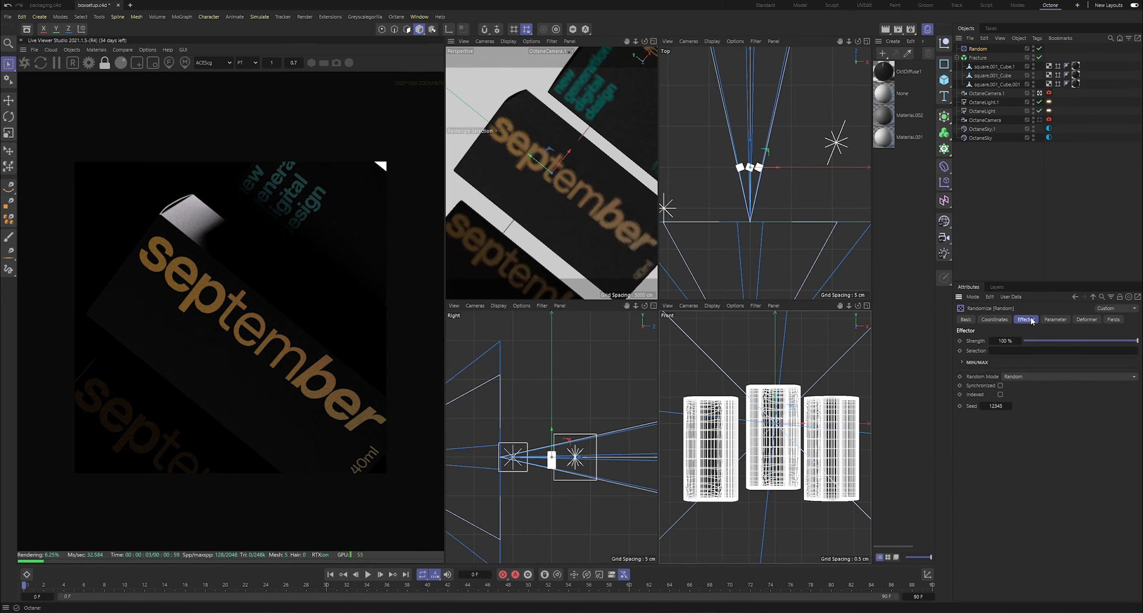
pyautogui.click(1009, 405)
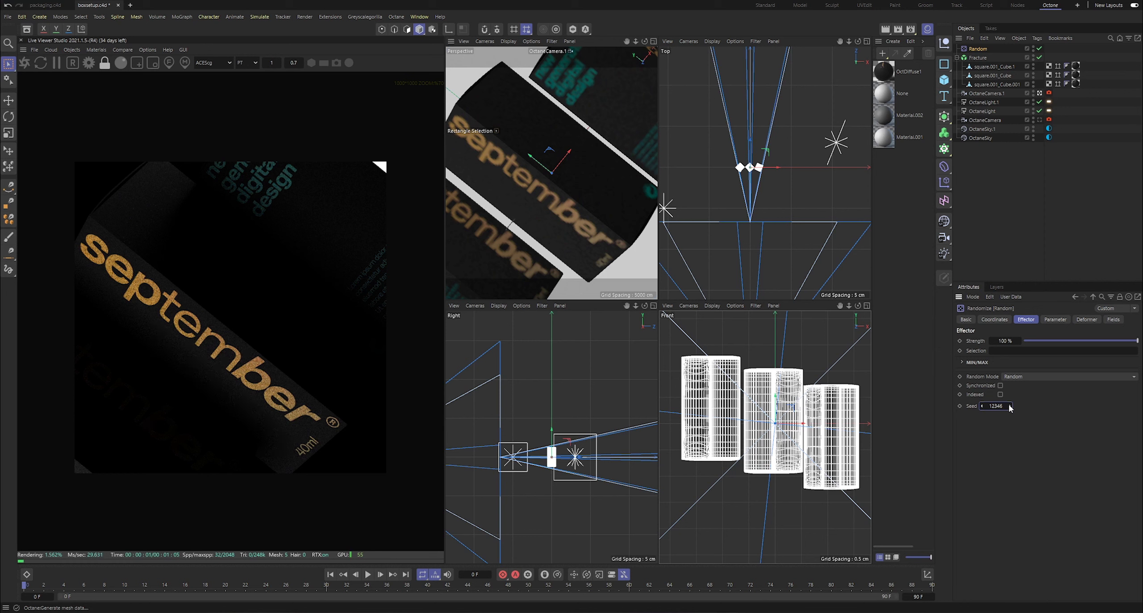
pyautogui.click(1009, 406)
pyautogui.click(1009, 406)
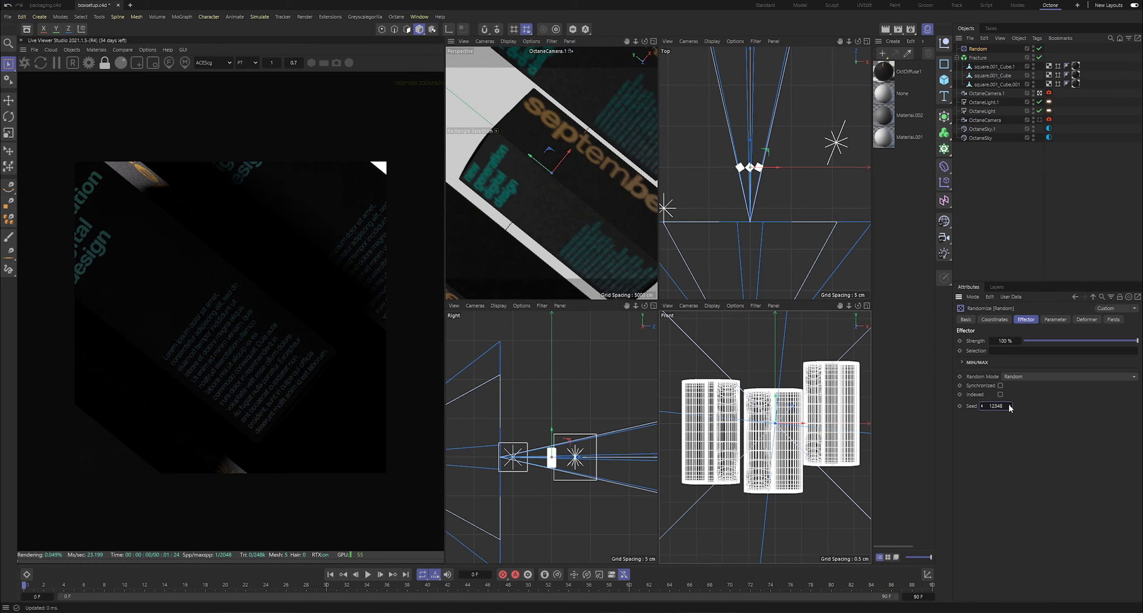
pyautogui.click(1009, 406)
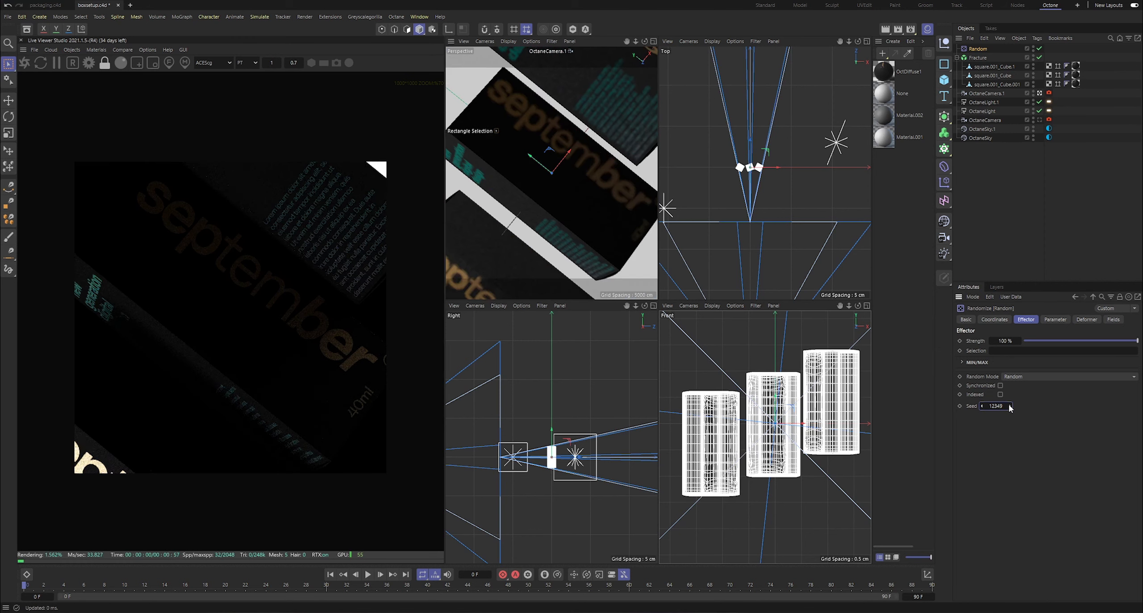
pyautogui.click(1010, 406)
pyautogui.click(1010, 407)
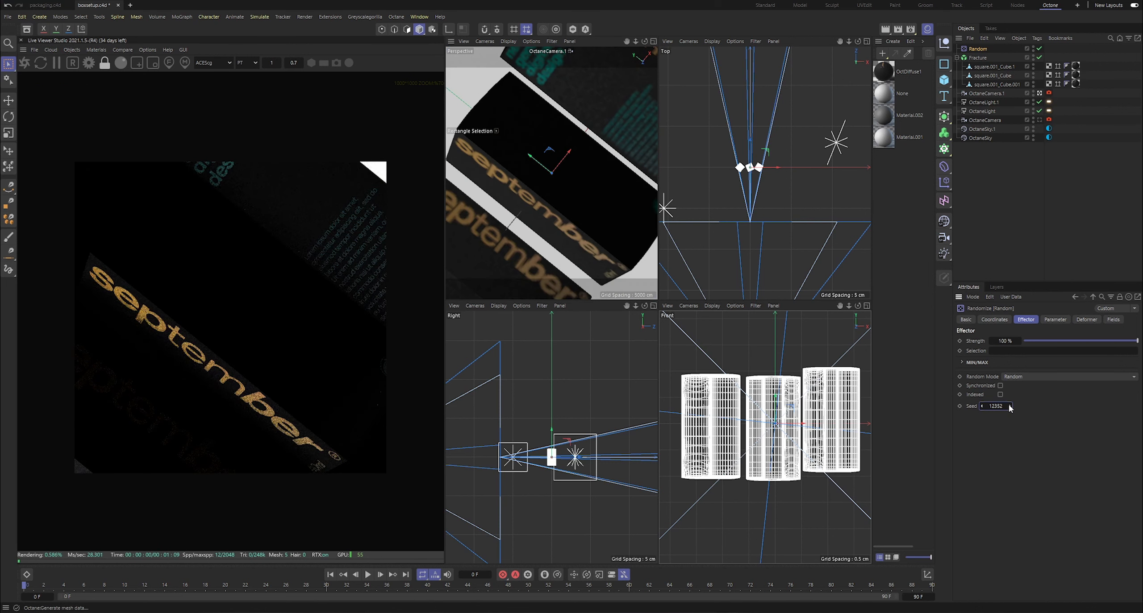
pyautogui.click(1010, 406)
pyautogui.click(1009, 406)
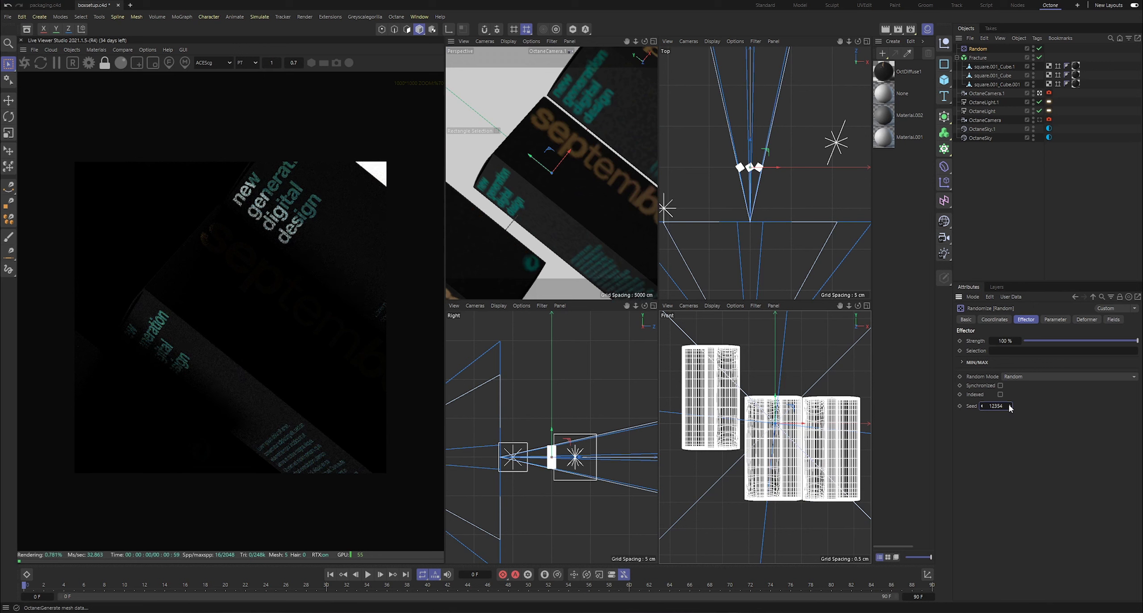
pyautogui.click(1010, 406)
pyautogui.click(1009, 406)
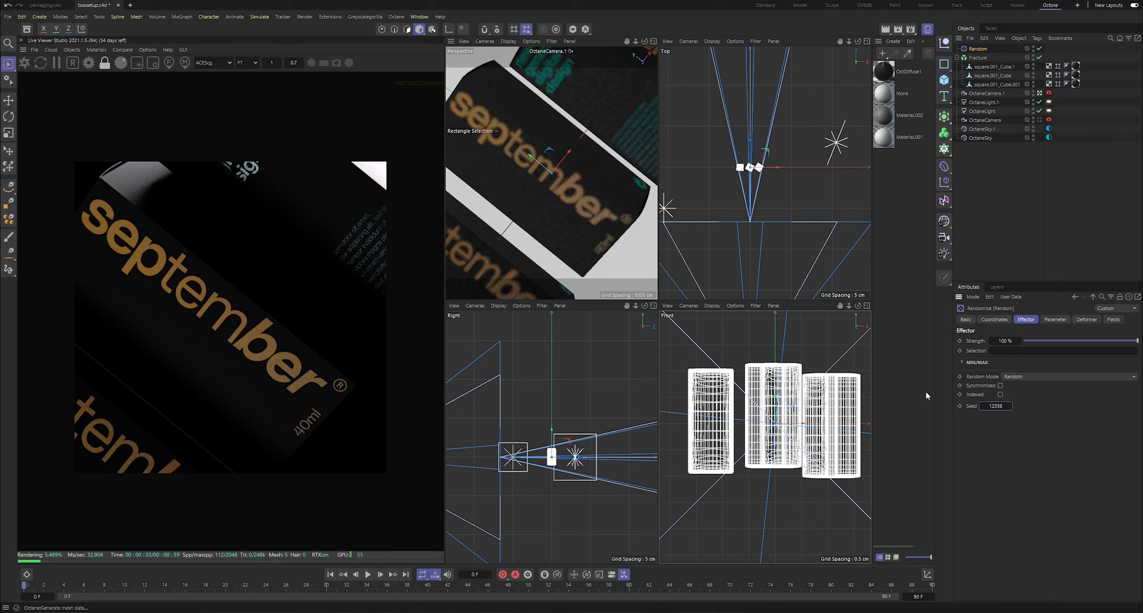
pyautogui.click(1010, 406)
pyautogui.click(1010, 406)
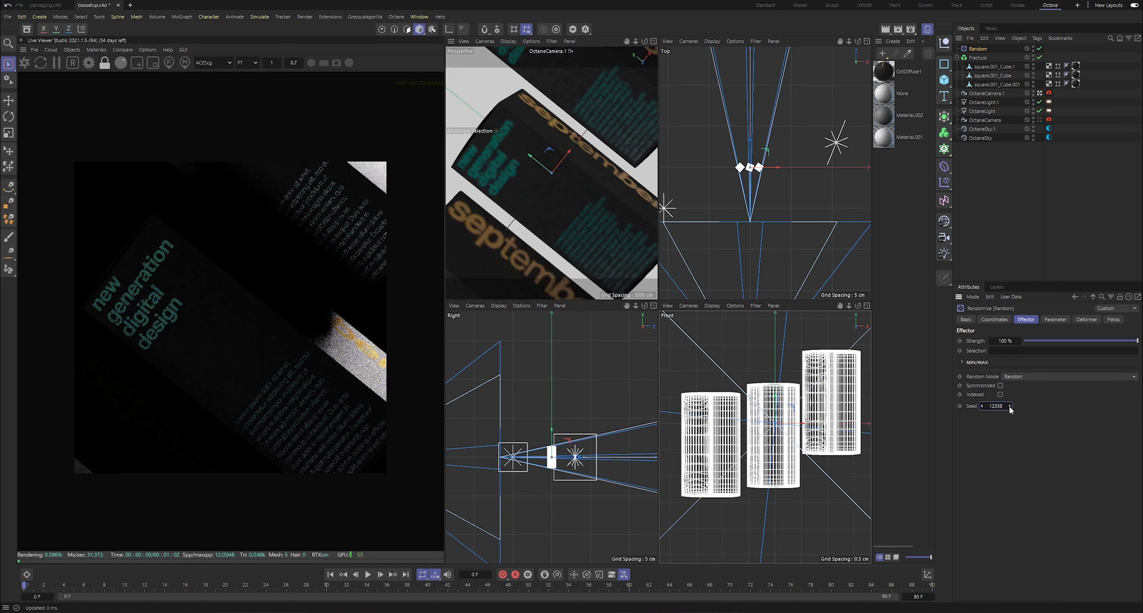
pyautogui.click(1009, 406)
pyautogui.click(1010, 406)
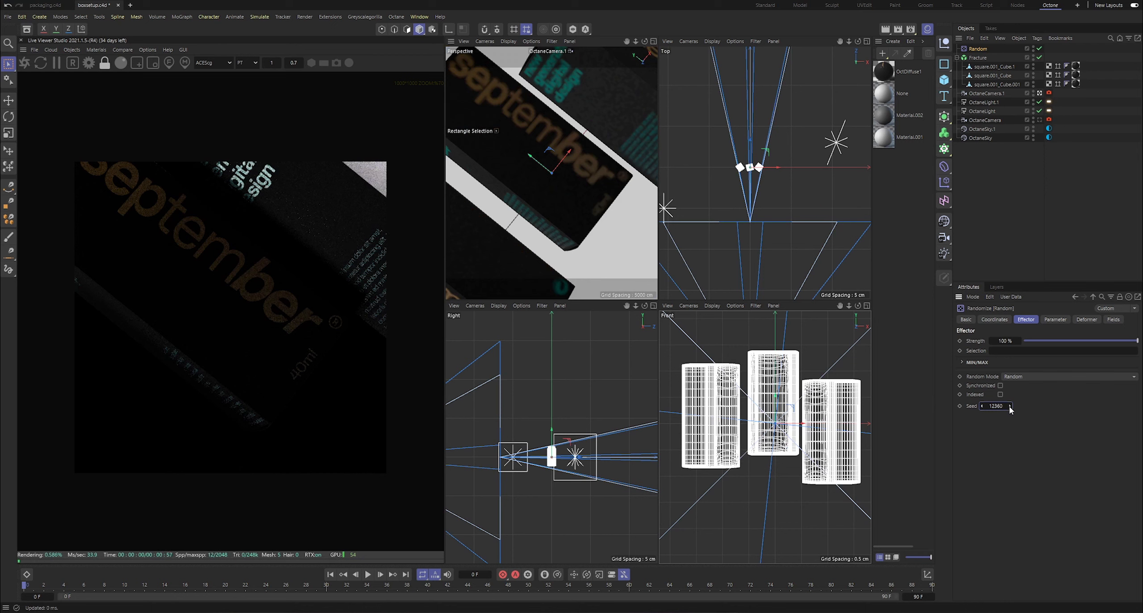
pyautogui.click(1009, 407)
pyautogui.click(1009, 406)
pyautogui.click(1009, 406)
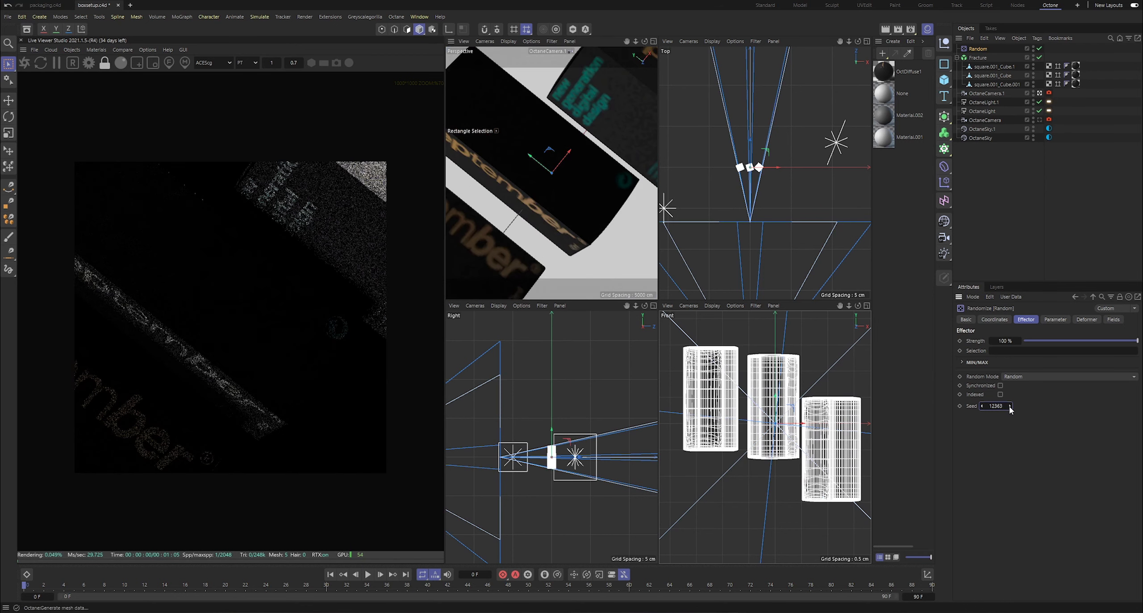
pyautogui.click(1009, 406)
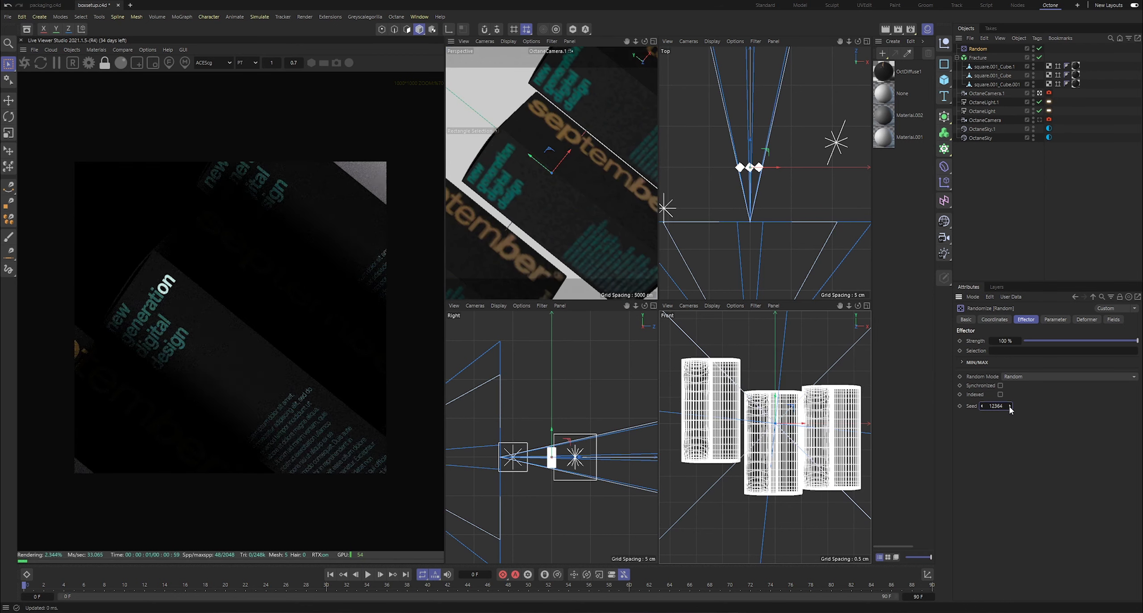
pyautogui.click(1009, 406)
pyautogui.click(1010, 407)
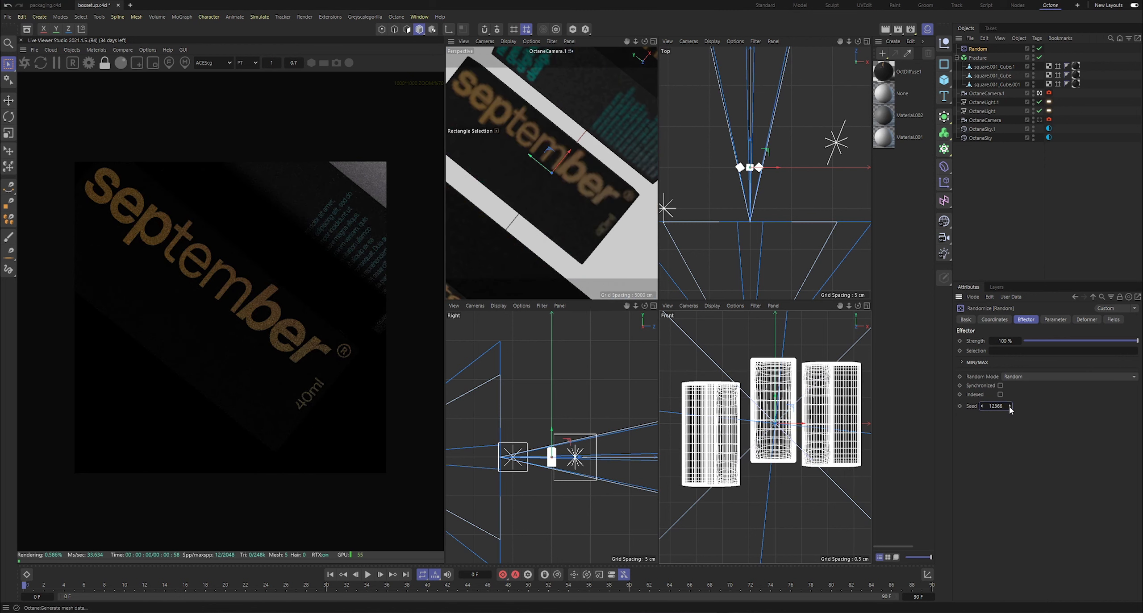
pyautogui.click(1010, 406)
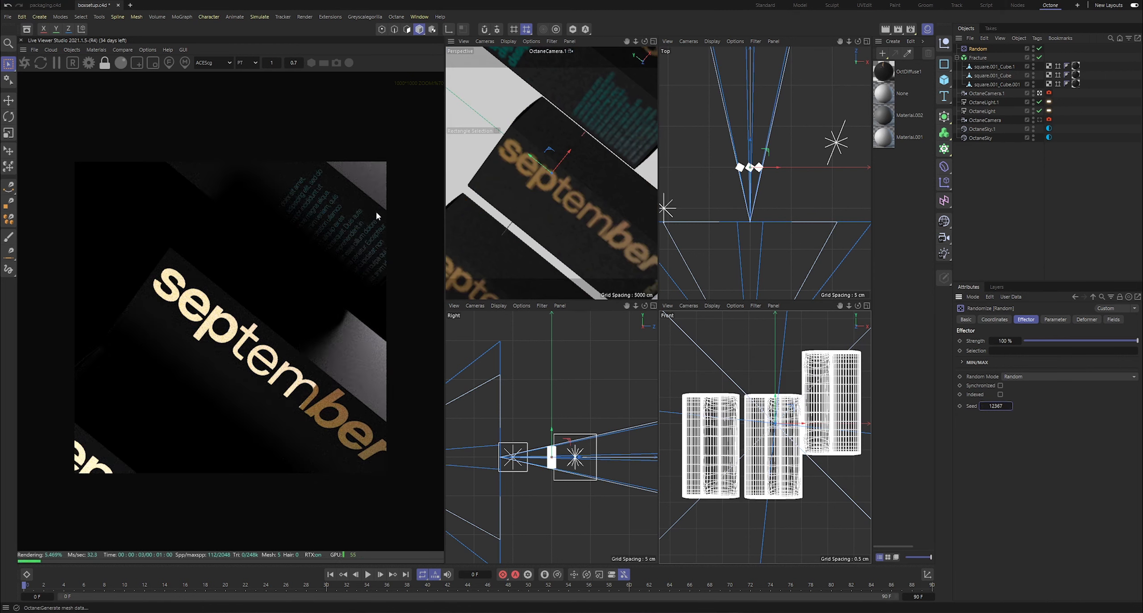
# - Maximize the perspective view and increase the Random effector's R.H rotation to 97°
pyautogui.click(962, 193)
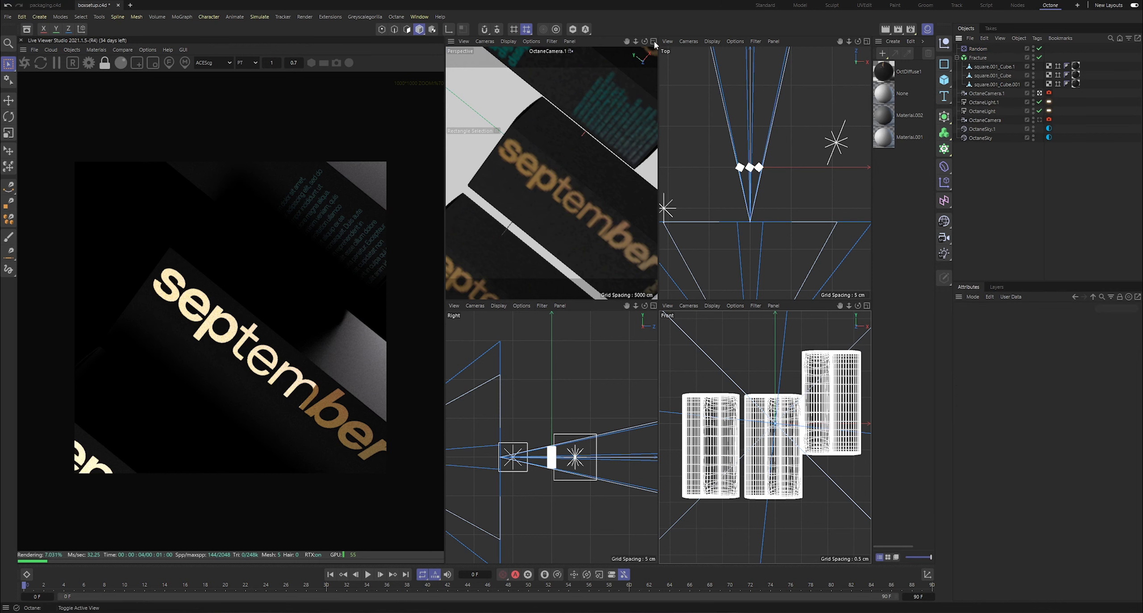
pyautogui.press('F1')
pyautogui.click(978, 50)
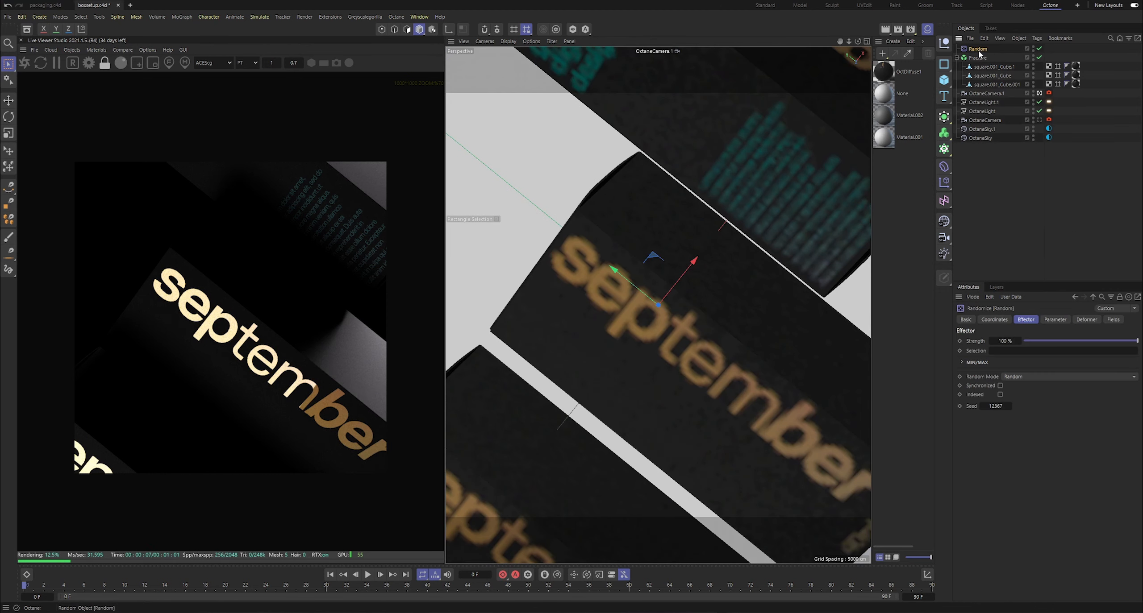
pyautogui.click(1056, 320)
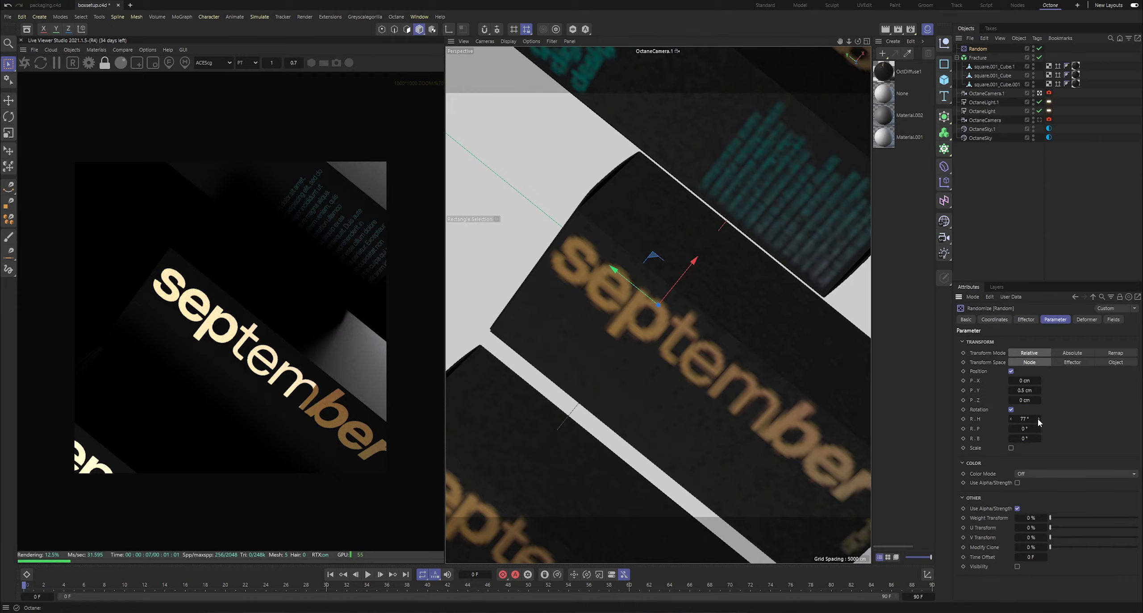
pyautogui.moveTo(1038, 422)
pyautogui.mouseDown()
pyautogui.moveTo(1058, 422)
pyautogui.moveTo(1047, 422)
pyautogui.mouseUp()
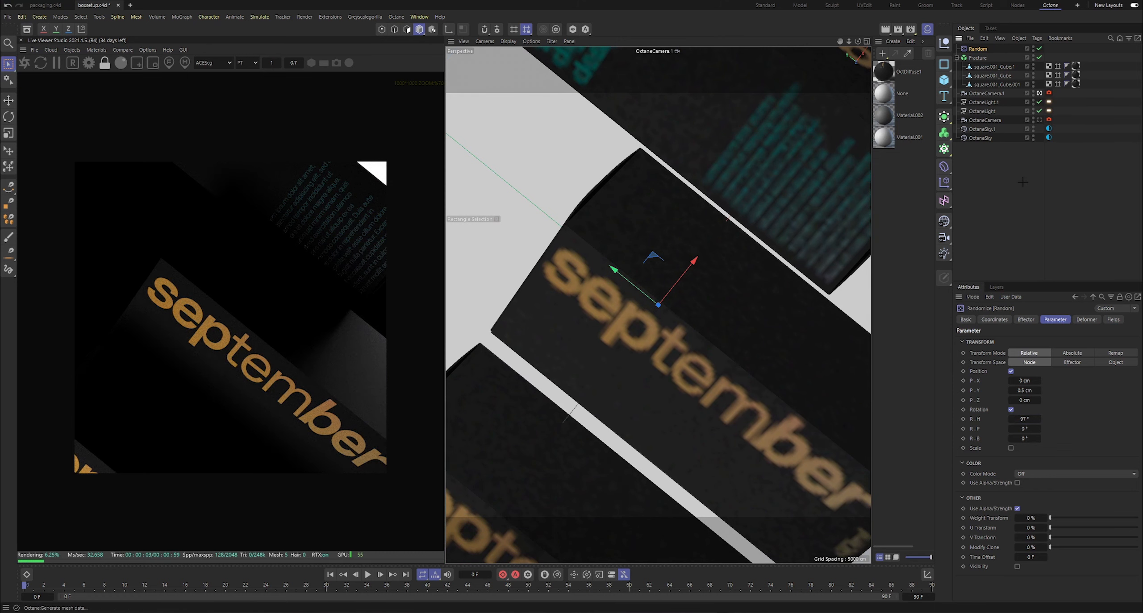
# - Return to the four-view layout and move OctaneLight.1 to a centred position above and behind the boxes
pyautogui.click(866, 41)
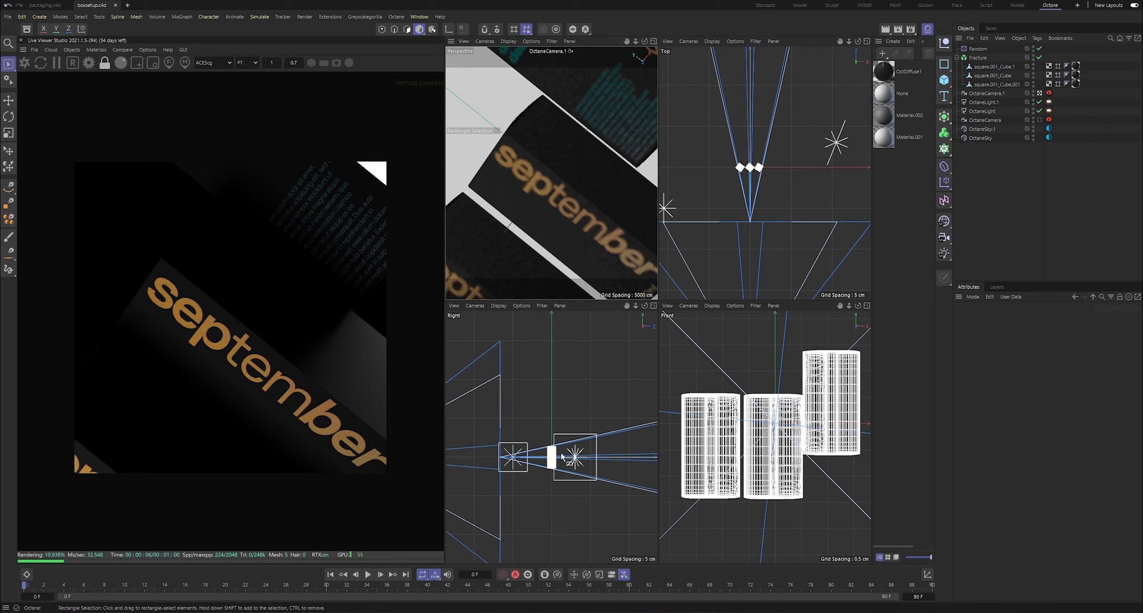
pyautogui.scroll(3, 563, 456)
pyautogui.scroll(-3, 563, 432)
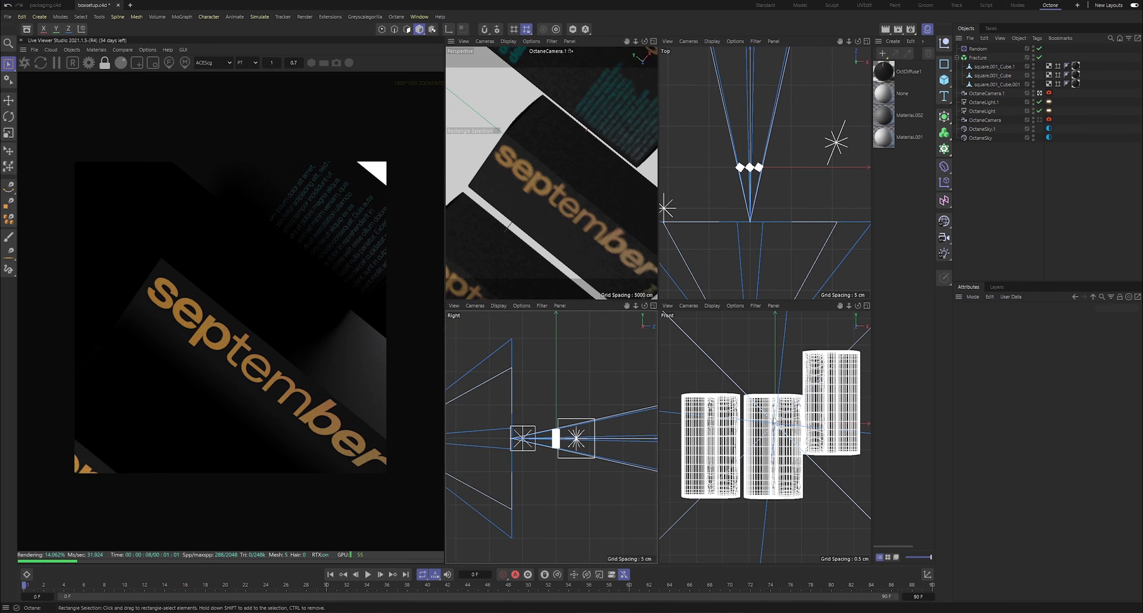
pyautogui.scroll(-6, 778, 440)
pyautogui.scroll(2, 778, 439)
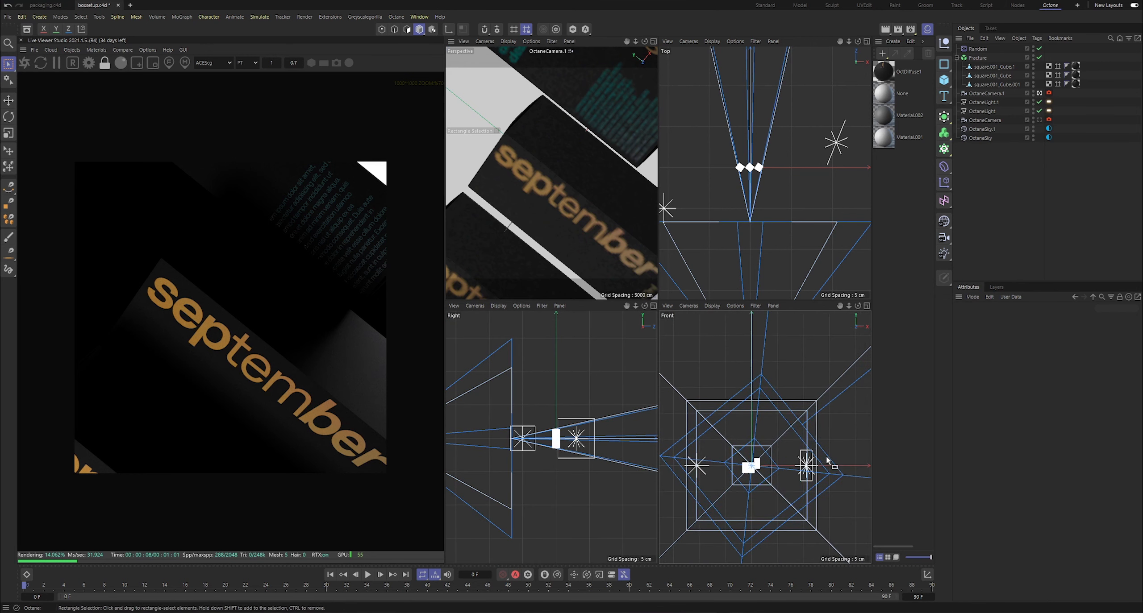
pyautogui.click(982, 102)
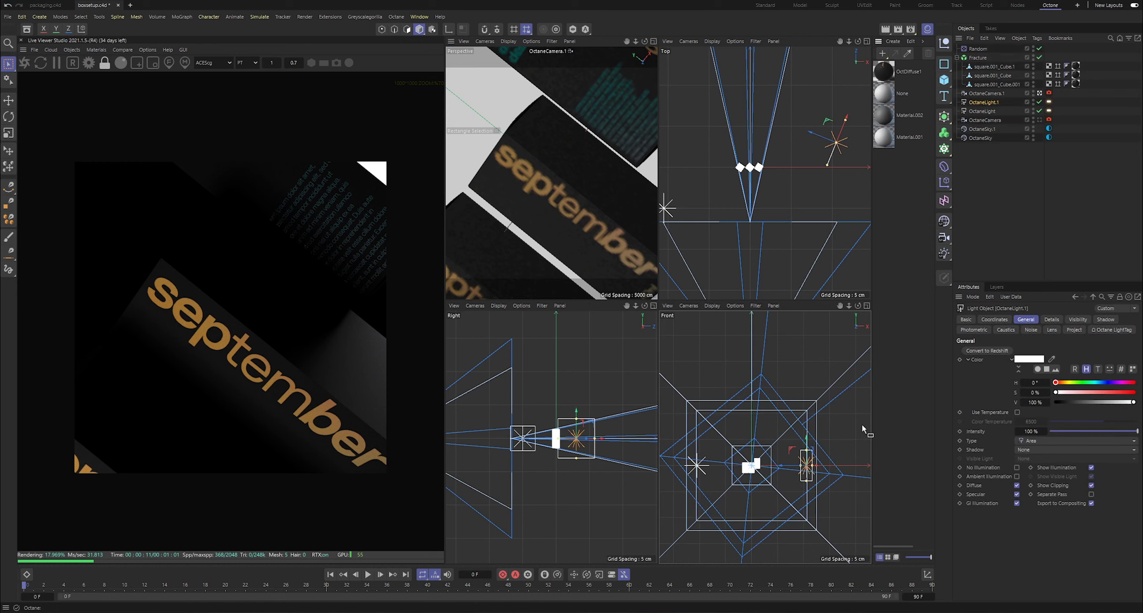
pyautogui.moveTo(808, 442); pyautogui.dragTo(729, 396)
pyautogui.scroll(2, 741, 395)
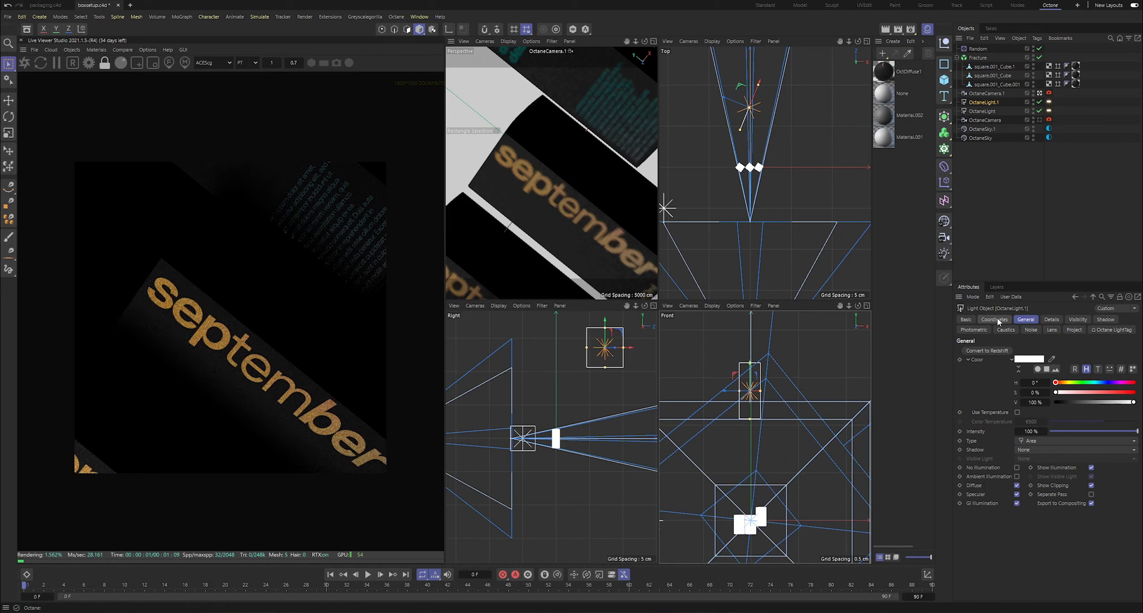
# - Leave the OctaneCamera.1 view and rotate OctaneLight.1 roughly horizontal, to about R.H -292° and R.P 97.6°
pyautogui.press('r')
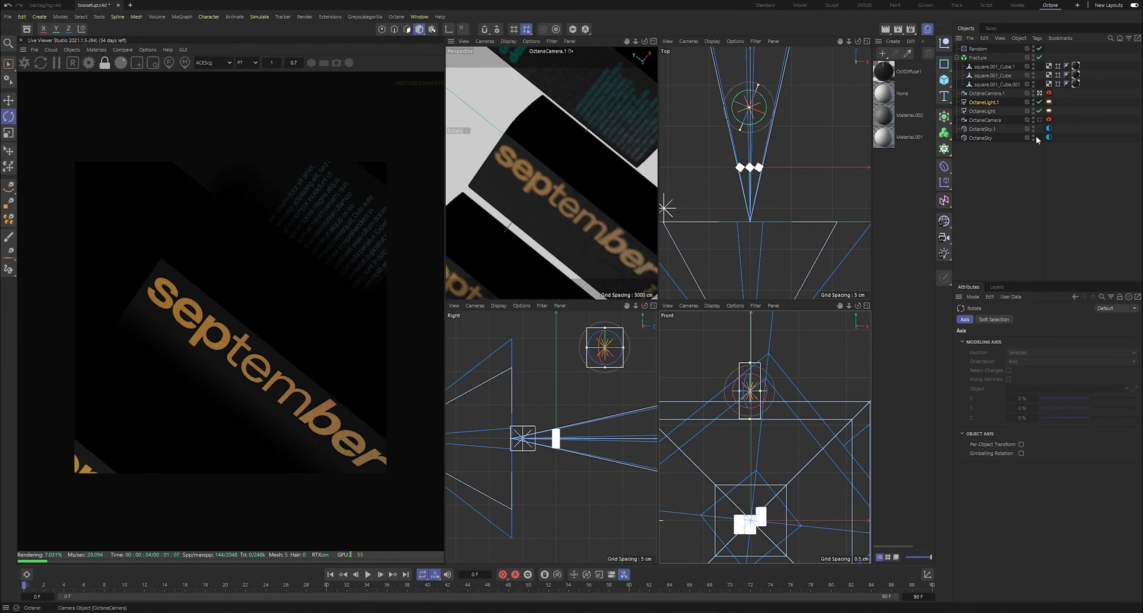
pyautogui.click(1039, 92)
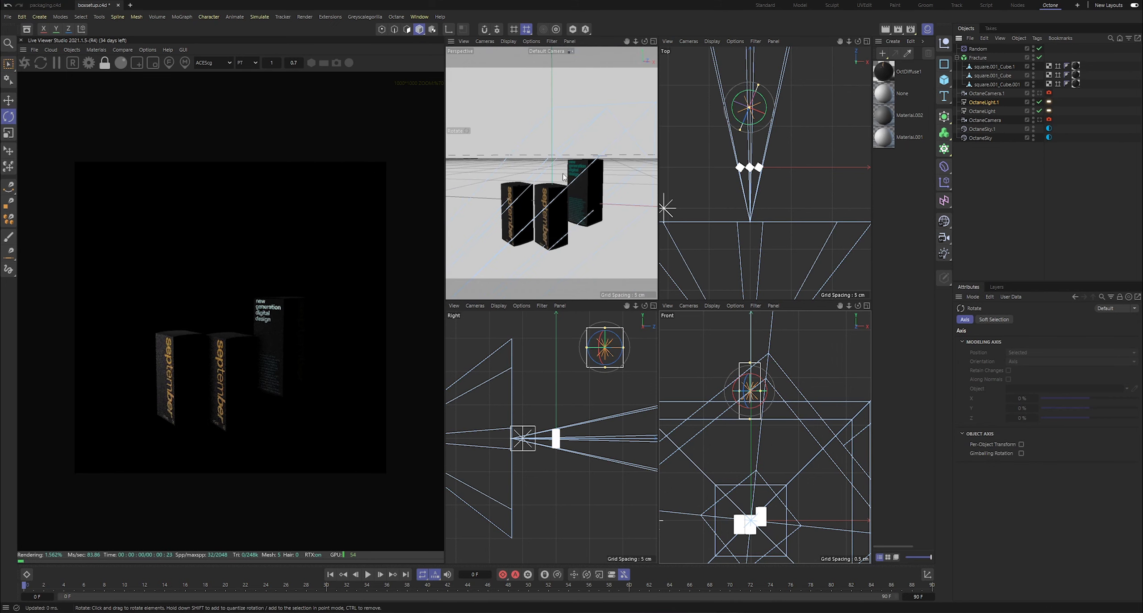
pyautogui.scroll(-3, 568, 183)
pyautogui.keyDown('alt'); pyautogui.moveTo(568, 183); pyautogui.dragTo(566, 161); pyautogui.keyUp('alt')
pyautogui.scroll(5, 562, 141)
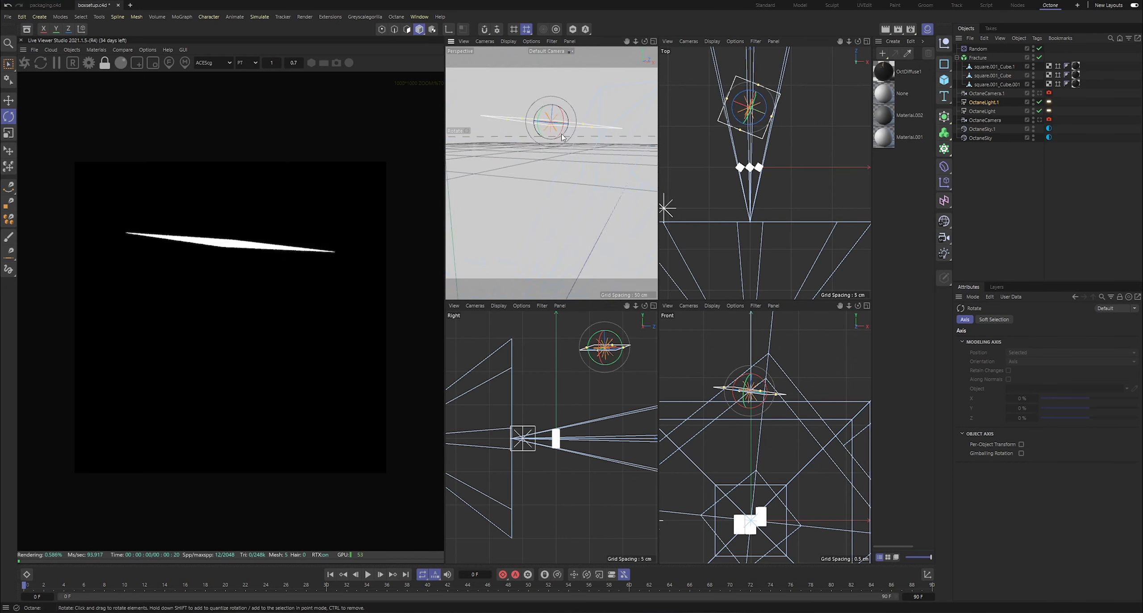
pyautogui.scroll(-5, 556, 146)
pyautogui.scroll(3, 625, 141)
pyautogui.scroll(-3, 575, 183)
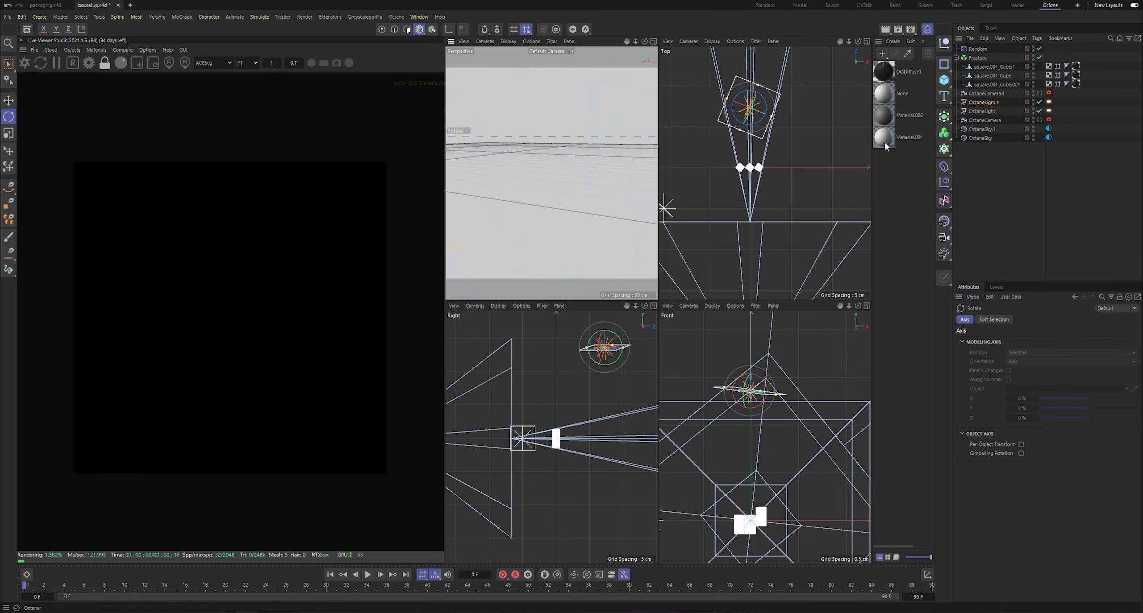
# - Level OctaneLight.1 exactly by setting its R.H to -270° and its R.P to 90°
pyautogui.click(974, 103)
pyautogui.click(994, 320)
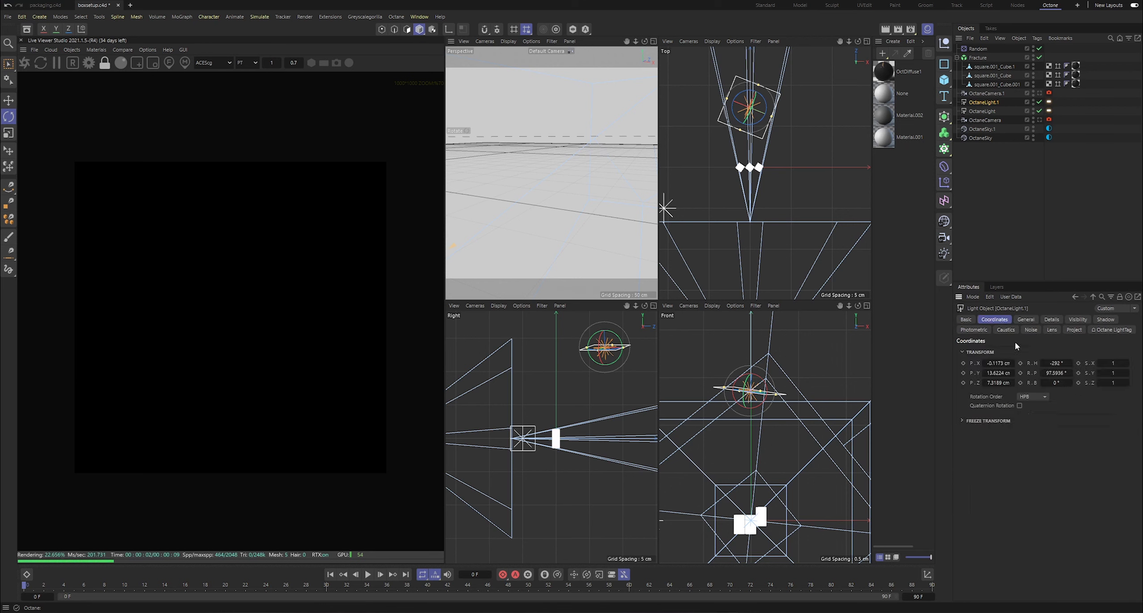
pyautogui.click(1056, 374)
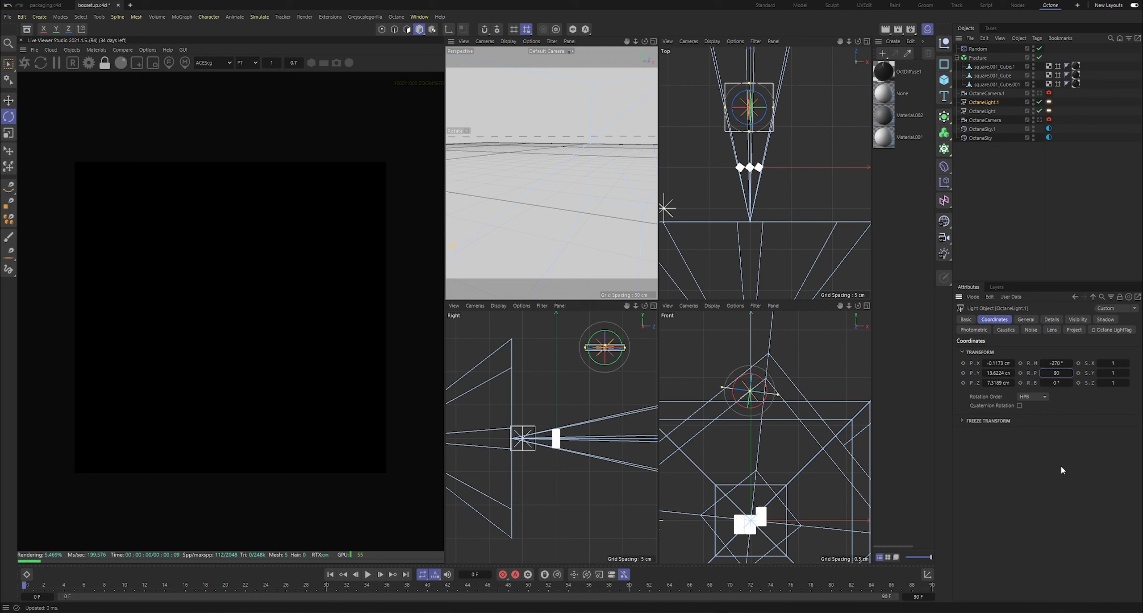
pyautogui.write('90')
pyautogui.press('Return')
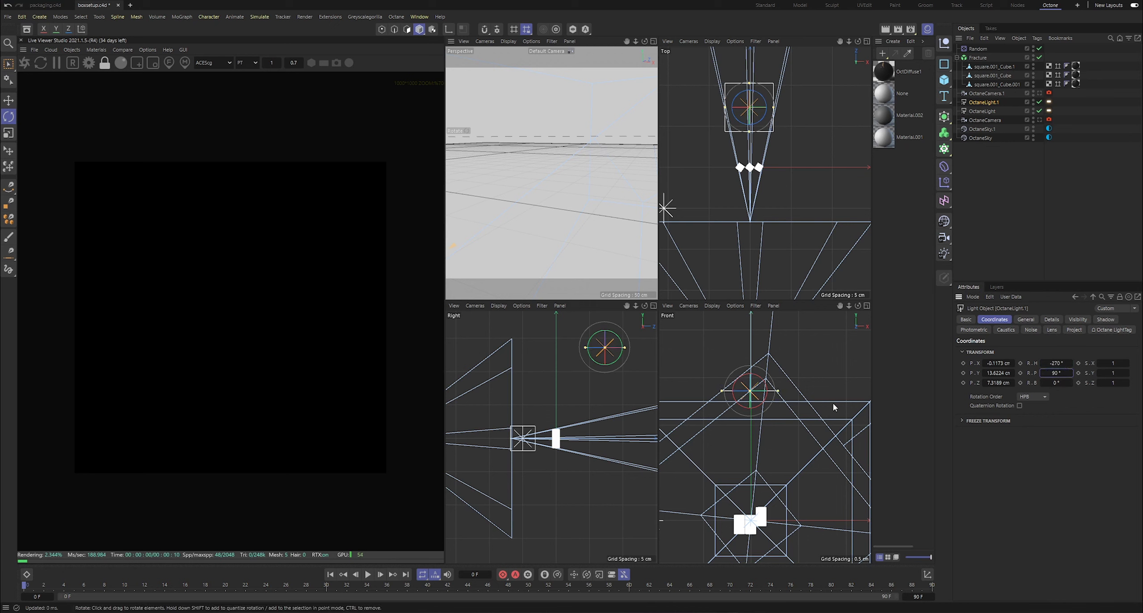
# - Move OctaneLight.1 directly over the boxes, to about P.Y 7.95 cm and P.Z 0.01 cm
pyautogui.click(8, 102)
pyautogui.scroll(-2, 563, 409)
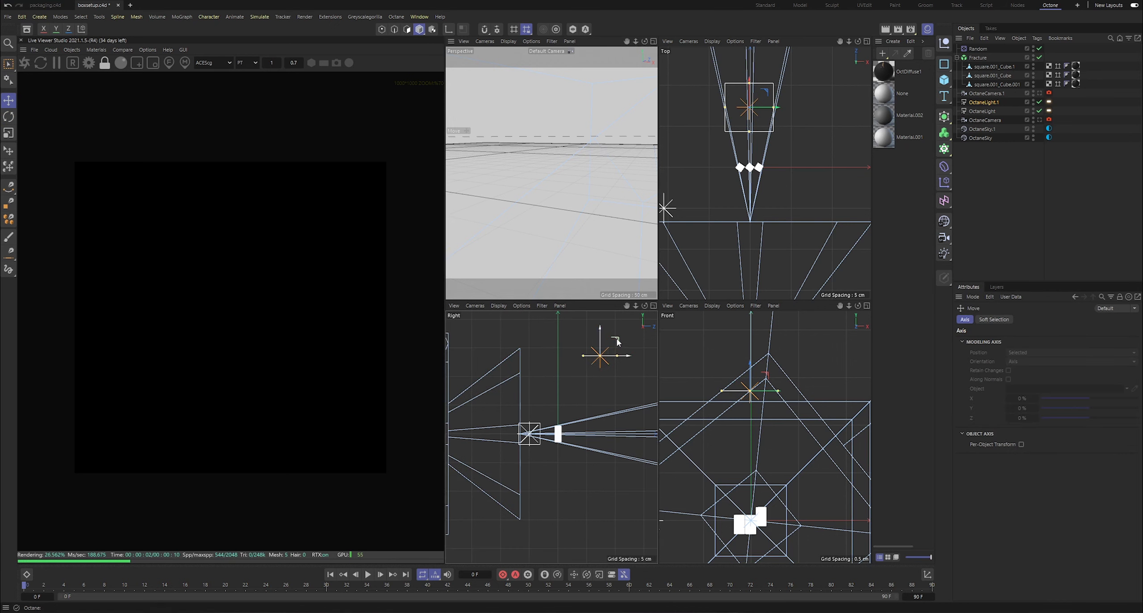
pyautogui.moveTo(617, 342); pyautogui.dragTo(576, 375)
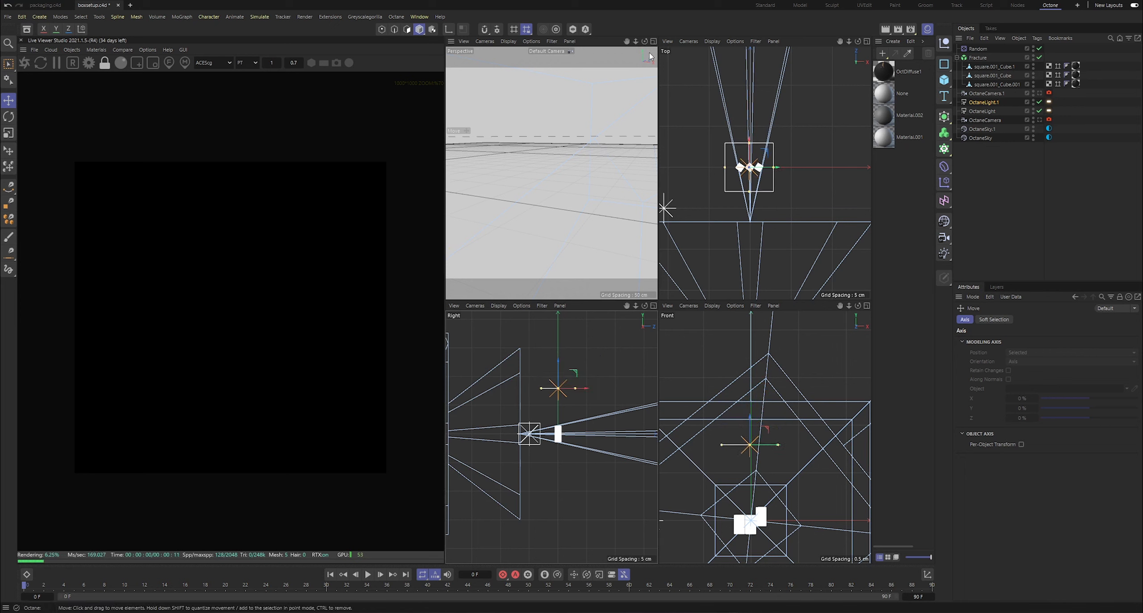
# - Flip OctaneLight.1 to face down at the boxes by setting its R.P to -90°, with R.H at -270°
pyautogui.moveTo(627, 42)
pyautogui.mouseDown()
pyautogui.moveTo(656, 32)
pyautogui.moveTo(634, 42)
pyautogui.mouseUp()
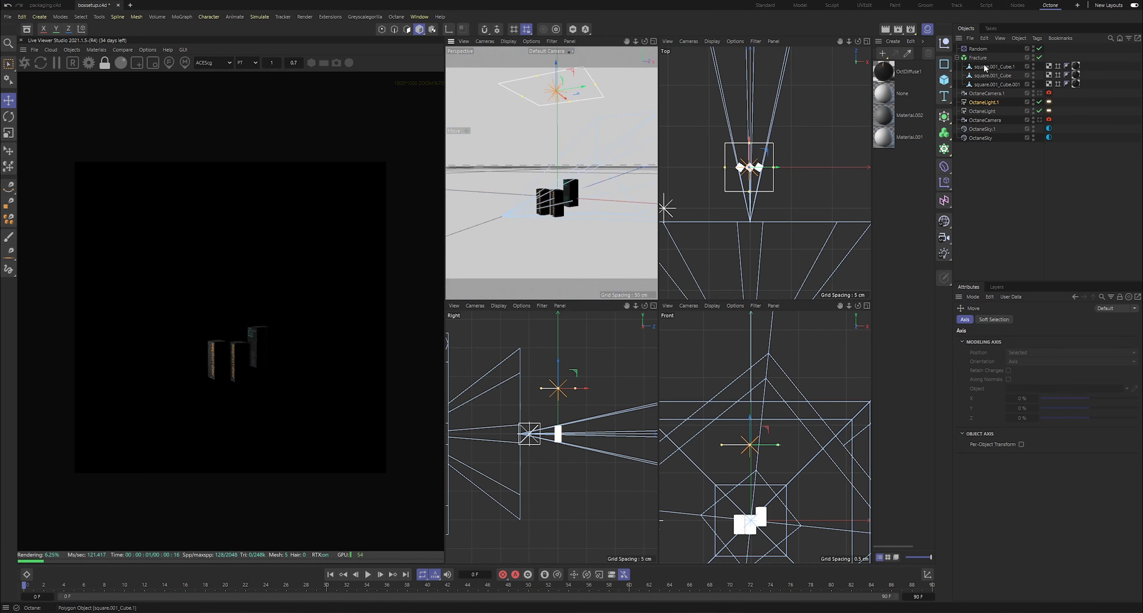
pyautogui.click(984, 102)
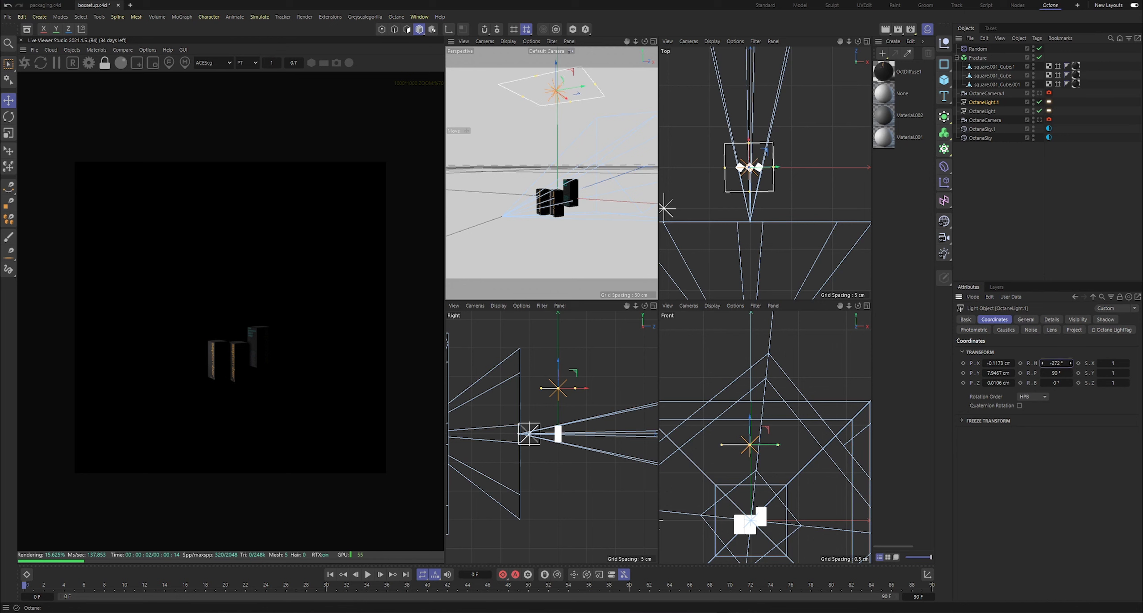
pyautogui.moveTo(1071, 363)
pyautogui.mouseDown()
pyautogui.moveTo(1082, 379)
pyautogui.moveTo(1062, 374)
pyautogui.mouseUp()
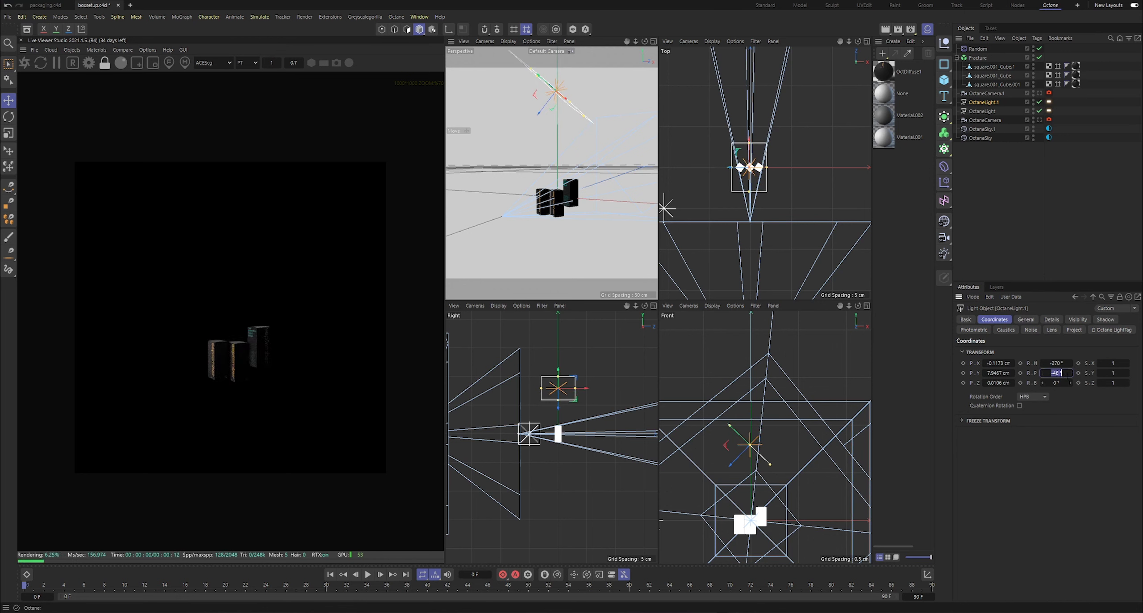
pyautogui.press('Return')
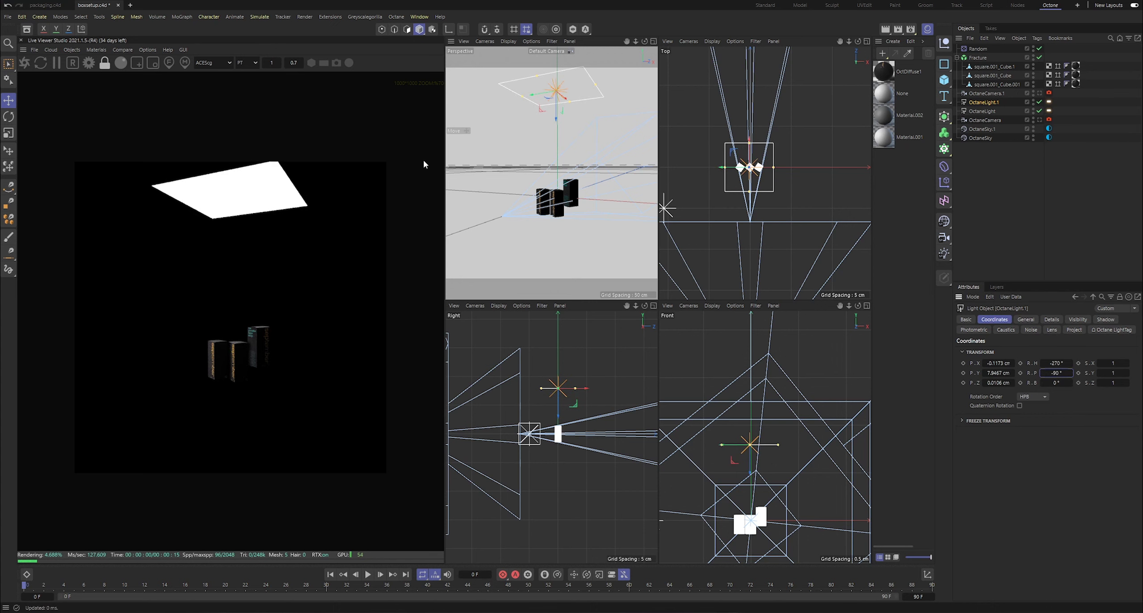
# - Inspect the top-lit boxes up close in a maximized perspective view and return to looking through OctaneCamera.1
pyautogui.click(654, 41)
pyautogui.moveTo(849, 41); pyautogui.dragTo(850, 59)
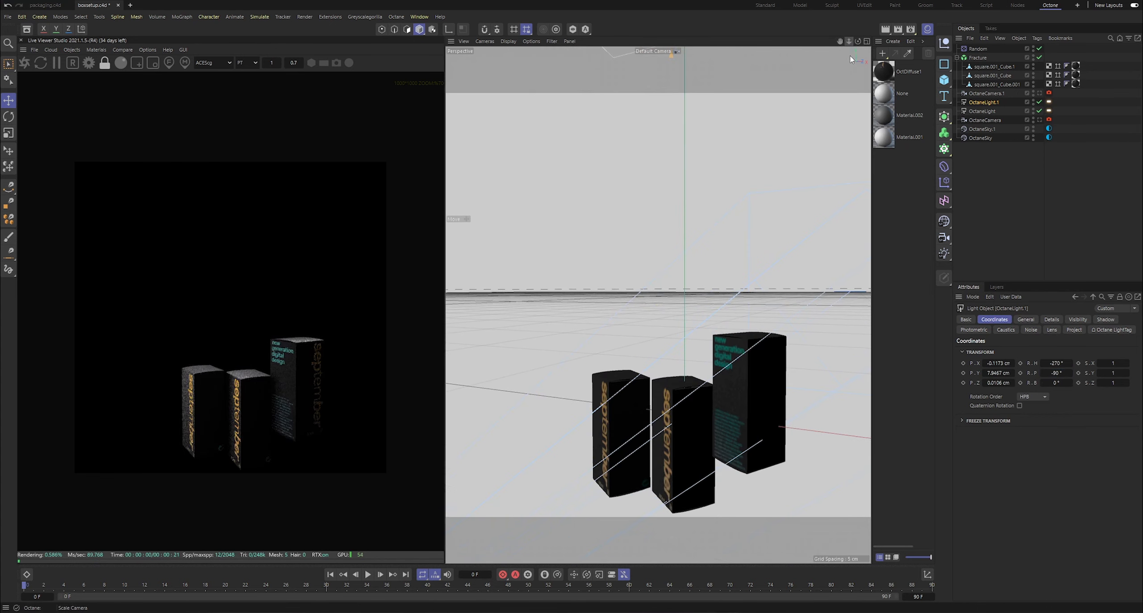
pyautogui.click(1040, 92)
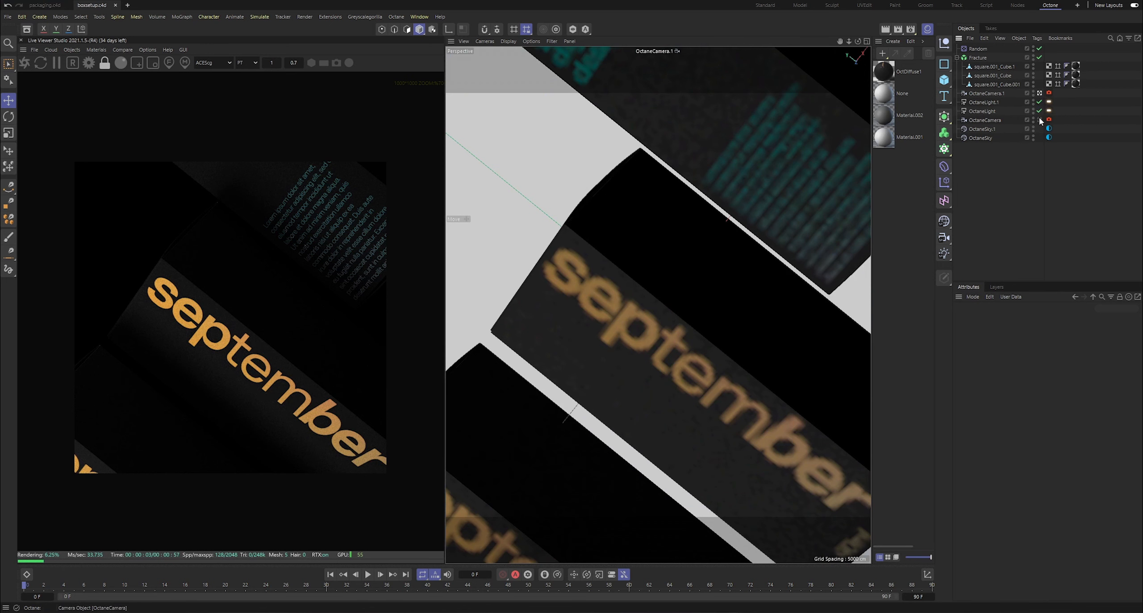
# - Try lowering OctaneLight.1 in the four-view layout, undo it, and shift the light sideways to a P.X of about 3 cm
pyautogui.click(868, 41)
pyautogui.click(986, 104)
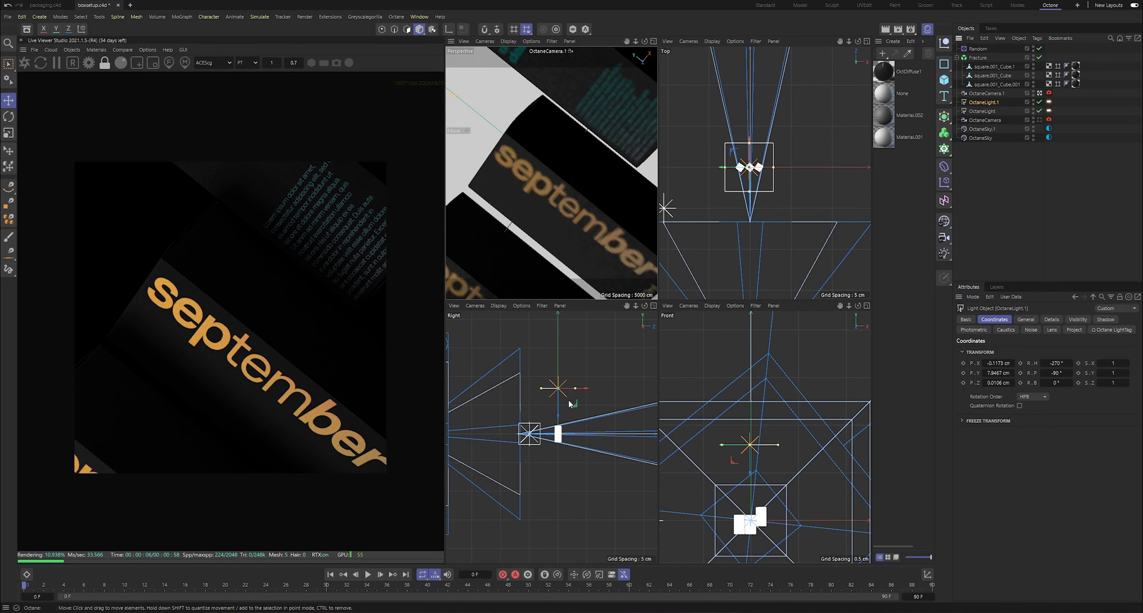
pyautogui.moveTo(561, 407)
pyautogui.mouseDown()
pyautogui.moveTo(565, 354)
pyautogui.moveTo(563, 416)
pyautogui.mouseUp()
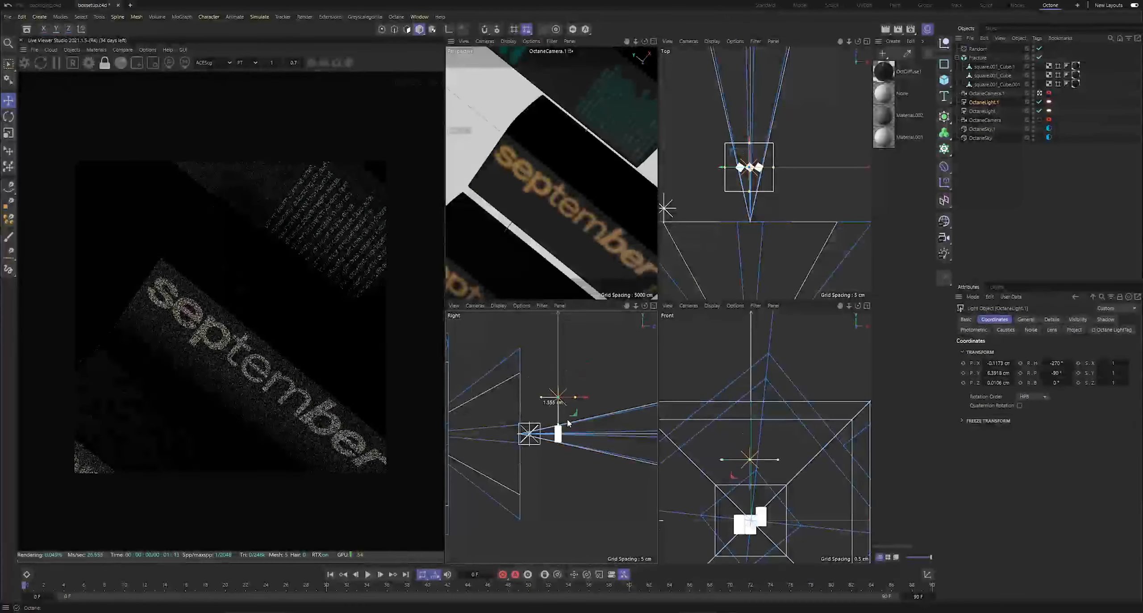
pyautogui.hotkey('ctrl', 'z')
pyautogui.moveTo(733, 448); pyautogui.dragTo(767, 451)
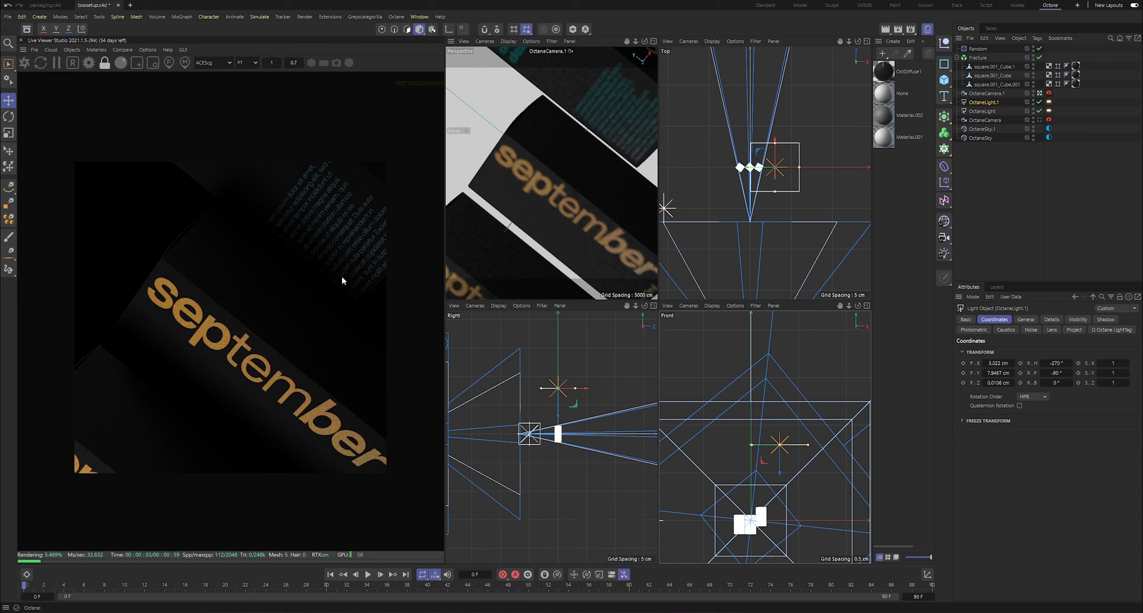
pyautogui.click(1016, 179)
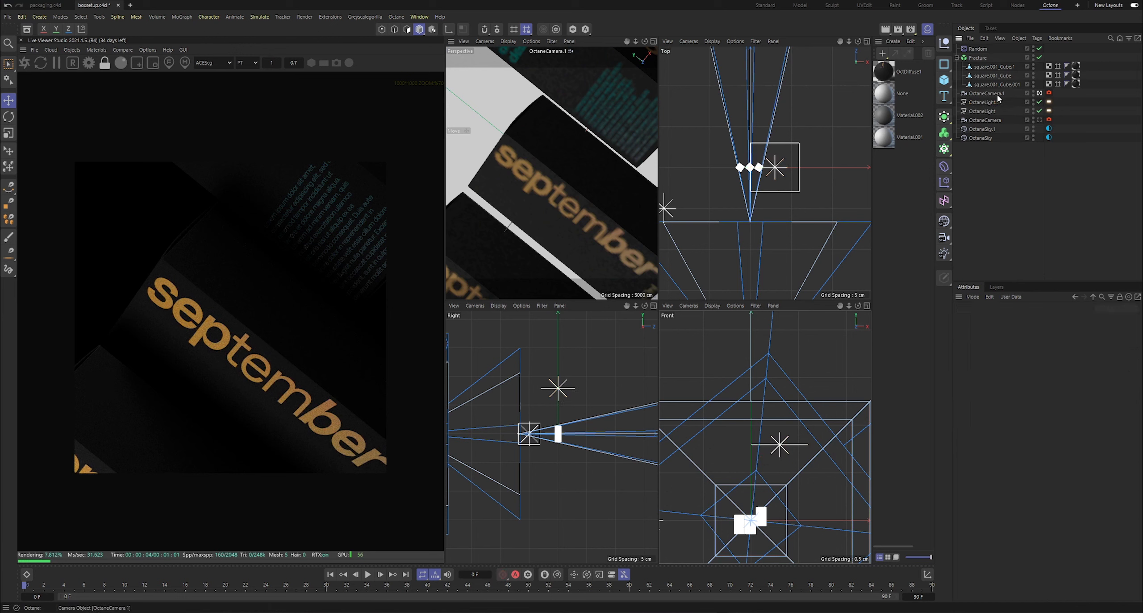
# - Duplicate OctaneCamera.1 and pull the copy back in the maximized perspective view until all three boxes are framed
pyautogui.press('v')
pyautogui.press('v')
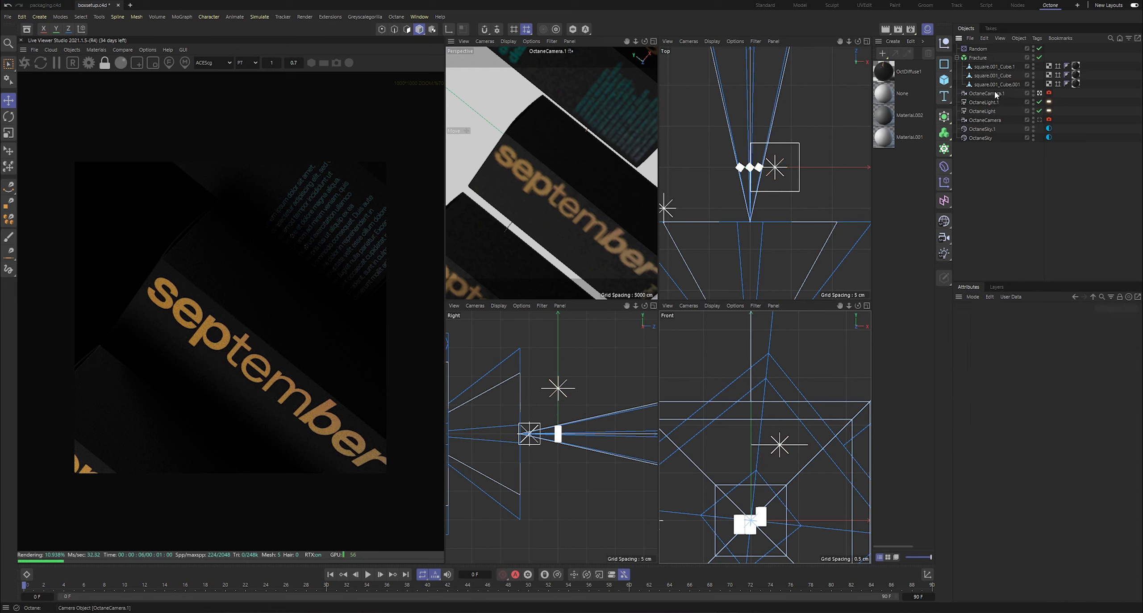
pyautogui.click(996, 96)
pyautogui.hotkey('ctrl', 'c')
pyautogui.hotkey('ctrl', 'v')
pyautogui.click(1039, 50)
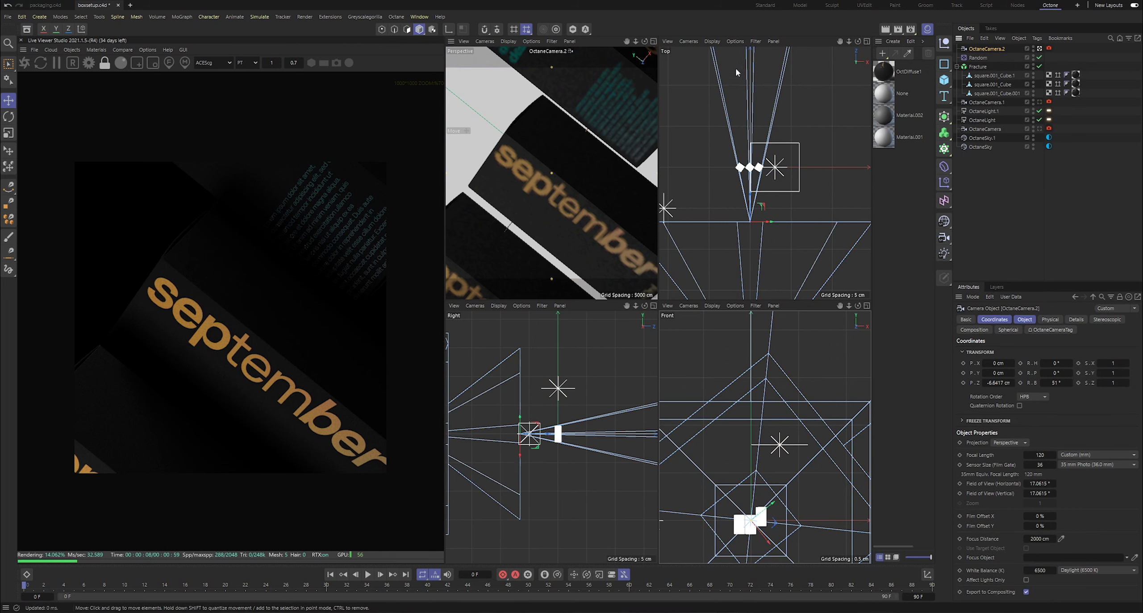
pyautogui.click(653, 41)
pyautogui.moveTo(848, 41); pyautogui.dragTo(854, 44)
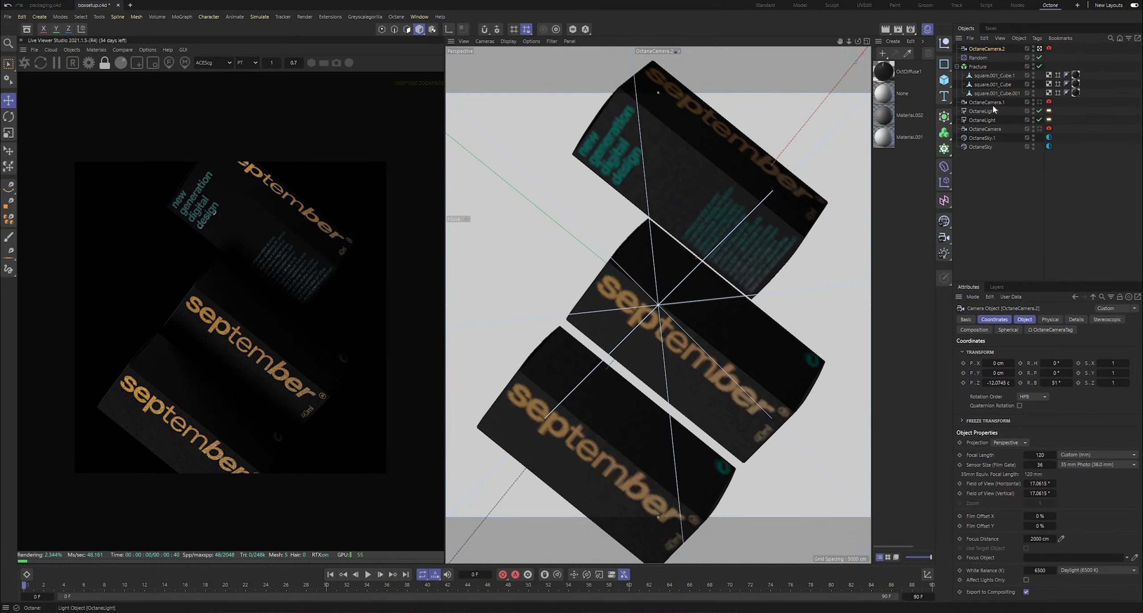
# - Step the Random effector's seed up to 12379 while comparing the box arrangements through the wider camera
pyautogui.click(977, 59)
pyautogui.click(1025, 319)
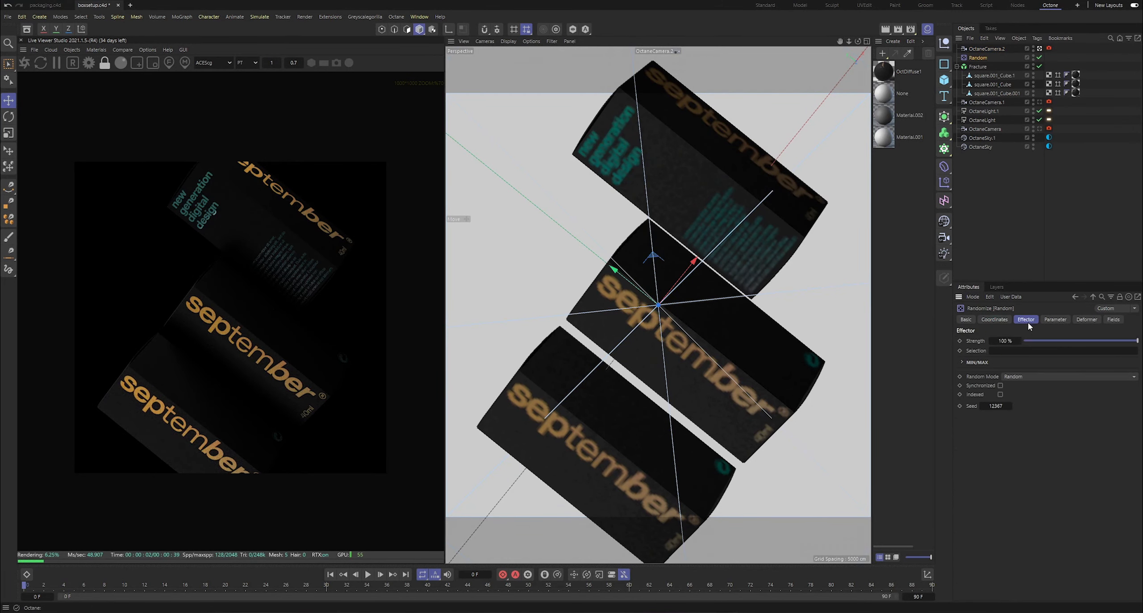
pyautogui.click(1009, 408)
pyautogui.click(1009, 408)
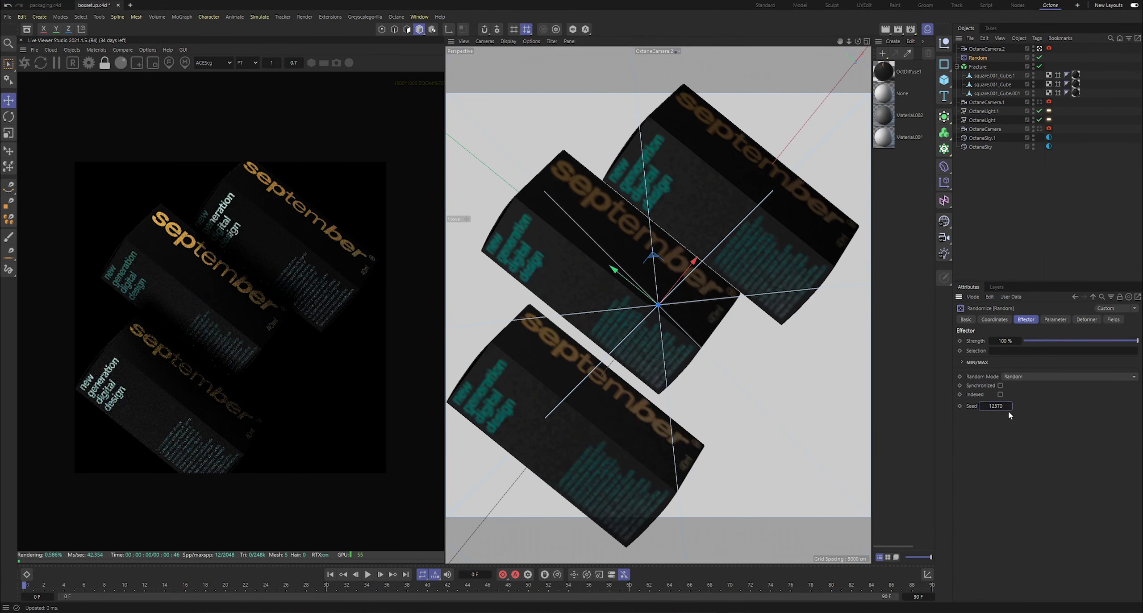
pyautogui.click(1009, 407)
pyautogui.click(1009, 407)
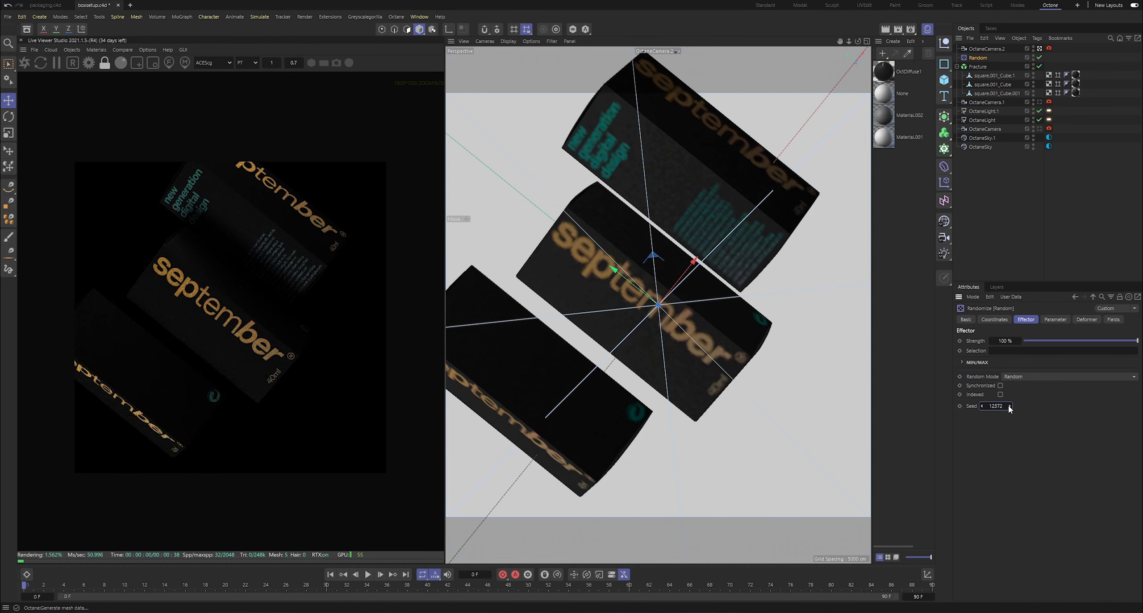
pyautogui.click(1009, 407)
pyautogui.click(1009, 407)
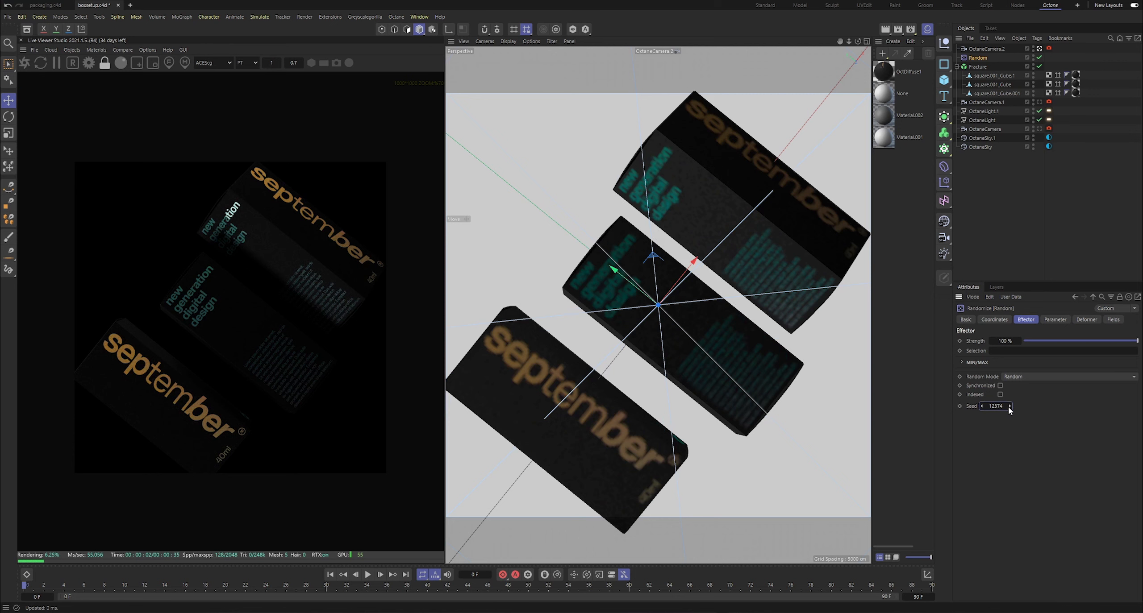
pyautogui.click(1009, 407)
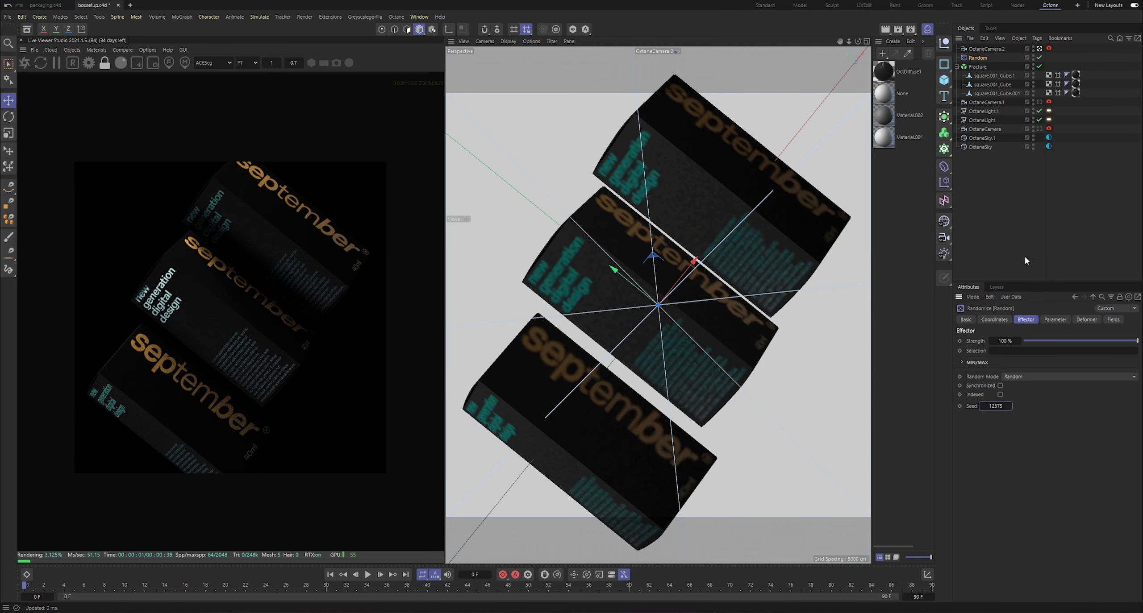
pyautogui.click(1010, 406)
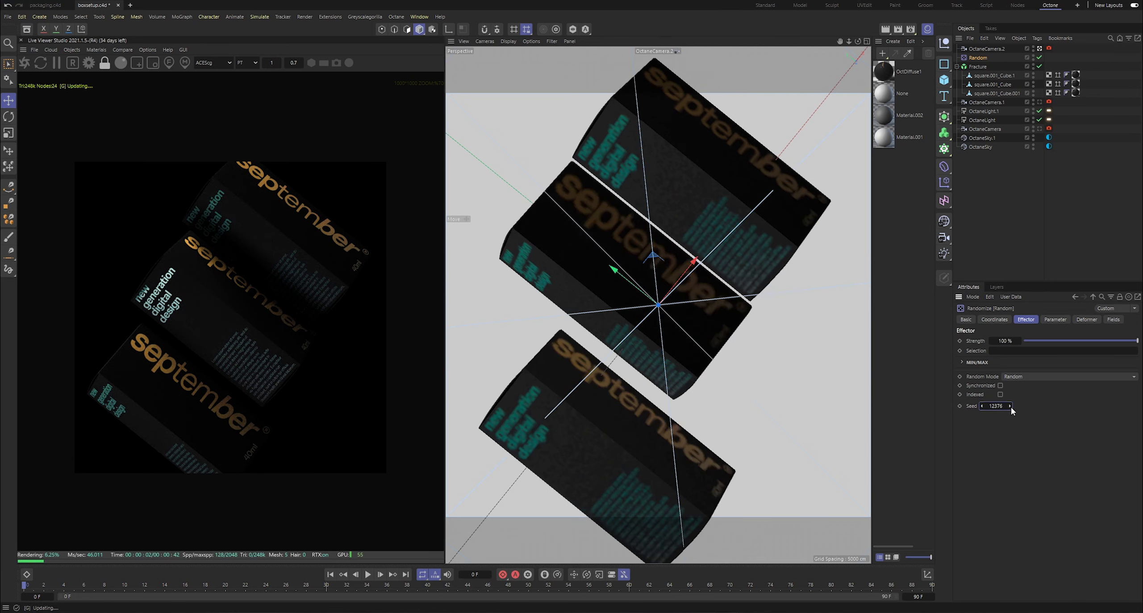
pyautogui.click(1010, 406)
pyautogui.click(1010, 406)
pyautogui.click(1010, 406)
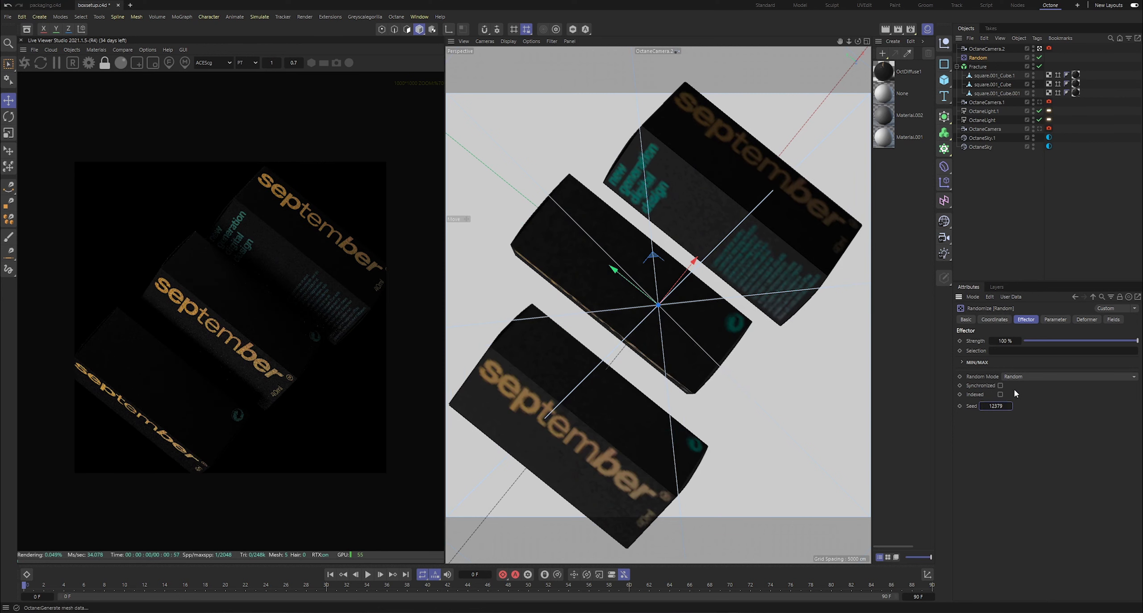
# - Enter a new R.H rotation for the Random effector and step its seed up to 12402 to find another arrangement
pyautogui.click(1055, 320)
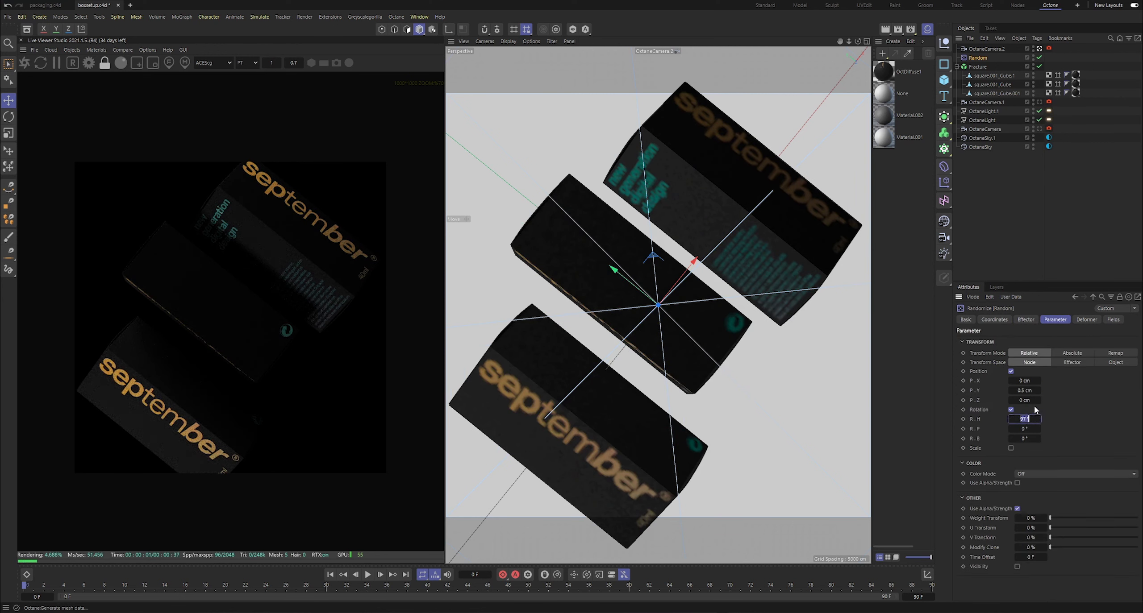
pyautogui.press('Return')
pyautogui.click(1026, 320)
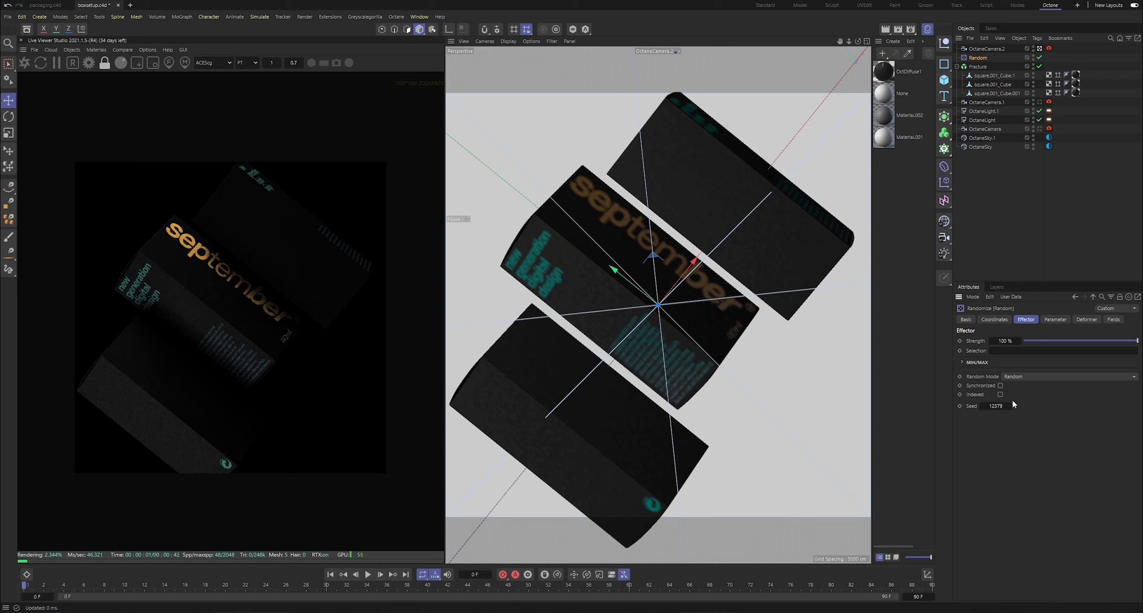
pyautogui.click(1010, 406)
pyautogui.click(1011, 406)
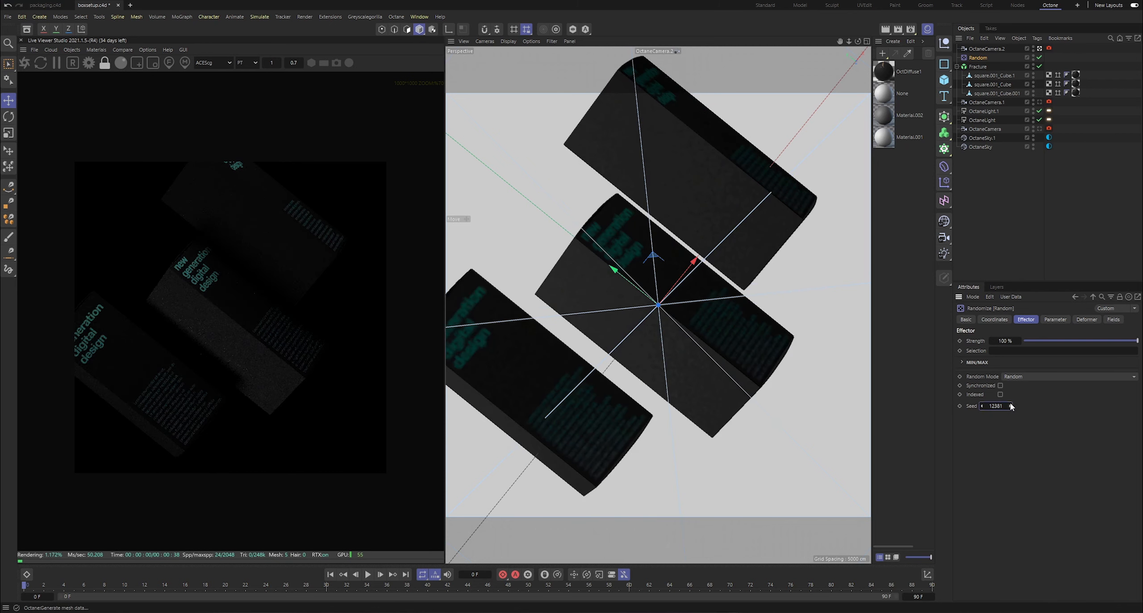
pyautogui.click(1011, 406)
pyautogui.click(1011, 407)
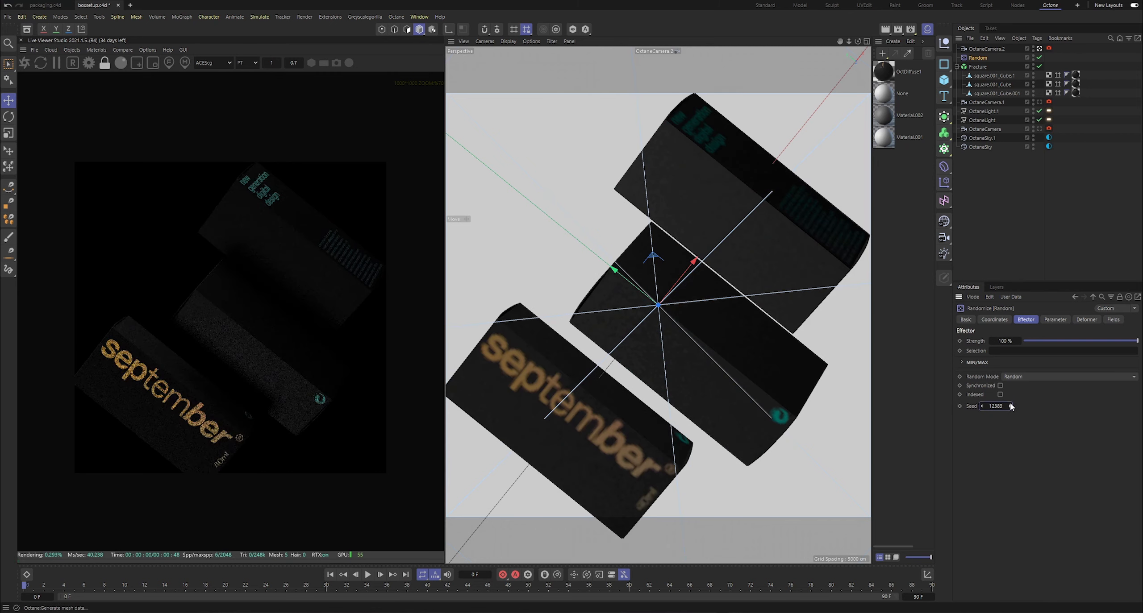
pyautogui.click(1010, 406)
pyautogui.click(1010, 405)
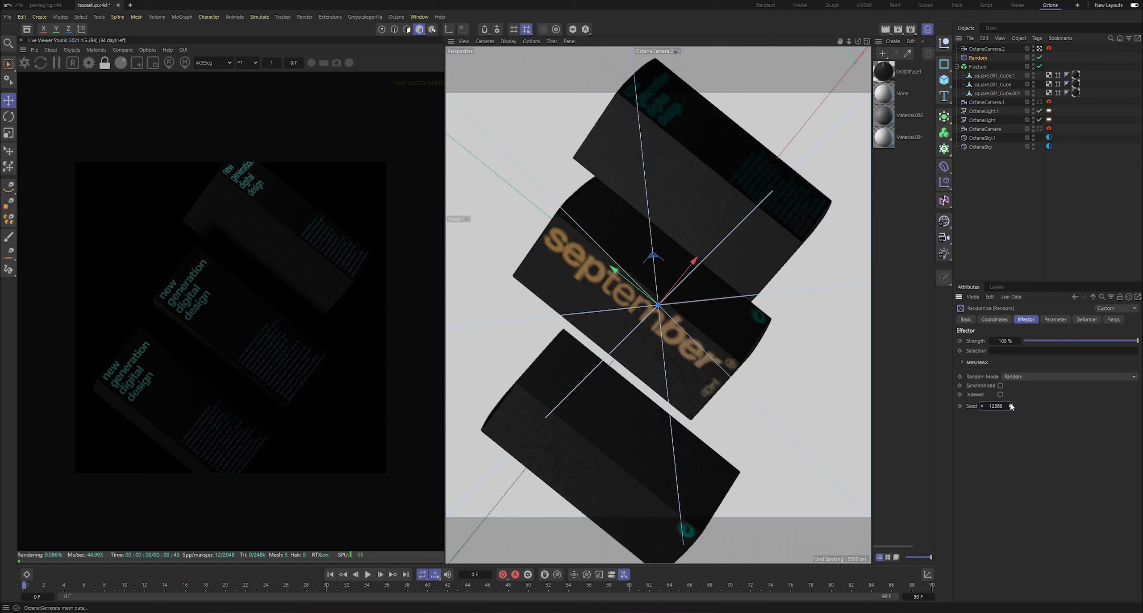
pyautogui.moveTo(1010, 405); pyautogui.dragTo(1032, 417)
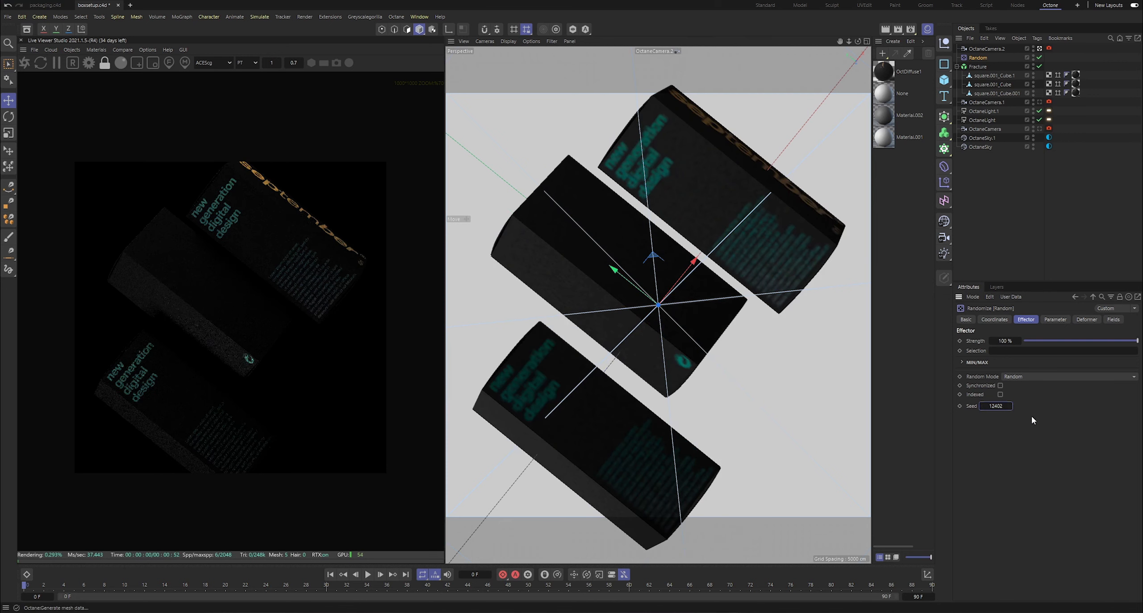
# - Step the Random effector's seed up to 12412 to pick a new arrangement of the three boxes, and deselect the effector
pyautogui.click(1011, 406)
pyautogui.click(1011, 406)
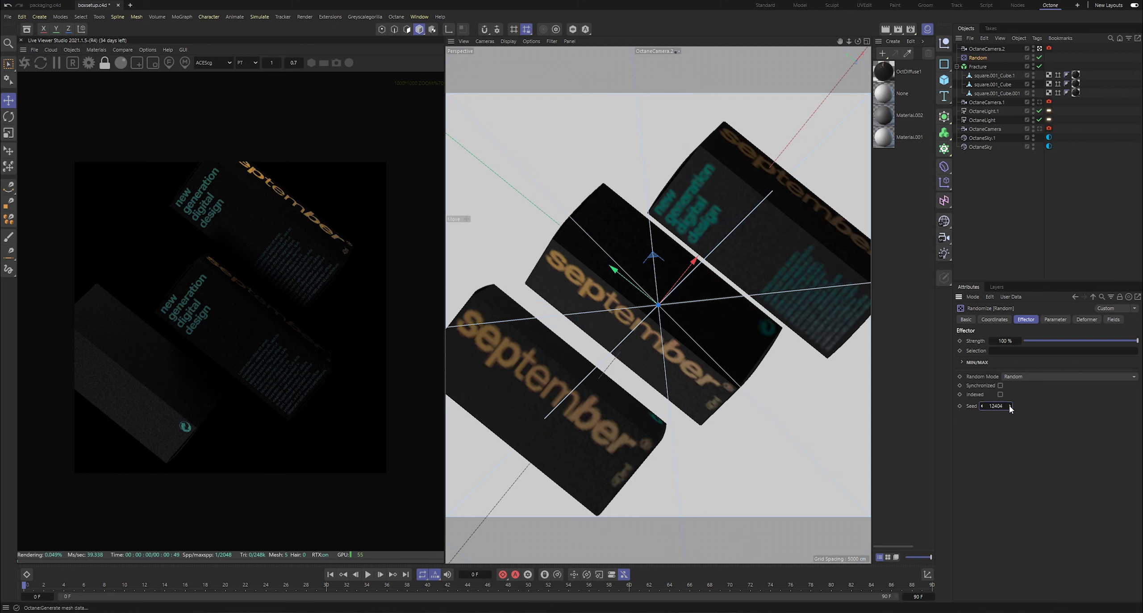
pyautogui.click(1010, 406)
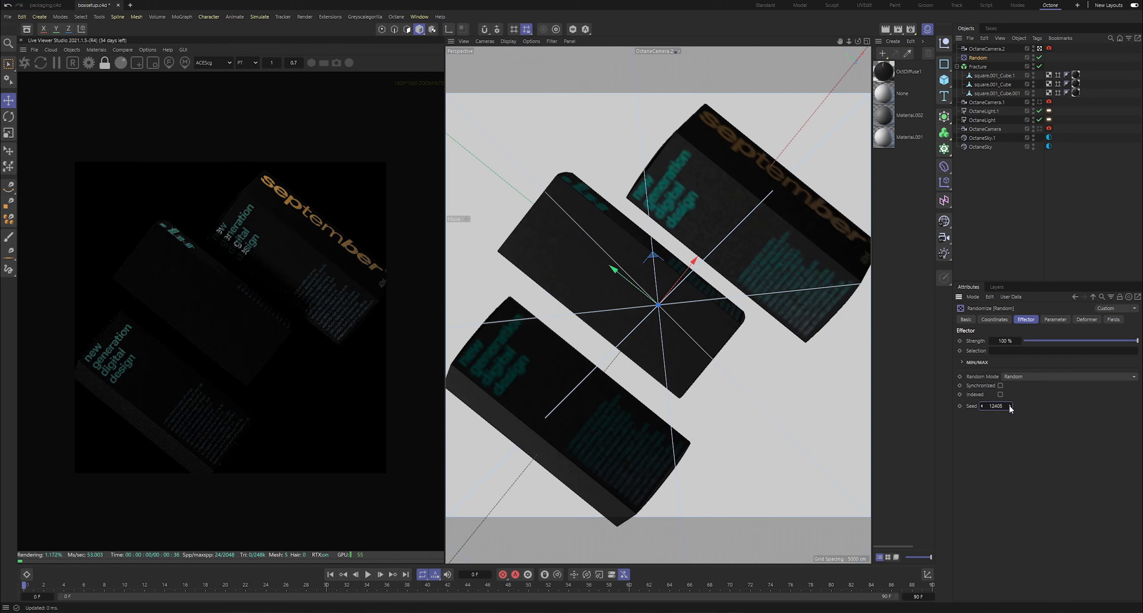
pyautogui.click(1011, 406)
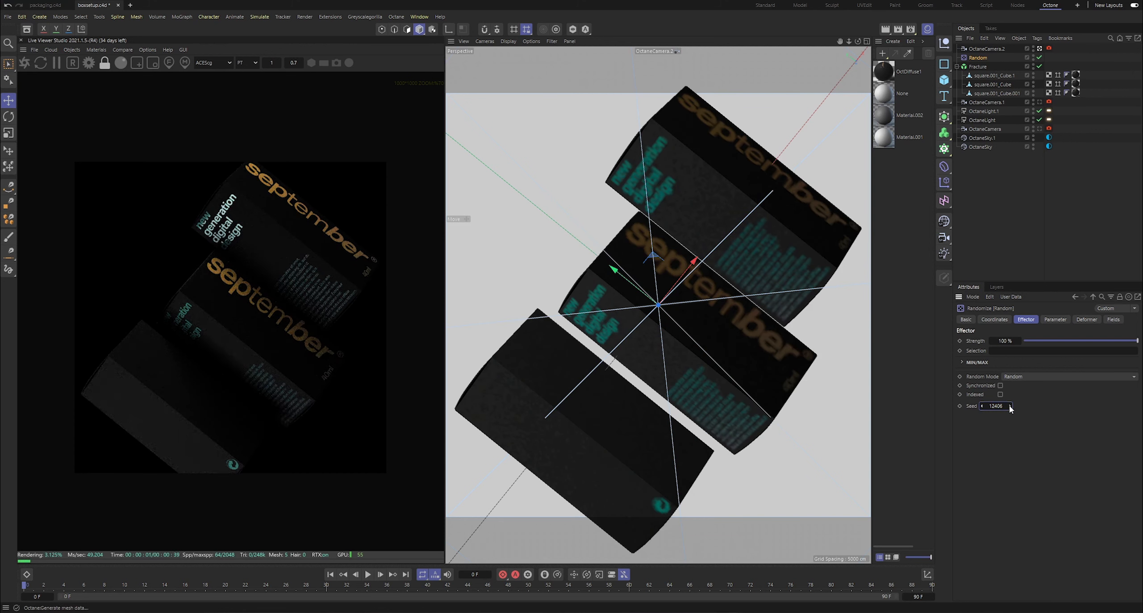
pyautogui.click(1010, 407)
pyautogui.click(1010, 407)
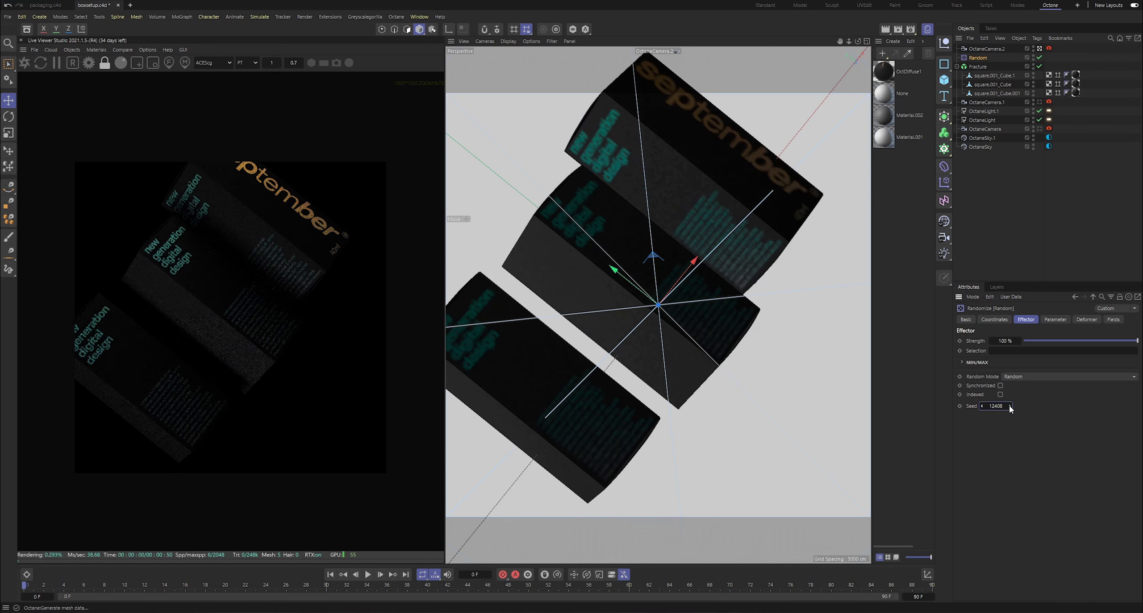
pyautogui.click(1010, 407)
pyautogui.click(1009, 406)
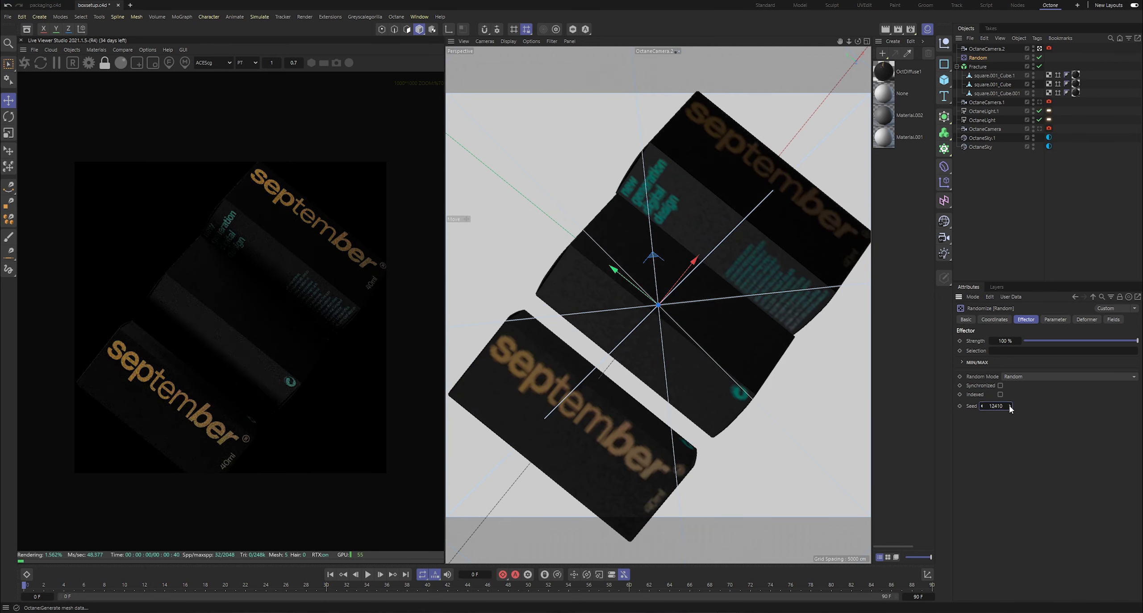
pyautogui.click(1009, 406)
pyautogui.click(1009, 406)
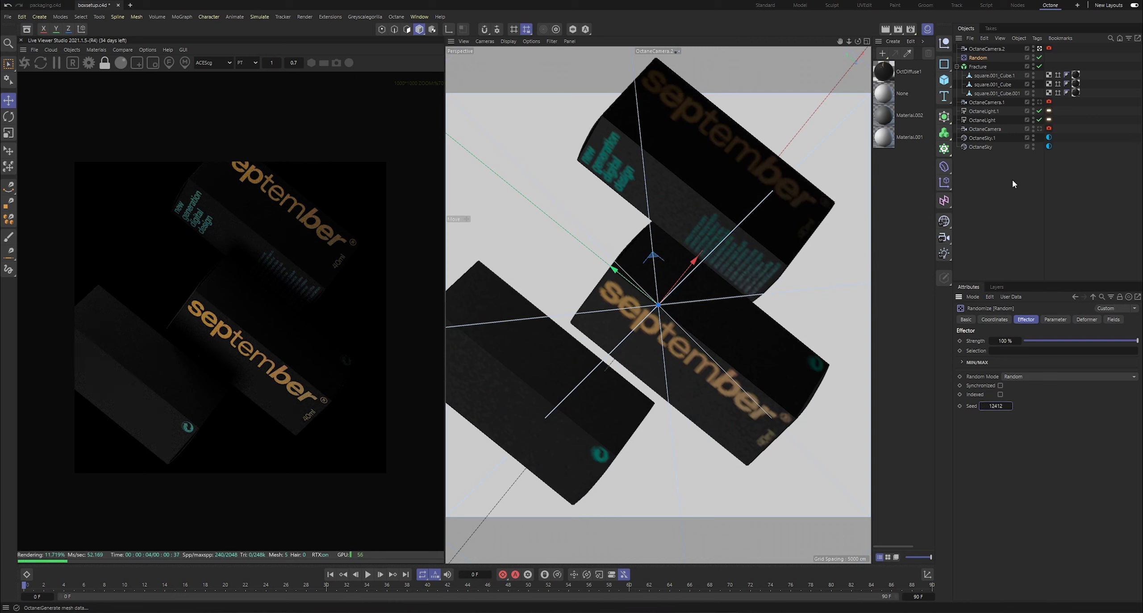
pyautogui.click(1023, 195)
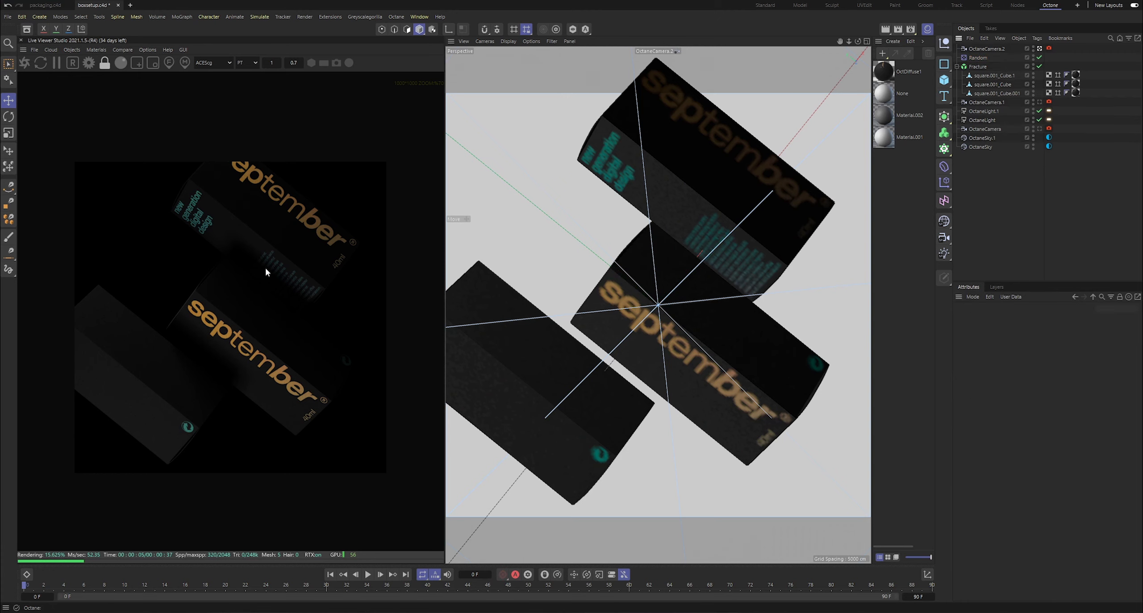
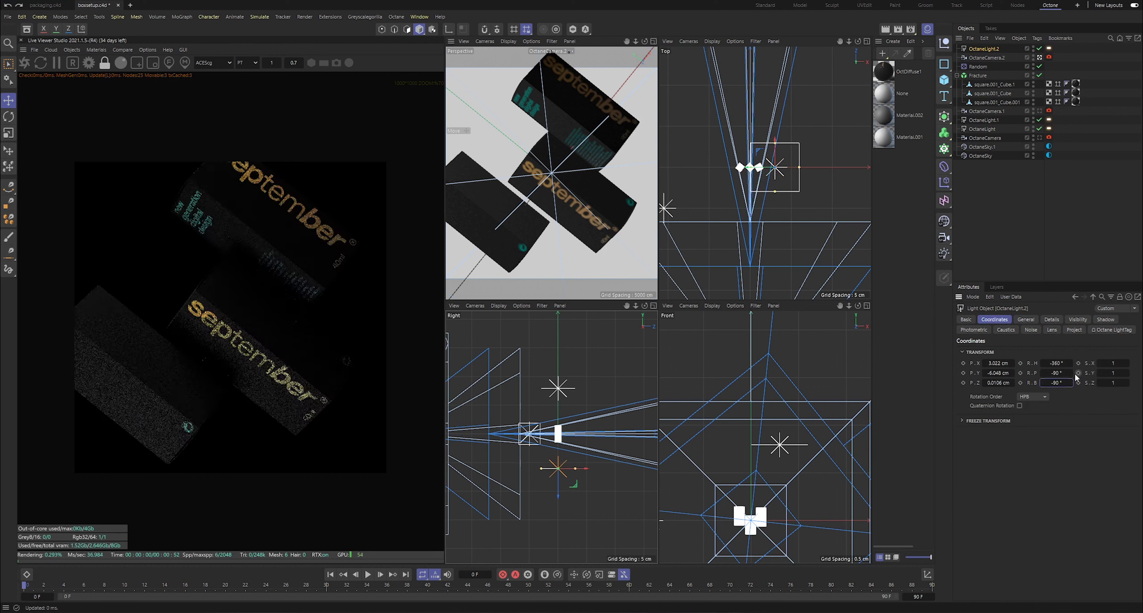
# - Try OctaneLight.2 with an R.P rotation of 90° and a P.Z of about 7 cm, and delete the light
pyautogui.click(1059, 374)
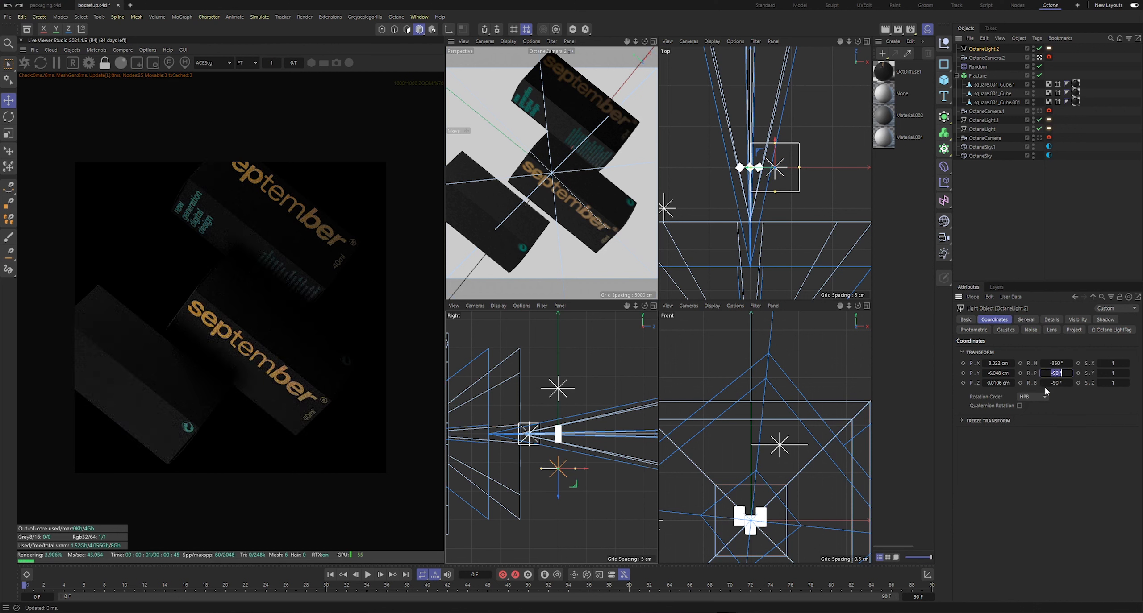
pyautogui.write('90')
pyautogui.press('Return')
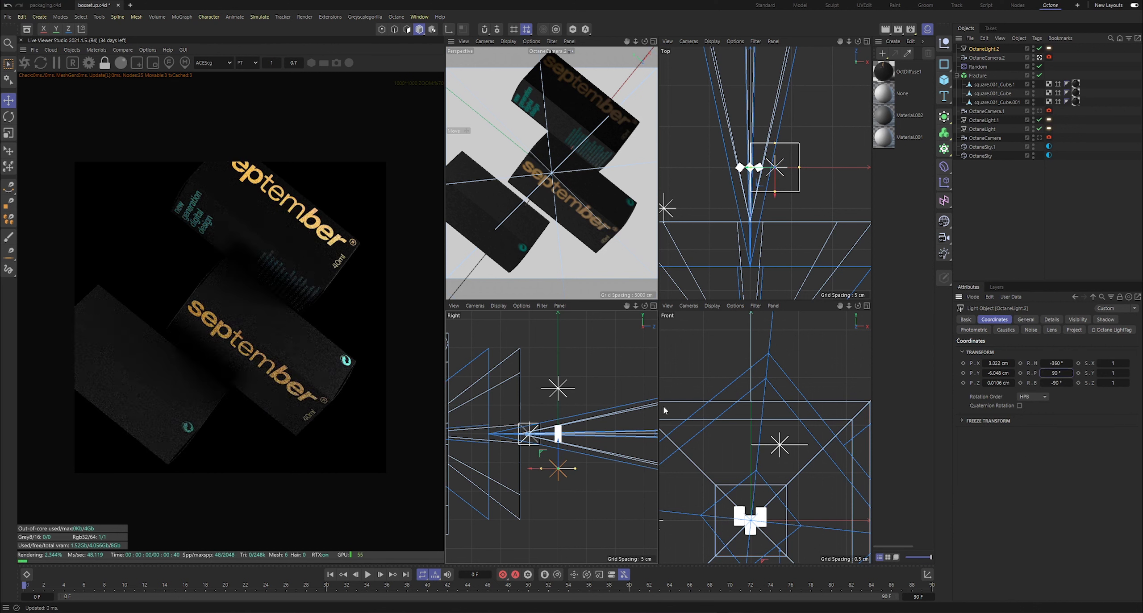
pyautogui.moveTo(564, 470)
pyautogui.mouseDown()
pyautogui.moveTo(484, 457)
pyautogui.moveTo(572, 469)
pyautogui.mouseUp()
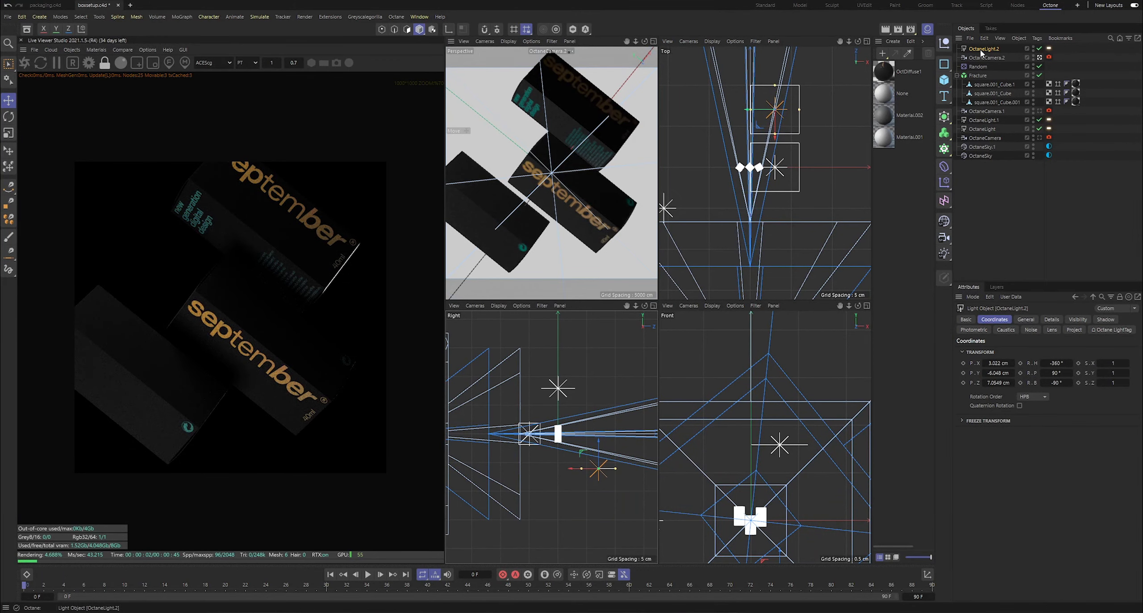
pyautogui.press('Delete')
pyautogui.press('F1')
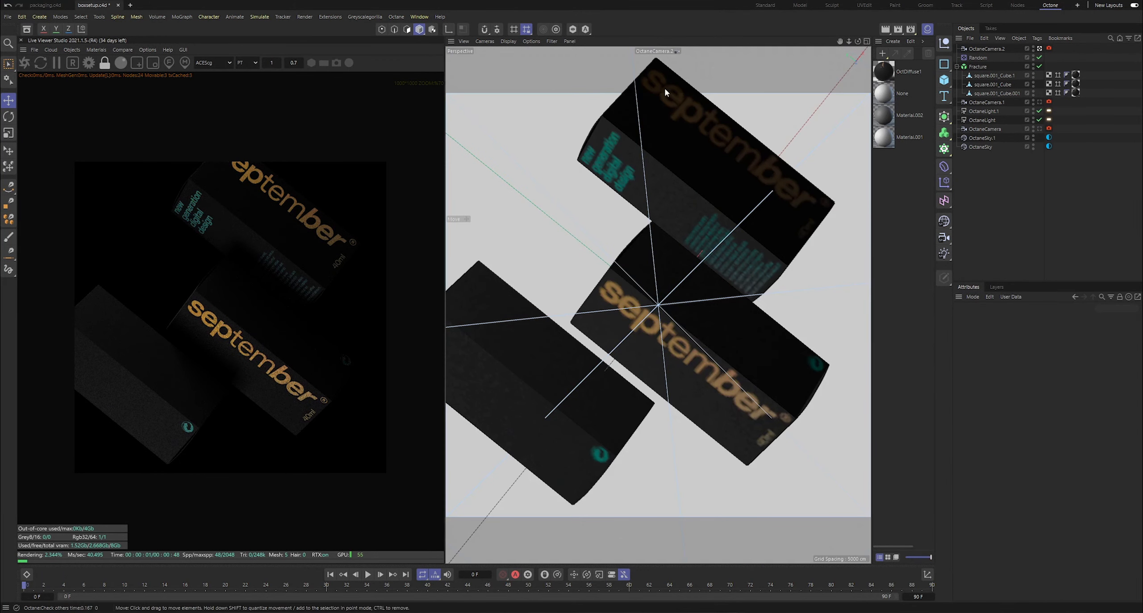
# - Raise OctaneCamera.2's focal length through 130 and 140 to 150, and pan the camera view to reframe the boxes
pyautogui.click(980, 48)
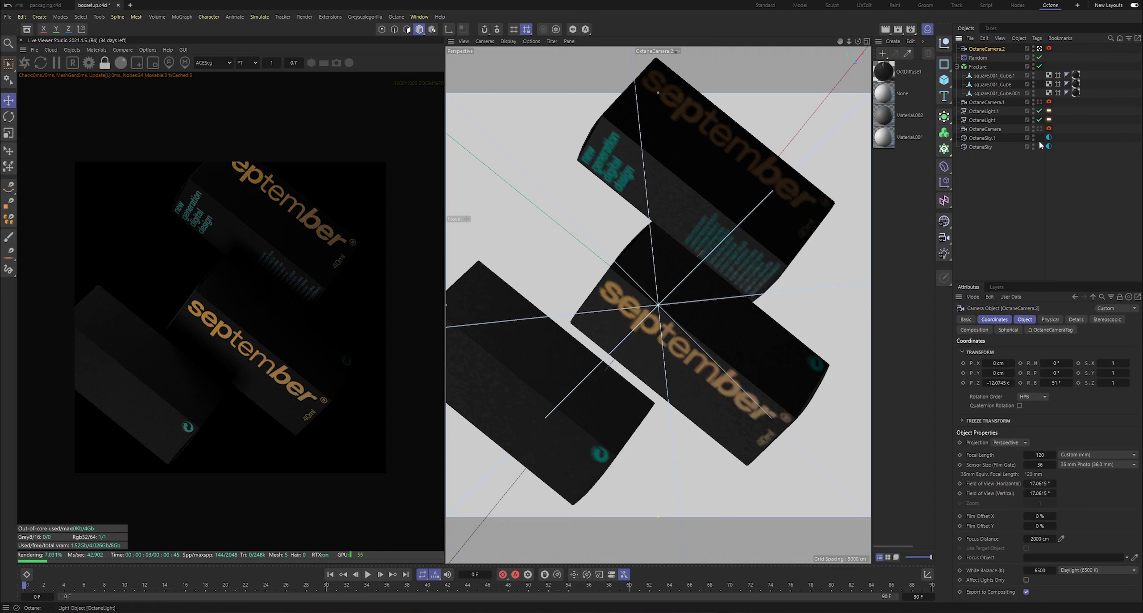
pyautogui.click(1024, 319)
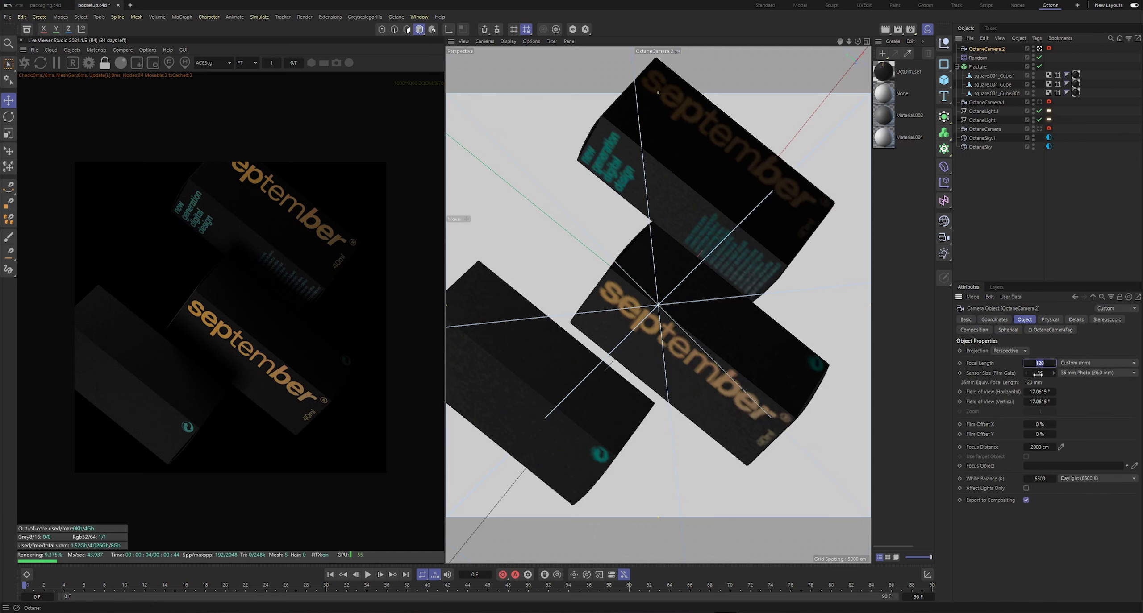
pyautogui.write('130')
pyautogui.press('Return')
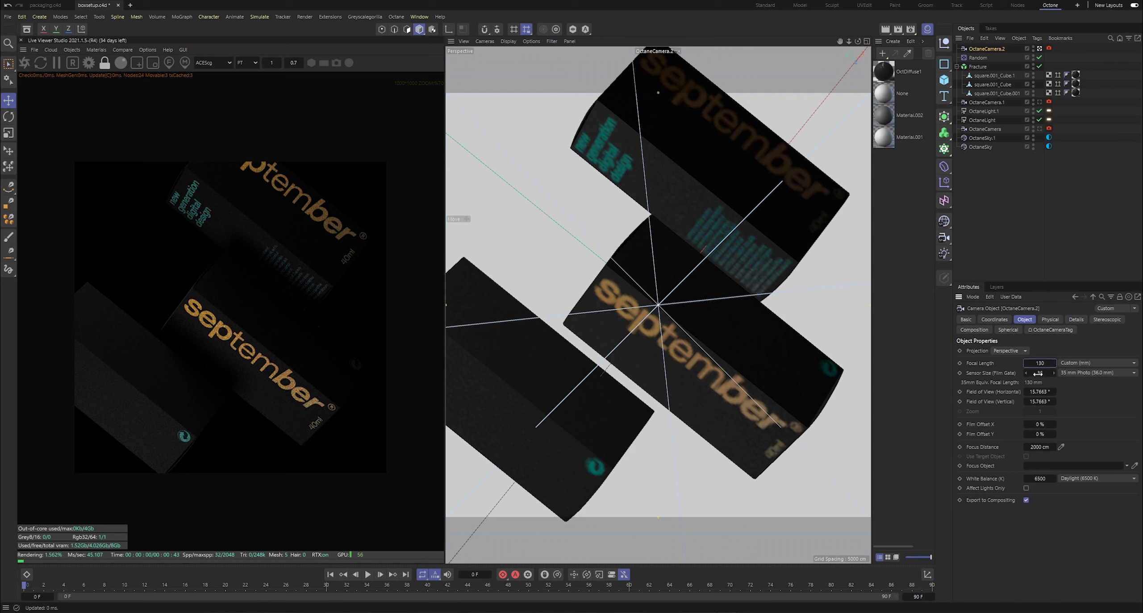
pyautogui.write('140')
pyautogui.press('Return')
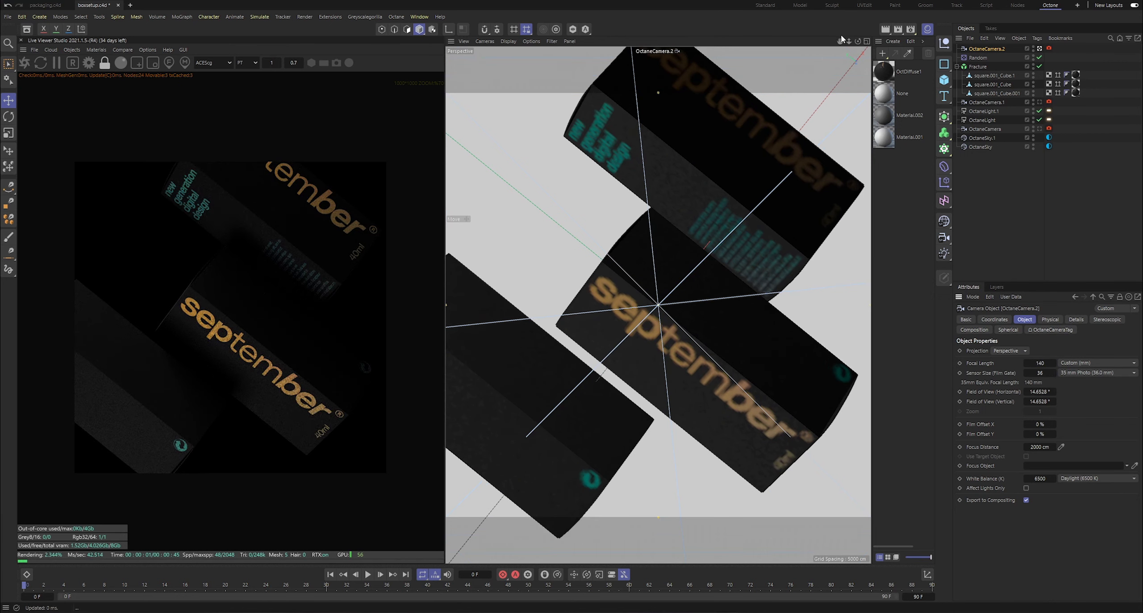
pyautogui.moveTo(840, 41); pyautogui.dragTo(869, 66)
pyautogui.moveTo(658, 305); pyautogui.dragTo(705, 329)
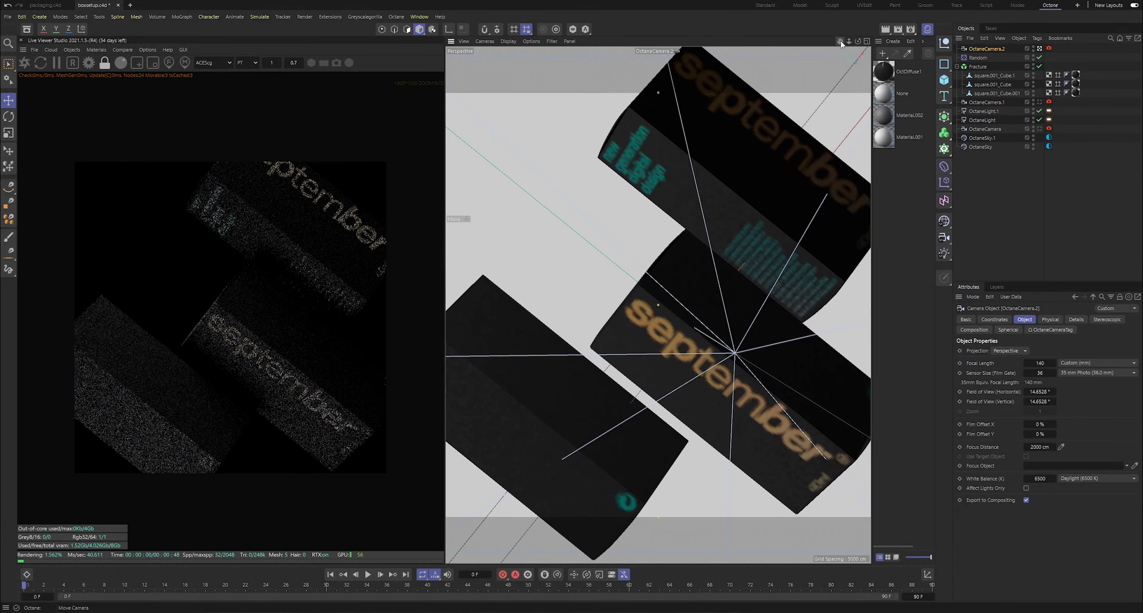
pyautogui.click(1040, 363)
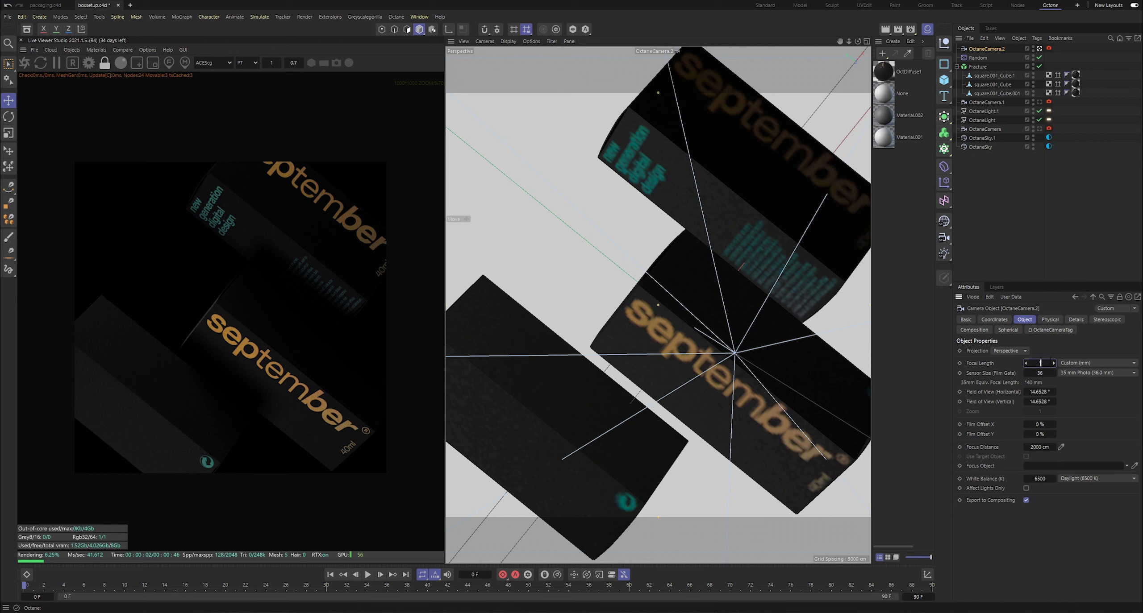
pyautogui.write('150')
pyautogui.press('Return')
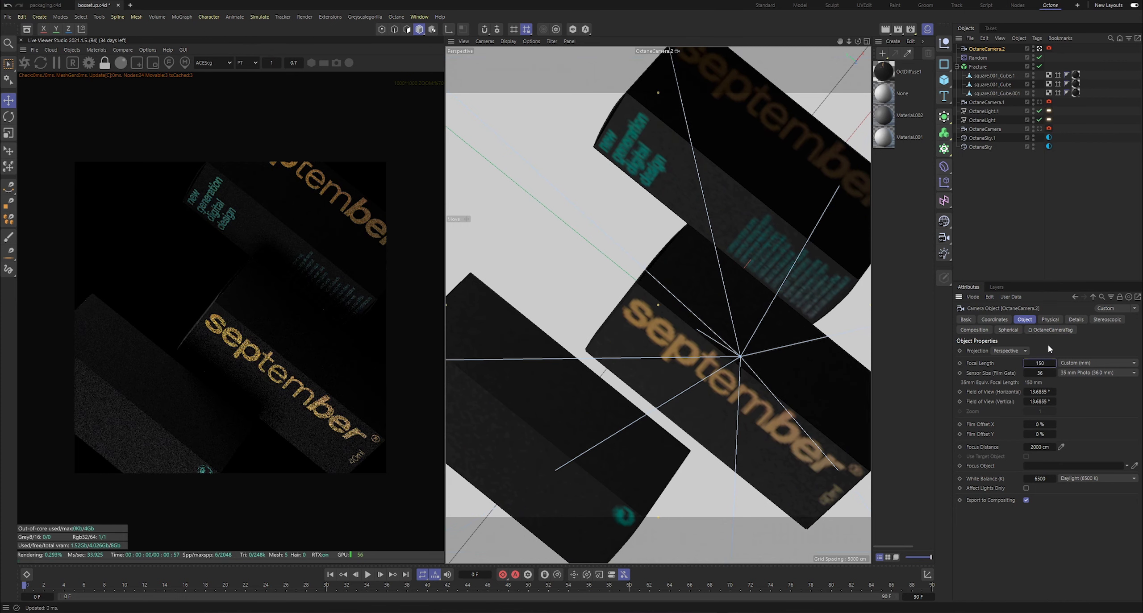
pyautogui.click(1023, 216)
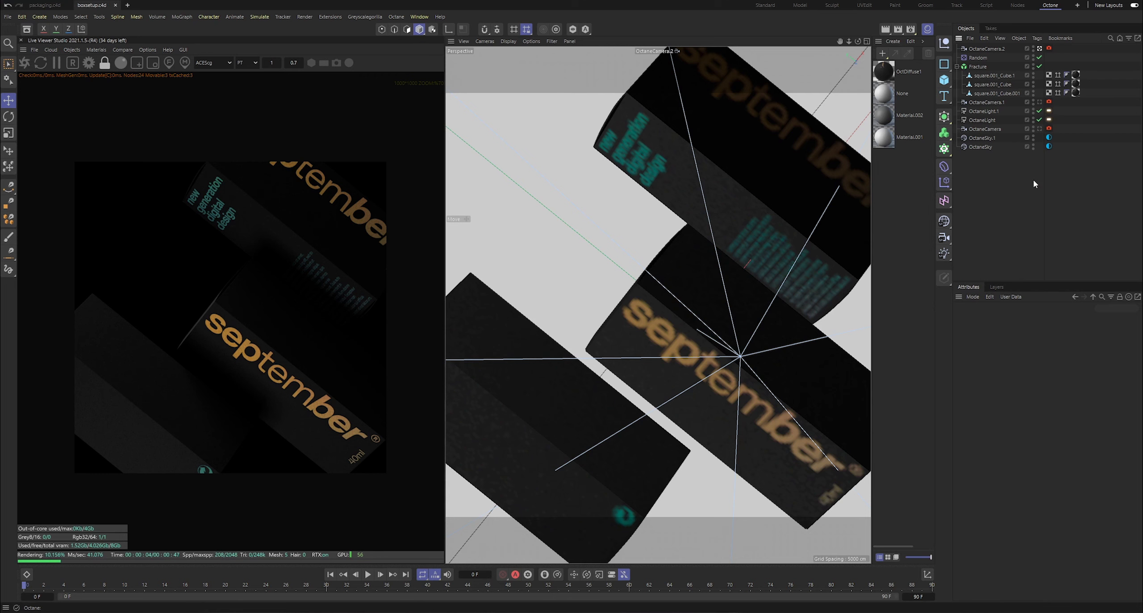
# - In the top view of the four-view layout, move square.001_Cube about 2.8 cm toward the camera
pyautogui.middleClick(721, 107)
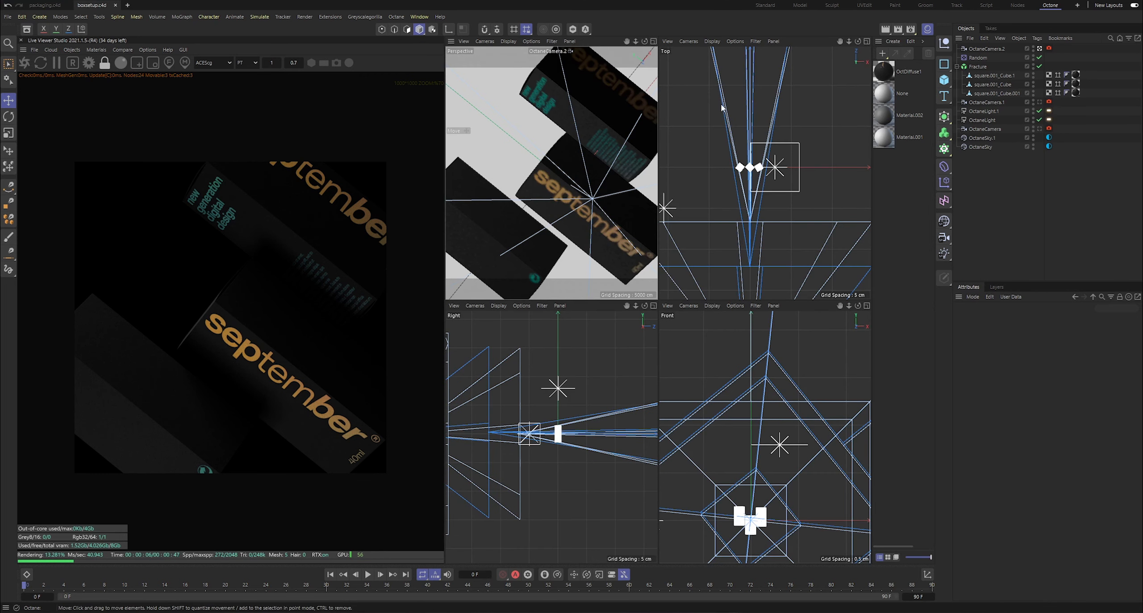
pyautogui.middleClick(578, 169)
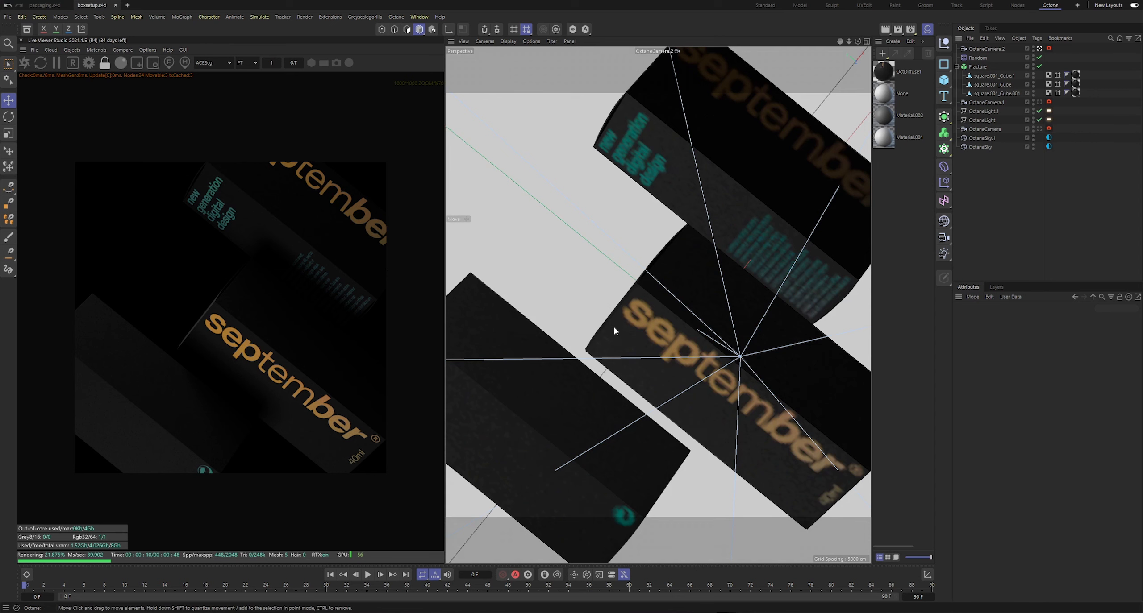
pyautogui.click(866, 41)
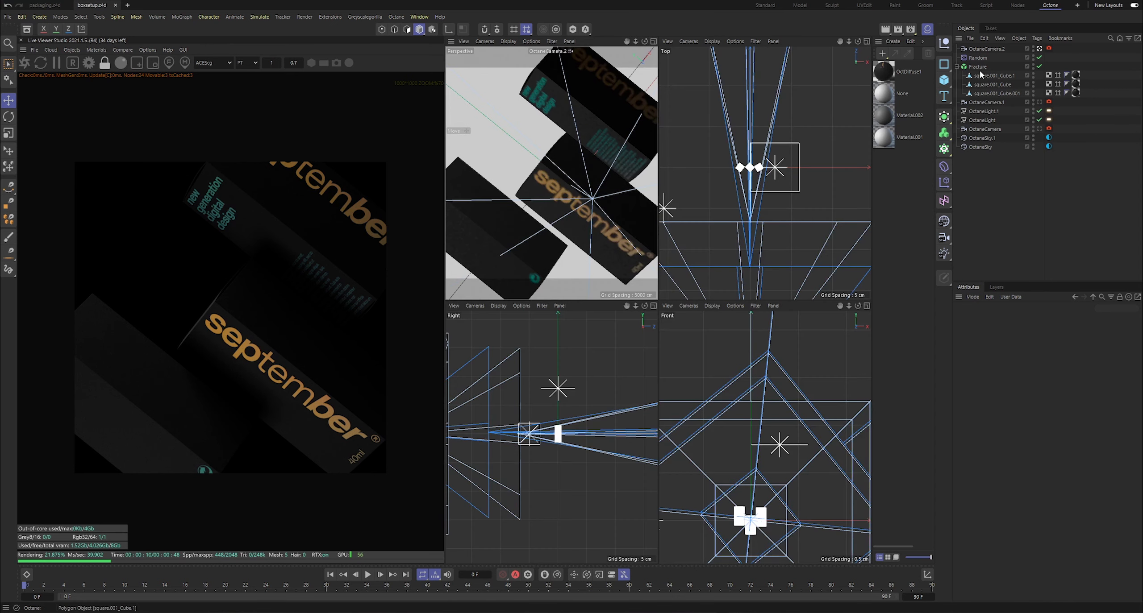
pyautogui.click(977, 66)
pyautogui.scroll(4, 759, 175)
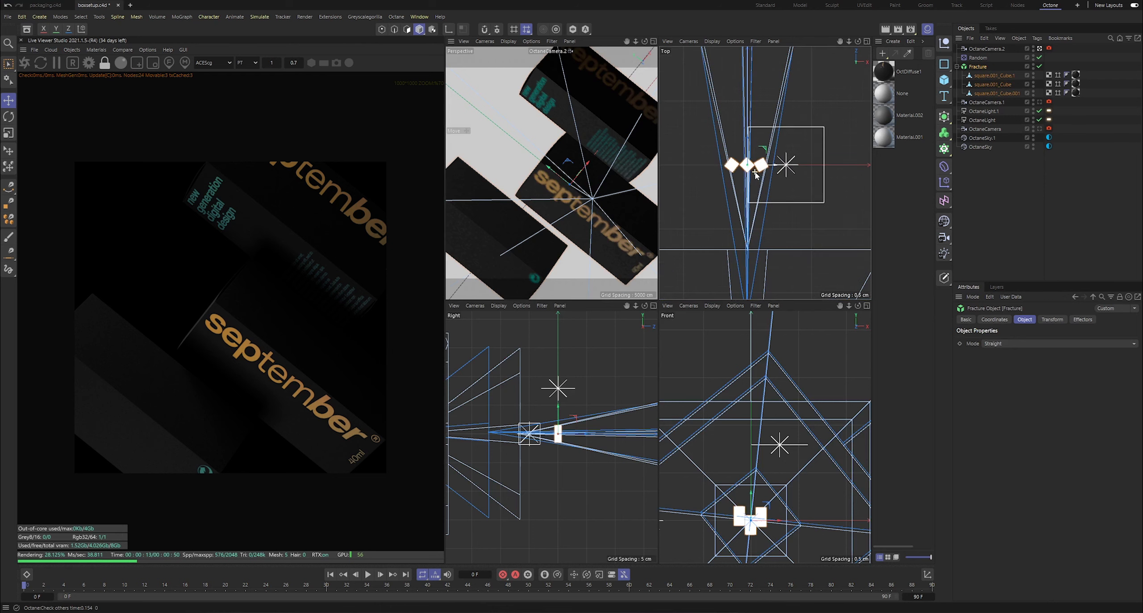
pyautogui.scroll(-4, 751, 190)
pyautogui.scroll(-1, 728, 313)
pyautogui.scroll(-4, 747, 261)
pyautogui.scroll(10, 769, 113)
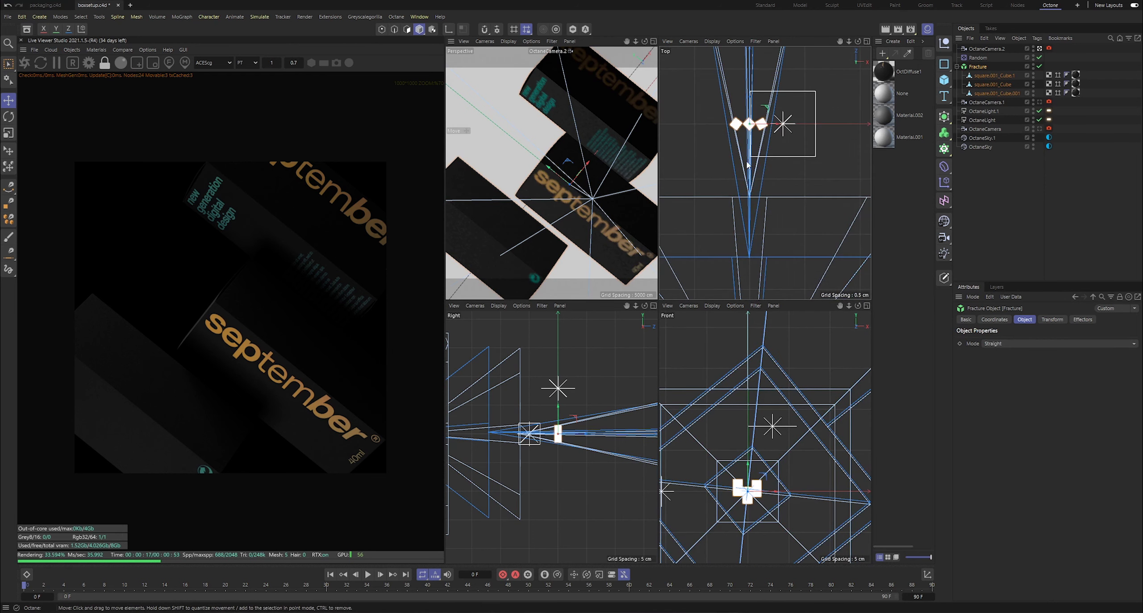
pyautogui.click(990, 75)
pyautogui.moveTo(802, 135)
pyautogui.mouseDown()
pyautogui.moveTo(802, 171)
pyautogui.moveTo(804, 126)
pyautogui.moveTo(805, 219)
pyautogui.moveTo(804, 130)
pyautogui.mouseUp()
pyautogui.click(992, 84)
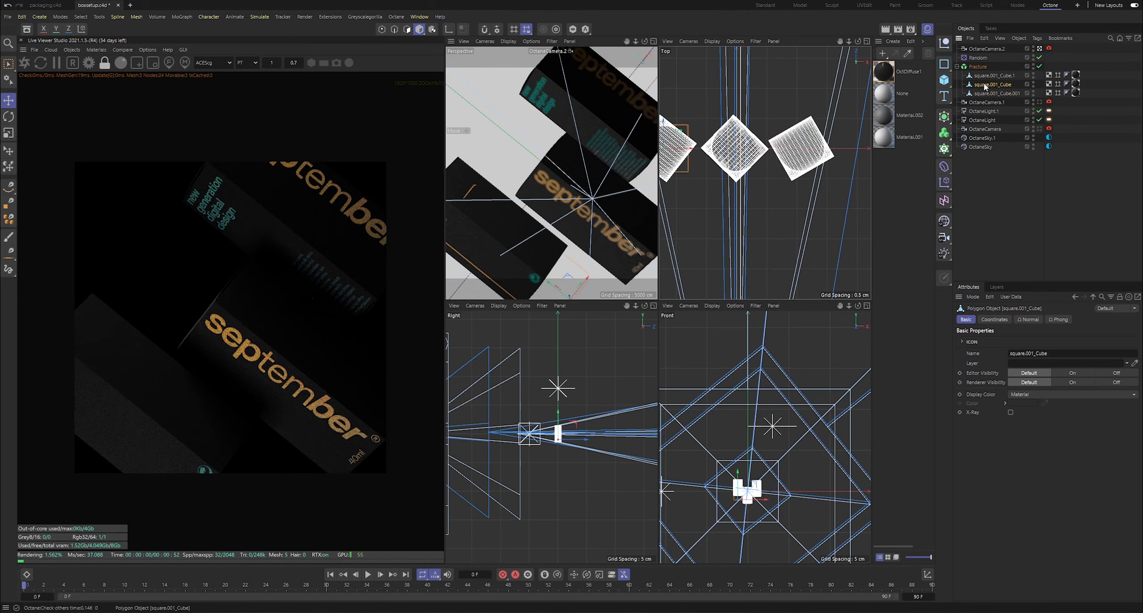
pyautogui.moveTo(734, 147); pyautogui.dragTo(736, 290)
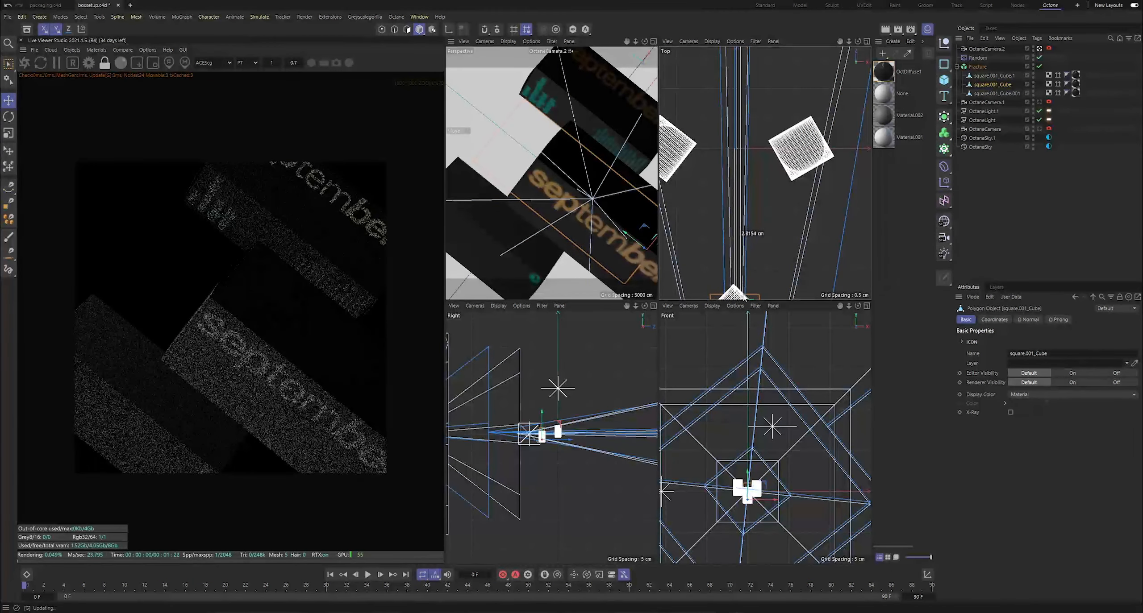
# - Try moving square.001_Cube.1 slightly toward the camera in the top view, and move it back
pyautogui.scroll(-2, 726, 230)
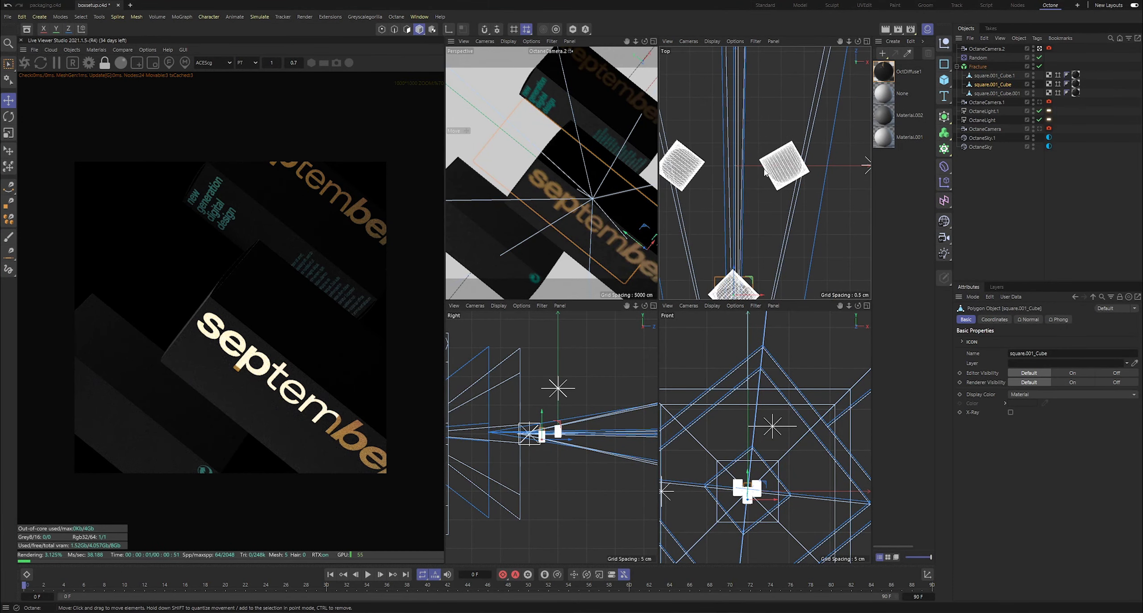
pyautogui.click(993, 78)
pyautogui.keyDown('alt'); pyautogui.moveTo(786, 141); pyautogui.dragTo(846, 128, button='middle'); pyautogui.keyUp('alt')
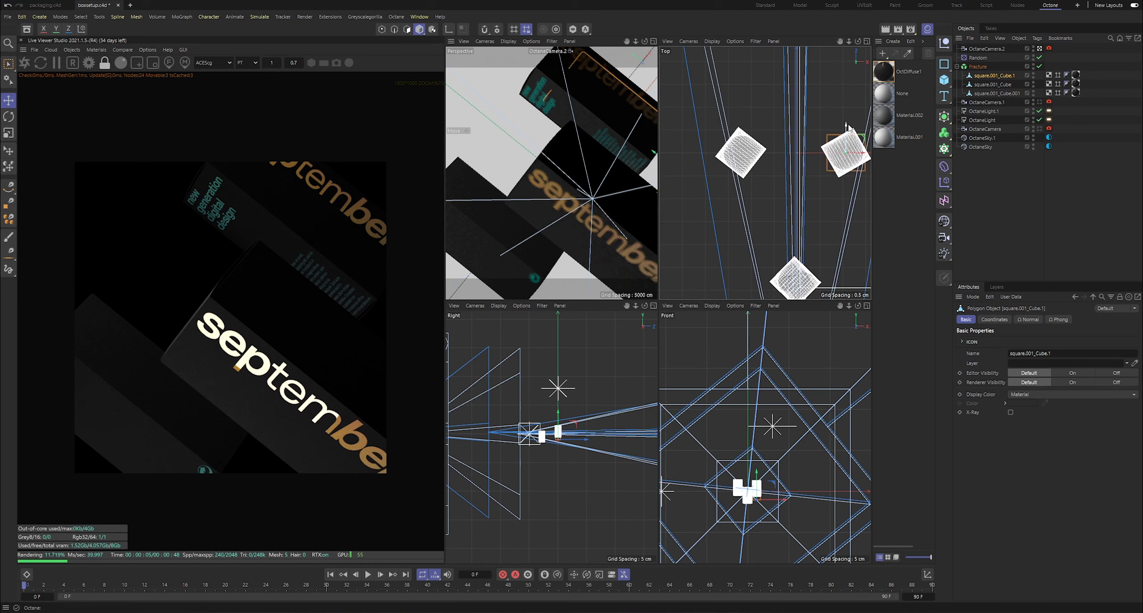
pyautogui.moveTo(846, 128)
pyautogui.mouseDown()
pyautogui.moveTo(846, 49)
pyautogui.moveTo(842, 230)
pyautogui.moveTo(853, 145)
pyautogui.mouseUp()
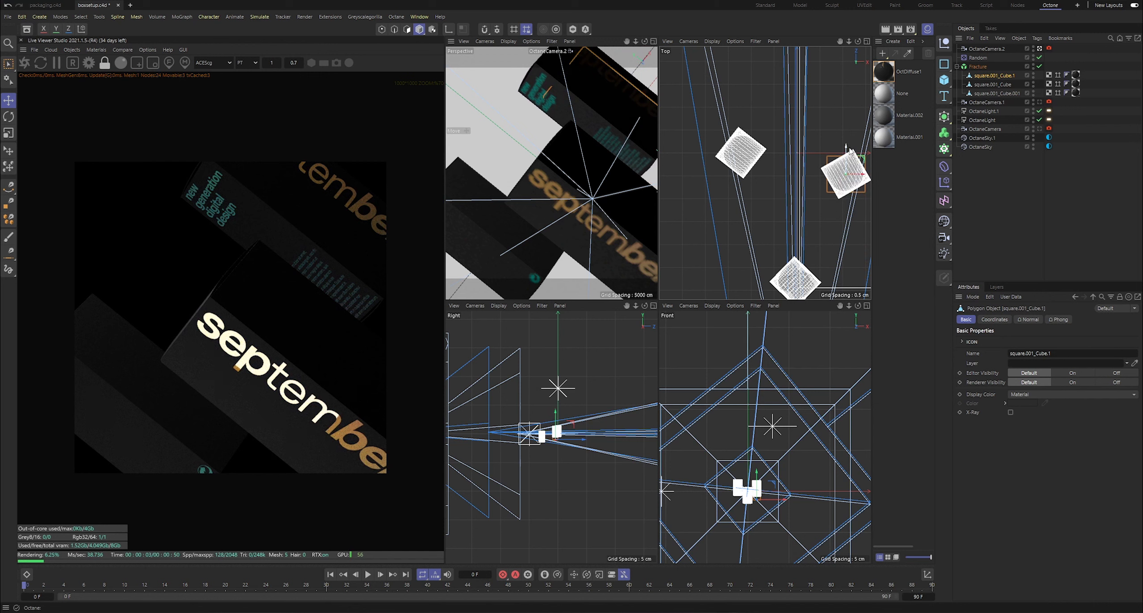
pyautogui.moveTo(850, 150); pyautogui.dragTo(849, 130)
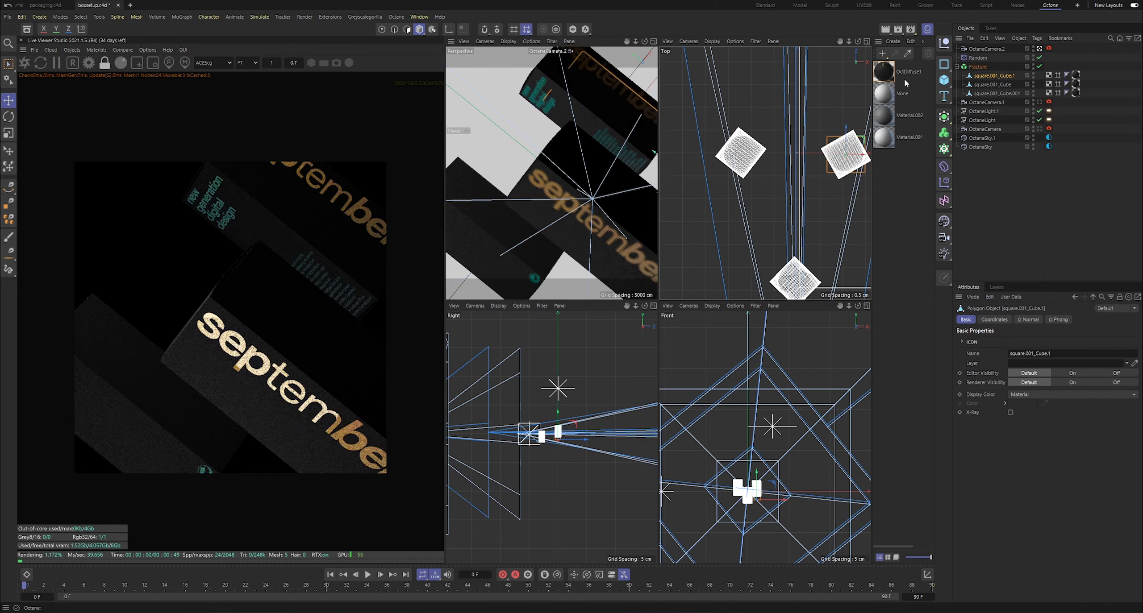
# - Move square.001_Cube.001 farther away from the camera in the top view
pyautogui.click(977, 93)
pyautogui.moveTo(740, 153); pyautogui.dragTo(740, 40)
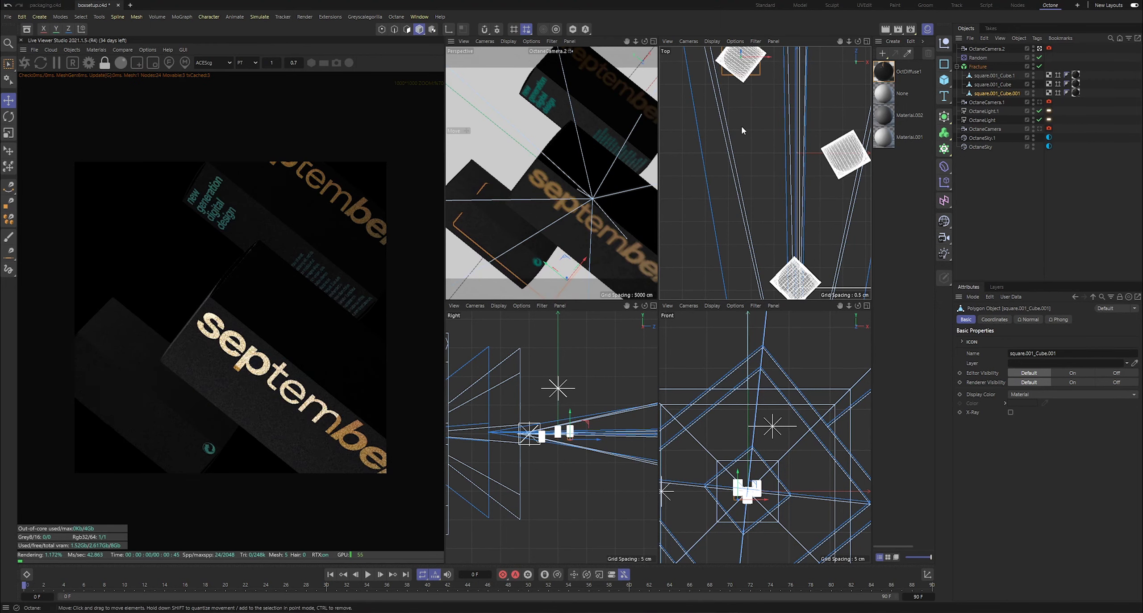
# - Try lowering square.001_Cube in the front view, deselect it, and save the scene
pyautogui.click(983, 85)
pyautogui.scroll(8, 749, 486)
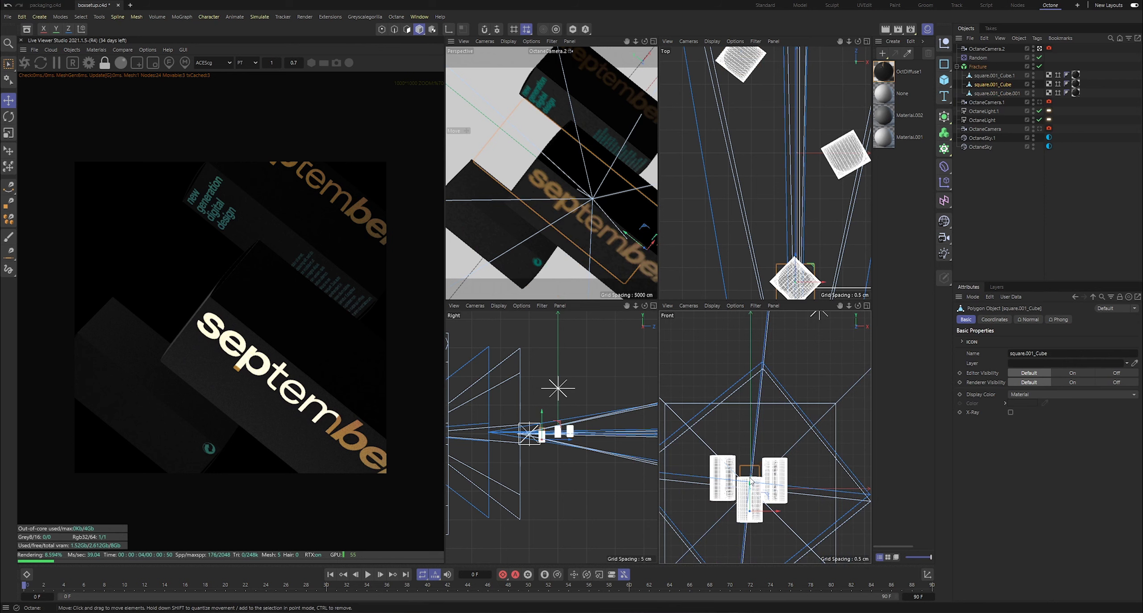
pyautogui.moveTo(751, 464); pyautogui.dragTo(751, 489)
pyautogui.click(1006, 256)
pyautogui.hotkey('ctrl', 's')
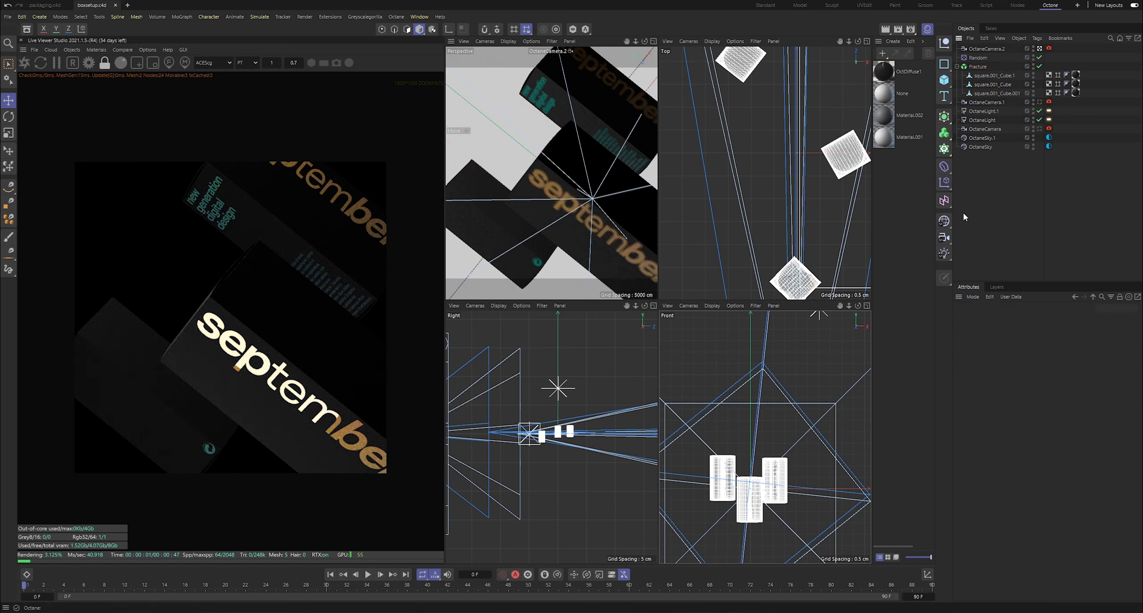
# - Enable post processing on the OctaneCamera.2 tag, with bloom power about 300 and cutoff about 0.96
pyautogui.click(1048, 48)
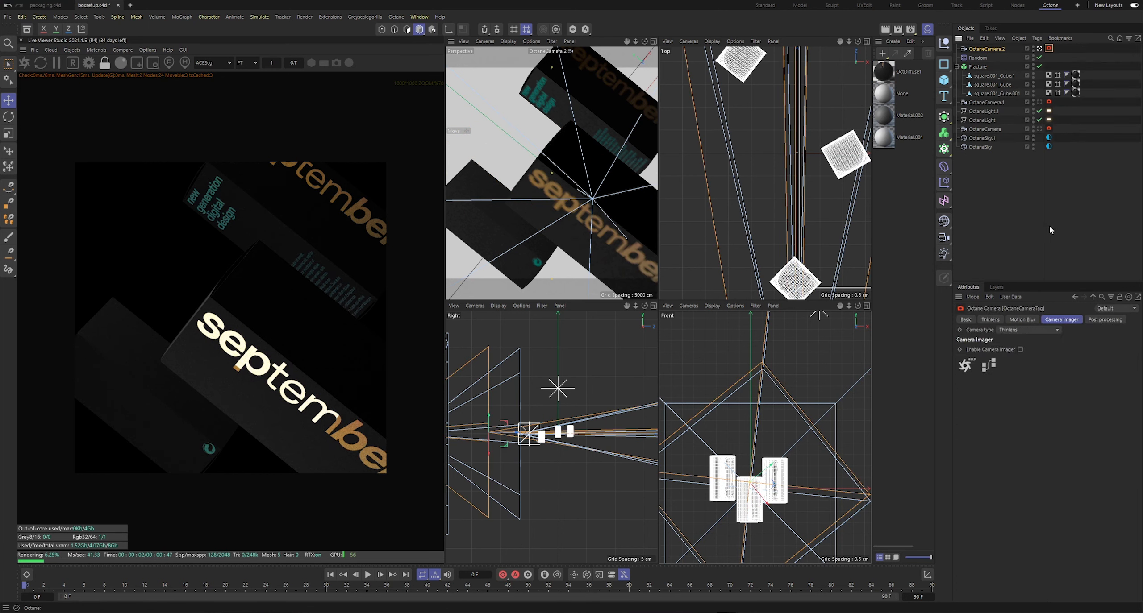
pyautogui.click(1103, 319)
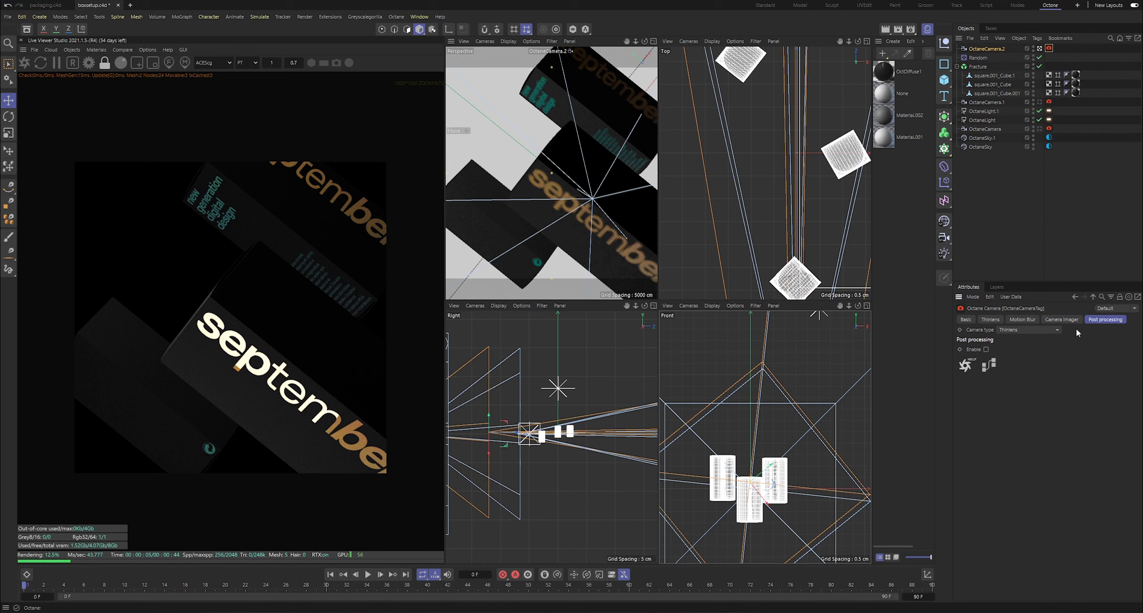
pyautogui.click(986, 350)
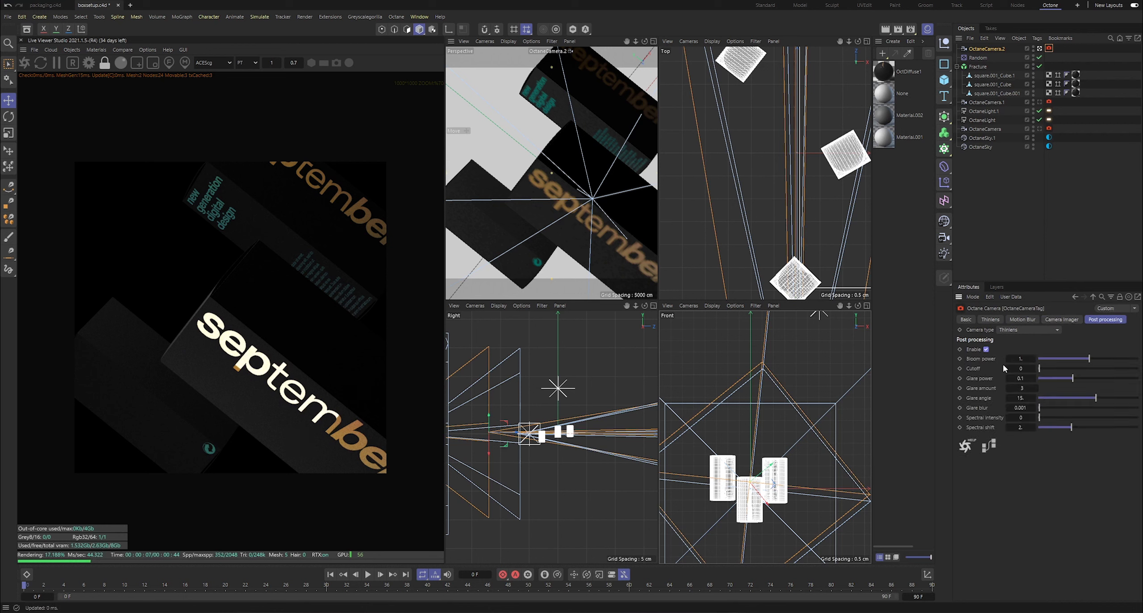
pyautogui.moveTo(1090, 361); pyautogui.dragTo(1126, 364)
pyautogui.moveTo(1042, 370)
pyautogui.mouseDown()
pyautogui.moveTo(1061, 371)
pyautogui.moveTo(1048, 370)
pyautogui.mouseUp()
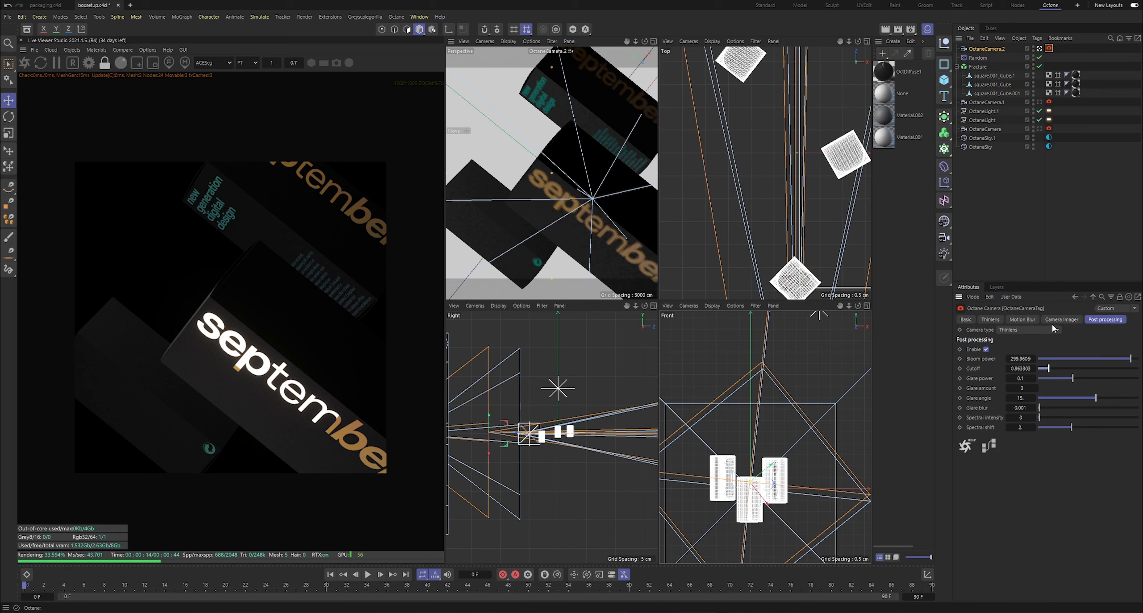
# - Turn off auto focus in OctaneCamera.2's depth-of-field settings and set the aperture to 20 cm
pyautogui.click(1033, 319)
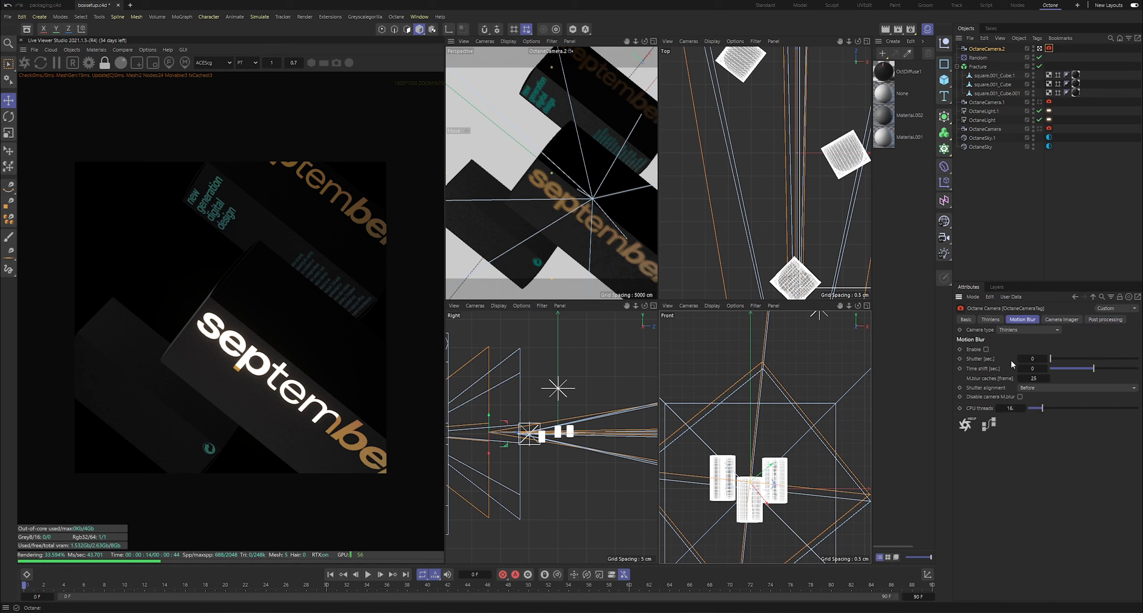
pyautogui.click(990, 319)
pyautogui.click(1023, 411)
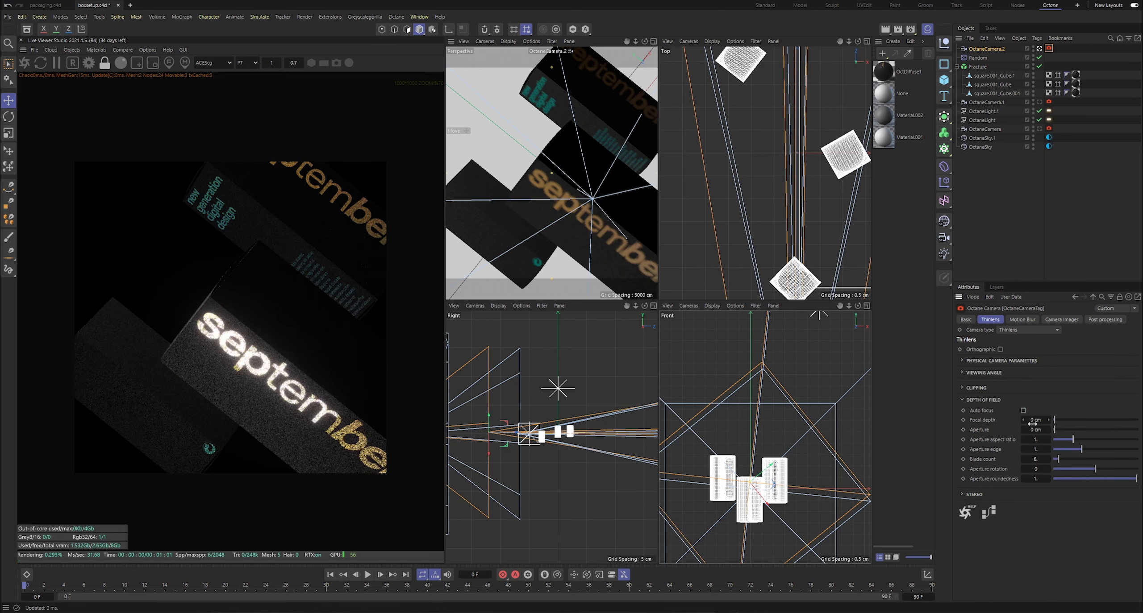
pyautogui.write('20')
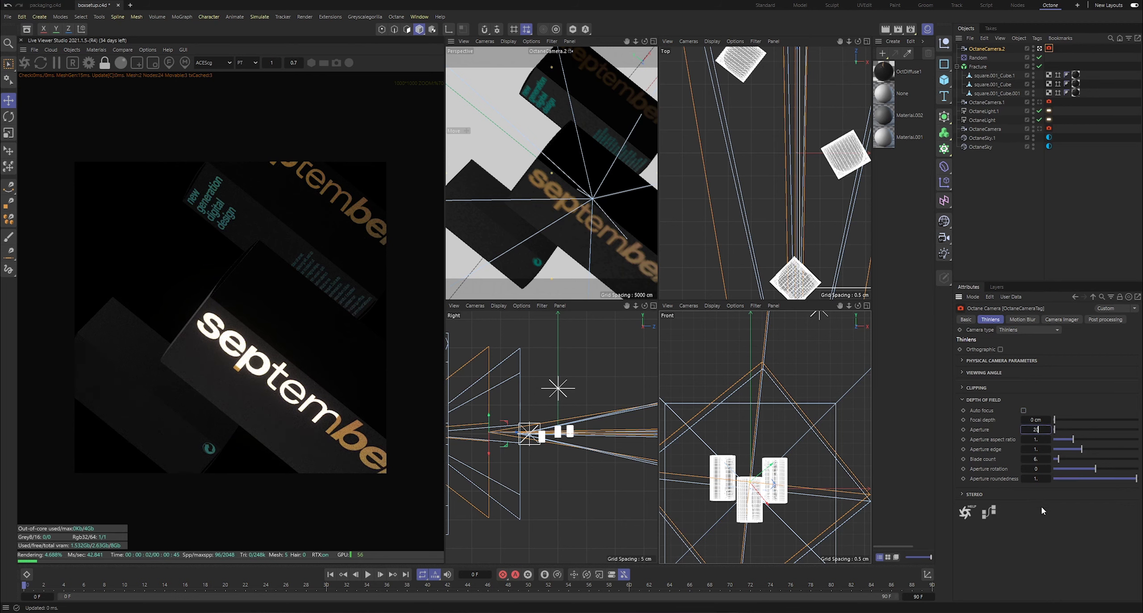
pyautogui.press('Return')
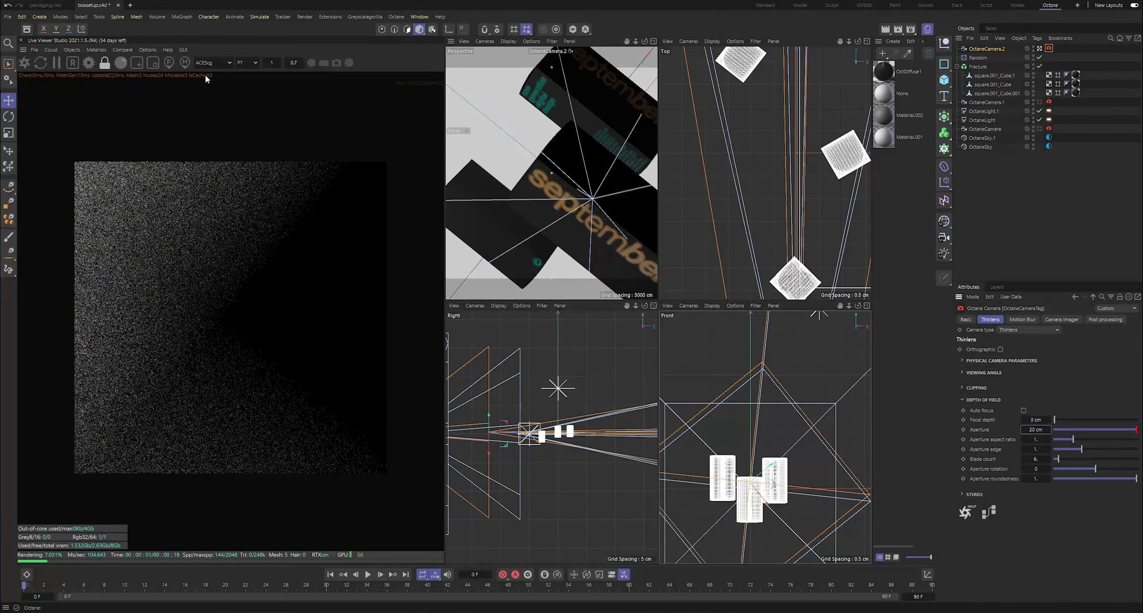
# - Pick the focus point on the front box in the live render and try a 5 cm aperture
pyautogui.click(168, 62)
pyautogui.click(257, 353)
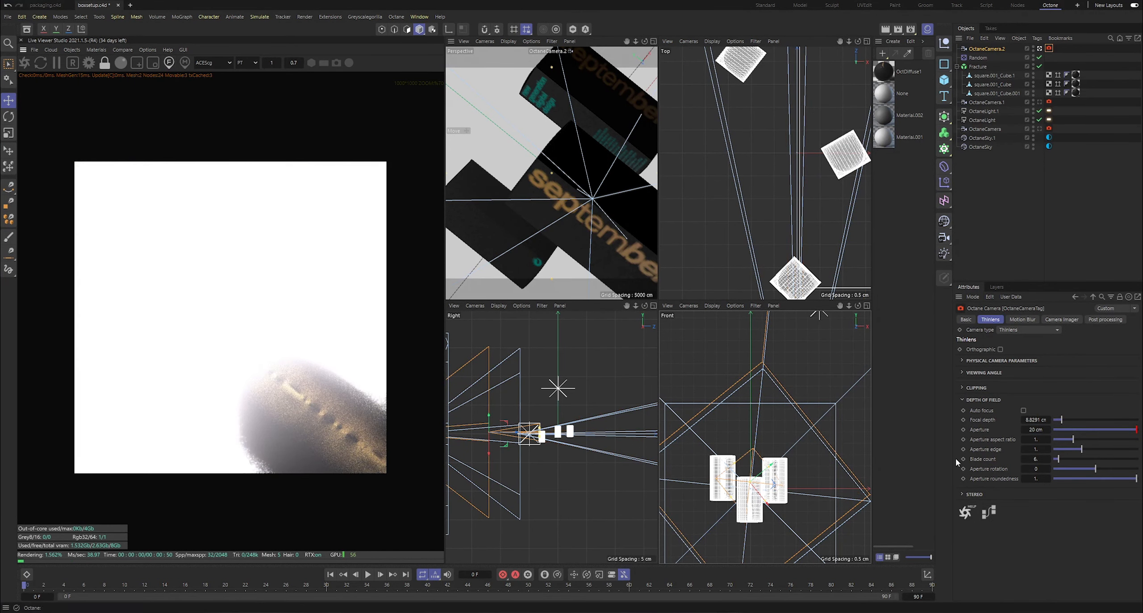
pyautogui.doubleClick(1036, 430)
pyautogui.write('5')
pyautogui.press('Return')
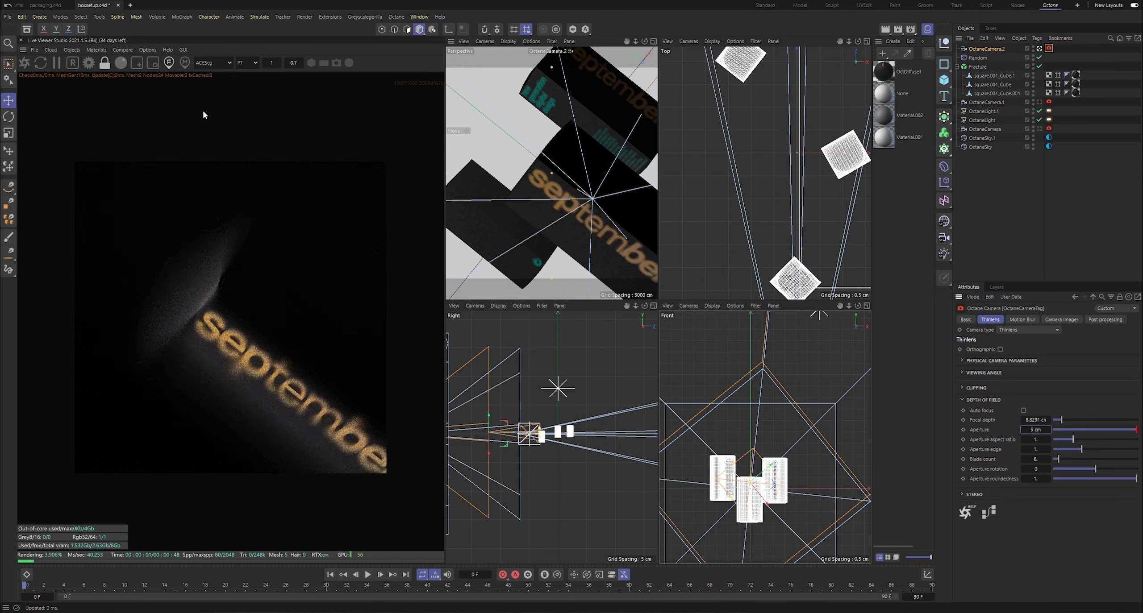
pyautogui.click(247, 311)
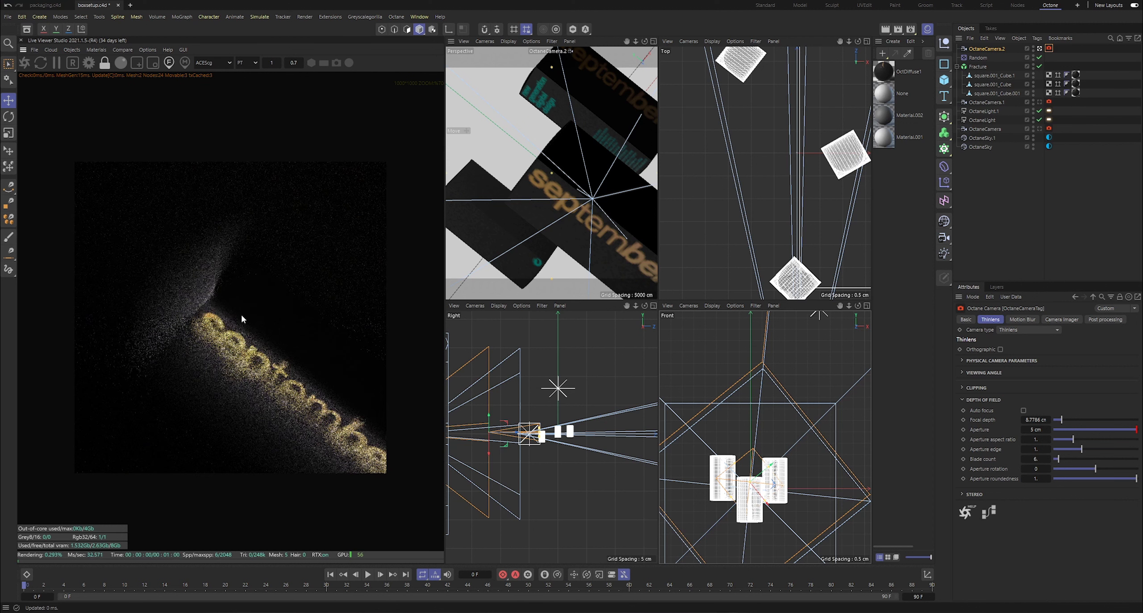
# - Try OctaneCamera.2's aperture at 1 cm, 0.1 cm and 0.2 cm to compare the background blur
pyautogui.doubleClick(1036, 430)
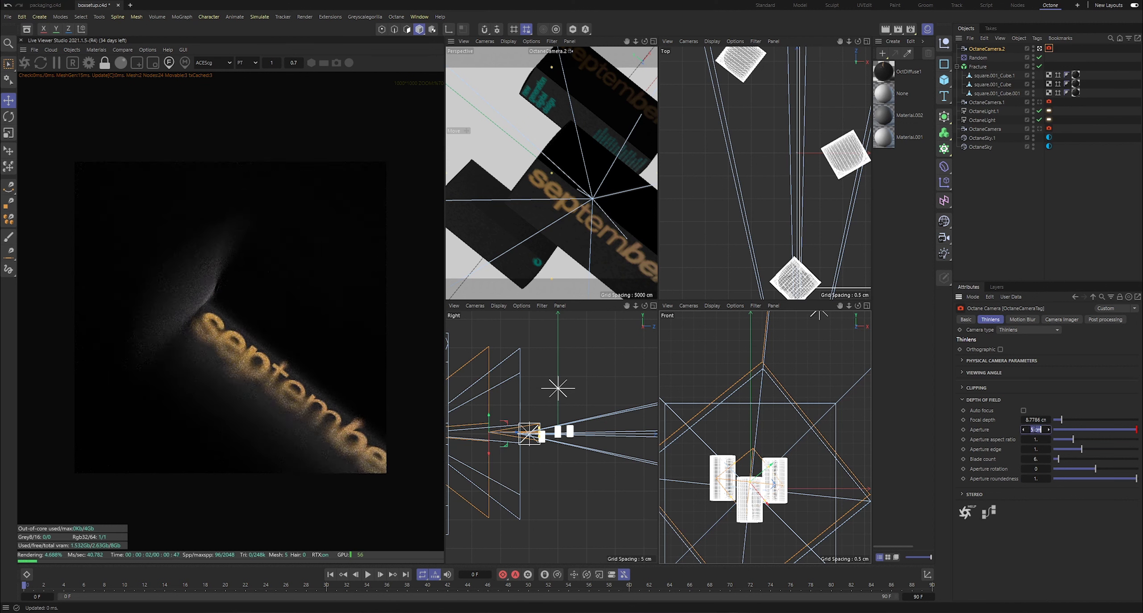
pyautogui.write('1')
pyautogui.press('Return')
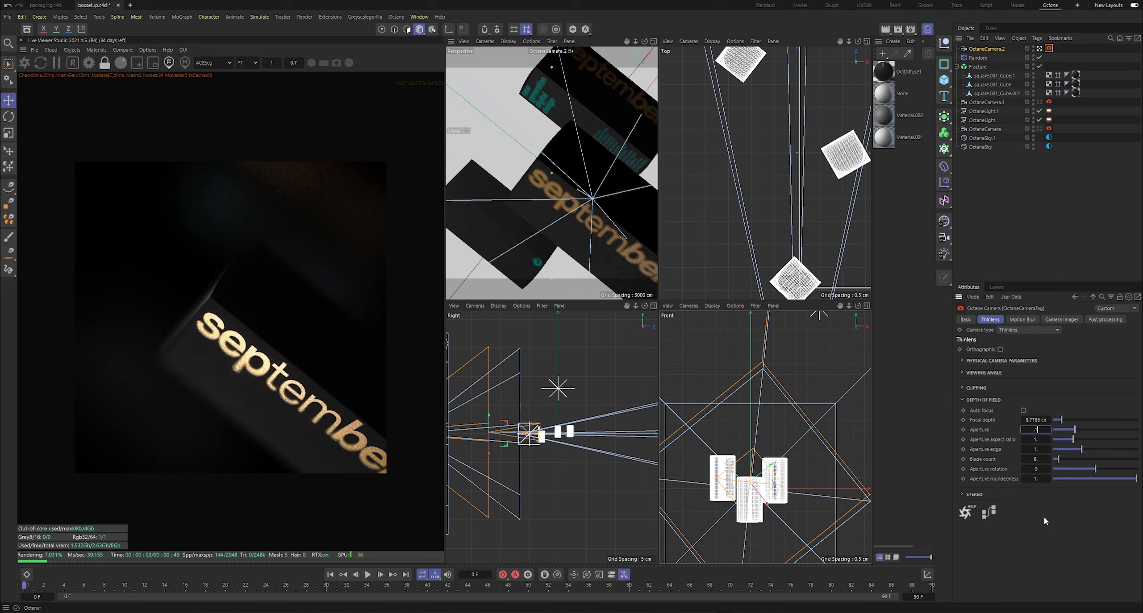
pyautogui.write('.1')
pyautogui.press('Return')
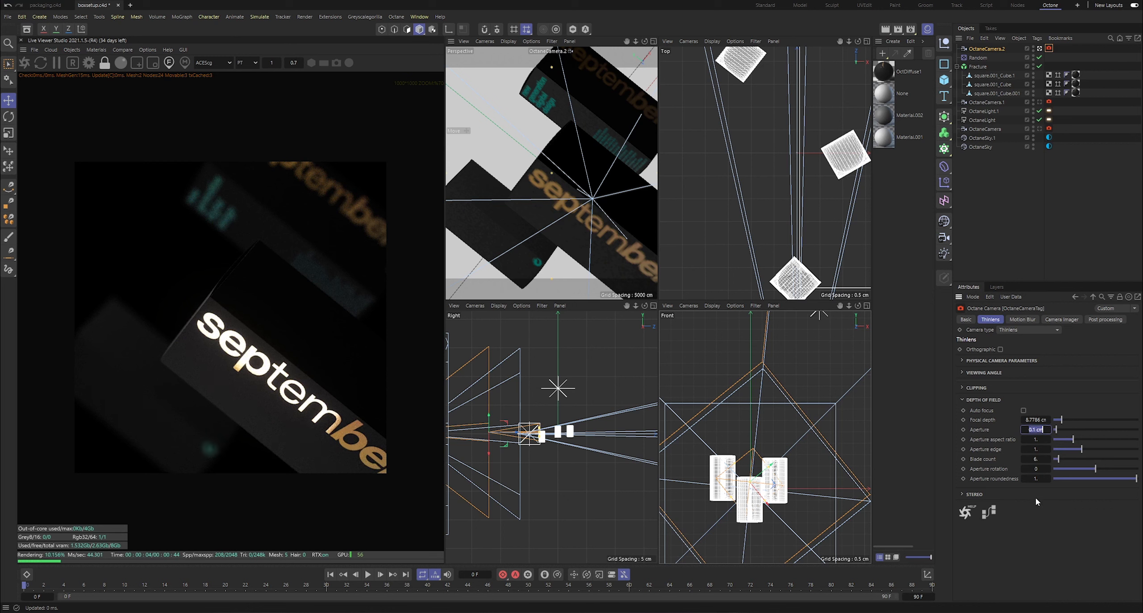
pyautogui.write('.2')
pyautogui.press('Return')
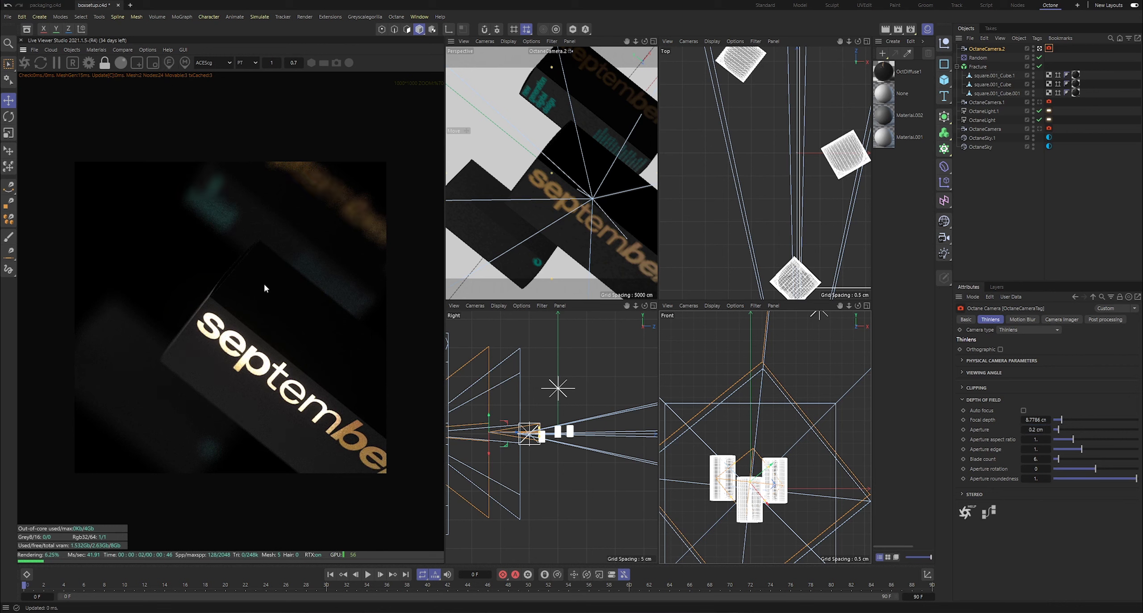
# - Try the aperture at 1 cm again, and set it back to 0 cm
pyautogui.scroll(3, 272, 308)
pyautogui.scroll(-4, 277, 317)
pyautogui.scroll(2, 261, 326)
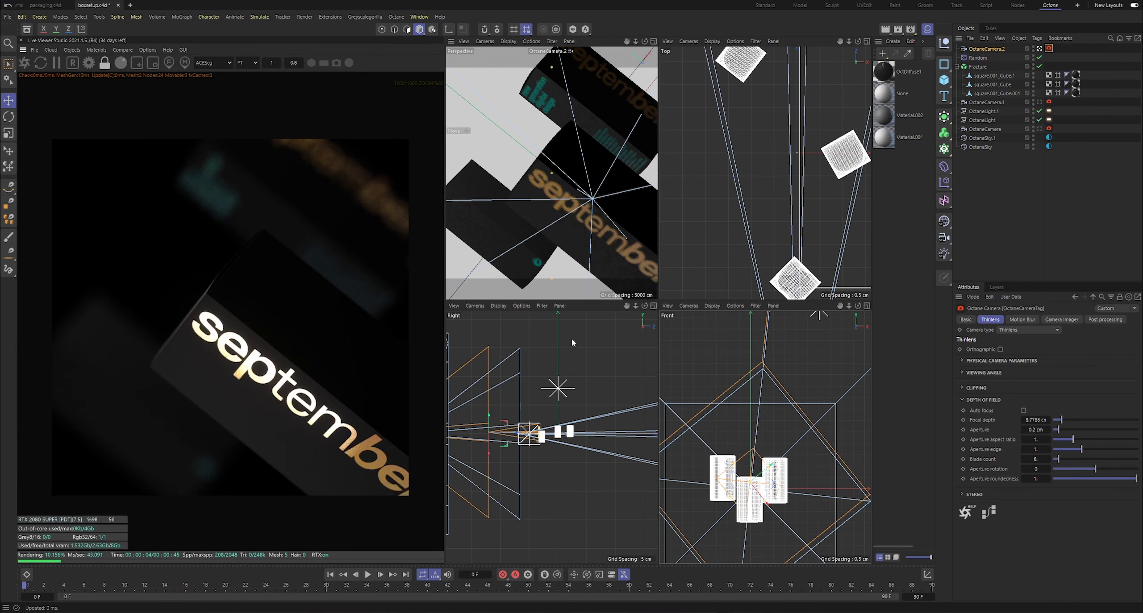
pyautogui.click(1036, 430)
pyautogui.write('1')
pyautogui.press('Return')
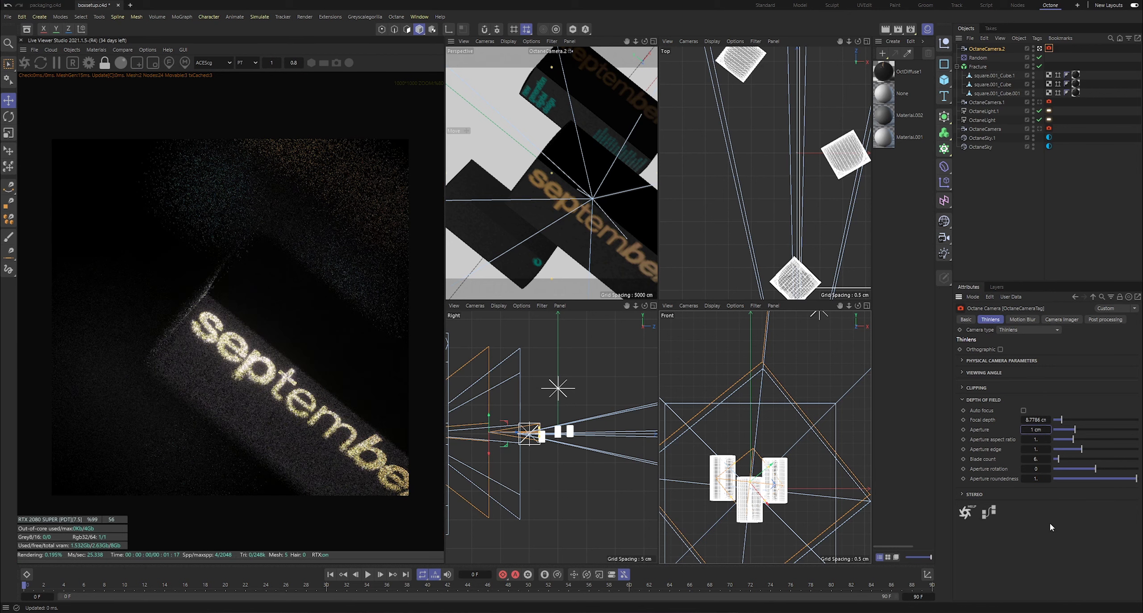
pyautogui.write('0')
pyautogui.press('Return')
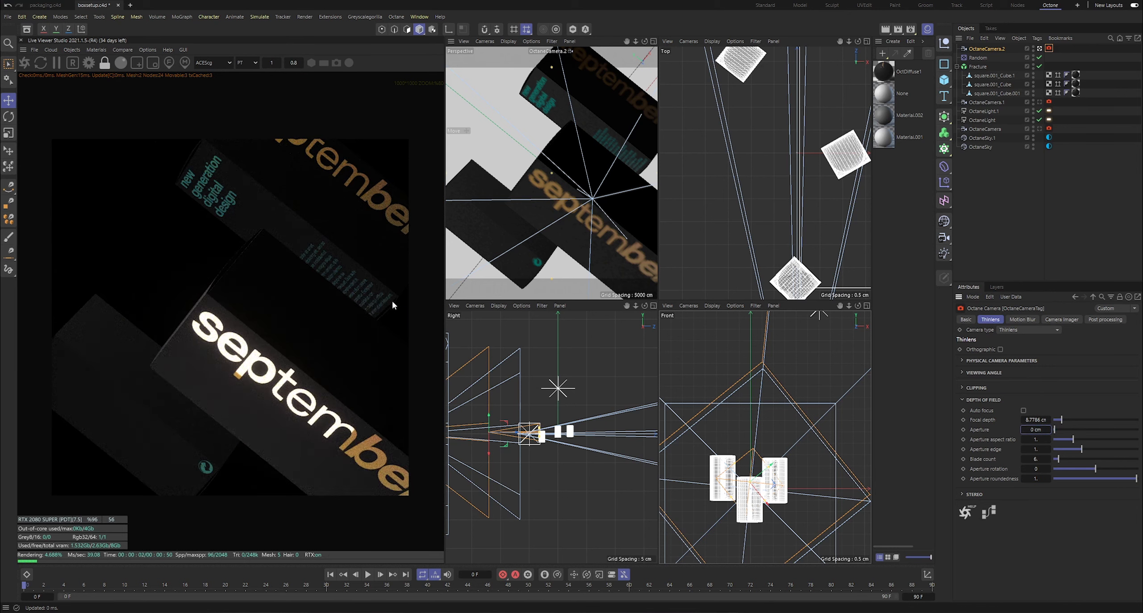
pyautogui.scroll(-2, 327, 307)
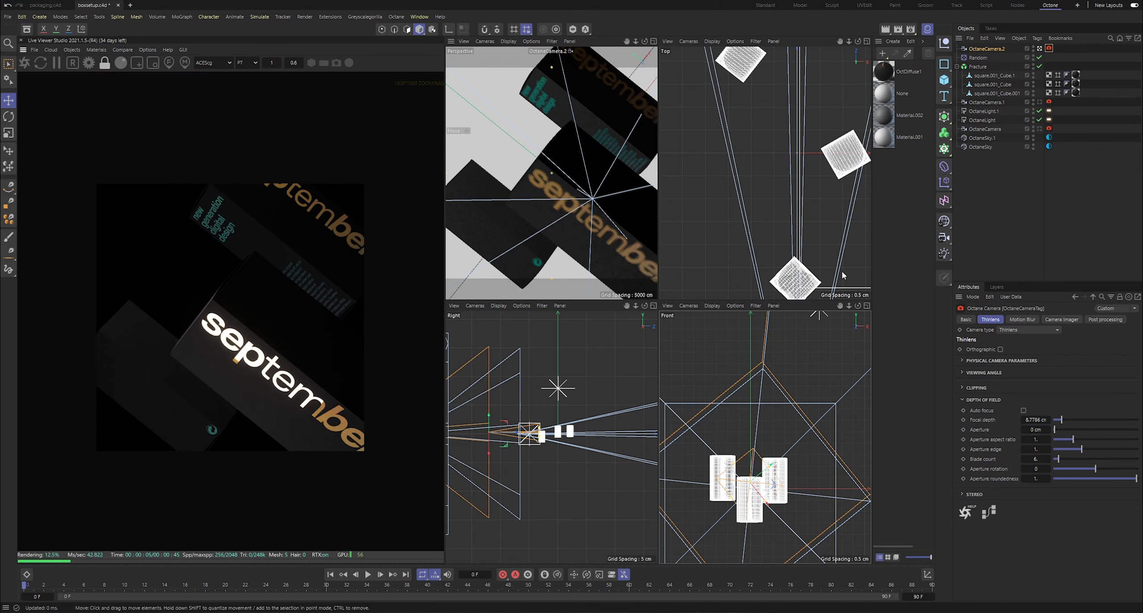
# - Enable the camera imager on OctaneCamera.2 and set its vignetting to about 0.57
pyautogui.click(1061, 320)
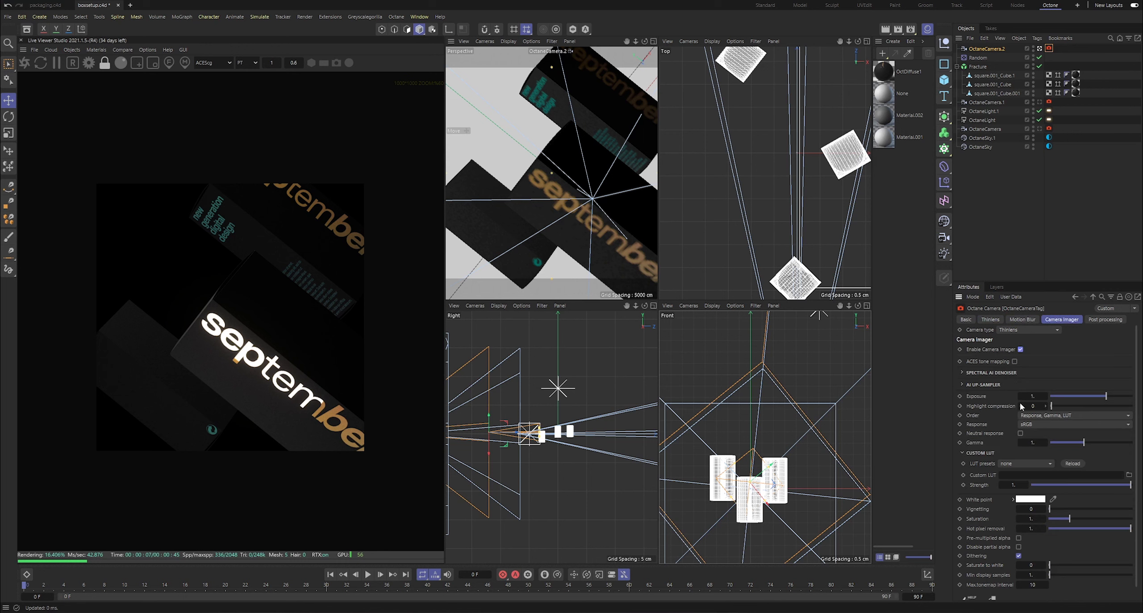
pyautogui.scroll(-1, 989, 505)
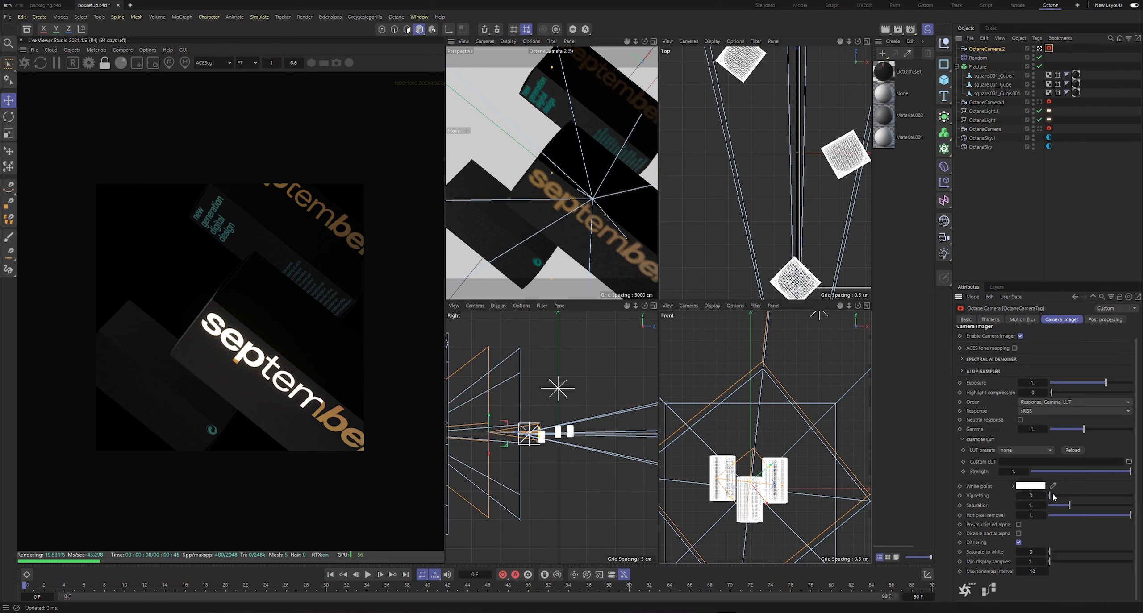
pyautogui.moveTo(1050, 497); pyautogui.dragTo(1096, 500)
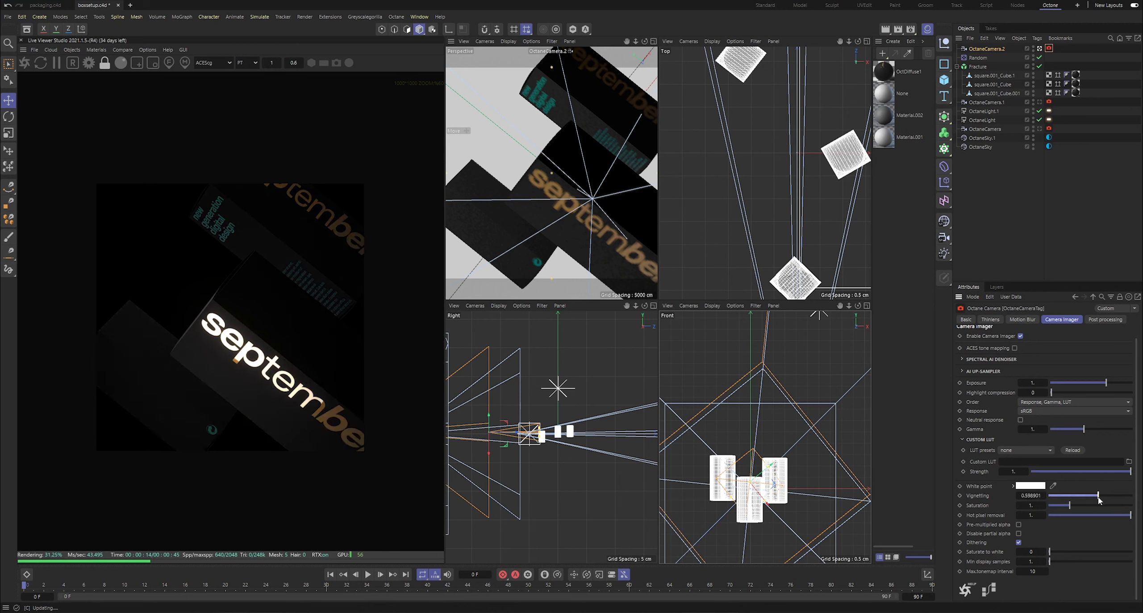
# - Disable the camera's post processing and raise the camera imager's exposure to about 5.7
pyautogui.moveTo(1111, 387); pyautogui.dragTo(1109, 384)
pyautogui.click(1105, 319)
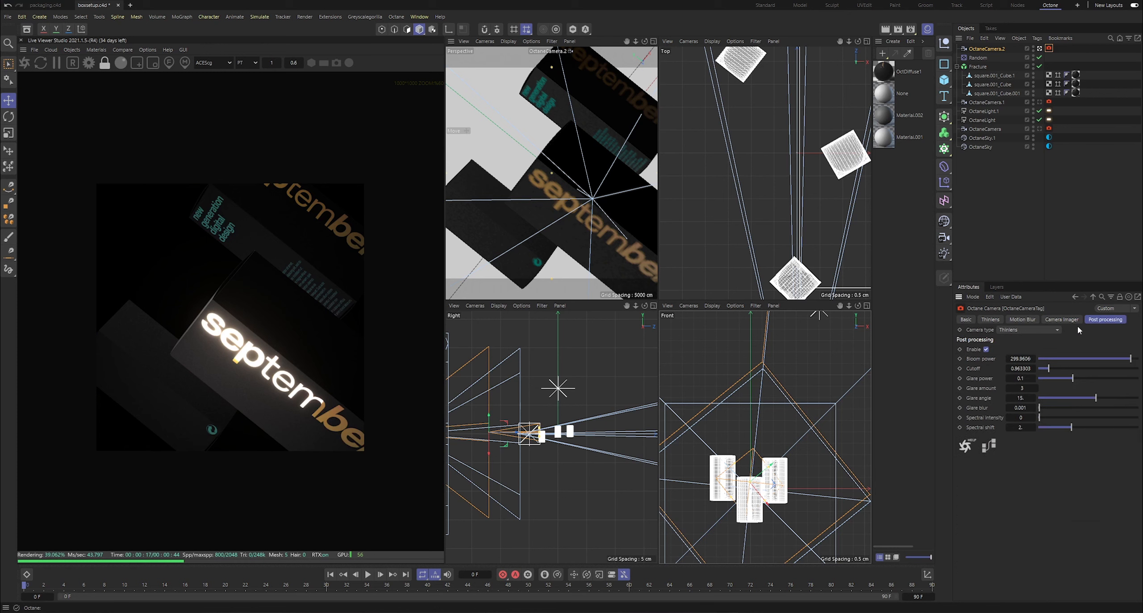
pyautogui.click(986, 350)
pyautogui.click(1063, 320)
pyautogui.moveTo(1112, 397); pyautogui.dragTo(1114, 397)
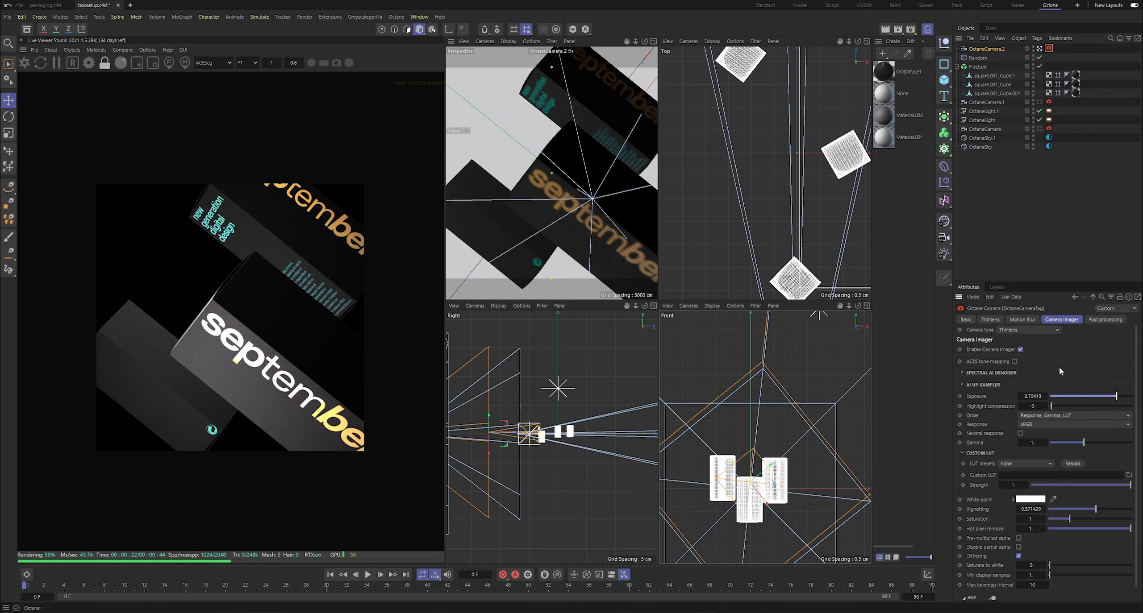
# - Pick the focus point on the front box's upper edge in the live render and set the aperture to 0.05 cm
pyautogui.click(990, 319)
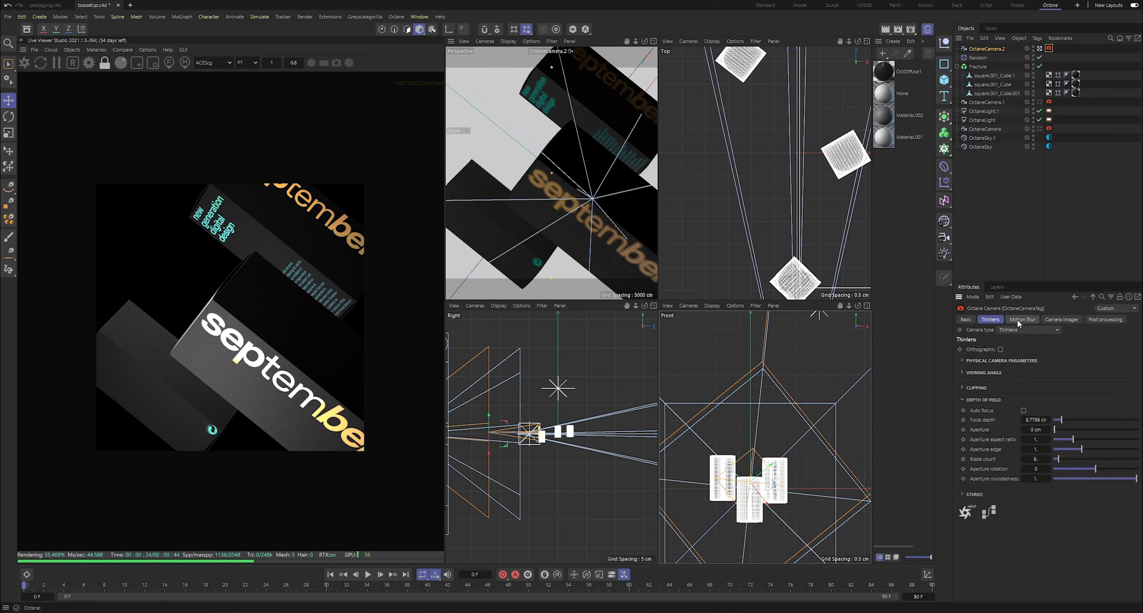
pyautogui.click(1024, 411)
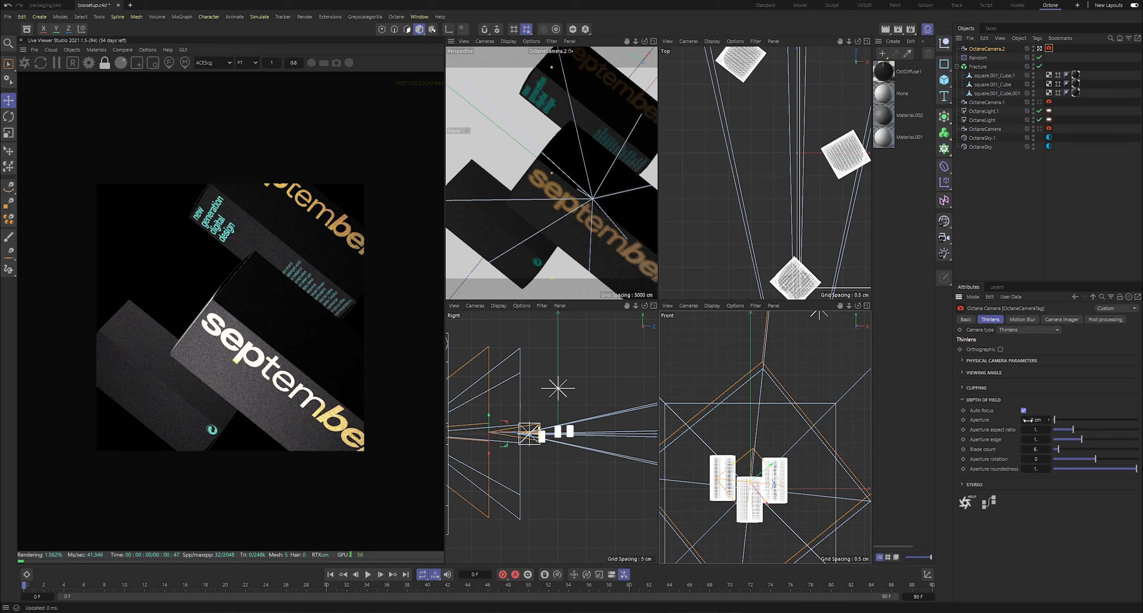
pyautogui.click(1024, 410)
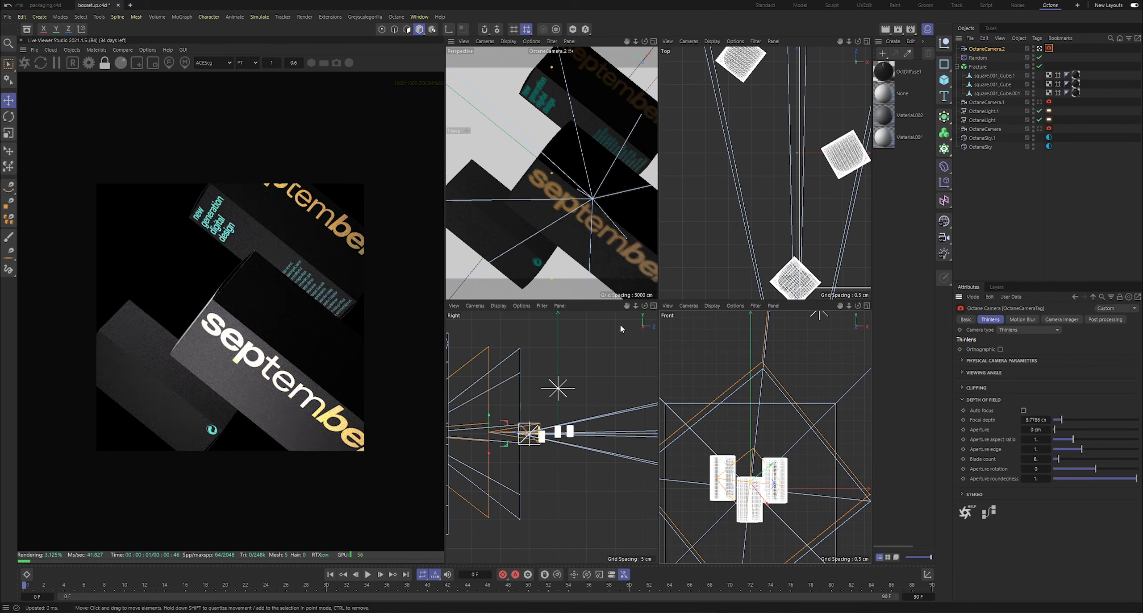
pyautogui.click(169, 64)
pyautogui.click(246, 310)
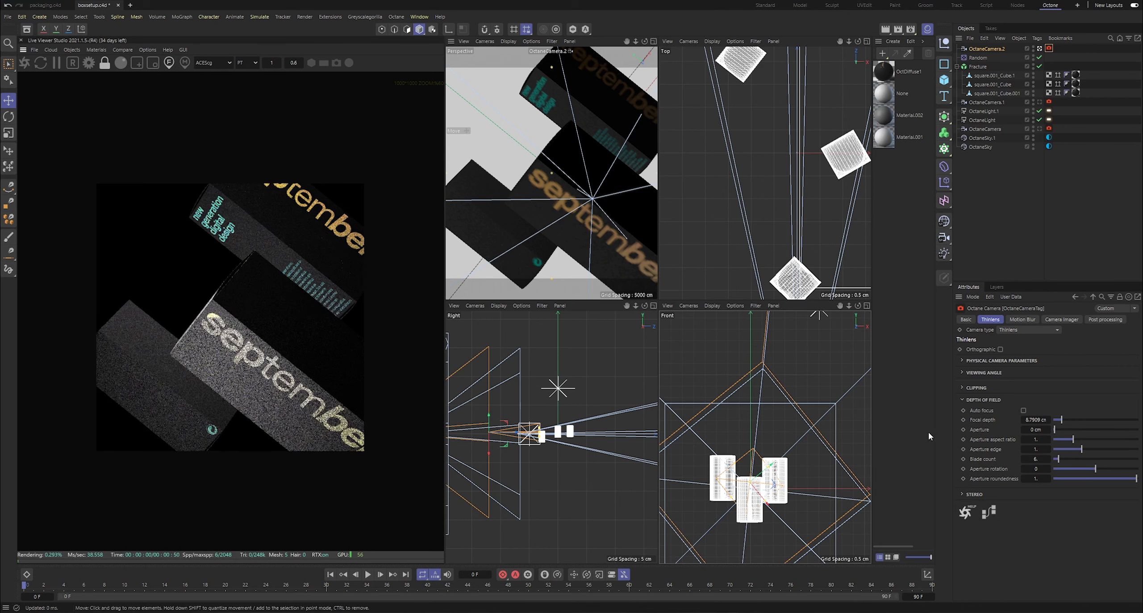
pyautogui.write('0.05')
pyautogui.press('Return')
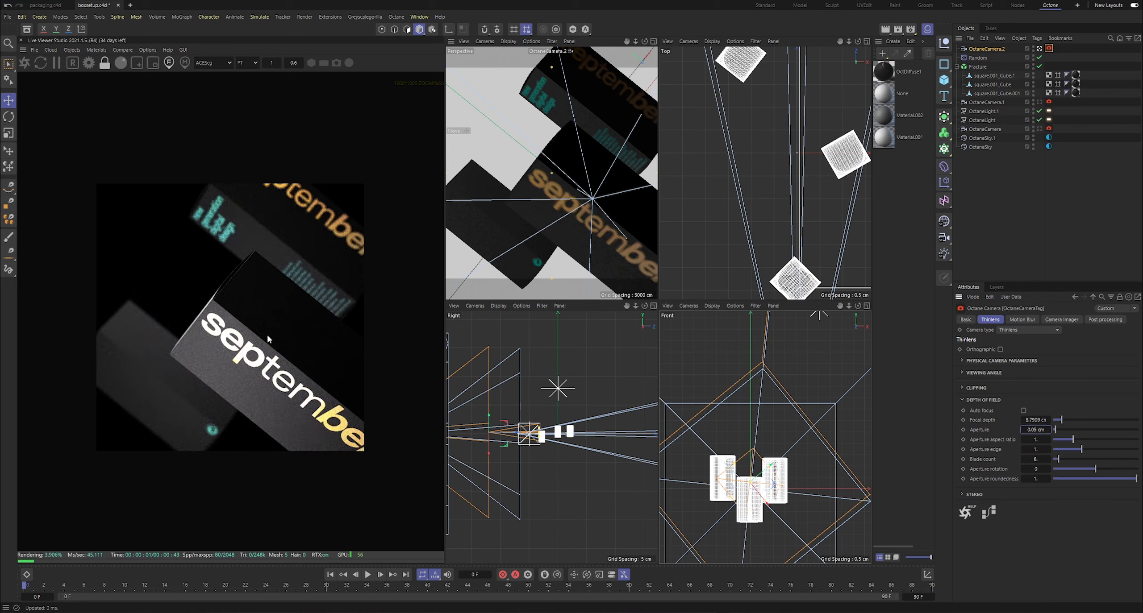
# - Set the camera imager's exposure to 1 and repick the focus point on the front box in the live render
pyautogui.click(1060, 319)
pyautogui.doubleClick(1036, 397)
pyautogui.write('1.')
pyautogui.press('Return')
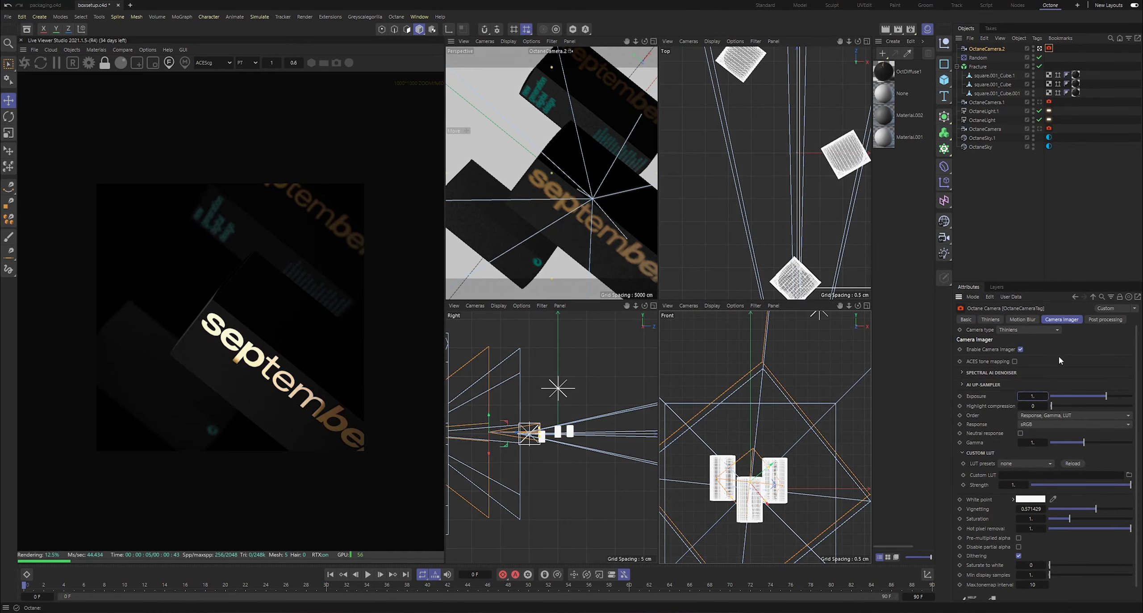
pyautogui.click(270, 321)
pyautogui.scroll(4, 285, 332)
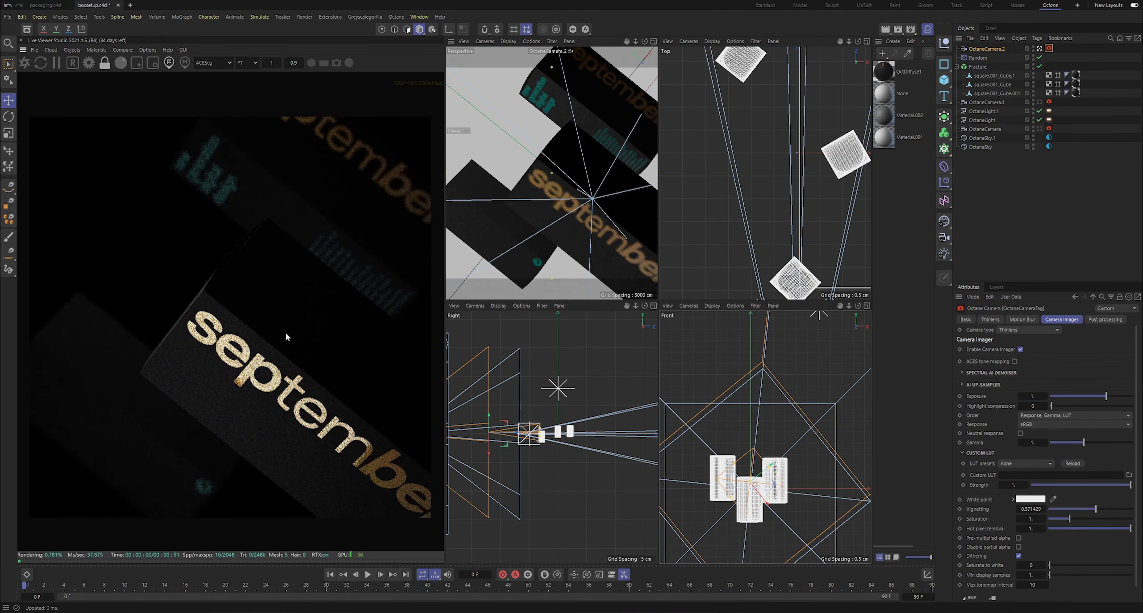
pyautogui.scroll(-4, 284, 325)
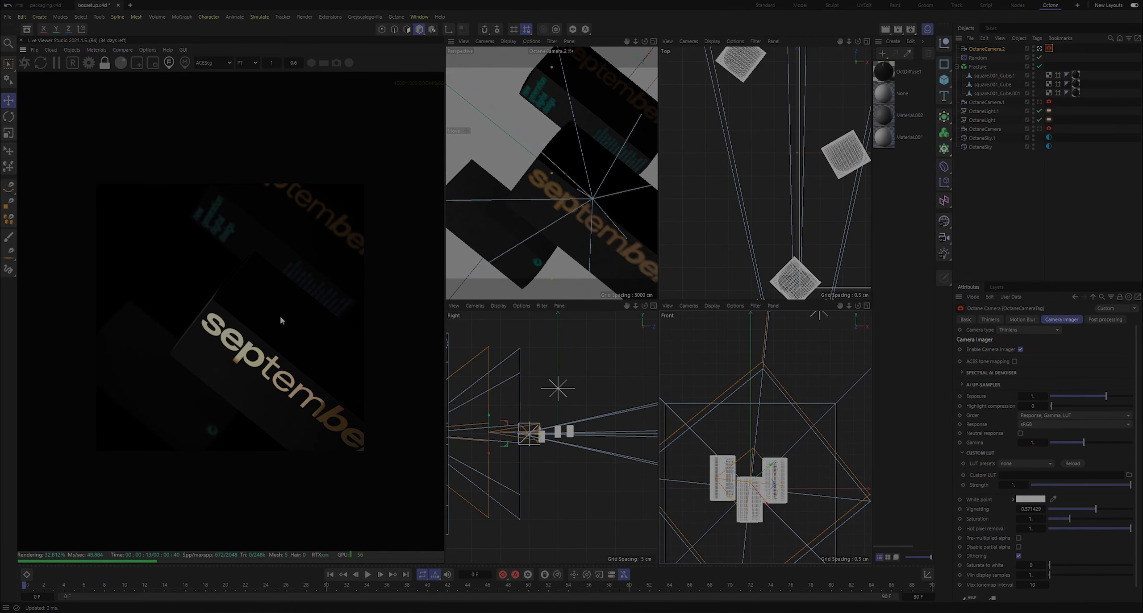
# - Switch to the packaging.c4d document and start its live render of the three coloured boxes
pyautogui.click(46, 4)
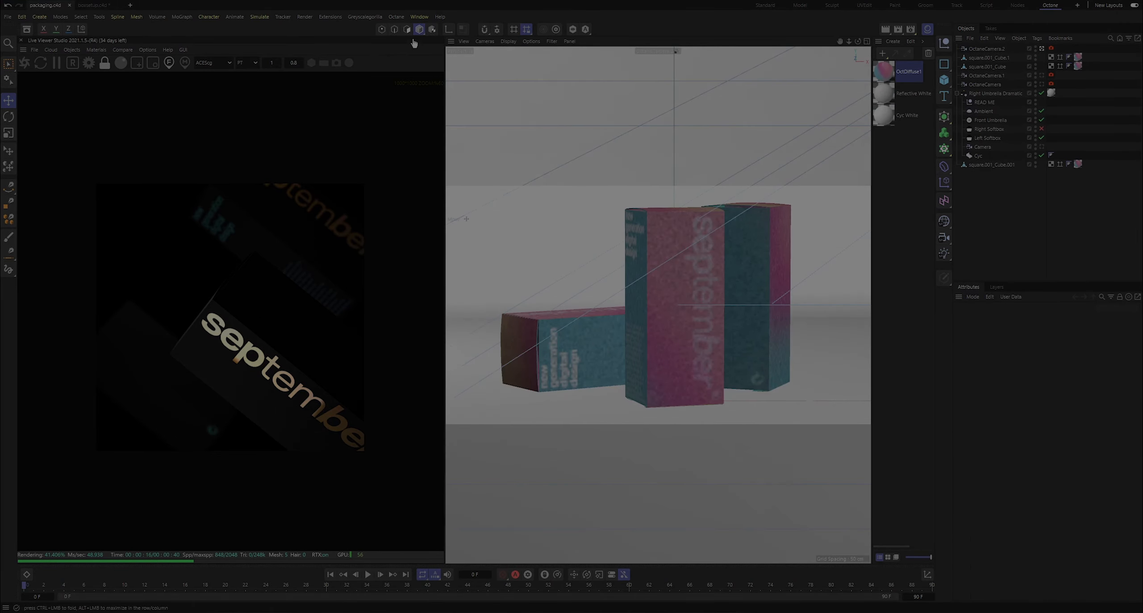
pyautogui.click(25, 64)
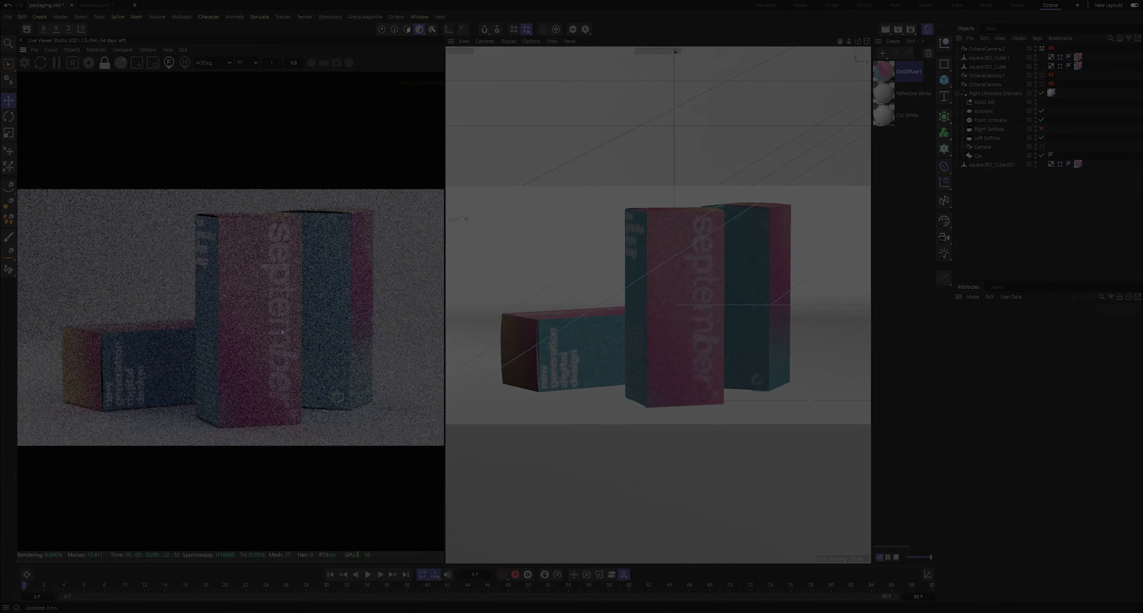
pyautogui.scroll(-4, 259, 339)
pyautogui.scroll(3, 237, 324)
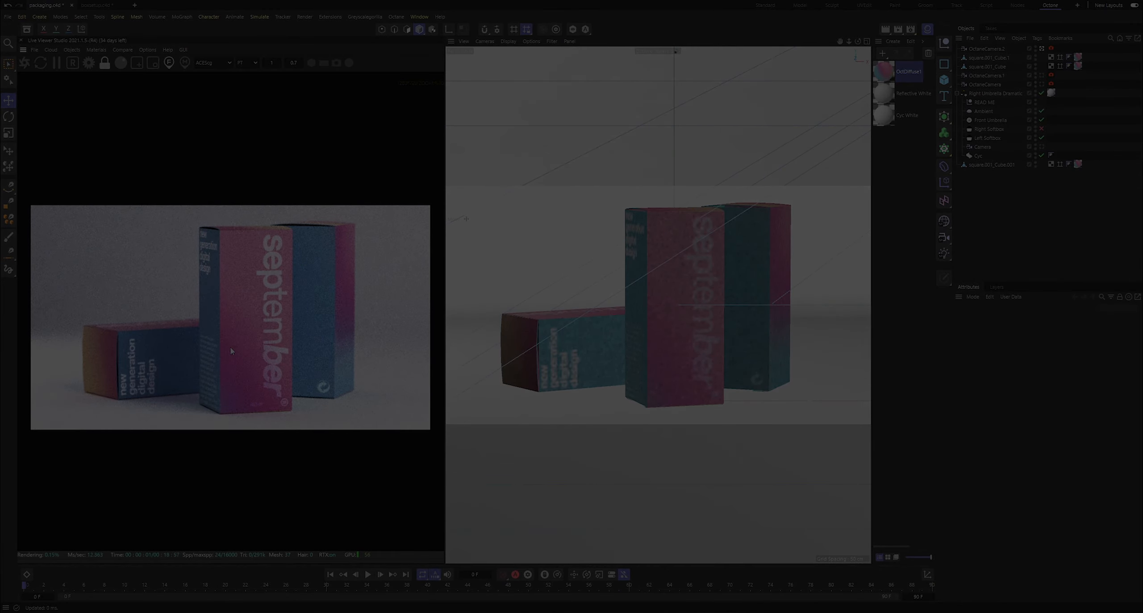